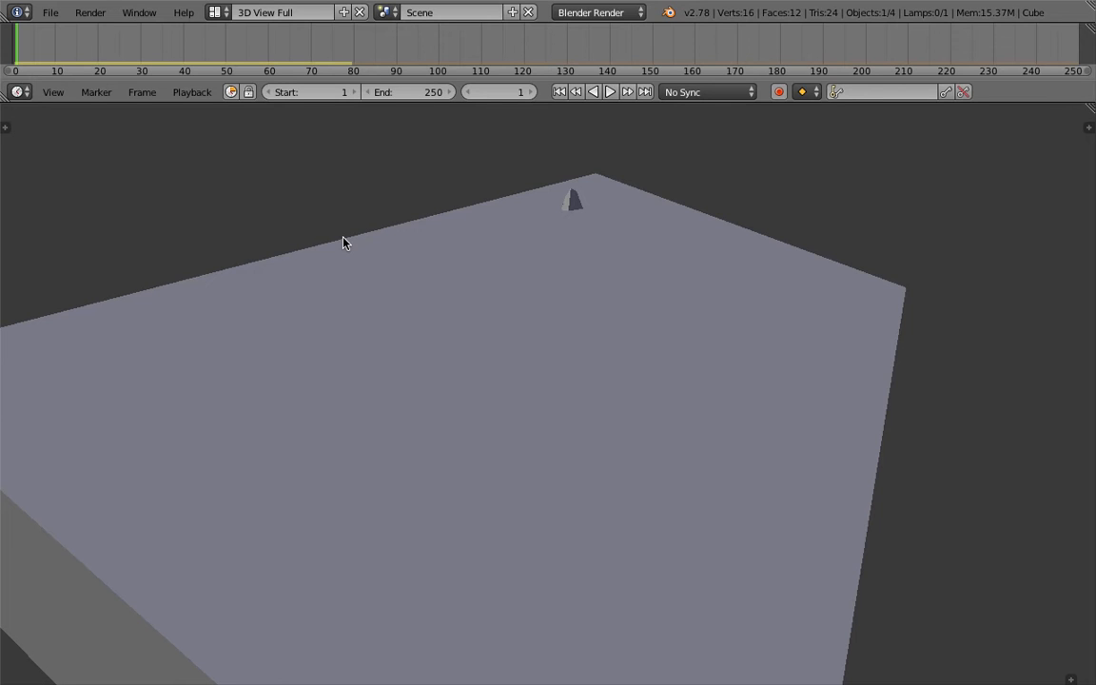
# Step: Play the animation and examine from several angles how the fragments fall and scatter over the large slab
pyautogui.moveTo(345, 239); pyautogui.dragTo(758, 191, button='middle')
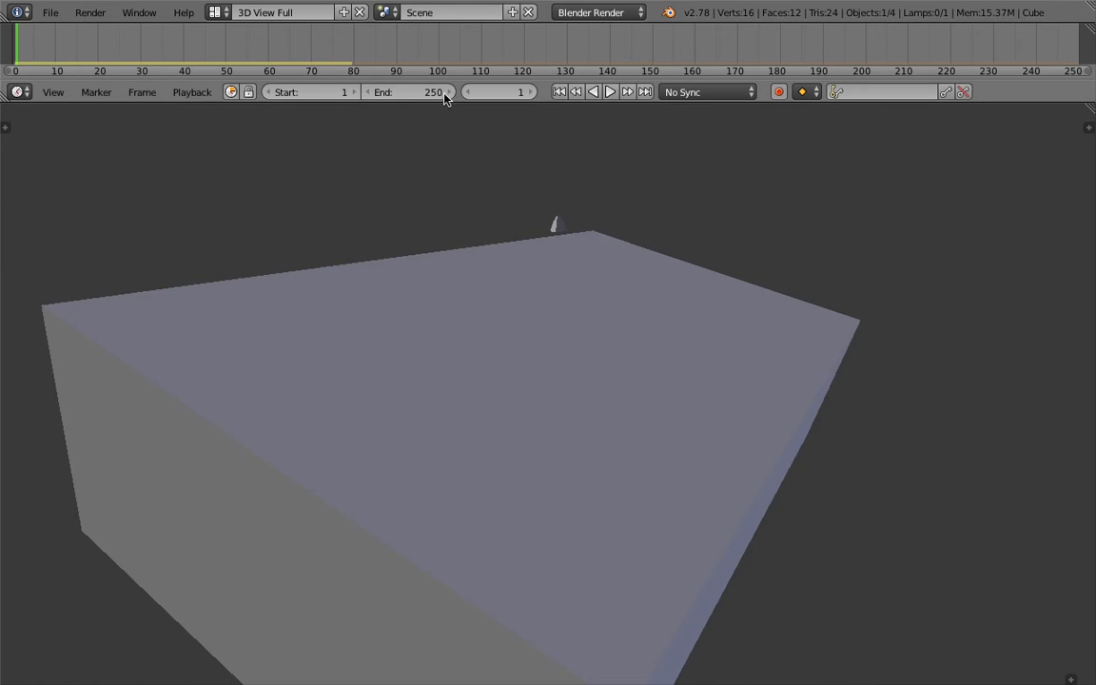
pyautogui.click(610, 92)
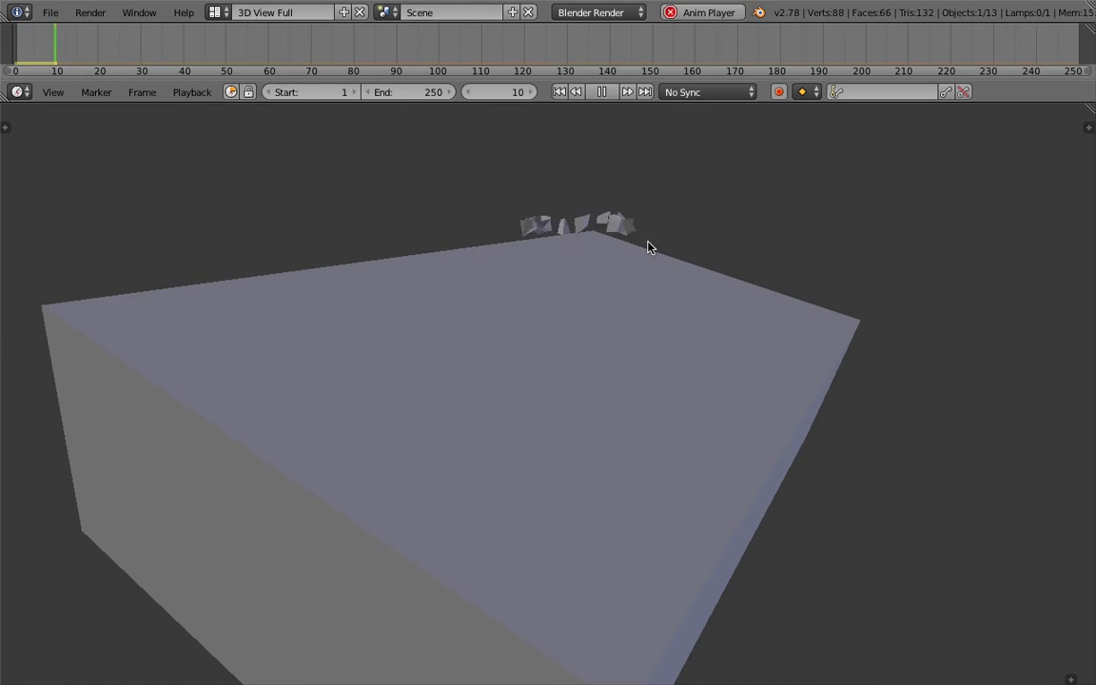
pyautogui.moveTo(648, 248); pyautogui.dragTo(613, 262, button='middle')
pyautogui.moveTo(535, 288); pyautogui.dragTo(584, 303, button='middle')
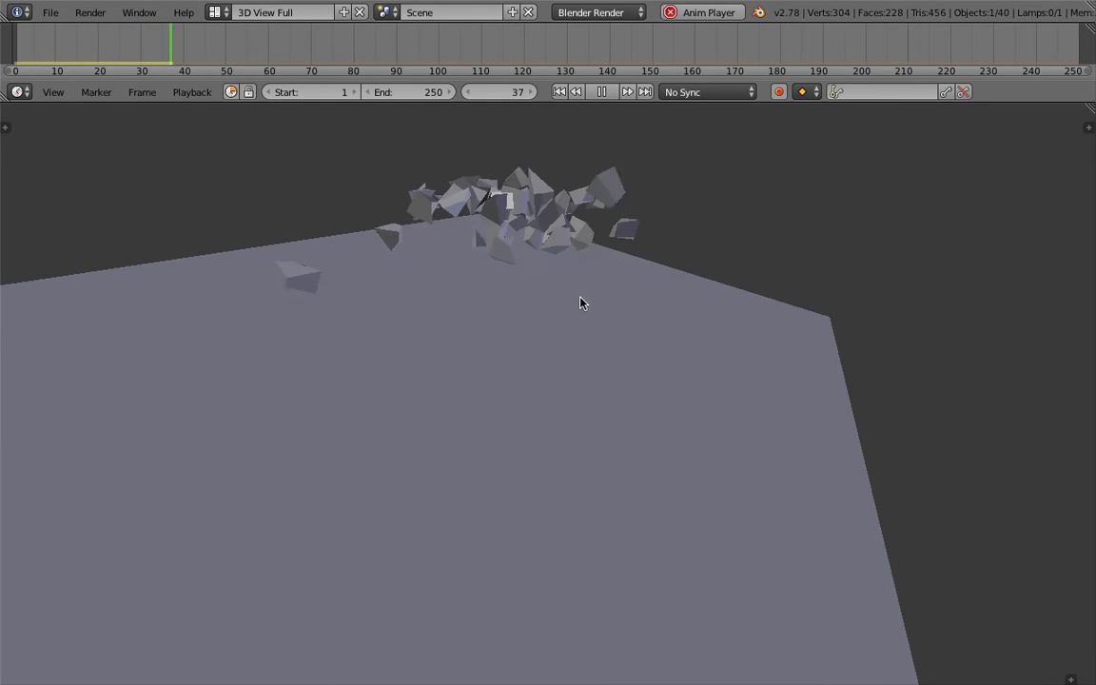
pyautogui.moveTo(490, 226); pyautogui.dragTo(579, 176, button='middle')
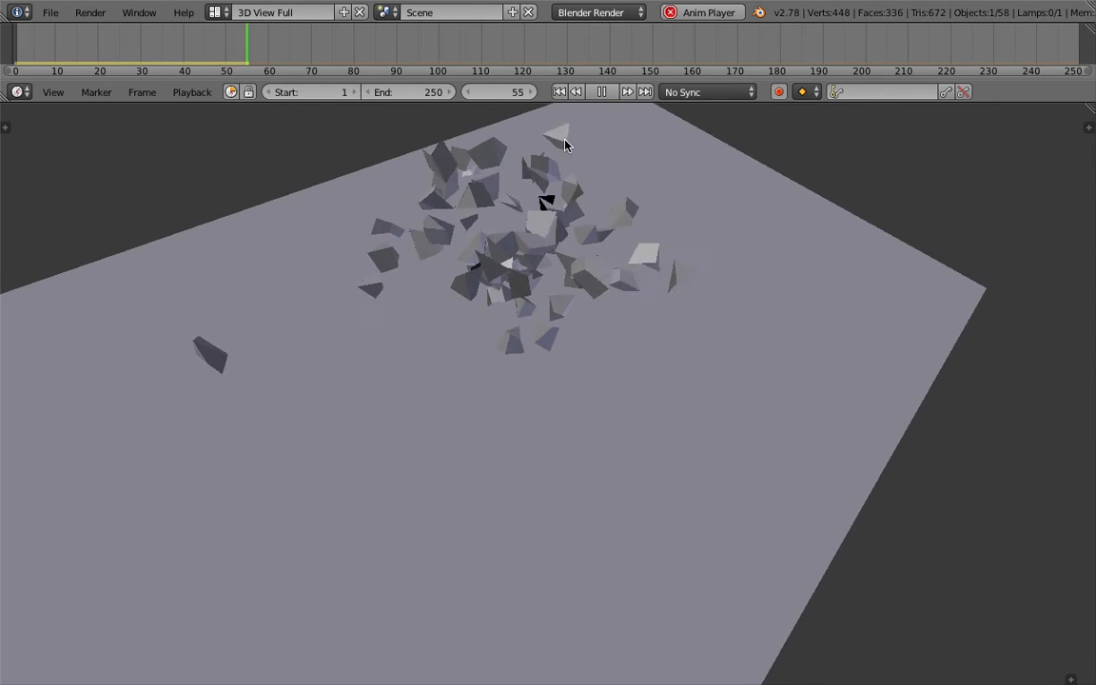
pyautogui.moveTo(509, 220); pyautogui.dragTo(496, 226, button='middle')
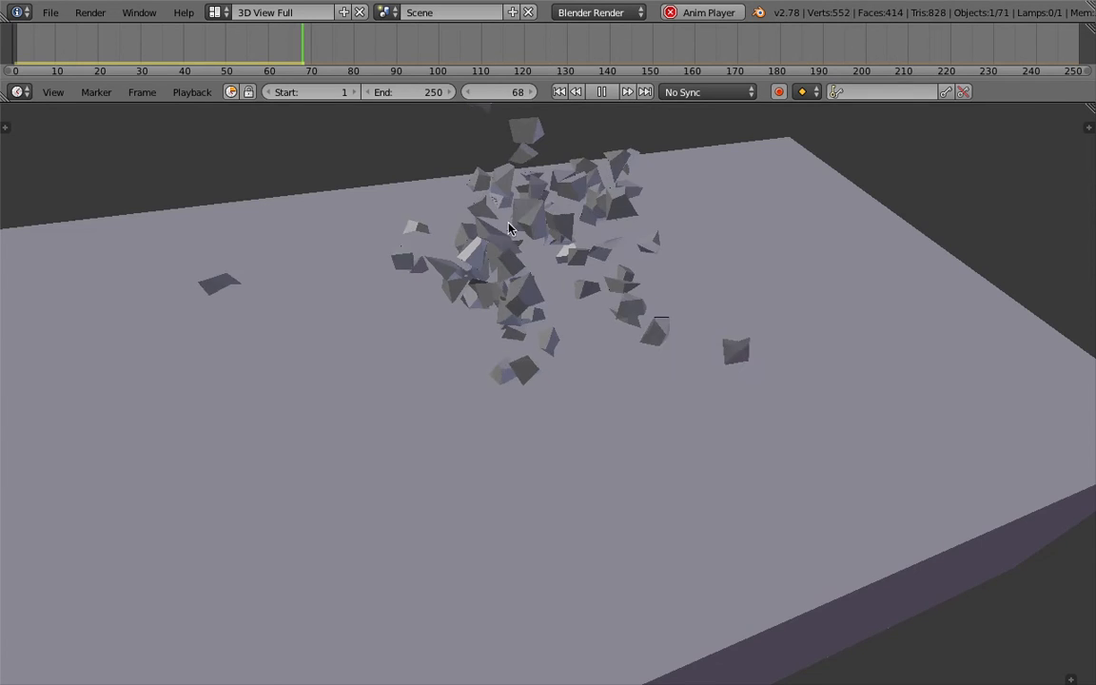
pyautogui.moveTo(502, 269); pyautogui.dragTo(530, 223, button='middle')
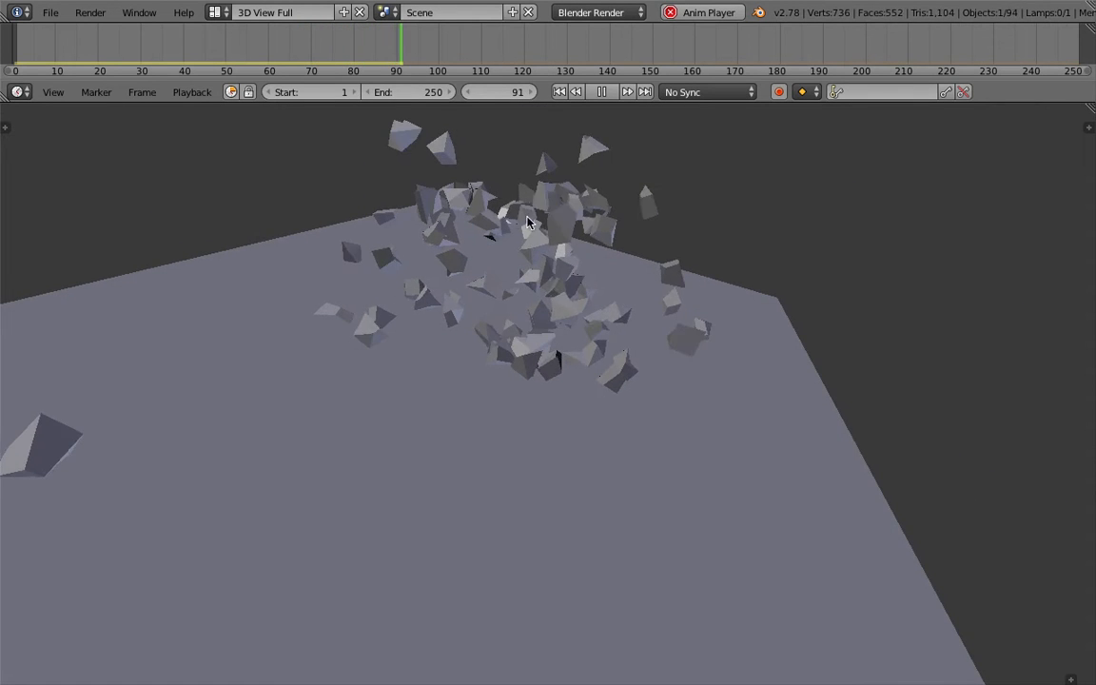
pyautogui.moveTo(603, 239); pyautogui.dragTo(569, 248, button='middle')
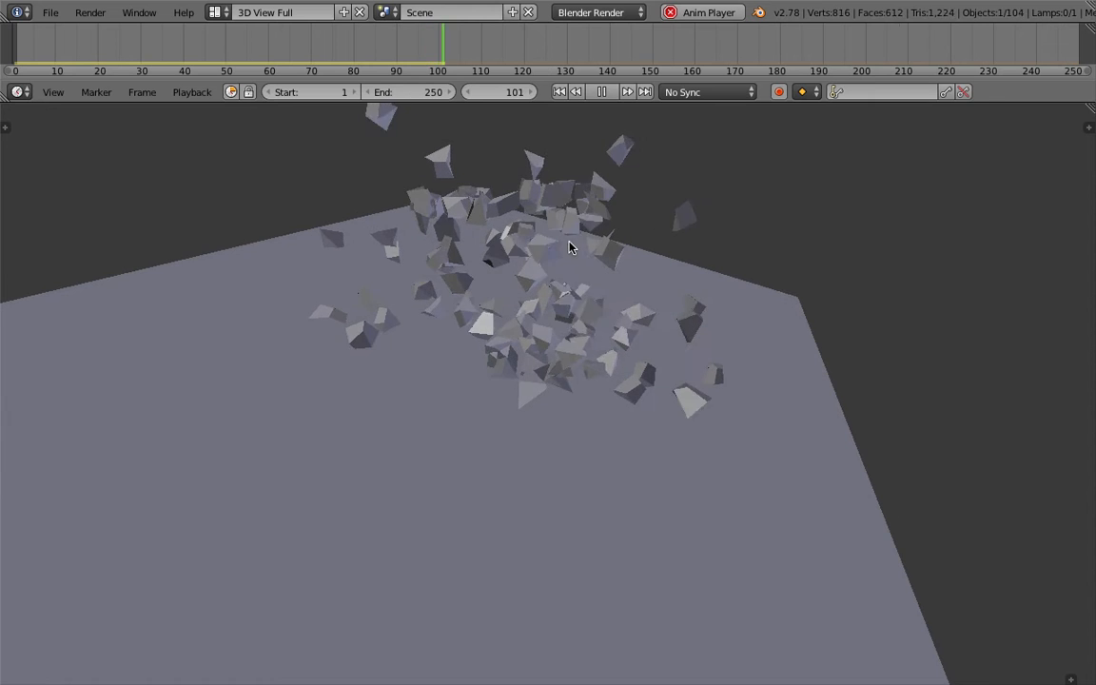
pyautogui.moveTo(490, 253); pyautogui.dragTo(565, 264, button='middle')
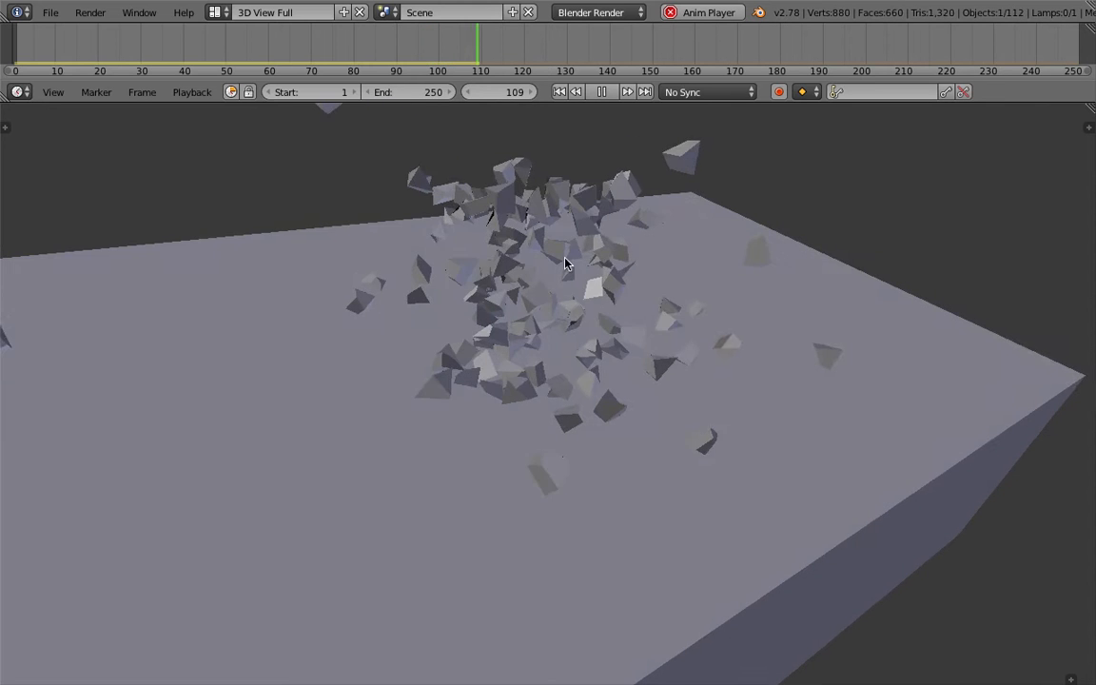
pyautogui.scroll(-5, 517, 385)
pyautogui.moveTo(530, 383); pyautogui.dragTo(569, 386, button='middle')
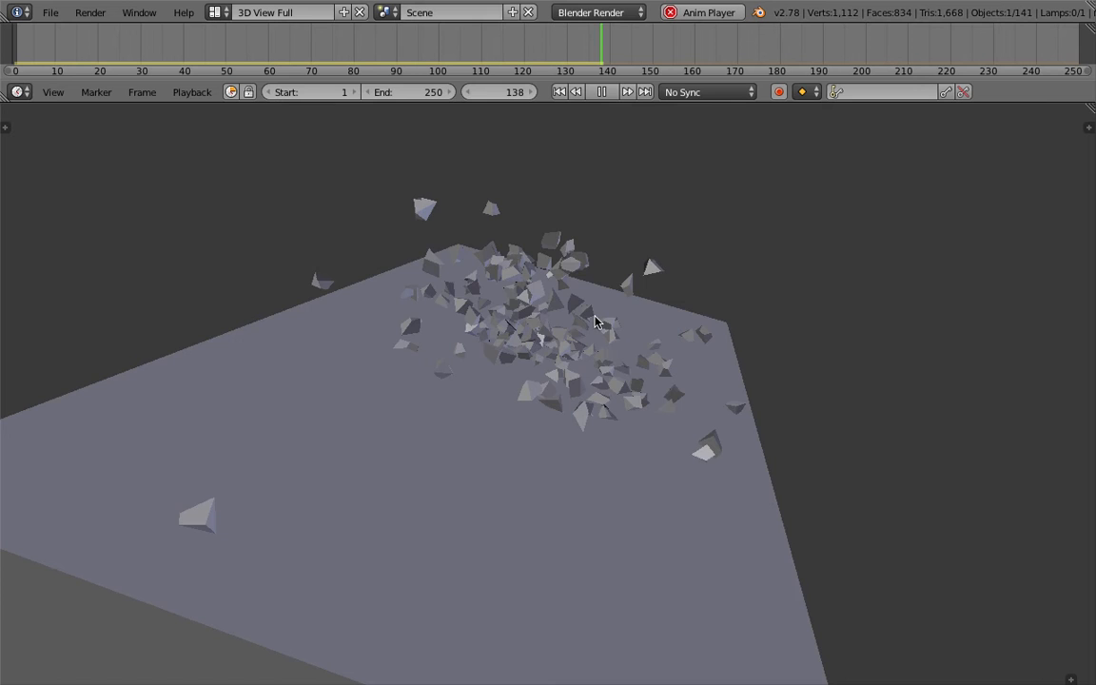
pyautogui.moveTo(502, 326); pyautogui.dragTo(621, 280, button='middle')
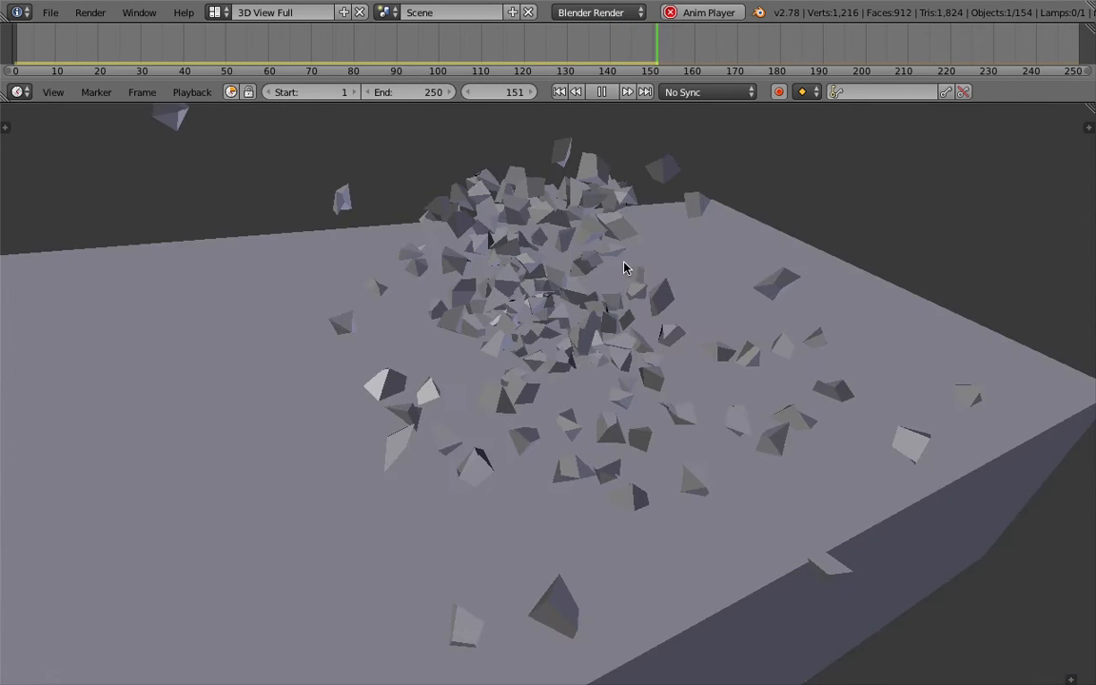
# Step: Stop the playback and examine the scattered fragments from different angles
pyautogui.click(601, 91)
pyautogui.moveTo(533, 305); pyautogui.dragTo(569, 314, button='middle')
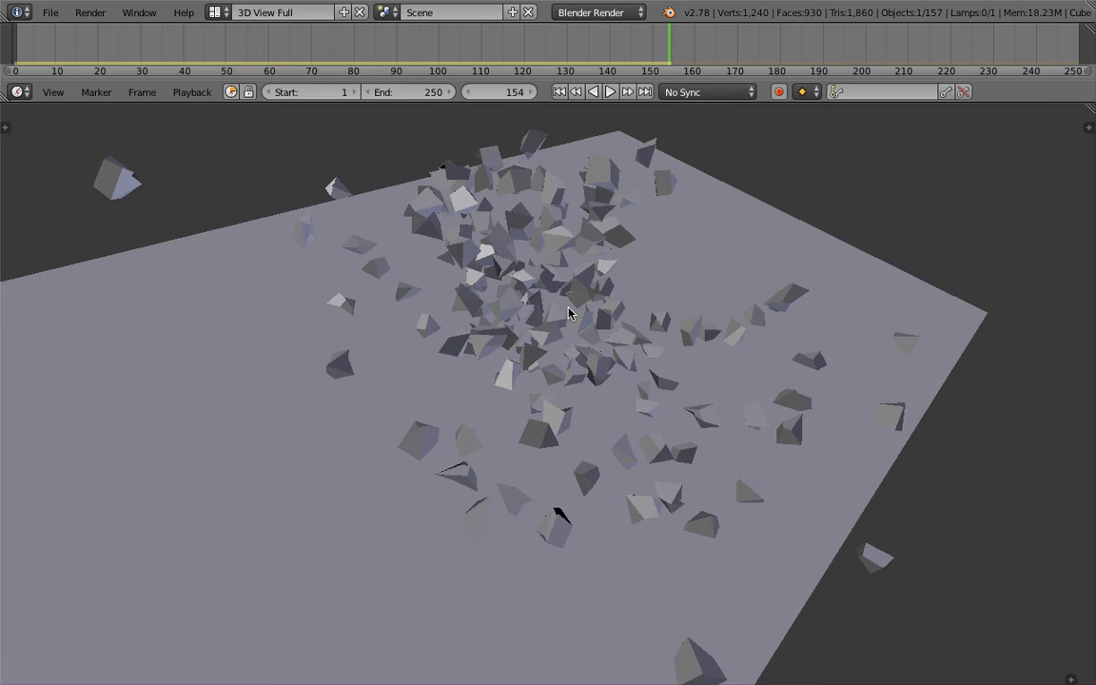
pyautogui.moveTo(559, 425); pyautogui.dragTo(528, 300, button='middle')
pyautogui.moveTo(591, 342); pyautogui.dragTo(571, 289, button='middle')
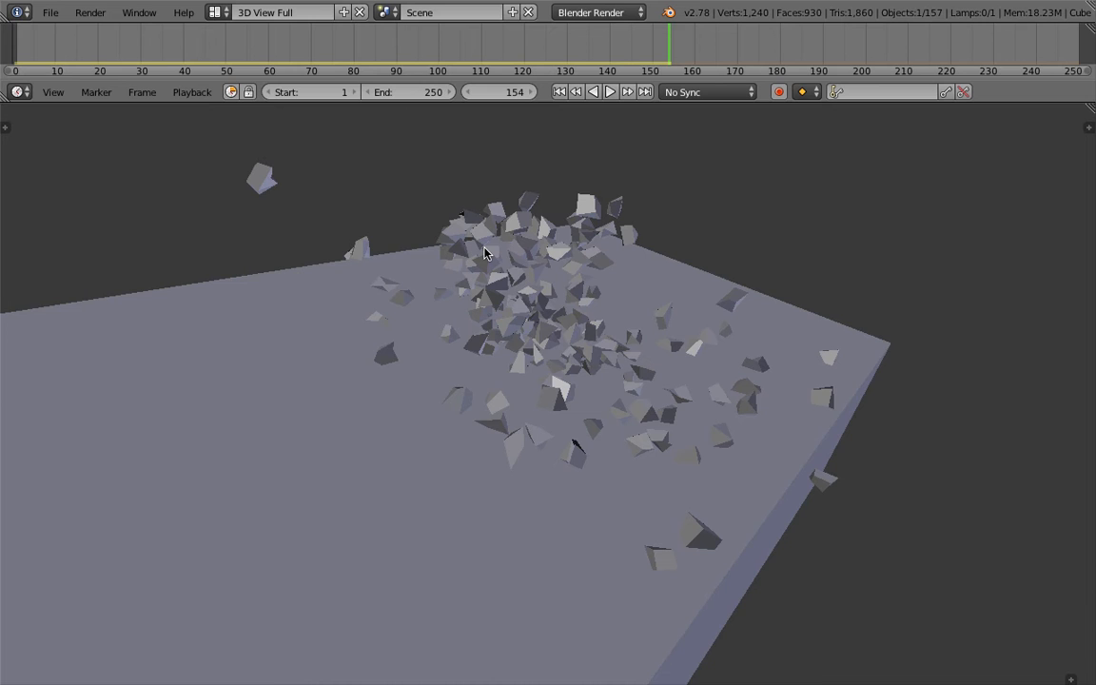
pyautogui.moveTo(483, 252); pyautogui.dragTo(402, 270, button='middle')
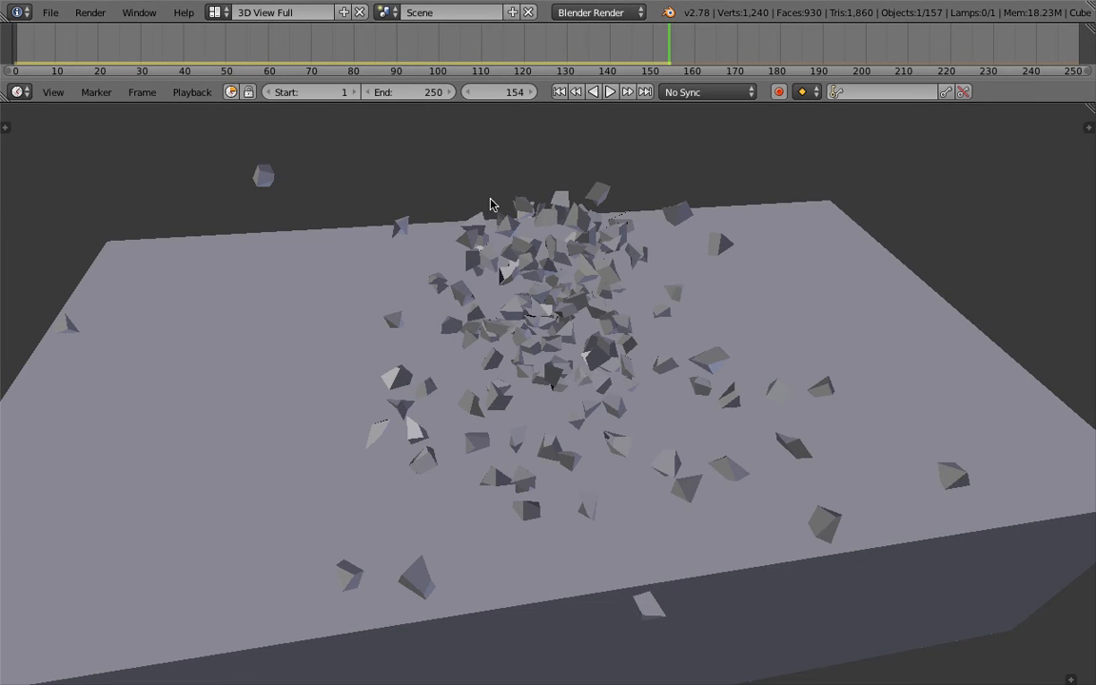
pyautogui.moveTo(489, 202); pyautogui.dragTo(466, 210, button='middle')
# Step: Switch to the Compositing screen layout and turn its file browser area into a 3D View showing the fragments
pyautogui.click(215, 12)
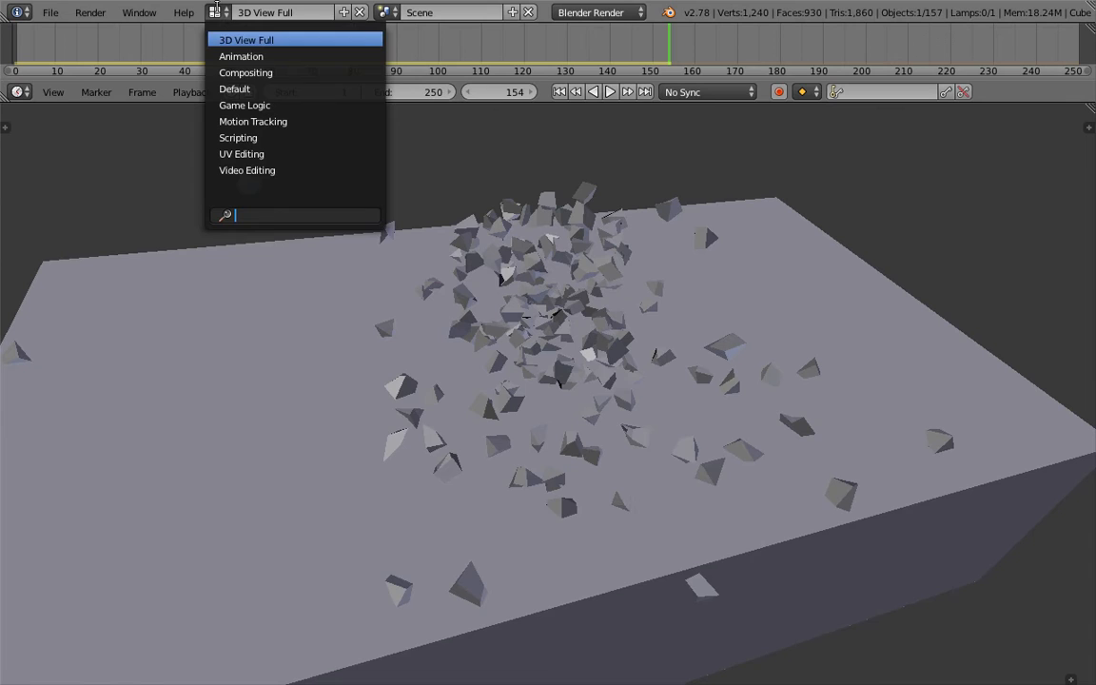
pyautogui.click(244, 72)
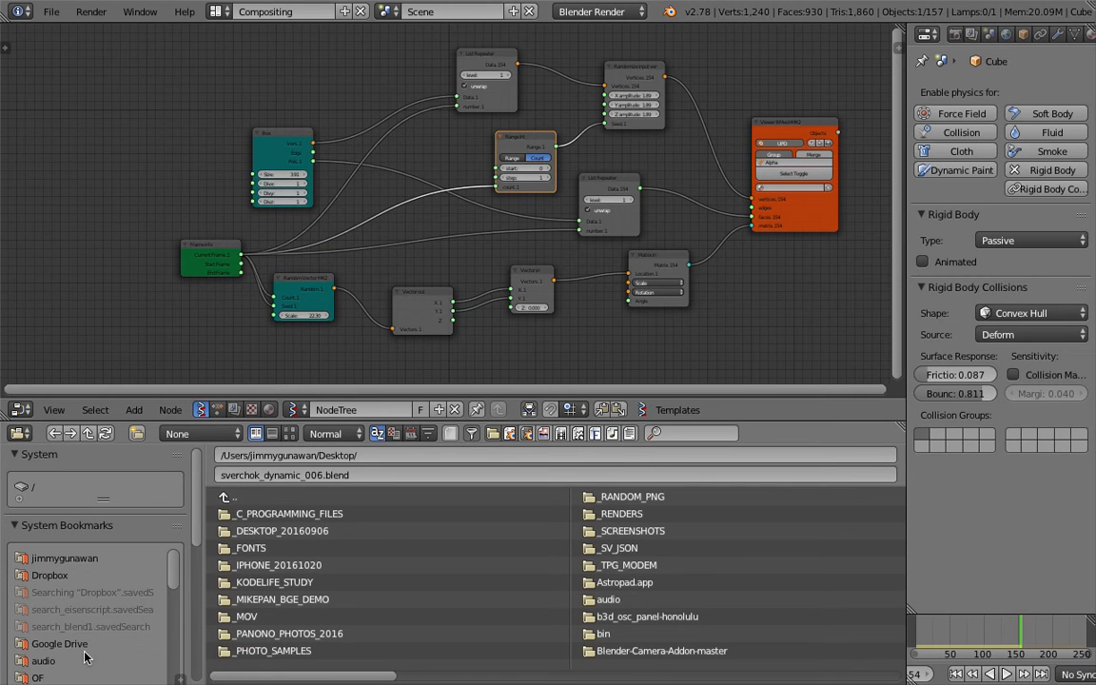
pyautogui.click(21, 409)
pyautogui.click(58, 411)
pyautogui.moveTo(334, 434); pyautogui.dragTo(371, 455, button='middle')
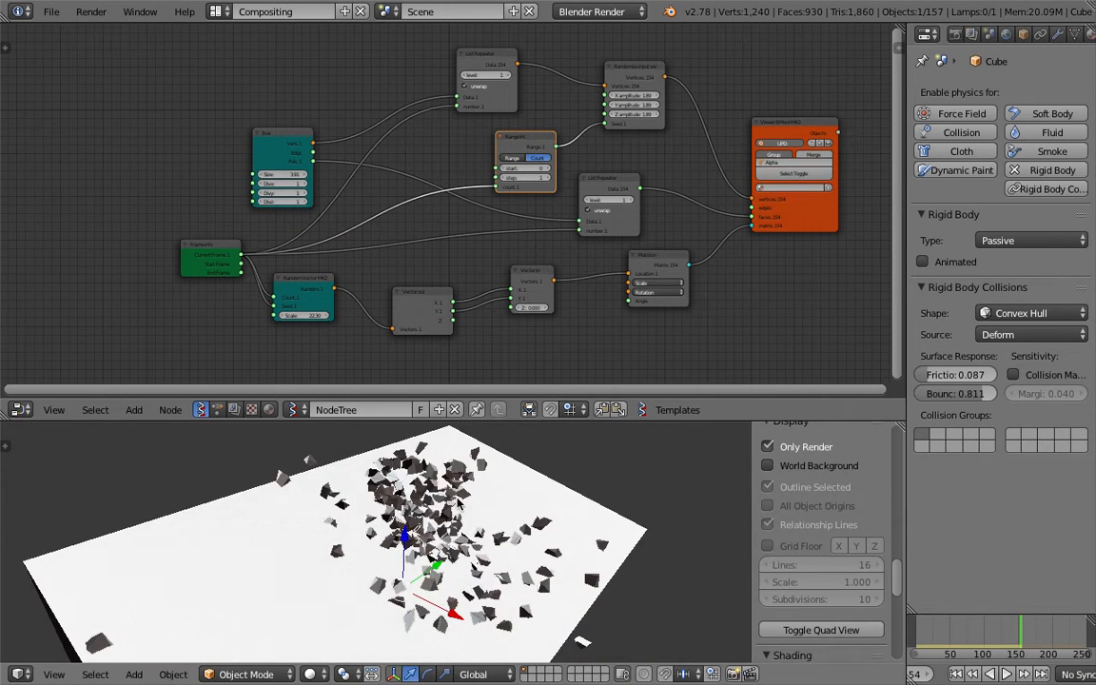
# Step: Enlarge the node editor by shrinking the 3D view below it, so the whole node tree is readable
pyautogui.moveTo(483, 421); pyautogui.dragTo(483, 486)
pyautogui.moveTo(476, 381); pyautogui.dragTo(433, 369, button='middle')
pyautogui.scroll(1, 426, 328)
pyautogui.moveTo(425, 329); pyautogui.dragTo(377, 361, button='middle')
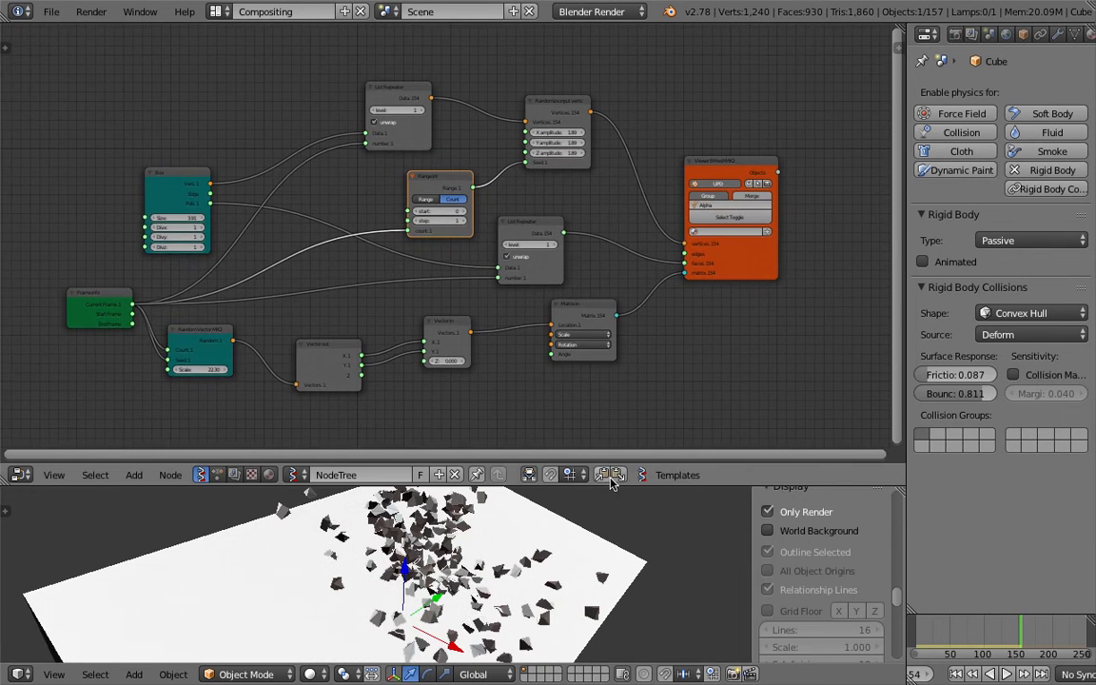
pyautogui.moveTo(614, 485); pyautogui.dragTo(621, 557)
pyautogui.scroll(3, 646, 365)
pyautogui.moveTo(646, 365); pyautogui.dragTo(701, 388, button='middle')
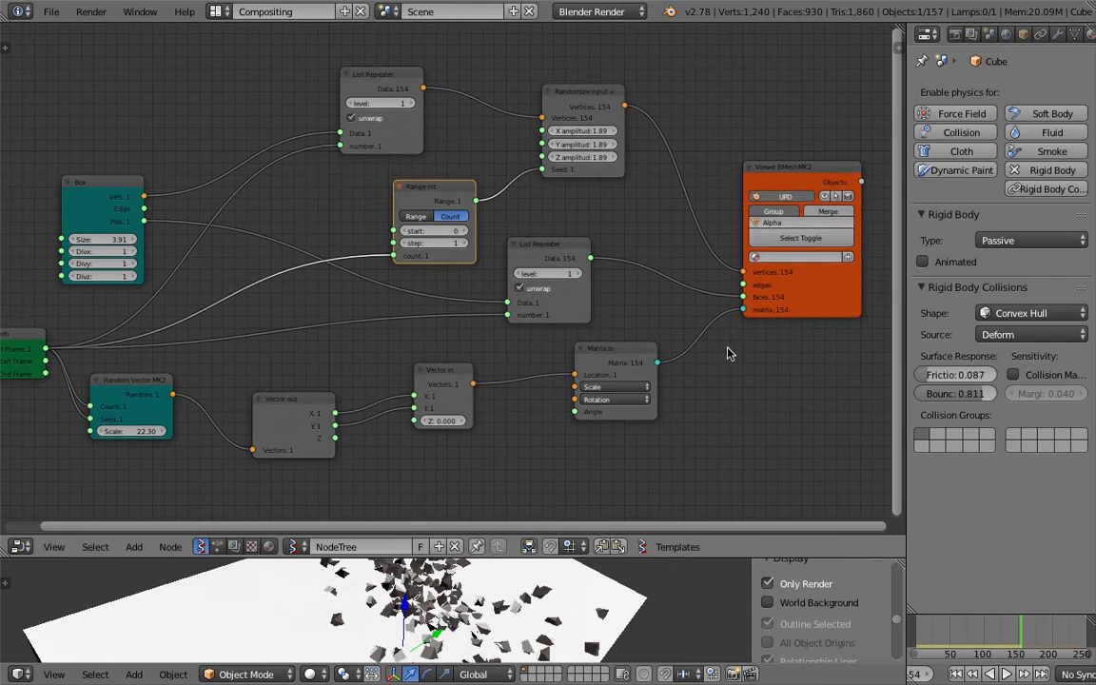
pyautogui.moveTo(729, 350); pyautogui.dragTo(739, 343, button='middle')
# Step: Widen the node editor at the properties area's expense and reposition the Viewer BMeshMK2 and Matrix in nodes
pyautogui.moveTo(809, 171); pyautogui.dragTo(792, 149)
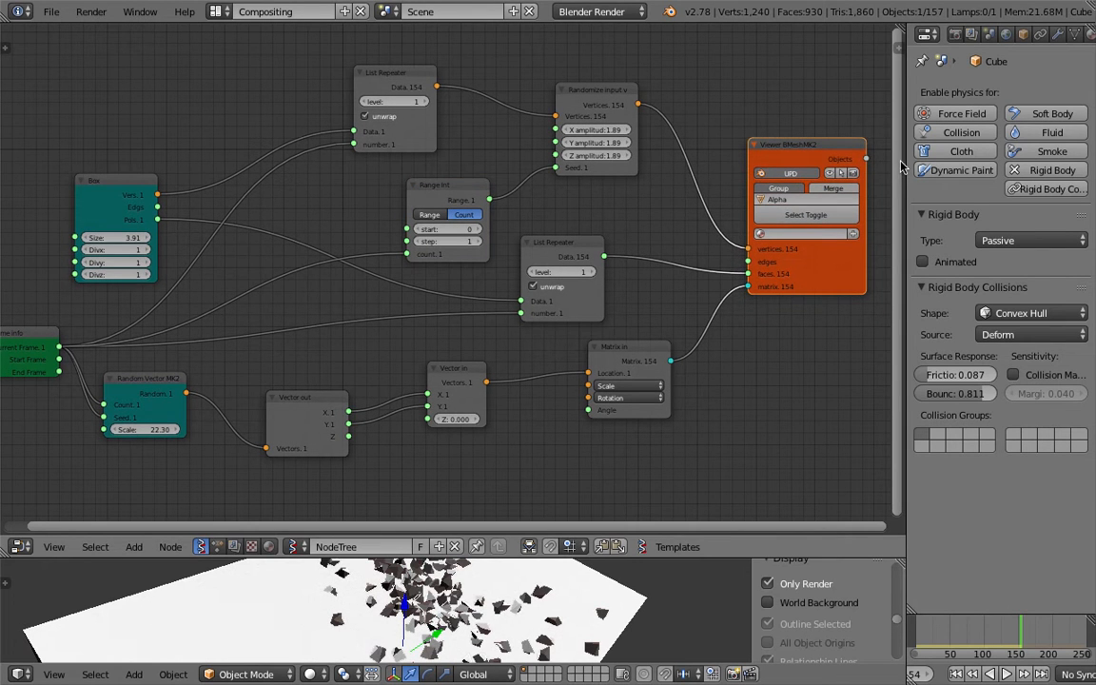
pyautogui.moveTo(904, 160); pyautogui.dragTo(949, 160)
pyautogui.moveTo(831, 148); pyautogui.dragTo(839, 143)
pyautogui.moveTo(671, 345); pyautogui.dragTo(717, 341)
pyautogui.moveTo(717, 345); pyautogui.dragTo(722, 332, button='middle')
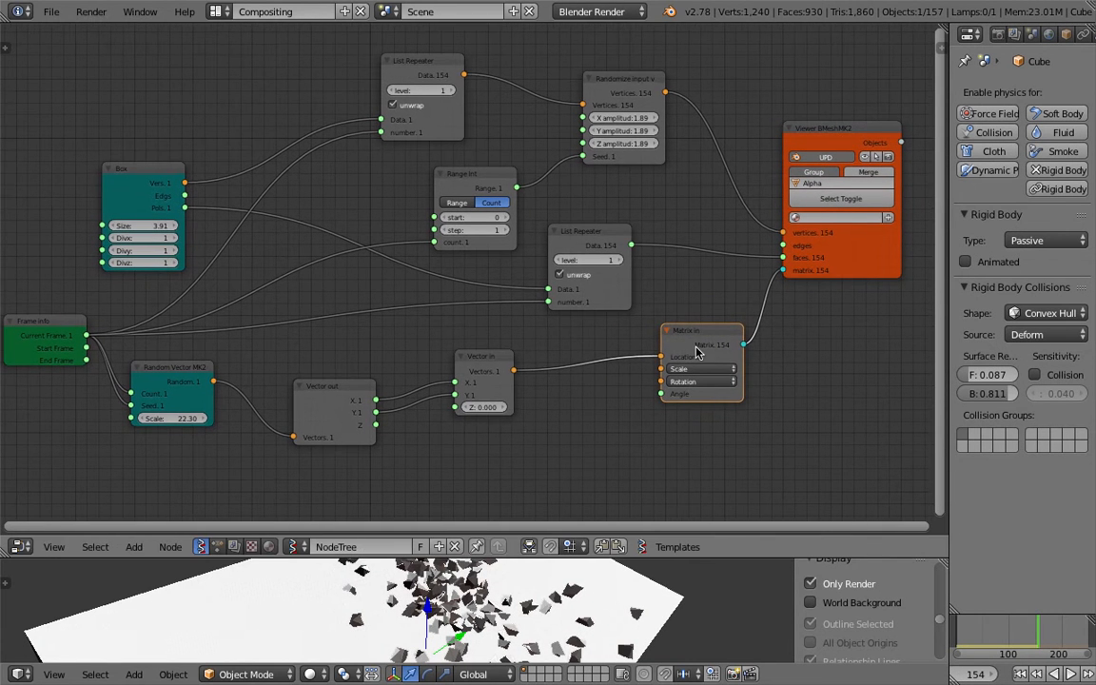
# Step: Line up the Vector in, Vector out and Random Vector MK2 nodes close before Matrix in, and shift Frame info nearer
pyautogui.moveTo(507, 365); pyautogui.dragTo(620, 363)
pyautogui.moveTo(360, 396); pyautogui.dragTo(531, 368)
pyautogui.moveTo(178, 380); pyautogui.dragTo(367, 380)
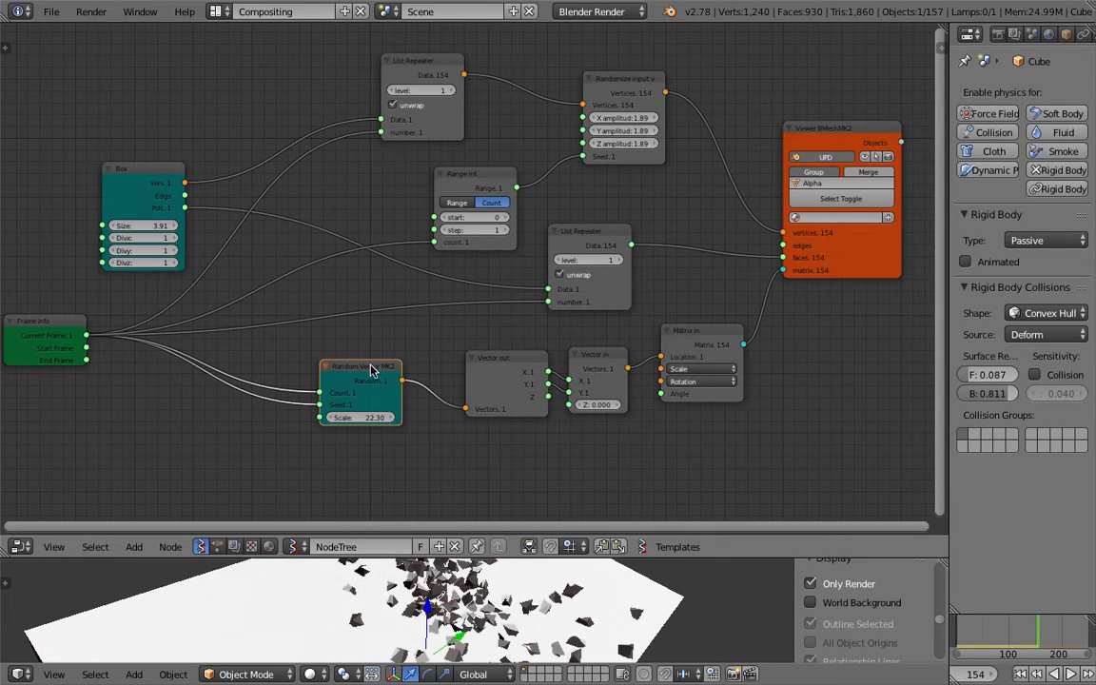
pyautogui.moveTo(372, 368); pyautogui.dragTo(385, 367)
pyautogui.moveTo(34, 326); pyautogui.dragTo(63, 335)
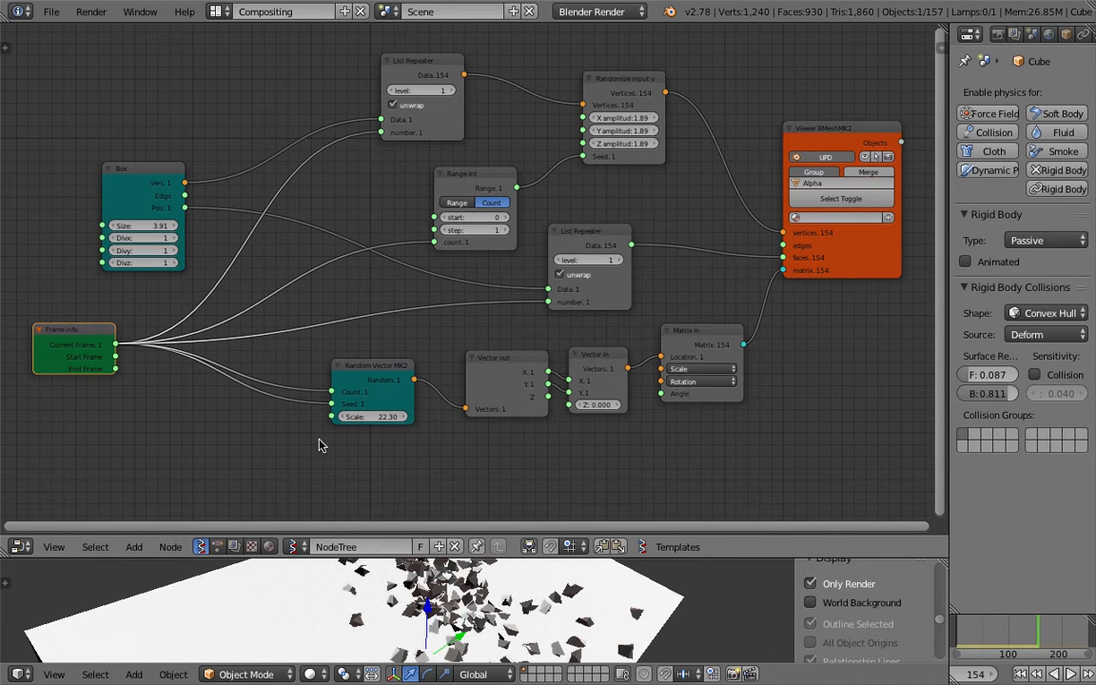
# Step: Annotate the node tree by circling the Random Vector to Matrix in chain and handwriting "XFORM" beneath it
pyautogui.moveTo(304, 448)
pyautogui.mouseDown()
pyautogui.moveTo(685, 443)
pyautogui.moveTo(762, 317)
pyautogui.moveTo(419, 330)
pyautogui.moveTo(296, 403)
pyautogui.moveTo(306, 447)
pyautogui.mouseUp()
pyautogui.moveTo(612, 477)
pyautogui.mouseDown()
pyautogui.moveTo(668, 509)
pyautogui.moveTo(618, 507)
pyautogui.moveTo(682, 475)
pyautogui.moveTo(764, 491)
pyautogui.mouseUp()
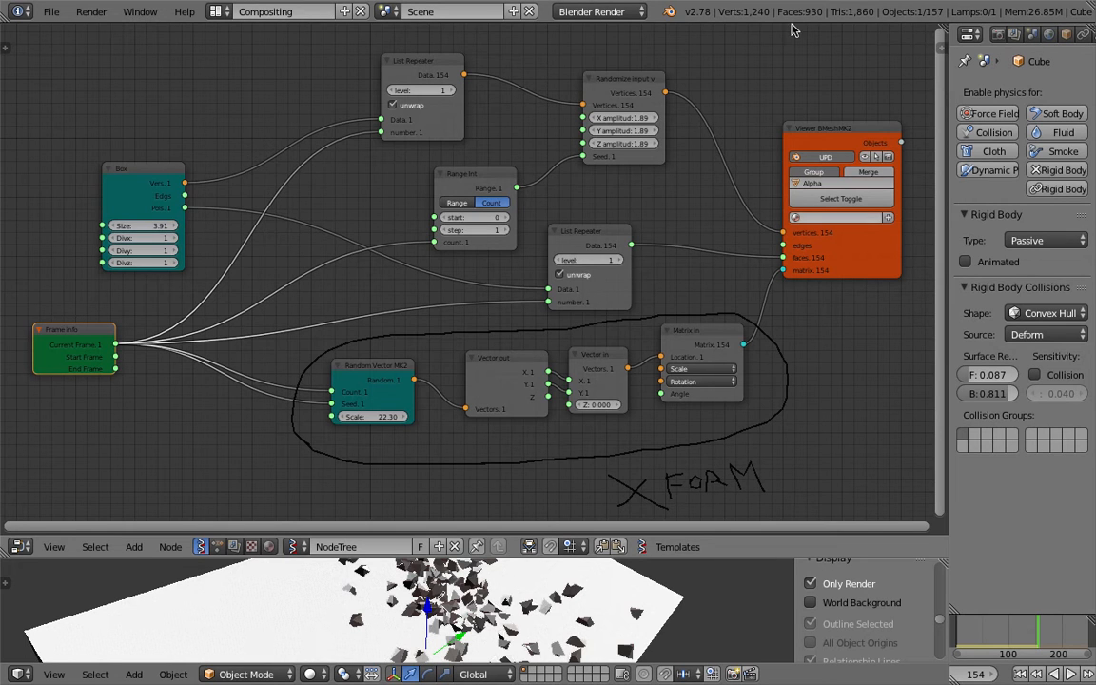
# Step: Reposition the lower List Repeater that feeds the viewer's faces input, and move the Range Int node slightly
pyautogui.moveTo(633, 235); pyautogui.dragTo(662, 218)
pyautogui.moveTo(485, 176); pyautogui.dragTo(494, 165)
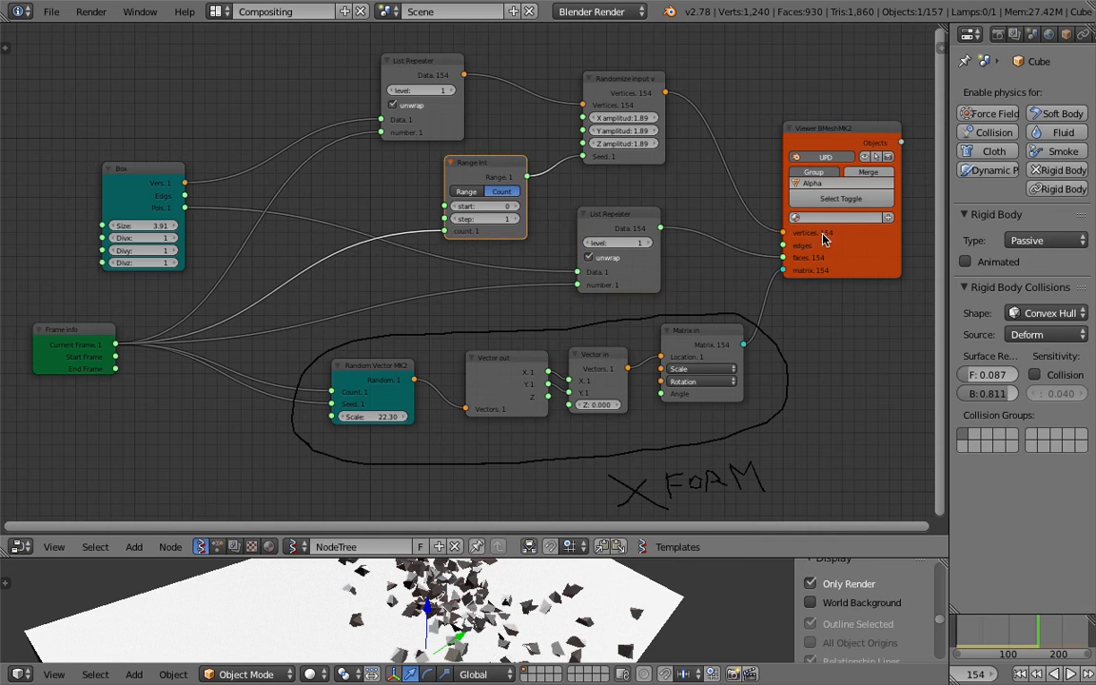
pyautogui.moveTo(619, 215); pyautogui.dragTo(654, 205)
pyautogui.scroll(2, 558, 581)
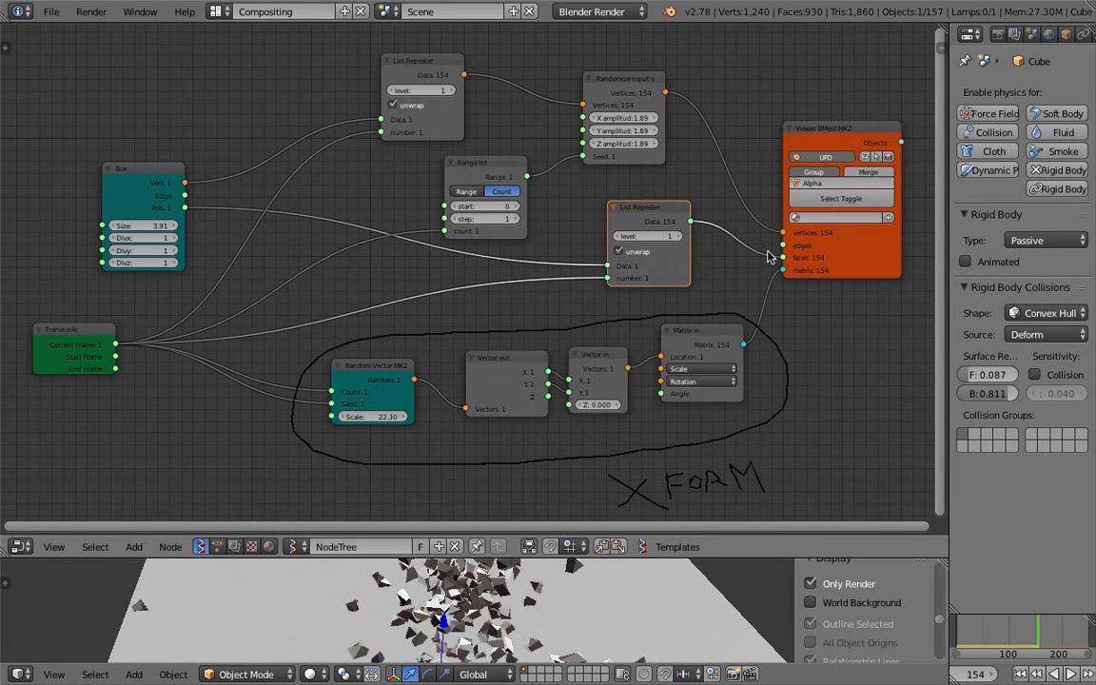
pyautogui.moveTo(614, 204); pyautogui.dragTo(594, 203)
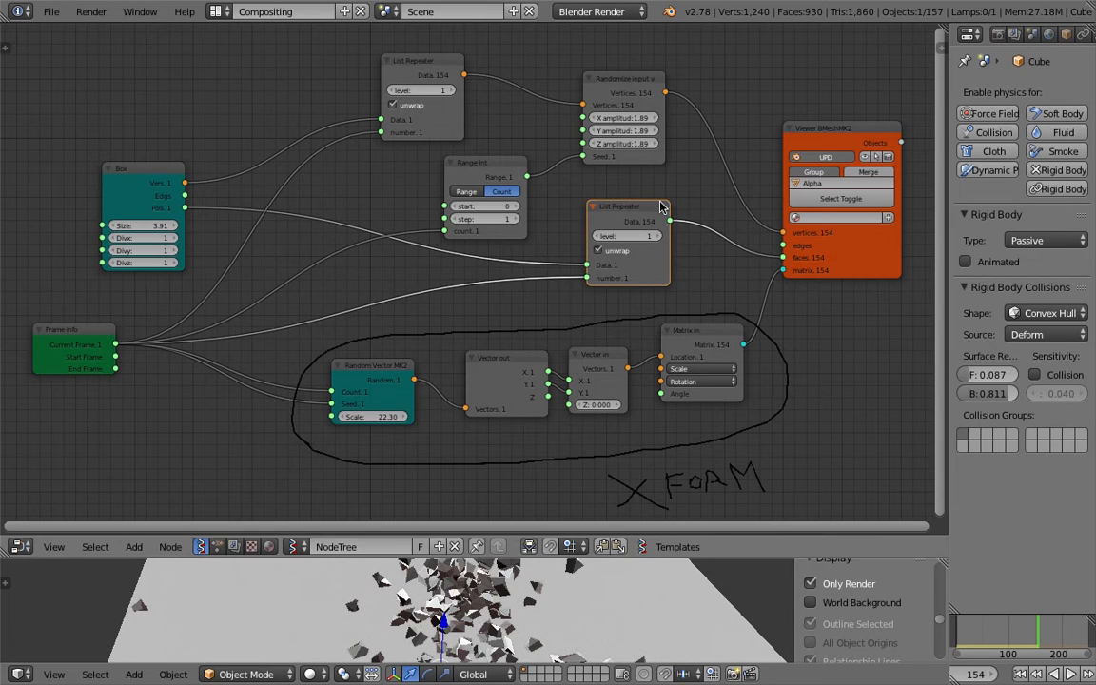
# Step: Tidy the positions of the Randomize input vertices node and both List Repeater nodes
pyautogui.moveTo(611, 83); pyautogui.dragTo(623, 78)
pyautogui.moveTo(419, 61); pyautogui.dragTo(433, 57)
pyautogui.click(621, 207)
pyautogui.moveTo(627, 213); pyautogui.dragTo(620, 208)
pyautogui.moveTo(457, 63); pyautogui.dragTo(452, 68)
pyautogui.click(629, 210)
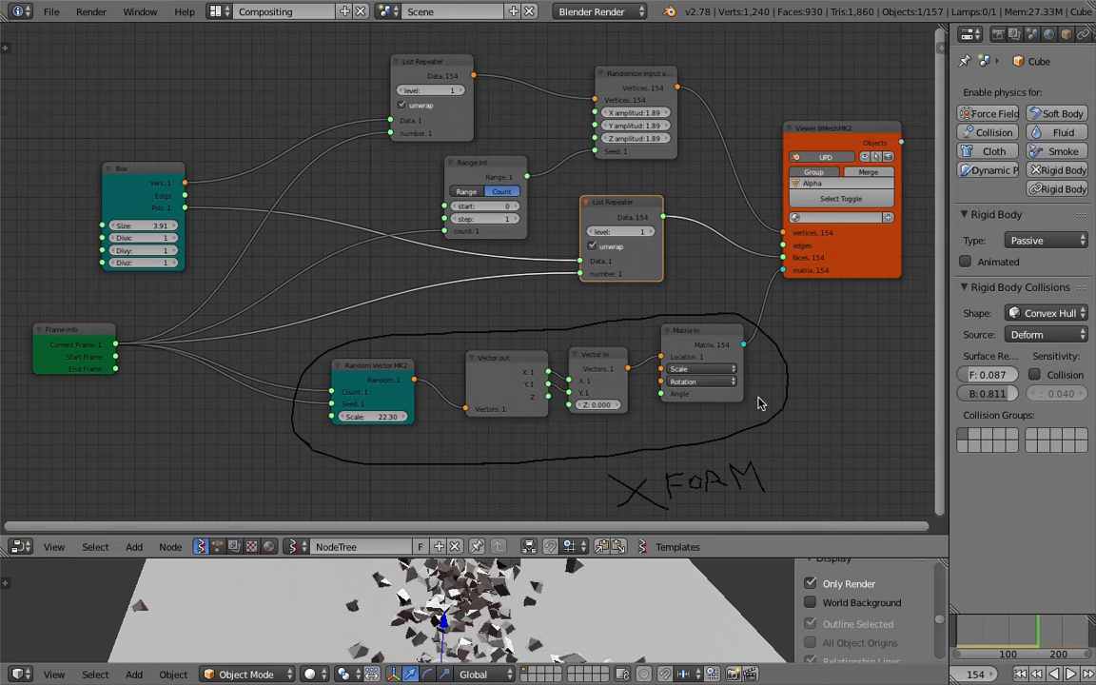
# Step: Move the Box and Range Int nodes and widen the Randomize input vertices node until its full title and labels fit
pyautogui.moveTo(134, 169); pyautogui.dragTo(155, 136)
pyautogui.moveTo(492, 169); pyautogui.dragTo(512, 171)
pyautogui.moveTo(644, 80); pyautogui.dragTo(682, 105)
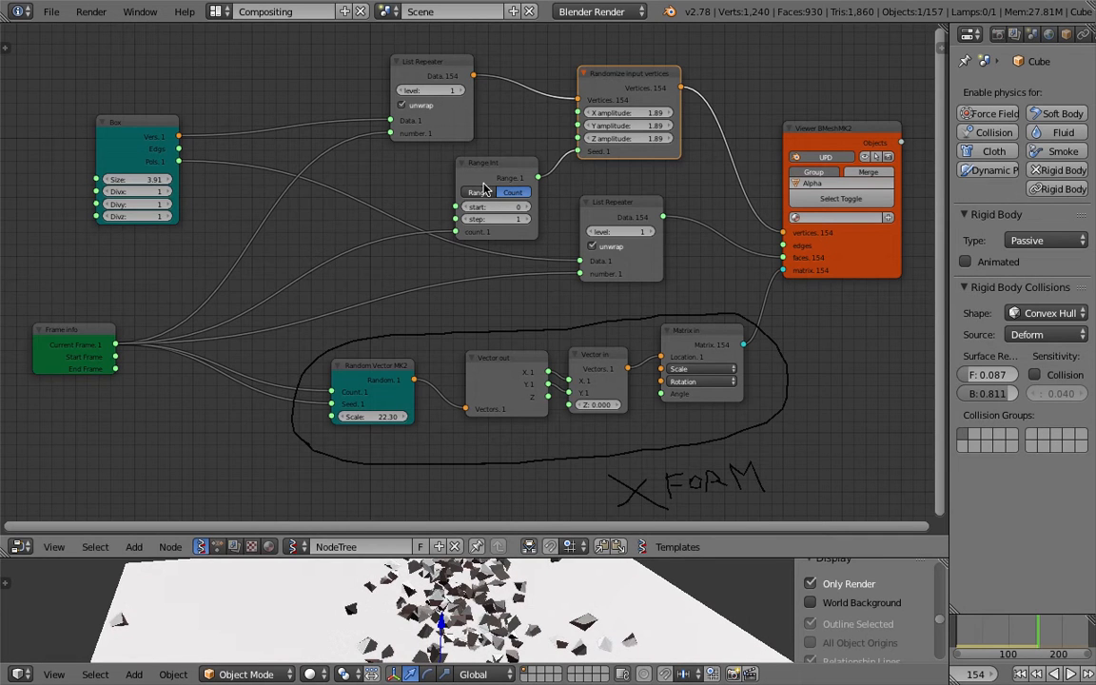
pyautogui.moveTo(486, 164); pyautogui.dragTo(479, 159)
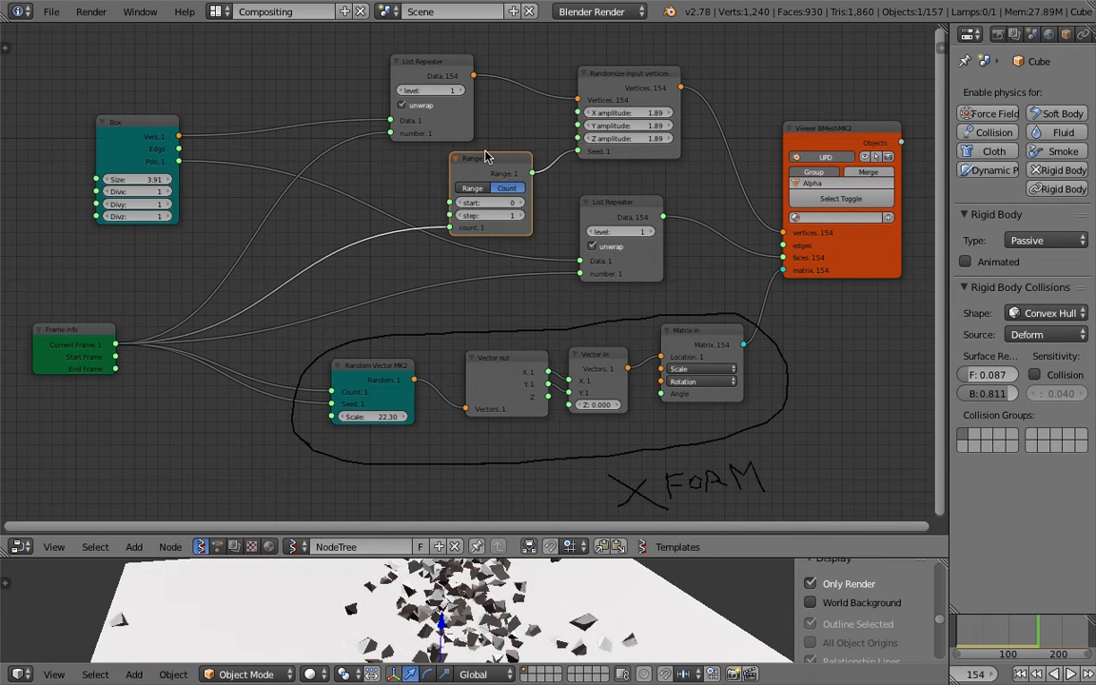
# Step: Draw an arrow annotation pointing towards the Seed input of the Randomize input vertices node
pyautogui.scroll(2, 486, 157)
pyautogui.moveTo(507, 123); pyautogui.dragTo(549, 126)
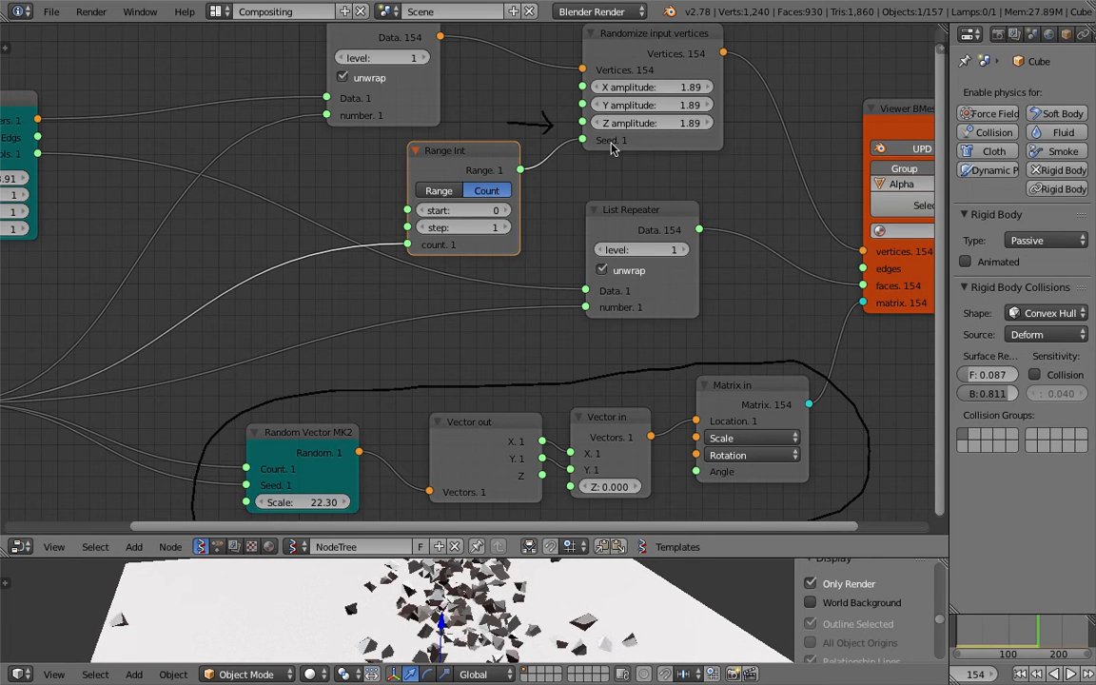
pyautogui.scroll(-3, 544, 245)
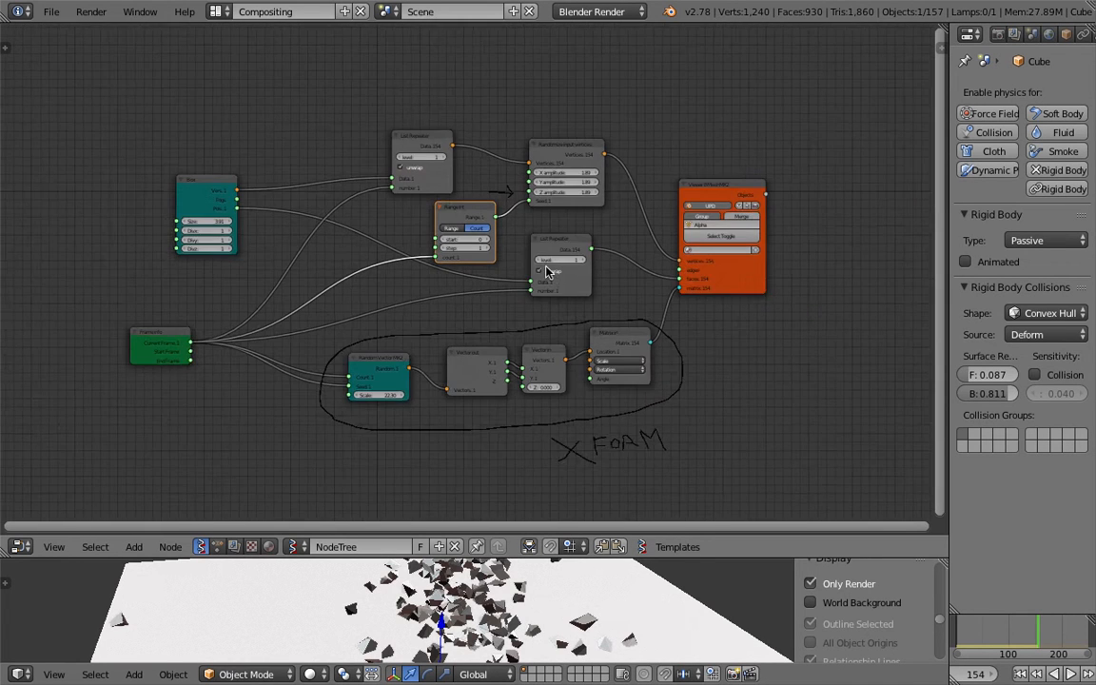
pyautogui.moveTo(546, 266); pyautogui.dragTo(556, 249, button='middle')
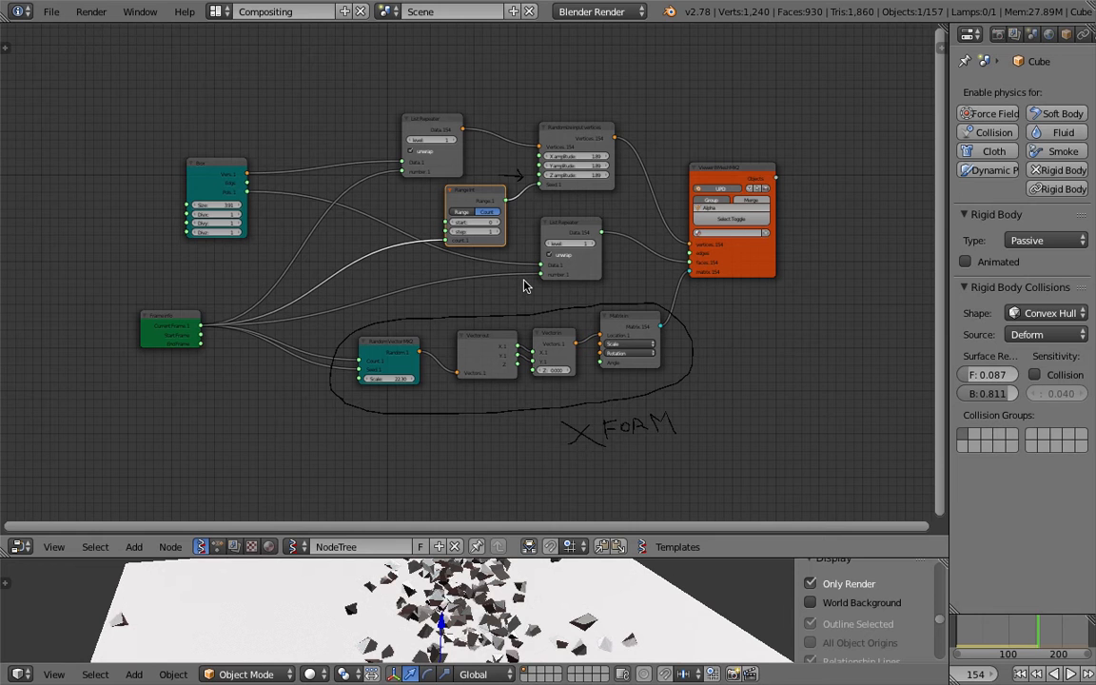
# Step: Start a new scene by reloading the start-up file
pyautogui.click(51, 11)
pyautogui.click(55, 37)
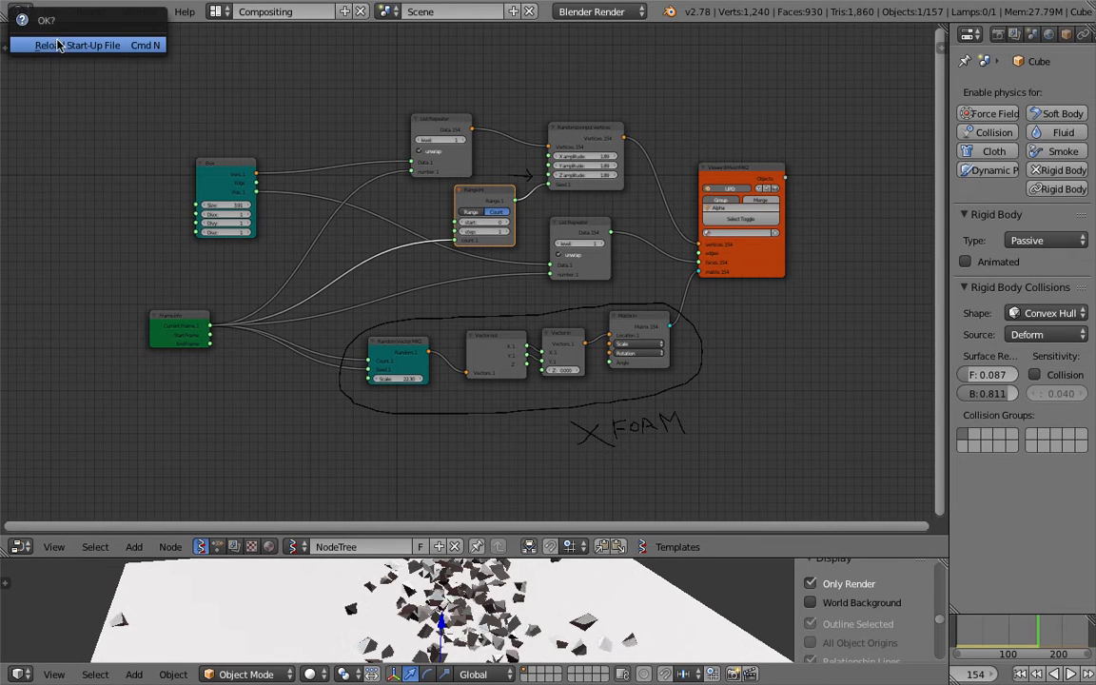
pyautogui.click(59, 45)
pyautogui.moveTo(359, 274); pyautogui.dragTo(285, 143, button='middle')
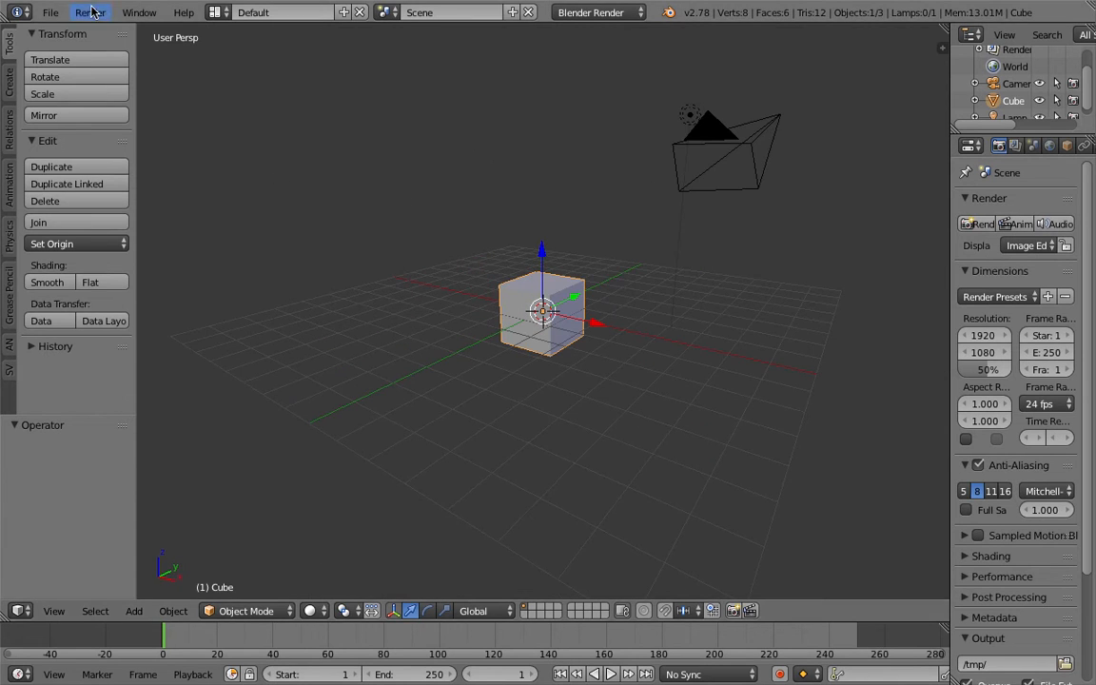
# Step: Save the new scene to the Desktop as a Blender file whose name starts with sv_RBD and ends with 001
pyautogui.click(50, 11)
pyautogui.click(101, 161)
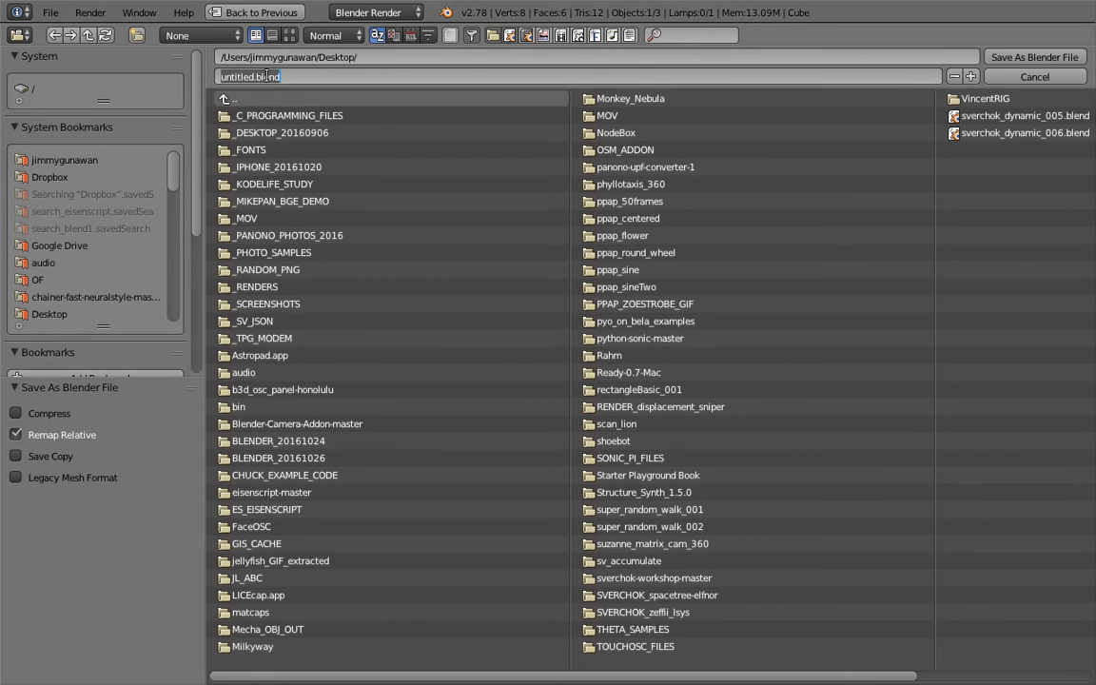
pyautogui.click(254, 76)
pyautogui.write('s')
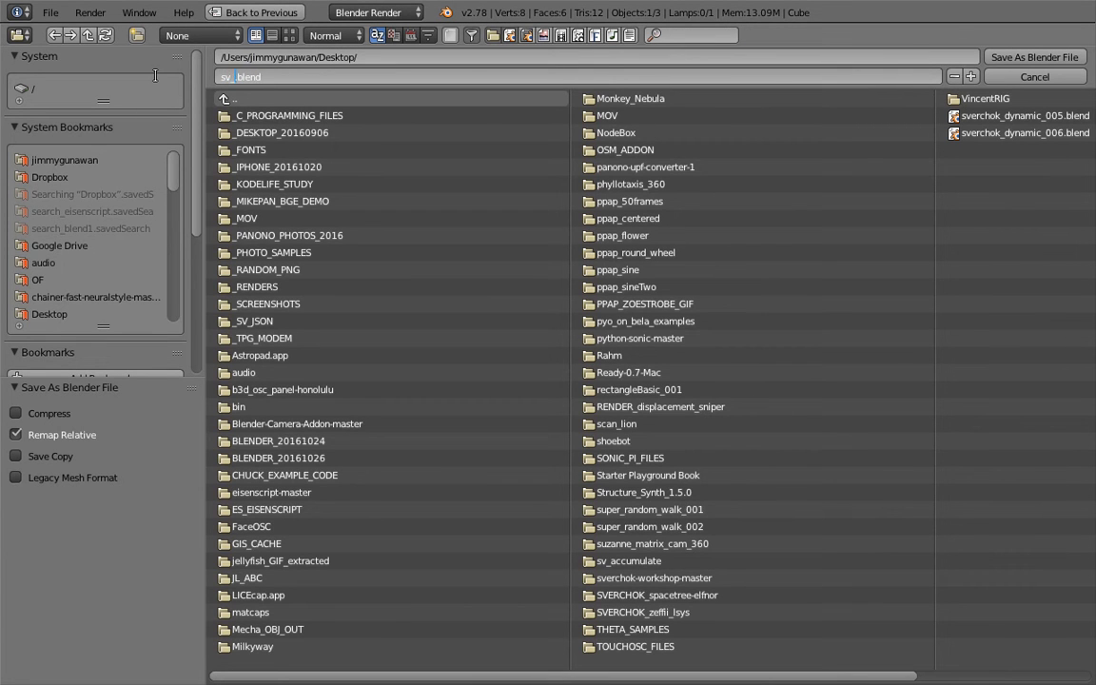
pyautogui.write('v_rigid')
pyautogui.press('BackSpace')
pyautogui.press('BackSpace')
pyautogui.press('BackSpace')
pyautogui.press('BackSpace')
pyautogui.write('1')
pyautogui.press('Return')
pyautogui.click(1028, 57)
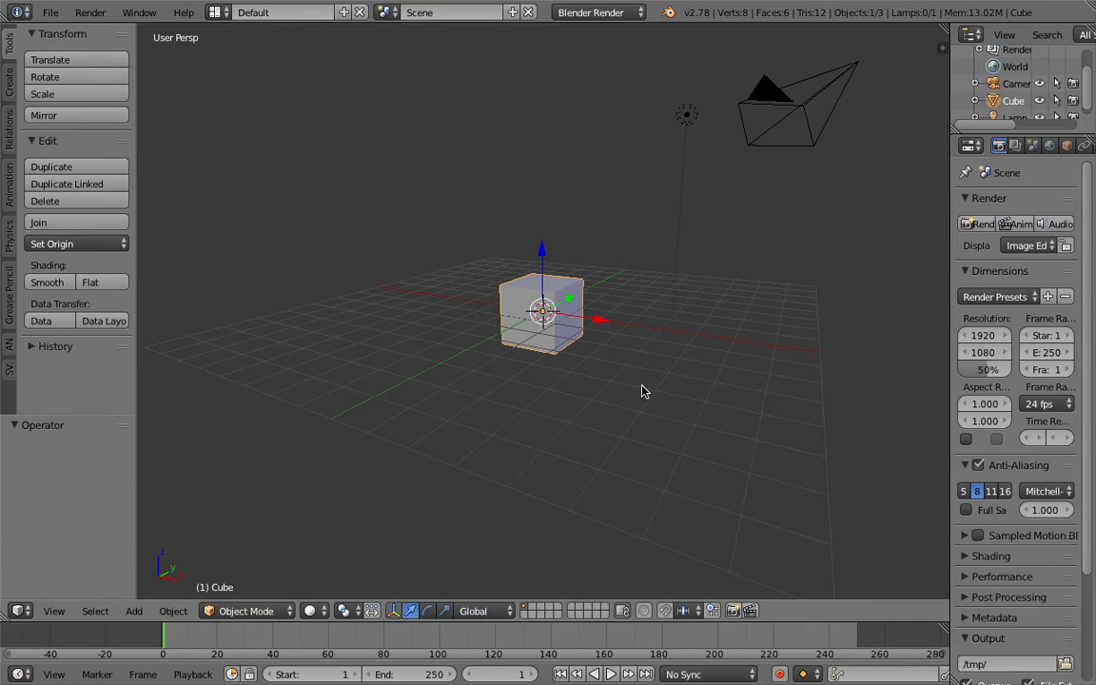
# Step: Switch to the macOS desktop, view the computer's system overview in About This Mac, and close it
pyautogui.hotkey('ctrl', 'Left')
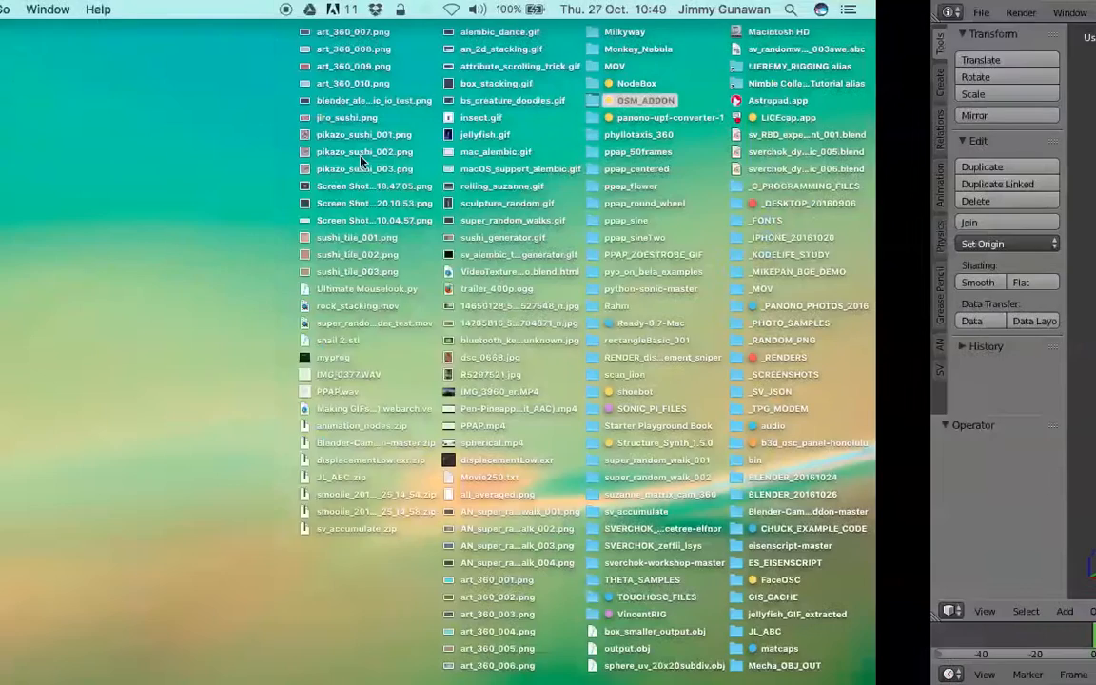
pyautogui.click(23, 9)
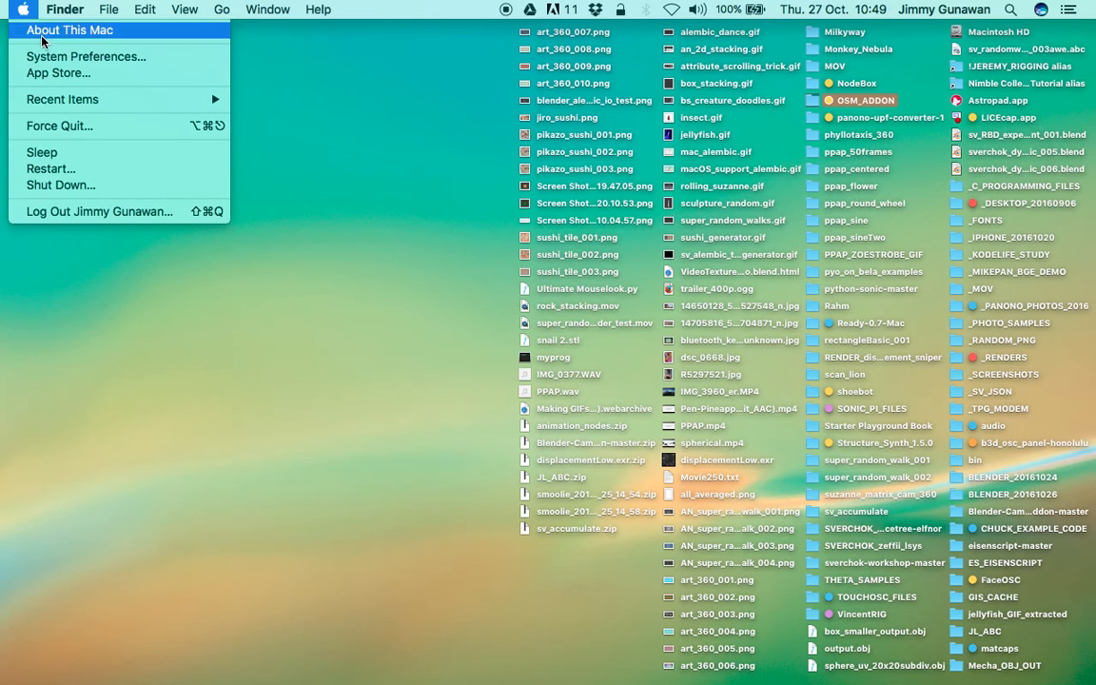
pyautogui.click(391, 81)
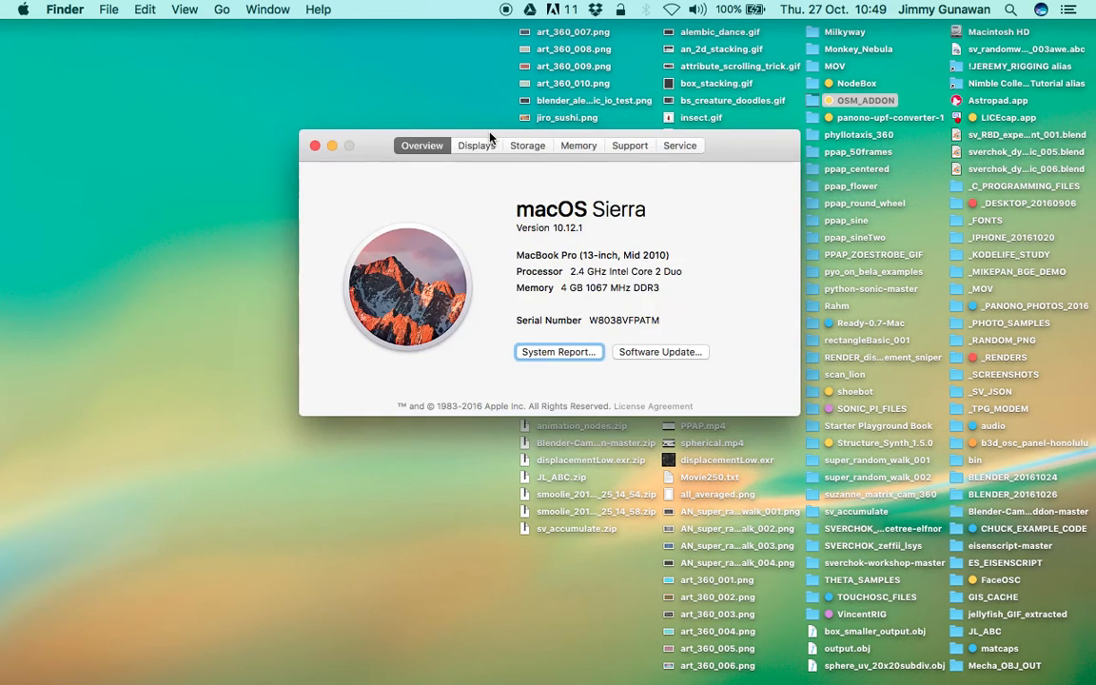
pyautogui.moveTo(380, 148); pyautogui.dragTo(372, 149)
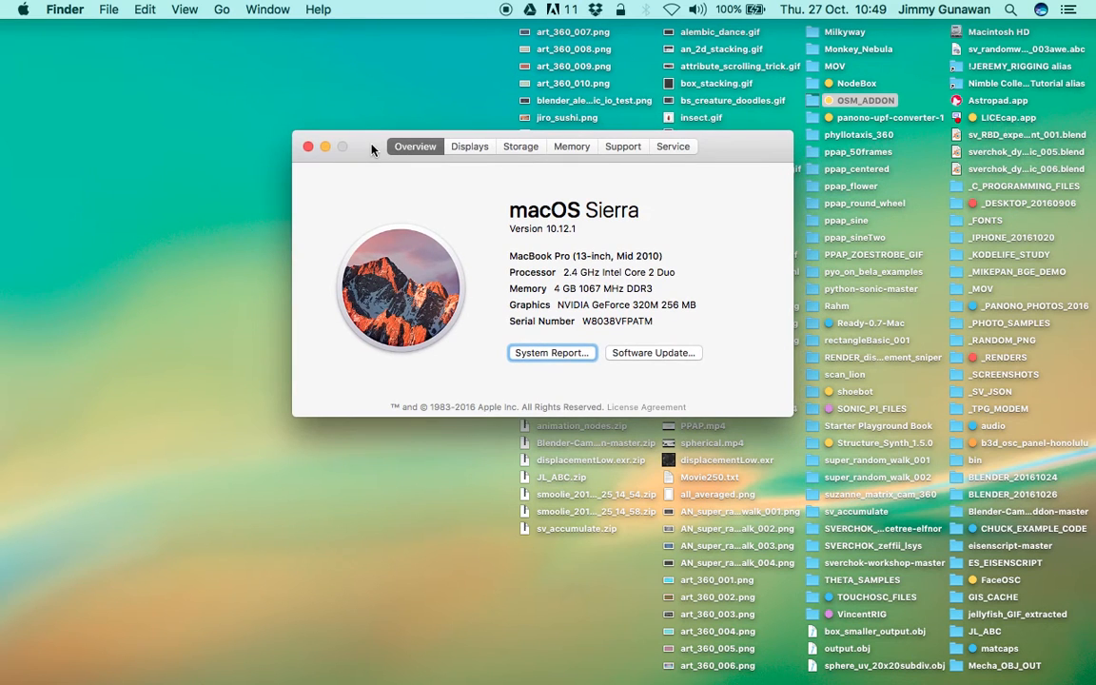
pyautogui.click(308, 148)
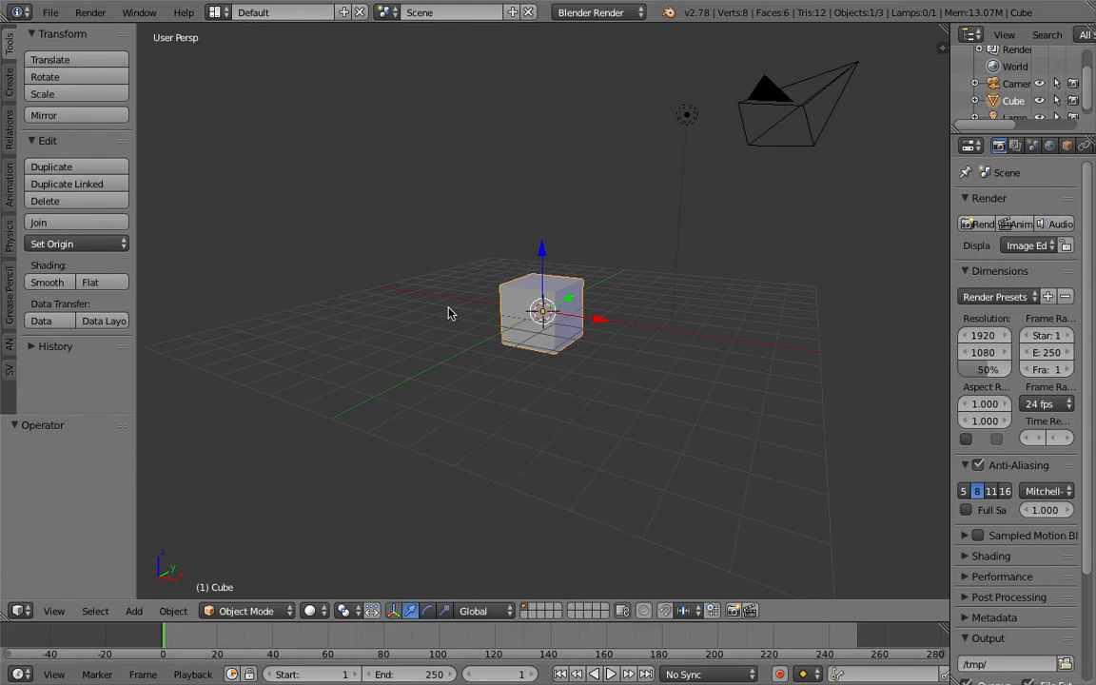
# Step: Switch to the Compositing screen layout and enlarge the editors below the node editor
pyautogui.moveTo(447, 311); pyautogui.dragTo(555, 257, button='middle')
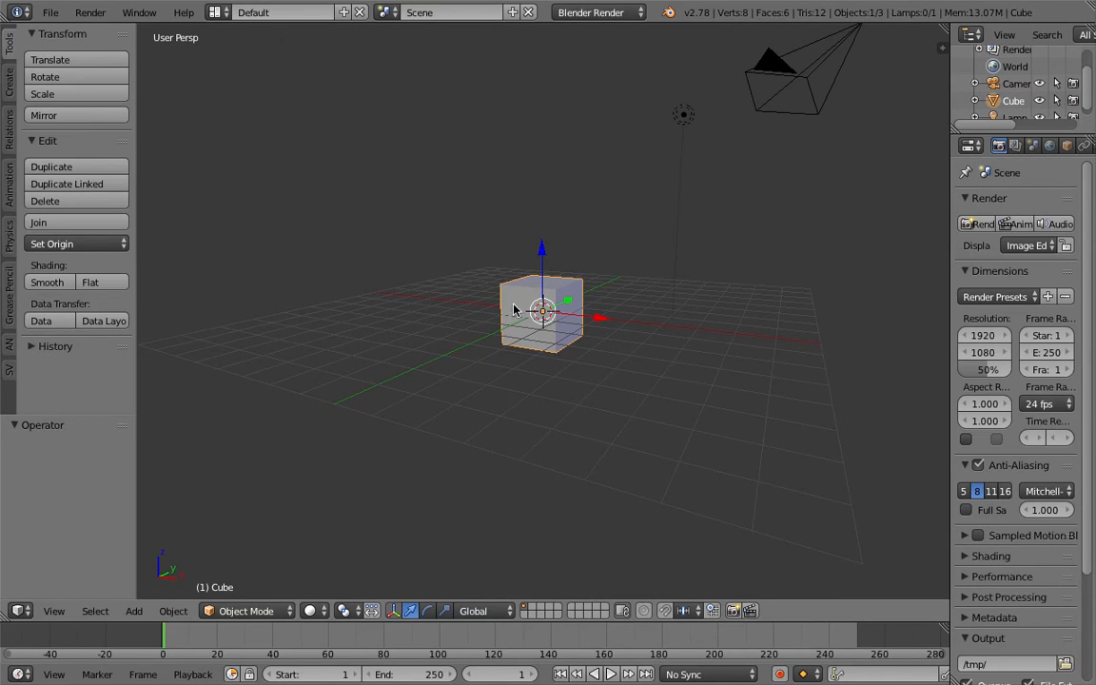
pyautogui.scroll(3, 507, 303)
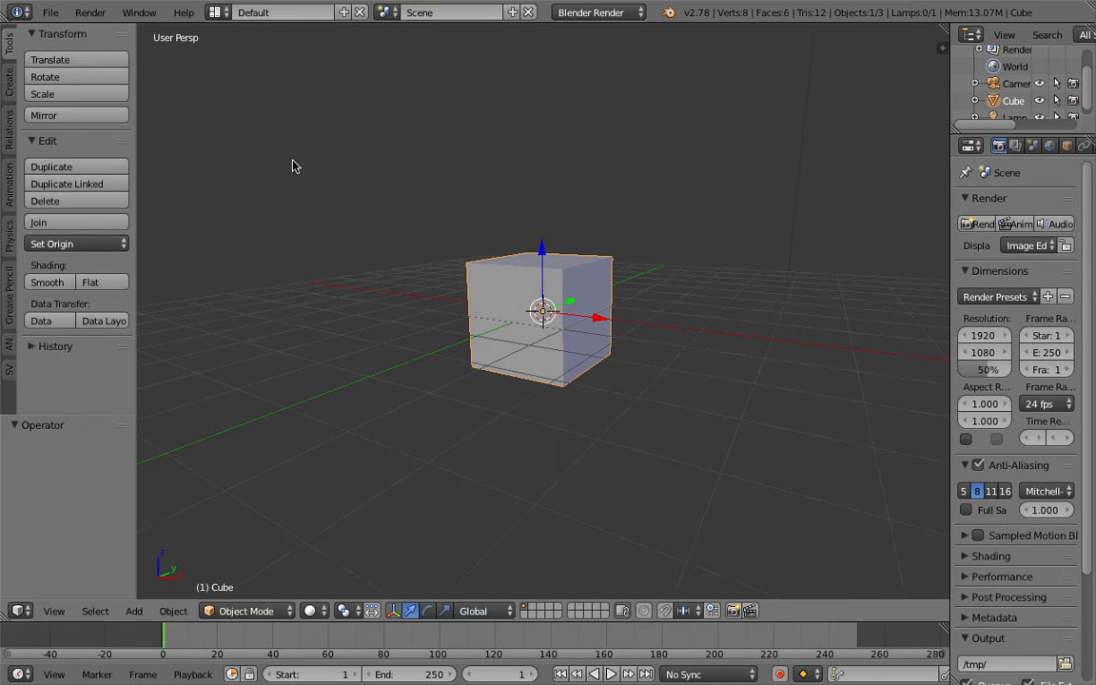
pyautogui.click(215, 13)
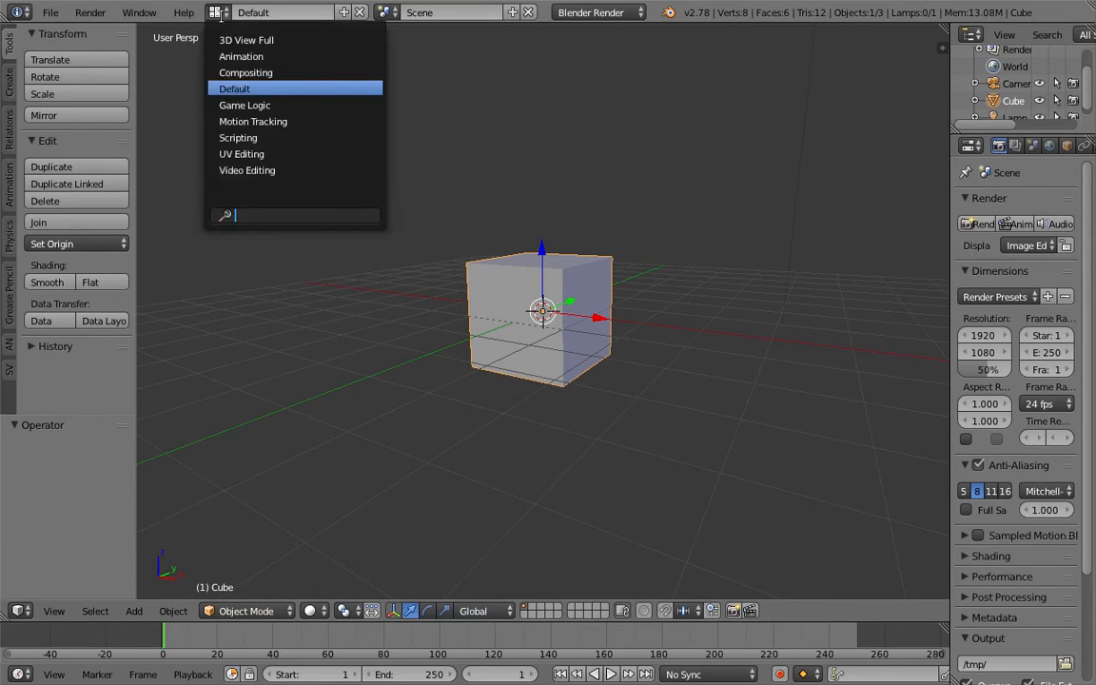
pyautogui.click(239, 73)
pyautogui.moveTo(695, 409); pyautogui.dragTo(696, 353)
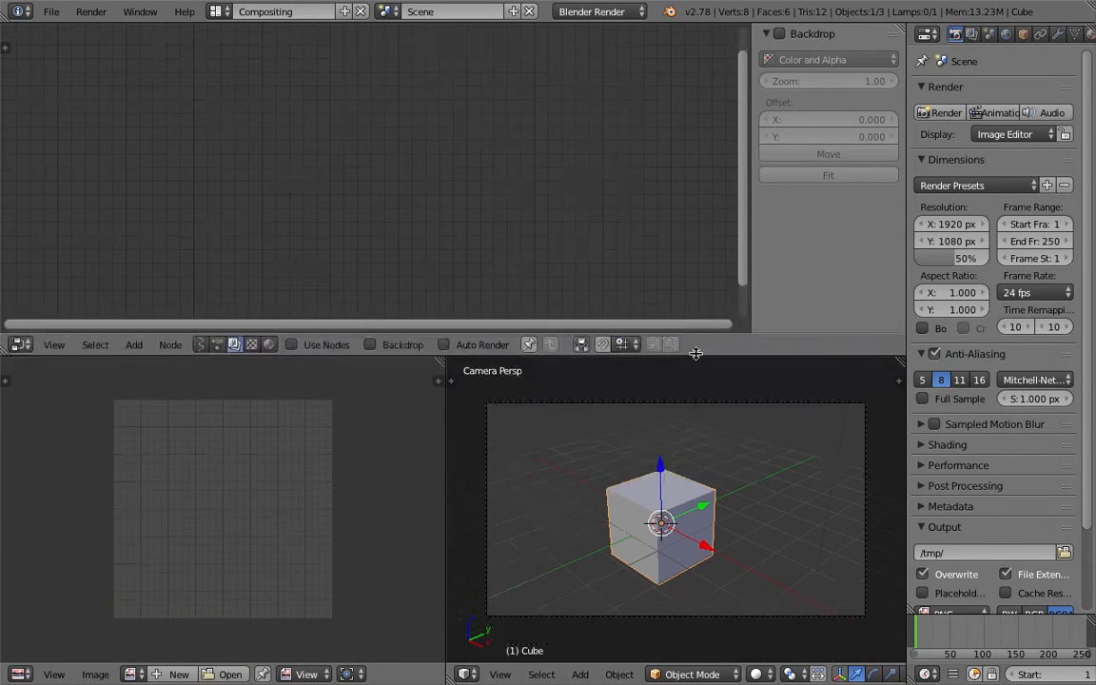
# Step: Delete the default cube from the scene
pyautogui.moveTo(733, 428); pyautogui.dragTo(684, 500, button='middle')
pyautogui.press('x')
pyautogui.click(645, 447)
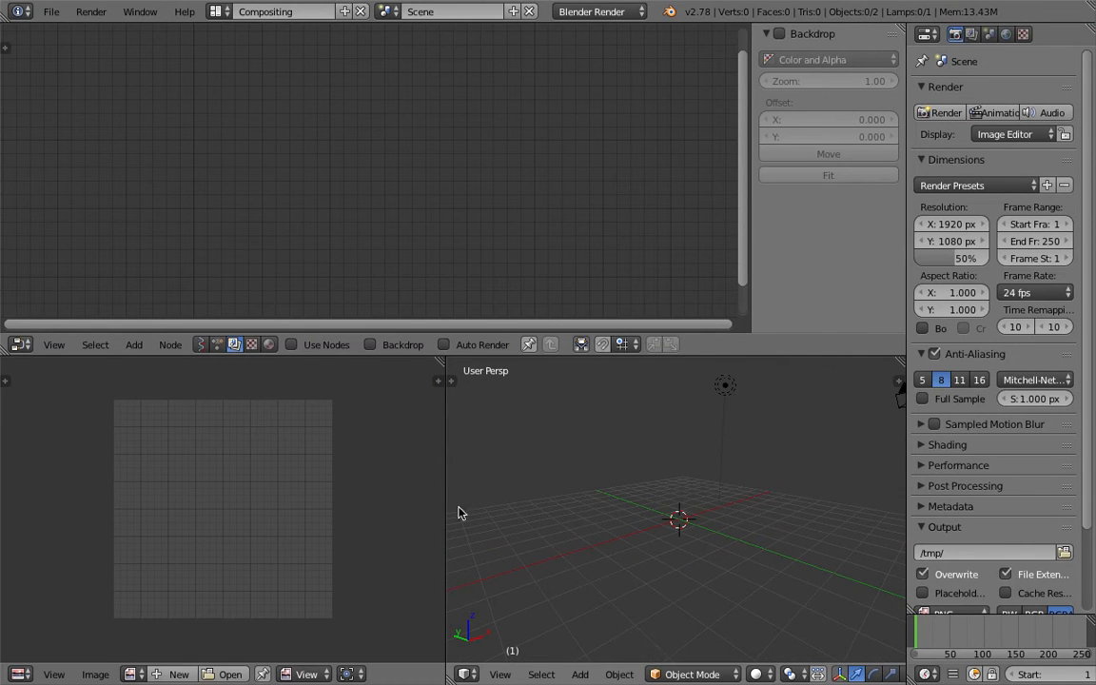
# Step: Widen the 3D view in the Compositing layout and return to the Default screen layout
pyautogui.click(32, 671)
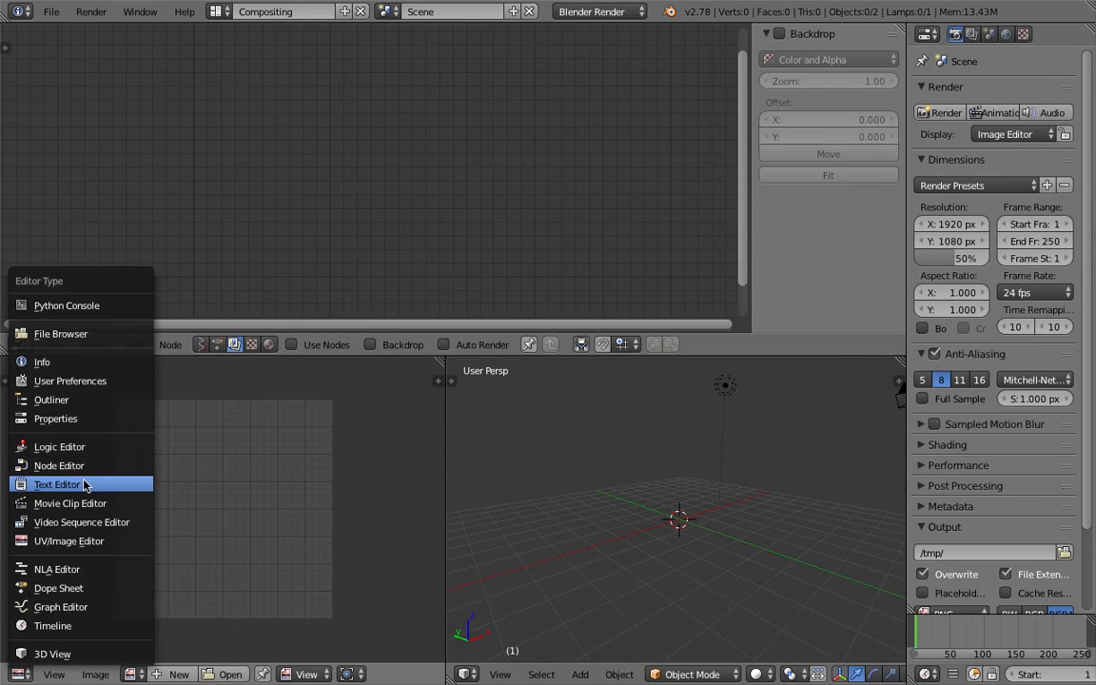
pyautogui.moveTo(446, 482); pyautogui.dragTo(372, 495)
pyautogui.moveTo(372, 495); pyautogui.dragTo(683, 509, button='middle')
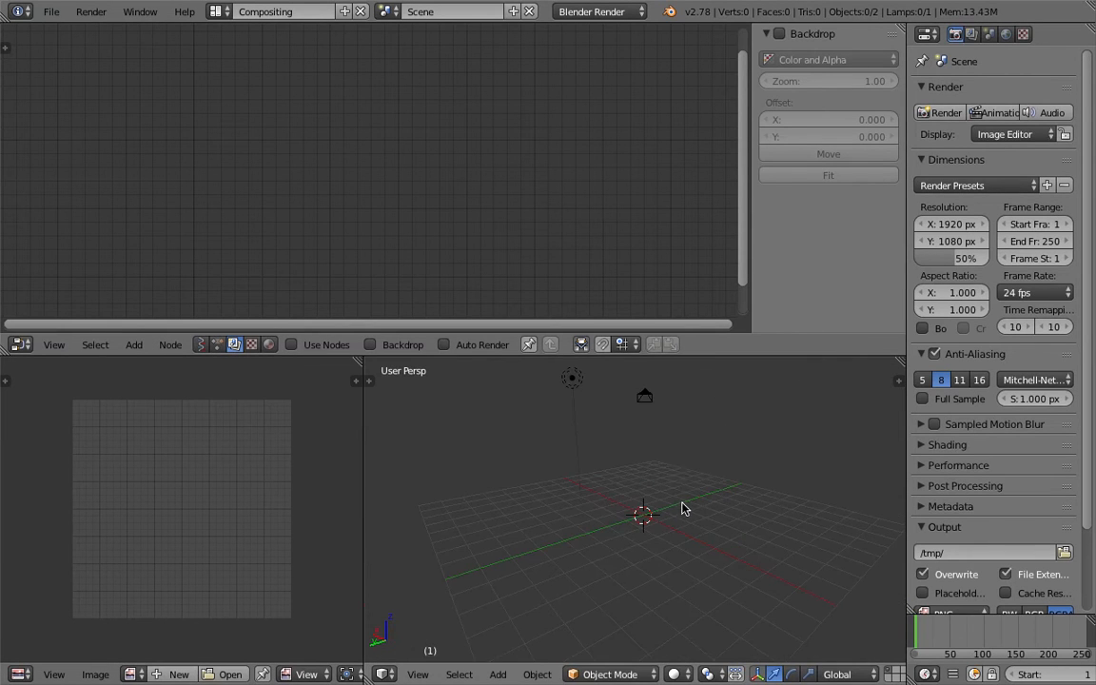
pyautogui.click(220, 11)
pyautogui.click(218, 84)
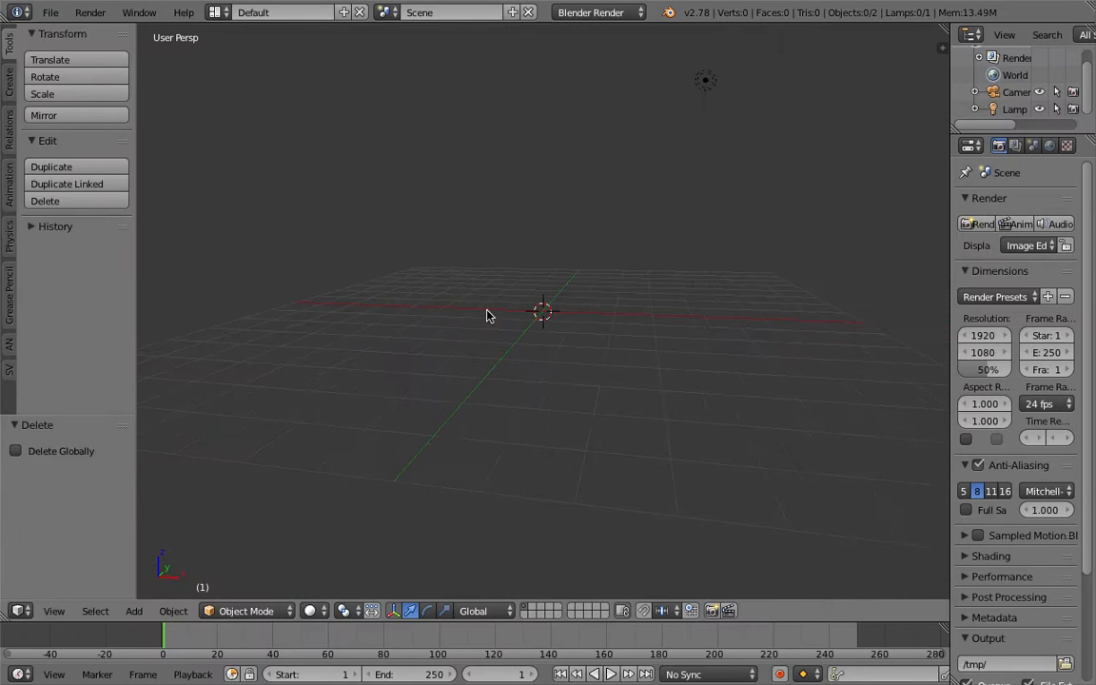
# Step: Add a cube mesh at the origin and scale it up uniformly by about 3.77
pyautogui.hotkey('shift', 'a')
pyautogui.moveTo(543, 305)
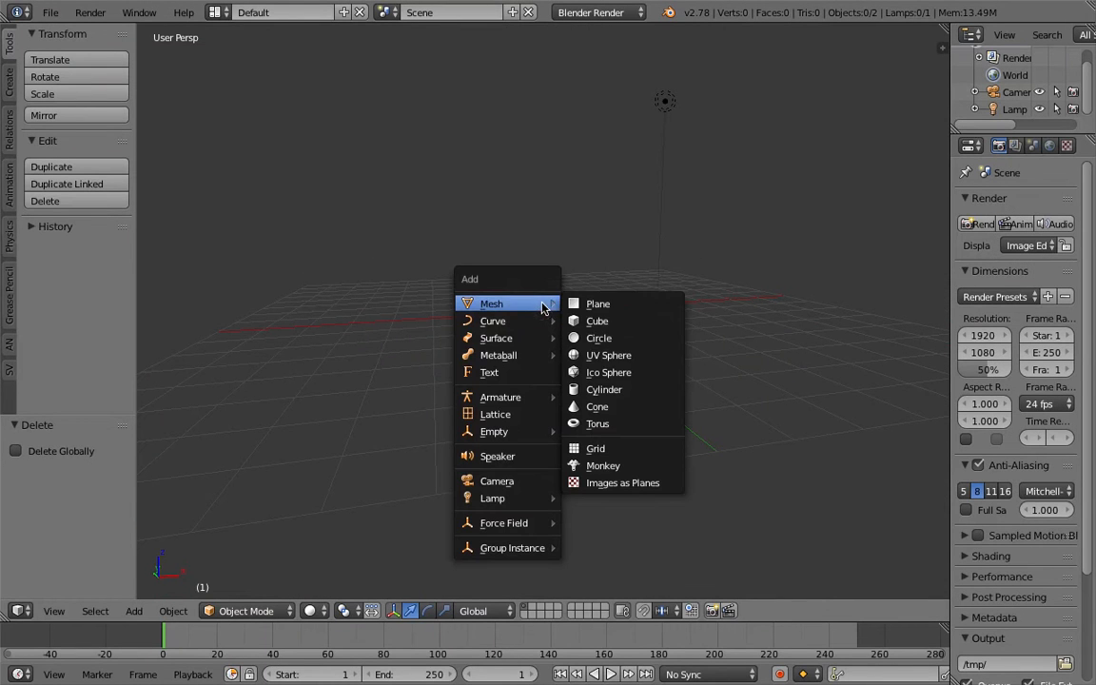
pyautogui.click(595, 323)
pyautogui.scroll(-4, 590, 324)
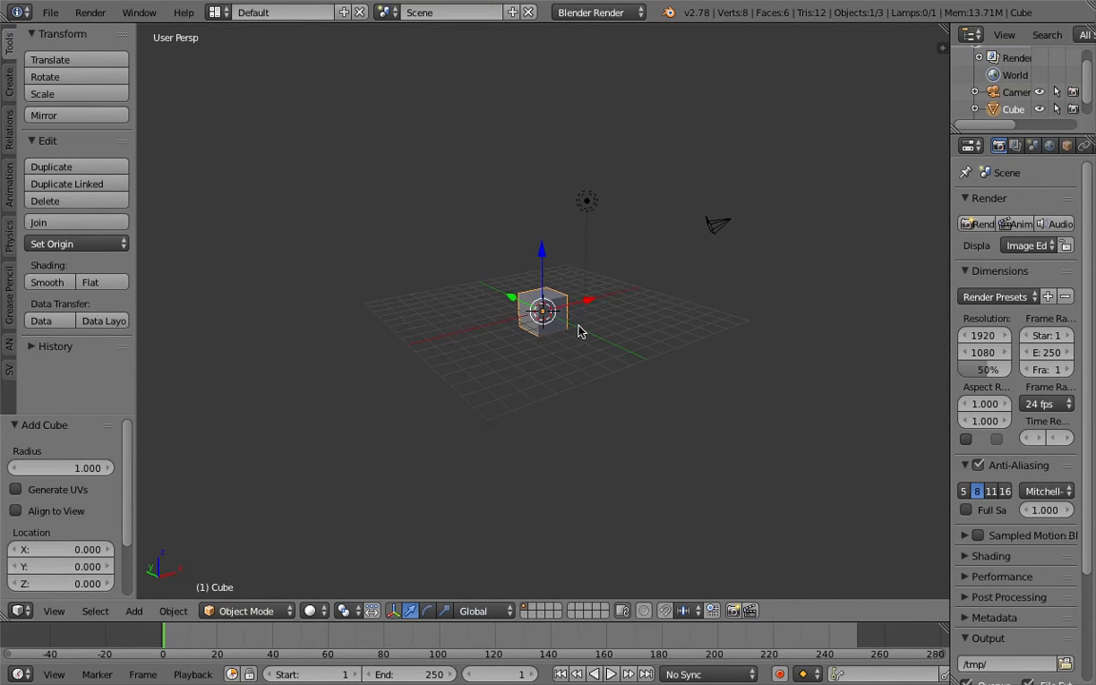
pyautogui.press('s')
pyautogui.click(699, 381)
pyautogui.moveTo(699, 381); pyautogui.dragTo(642, 357, button='middle')
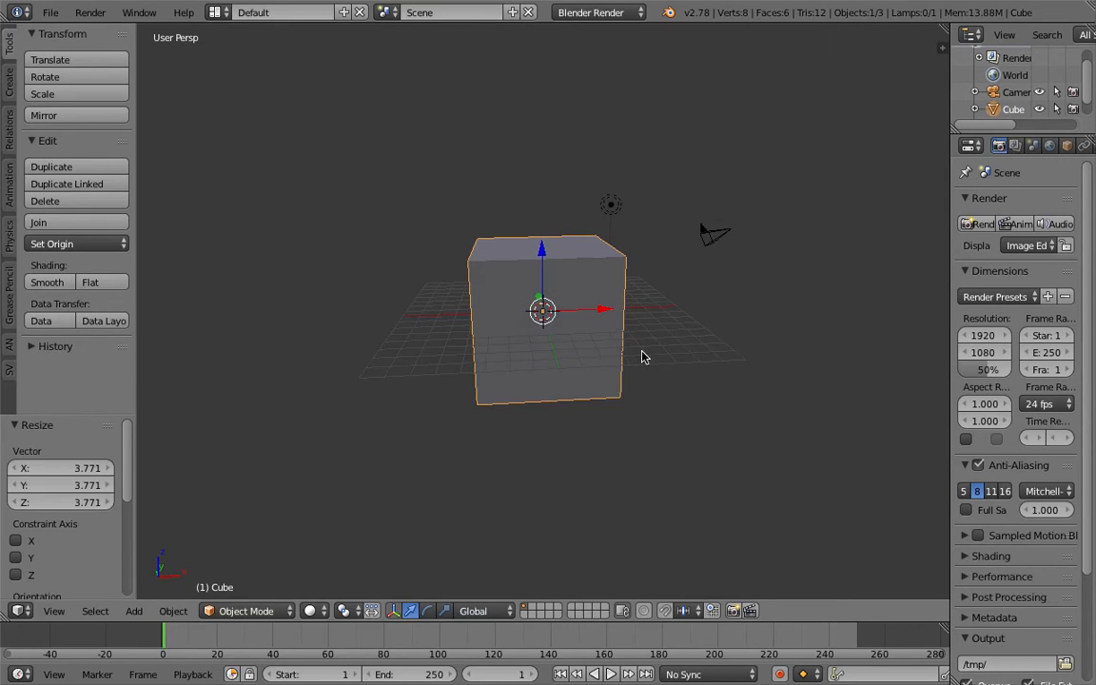
# Step: Flatten the large cube along the global Z axis into a thin floor slab
pyautogui.press('s')
pyautogui.press('z')
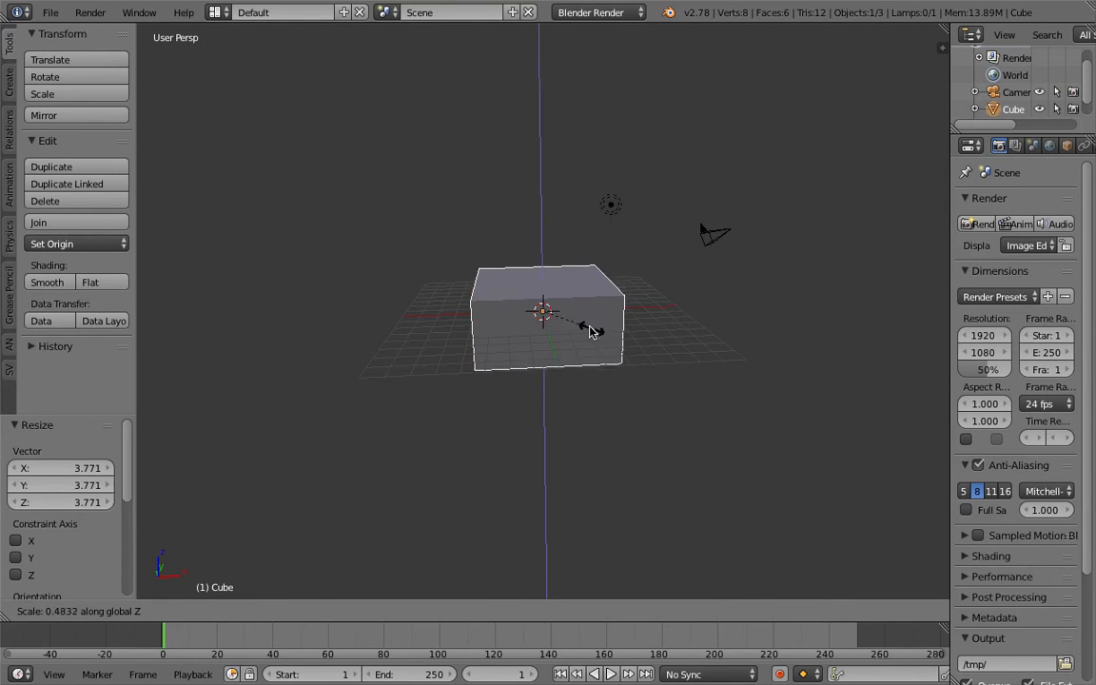
pyautogui.click(560, 323)
# Step: Add a second cube, move it above the slab and scale it uniformly to about 0.637
pyautogui.moveTo(559, 324); pyautogui.dragTo(561, 275, button='middle')
pyautogui.hotkey('shift', 'a')
pyautogui.moveTo(614, 293)
pyautogui.click(666, 309)
pyautogui.press('g')
pyautogui.click(642, 259)
pyautogui.press('s')
pyautogui.click(588, 304)
# Step: Widen the properties editor, then enable rigid body physics on the floor slab with the Passive type
pyautogui.moveTo(587, 304); pyautogui.dragTo(604, 329, button='middle')
pyautogui.rightClick(603, 329)
pyautogui.moveTo(952, 206); pyautogui.dragTo(862, 211)
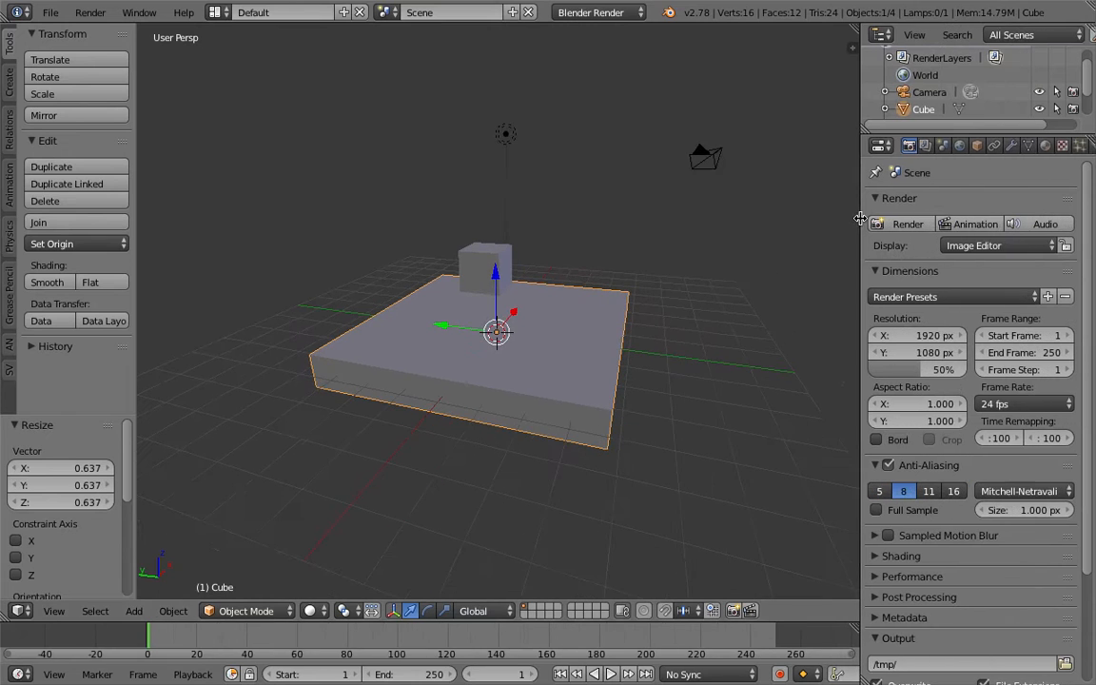
pyautogui.moveTo(861, 164); pyautogui.dragTo(810, 166)
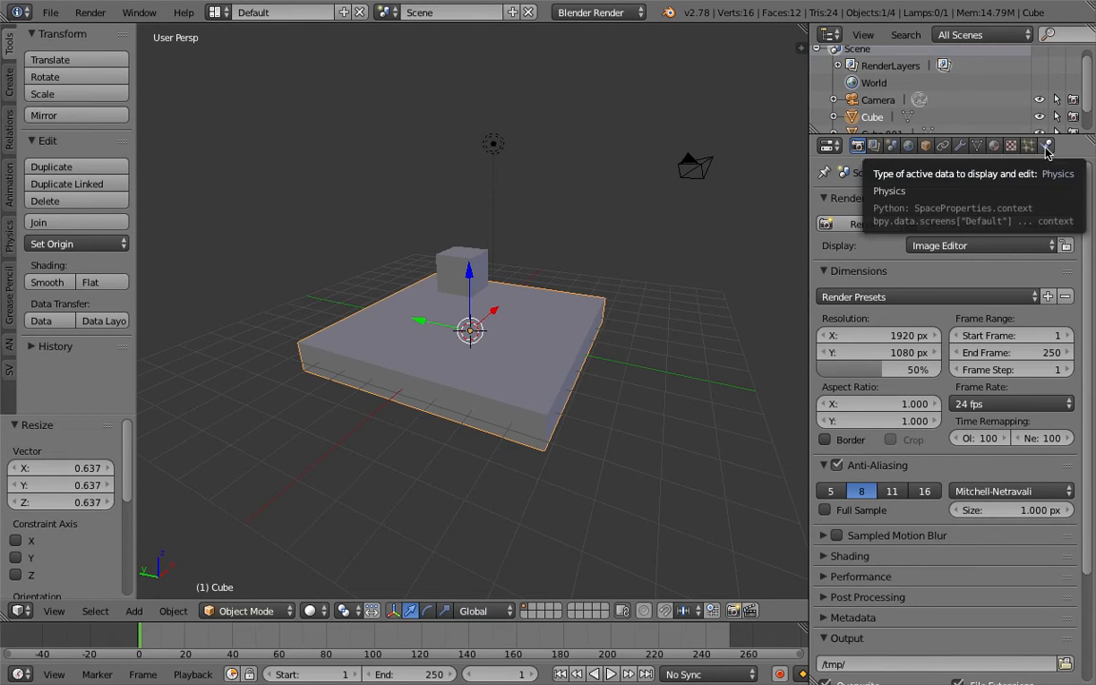
pyautogui.click(1047, 145)
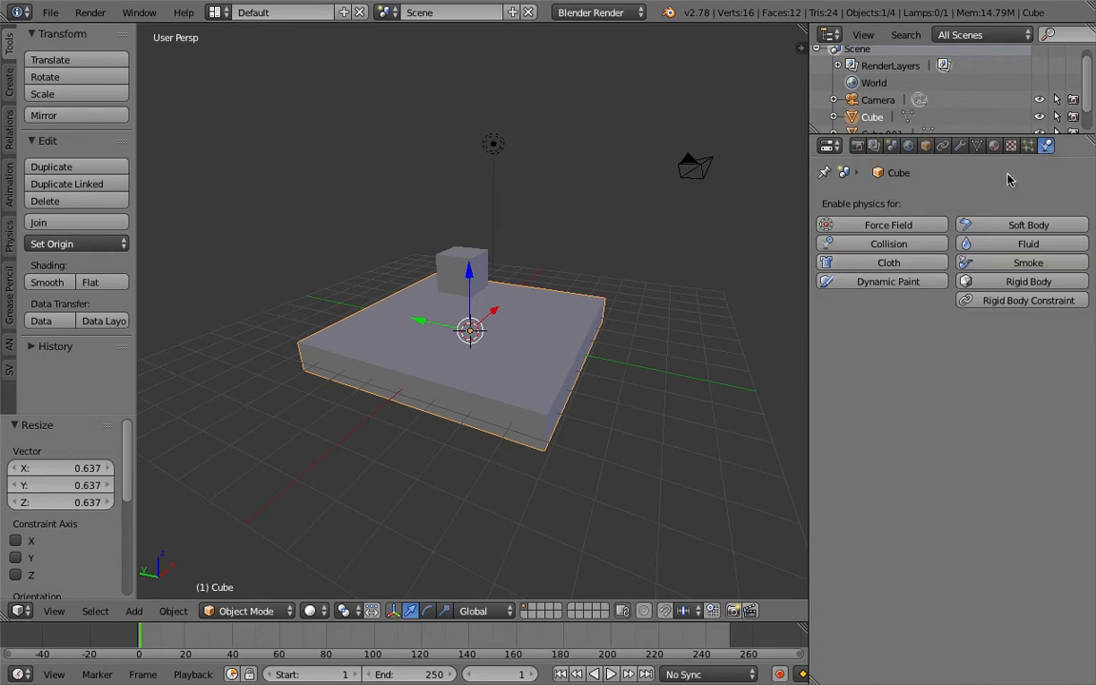
pyautogui.click(980, 282)
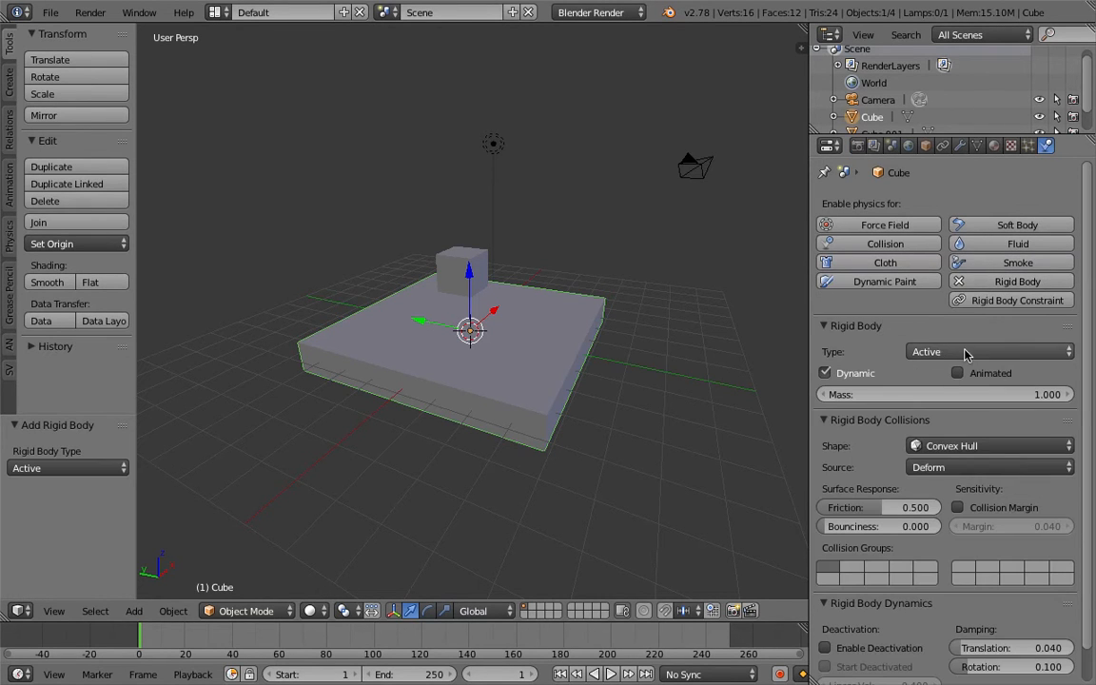
pyautogui.click(968, 354)
pyautogui.click(940, 322)
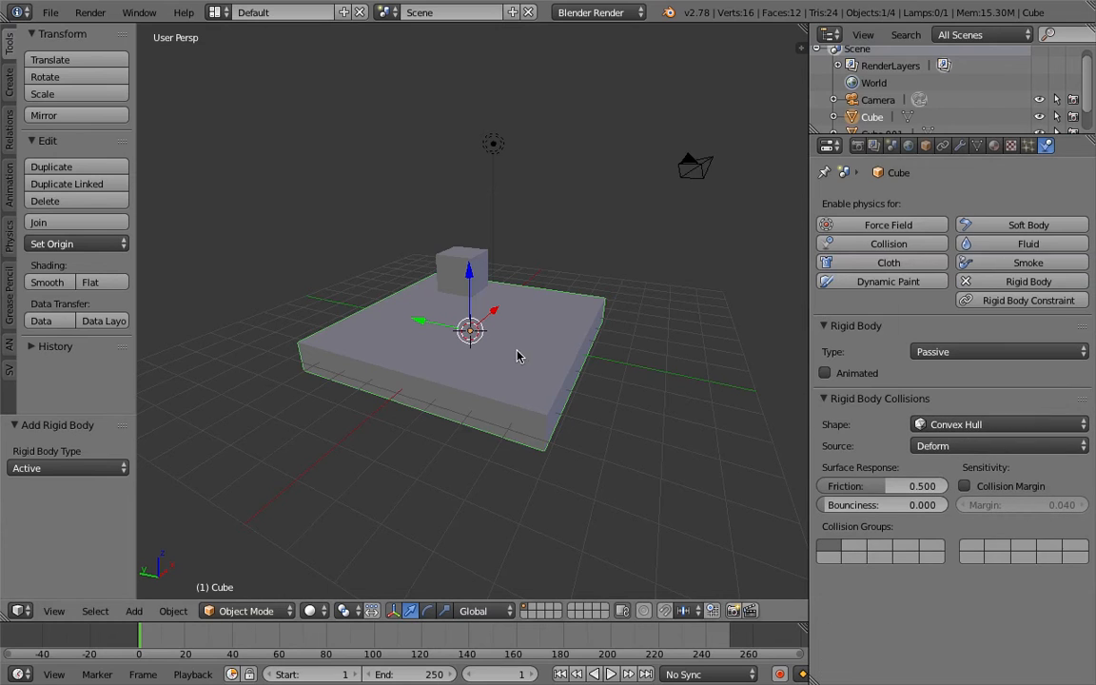
# Step: Set the slab's rigid body collision shape to Box
pyautogui.moveTo(509, 380); pyautogui.dragTo(540, 391, button='middle')
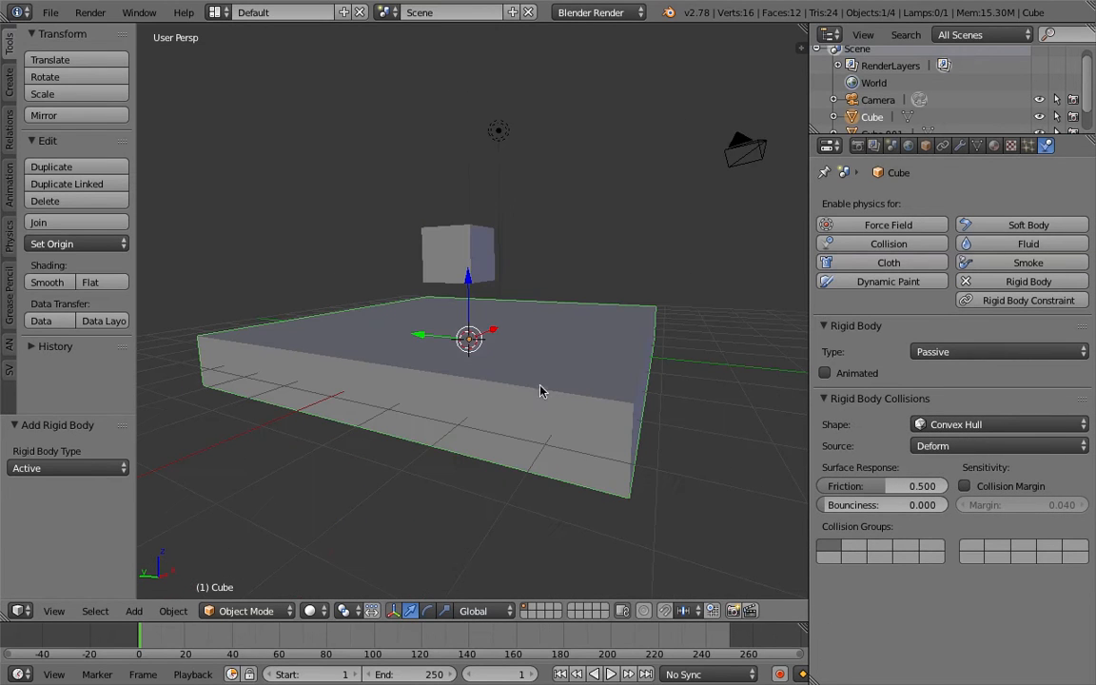
pyautogui.click(946, 425)
pyautogui.click(947, 428)
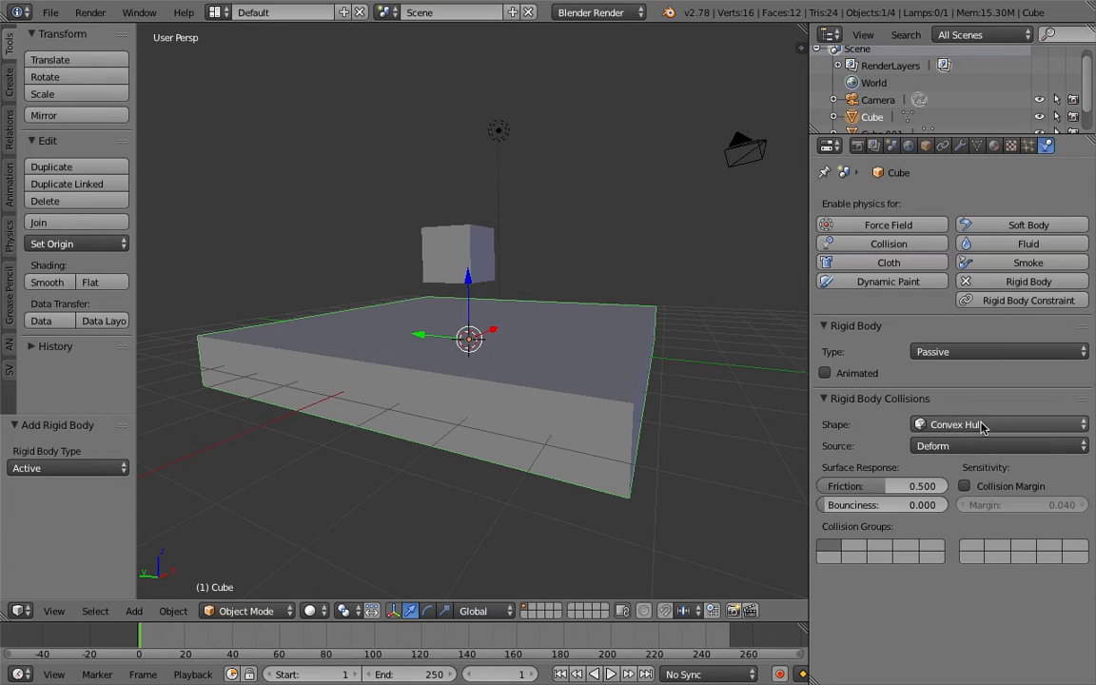
pyautogui.click(985, 425)
pyautogui.click(984, 404)
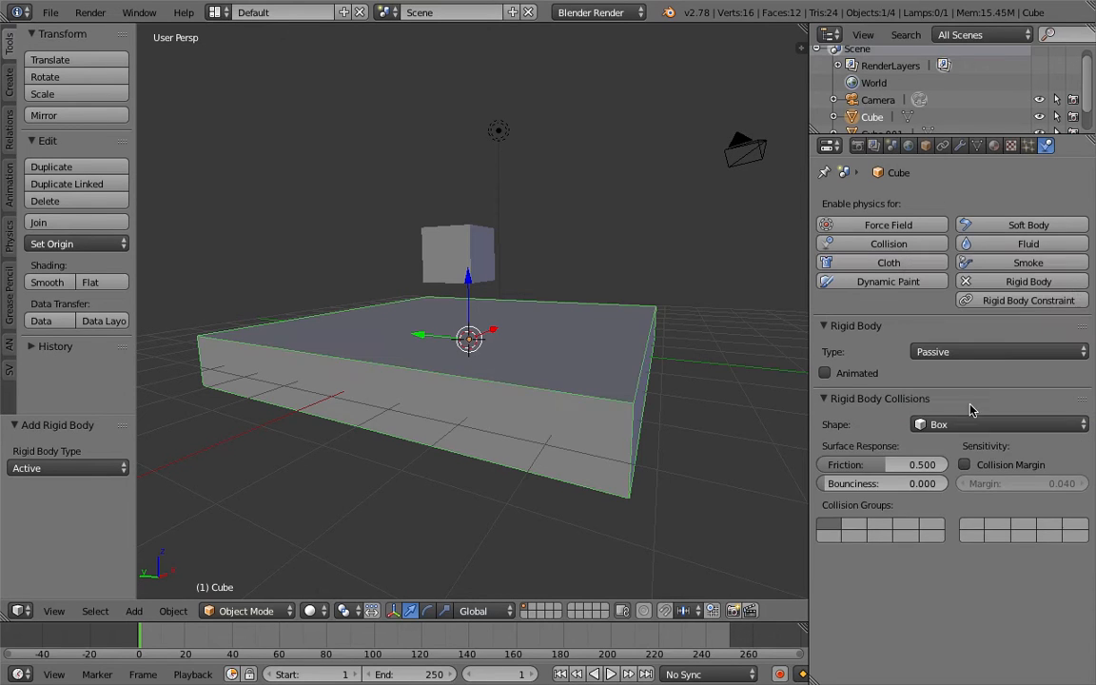
# Step: Apply the floor slab's location, rotation and scale
pyautogui.moveTo(571, 304); pyautogui.dragTo(531, 296, button='middle')
pyautogui.rightClick(476, 257)
pyautogui.moveTo(475, 257); pyautogui.dragTo(564, 280, button='middle')
pyautogui.rightClick(628, 335)
pyautogui.moveTo(685, 243); pyautogui.dragTo(680, 240, button='middle')
pyautogui.hotkey('ctrl', 'a')
pyautogui.click(669, 210)
pyautogui.hotkey('ctrl', 'a')
pyautogui.click(666, 227)
pyautogui.hotkey('ctrl', 'a')
pyautogui.click(666, 245)
# Step: Show the small cube's transform properties and set its X, Y and Z scale to 1
pyautogui.rightClick(500, 252)
pyautogui.moveTo(499, 252); pyautogui.dragTo(502, 262, button='middle')
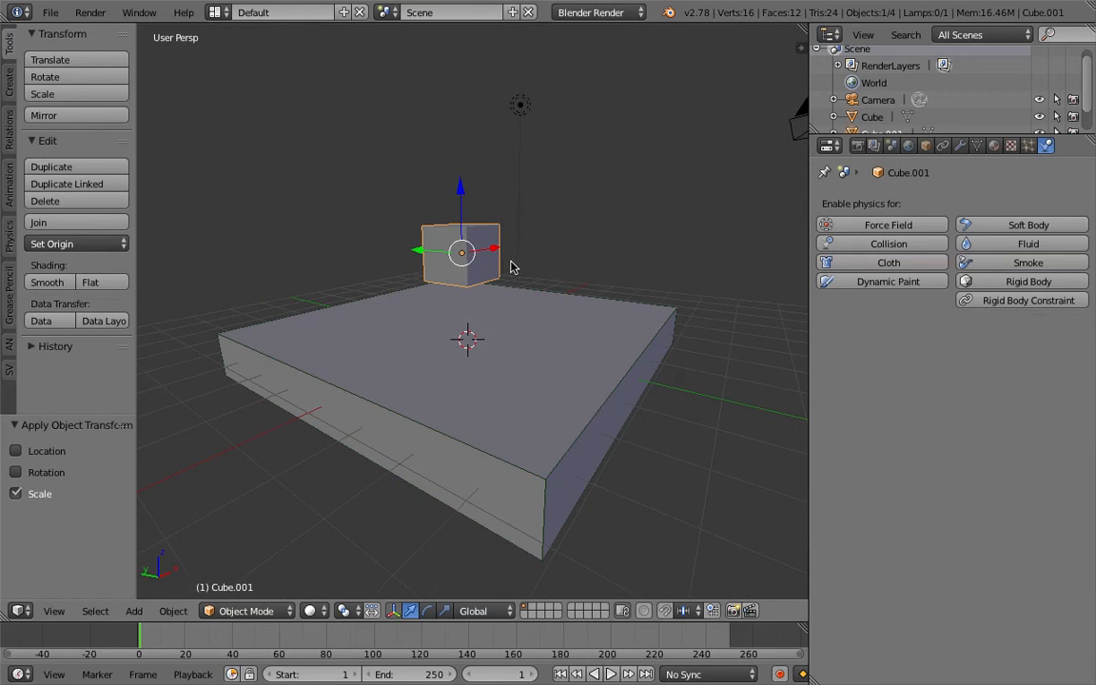
pyautogui.moveTo(672, 274); pyautogui.dragTo(531, 254, button='middle')
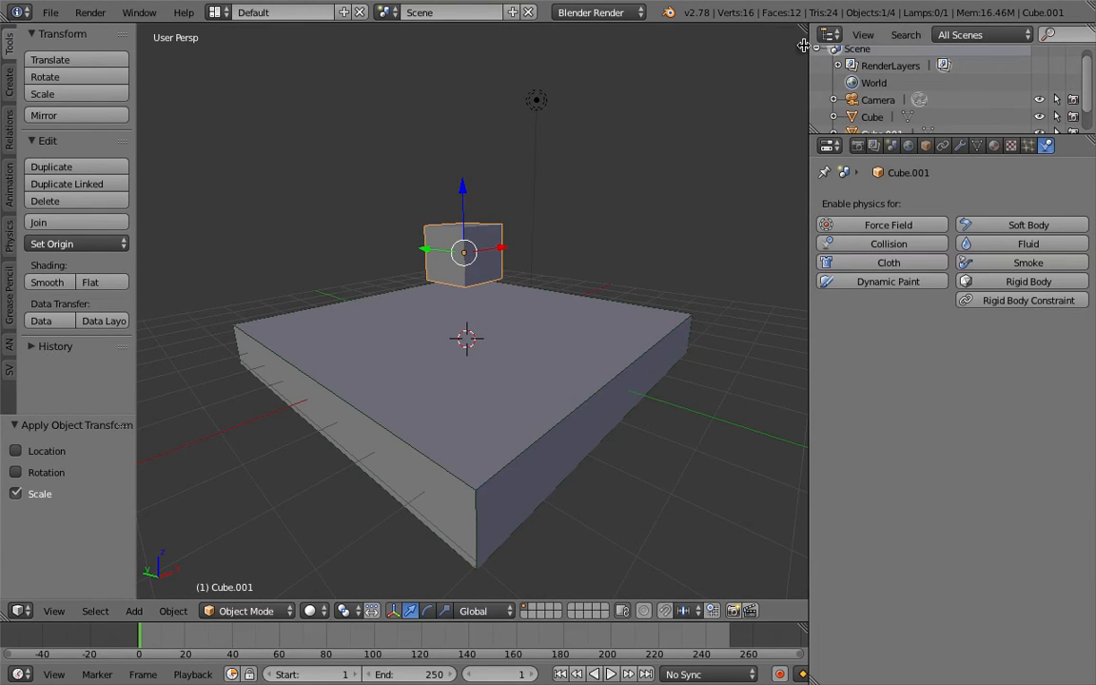
pyautogui.click(803, 47)
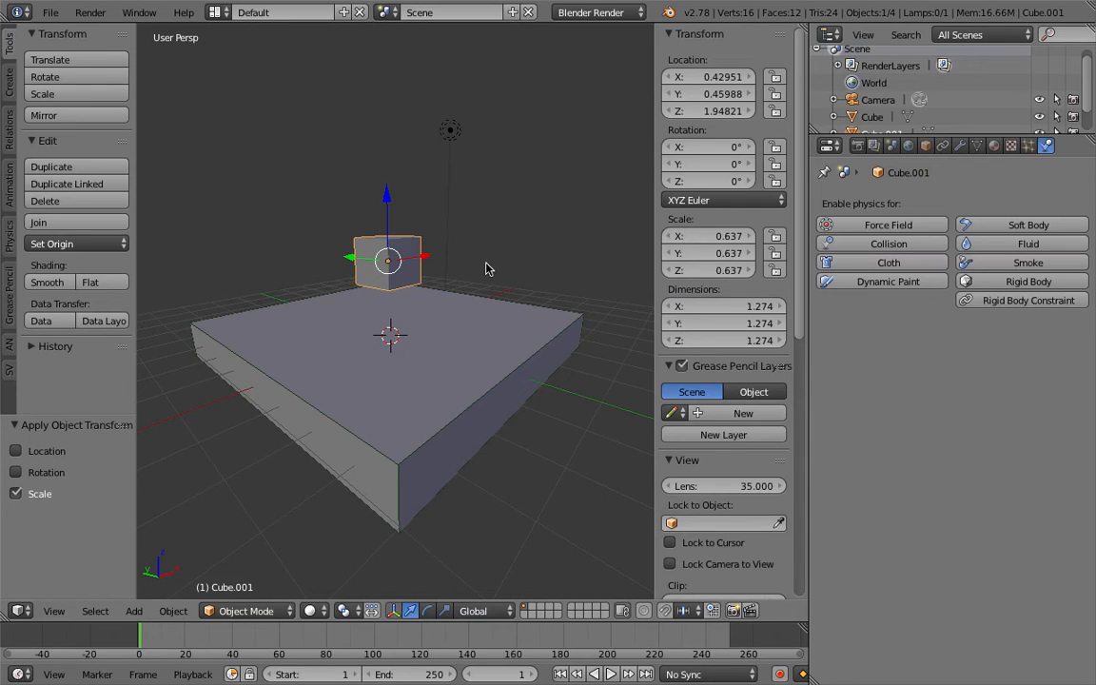
pyautogui.moveTo(534, 264); pyautogui.dragTo(583, 283, button='middle')
pyautogui.click(704, 307)
pyautogui.moveTo(697, 236)
pyautogui.mouseDown()
pyautogui.moveTo(696, 270)
pyautogui.moveTo(695, 235)
pyautogui.mouseUp()
pyautogui.write('1')
pyautogui.press('Return')
# Step: Scale the small cube above the slab down uniformly to about 0.352
pyautogui.moveTo(621, 259); pyautogui.dragTo(465, 277, button='middle')
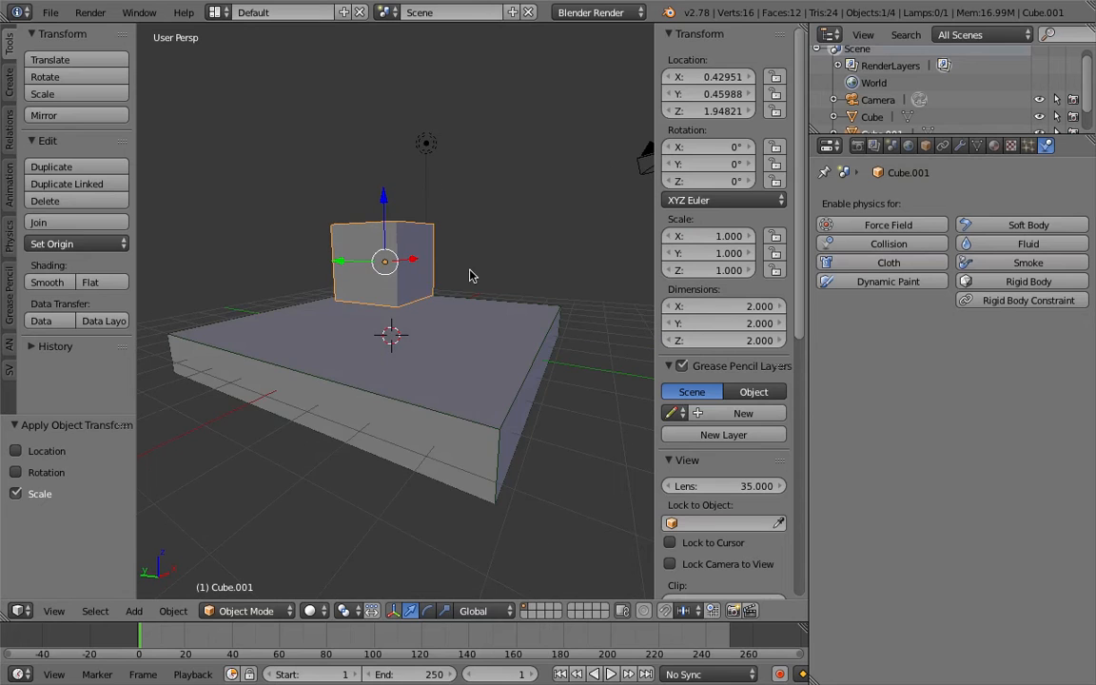
pyautogui.moveTo(388, 268); pyautogui.dragTo(483, 243, button='middle')
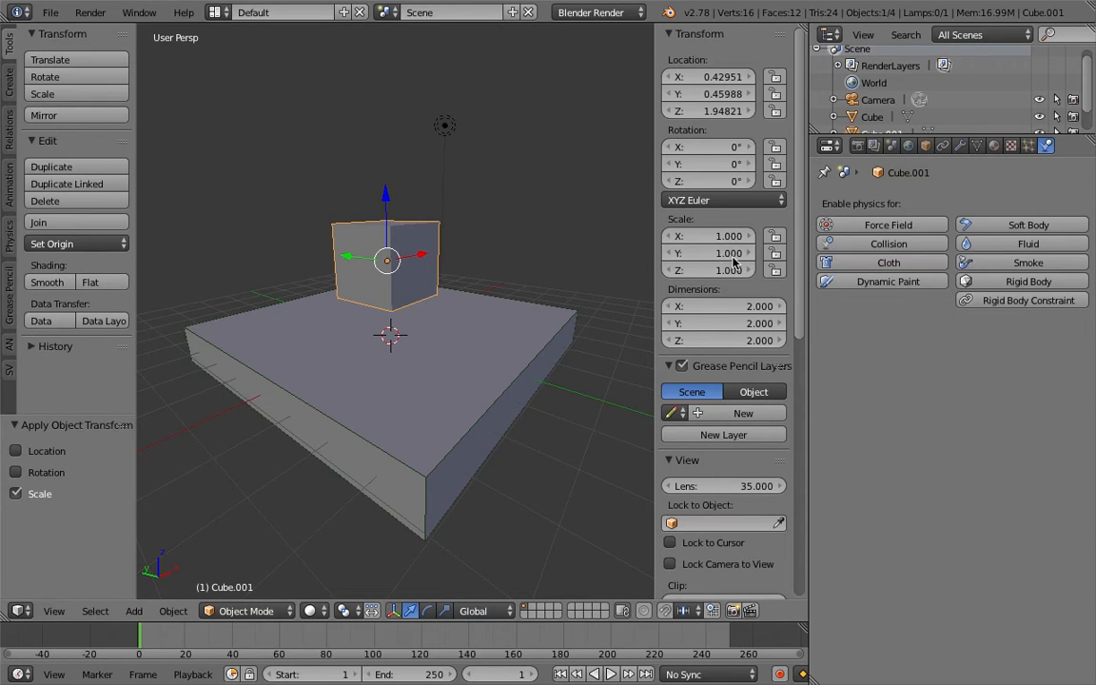
pyautogui.moveTo(375, 233); pyautogui.dragTo(455, 282, button='middle')
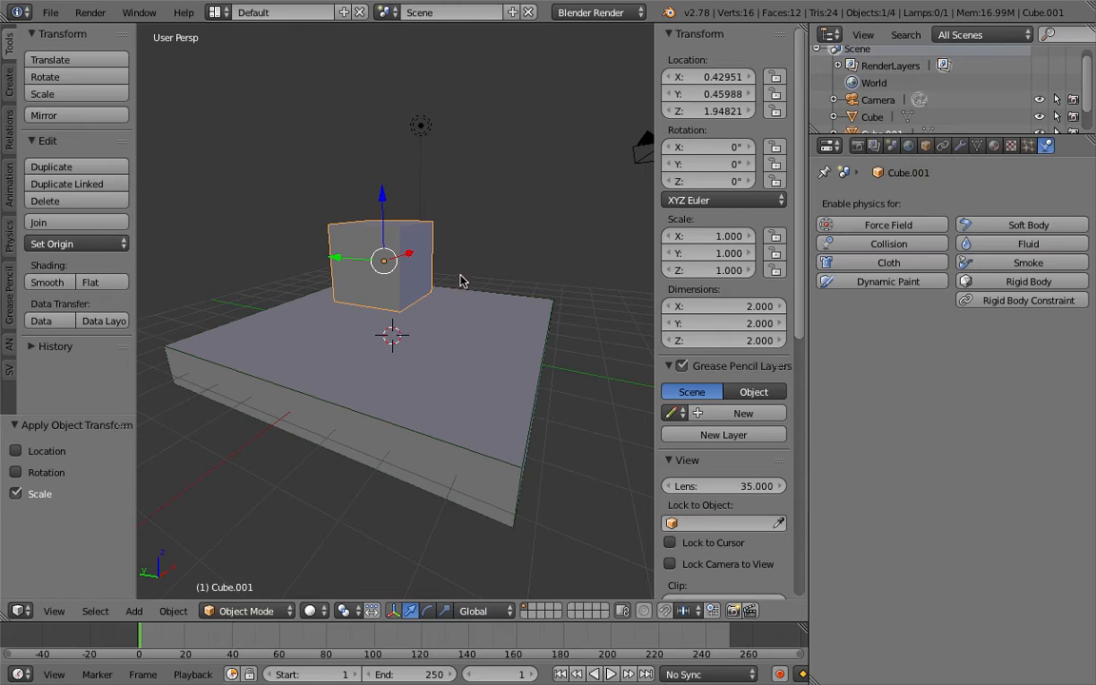
pyautogui.press('s')
pyautogui.click(416, 282)
pyautogui.moveTo(416, 281); pyautogui.dragTo(437, 293, button='middle')
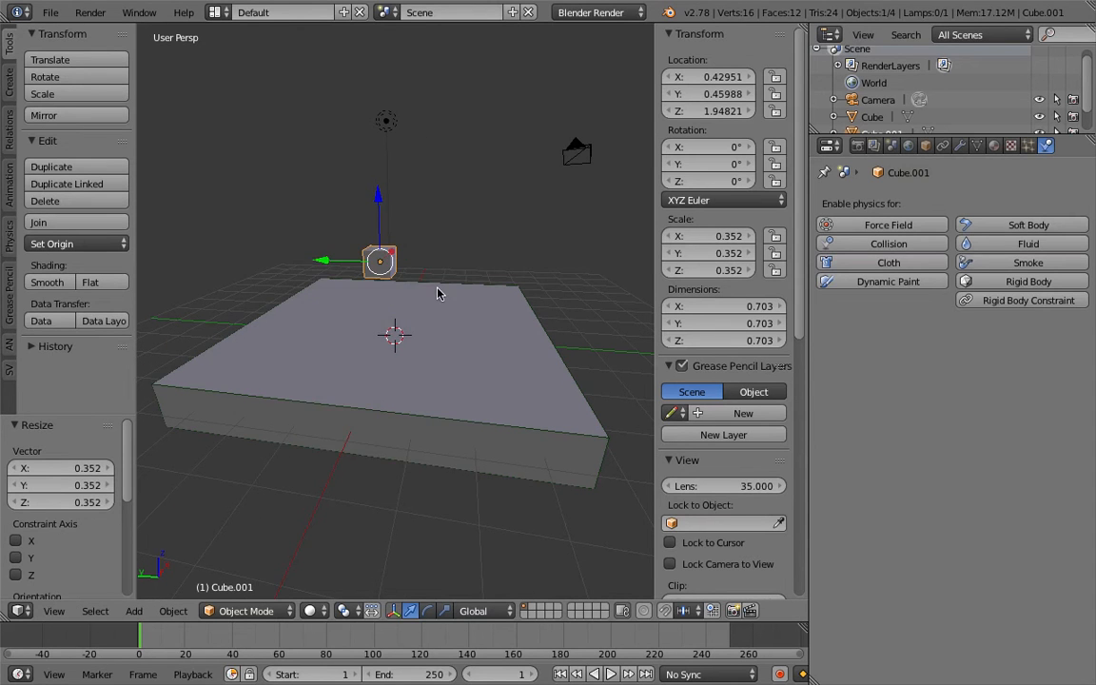
# Step: Apply the small cube's location, rotation and scale
pyautogui.hotkey('ctrl', 'a')
pyautogui.click(439, 259)
pyautogui.hotkey('ctrl', 'a')
pyautogui.click(436, 281)
pyautogui.hotkey('ctrl', 'a')
pyautogui.click(434, 304)
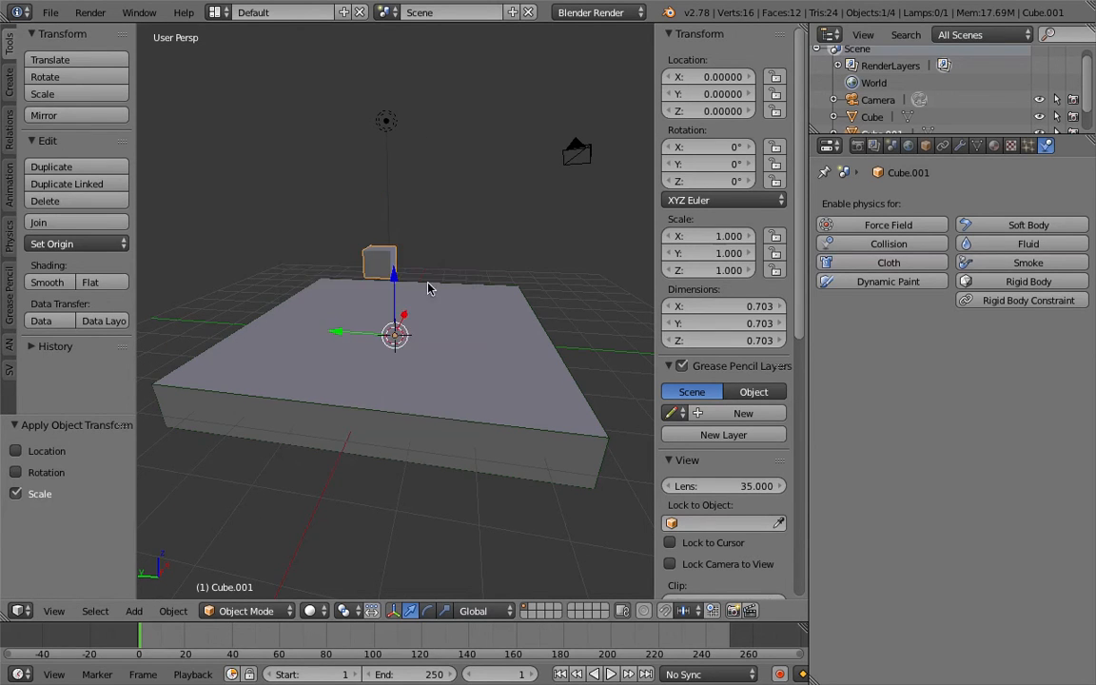
# Step: Add an active rigid body to the small cube
pyautogui.moveTo(429, 288)
pyautogui.mouseDown(button='middle')
pyautogui.moveTo(450, 276)
pyautogui.moveTo(419, 274)
pyautogui.mouseUp(button='middle')
pyautogui.click(998, 283)
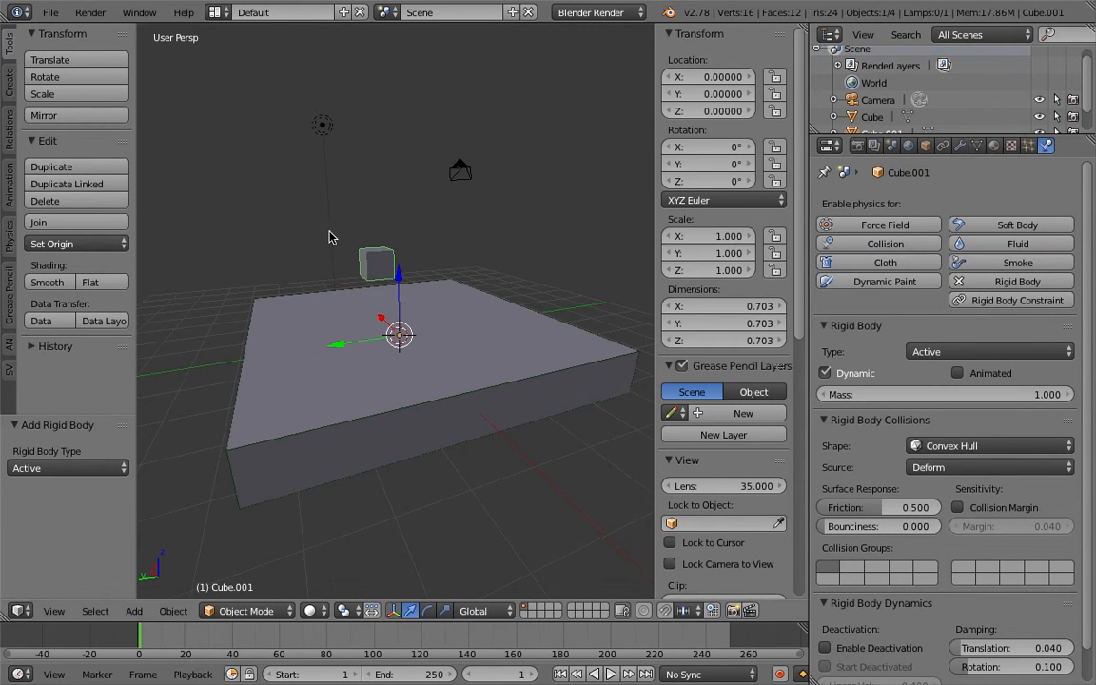
pyautogui.moveTo(329, 237); pyautogui.dragTo(341, 264, button='middle')
pyautogui.moveTo(456, 514); pyautogui.dragTo(460, 382, button='middle')
pyautogui.moveTo(426, 343)
pyautogui.mouseDown(button='middle')
pyautogui.moveTo(431, 316)
pyautogui.moveTo(412, 327)
pyautogui.mouseUp(button='middle')
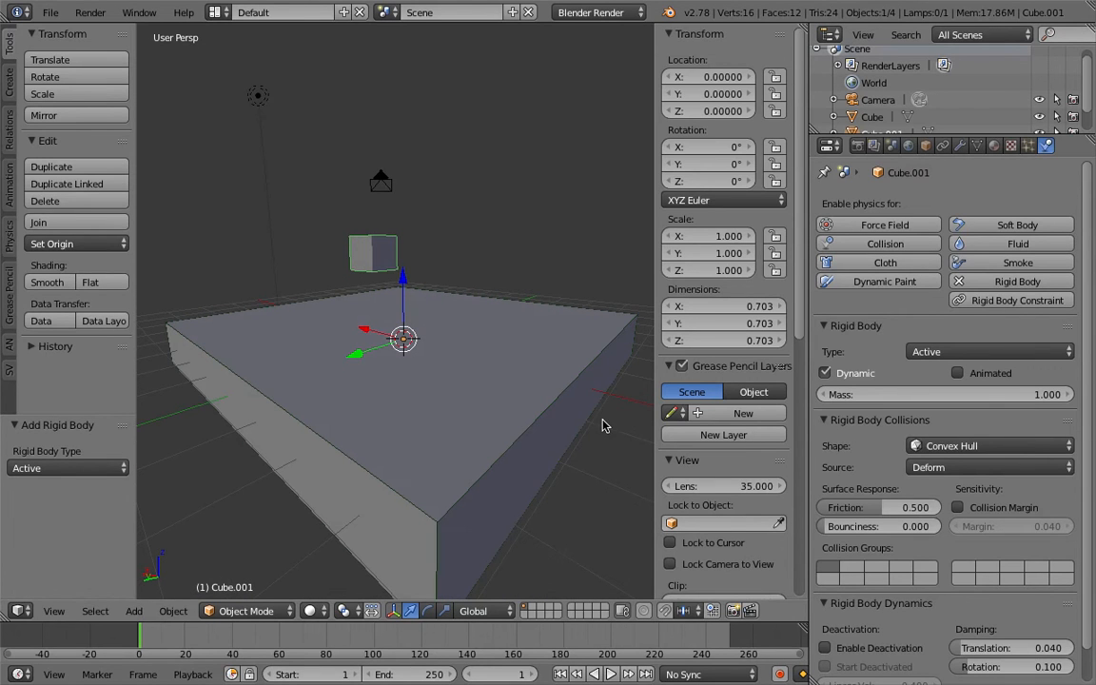
# Step: Play the simulation twice to check how the small cube falls onto the slab, returning to the first frame each time
pyautogui.click(611, 674)
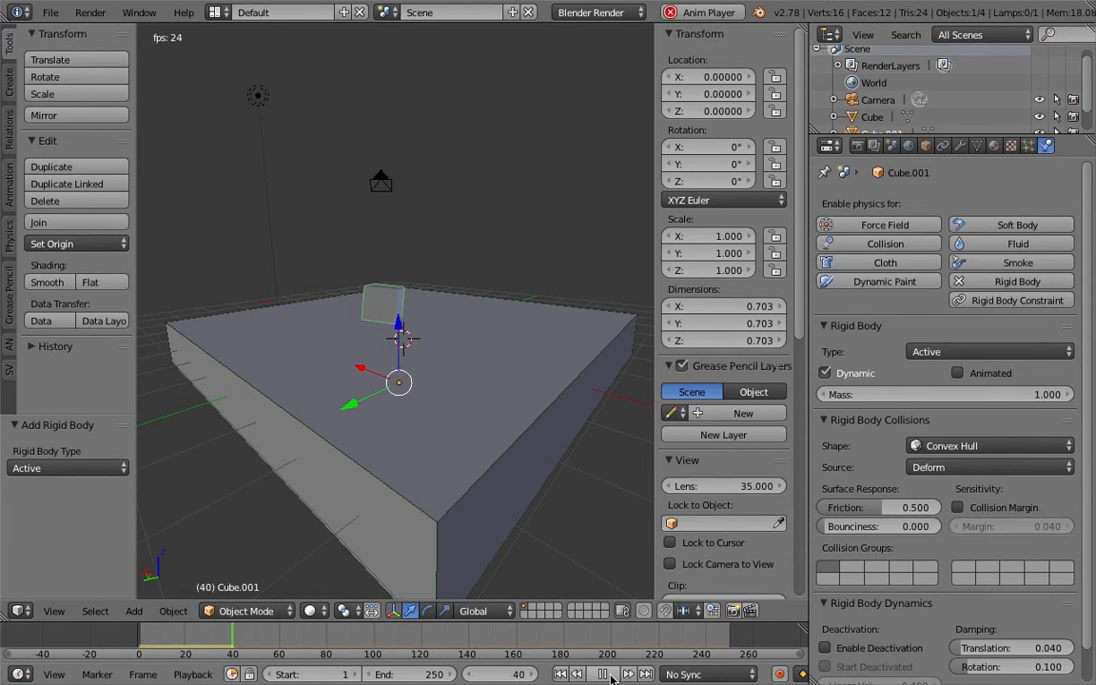
pyautogui.press('Escape')
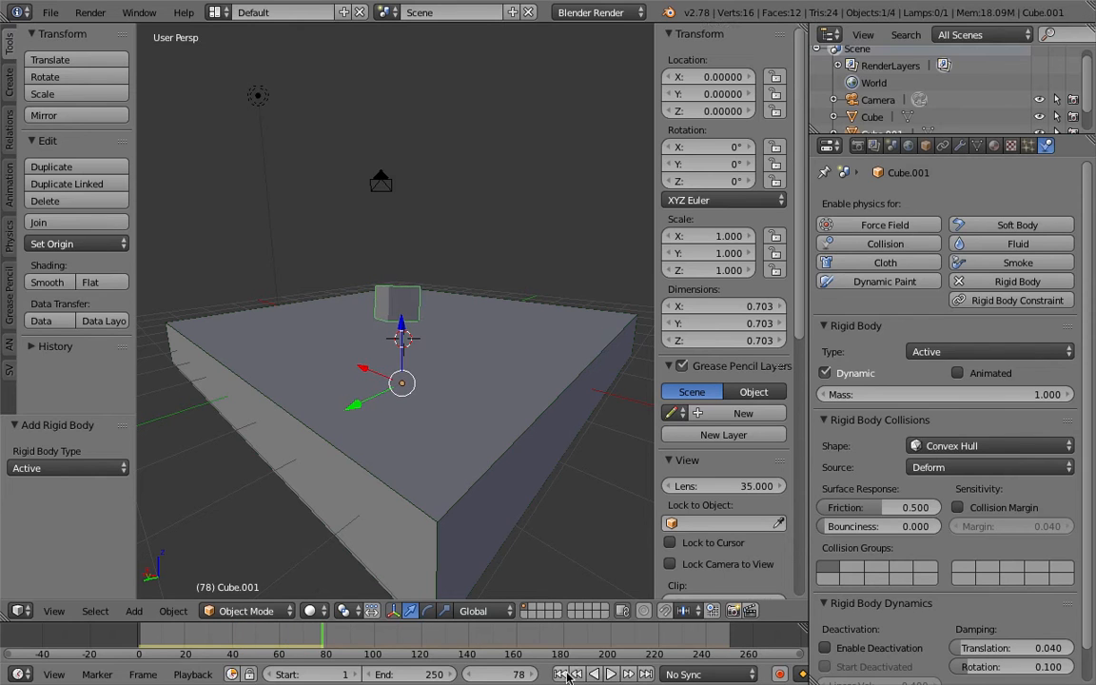
pyautogui.click(607, 674)
pyautogui.press('Escape')
pyautogui.moveTo(376, 276); pyautogui.dragTo(413, 293, button='middle')
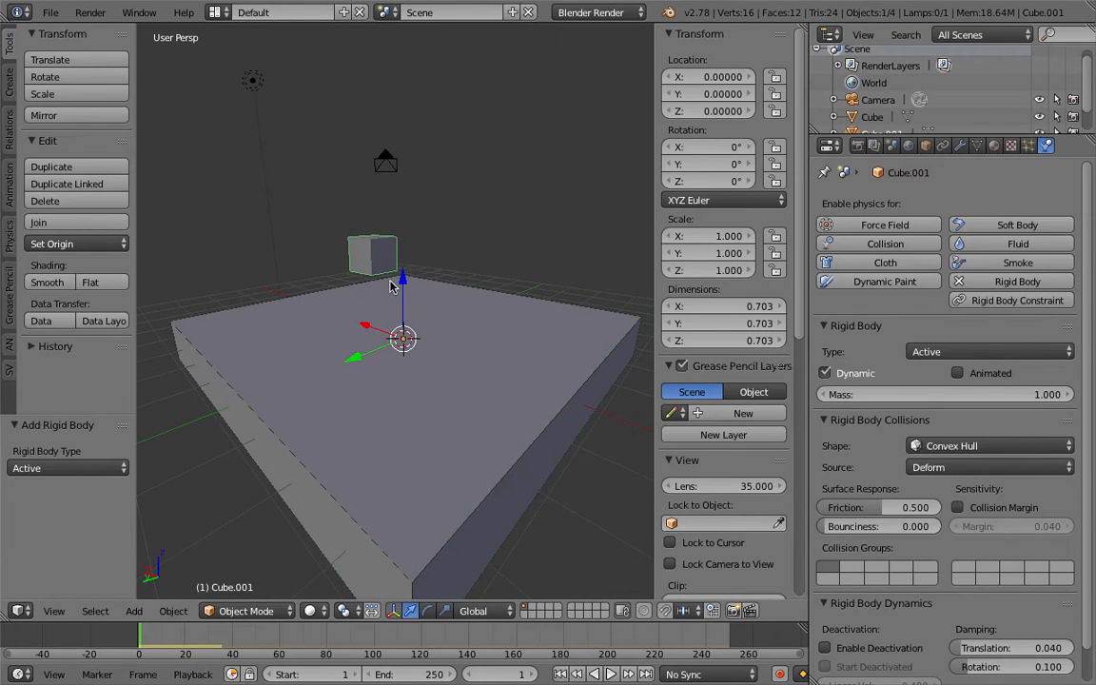
# Step: Set the small cube's origin to its geometry with the Set Origin command
pyautogui.press('space')
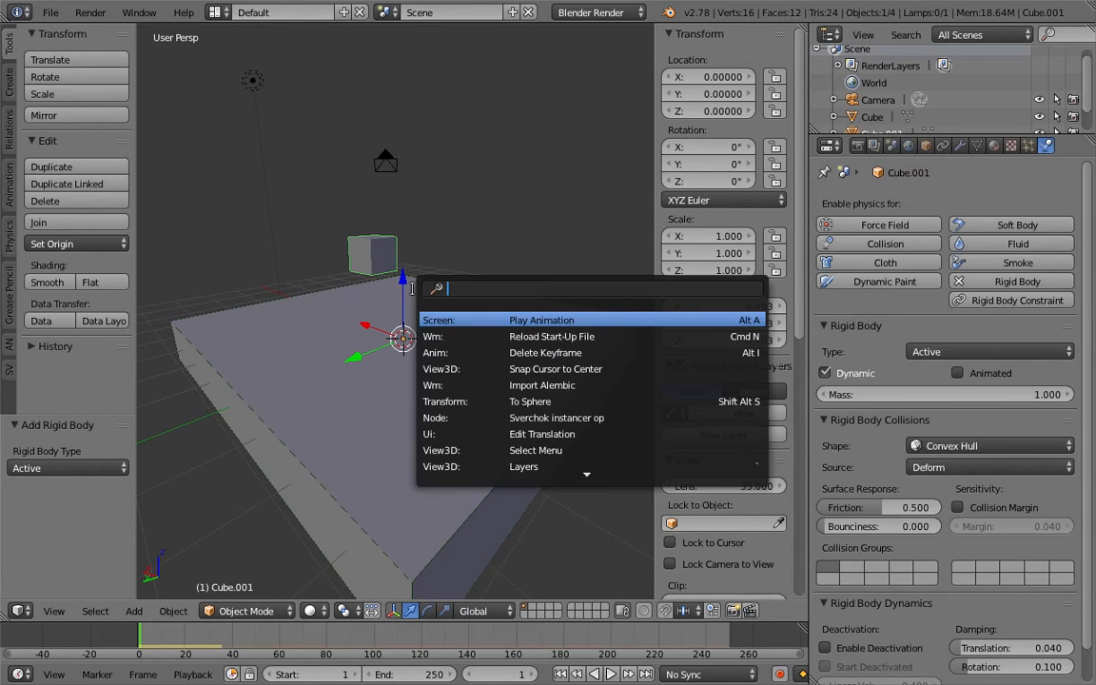
pyautogui.write('set ori')
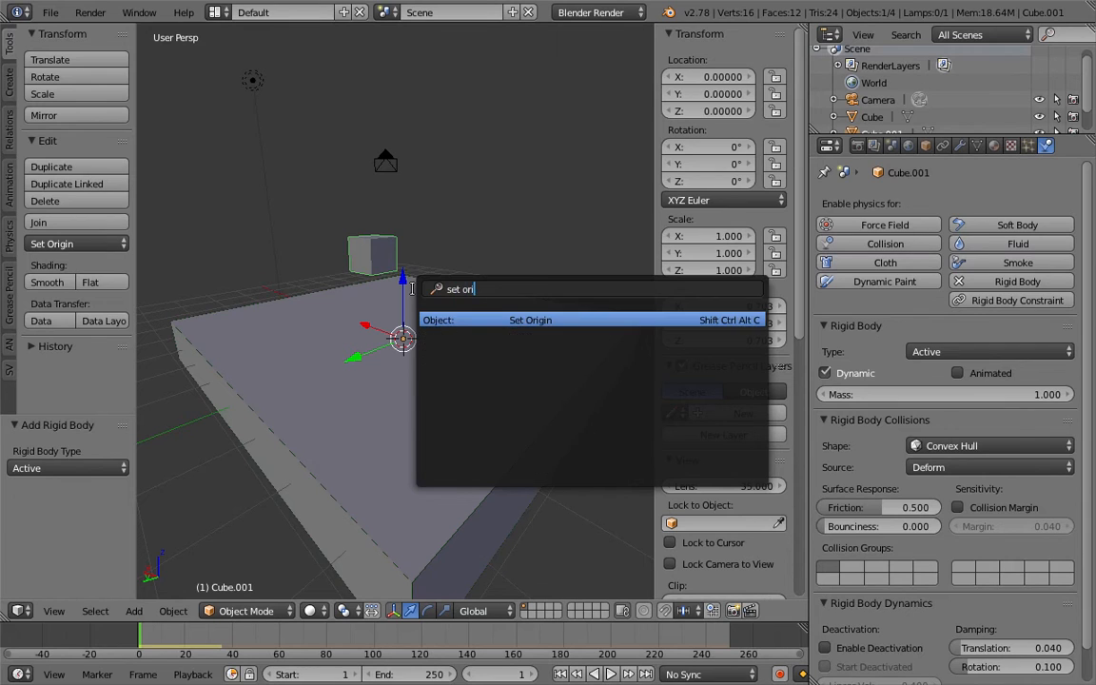
pyautogui.press('Return')
pyautogui.click(420, 311)
pyautogui.moveTo(416, 311); pyautogui.dragTo(437, 279, button='middle')
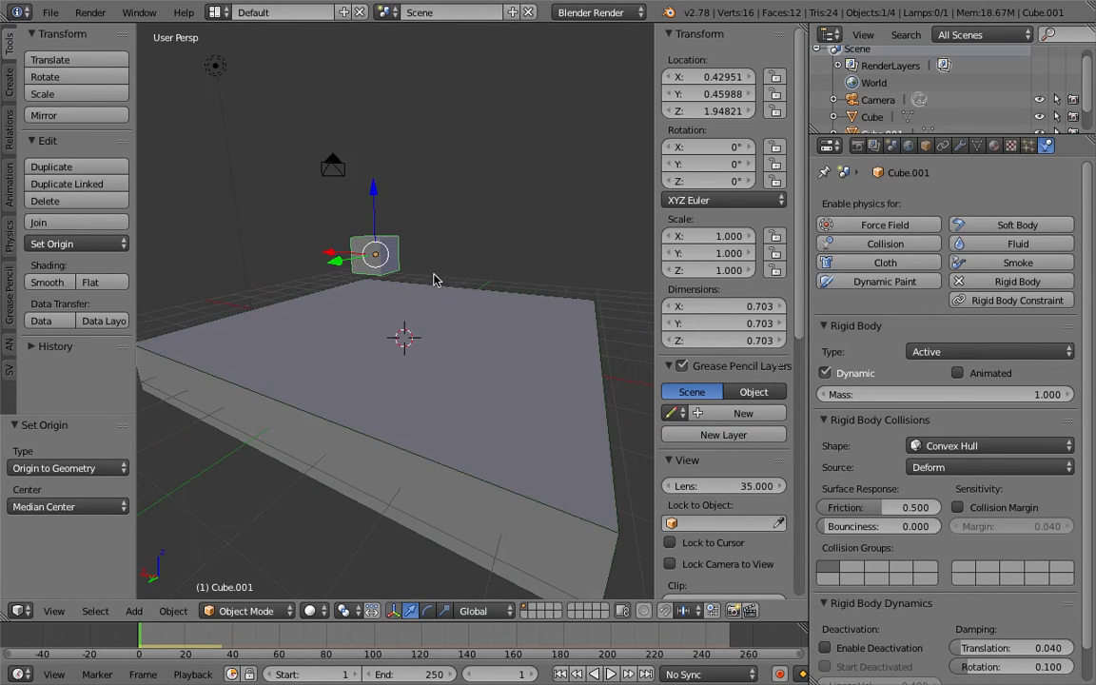
# Step: Duplicate the small cube twice, placing each copy farther along and higher above the slab
pyautogui.hotkey('shift', 'd')
pyautogui.click(472, 215)
pyautogui.hotkey('shift', 'd')
pyautogui.click(545, 197)
pyautogui.moveTo(535, 204); pyautogui.dragTo(483, 219, button='middle')
# Step: Play the simulation with the three cubes, stop it and return to the first frame
pyautogui.click(610, 675)
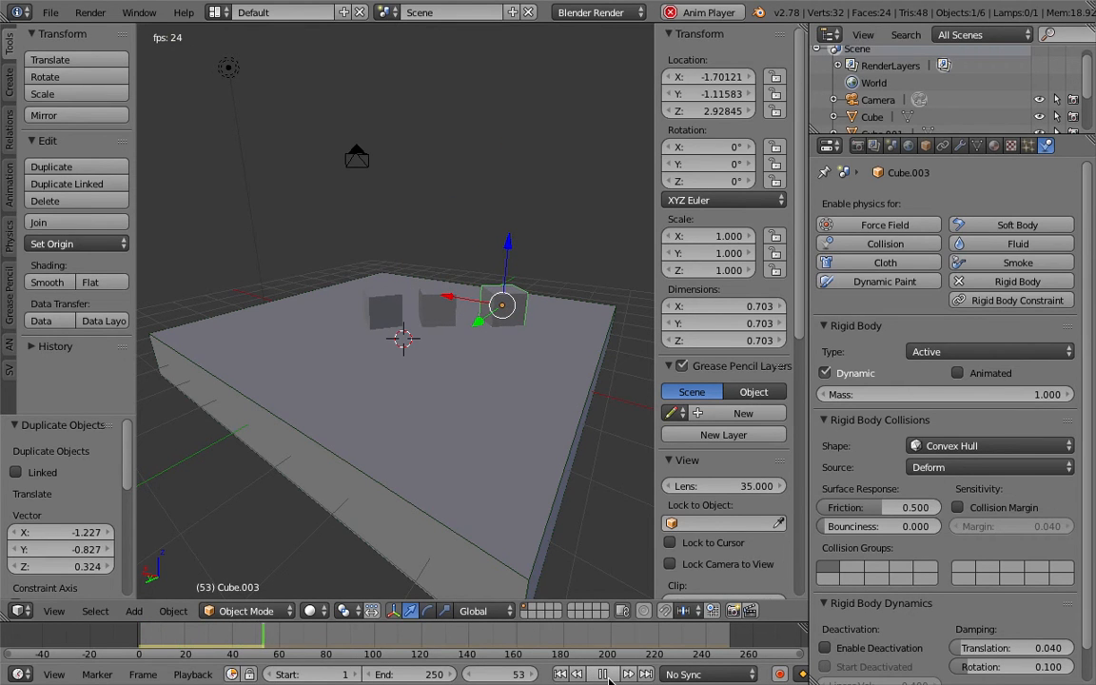
pyautogui.click(602, 675)
pyautogui.click(562, 674)
# Step: Select the middle cube, restart the simulation and lift the cube above the slab while it runs
pyautogui.rightClick(466, 355)
pyautogui.moveTo(465, 355); pyautogui.dragTo(487, 352, button='middle')
pyautogui.rightClick(428, 240)
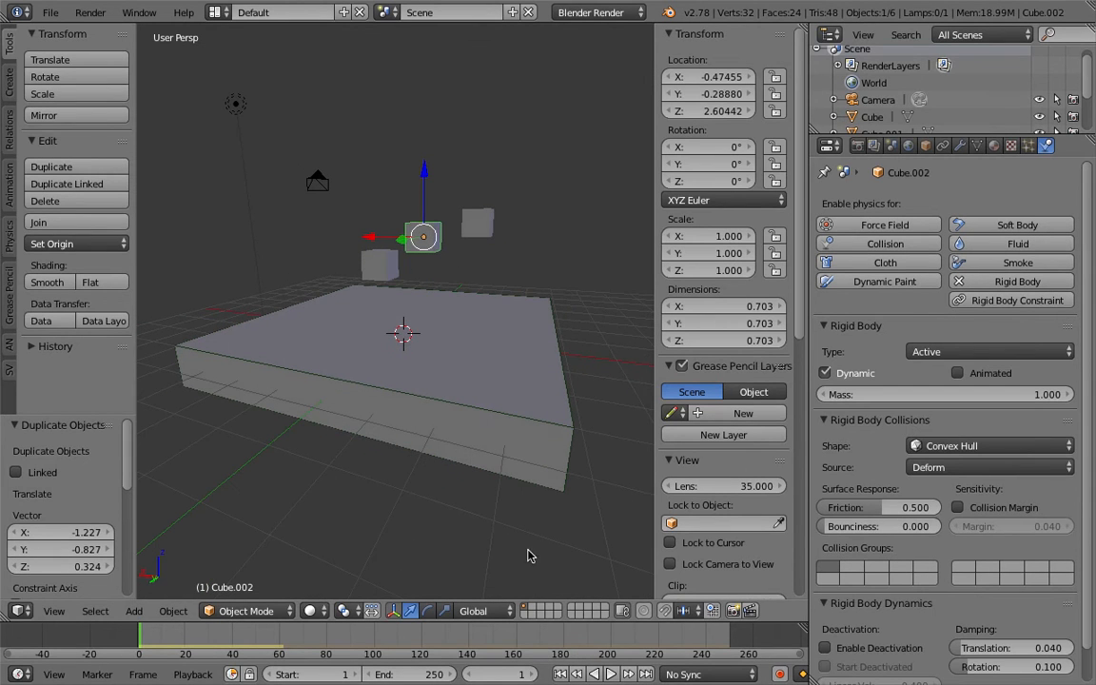
pyautogui.click(610, 674)
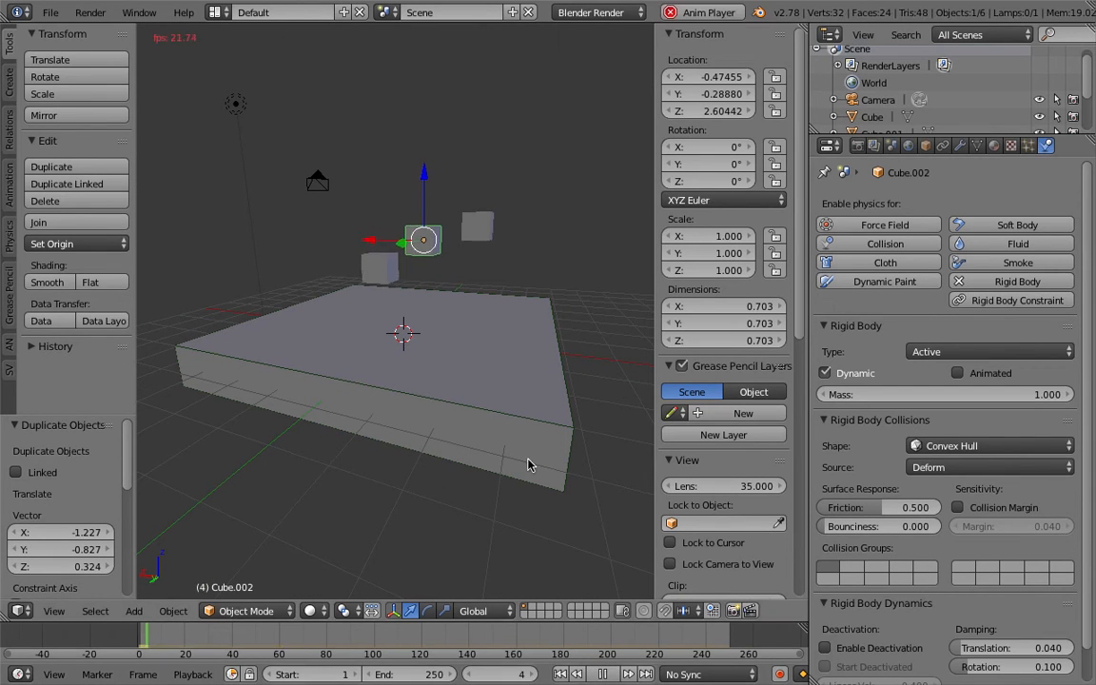
pyautogui.moveTo(424, 313); pyautogui.dragTo(453, 366, button='middle')
pyautogui.press('g')
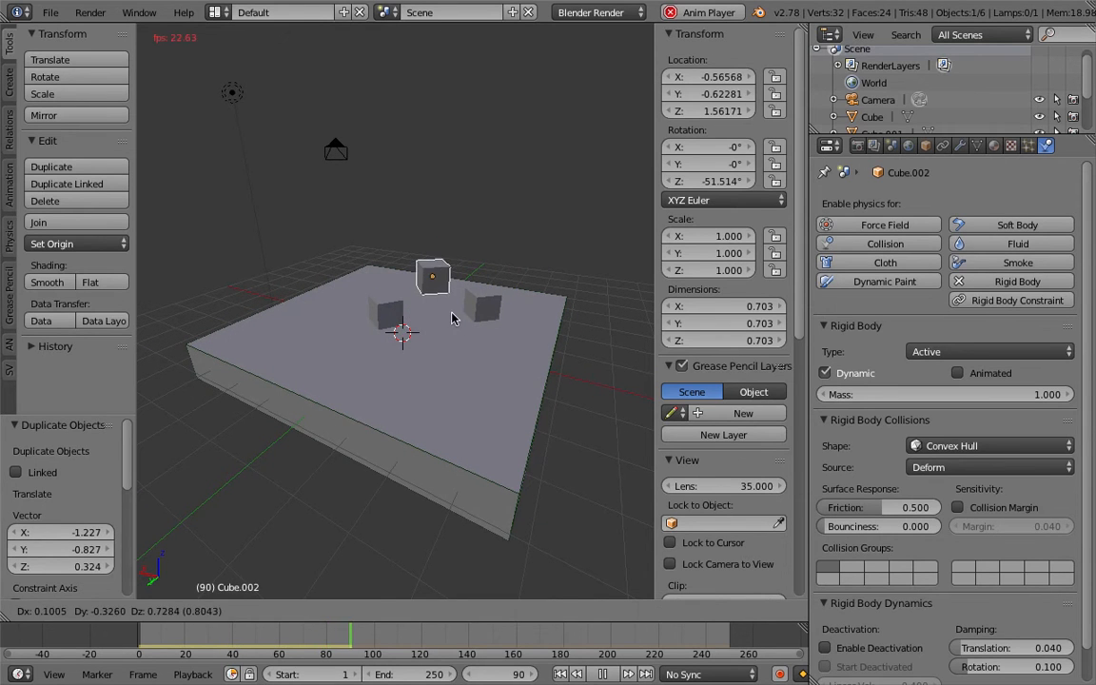
pyautogui.click(428, 263)
# Step: Move, freely rotate and lift the farthest cube copy above the slab while the simulation keeps running
pyautogui.rightClick(478, 299)
pyautogui.press('g')
pyautogui.click(480, 278)
pyautogui.press('g')
pyautogui.click(490, 238)
pyautogui.press('r')
pyautogui.press('r')
pyautogui.click(501, 259)
pyautogui.press('g')
pyautogui.click(447, 206)
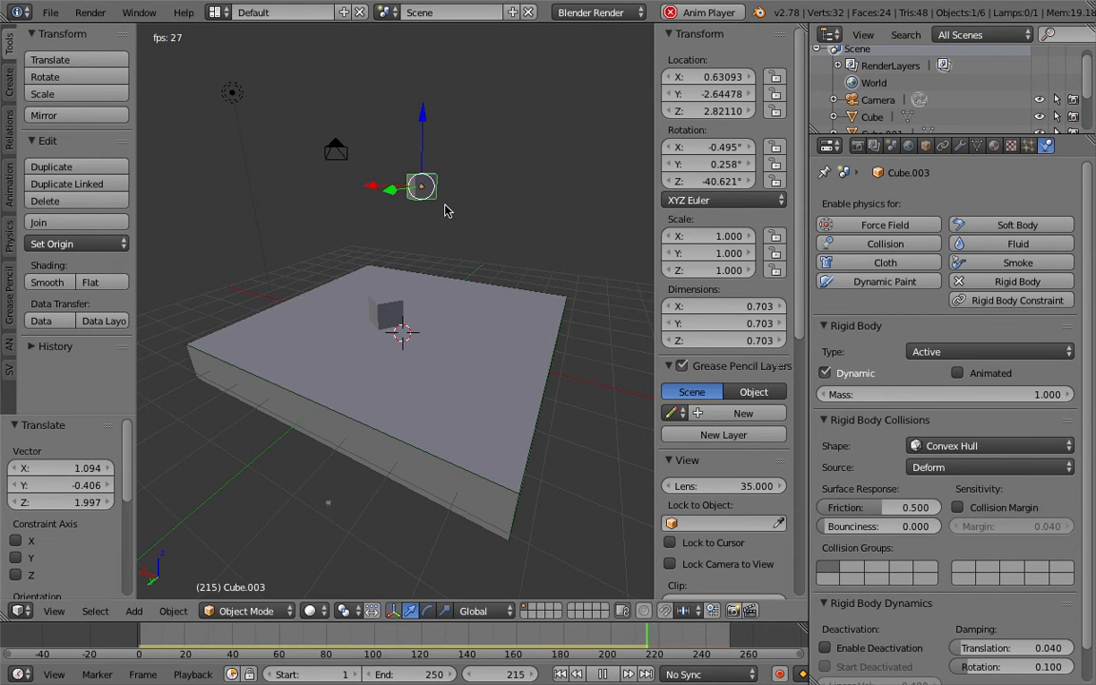
# Step: Duplicate the lifted cube five times at different spots in the air during playback
pyautogui.hotkey('shift', 'd')
pyautogui.click(480, 208)
pyautogui.hotkey('shift', 'd')
pyautogui.click(406, 196)
pyautogui.hotkey('shift', 'd')
pyautogui.click(451, 173)
pyautogui.hotkey('shift', 'd')
pyautogui.click(521, 161)
pyautogui.hotkey('shift', 'd')
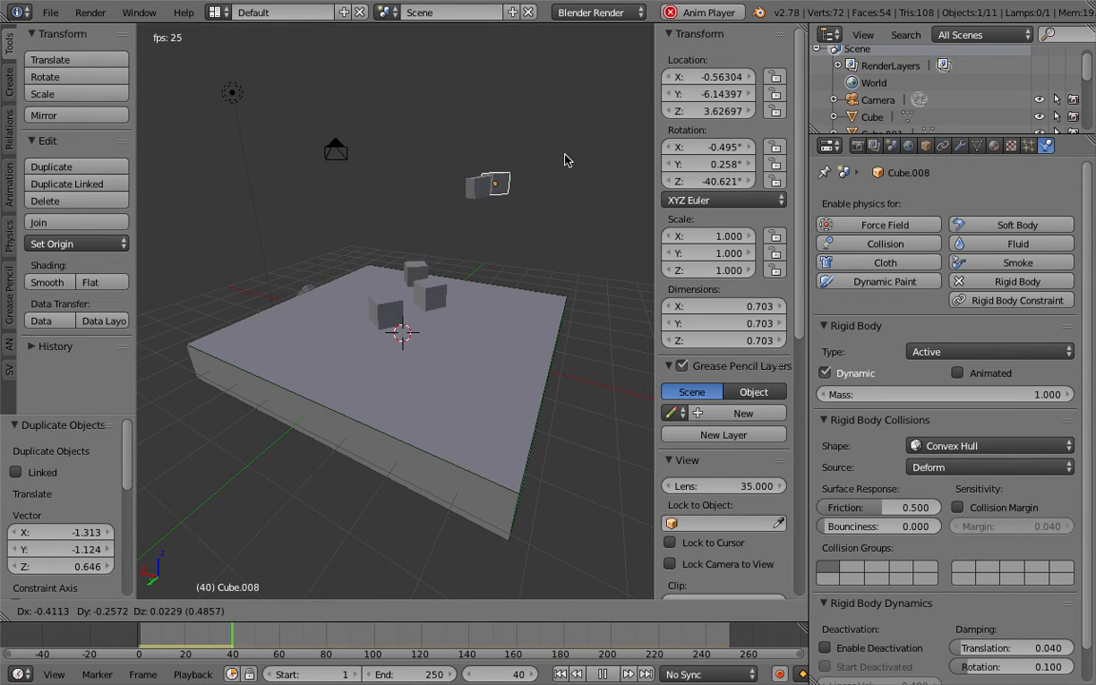
pyautogui.click(570, 175)
# Step: Stop the simulation, hide the viewport's transform properties and inspect the cubes on the slab from several angles
pyautogui.moveTo(569, 179); pyautogui.dragTo(451, 292, button='middle')
pyautogui.scroll(-5, 525, 490)
pyautogui.hotkey('alt', 'a')
pyautogui.scroll(5, 451, 291)
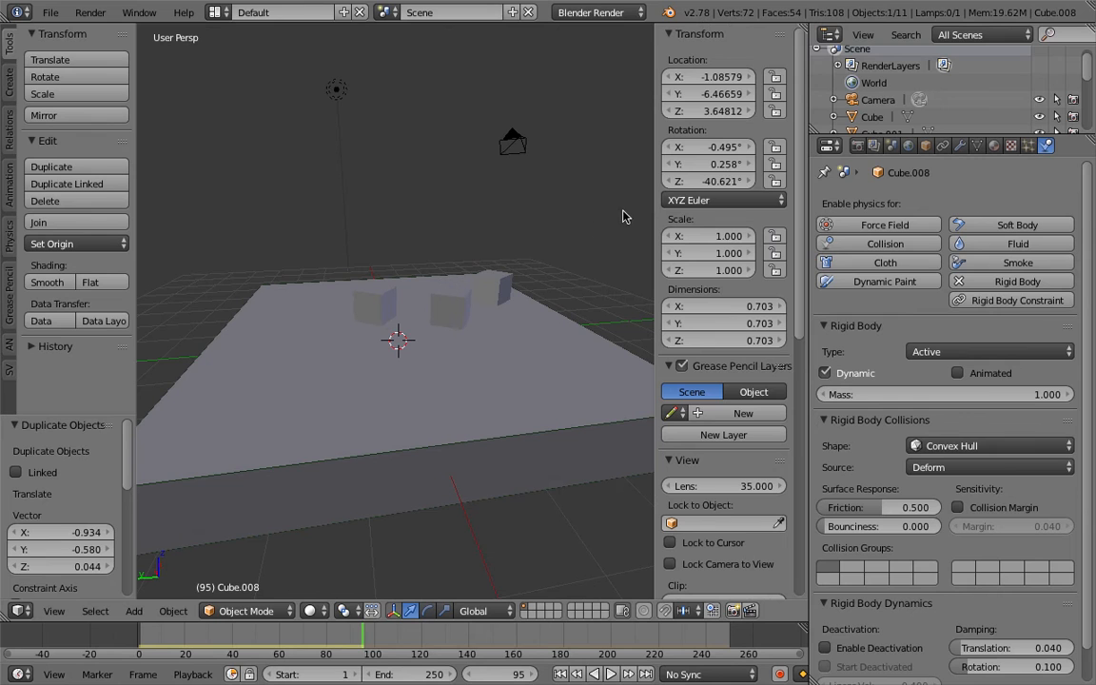
pyautogui.press('n')
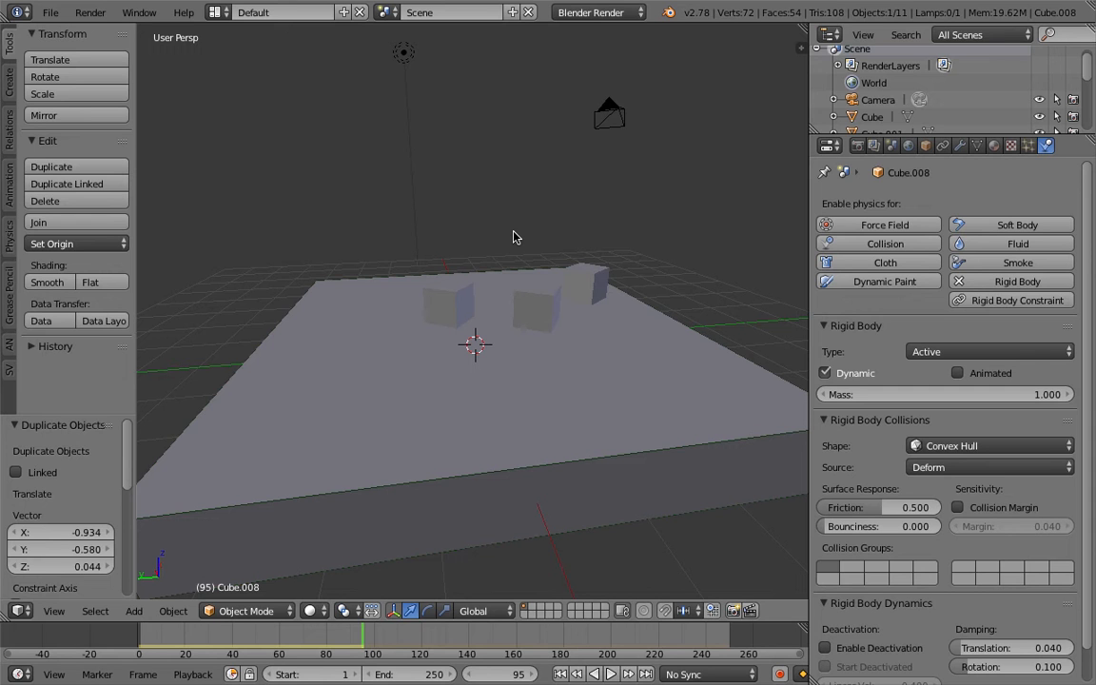
pyautogui.moveTo(514, 237); pyautogui.dragTo(397, 240, button='middle')
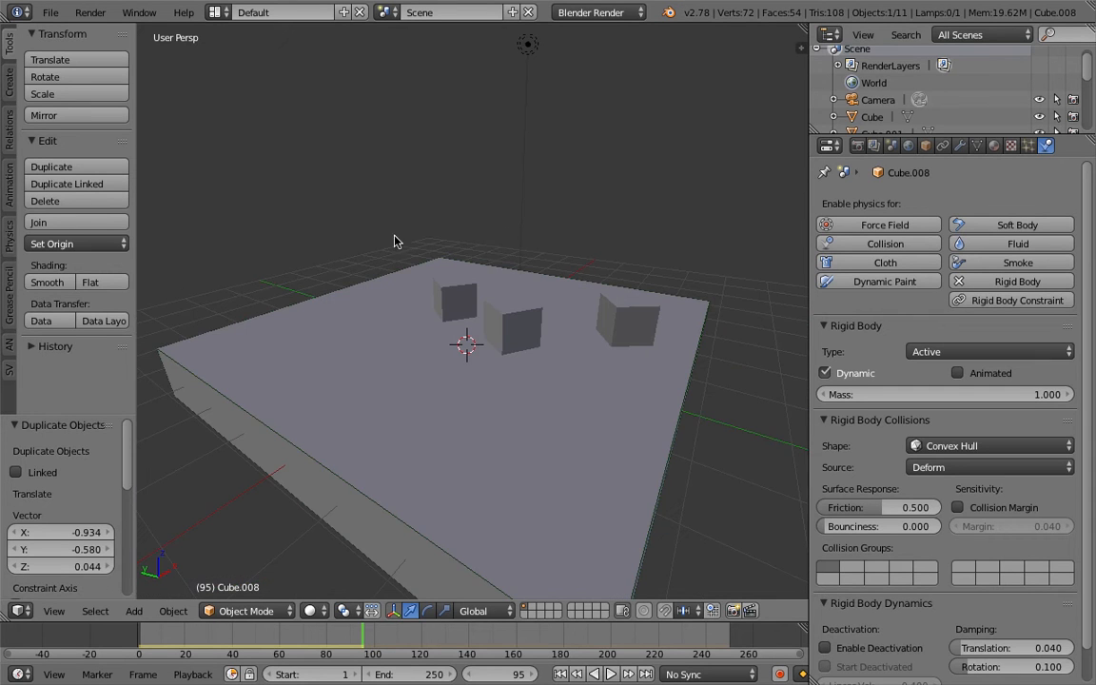
# Step: Start a new file and switch to the Compositing screen layout
pyautogui.click(45, 17)
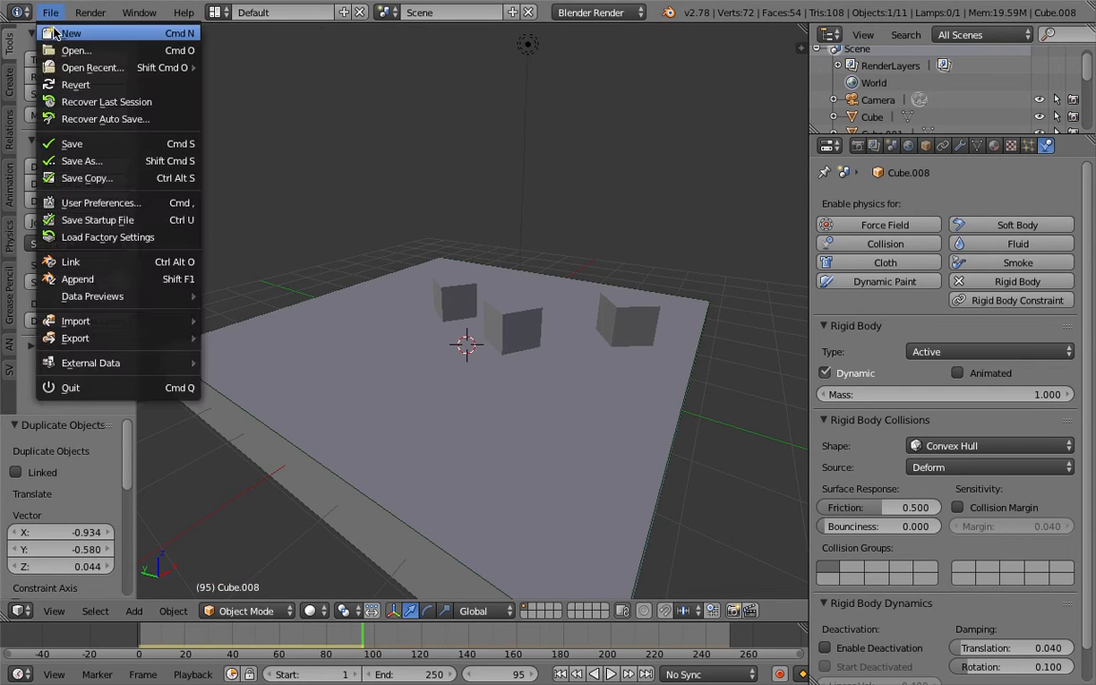
pyautogui.click(59, 28)
pyautogui.press('Return')
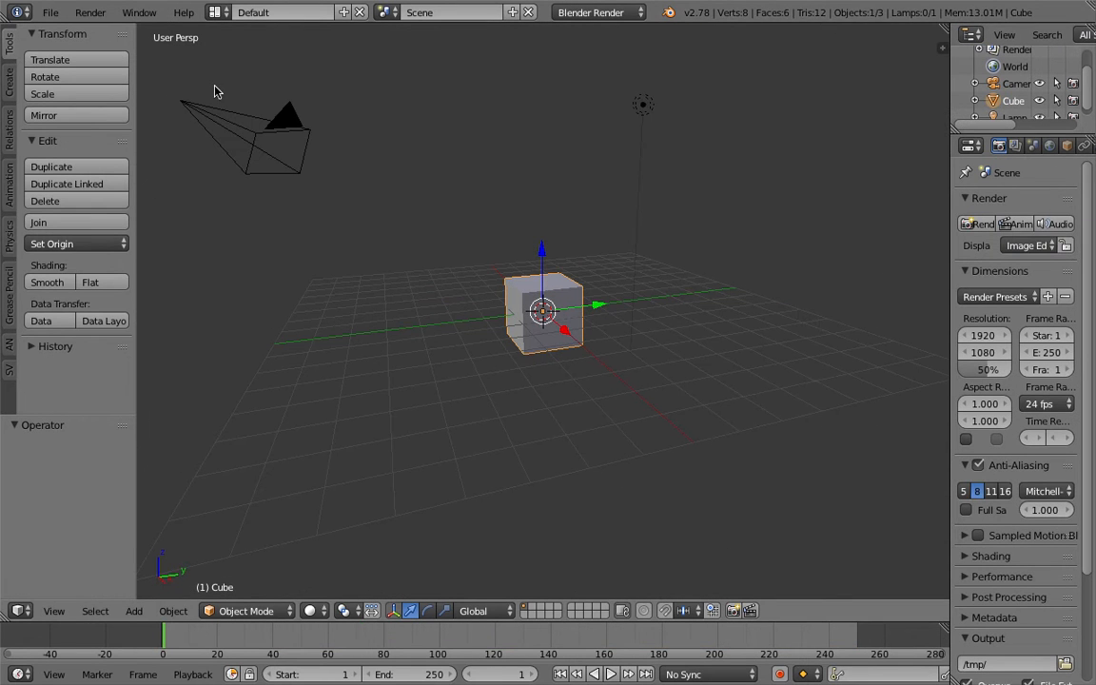
pyautogui.click(217, 13)
pyautogui.click(242, 72)
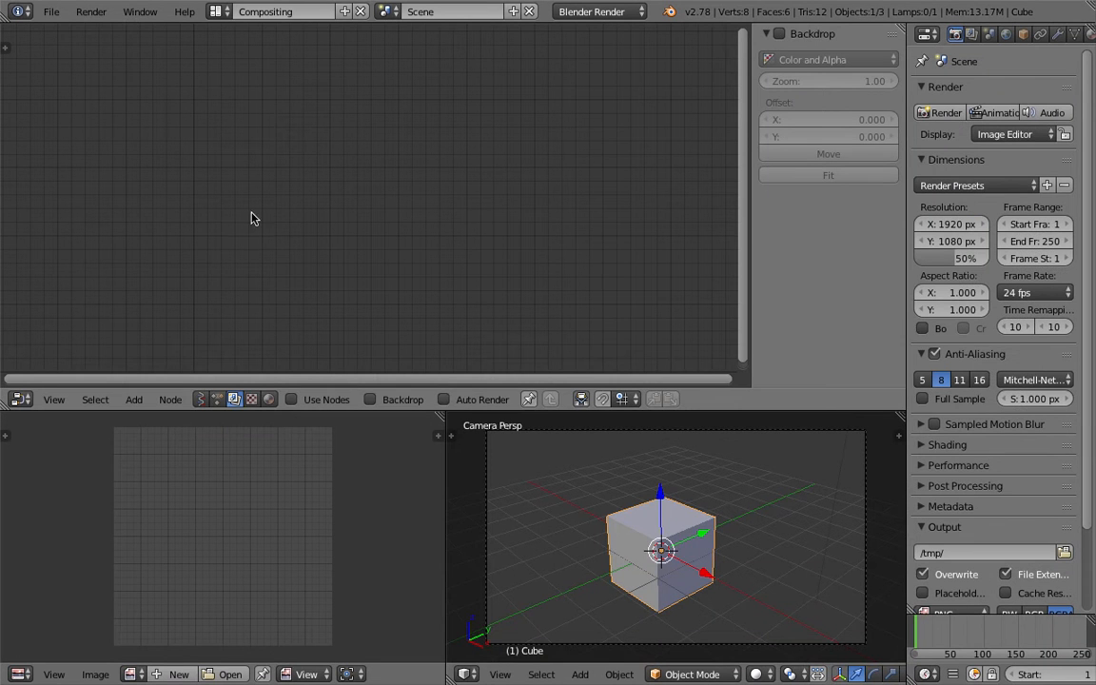
# Step: Delete the default cube and select the lamp and camera together
pyautogui.moveTo(561, 472); pyautogui.dragTo(571, 466, button='middle')
pyautogui.press('Delete')
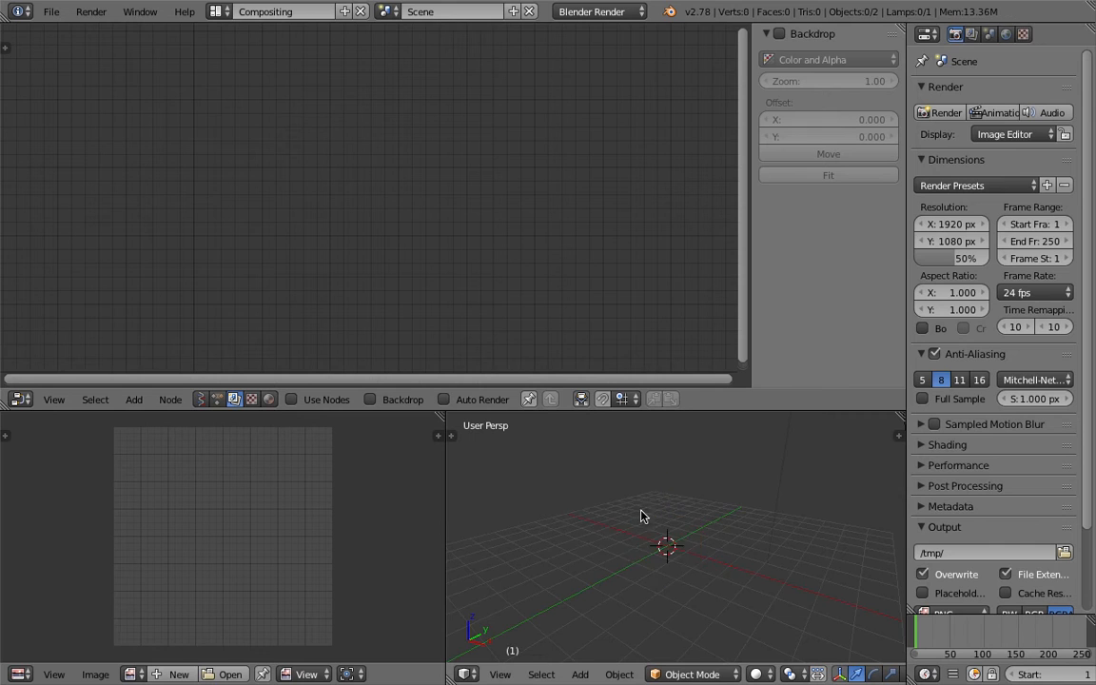
pyautogui.rightClick(723, 476)
pyautogui.keyDown('shift'); pyautogui.rightClick(798, 516); pyautogui.keyUp('shift')
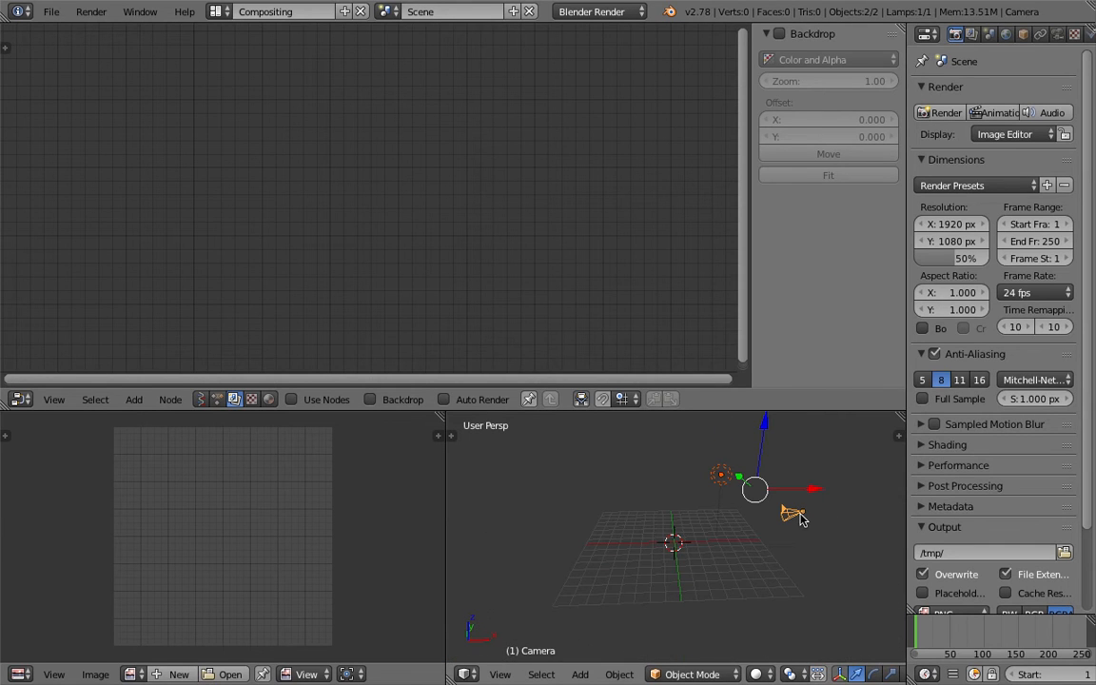
pyautogui.moveTo(718, 534); pyautogui.dragTo(746, 493, button='middle')
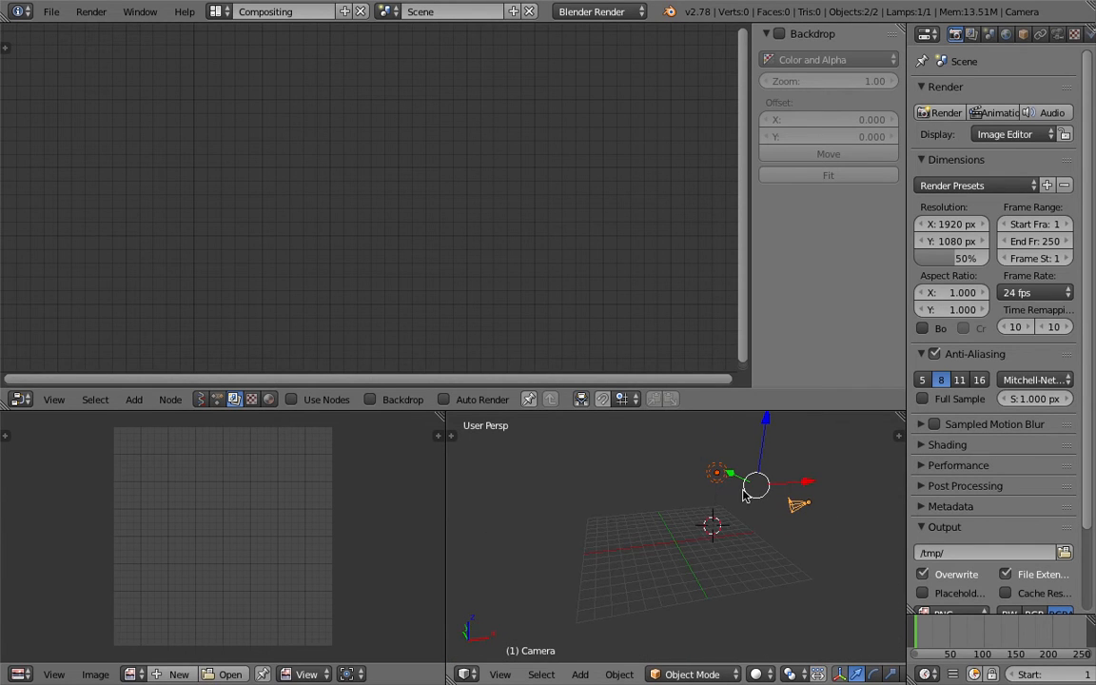
pyautogui.click(605, 505)
# Step: Create a new Sverchok node tree and save the file on the Desktop as sv_RBD_experiment_001.blend
pyautogui.click(200, 398)
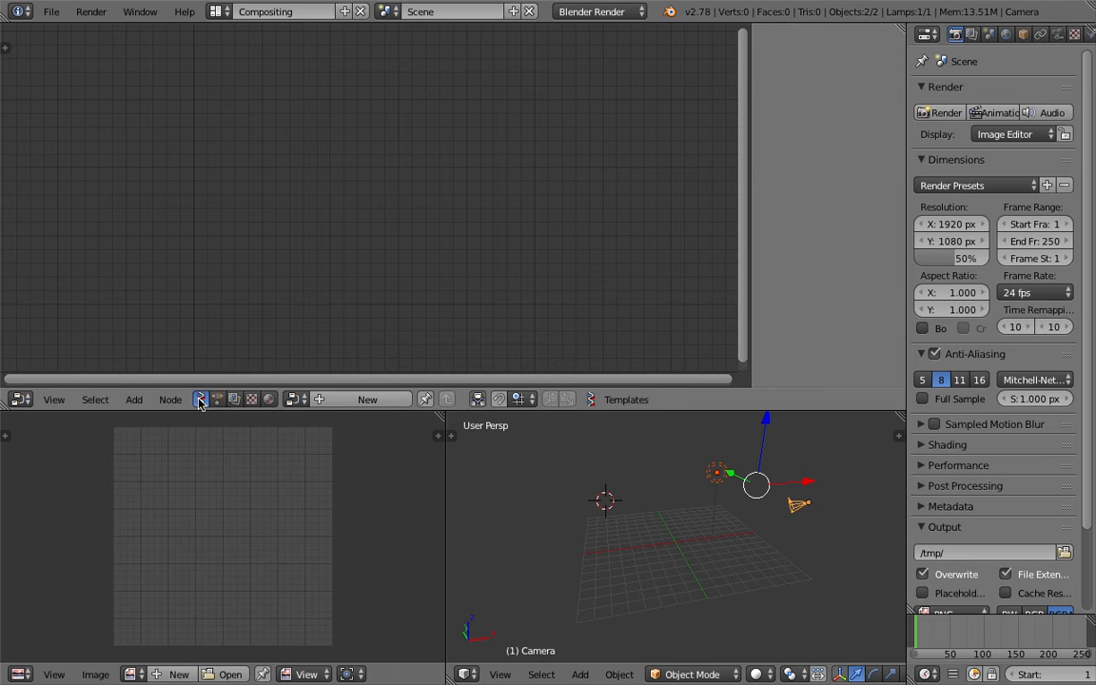
pyautogui.click(349, 400)
pyautogui.click(51, 12)
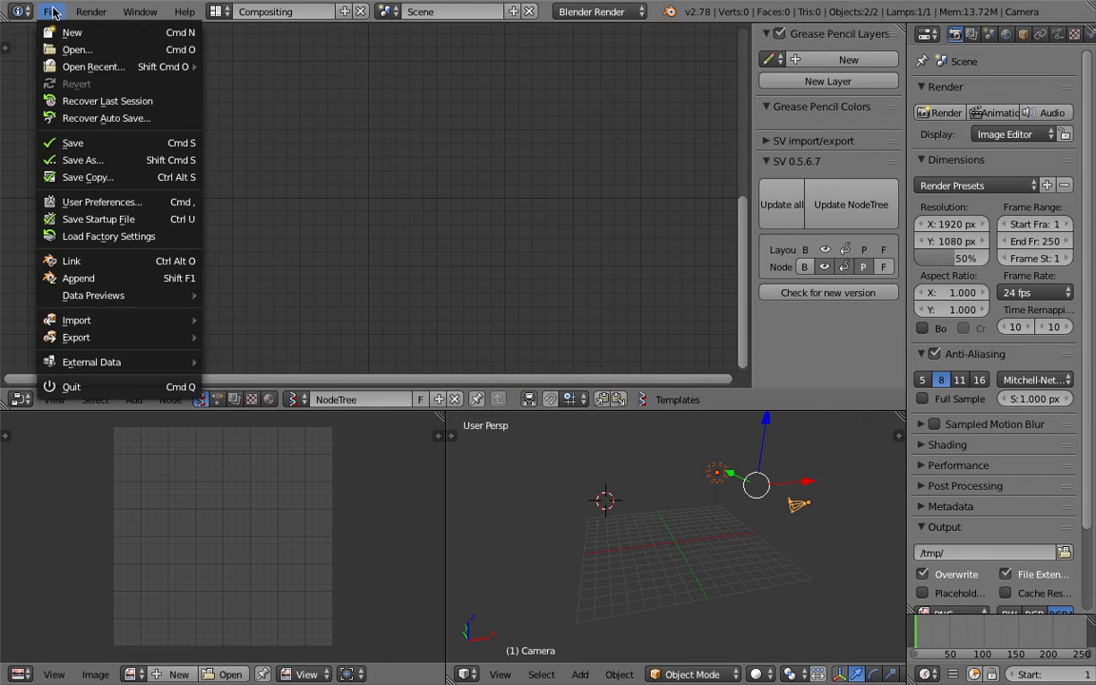
pyautogui.click(98, 162)
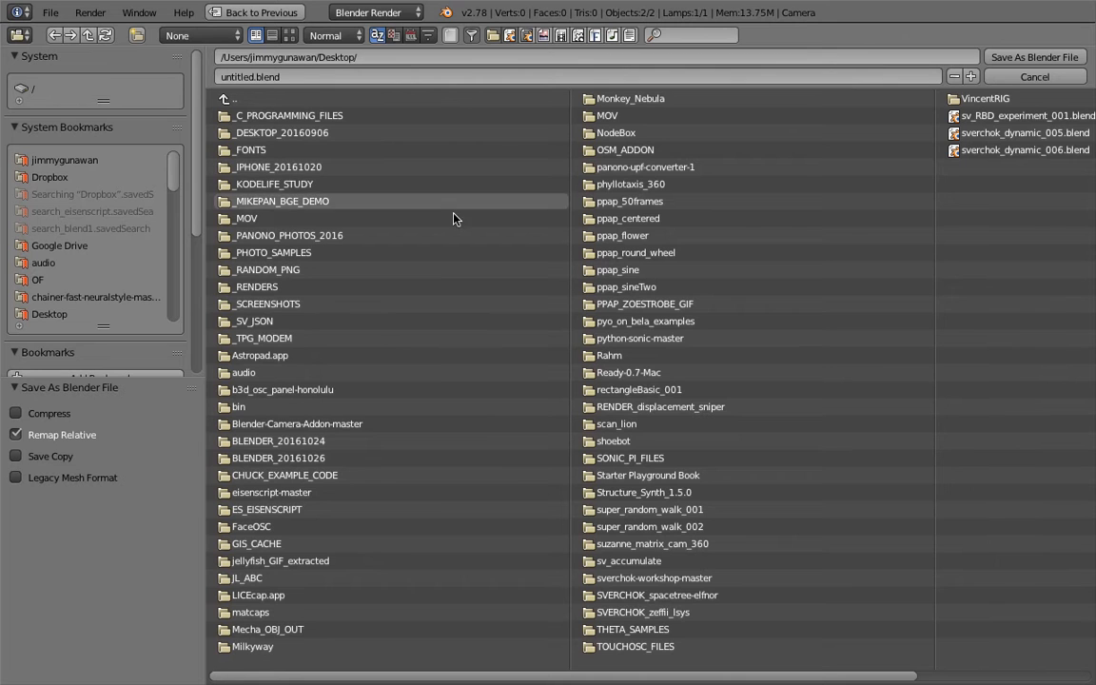
pyautogui.click(994, 116)
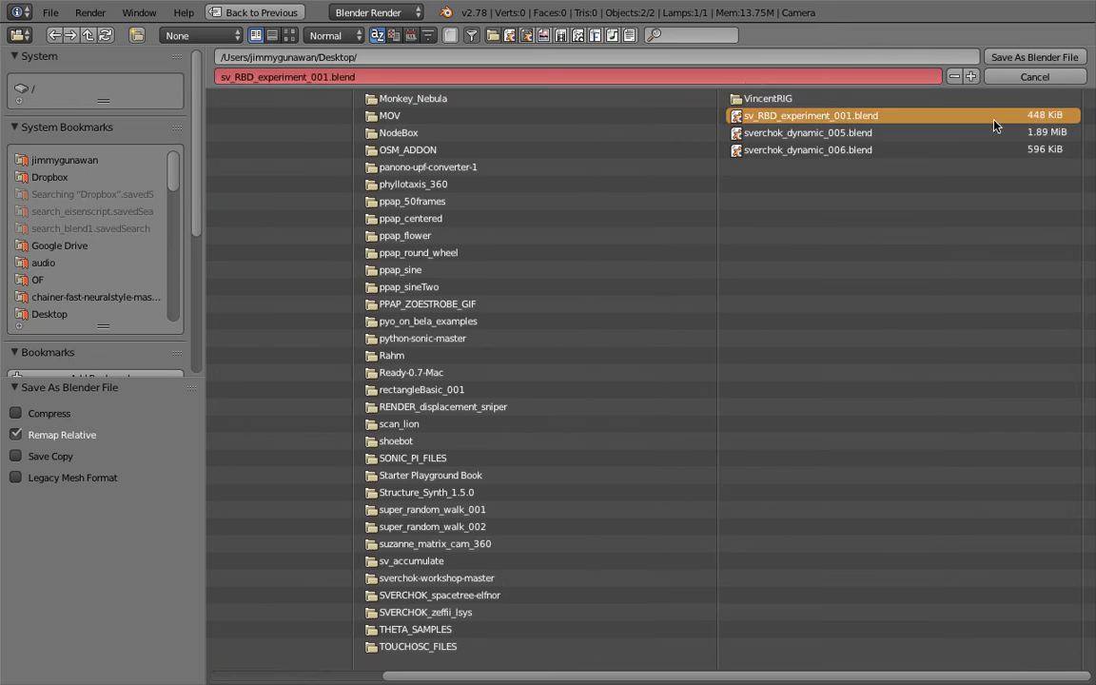
pyautogui.click(1035, 57)
# Step: Enlarge the 3D viewport by reducing the node editor's height and the image editor's width
pyautogui.moveTo(492, 409); pyautogui.dragTo(487, 353)
pyautogui.moveTo(446, 396); pyautogui.dragTo(228, 423)
pyautogui.moveTo(512, 463); pyautogui.dragTo(495, 463, button='middle')
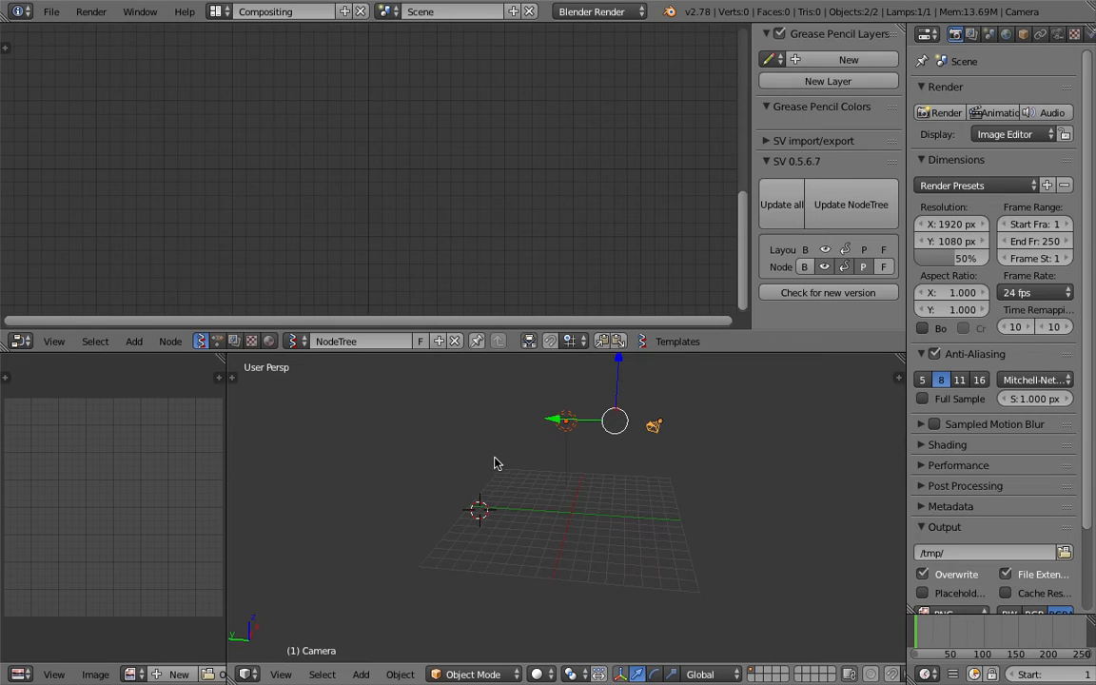
pyautogui.moveTo(644, 493); pyautogui.dragTo(591, 489, button='middle')
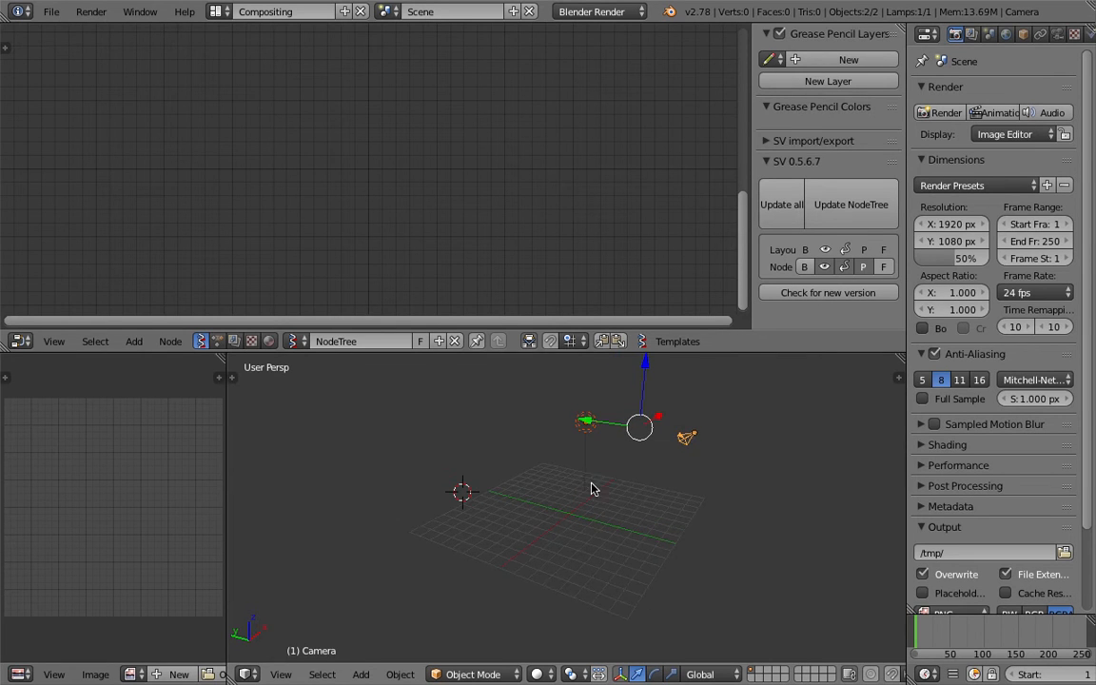
pyautogui.moveTo(568, 343); pyautogui.dragTo(568, 358)
pyautogui.click(569, 387)
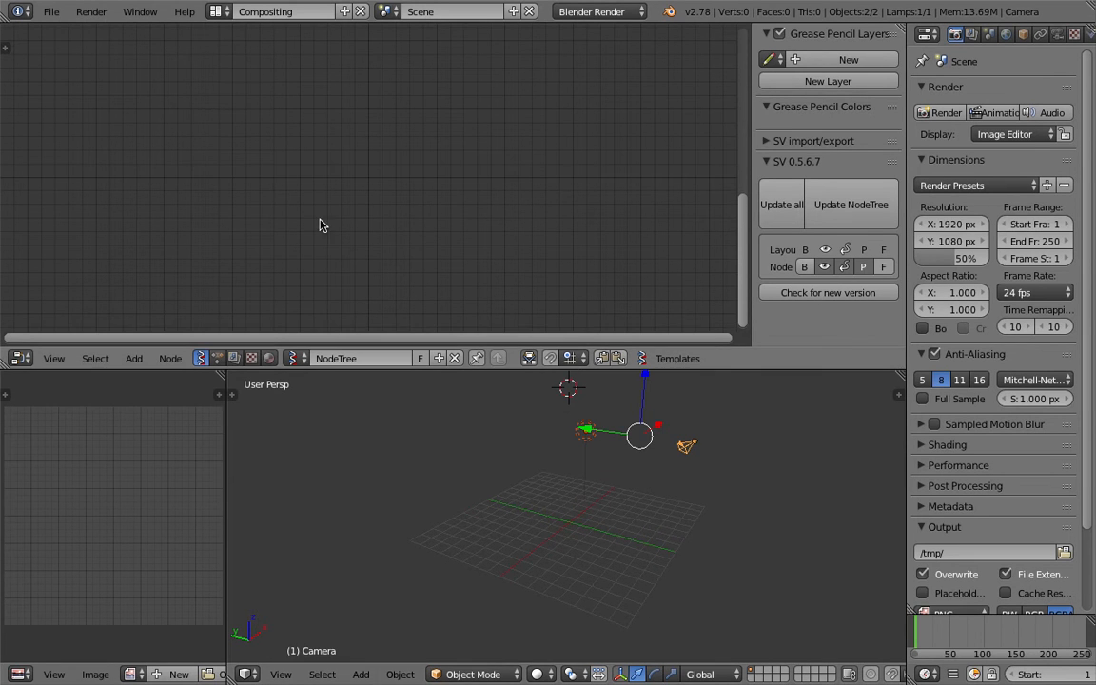
# Step: Add a Rounded Box generator node to the tree and give the node editor slightly more height
pyautogui.hotkey('shift', 'a')
pyautogui.moveTo(314, 213)
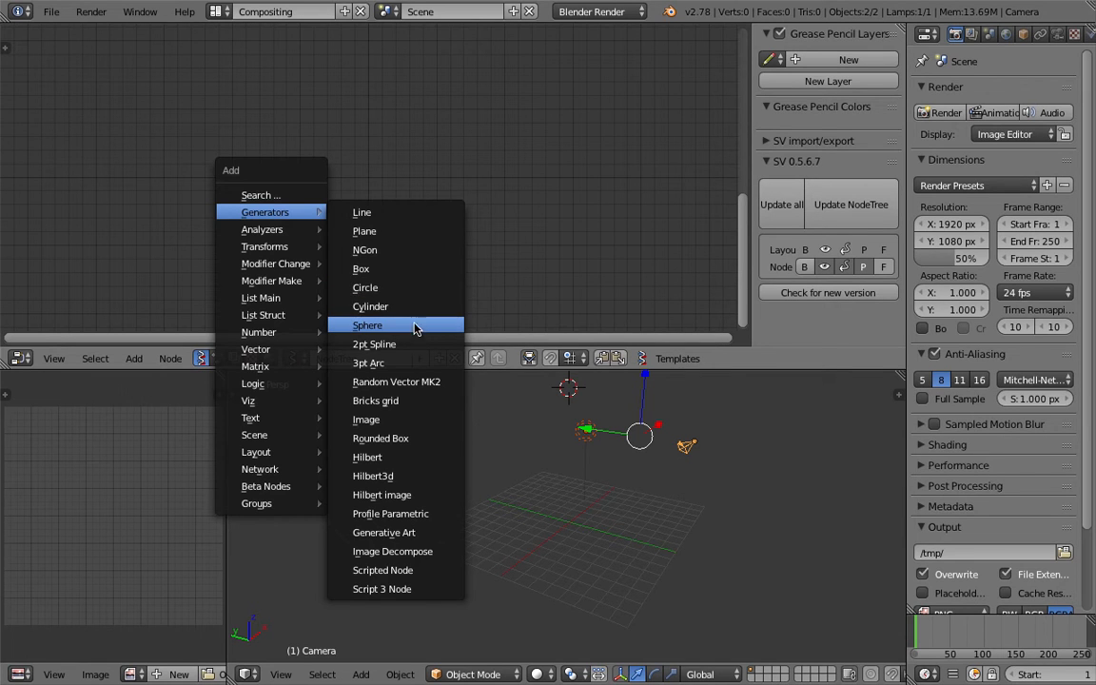
pyautogui.click(411, 440)
pyautogui.click(357, 379)
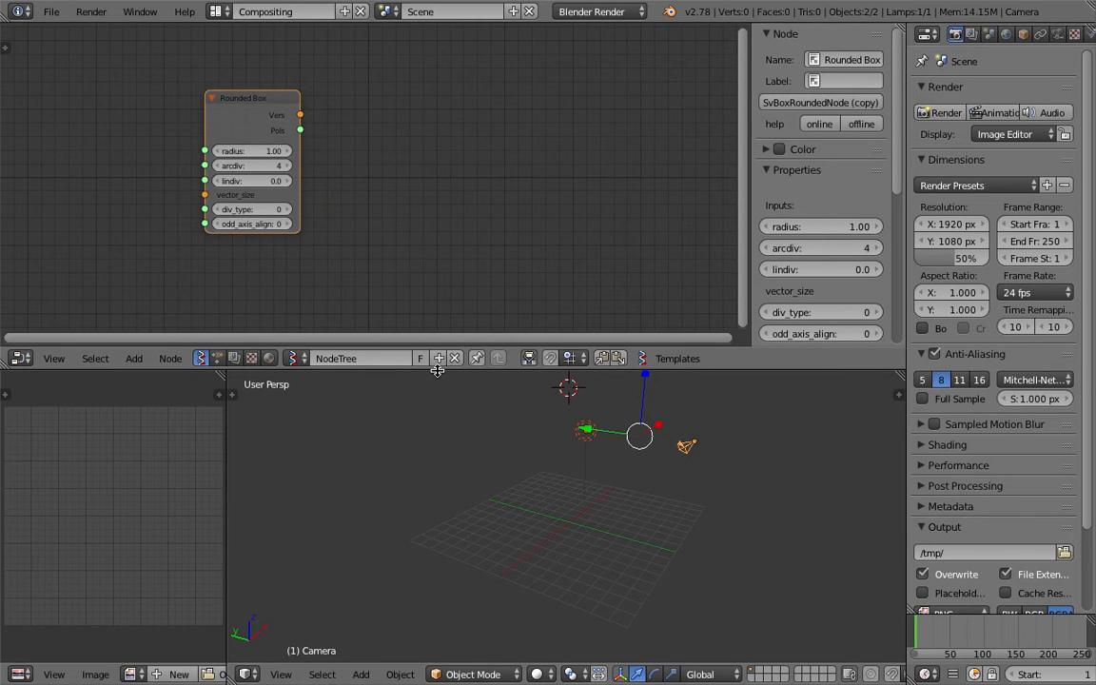
pyautogui.moveTo(437, 370); pyautogui.dragTo(438, 388)
# Step: Add a Viewer Draw node beside the Rounded Box and save over sv_RBD_experiment_001.blend
pyautogui.hotkey('shift', 'a')
pyautogui.moveTo(388, 118)
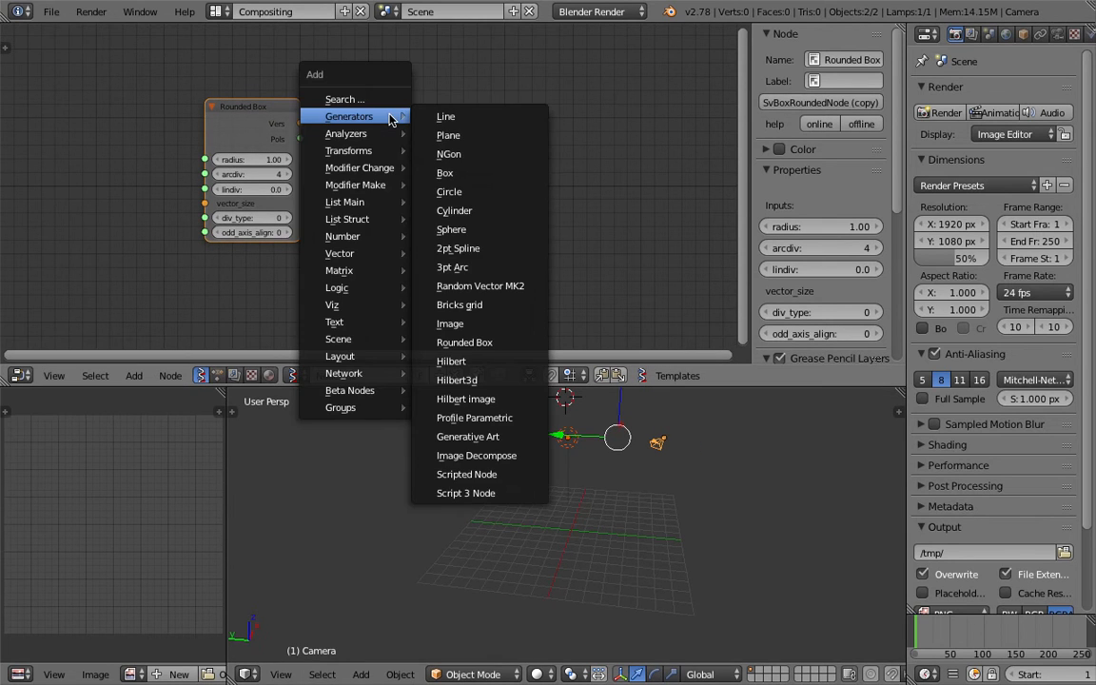
pyautogui.click(395, 99)
pyautogui.write('view')
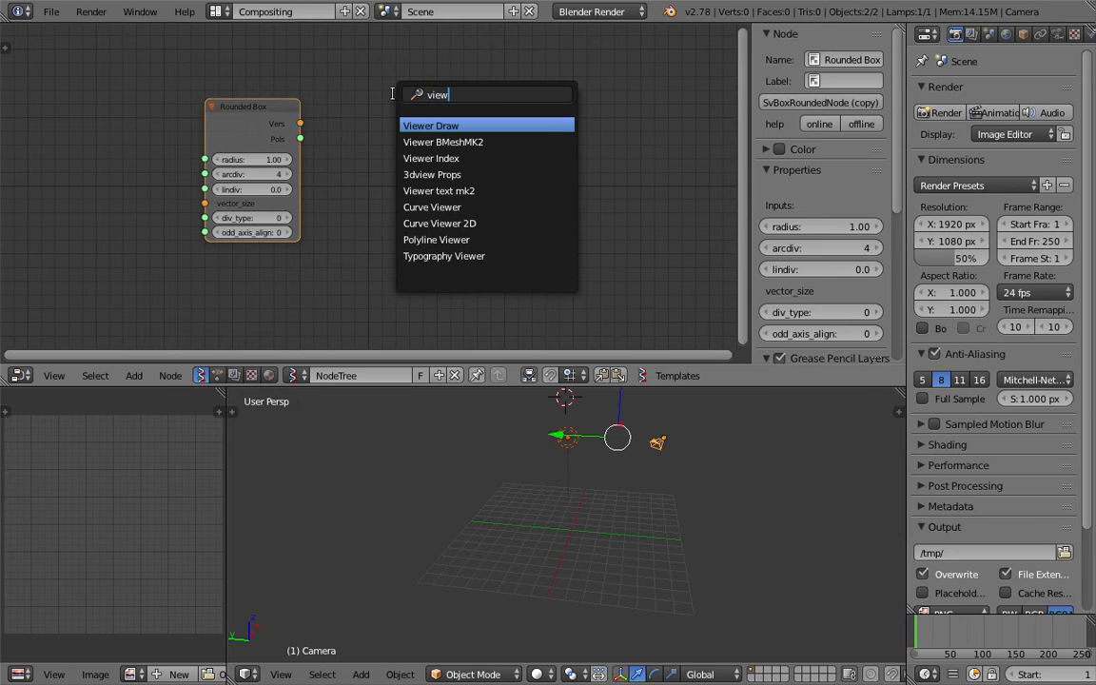
pyautogui.press('Return')
pyautogui.click(436, 134)
pyautogui.hotkey('ctrl', 's')
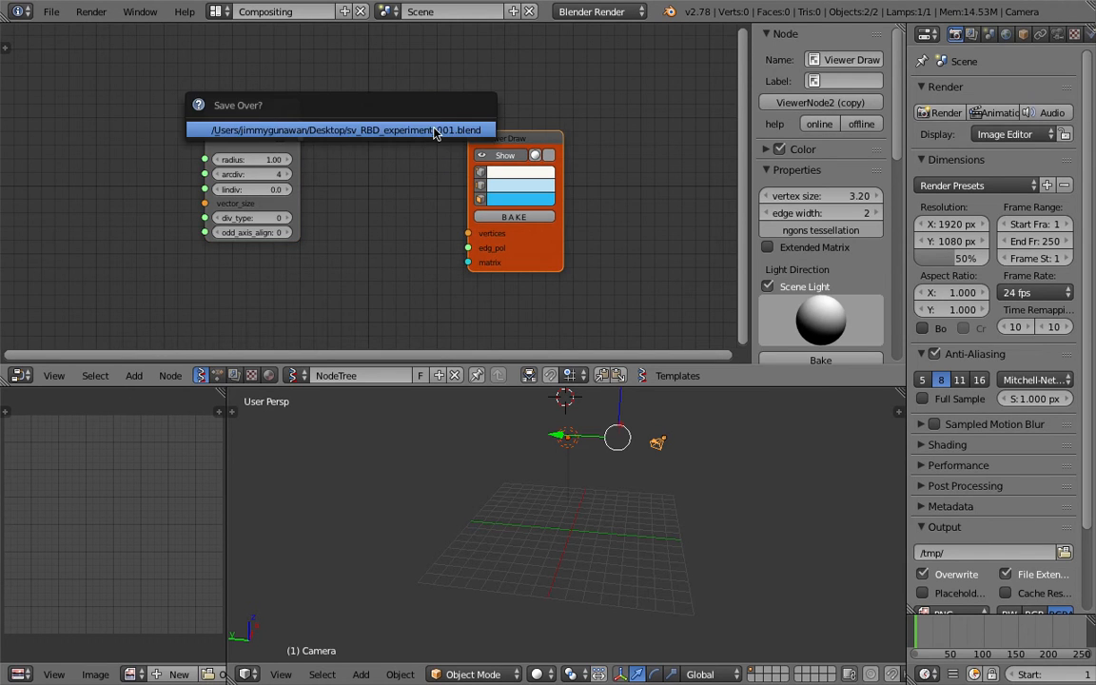
pyautogui.click(433, 132)
# Step: Connect the Rounded Box's Vers and Pols outputs to Viewer Draw's vertices and edg_pol inputs, widen the viewer node and bring the Rounded Box closer
pyautogui.scroll(1, 433, 133)
pyautogui.moveTo(282, 101); pyautogui.dragTo(478, 232)
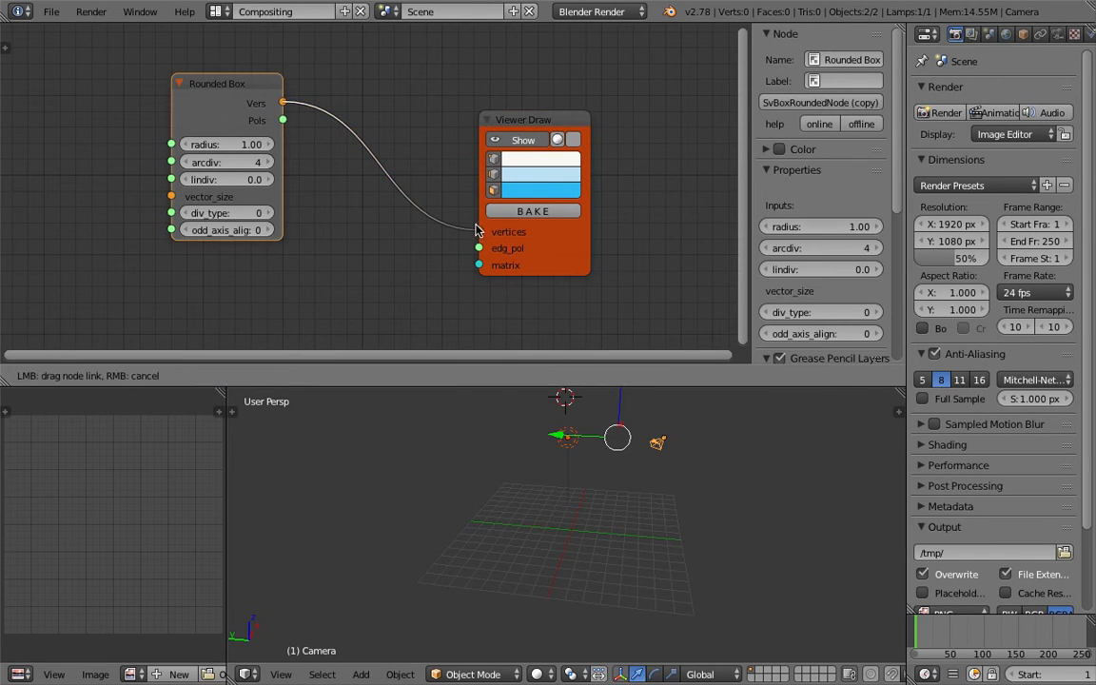
pyautogui.moveTo(283, 120)
pyautogui.mouseDown()
pyautogui.moveTo(478, 248)
pyautogui.moveTo(534, 221)
pyautogui.mouseUp()
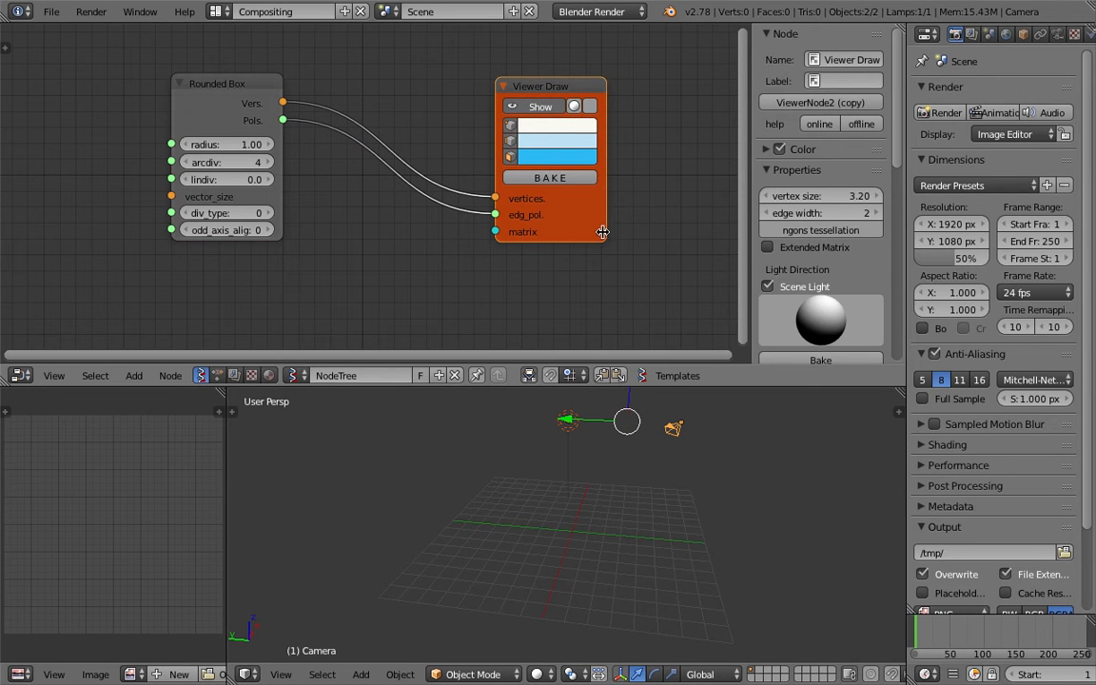
pyautogui.moveTo(602, 233); pyautogui.dragTo(614, 222)
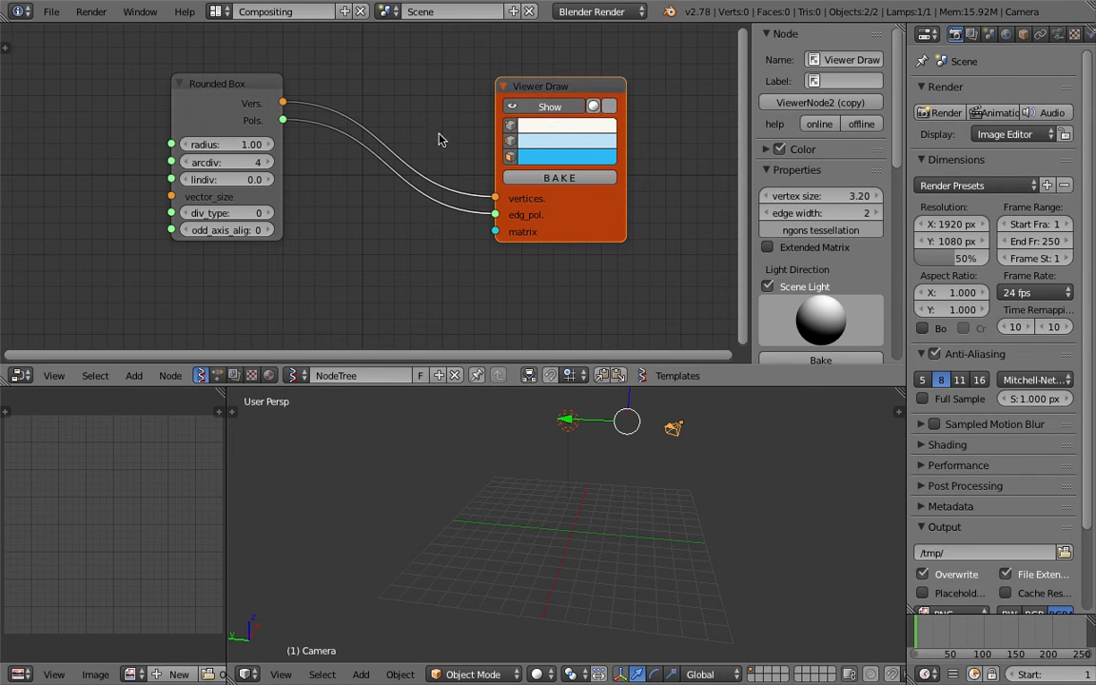
pyautogui.scroll(-2, 440, 140)
pyautogui.moveTo(289, 104); pyautogui.dragTo(351, 105)
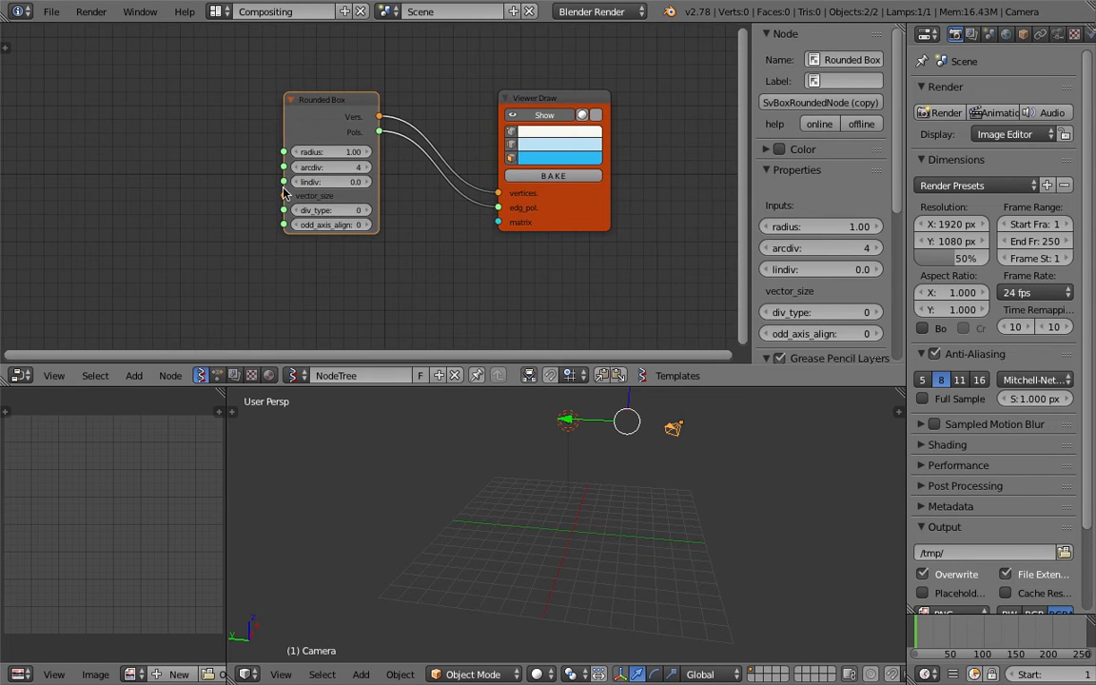
# Step: Add a Vector in node and connect its Vectors output to the Rounded Box's vector_size input
pyautogui.scroll(2, 314, 99)
pyautogui.press('space')
pyautogui.write('vec')
pyautogui.press('Down')
pyautogui.press('Return')
pyautogui.click(81, 188)
pyautogui.moveTo(172, 215); pyautogui.dragTo(253, 199)
# Step: Bake the Viewer Draw geometry to a mesh and delete the baked object
pyautogui.scroll(4, 569, 525)
pyautogui.moveTo(569, 523)
pyautogui.mouseDown(button='middle')
pyautogui.moveTo(646, 480)
pyautogui.moveTo(629, 482)
pyautogui.moveTo(590, 528)
pyautogui.mouseUp(button='middle')
pyautogui.scroll(-2, 586, 521)
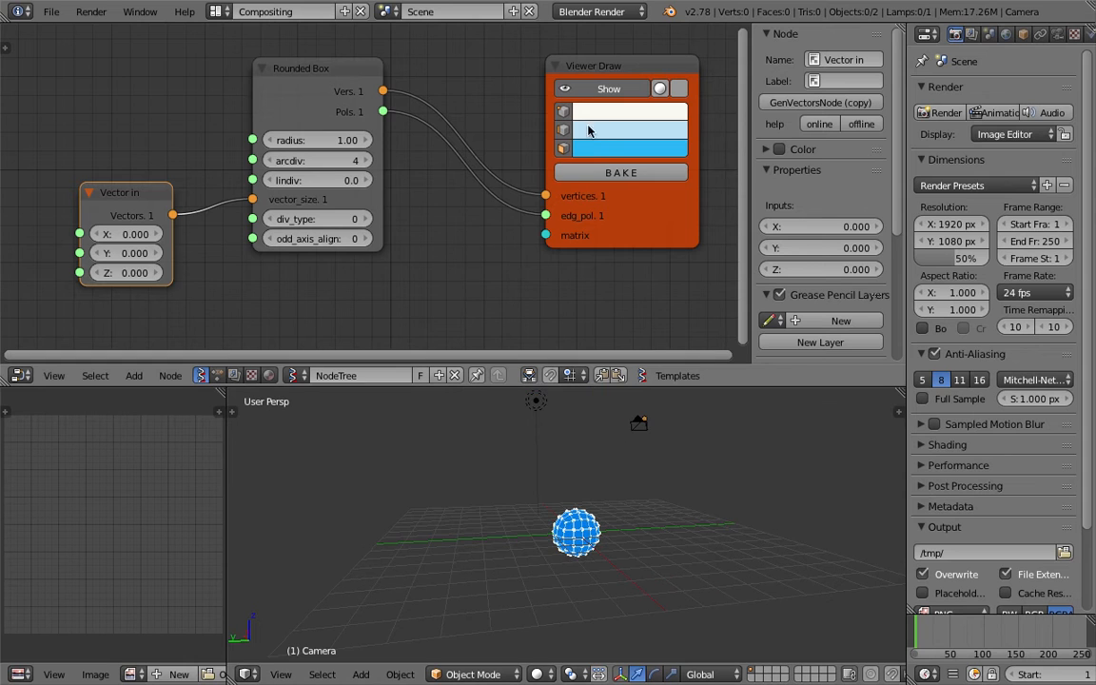
pyautogui.click(615, 175)
pyautogui.moveTo(589, 515); pyautogui.dragTo(448, 519, button='middle')
pyautogui.press('Delete')
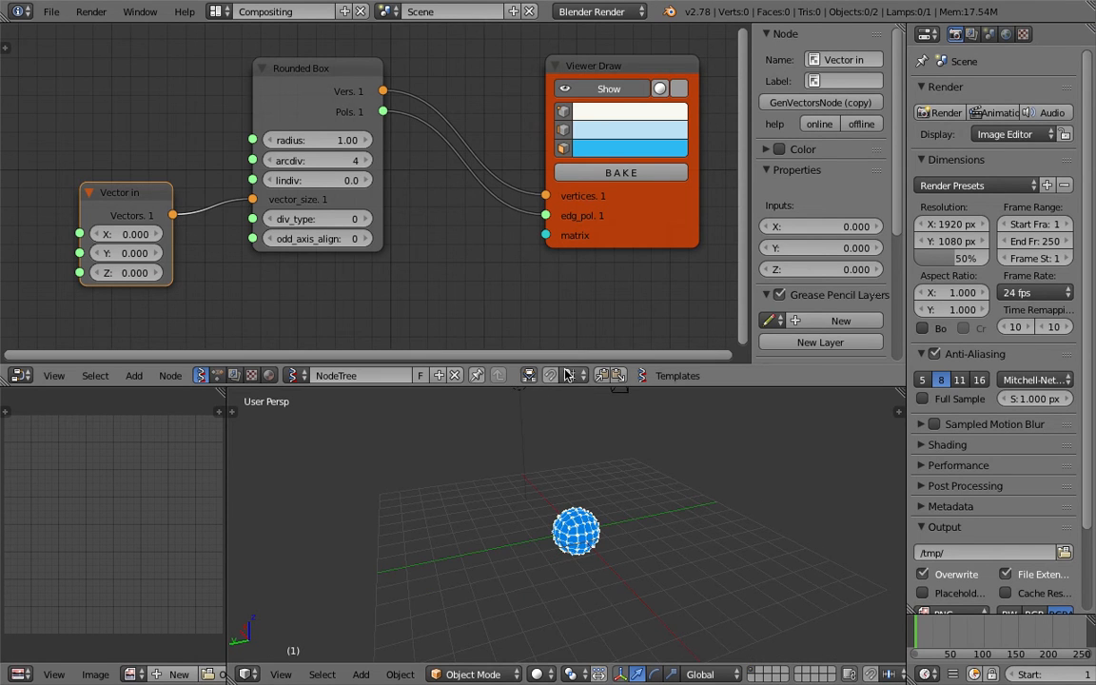
# Step: Rearrange the Vector in, Rounded Box and Viewer Draw nodes into a compact row and save the file
pyautogui.scroll(-3, 286, 104)
pyautogui.moveTo(165, 200); pyautogui.dragTo(146, 85)
pyautogui.moveTo(286, 91); pyautogui.dragTo(244, 43)
pyautogui.moveTo(533, 93); pyautogui.dragTo(437, 52)
pyautogui.hotkey('ctrl', 's')
pyautogui.click(447, 55)
# Step: Save the file and move the camera and lamp together to a hidden layer
pyautogui.moveTo(582, 534)
pyautogui.mouseDown(button='middle')
pyautogui.moveTo(551, 523)
pyautogui.moveTo(629, 523)
pyautogui.moveTo(639, 457)
pyautogui.mouseUp(button='middle')
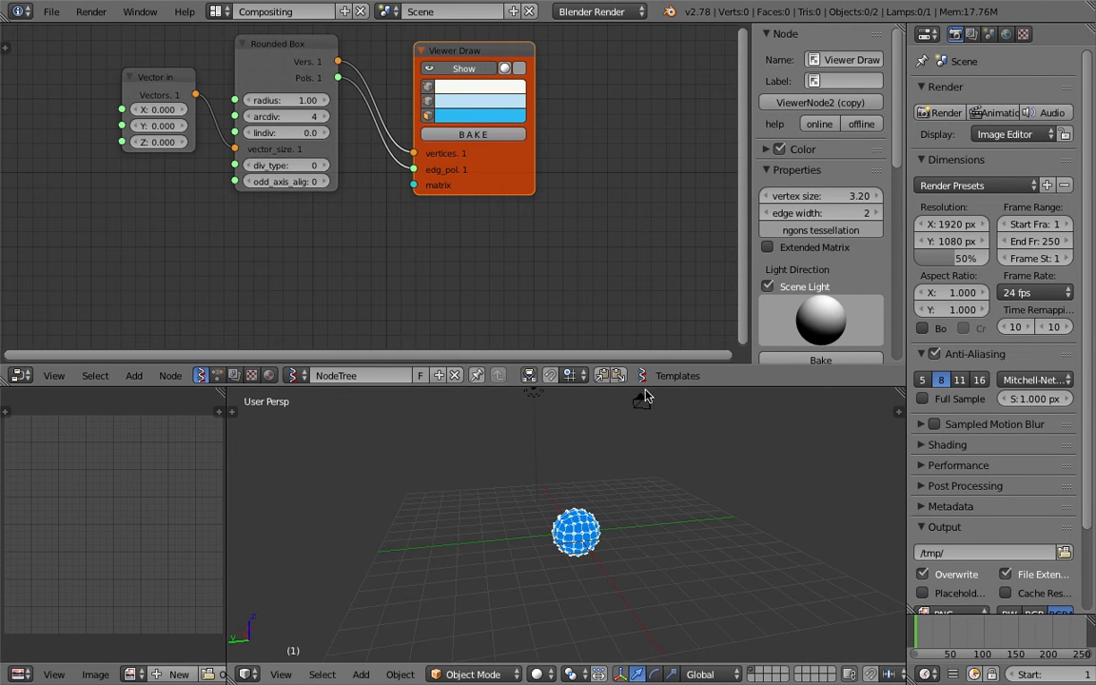
pyautogui.moveTo(651, 386); pyautogui.dragTo(649, 356)
pyautogui.scroll(-2, 639, 460)
pyautogui.hotkey('ctrl', 's')
pyautogui.moveTo(639, 460); pyautogui.dragTo(532, 459, button='middle')
pyautogui.click(641, 472)
pyautogui.rightClick(613, 420)
pyautogui.keyDown('shift'); pyautogui.rightClick(539, 412); pyautogui.keyUp('shift')
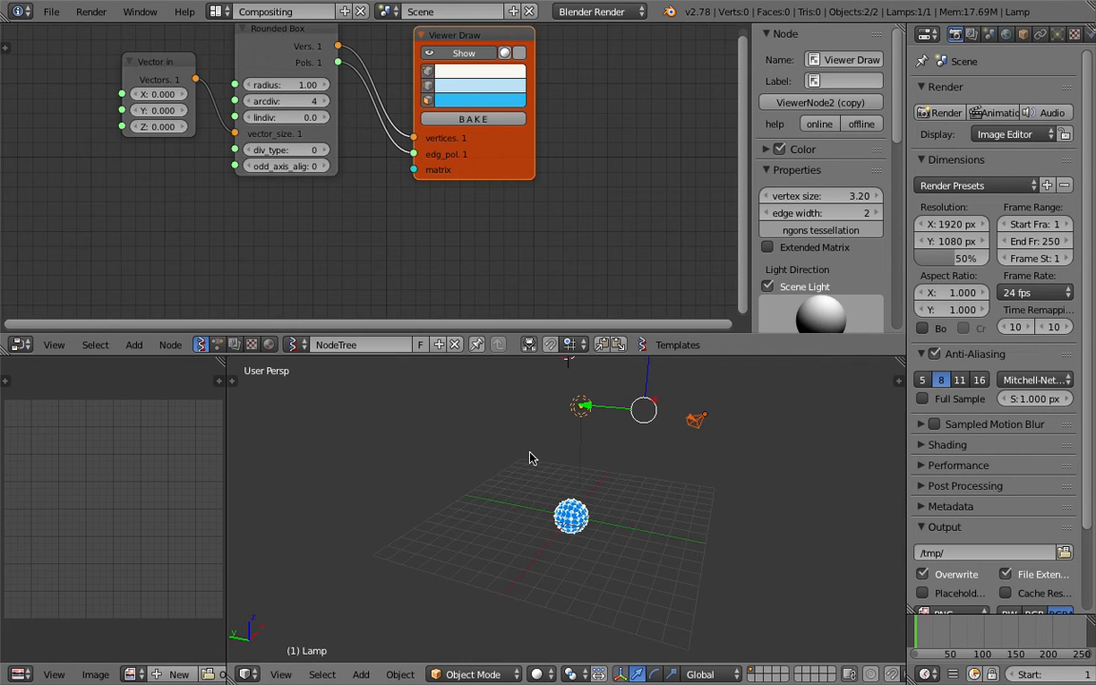
pyautogui.press('m')
pyautogui.click(611, 434)
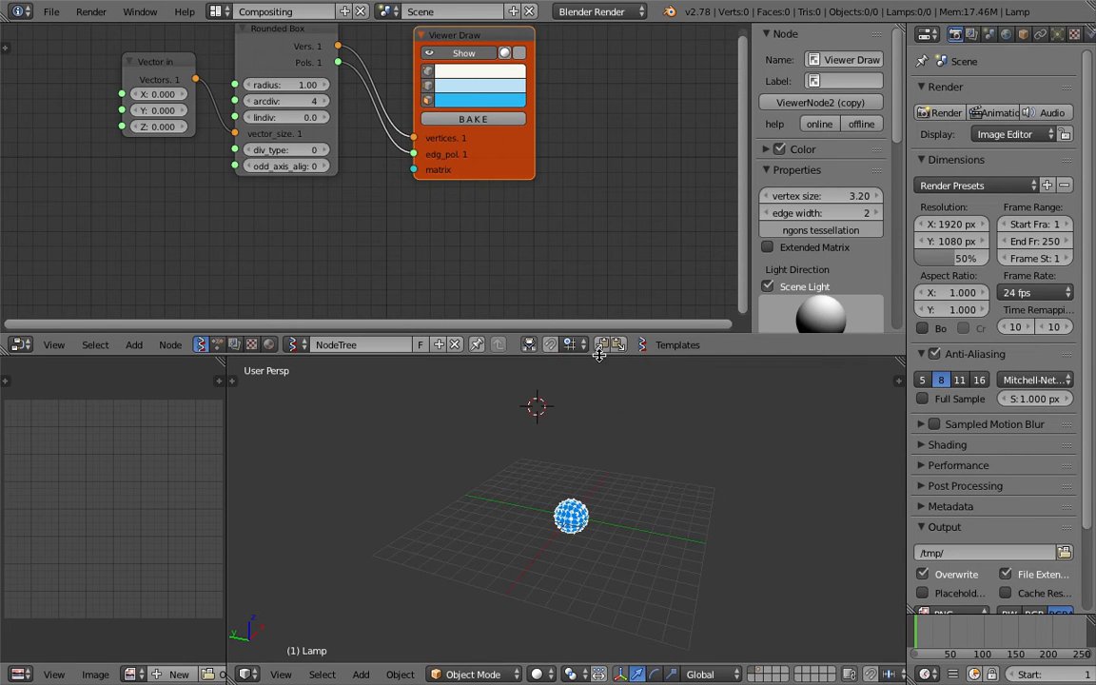
# Step: Move the Viewer Draw node farther from the Rounded Box and give the node editor more height
pyautogui.moveTo(534, 333); pyautogui.dragTo(537, 292)
pyautogui.moveTo(529, 388); pyautogui.dragTo(626, 431, button='middle')
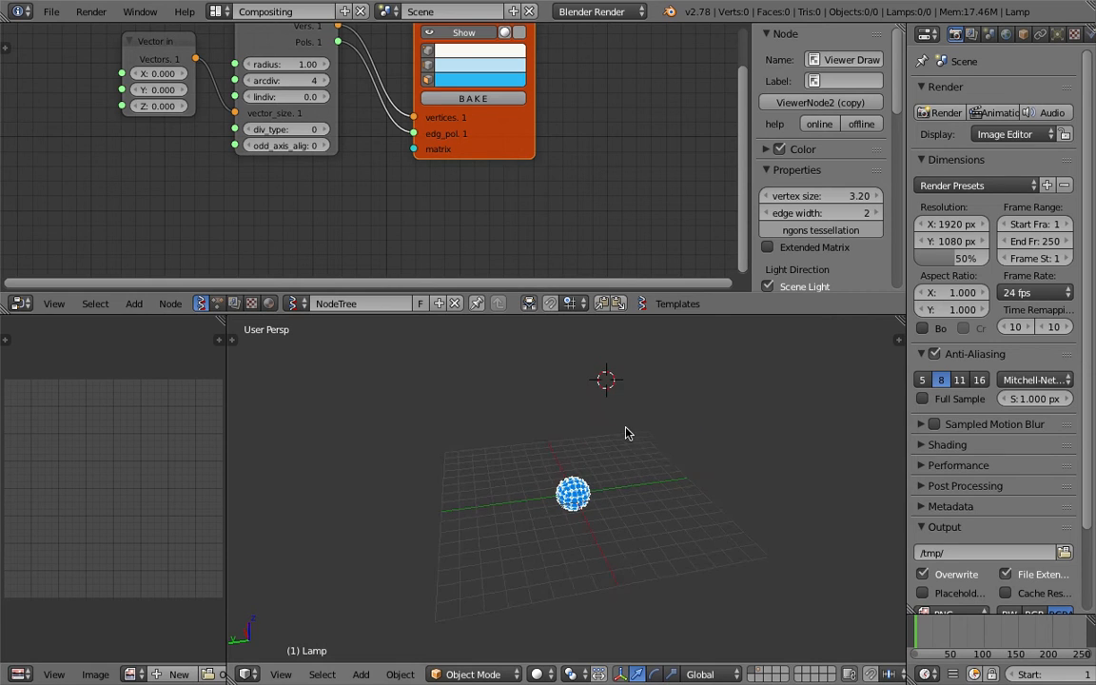
pyautogui.scroll(-2, 626, 431)
pyautogui.moveTo(508, 132); pyautogui.dragTo(626, 154)
pyautogui.moveTo(571, 315); pyautogui.dragTo(571, 387)
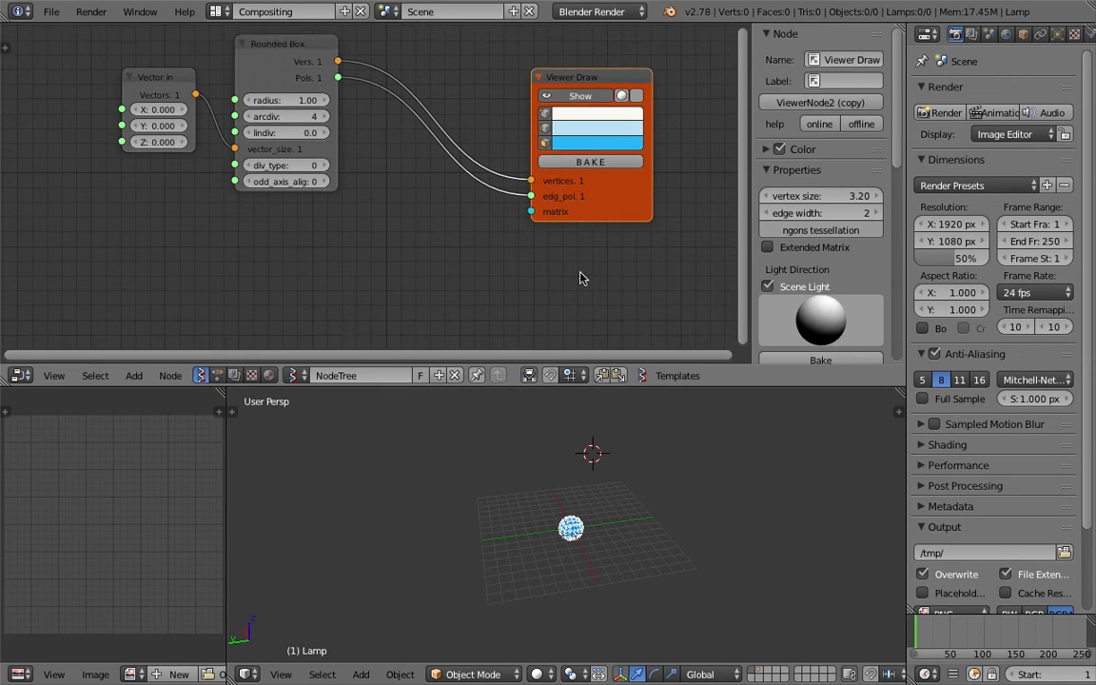
pyautogui.scroll(-1, 566, 277)
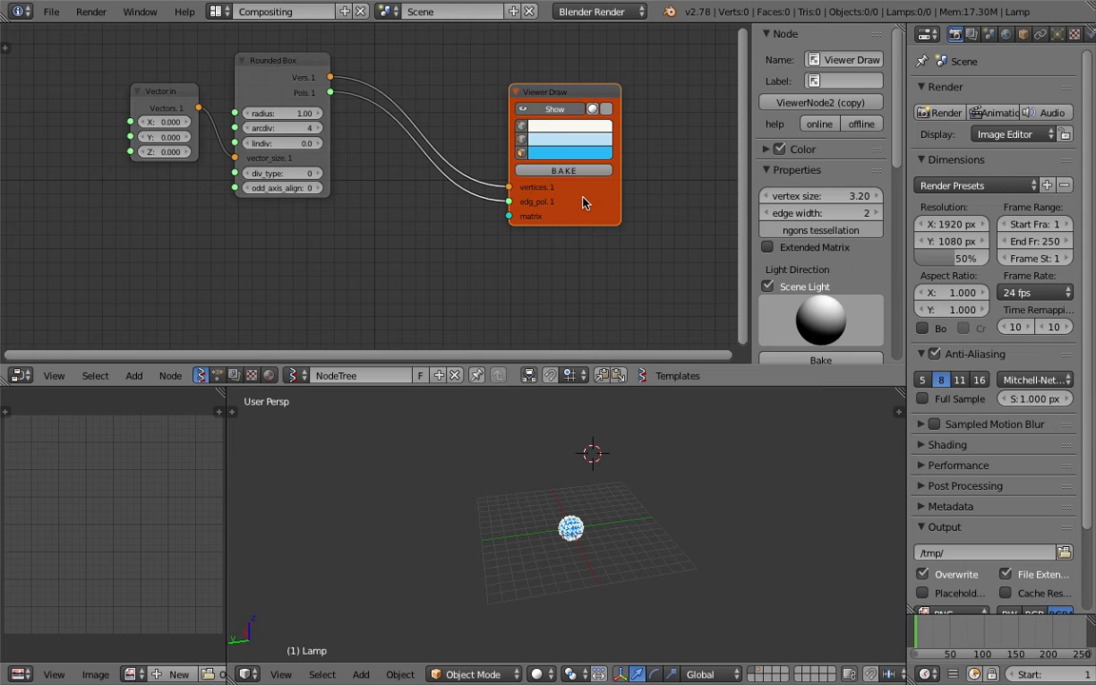
# Step: Delete the Viewer Draw node and add a Viewer BMeshMK2 node in its place
pyautogui.press('x')
pyautogui.hotkey('shift', 'a')
pyautogui.click(507, 168)
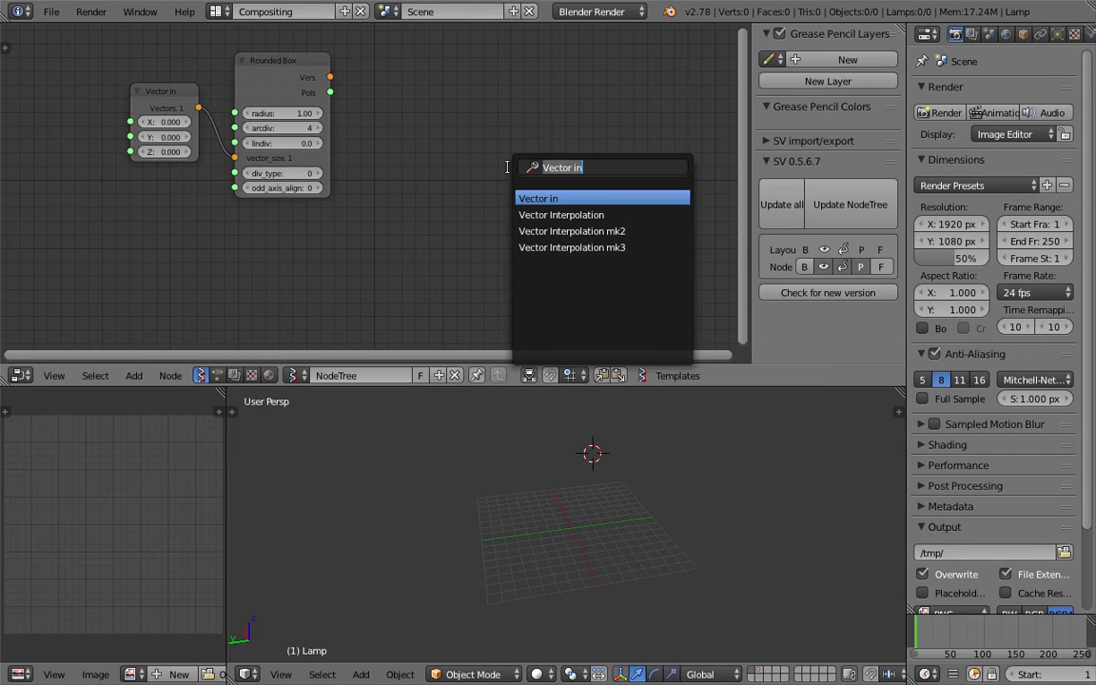
pyautogui.write('bme')
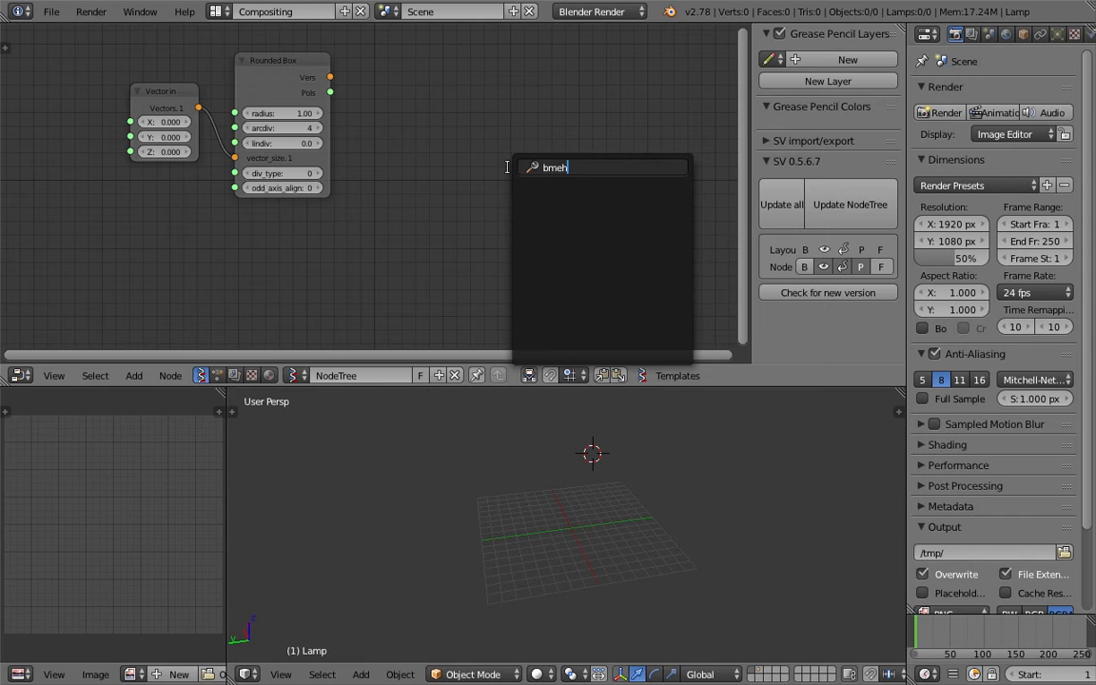
pyautogui.press('Return')
pyautogui.click(509, 103)
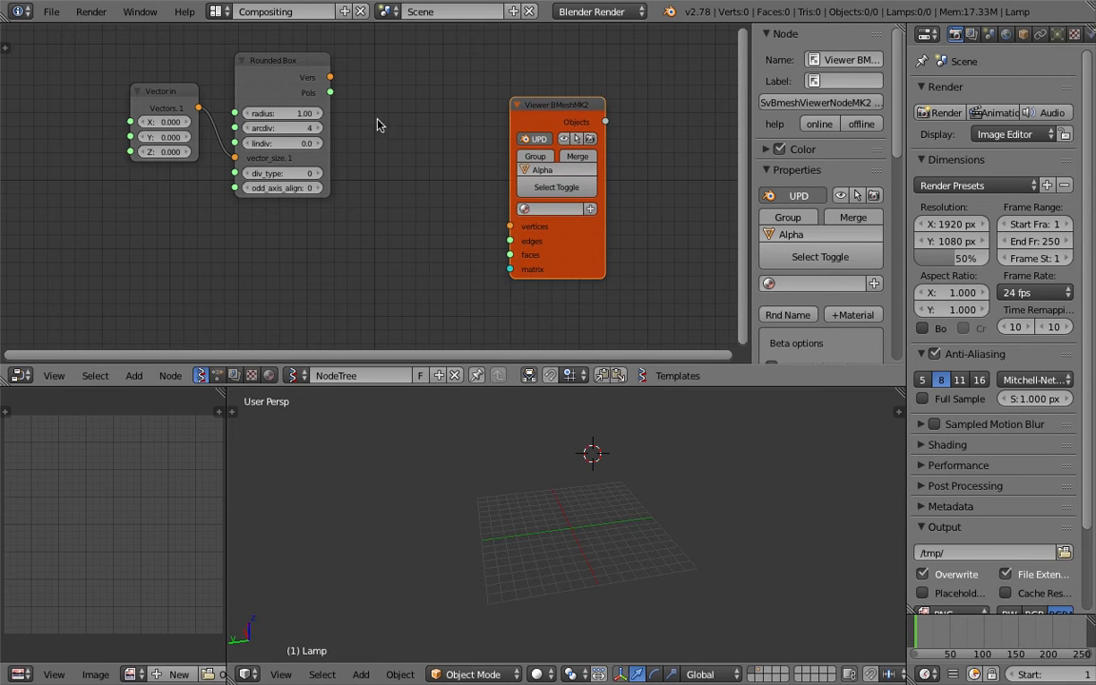
# Step: Connect the Rounded Box's Vers and Pols to the BMesh viewer's vertices and faces inputs, and select the generated sphere in the viewport
pyautogui.moveTo(338, 82); pyautogui.dragTo(509, 226)
pyautogui.moveTo(330, 92); pyautogui.dragTo(353, 128)
pyautogui.moveTo(482, 249); pyautogui.dragTo(510, 255)
pyautogui.rightClick(581, 531)
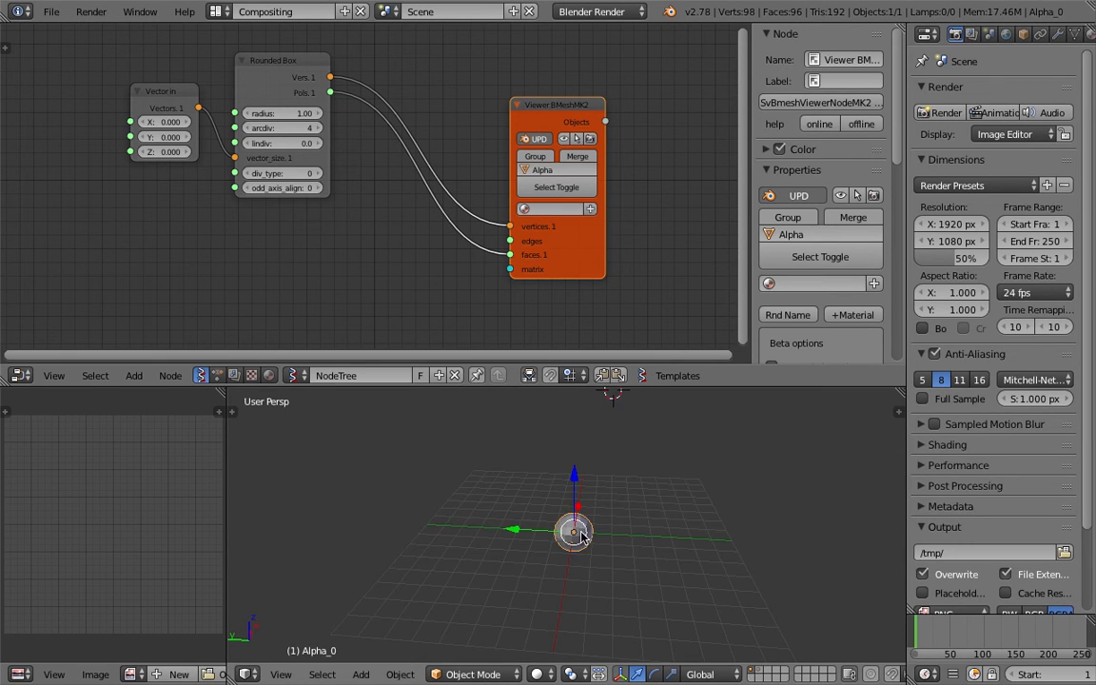
pyautogui.moveTo(579, 526); pyautogui.dragTo(541, 444, button='middle')
# Step: Add a mesh cube to the scene and scale it up until it is far larger than the sphere
pyautogui.hotkey('shift', 'a')
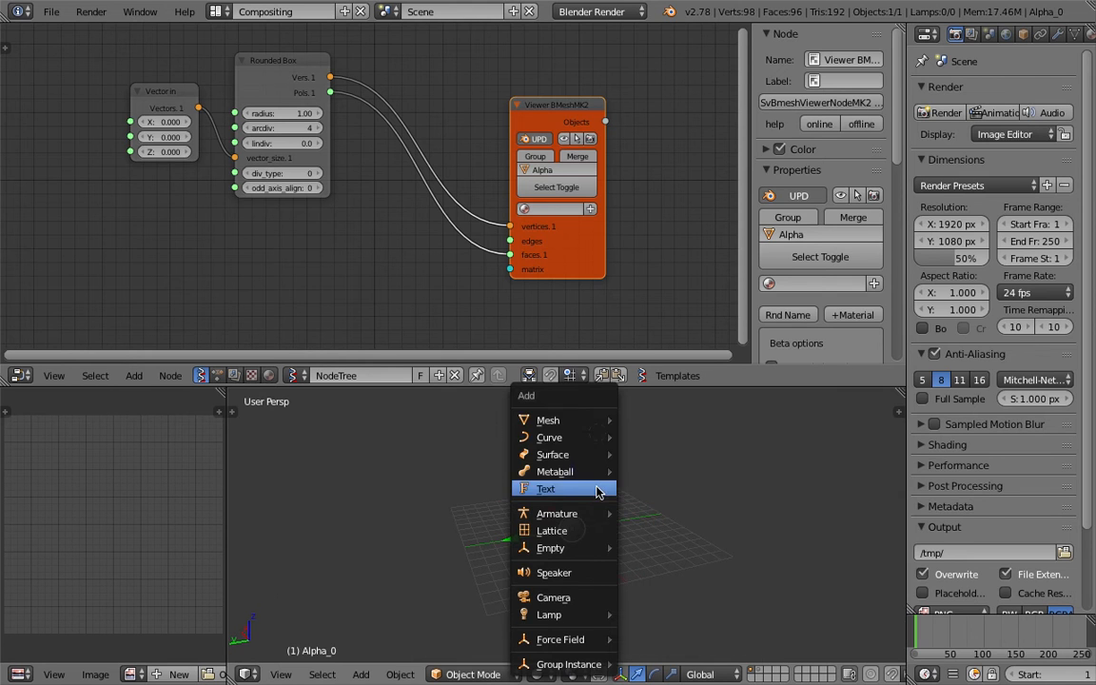
pyautogui.moveTo(552, 420)
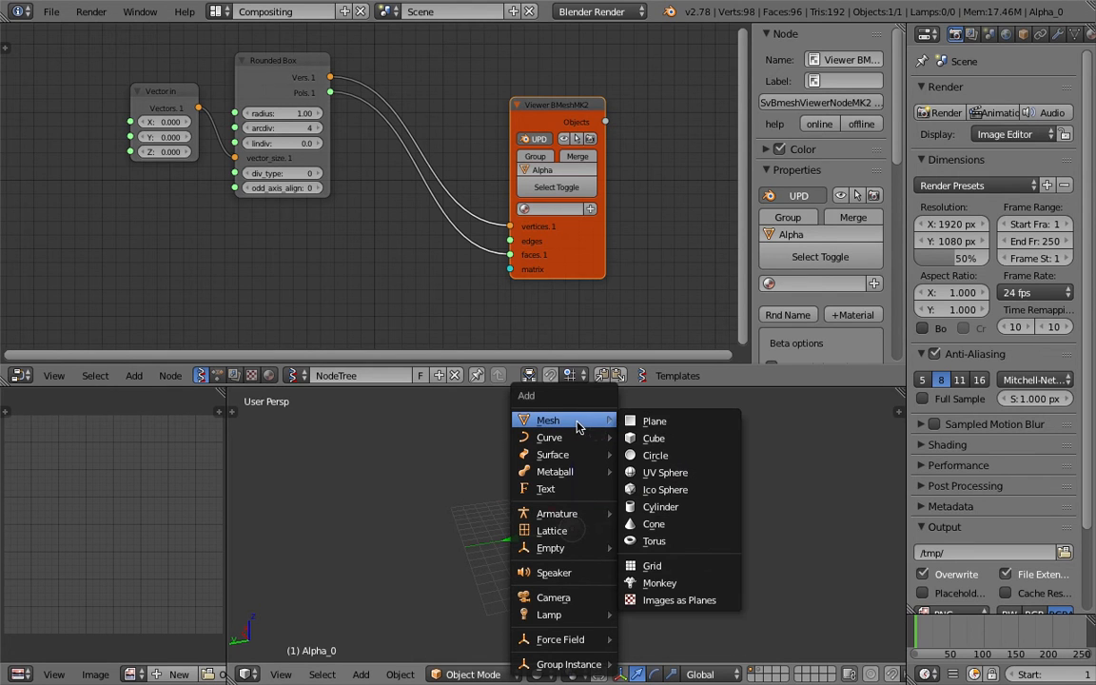
pyautogui.click(660, 440)
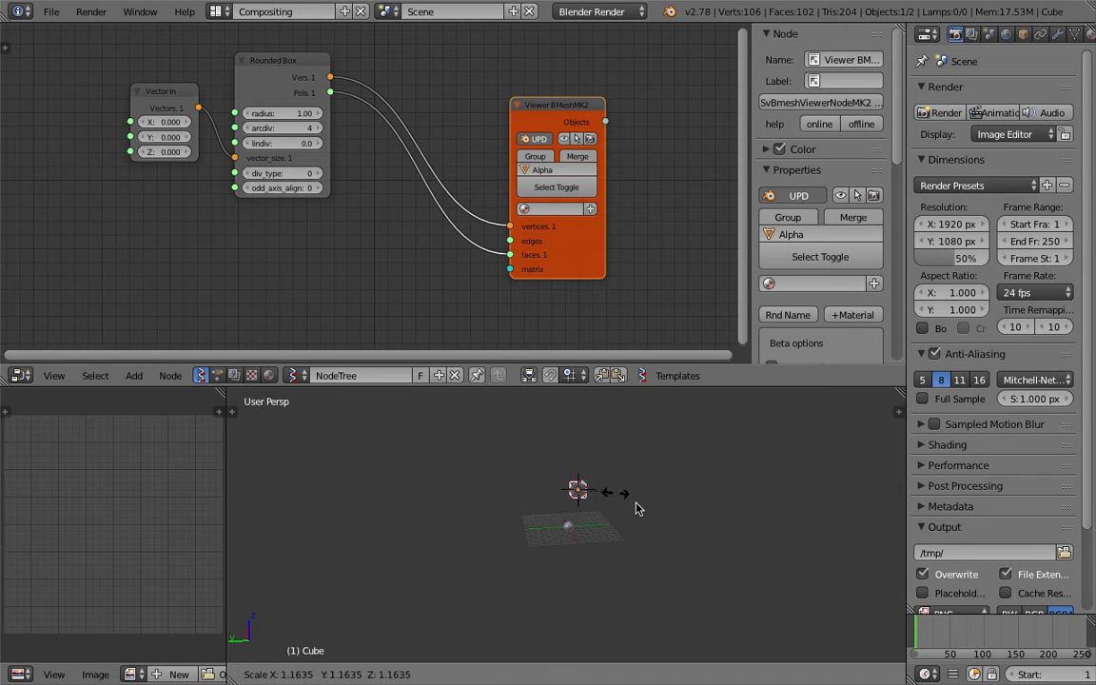
pyautogui.press('s')
pyautogui.click(653, 505)
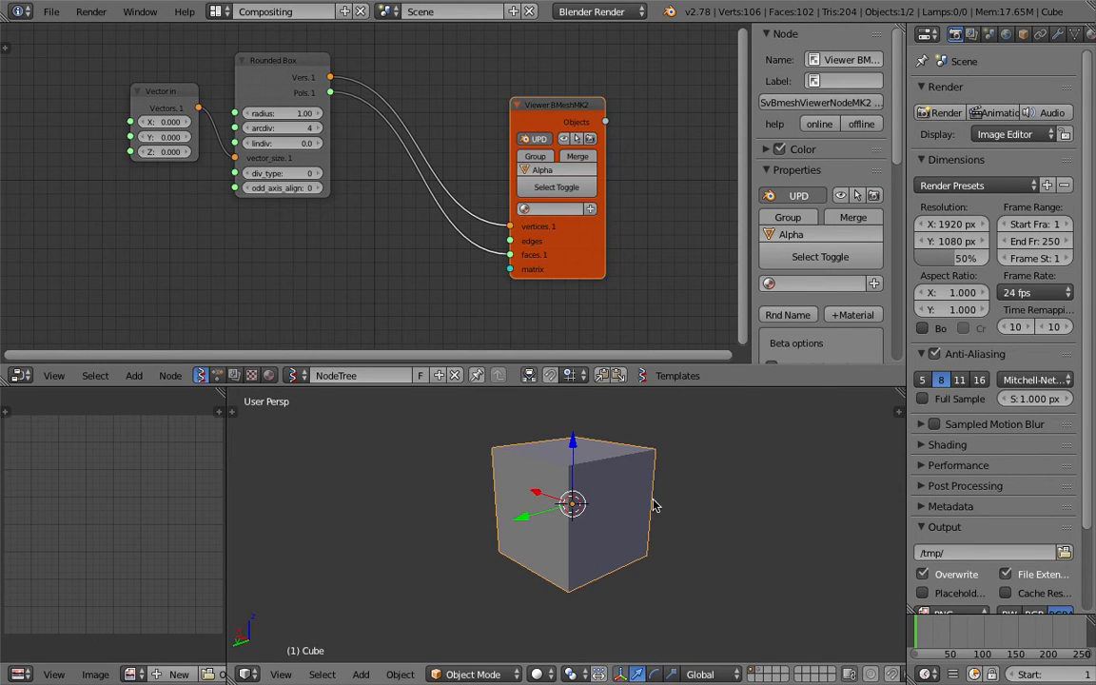
# Step: Flatten the large cube along Z into a thin floor slab and apply its scale
pyautogui.press('s')
pyautogui.press('z')
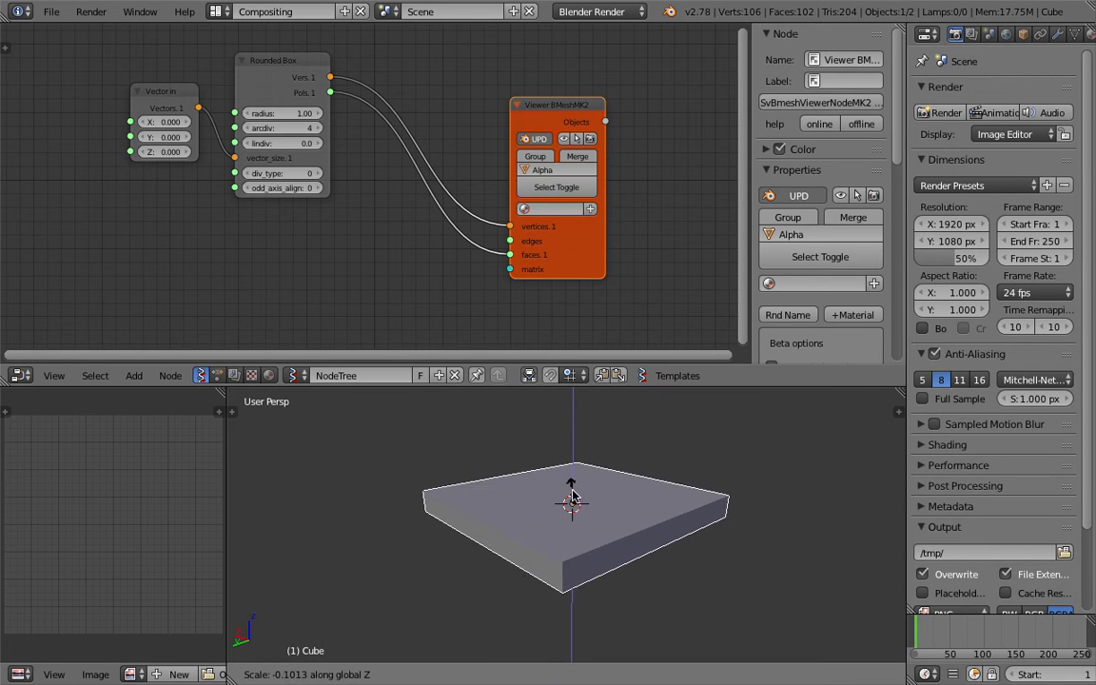
pyautogui.click(598, 495)
pyautogui.hotkey('ctrl', 'a')
pyautogui.click(597, 496)
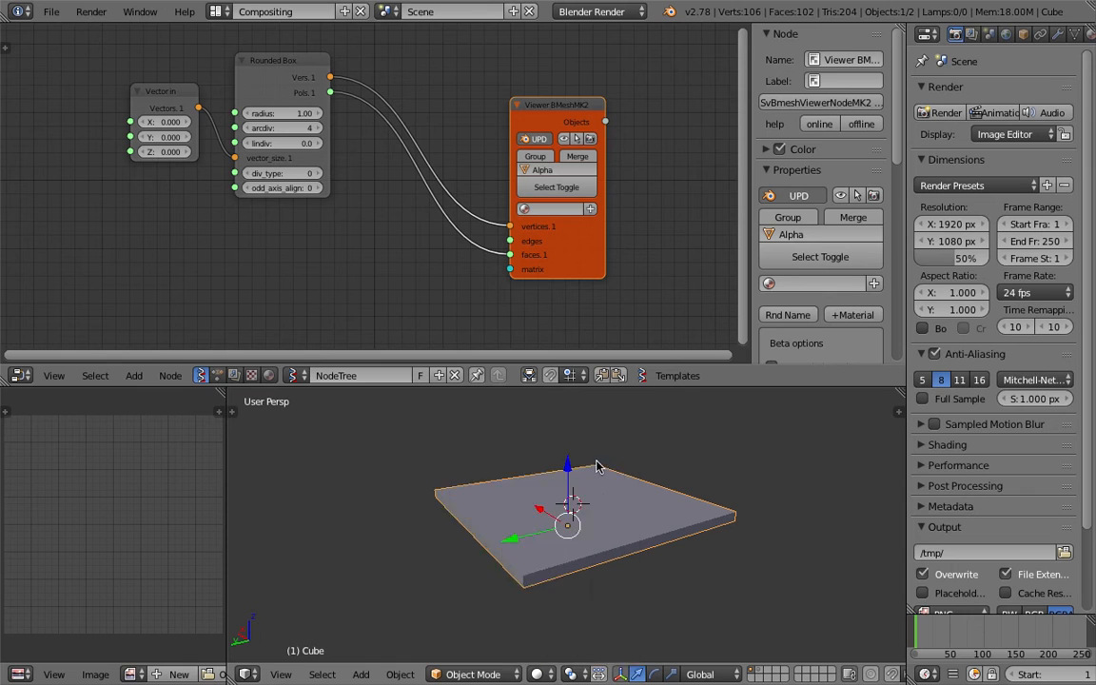
# Step: Lower the floor slab so that it lies beneath the generated sphere
pyautogui.press('g')
pyautogui.click(567, 514)
pyautogui.press('g')
pyautogui.click(579, 508)
pyautogui.scroll(4, 600, 507)
pyautogui.moveTo(604, 506); pyautogui.dragTo(588, 485, button='middle')
pyautogui.scroll(1, 609, 480)
pyautogui.scroll(-3, 1088, 37)
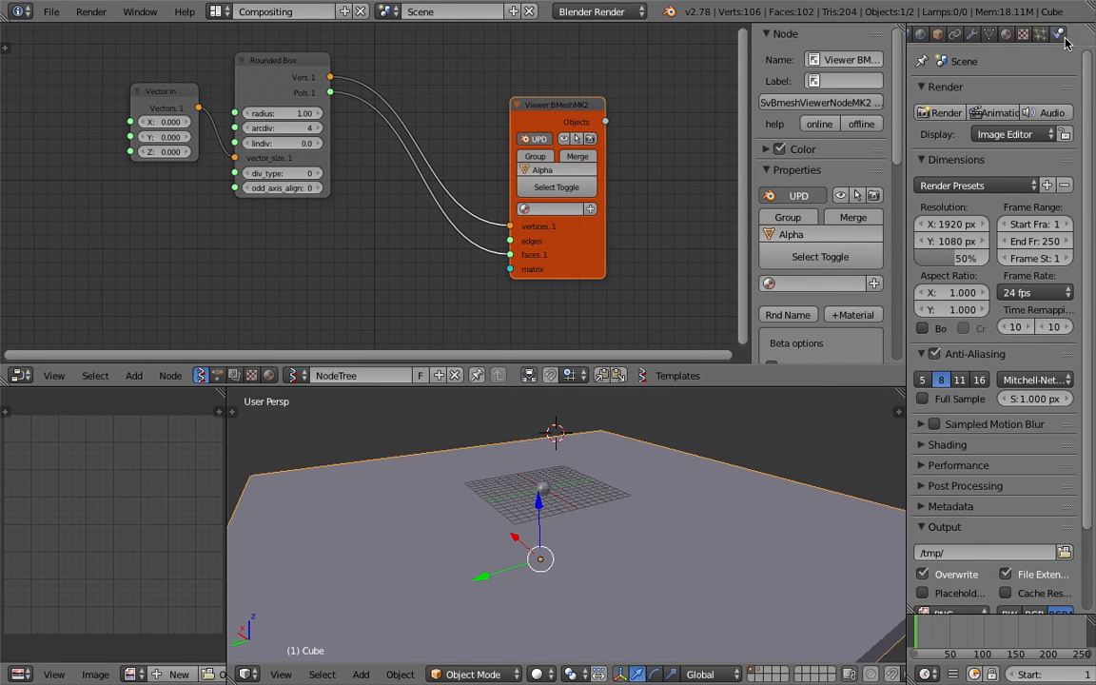
# Step: Enable Rigid Body physics on the floor slab and set its type to Passive
pyautogui.click(1060, 35)
pyautogui.click(1047, 170)
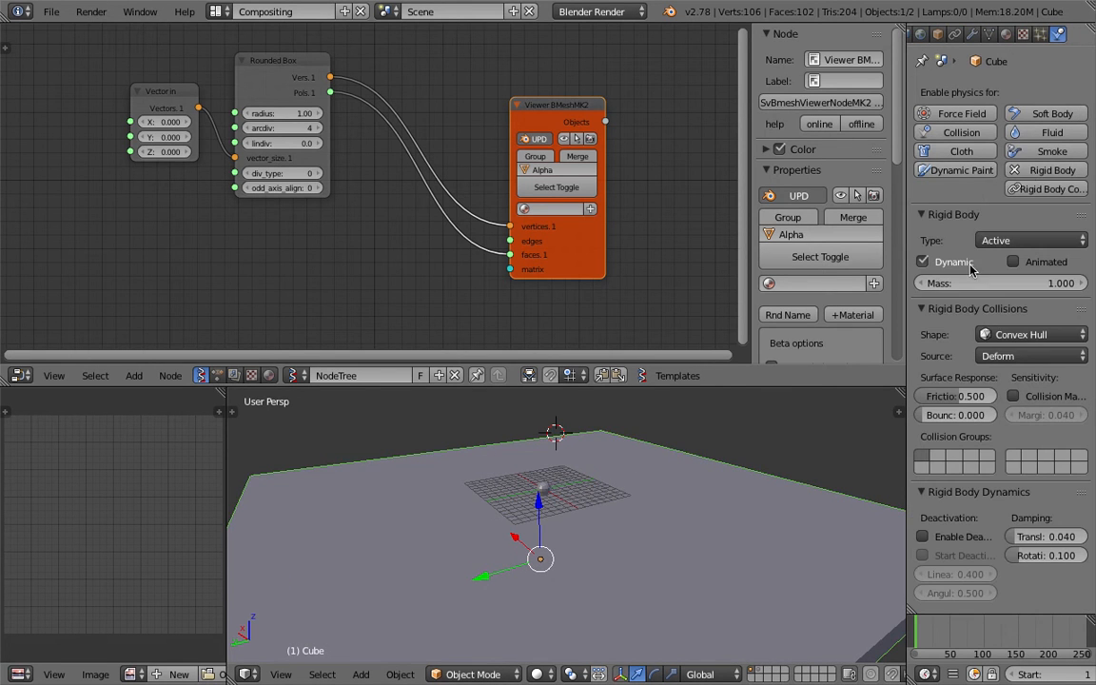
pyautogui.click(1014, 240)
pyautogui.click(997, 202)
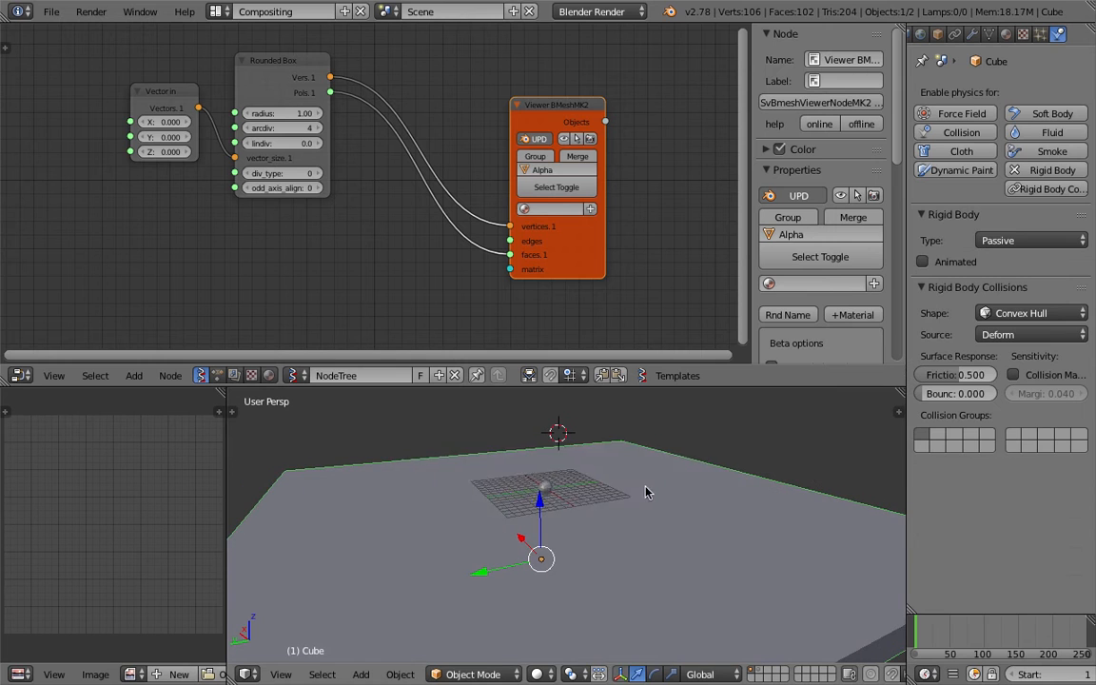
# Step: Add a small mesh cube, place it in the air above the floor slab and rotate it freely
pyautogui.hotkey('shift', 'a')
pyautogui.moveTo(599, 421)
pyautogui.click(713, 440)
pyautogui.press('g')
pyautogui.click(647, 473)
pyautogui.press('r')
pyautogui.press('r')
pyautogui.click(657, 502)
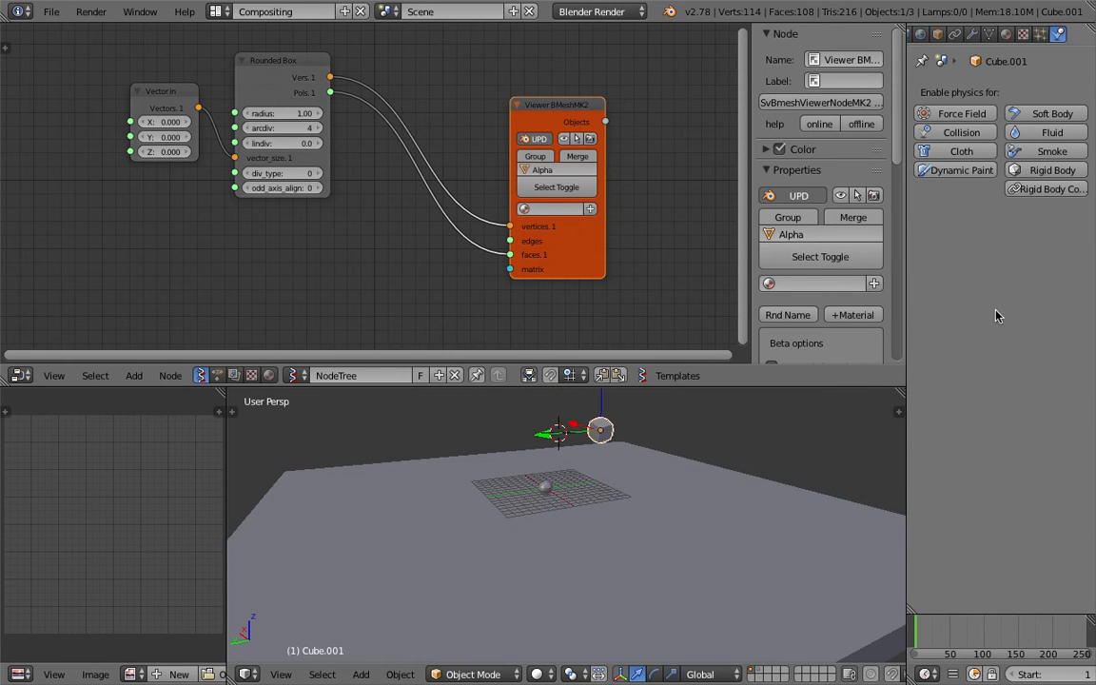
# Step: Make the small cube an Active rigid body, play the simulation to test its fall and return to frame 1
pyautogui.click(1045, 175)
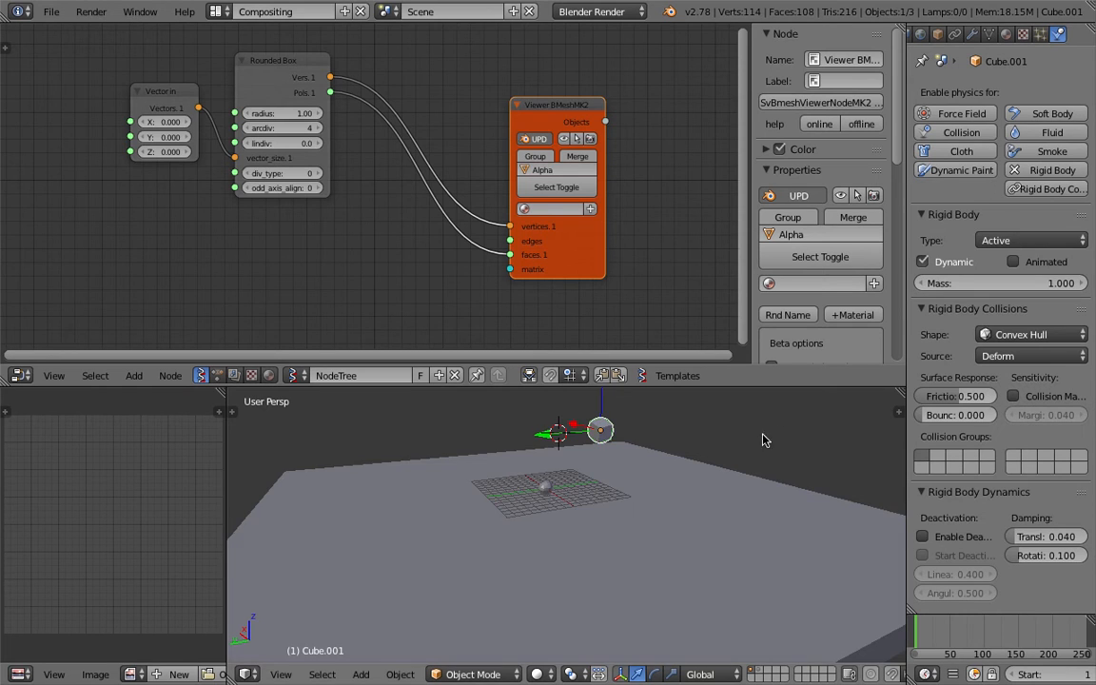
pyautogui.scroll(-8, 948, 676)
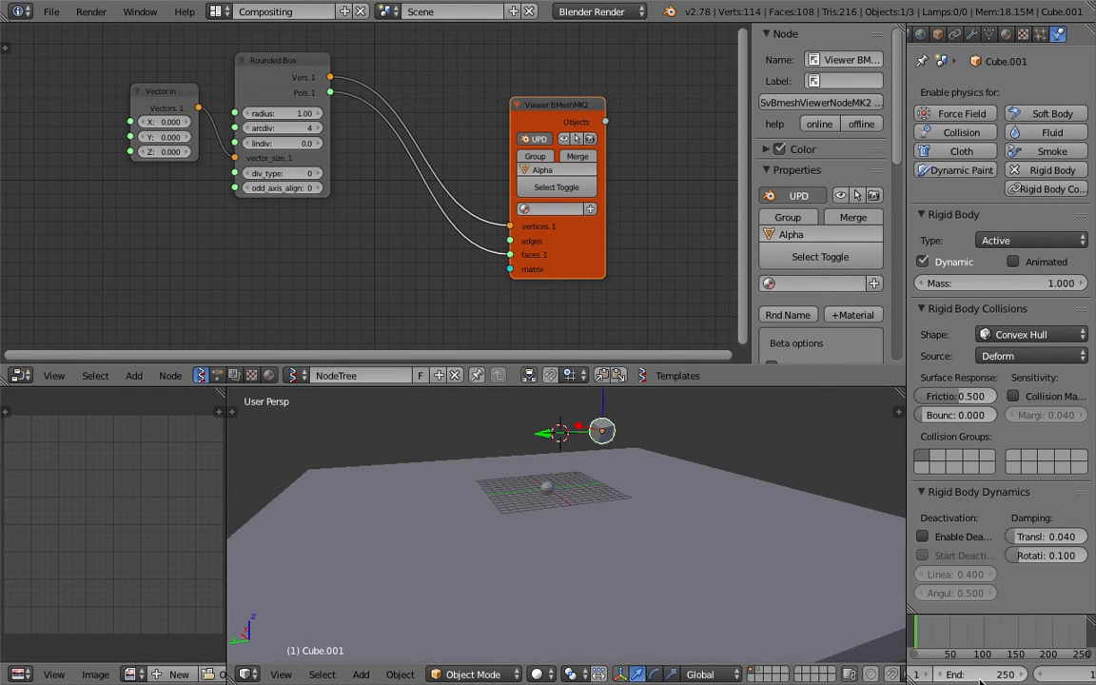
pyautogui.click(1027, 674)
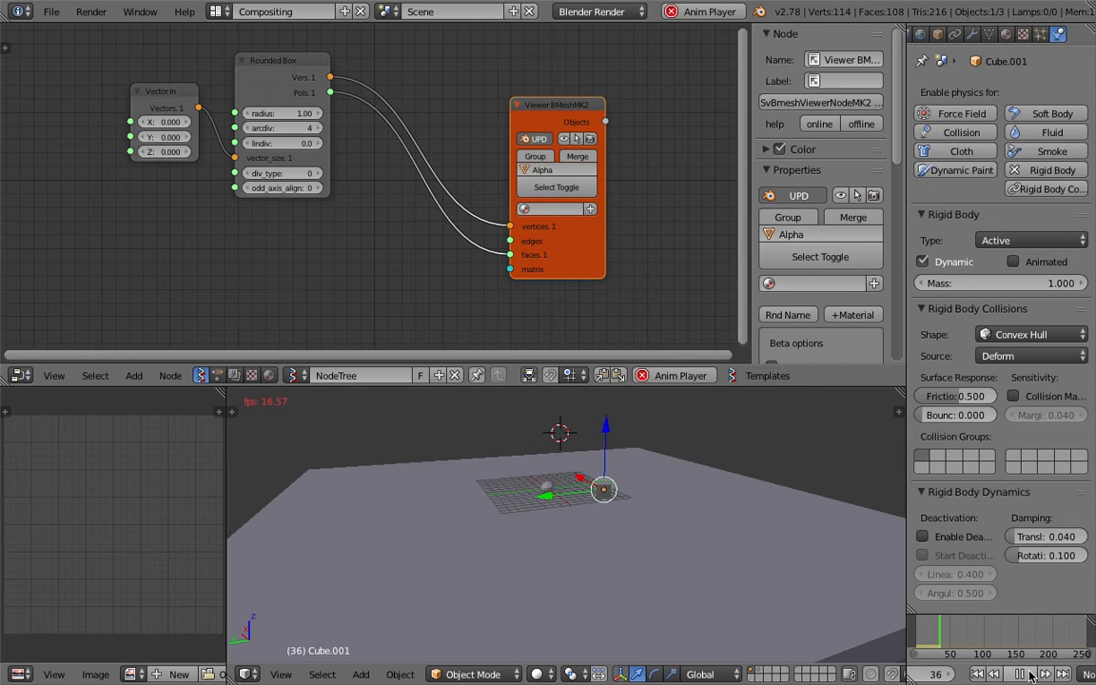
pyautogui.click(1030, 676)
pyautogui.click(980, 674)
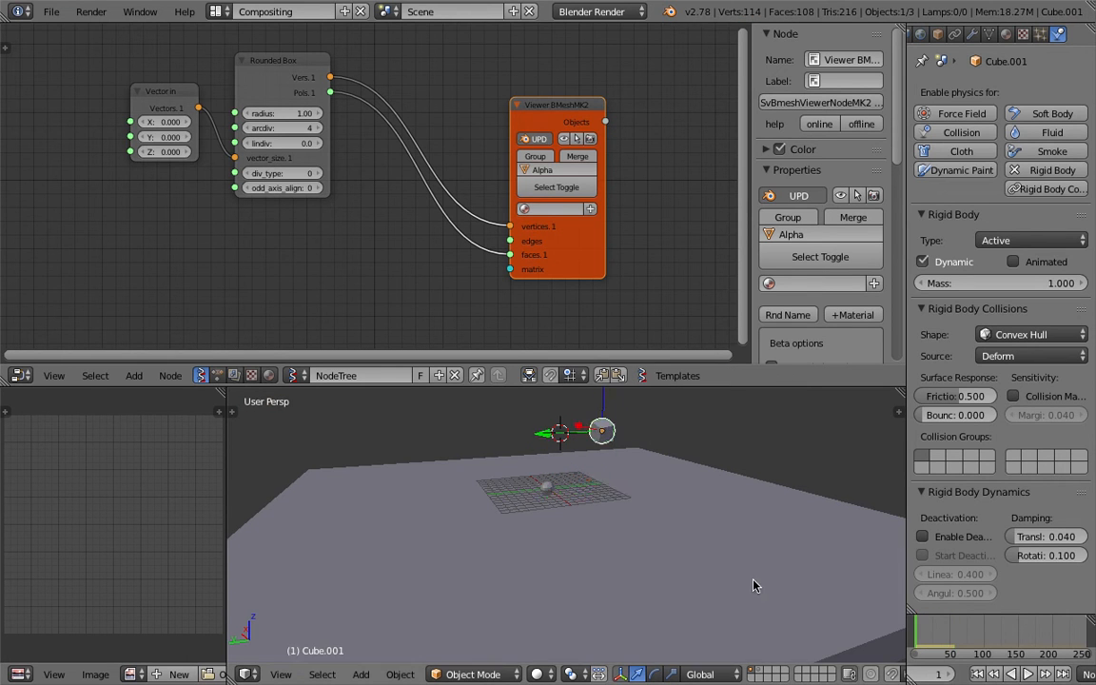
# Step: Move the Viewer BMeshMK2 node closer to the Rounded Box to free space beyond it
pyautogui.moveTo(753, 581); pyautogui.dragTo(698, 567, button='middle')
pyautogui.moveTo(648, 228); pyautogui.dragTo(529, 205, button='middle')
pyautogui.hotkey('shift', 'a')
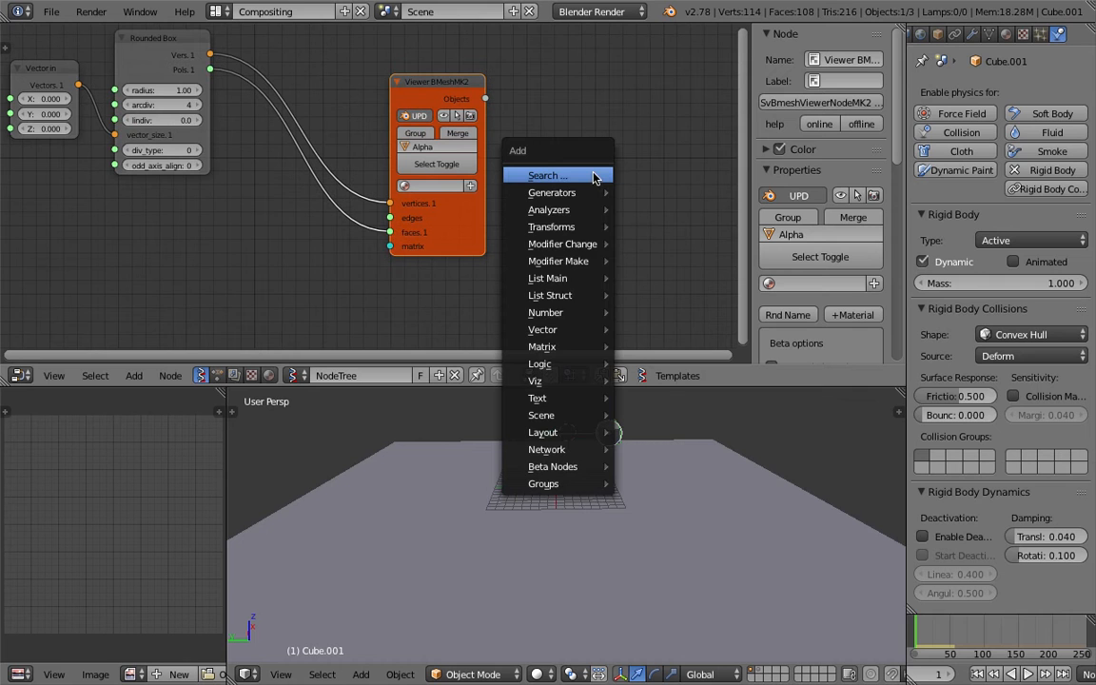
pyautogui.press('Escape')
pyautogui.moveTo(391, 245); pyautogui.dragTo(456, 245, button='middle')
pyautogui.moveTo(599, 495); pyautogui.dragTo(562, 495, button='middle')
pyautogui.moveTo(614, 230); pyautogui.dragTo(581, 228, button='middle')
pyautogui.moveTo(478, 83); pyautogui.dragTo(415, 61)
pyautogui.hotkey('shift', 'a')
pyautogui.click(520, 178)
pyautogui.write('dis')
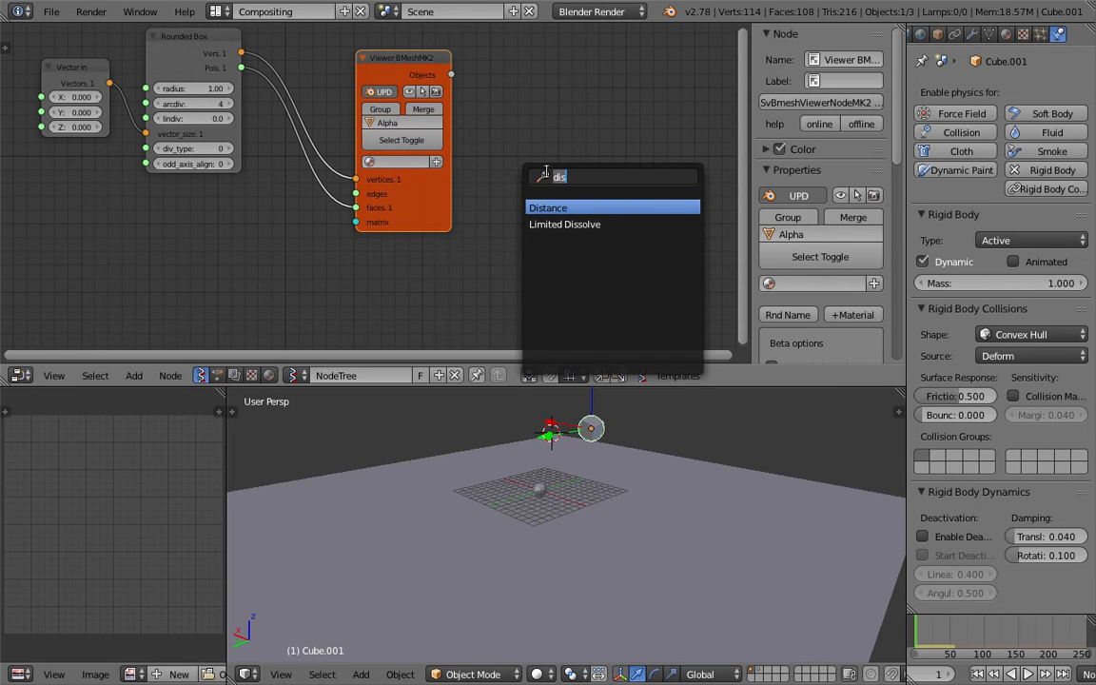
pyautogui.write('render')
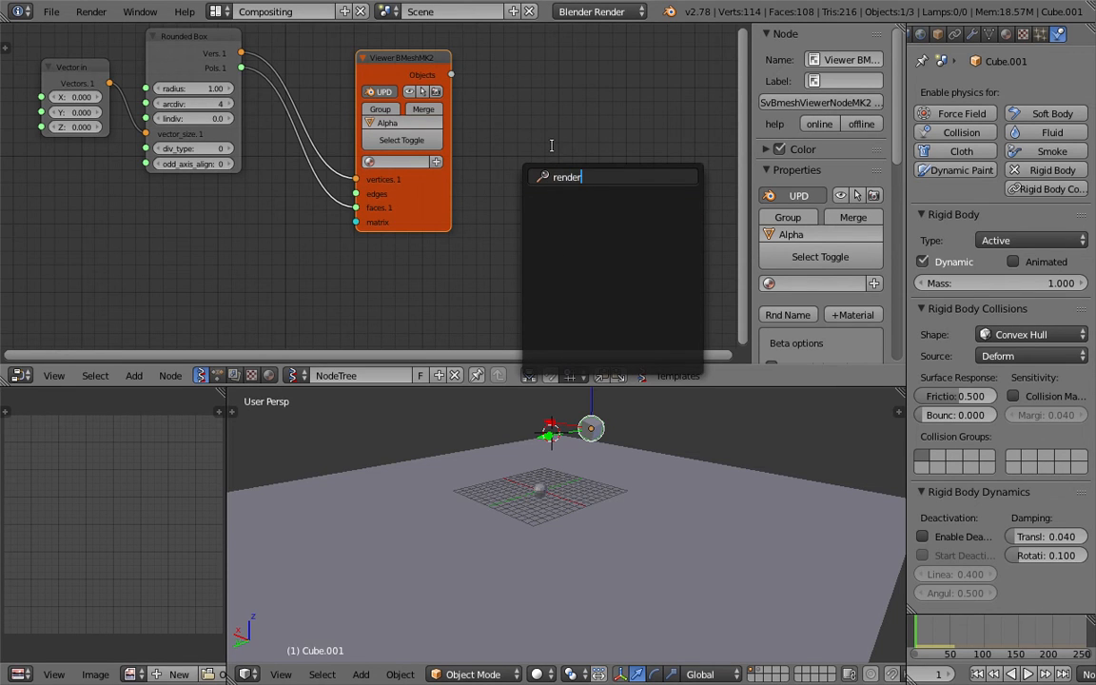
pyautogui.press('Escape')
# Step: Add a 3dview Props node beside the Viewer BMeshMK2 node and widen it so all its options are readable
pyautogui.hotkey('shift', 'a')
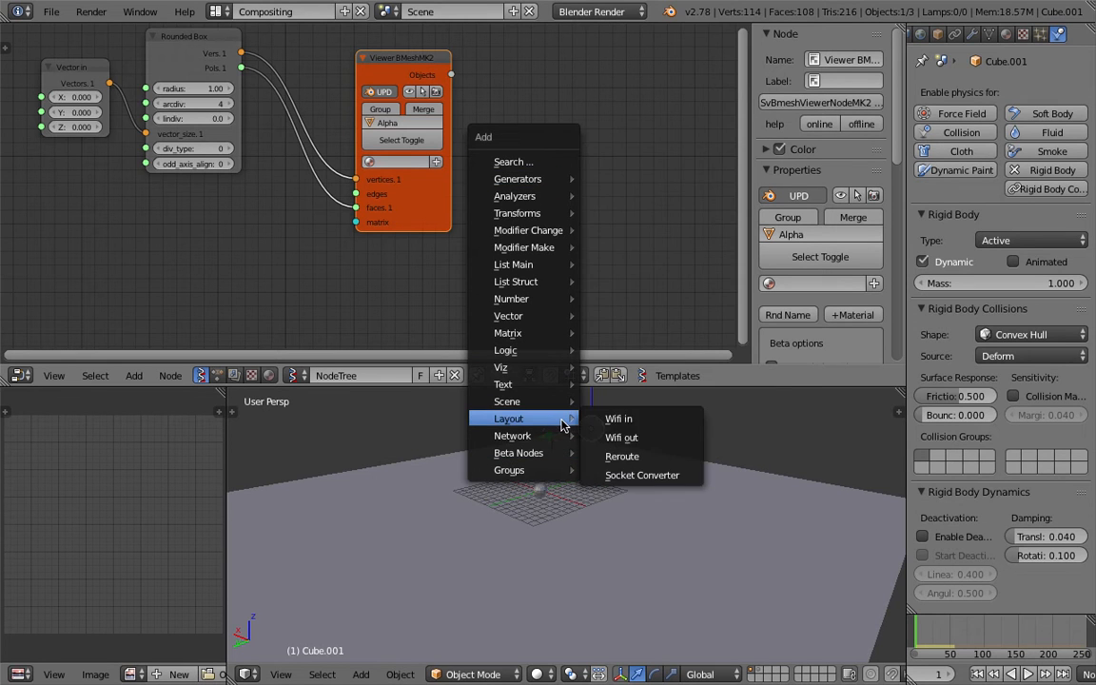
pyautogui.moveTo(561, 407)
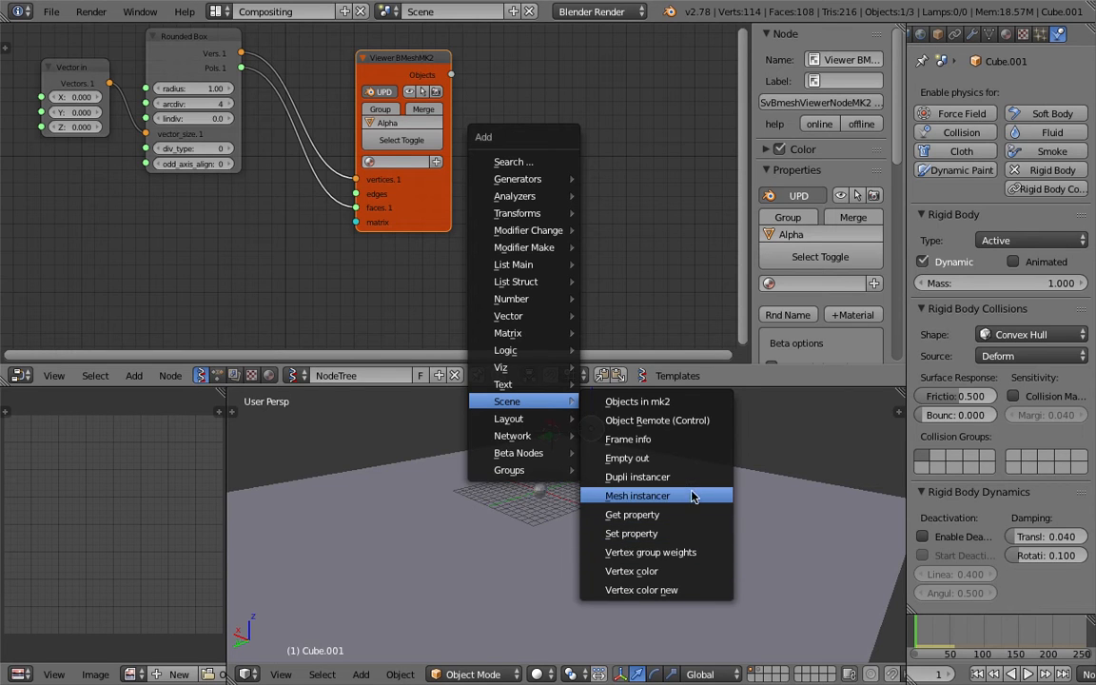
pyautogui.moveTo(550, 370)
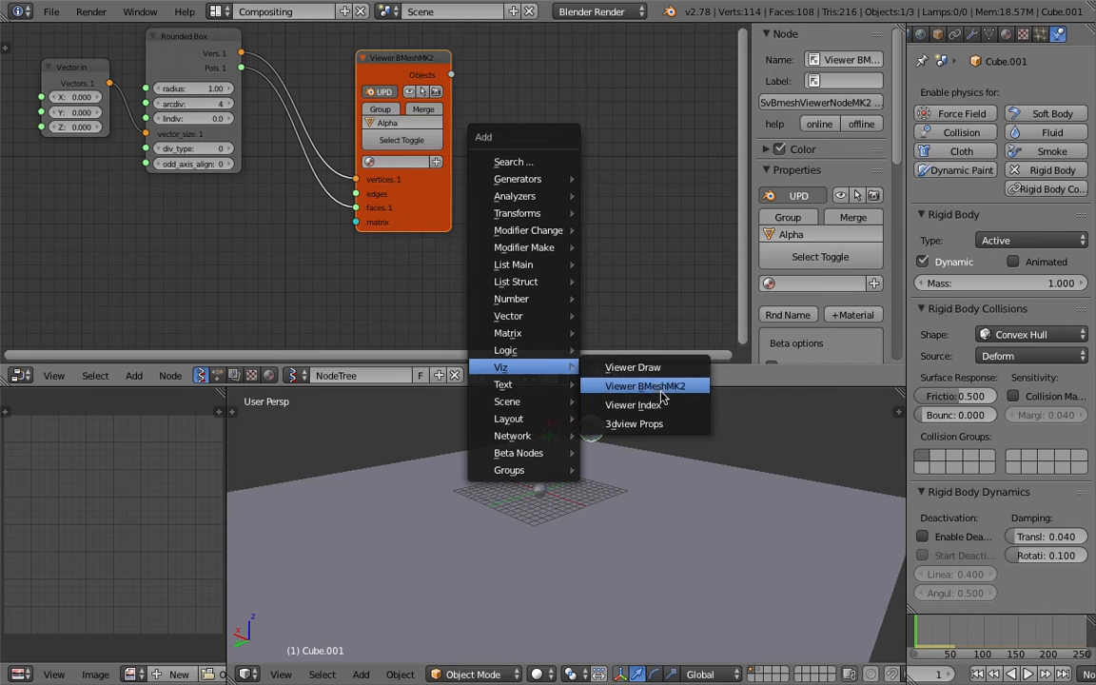
pyautogui.click(650, 424)
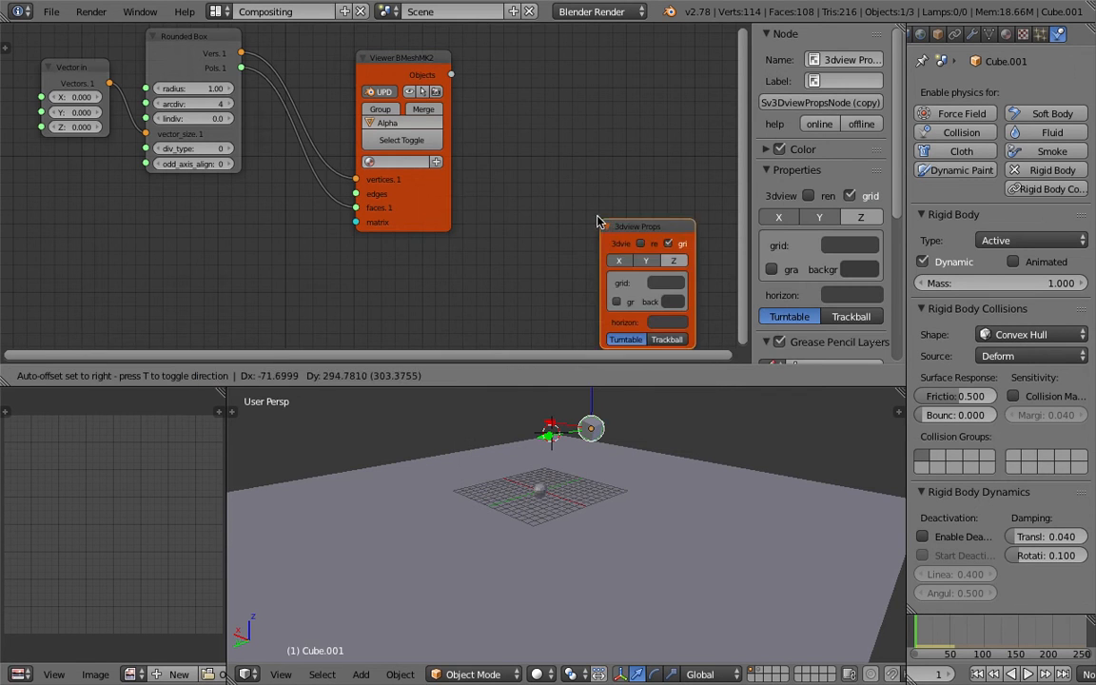
pyautogui.click(562, 171)
pyautogui.scroll(1, 586, 184)
pyautogui.moveTo(624, 173); pyautogui.dragTo(575, 166)
pyautogui.moveTo(601, 194); pyautogui.dragTo(572, 186, button='middle')
pyautogui.scroll(3, 620, 504)
pyautogui.moveTo(620, 504); pyautogui.dragTo(571, 507, button='middle')
pyautogui.moveTo(512, 222); pyautogui.dragTo(476, 229)
pyautogui.moveTo(624, 200); pyautogui.dragTo(678, 202)
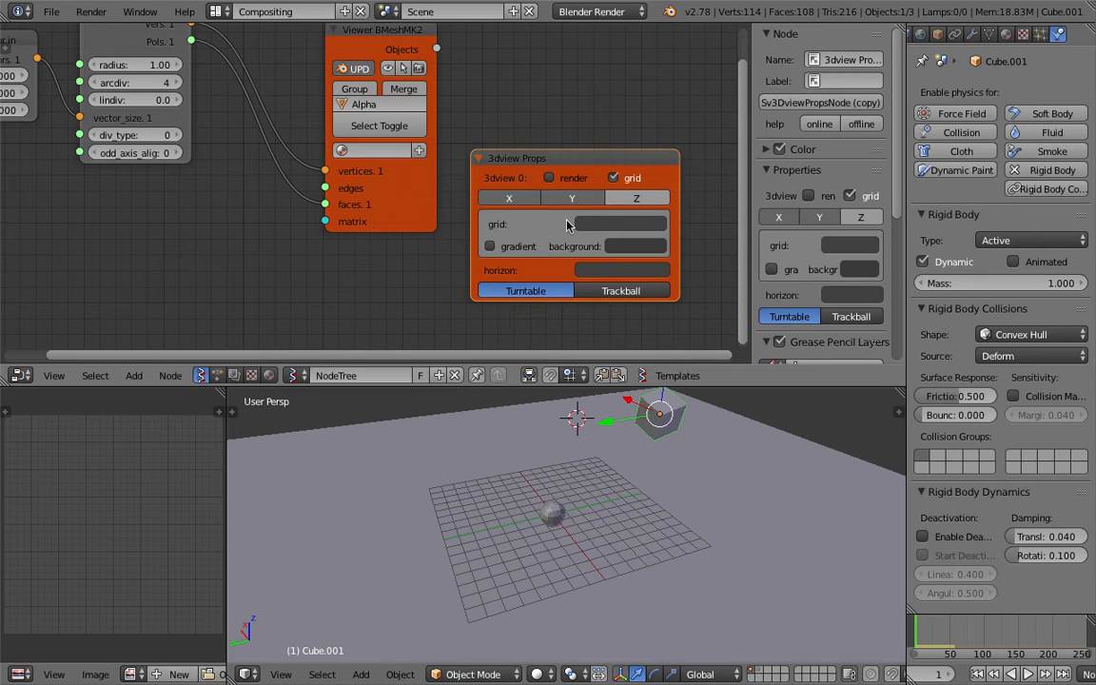
# Step: Hide the 3D view's grid and its X, Y and Z axis lines with the 3dview Props node
pyautogui.moveTo(562, 441); pyautogui.dragTo(549, 469, button='middle')
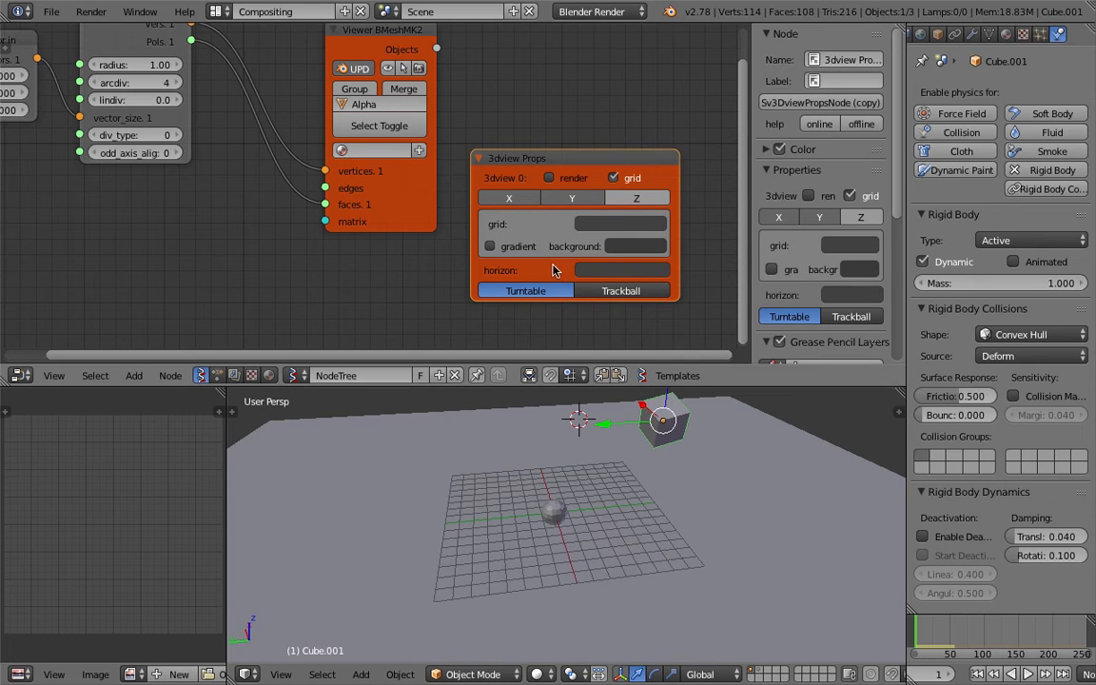
pyautogui.click(613, 179)
pyautogui.click(613, 179)
pyautogui.click(613, 179)
pyautogui.click(613, 179)
pyautogui.click(613, 179)
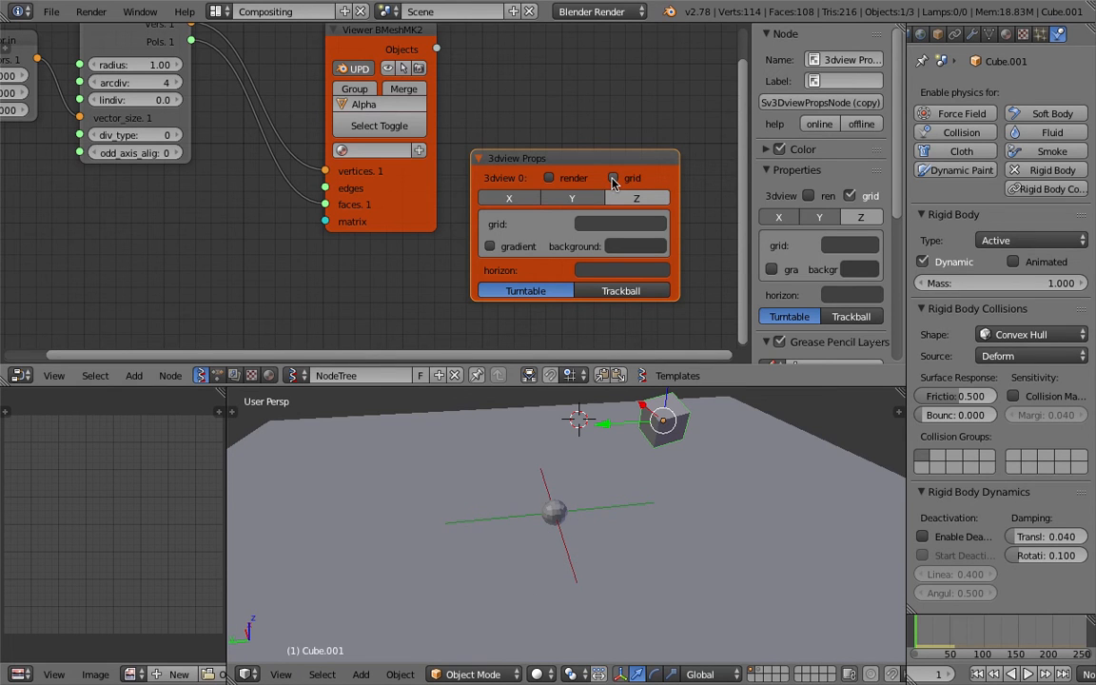
pyautogui.click(529, 202)
pyautogui.click(561, 201)
pyautogui.moveTo(601, 543); pyautogui.dragTo(664, 538, button='middle')
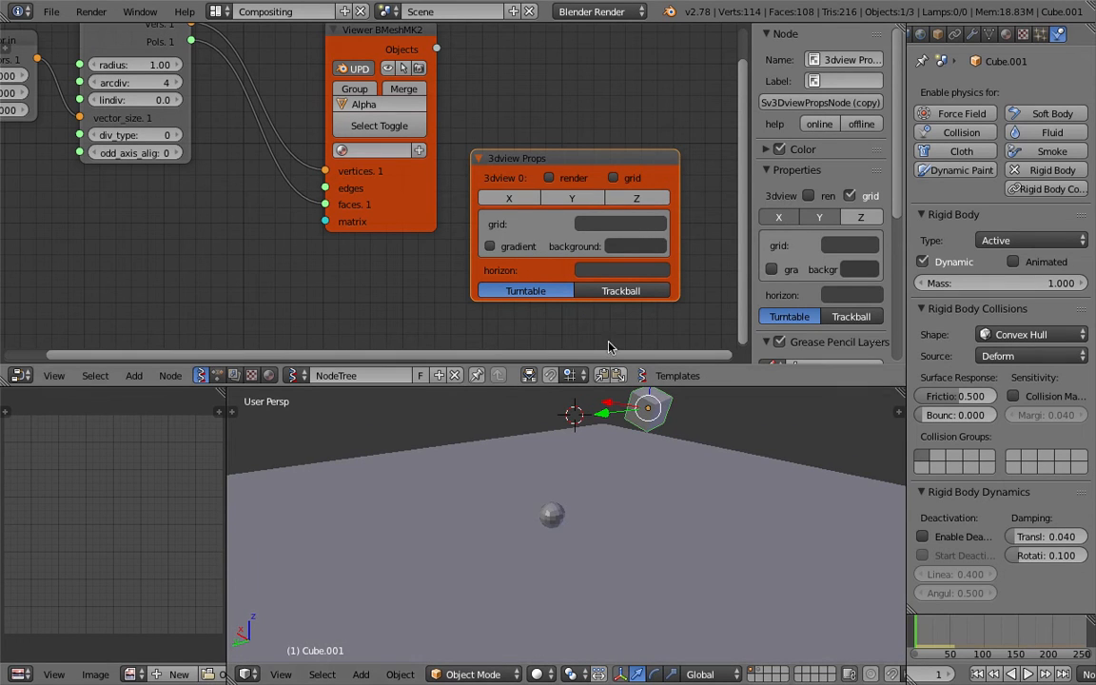
# Step: Show the grid briefly to set its colour to near white in the 3dview Props node, and hide it again
pyautogui.moveTo(621, 158); pyautogui.dragTo(634, 129)
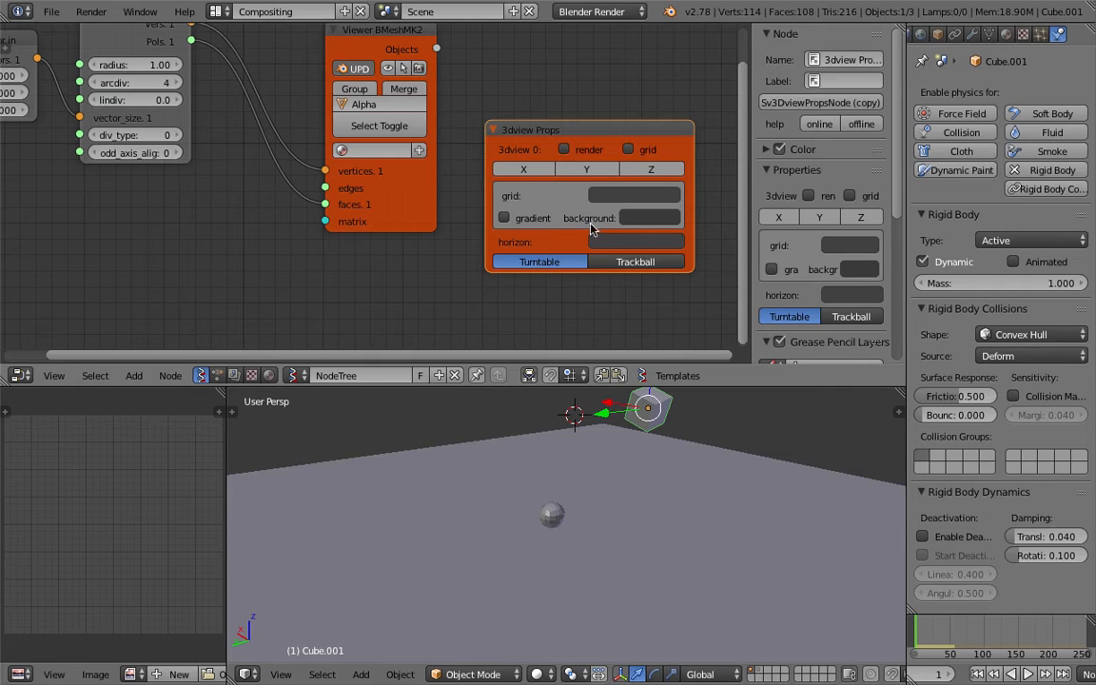
pyautogui.click(628, 150)
pyautogui.click(647, 195)
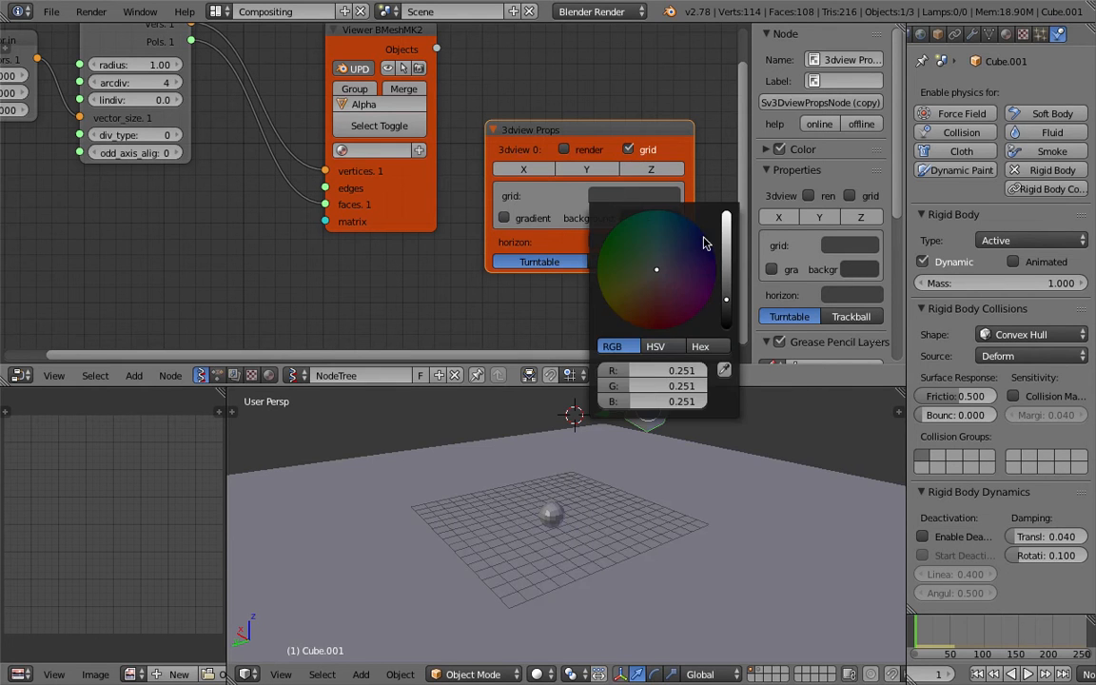
pyautogui.moveTo(726, 300); pyautogui.dragTo(727, 221)
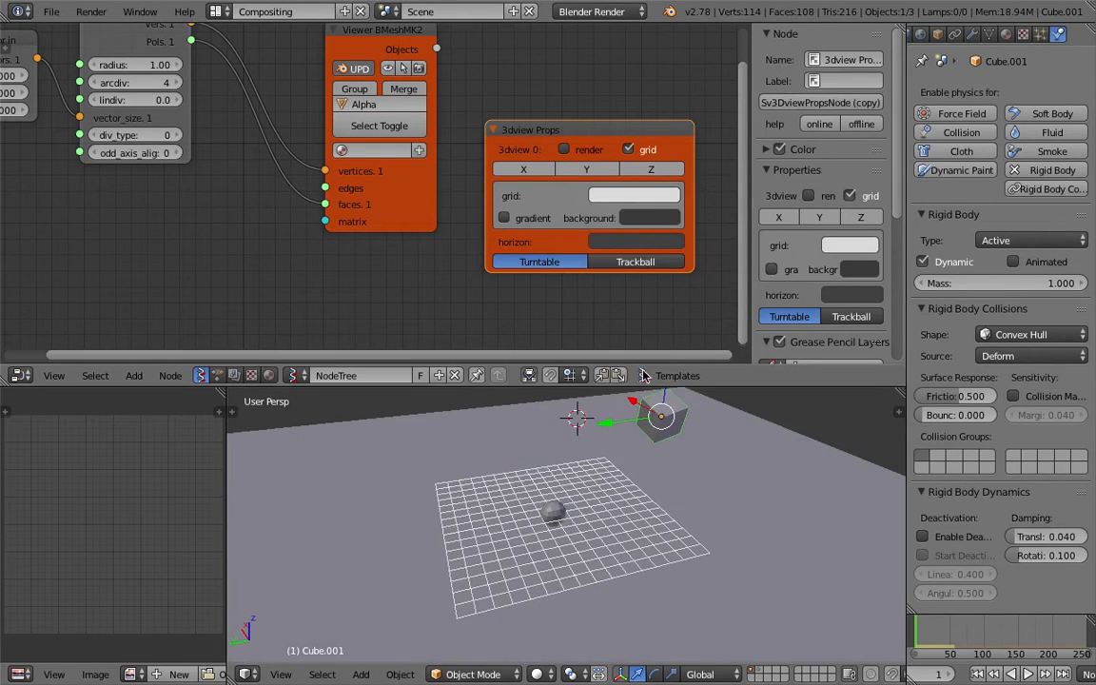
pyautogui.click(638, 152)
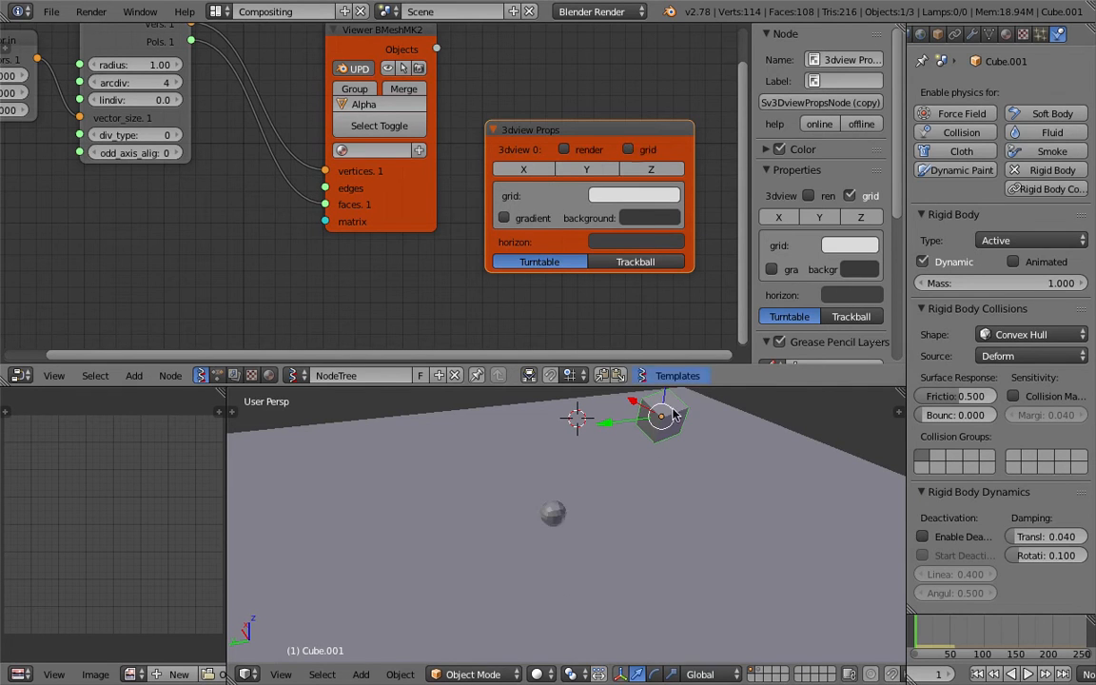
# Step: Set the 3D view background to a pale grey-green, R 0.608, G 0.698, B 0.624, in the 3dview Props node
pyautogui.click(640, 220)
pyautogui.scroll(5, 674, 262)
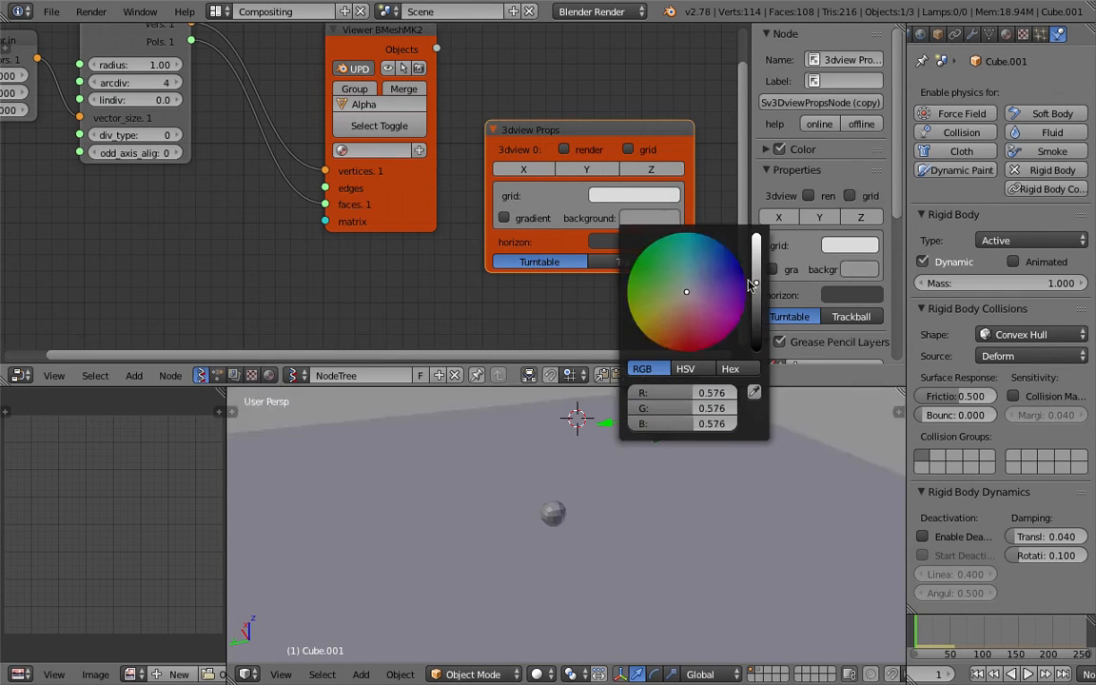
pyautogui.scroll(-3, 578, 504)
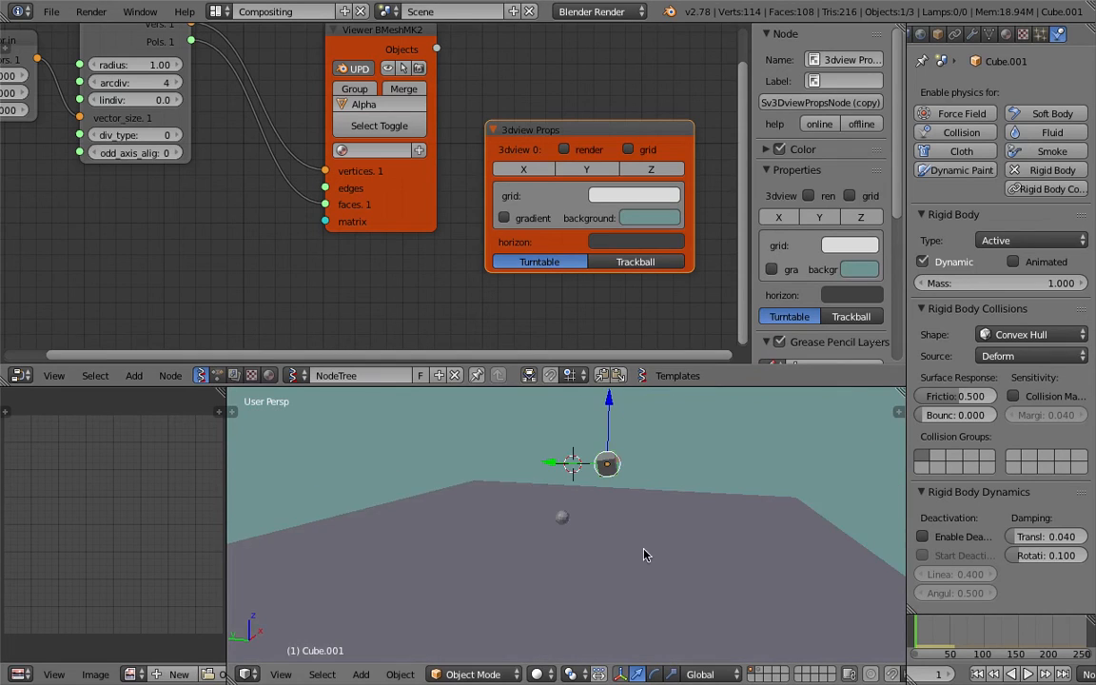
pyautogui.click(633, 218)
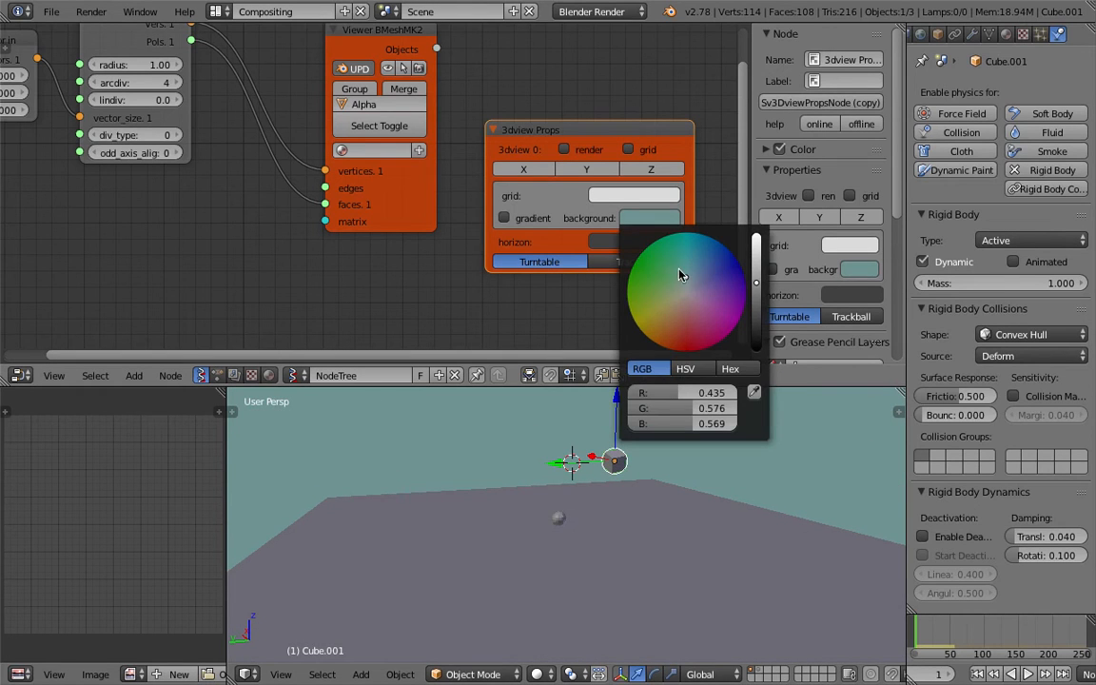
pyautogui.click(682, 291)
pyautogui.scroll(3, 682, 288)
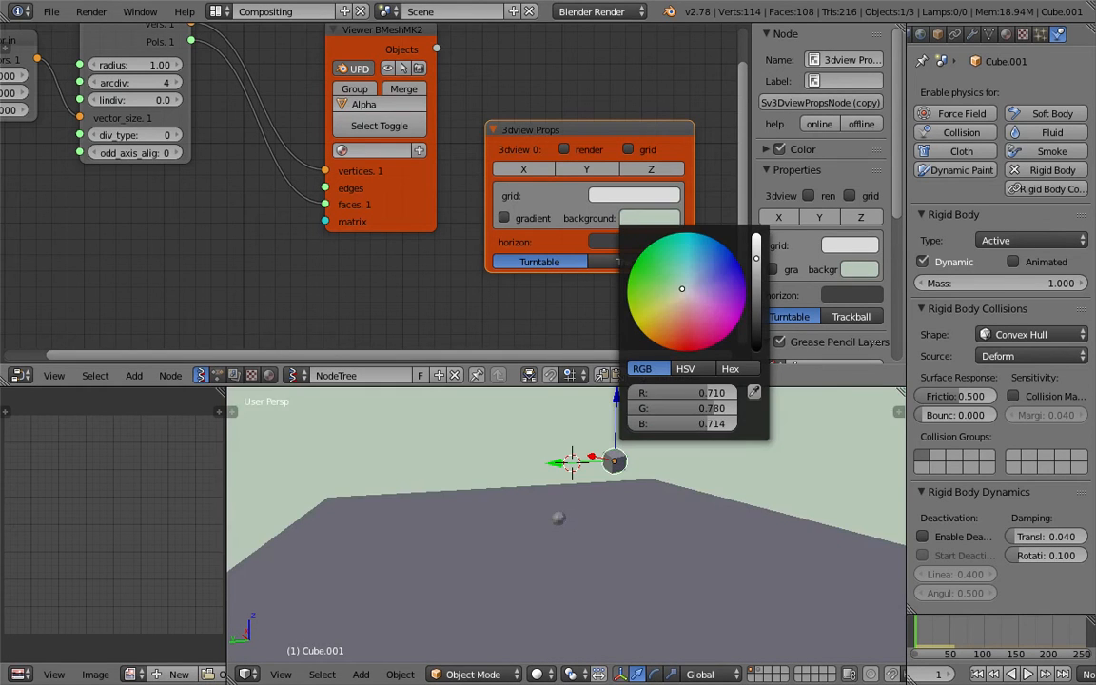
pyautogui.click(687, 284)
pyautogui.moveTo(756, 290); pyautogui.dragTo(756, 268)
pyautogui.moveTo(688, 285); pyautogui.dragTo(680, 286)
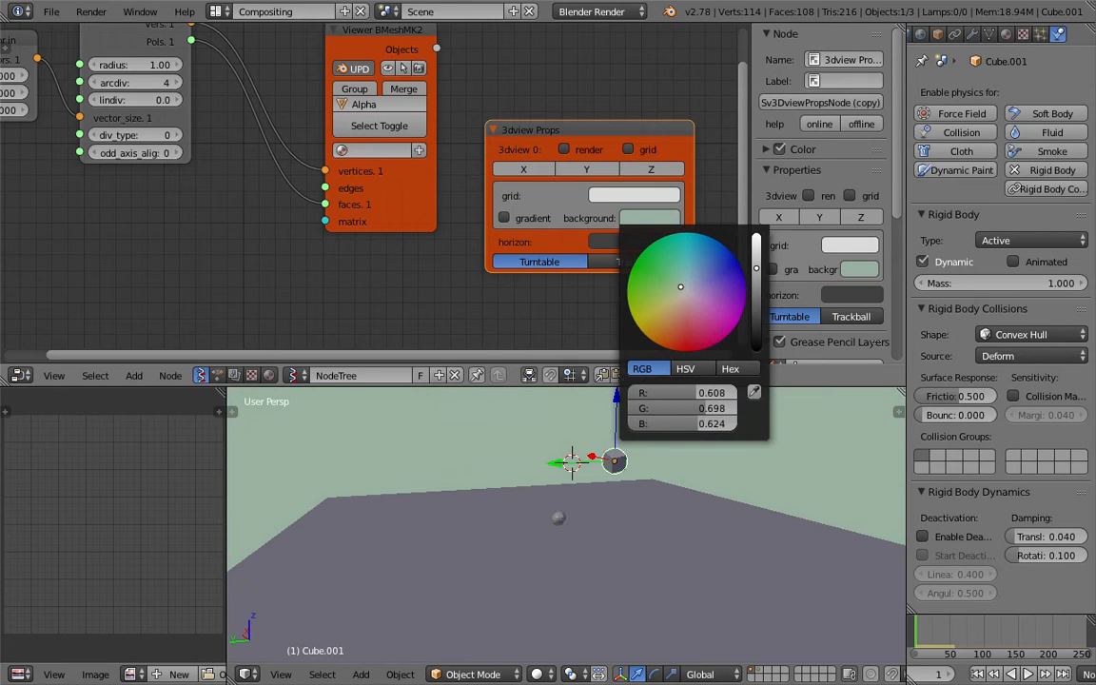
# Step: Move the 3dview Props node well away from the Rounded Box and Viewer BMeshMK2 nodes
pyautogui.scroll(-3, 558, 184)
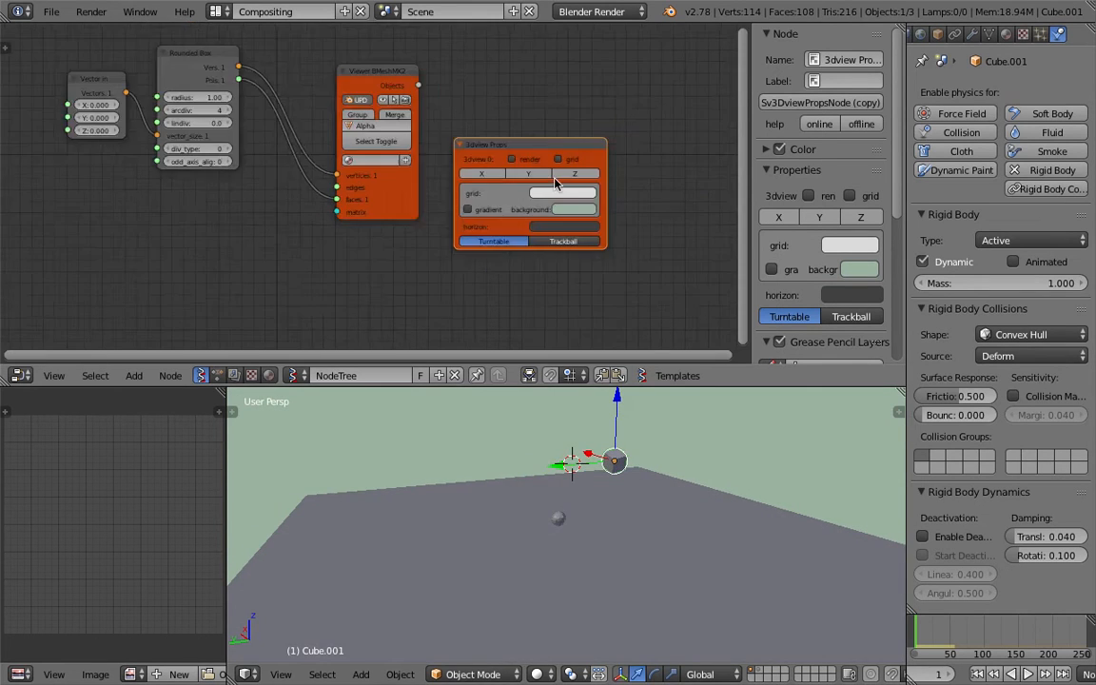
pyautogui.moveTo(499, 237); pyautogui.dragTo(484, 275, button='middle')
pyautogui.moveTo(503, 216); pyautogui.dragTo(627, 56)
pyautogui.scroll(4, 488, 196)
pyautogui.moveTo(450, 218); pyautogui.dragTo(546, 183, button='middle')
# Step: Select the small cube and the floor slab in turn to compare their rigid body settings, ending on the cube
pyautogui.moveTo(603, 422); pyautogui.dragTo(593, 455, button='middle')
pyautogui.scroll(4, 656, 442)
pyautogui.keyDown('shift'); pyautogui.moveTo(594, 455); pyautogui.dragTo(656, 476, button='middle'); pyautogui.keyUp('shift')
pyautogui.rightClick(661, 477)
pyautogui.rightClick(649, 476)
pyautogui.moveTo(661, 535); pyautogui.dragTo(668, 522, button='middle')
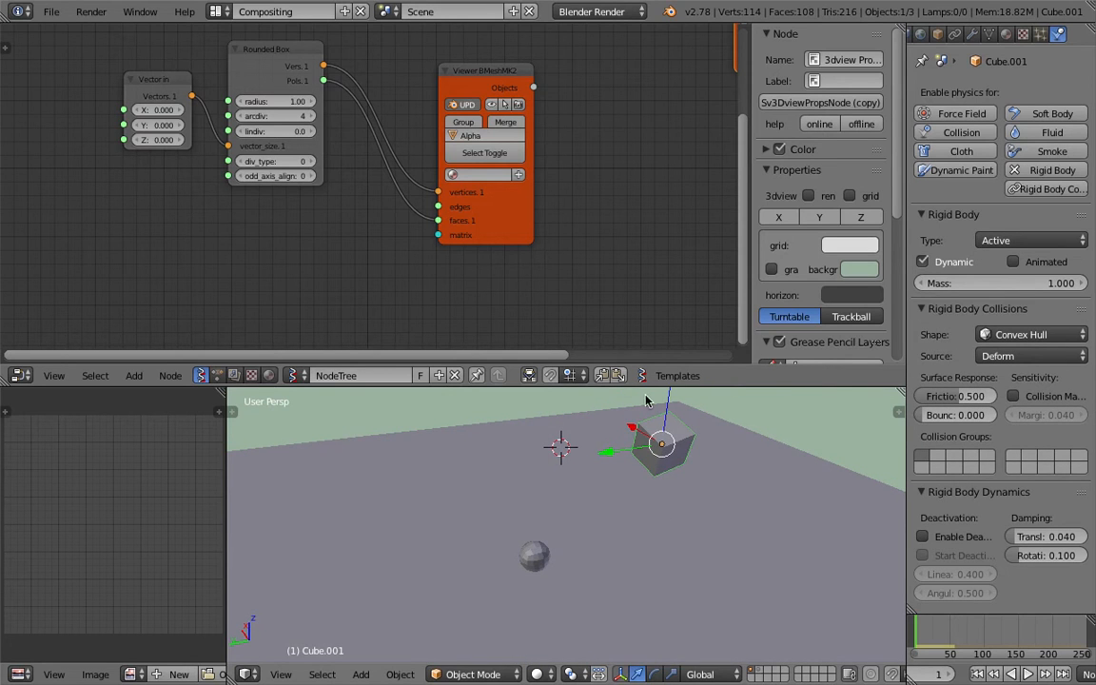
pyautogui.moveTo(604, 466); pyautogui.dragTo(677, 512, button='middle')
pyautogui.rightClick(677, 512)
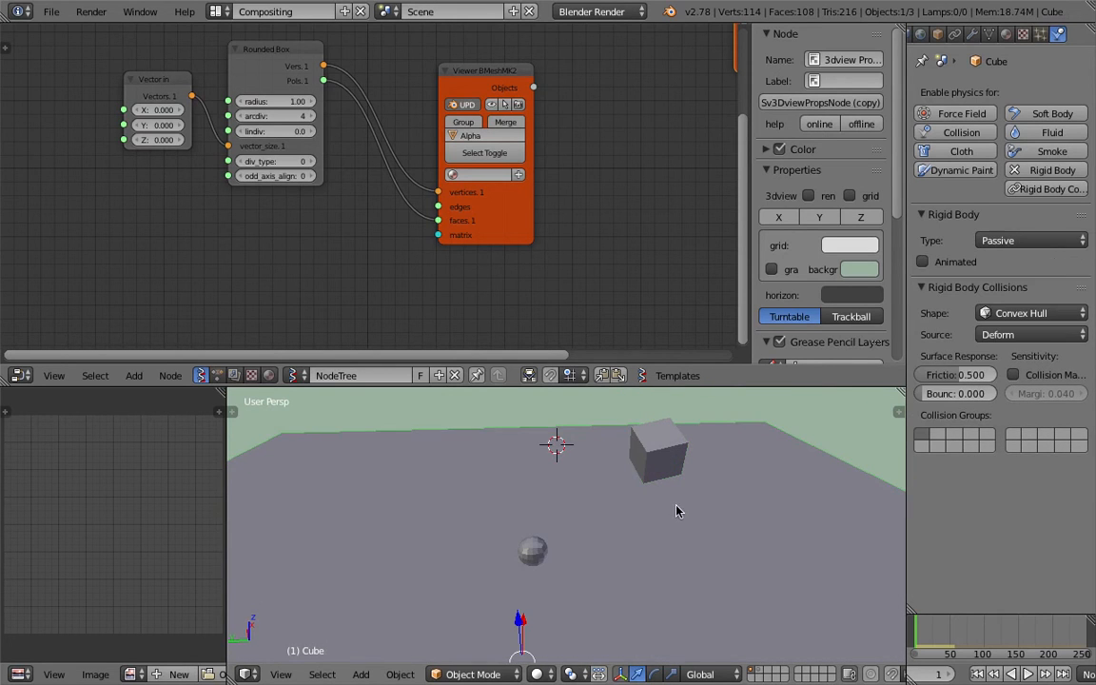
pyautogui.rightClick(645, 428)
pyautogui.scroll(-3, 621, 491)
pyautogui.scroll(3, 622, 505)
pyautogui.moveTo(622, 490); pyautogui.dragTo(692, 465, button='middle')
pyautogui.rightClick(635, 482)
pyautogui.rightClick(657, 447)
pyautogui.rightClick(691, 464)
pyautogui.rightClick(690, 463)
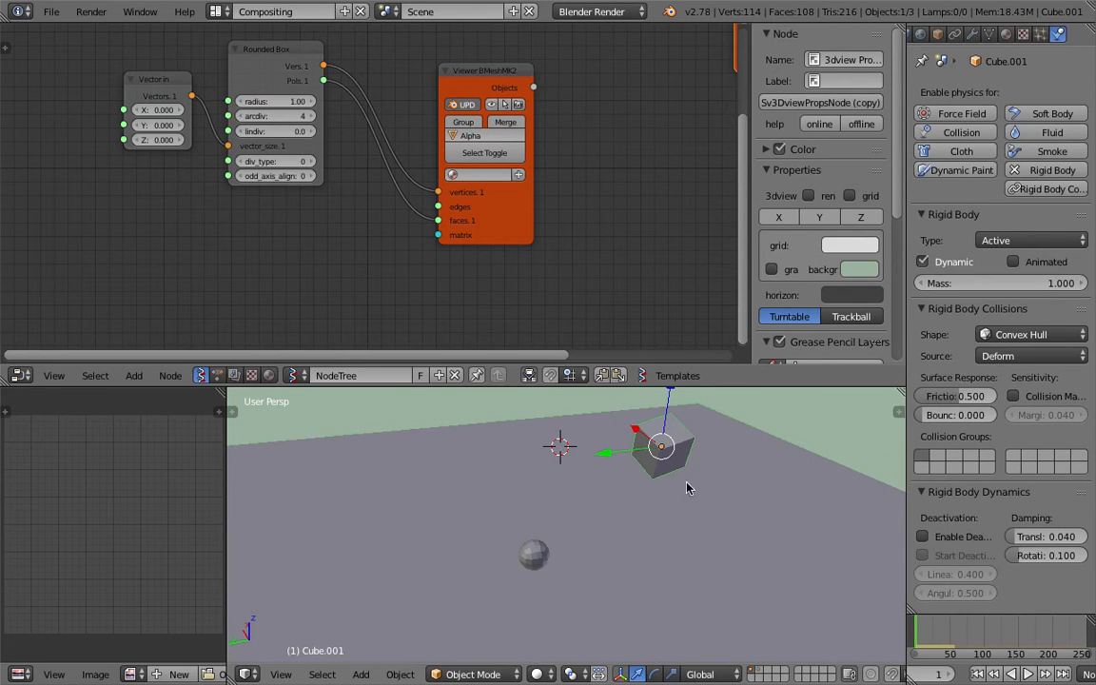
# Step: Examine the small cube's object properties for its group membership
pyautogui.click(937, 34)
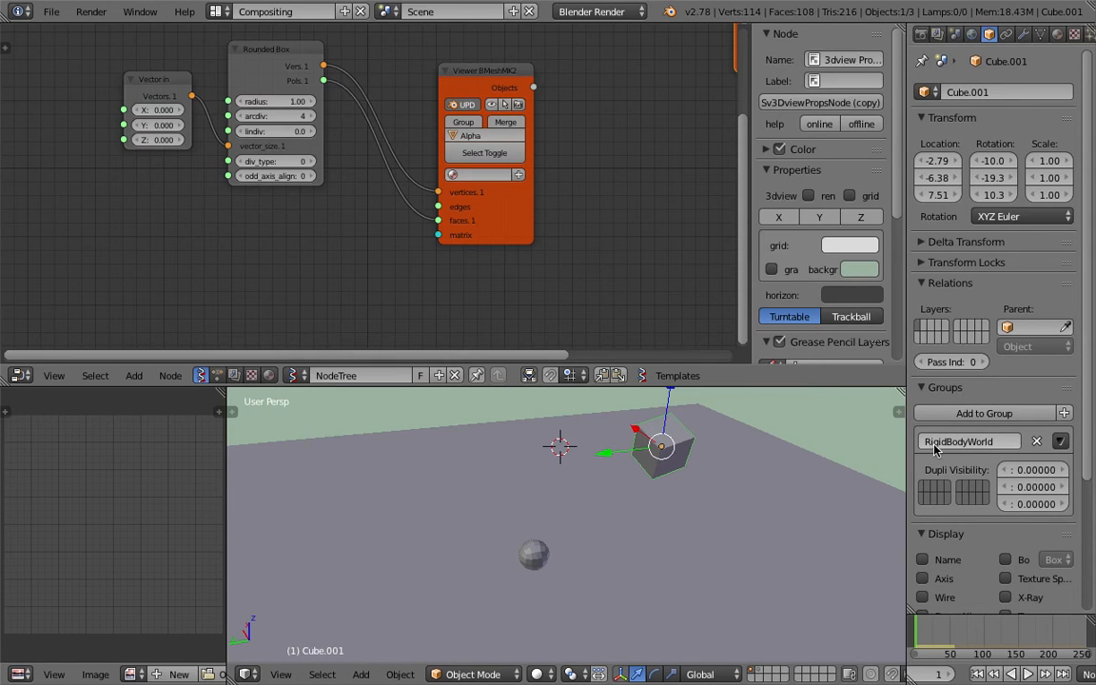
pyautogui.moveTo(696, 454); pyautogui.dragTo(686, 452, button='middle')
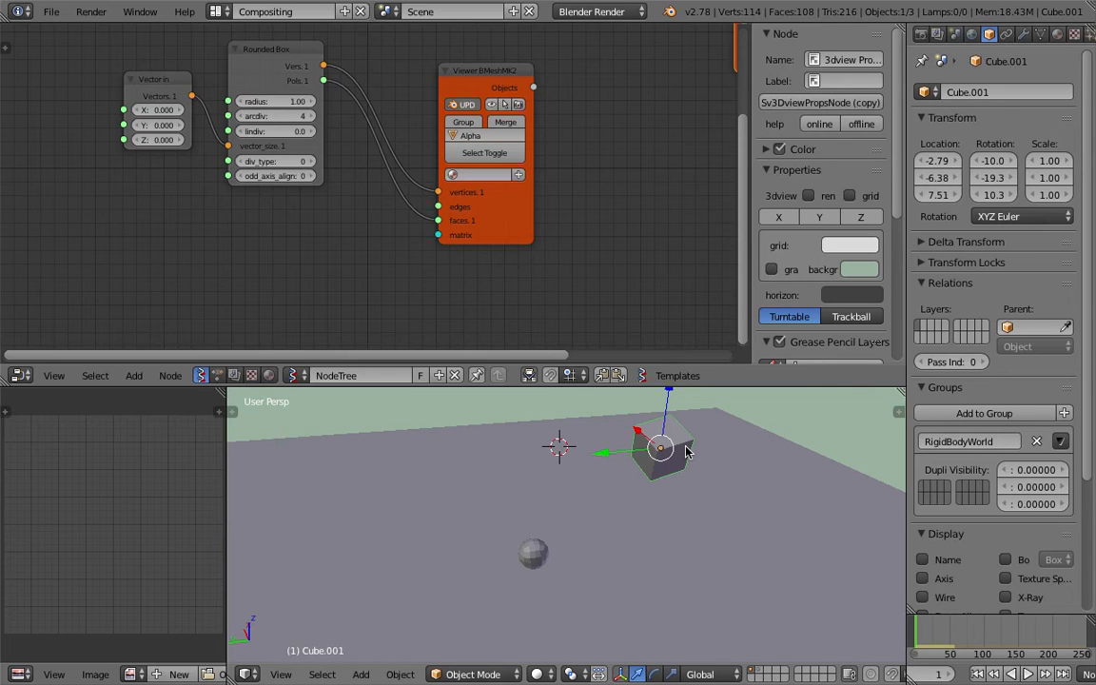
pyautogui.moveTo(699, 586); pyautogui.dragTo(691, 482, button='middle')
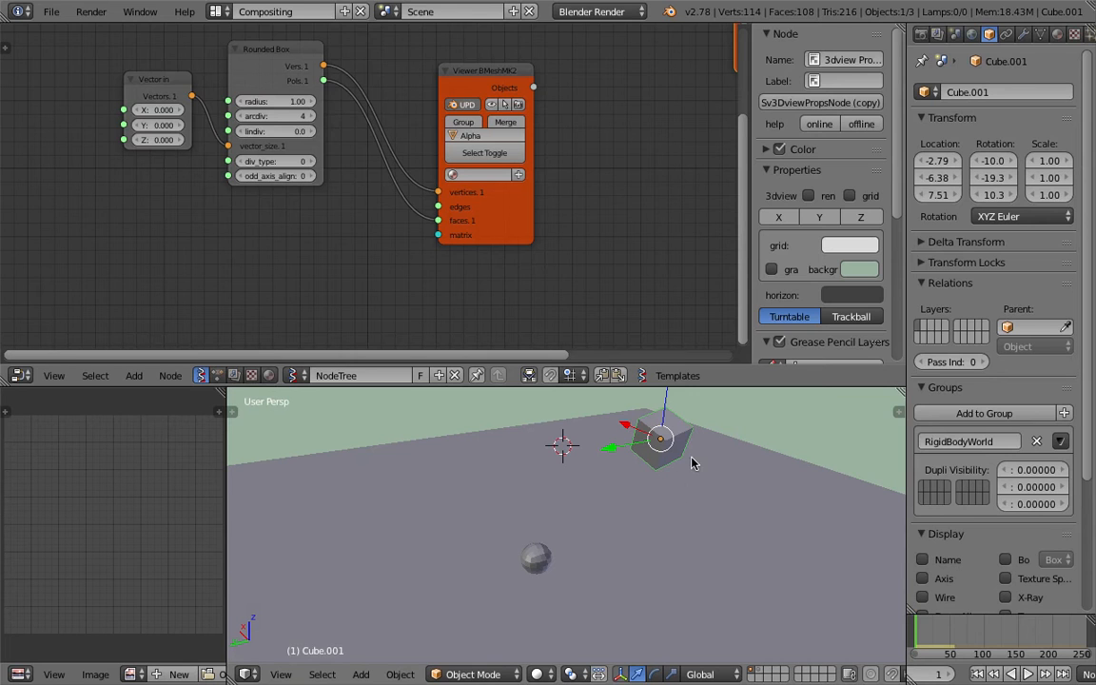
pyautogui.moveTo(748, 455); pyautogui.dragTo(731, 473, button='middle')
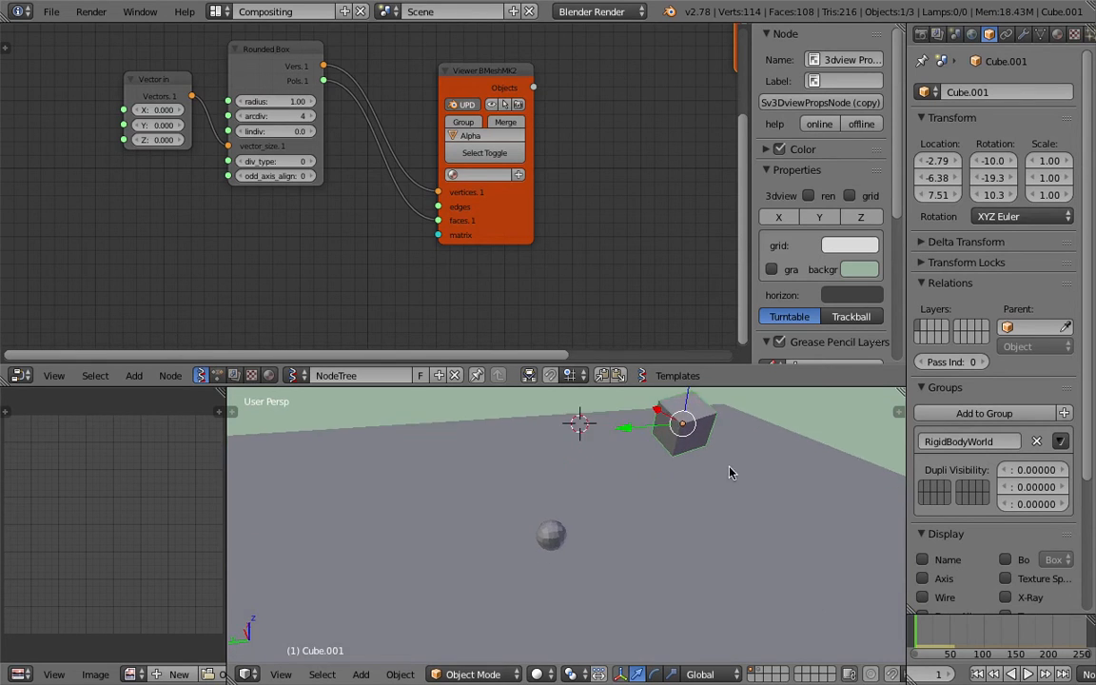
# Step: Compare the Sverchok-generated sphere's group membership with the small cube's, and save the file
pyautogui.rightClick(556, 538)
pyautogui.moveTo(465, 477); pyautogui.dragTo(582, 477, button='middle')
pyautogui.hotkey('ctrl', 's')
pyautogui.click(577, 517)
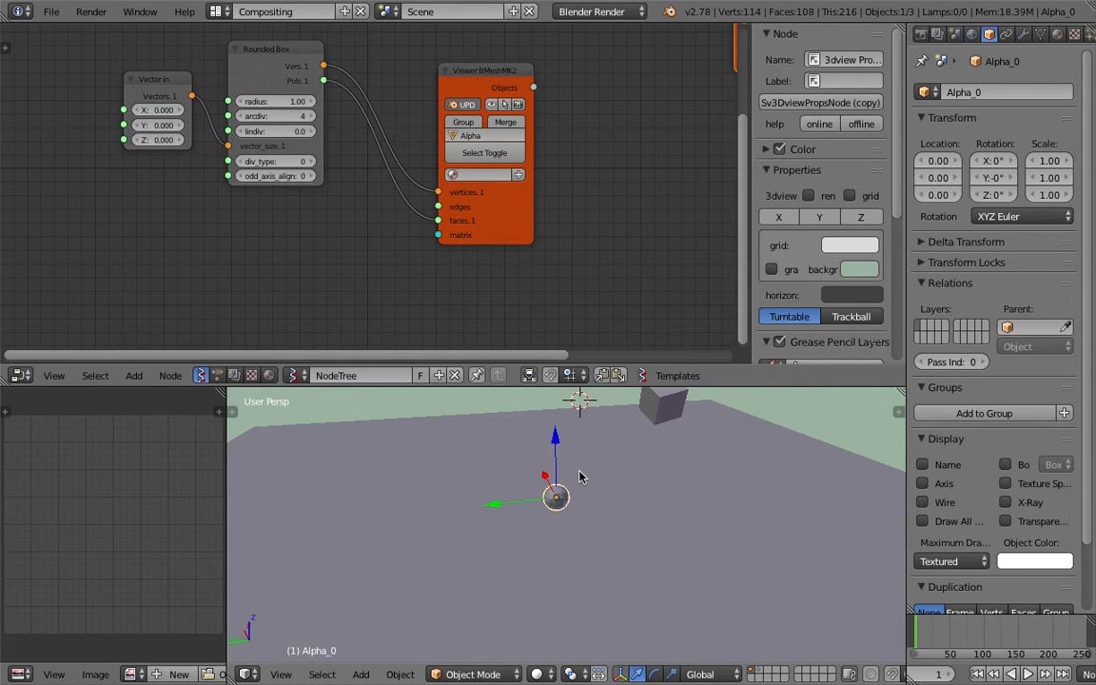
pyautogui.rightClick(663, 402)
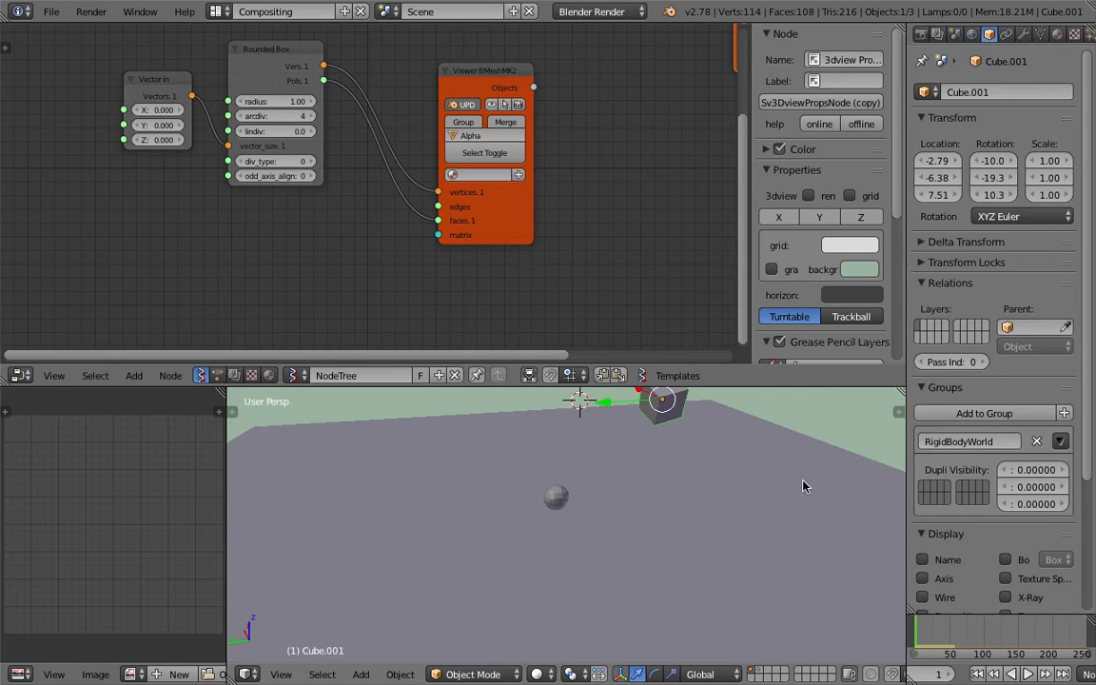
pyautogui.moveTo(644, 492); pyautogui.dragTo(712, 496, button='middle')
pyautogui.hotkey('ctrl', 's')
pyautogui.click(712, 496)
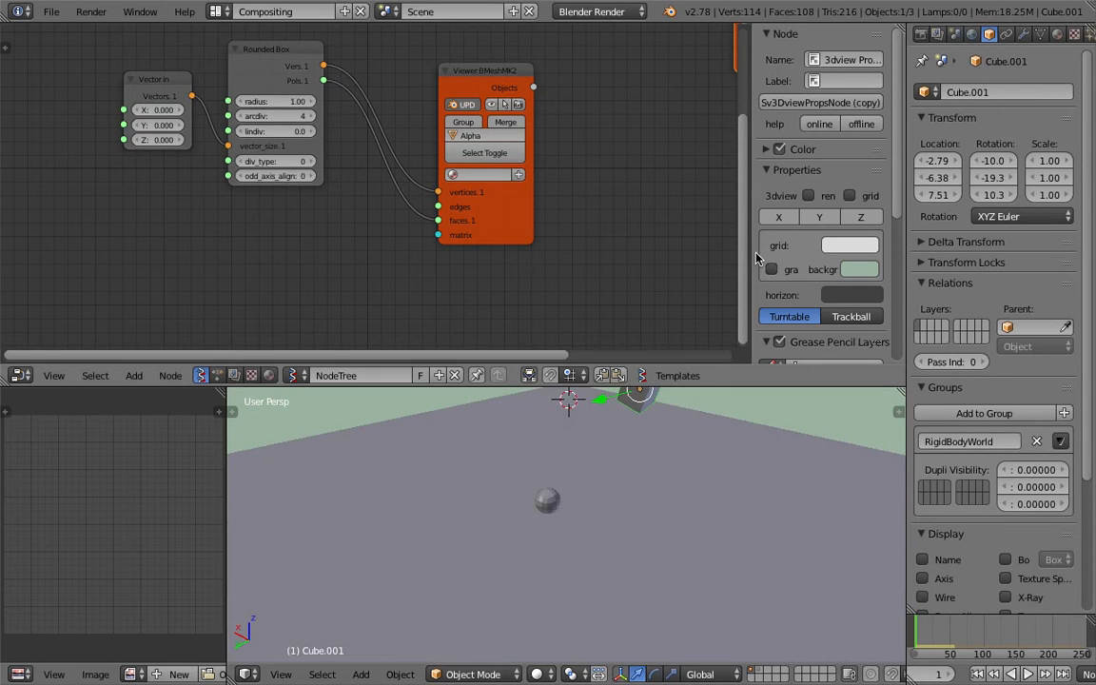
# Step: Hide the node editor's sidebar, split the editor in two and create a new Animation Nodes tree in the second one
pyautogui.press('n')
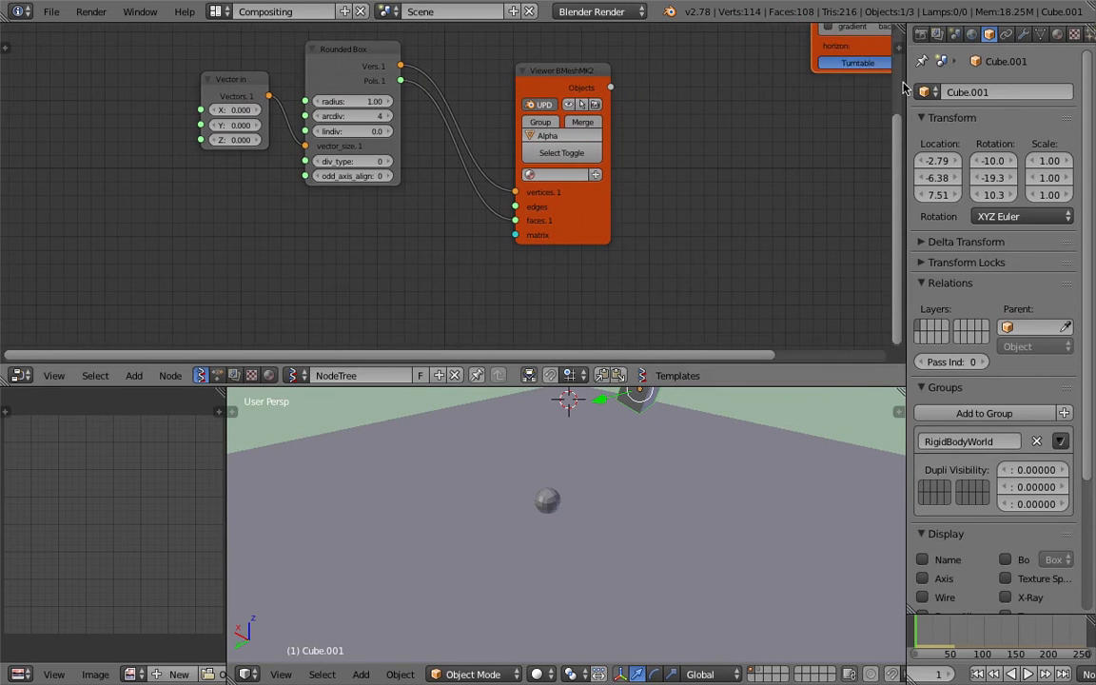
pyautogui.moveTo(902, 28); pyautogui.dragTo(587, 191)
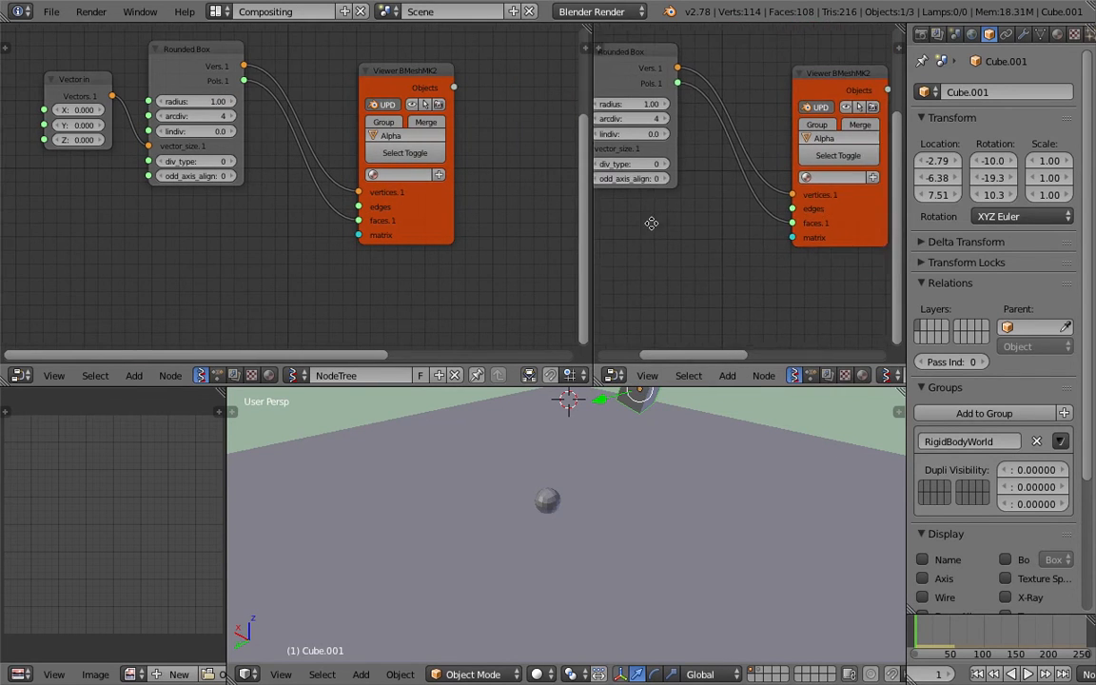
pyautogui.moveTo(595, 232); pyautogui.dragTo(489, 225)
pyautogui.click(707, 375)
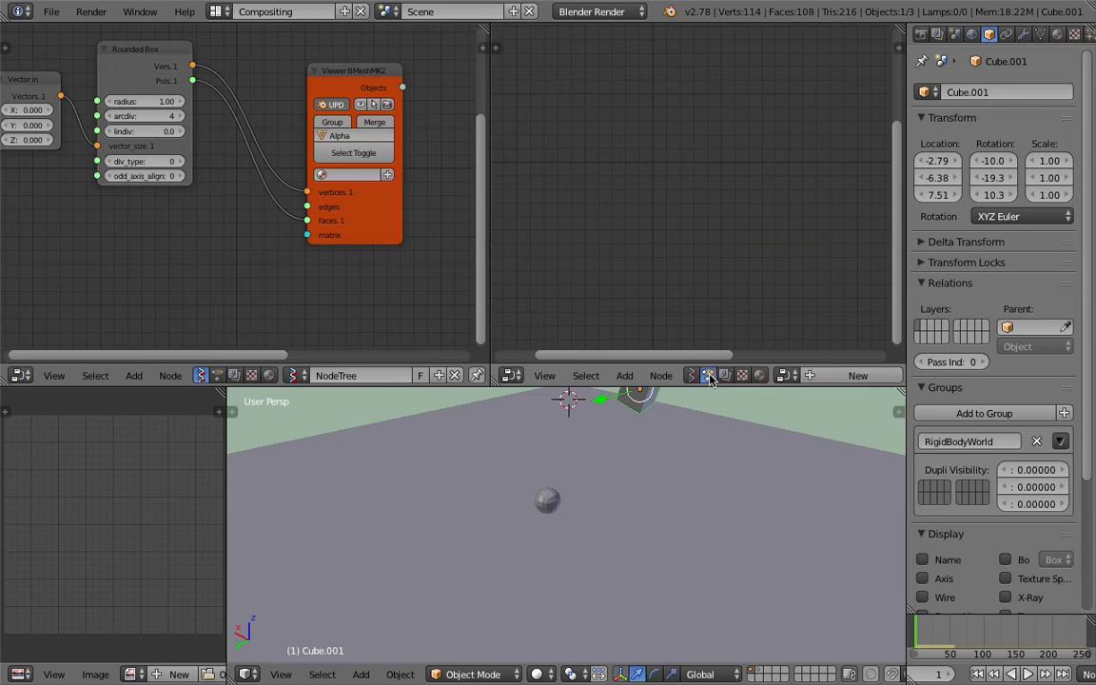
pyautogui.click(859, 375)
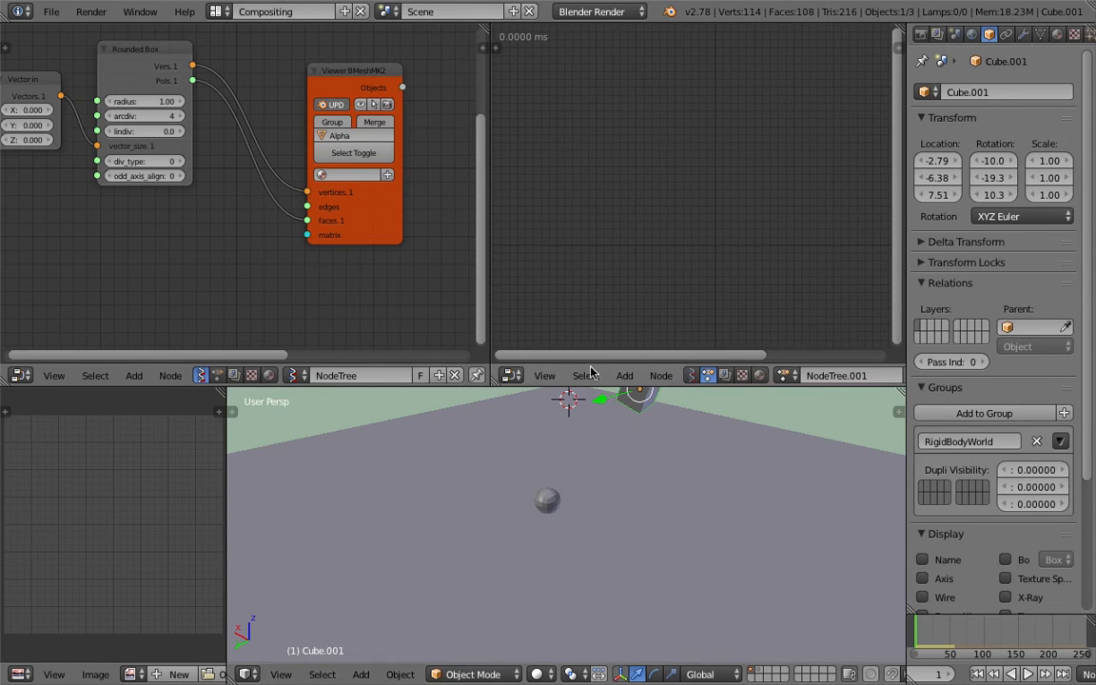
# Step: Move the Viewer BMeshMK2 node slightly closer to the Rounded Box node
pyautogui.moveTo(529, 400); pyautogui.dragTo(517, 496, button='middle')
pyautogui.moveTo(387, 245); pyautogui.dragTo(386, 269, button='middle')
pyautogui.moveTo(340, 117); pyautogui.dragTo(313, 119)
pyautogui.scroll(2, 313, 119)
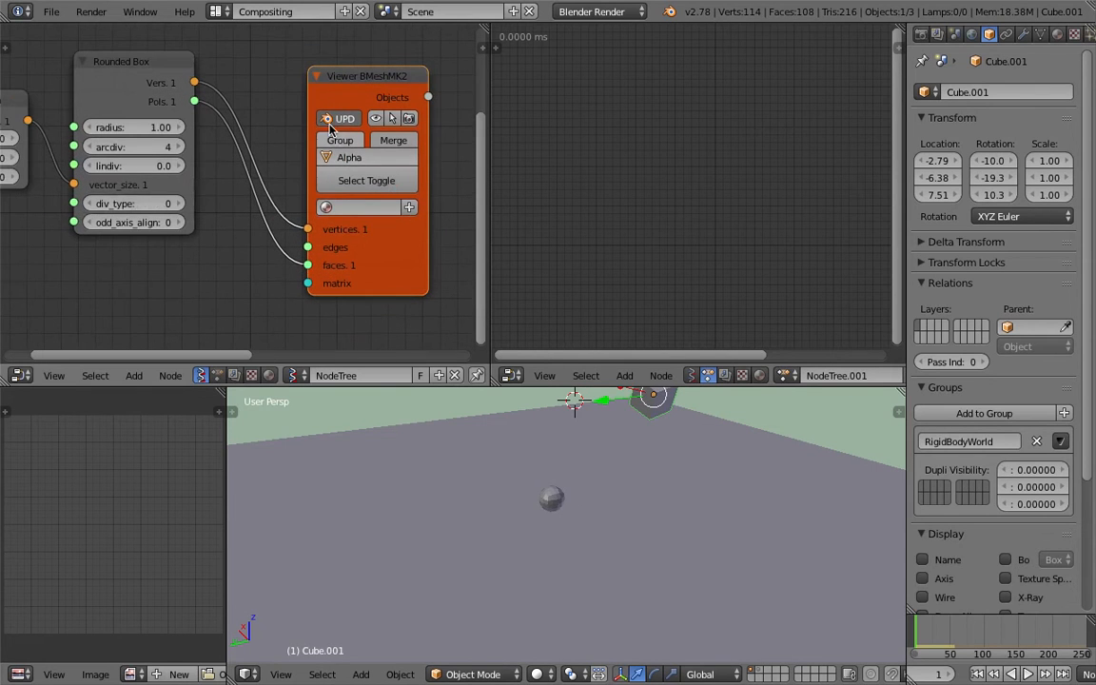
# Step: Play the animation with the Sverchok sphere selected to refresh its Alpha group membership, and save over the existing file
pyautogui.rightClick(552, 498)
pyautogui.moveTo(560, 484); pyautogui.dragTo(557, 497, button='middle')
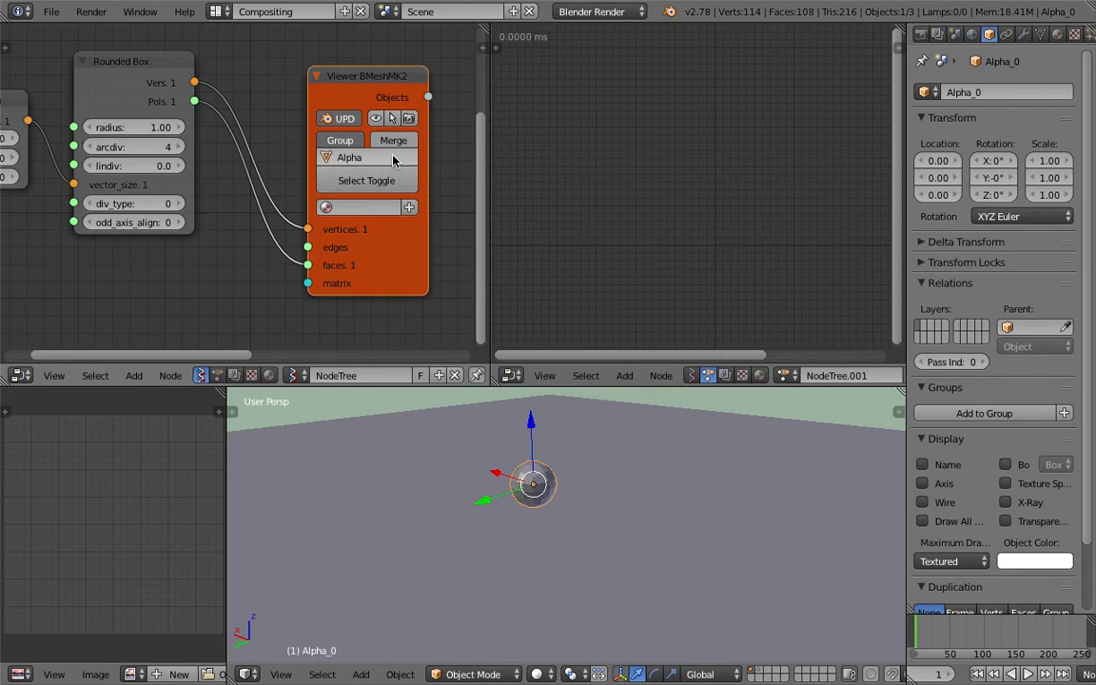
pyautogui.hotkey('alt', 'a')
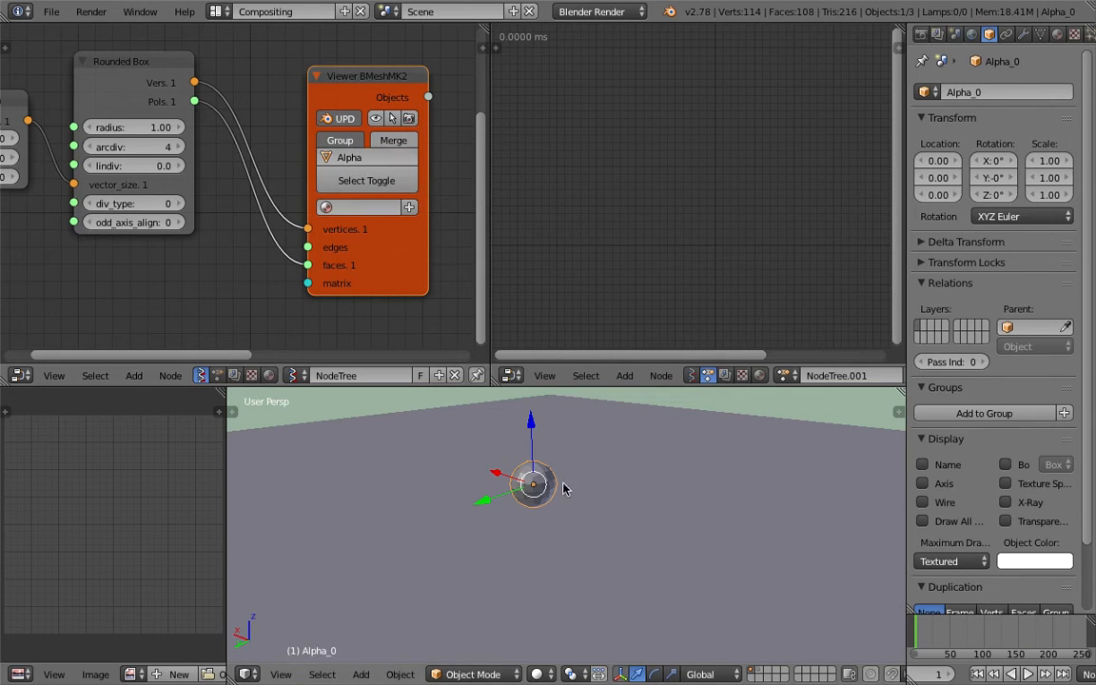
pyautogui.moveTo(615, 489); pyautogui.dragTo(603, 489, button='middle')
pyautogui.rightClick(541, 479)
pyautogui.rightClick(549, 479)
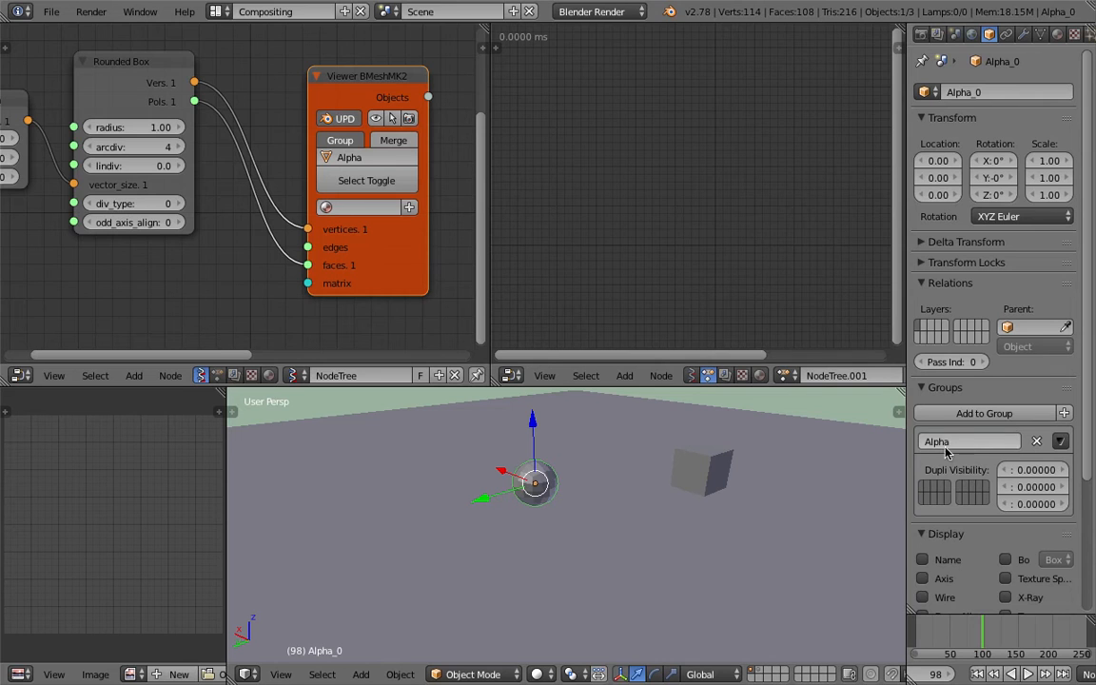
pyautogui.hotkey('ctrl', 's')
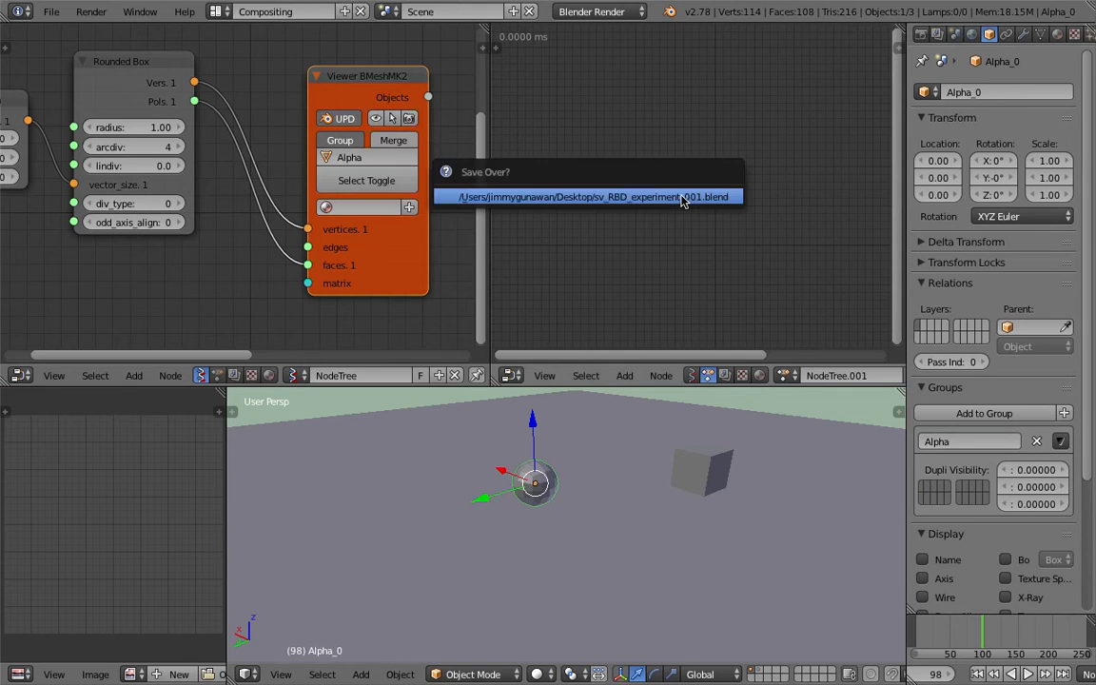
pyautogui.click(683, 200)
# Step: Add an Objects from Group node to the Animation Nodes tree and set its group to Alpha
pyautogui.hotkey('shift', 'a')
pyautogui.click(623, 191)
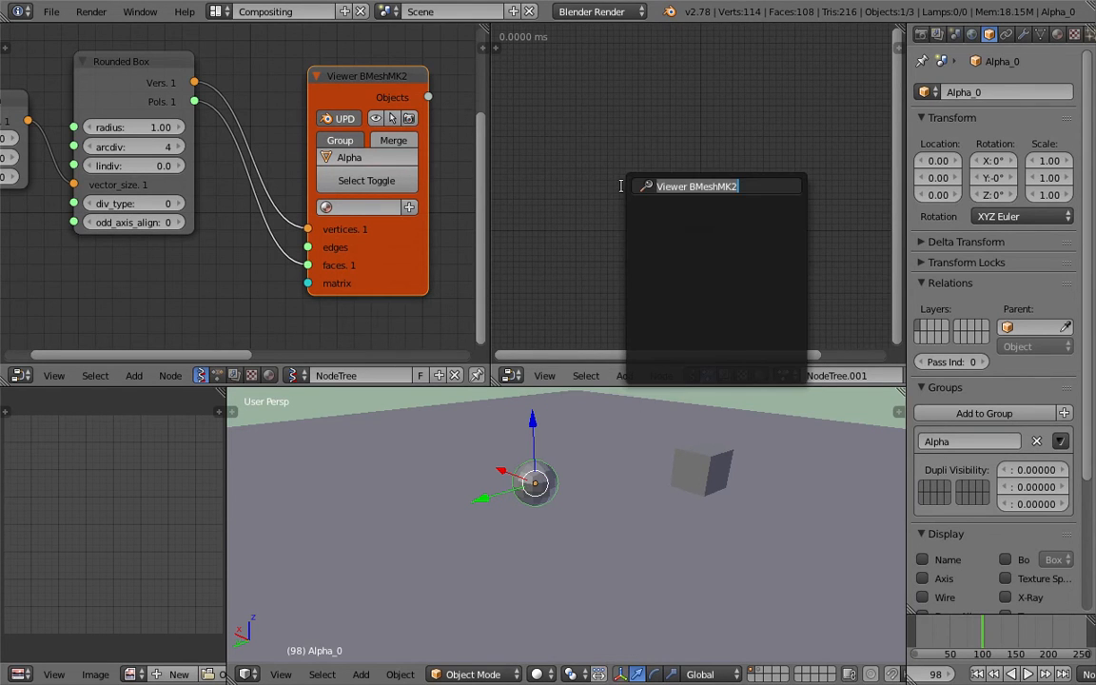
pyautogui.write('objects')
pyautogui.press('Down')
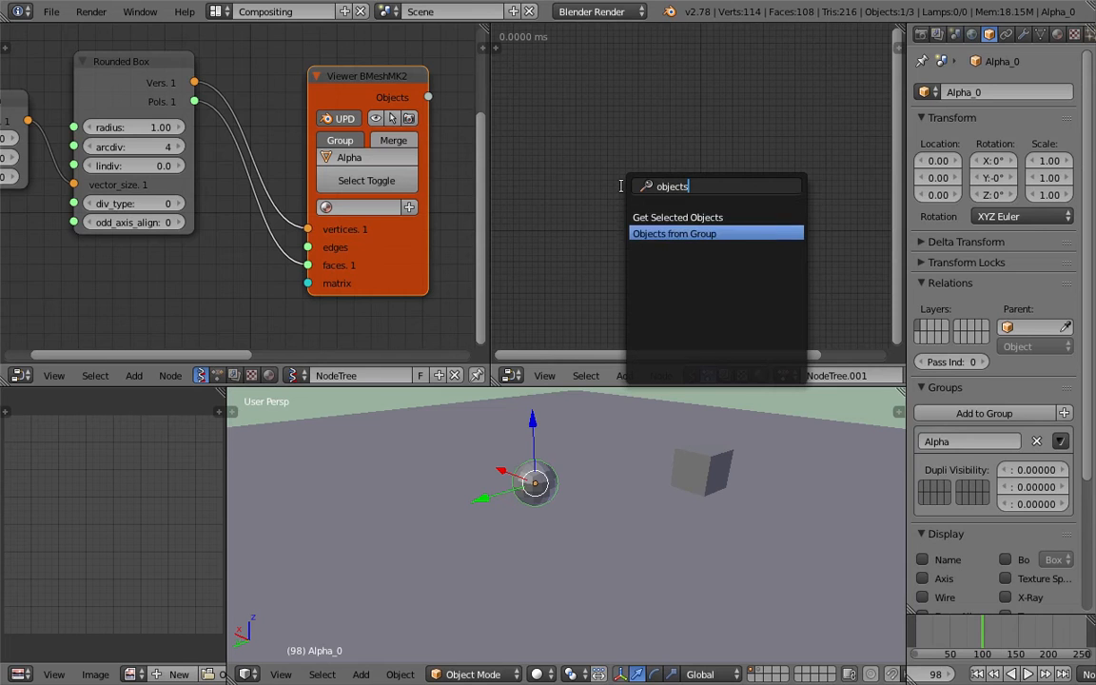
pyautogui.press('Return')
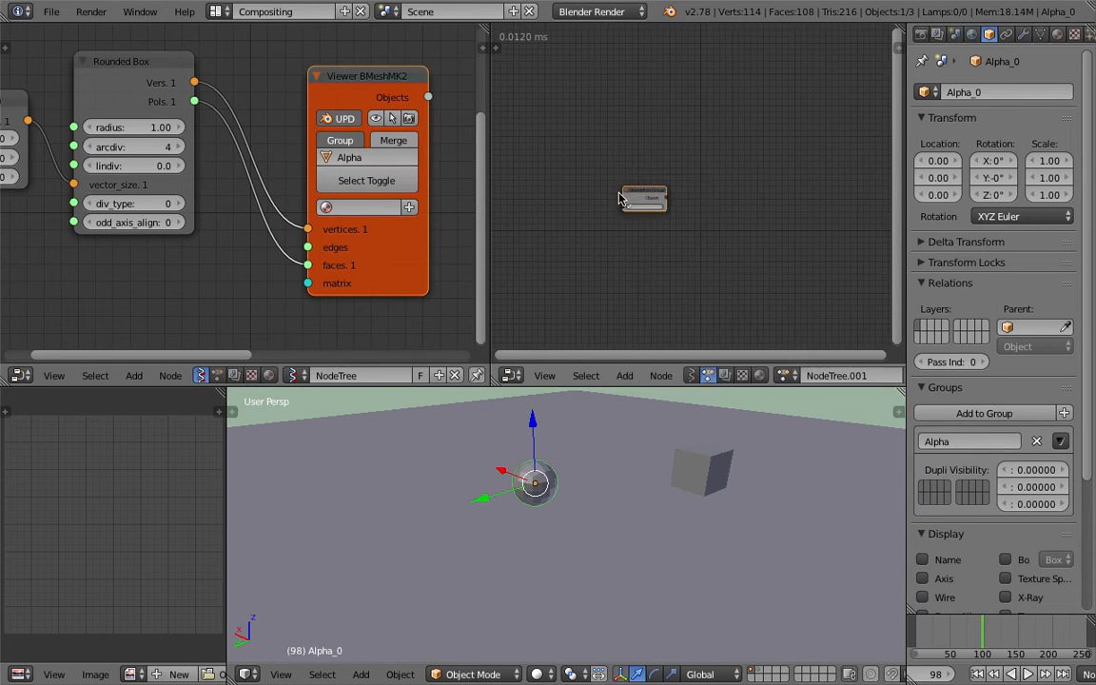
pyautogui.click(610, 219)
pyautogui.click(610, 222)
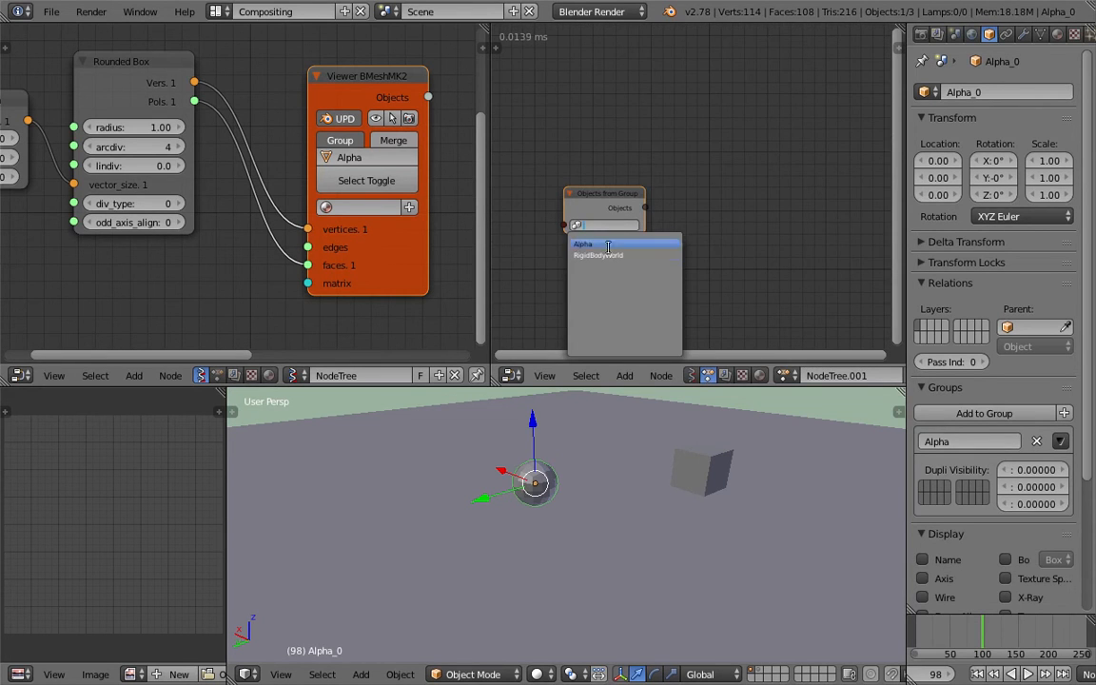
pyautogui.click(620, 244)
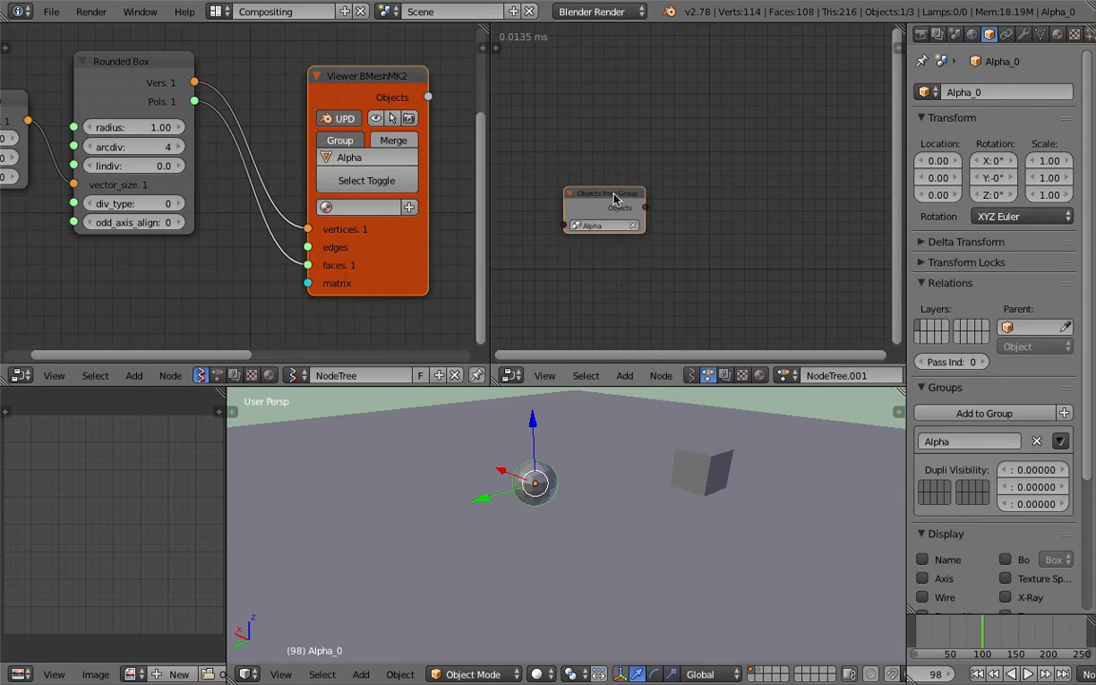
# Step: Adjust the Animation Nodes options in the node editor's tool shelf, and hide the shelf again
pyautogui.click(496, 47)
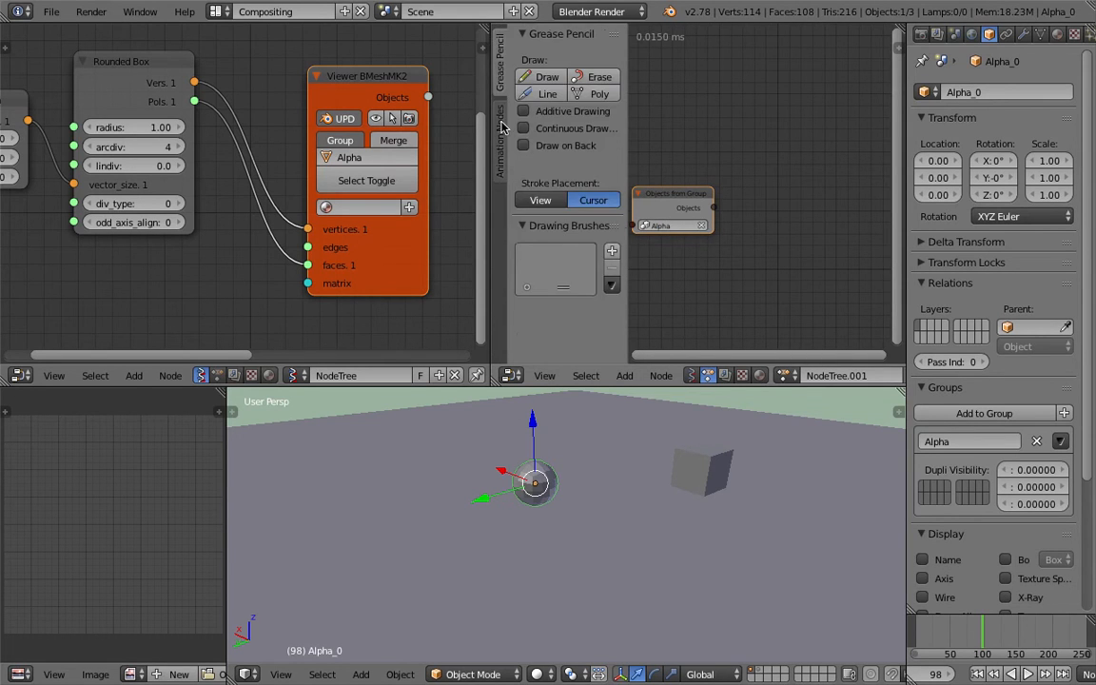
pyautogui.click(499, 143)
pyautogui.click(533, 63)
pyautogui.click(544, 82)
pyautogui.click(544, 101)
pyautogui.click(546, 119)
pyautogui.press('t')
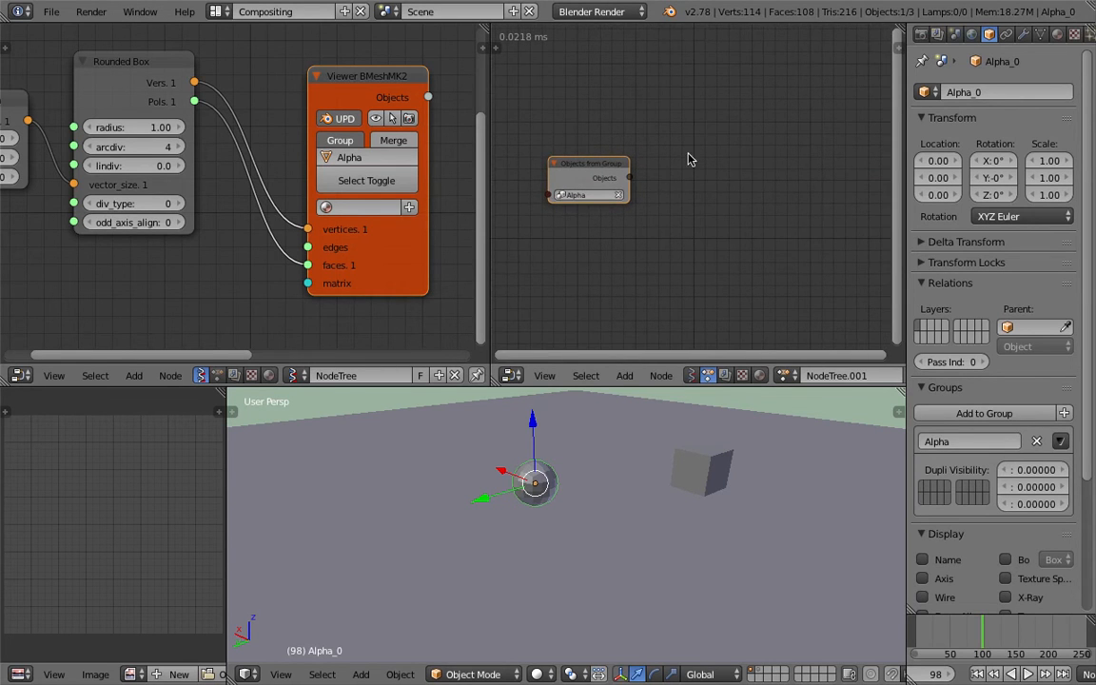
# Step: Reposition the Objects from Group node within the empty Animation Nodes tree
pyautogui.moveTo(591, 163); pyautogui.dragTo(578, 144)
pyautogui.scroll(2, 533, 157)
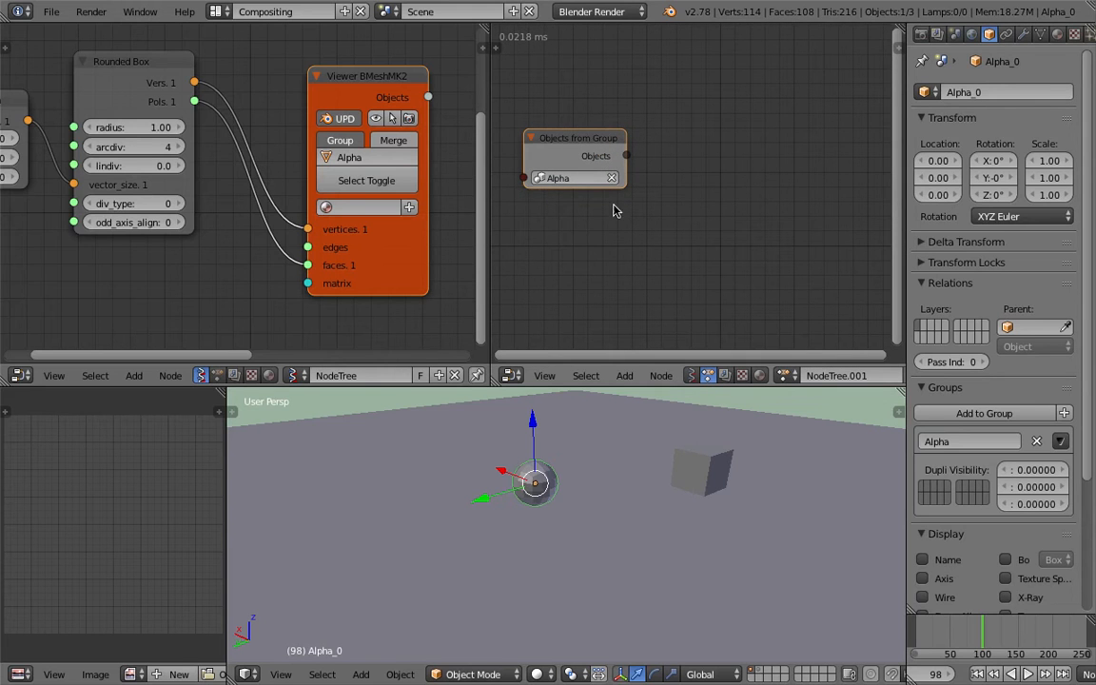
pyautogui.scroll(-1, 205, 182)
pyautogui.moveTo(209, 195); pyautogui.dragTo(246, 200, button='middle')
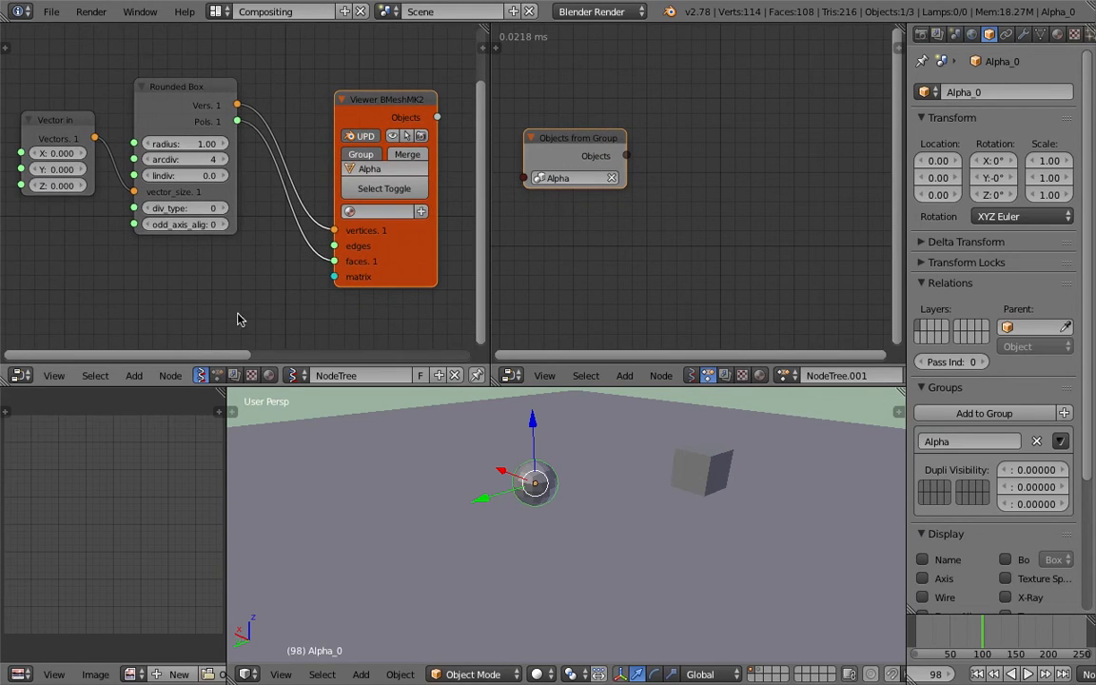
pyautogui.moveTo(565, 129); pyautogui.dragTo(596, 146)
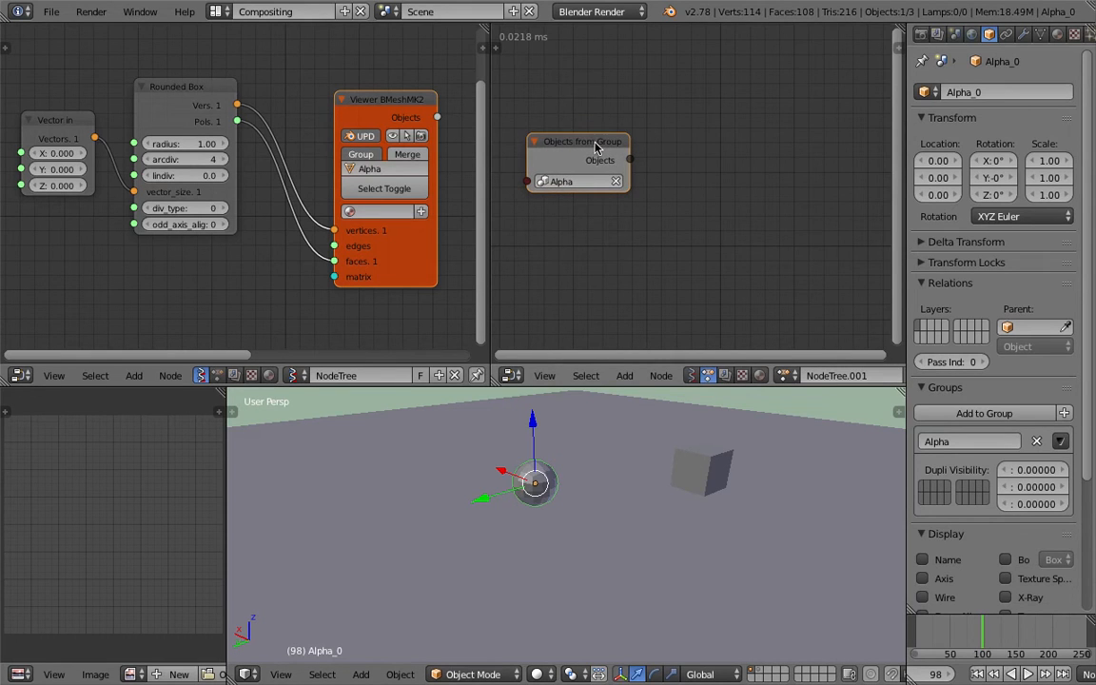
# Step: Create a loop through the Objects output of the Objects from Group node and place its nodes beside it
pyautogui.press('w')
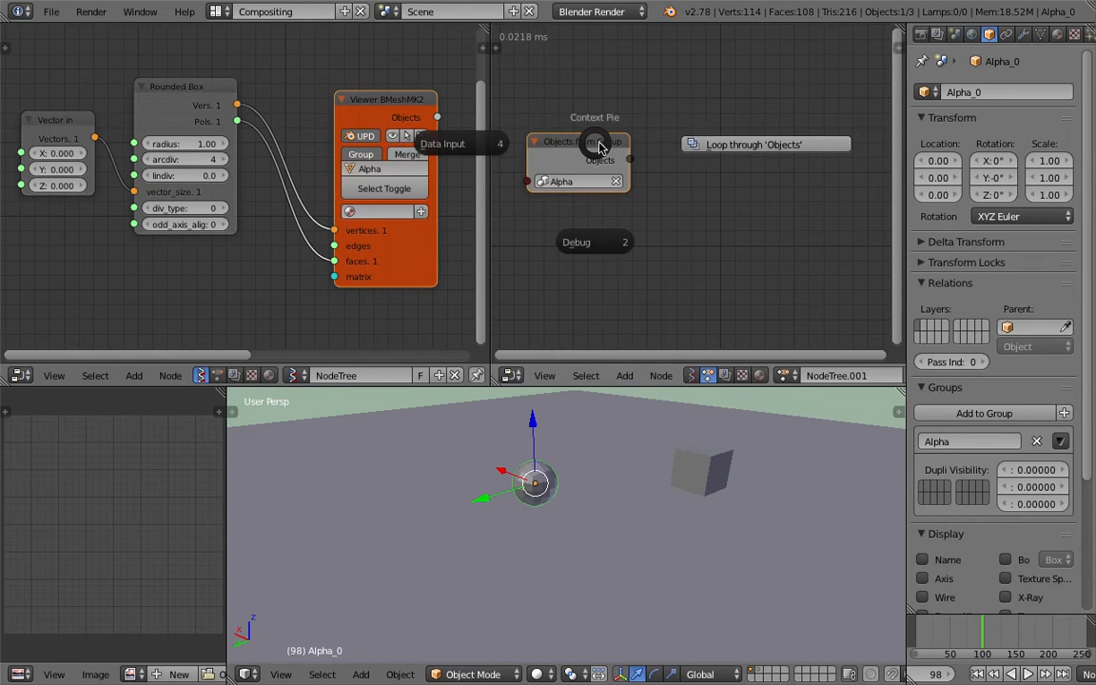
pyautogui.click(709, 144)
pyautogui.click(609, 179)
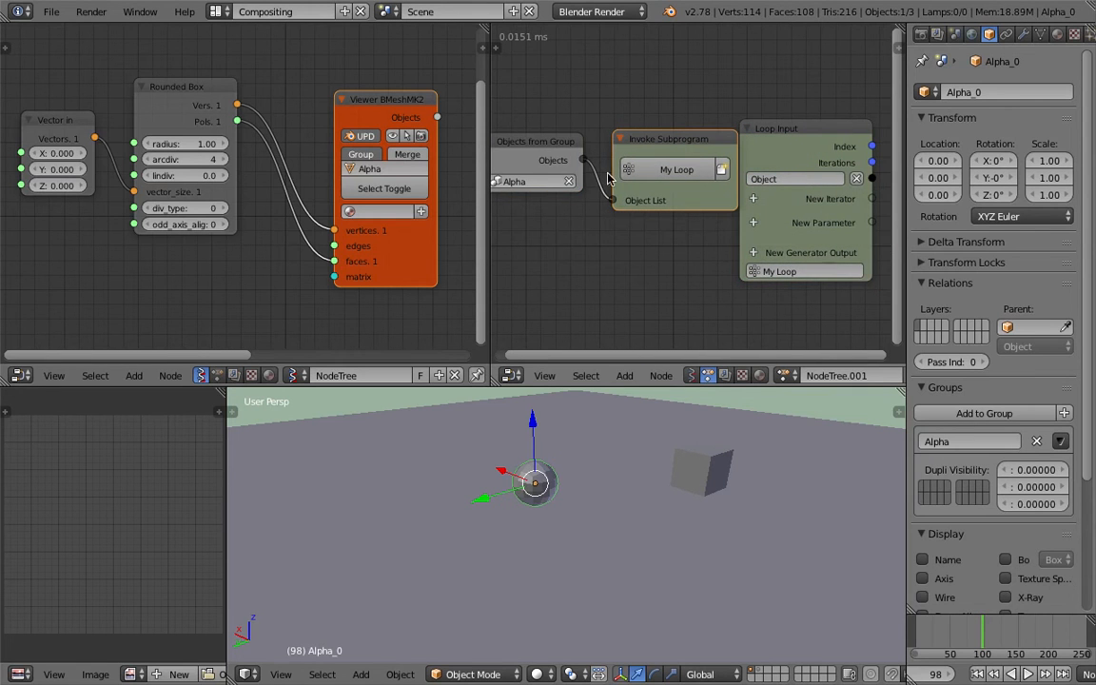
# Step: Add an Object Group Operations node beyond the Loop Input node in the Animation Nodes tree
pyautogui.keyDown('ctrl'); pyautogui.hscroll(5, 587, 225); pyautogui.keyUp('ctrl')
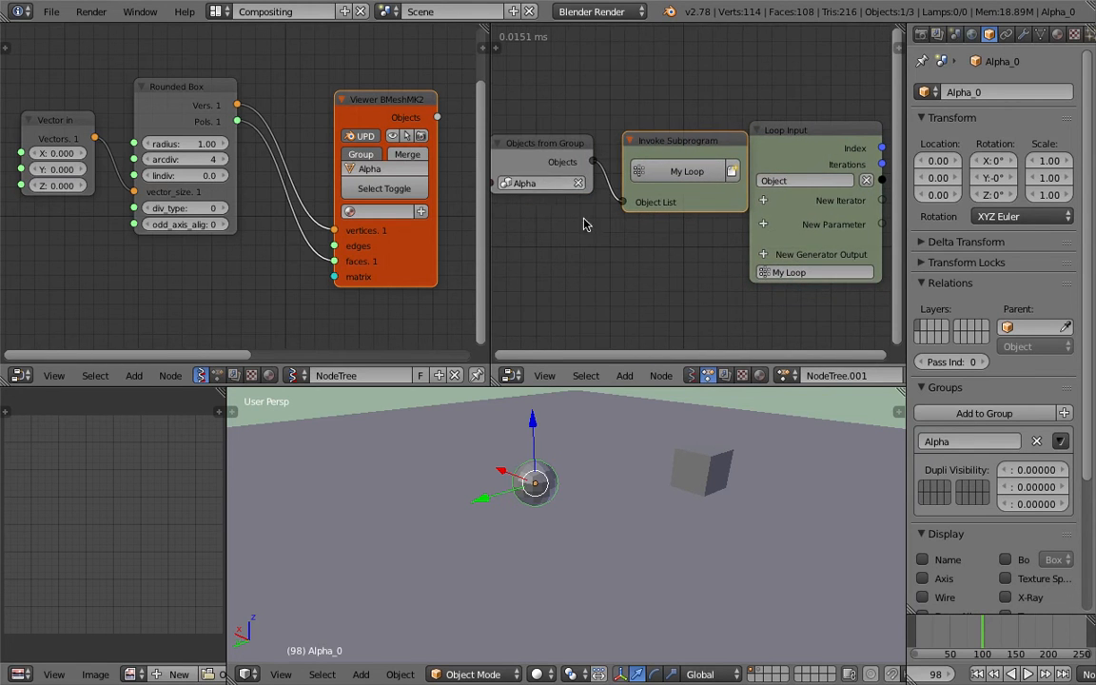
pyautogui.keyDown('ctrl'); pyautogui.hscroll(1, 685, 143); pyautogui.keyUp('ctrl')
pyautogui.hotkey('shift', 'a')
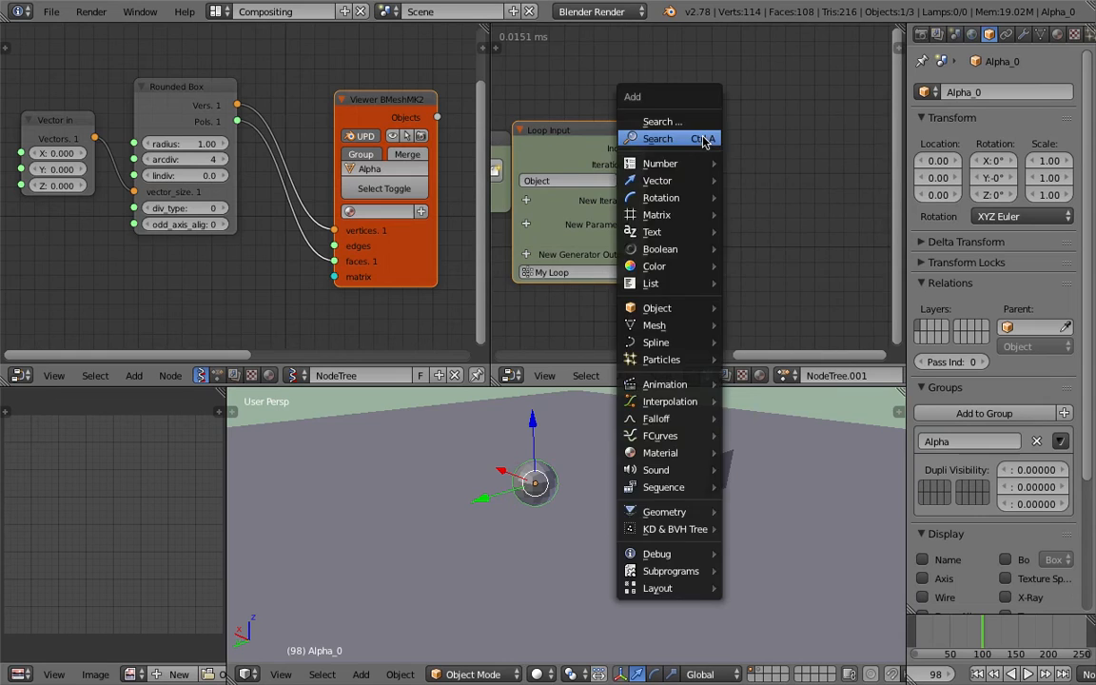
pyautogui.click(701, 139)
pyautogui.write('opera')
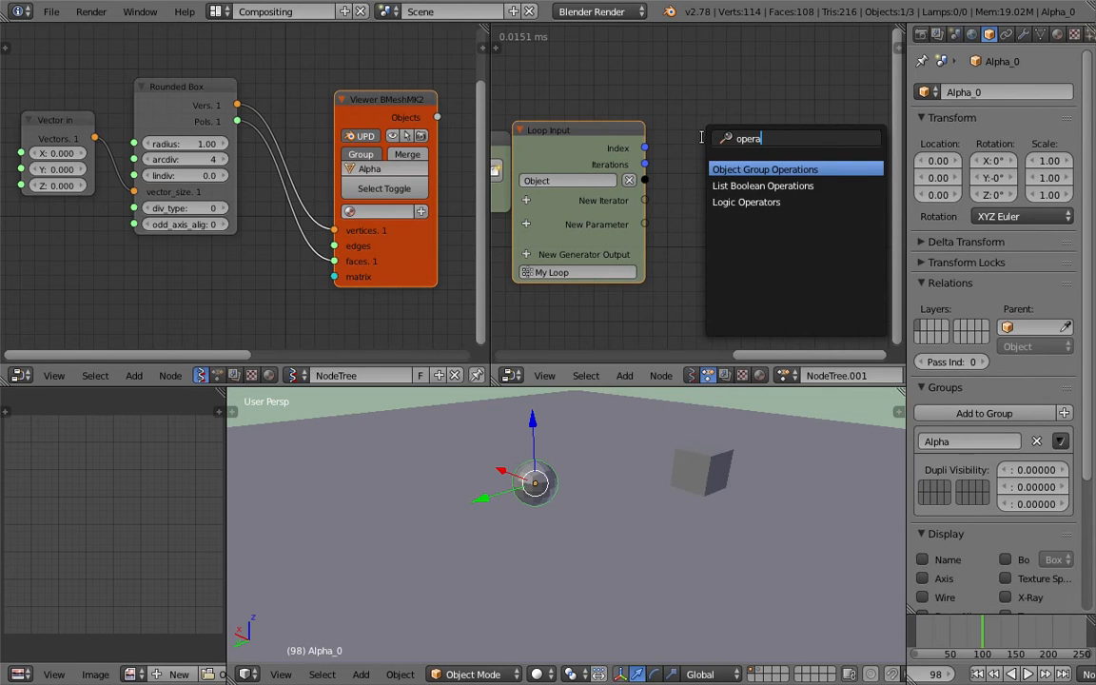
pyautogui.press('Down')
pyautogui.press('Up')
pyautogui.press('Return')
pyautogui.click(701, 139)
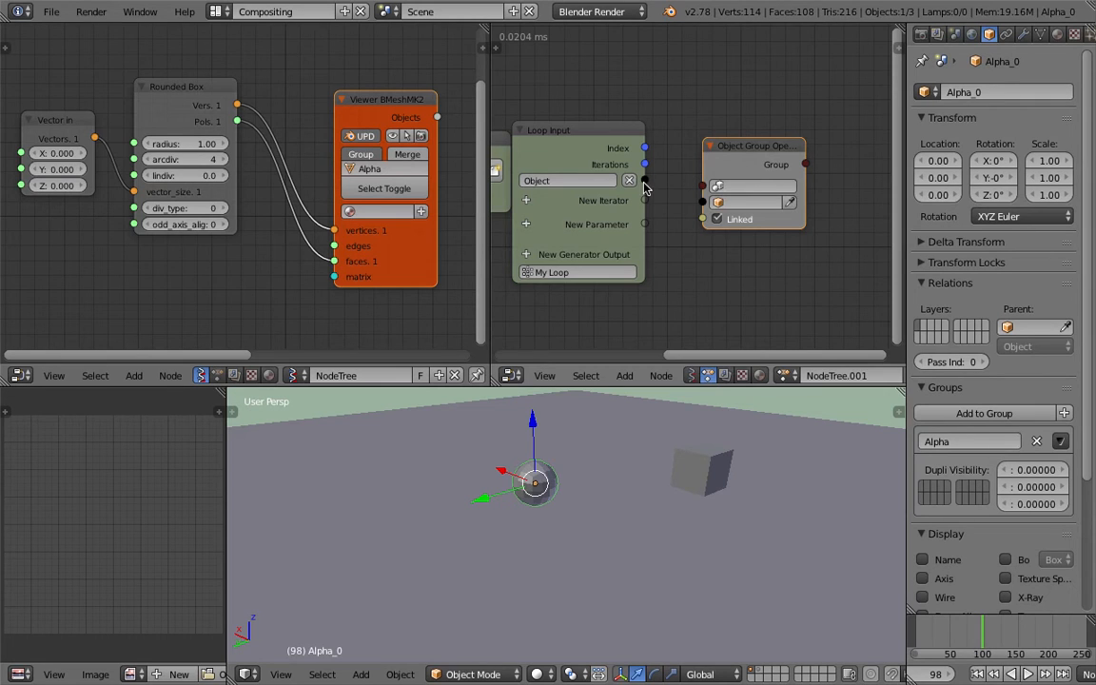
# Step: Link the loop's Object output to the Object Group Operations node and set its group to RigidBodyWorld
pyautogui.moveTo(644, 181); pyautogui.dragTo(703, 203)
pyautogui.click(751, 186)
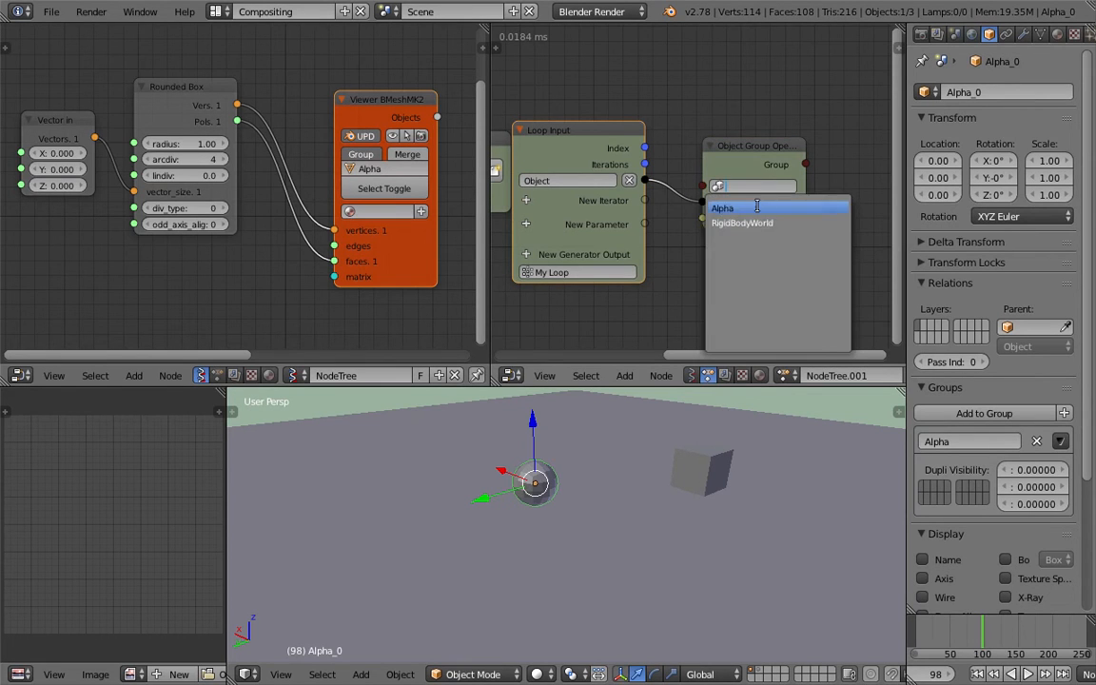
pyautogui.click(770, 225)
# Step: Space out the Object Group Operations and Loop Input nodes so the whole Animation Nodes tree is easy to read
pyautogui.moveTo(764, 159); pyautogui.dragTo(791, 159)
pyautogui.scroll(-3, 685, 157)
pyautogui.moveTo(581, 144); pyautogui.dragTo(669, 140, button='middle')
pyautogui.moveTo(709, 140); pyautogui.dragTo(731, 140)
pyautogui.moveTo(689, 131); pyautogui.dragTo(730, 130, button='middle')
pyautogui.moveTo(615, 133); pyautogui.dragTo(589, 130, button='middle')
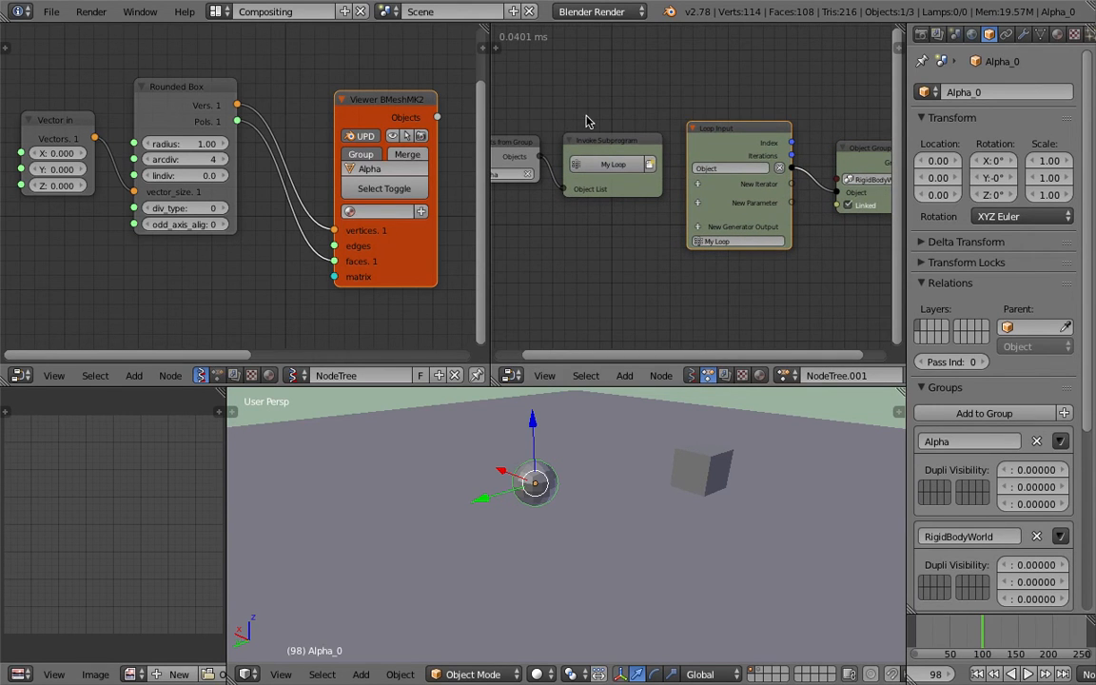
pyautogui.scroll(-3, 624, 139)
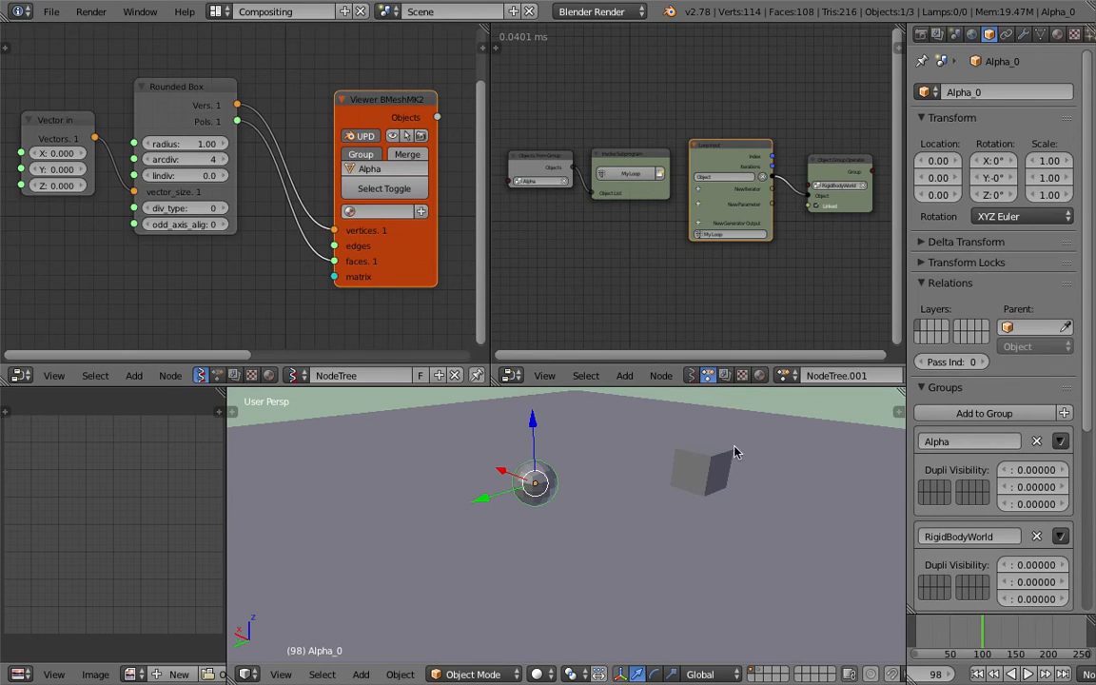
# Step: Join the Animation Nodes area into the Sverchok node editor so the Sverchok tree fills the full width
pyautogui.moveTo(484, 26); pyautogui.dragTo(549, 30)
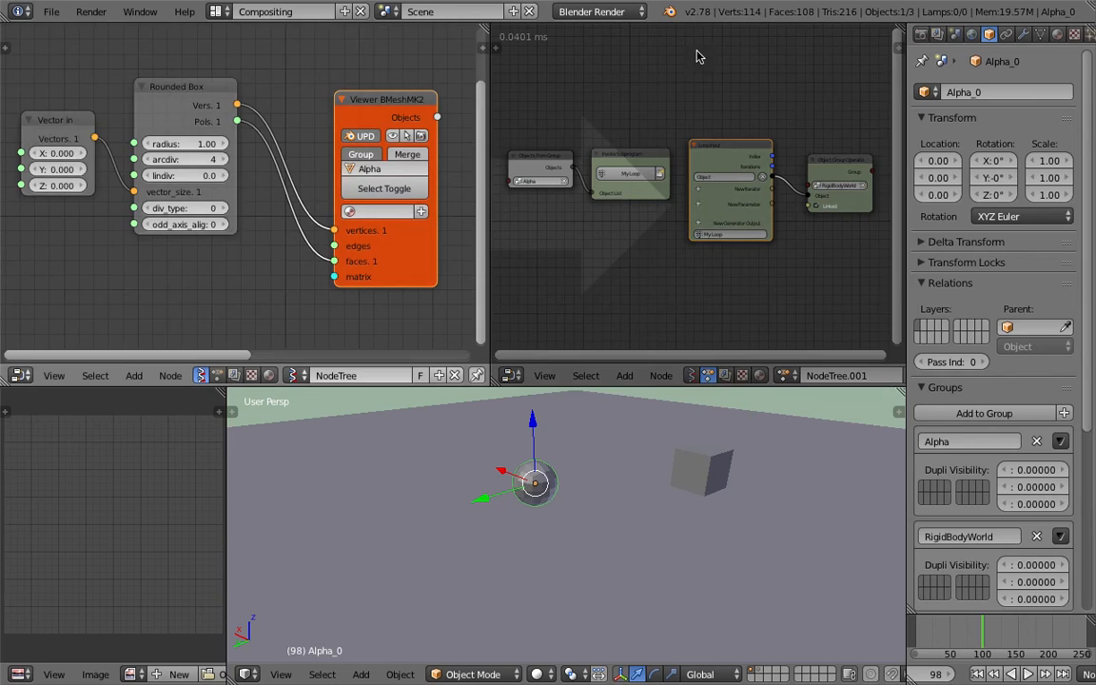
pyautogui.moveTo(691, 47); pyautogui.dragTo(656, 63)
pyautogui.moveTo(618, 58); pyautogui.dragTo(661, 89, button='middle')
# Step: Move the Viewer BMeshMK2 node farther from the Rounded Box node and save the file
pyautogui.moveTo(653, 137); pyautogui.dragTo(696, 101)
pyautogui.hotkey('ctrl', 's')
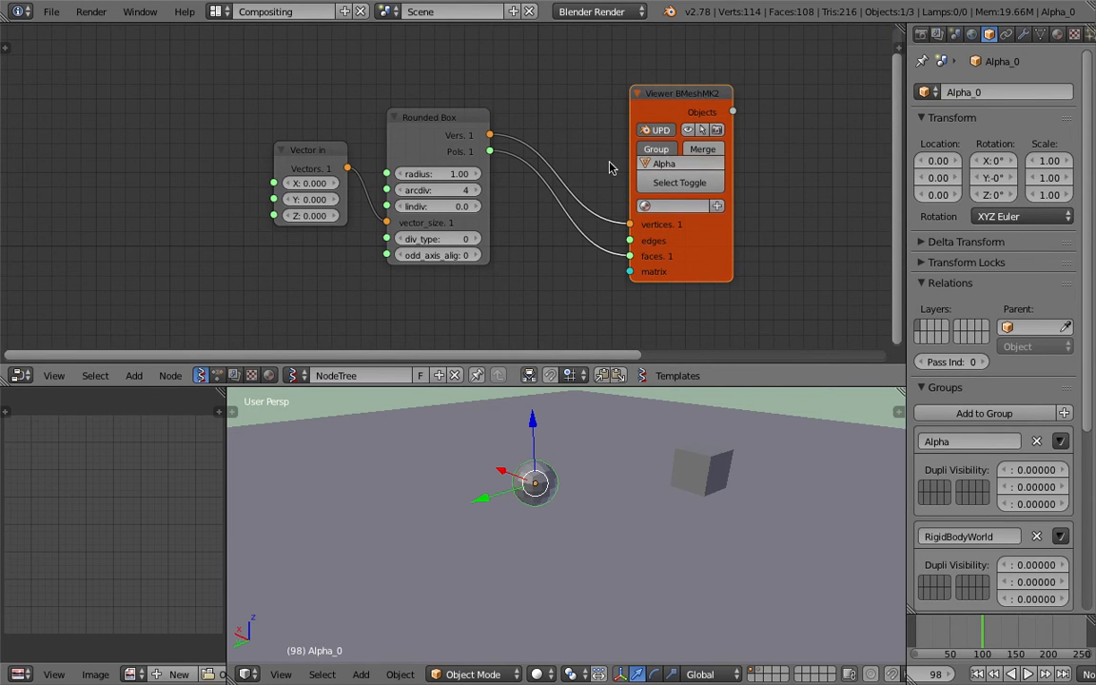
pyautogui.scroll(-2, 545, 145)
# Step: Replay the rigid body simulation from the first frame and examine how the sphere and small cube move
pyautogui.scroll(-1, 666, 509)
pyautogui.scroll(-1, 664, 505)
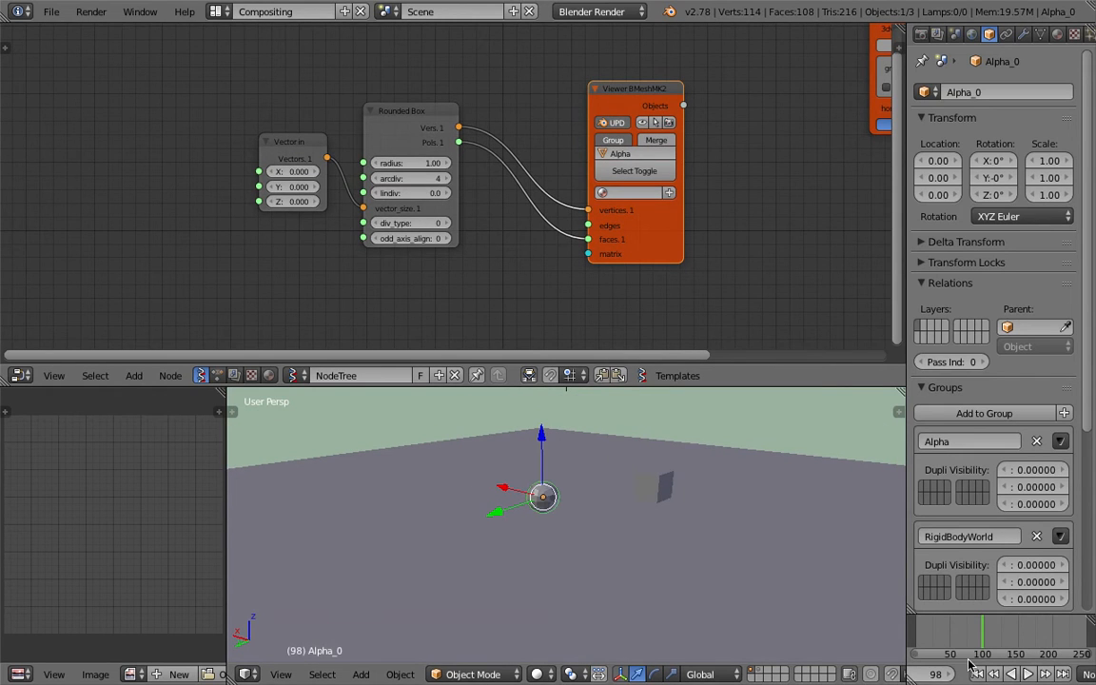
pyautogui.click(977, 675)
pyautogui.click(1028, 674)
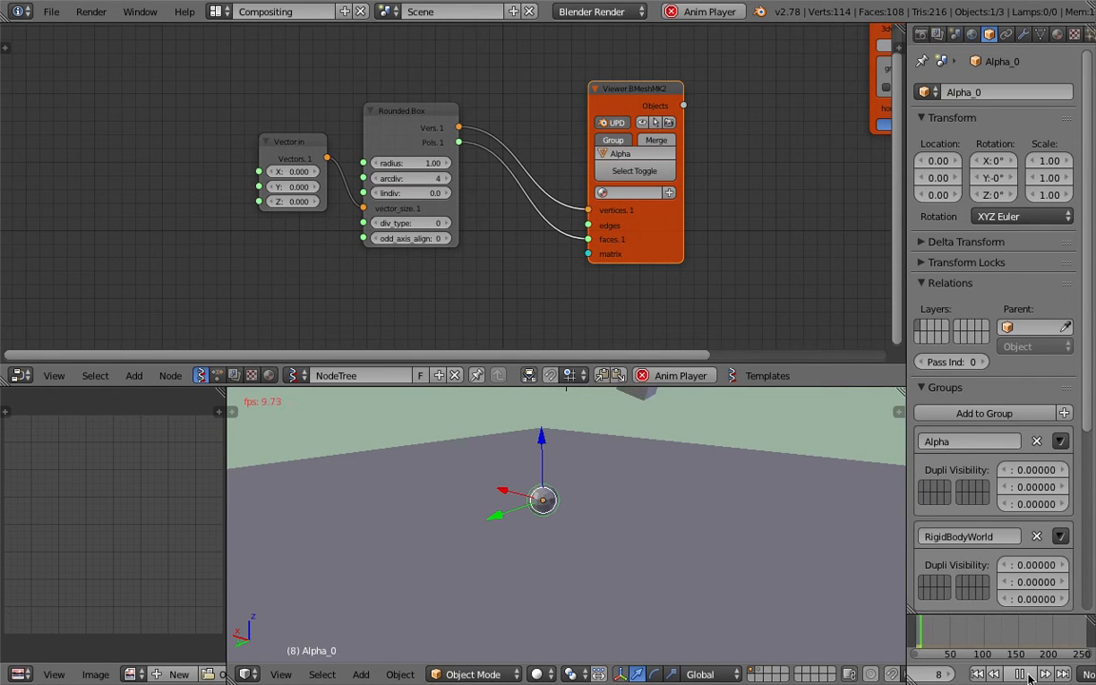
pyautogui.moveTo(588, 502); pyautogui.dragTo(616, 460, button='middle')
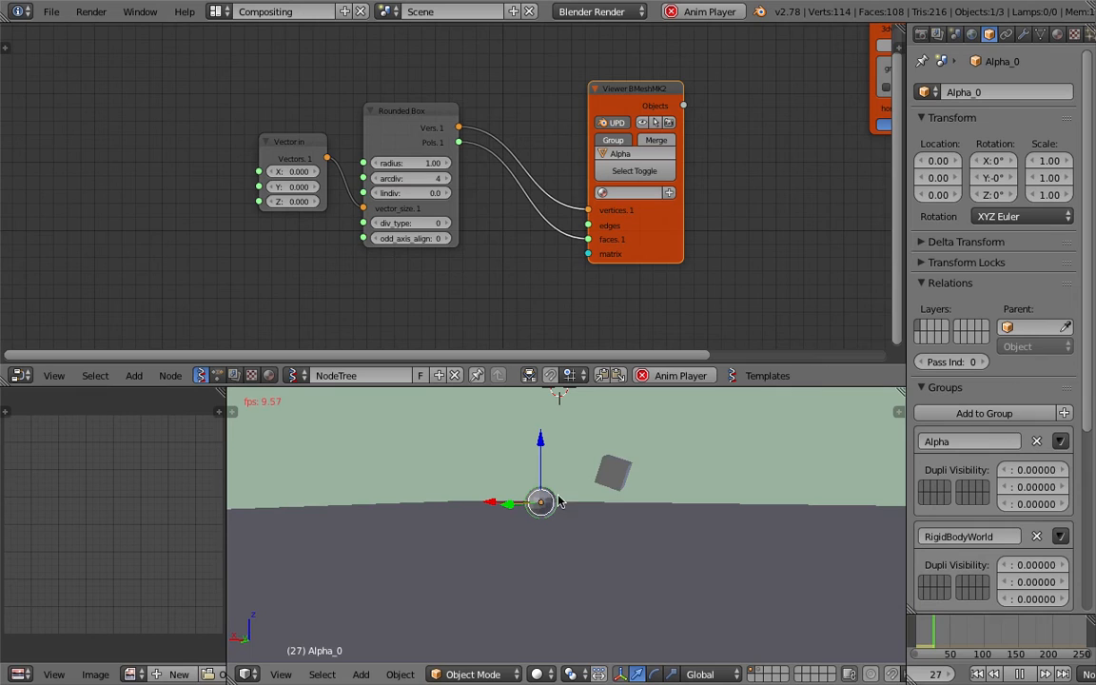
pyautogui.click(1020, 675)
pyautogui.click(981, 675)
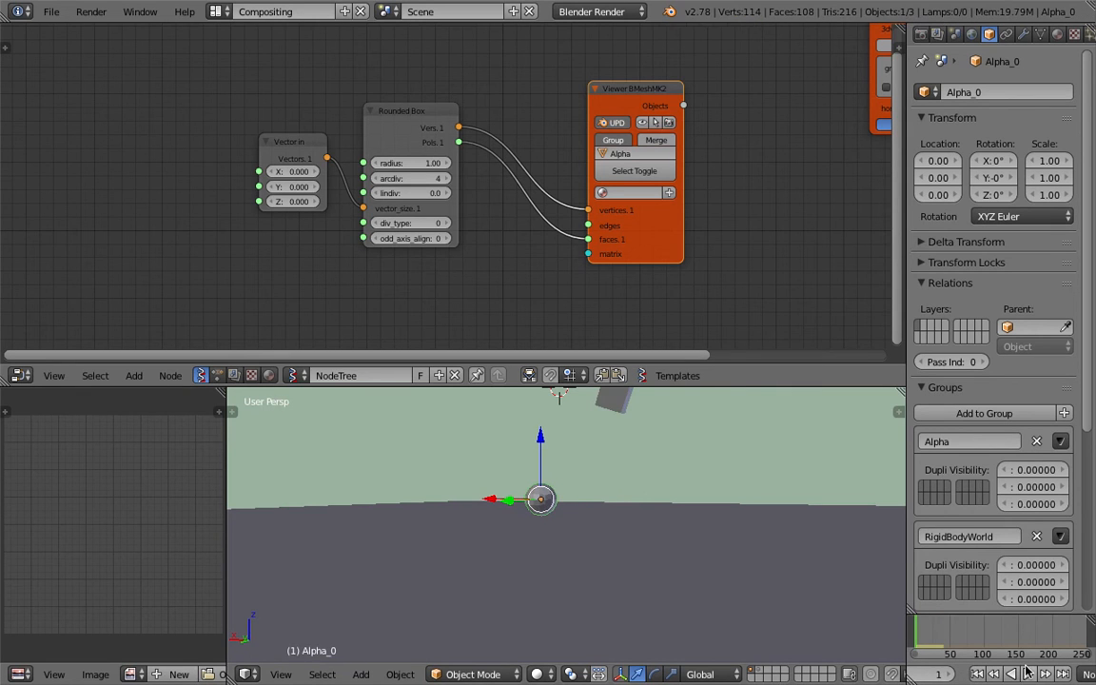
pyautogui.click(1030, 674)
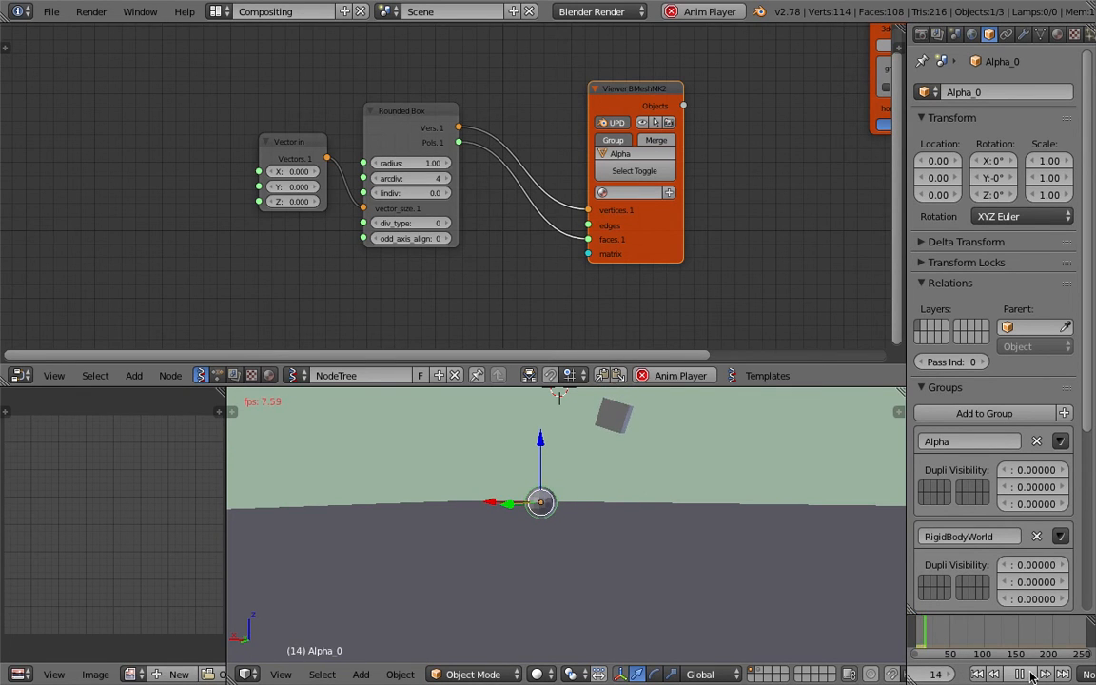
pyautogui.hotkey('alt', 'a')
# Step: Set the large floor cube's rigid body friction to 0.295 and bounciness to 0.227
pyautogui.moveTo(807, 547); pyautogui.dragTo(706, 522, button='middle')
pyautogui.rightClick(782, 542)
pyautogui.scroll(-4, 752, 532)
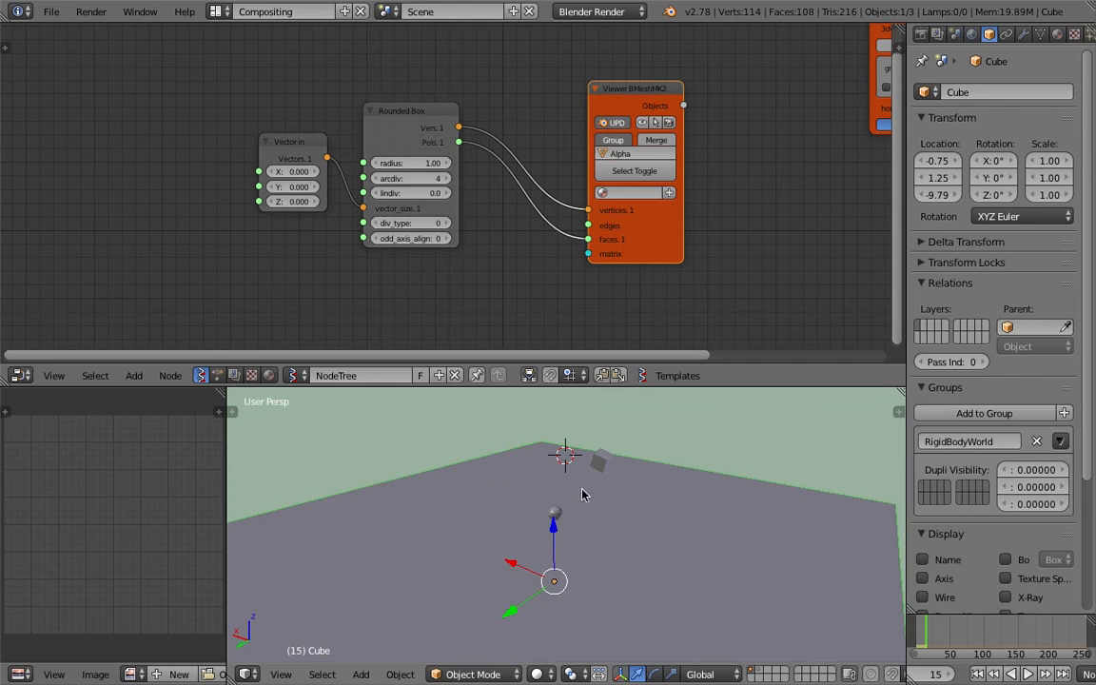
pyautogui.moveTo(1089, 37); pyautogui.dragTo(1001, 36, button='middle')
pyautogui.click(993, 36)
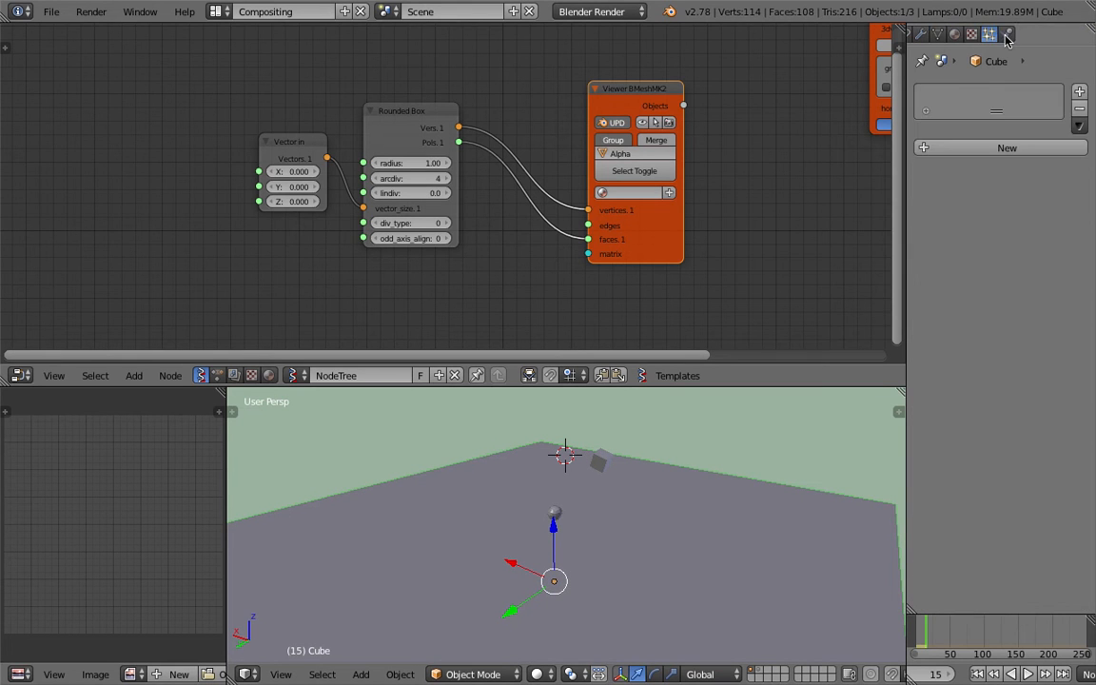
pyautogui.click(1007, 36)
pyautogui.moveTo(959, 393); pyautogui.dragTo(923, 379)
# Step: Enlarge the 3D view by reducing the node editor's height, and save over the existing file
pyautogui.scroll(-2, 622, 536)
pyautogui.keyDown('shift'); pyautogui.moveTo(622, 535); pyautogui.dragTo(635, 462, button='middle'); pyautogui.keyUp('shift')
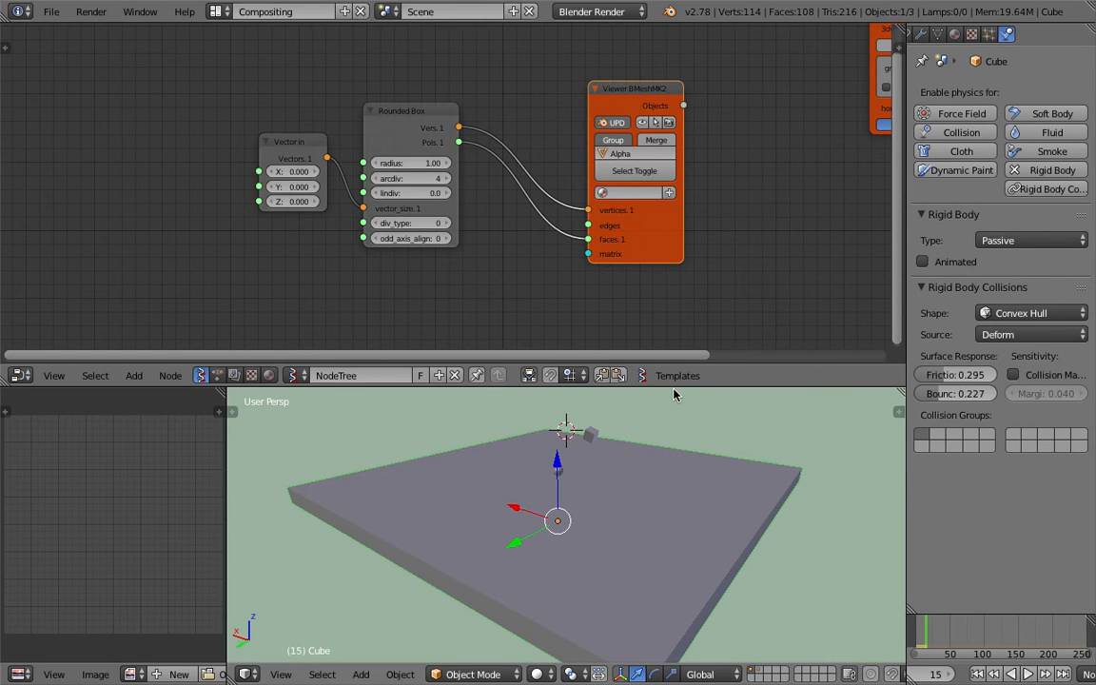
pyautogui.moveTo(674, 387); pyautogui.dragTo(674, 292)
pyautogui.hotkey('ctrl', 's')
pyautogui.press('Return')
# Step: Tilt the large floor cube slightly about the Y axis and lower it along Z
pyautogui.moveTo(690, 446); pyautogui.dragTo(580, 489, button='middle')
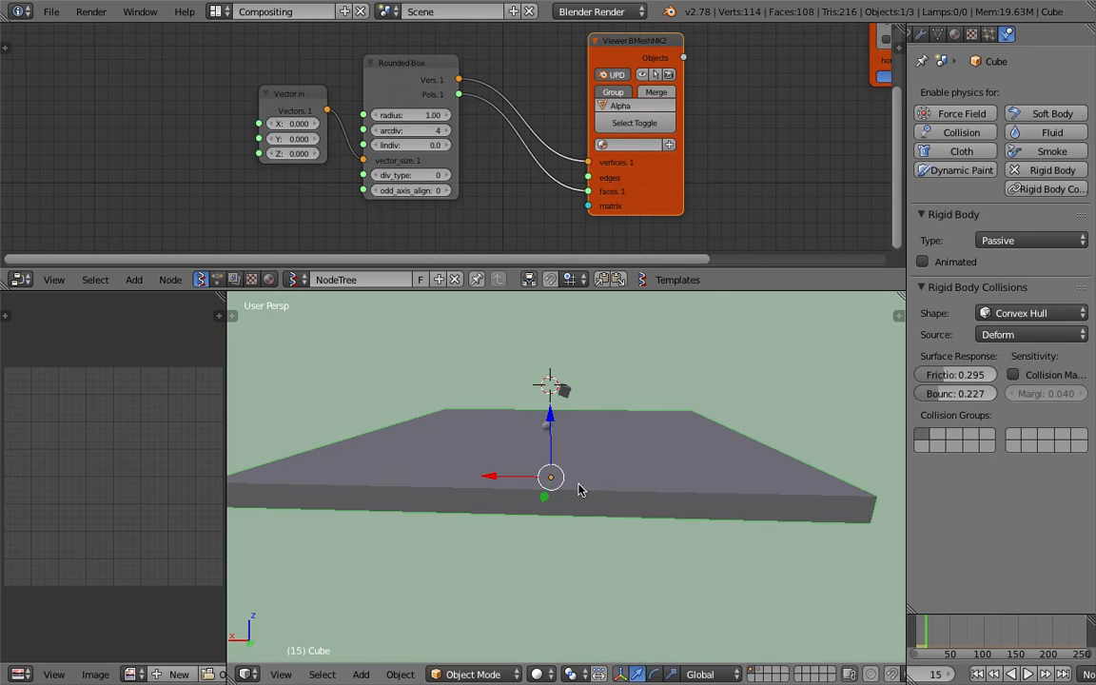
pyautogui.press('r')
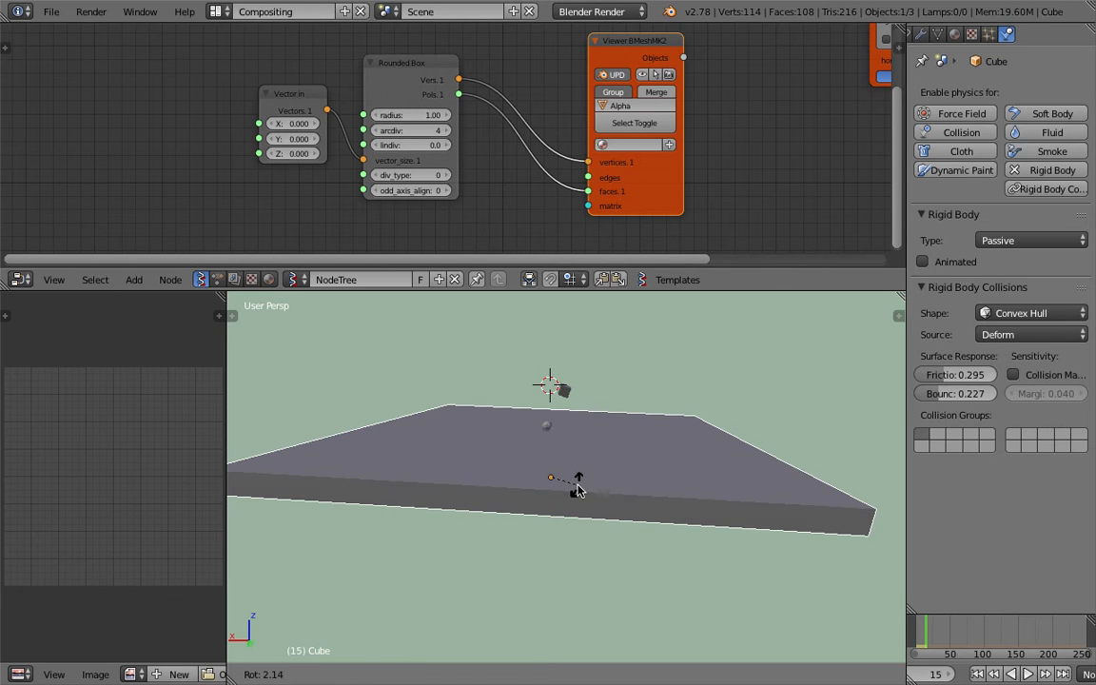
pyautogui.press('y')
pyautogui.click(580, 500)
pyautogui.moveTo(553, 425); pyautogui.dragTo(551, 463)
pyautogui.moveTo(575, 438); pyautogui.dragTo(557, 458, button='middle')
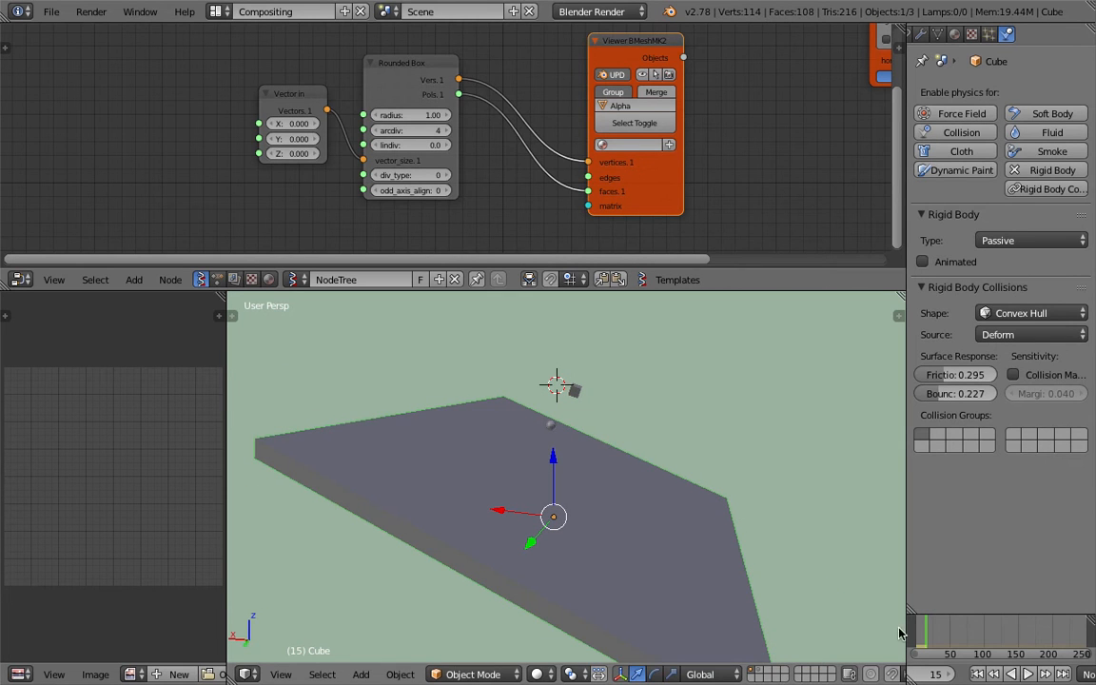
# Step: Replay the simulation from the first frame, examine how the sphere and small cube move on the tilted floor, and rewind
pyautogui.click(979, 675)
pyautogui.click(1027, 675)
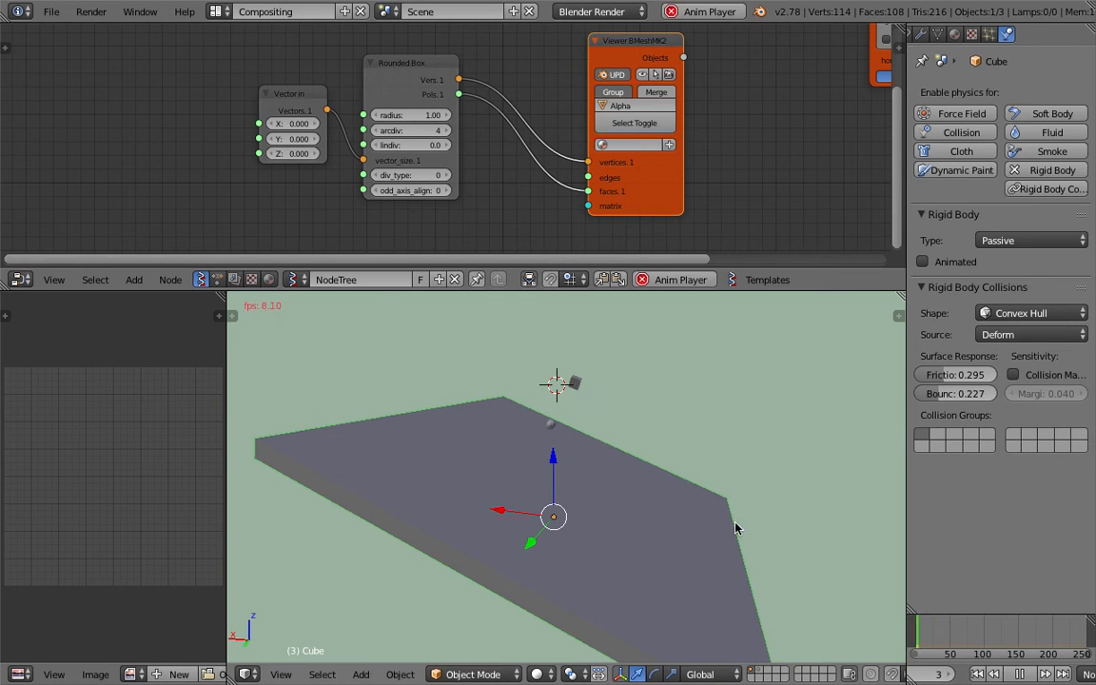
pyautogui.moveTo(638, 410); pyautogui.dragTo(575, 481, button='middle')
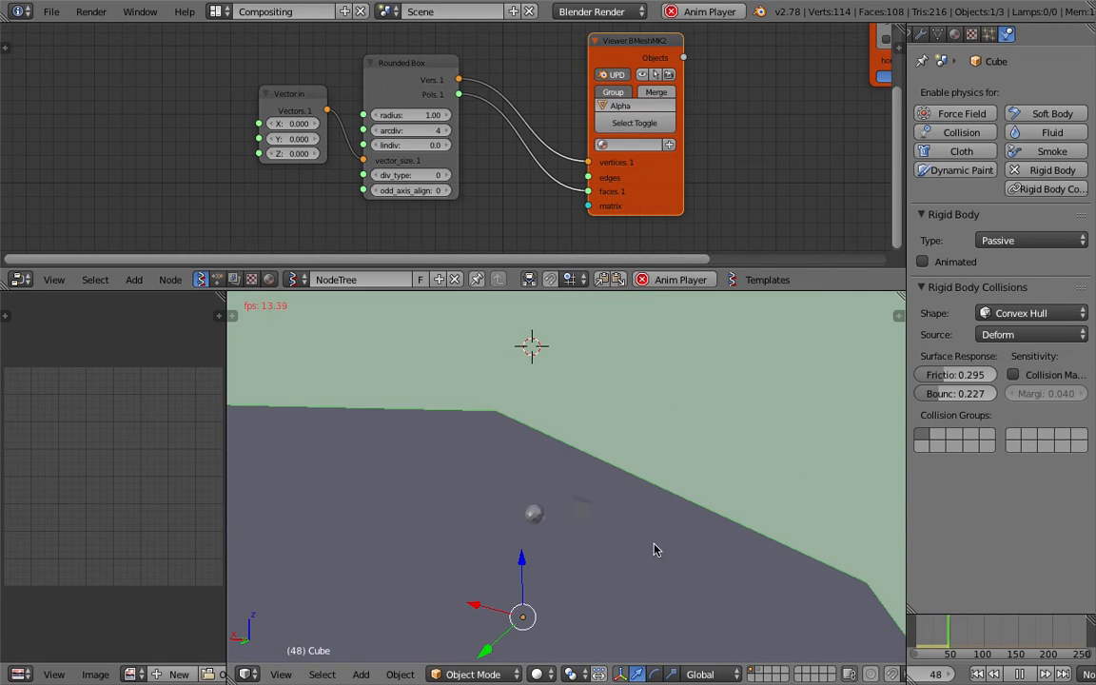
pyautogui.moveTo(651, 550); pyautogui.dragTo(599, 552, button='middle')
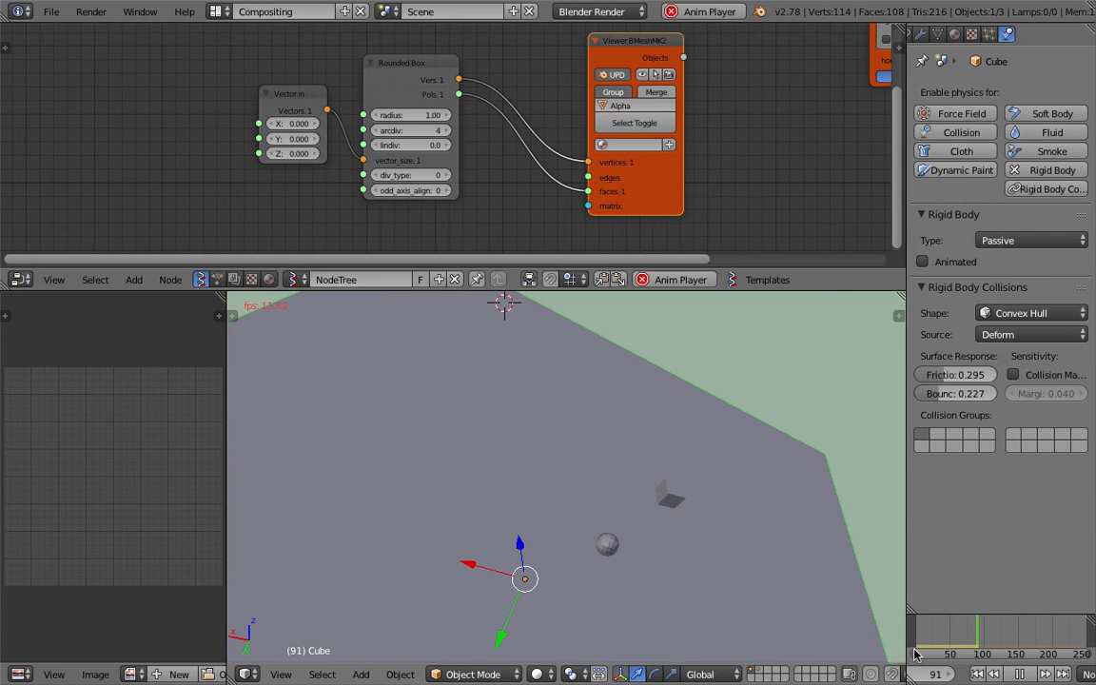
pyautogui.click(1021, 676)
pyautogui.click(977, 674)
# Step: Save the scene over the existing file
pyautogui.moveTo(561, 488); pyautogui.dragTo(524, 502, button='middle')
pyautogui.hotkey('ctrl', 's')
pyautogui.click(605, 517)
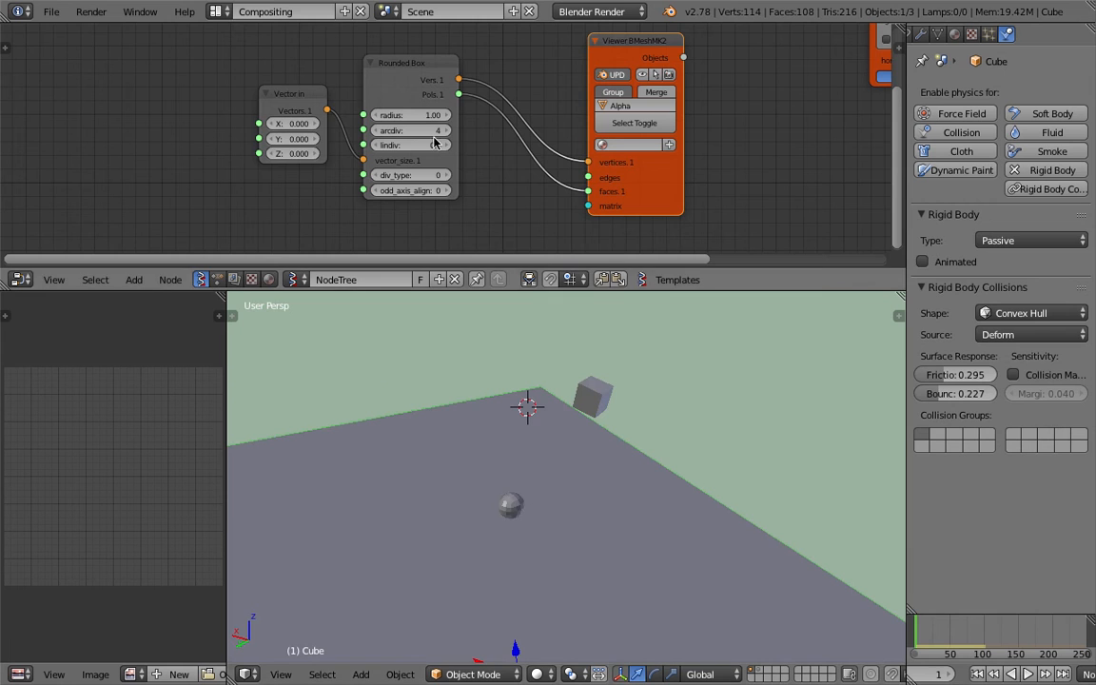
# Step: Enlarge the node editor, spread the Vector in, Rounded Box and Viewer BMeshMK2 nodes farther apart, and save the file
pyautogui.moveTo(524, 289); pyautogui.dragTo(528, 352)
pyautogui.moveTo(422, 238); pyautogui.dragTo(398, 218, button='middle')
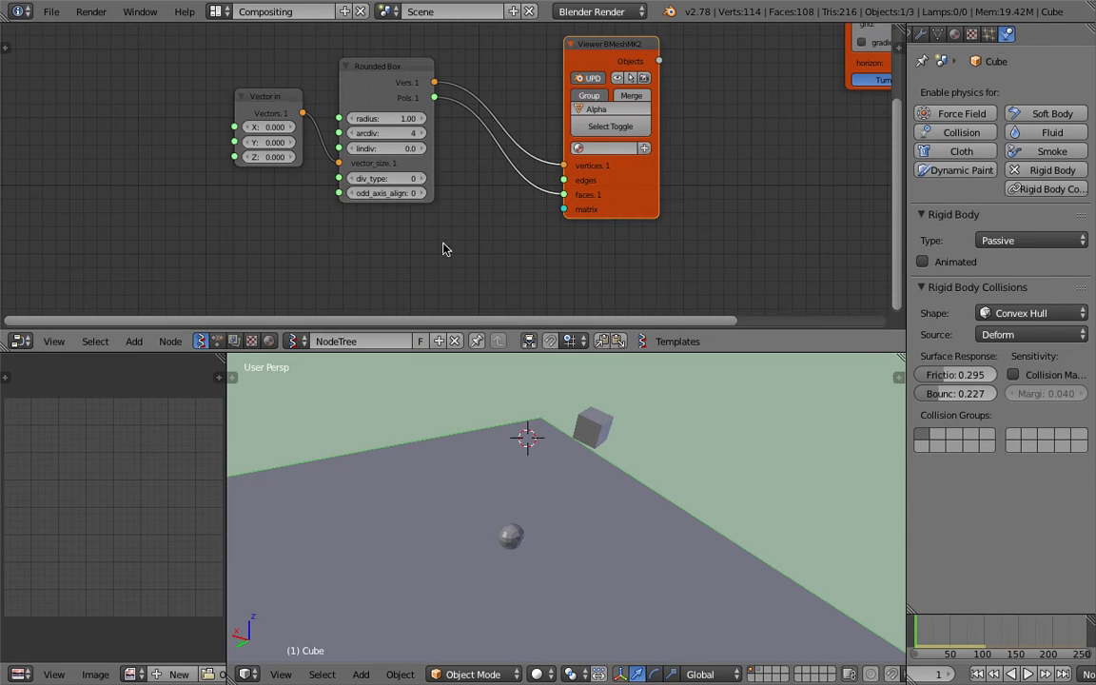
pyautogui.moveTo(286, 95); pyautogui.dragTo(213, 89)
pyautogui.moveTo(391, 70); pyautogui.dragTo(335, 64)
pyautogui.moveTo(588, 60); pyautogui.dragTo(631, 67)
pyautogui.scroll(-1, 734, 189)
pyautogui.hotkey('ctrl', 's')
pyautogui.click(734, 215)
pyautogui.moveTo(738, 355); pyautogui.dragTo(737, 410)
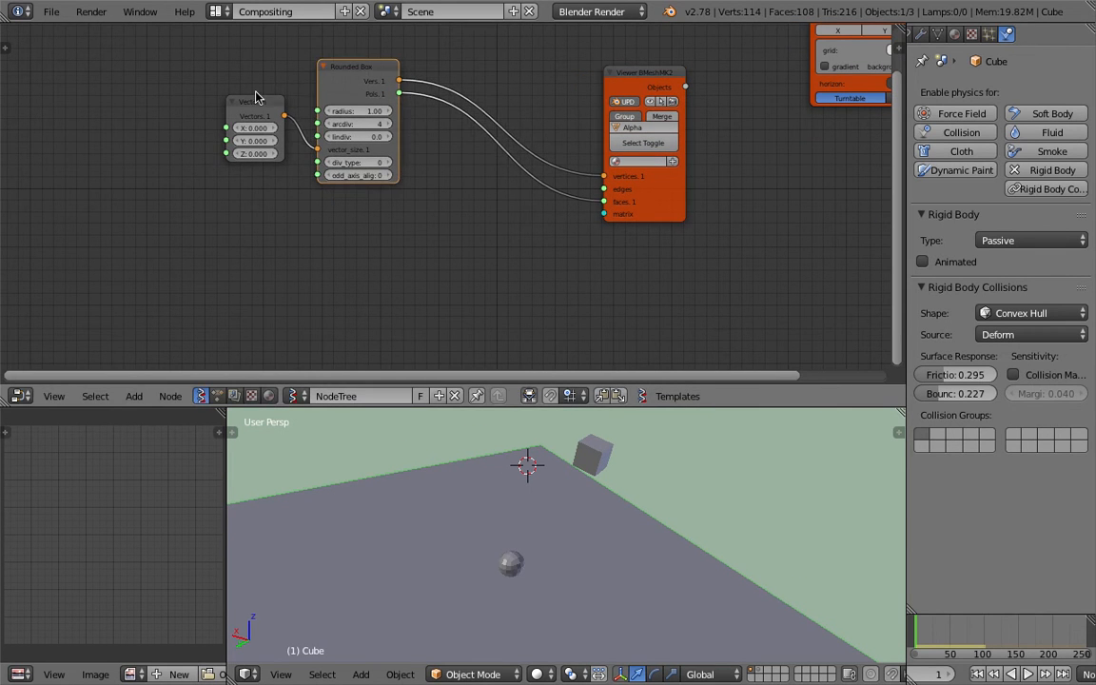
# Step: Move the Vector in and Rounded Box nodes much farther away from the Viewer BMeshMK2 node and save the file
pyautogui.moveTo(255, 102); pyautogui.dragTo(176, 99)
pyautogui.moveTo(362, 82); pyautogui.dragTo(142, 92)
pyautogui.moveTo(262, 68); pyautogui.dragTo(202, 72)
pyautogui.moveTo(119, 95); pyautogui.dragTo(89, 74)
pyautogui.hotkey('ctrl', 's')
pyautogui.moveTo(185, 76); pyautogui.dragTo(73, 82)
pyautogui.click(140, 66)
pyautogui.moveTo(337, 169); pyautogui.dragTo(355, 160, button='middle')
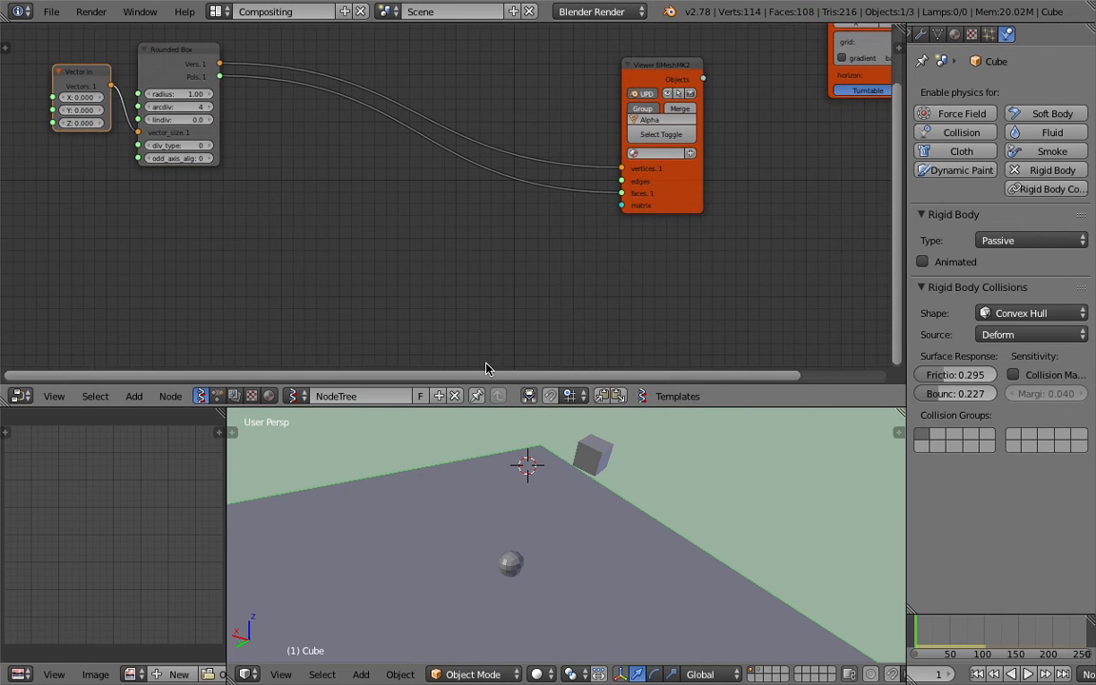
# Step: Add a Box generator node between the Rounded Box and Viewer BMeshMK2 nodes
pyautogui.moveTo(491, 408); pyautogui.dragTo(491, 429)
pyautogui.hotkey('shift', 'a')
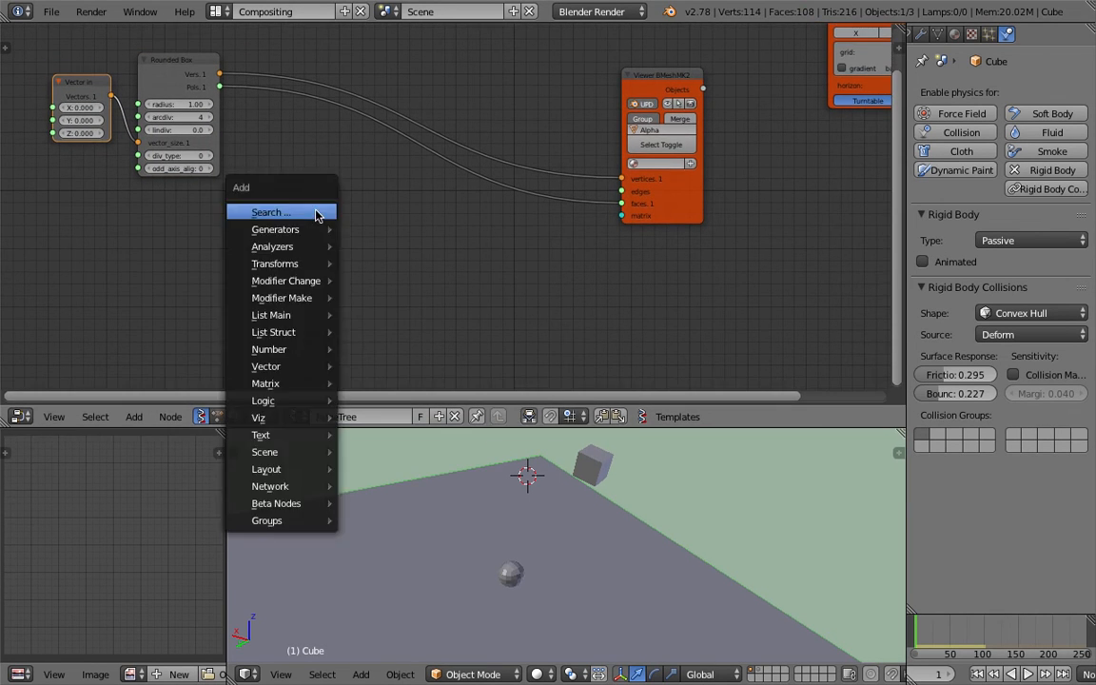
pyautogui.moveTo(317, 224)
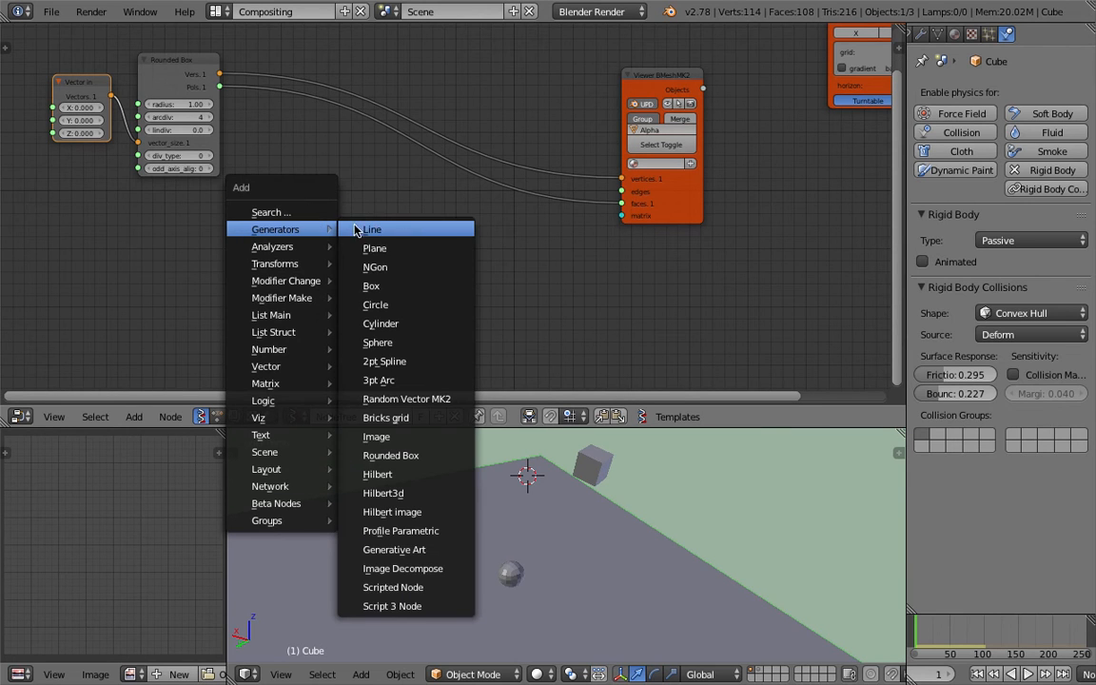
pyautogui.click(419, 284)
pyautogui.click(370, 164)
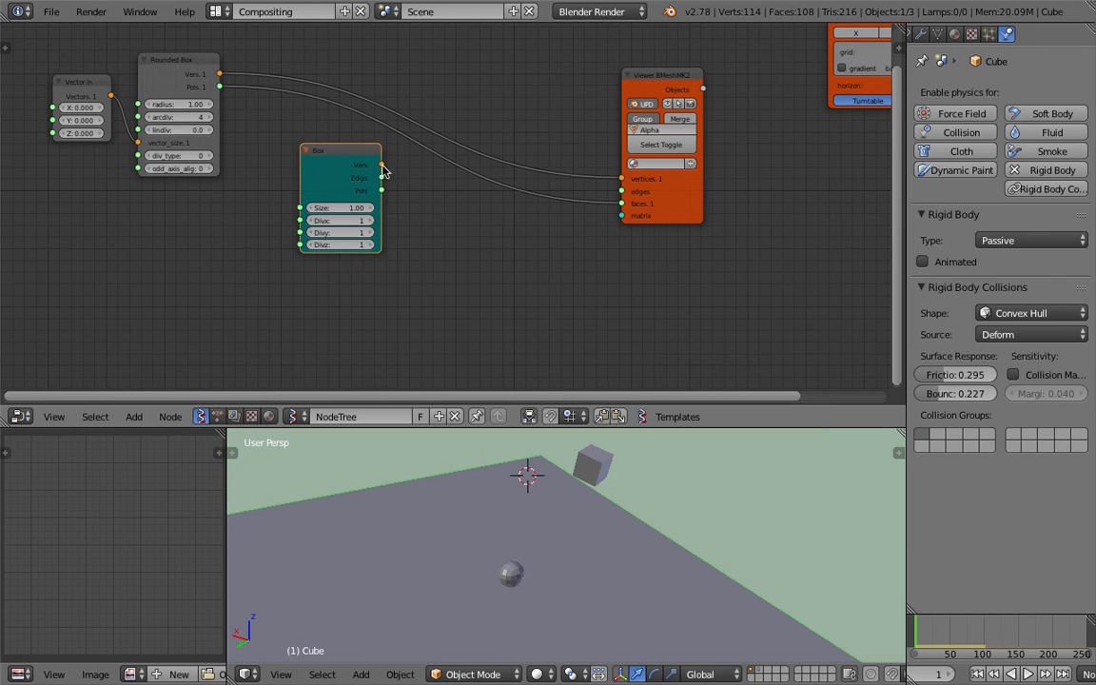
# Step: Connect the Box node's Vers and Pols outputs to the Viewer BMeshMK2 node's vertices and faces inputs, replacing the Rounded Box links
pyautogui.moveTo(382, 165); pyautogui.dragTo(391, 165)
pyautogui.moveTo(548, 179); pyautogui.dragTo(622, 178)
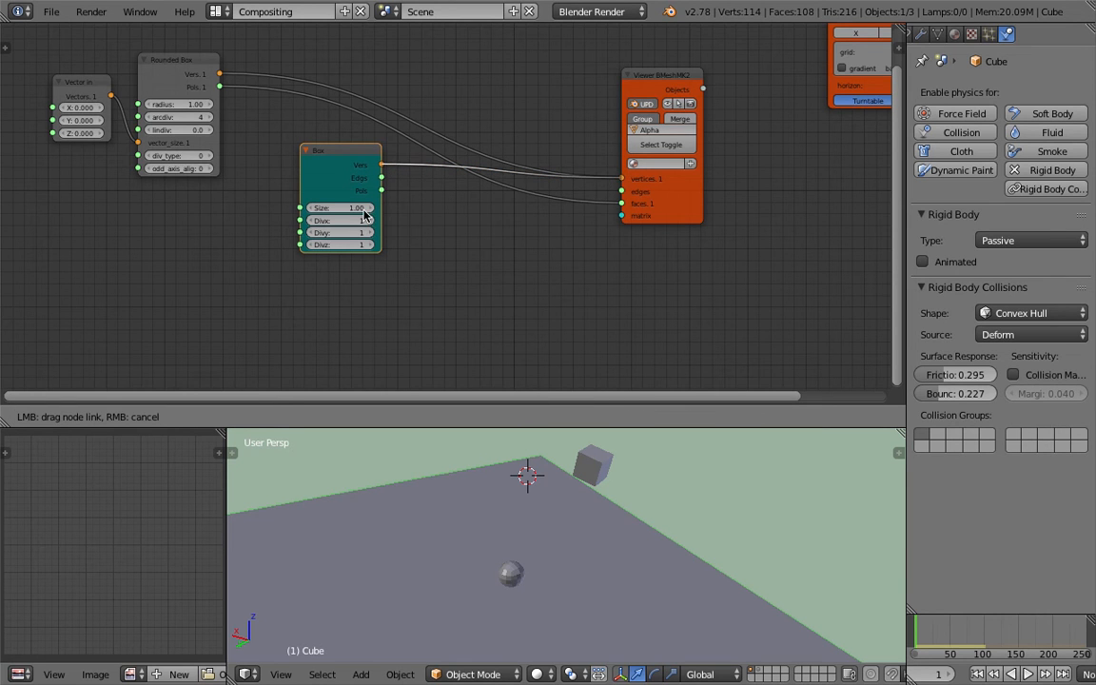
pyautogui.scroll(-1, 433, 240)
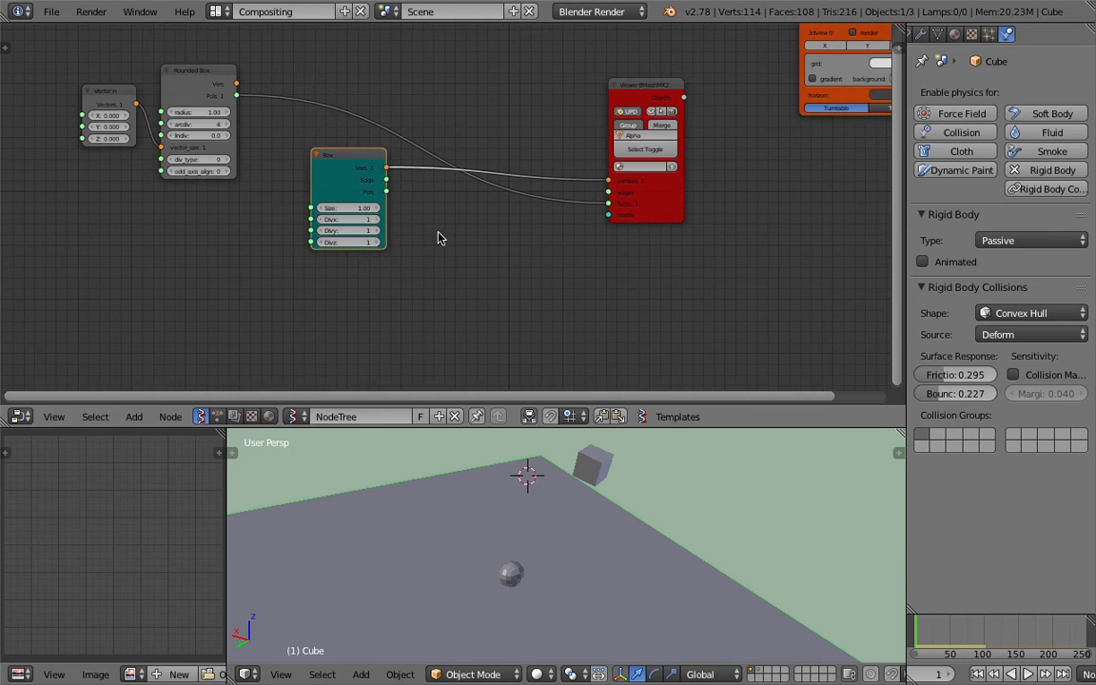
pyautogui.moveTo(388, 192); pyautogui.dragTo(609, 202)
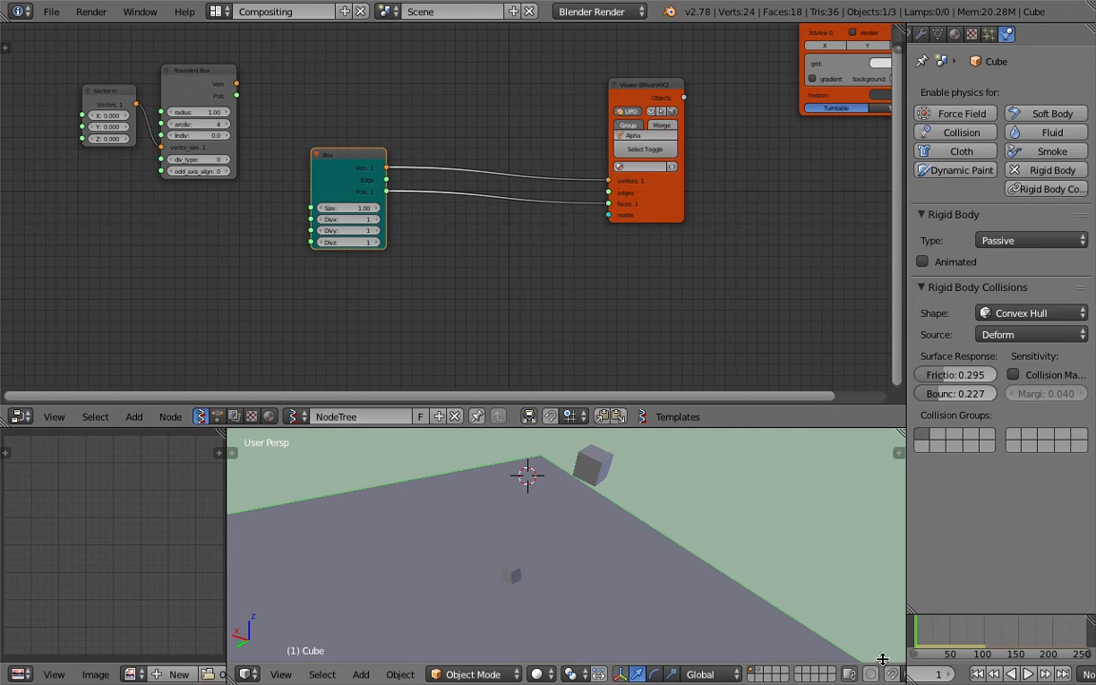
# Step: Play the simulation with the generated box, return to the first frame, and save over the existing file
pyautogui.moveTo(694, 644); pyautogui.dragTo(564, 560, button='middle')
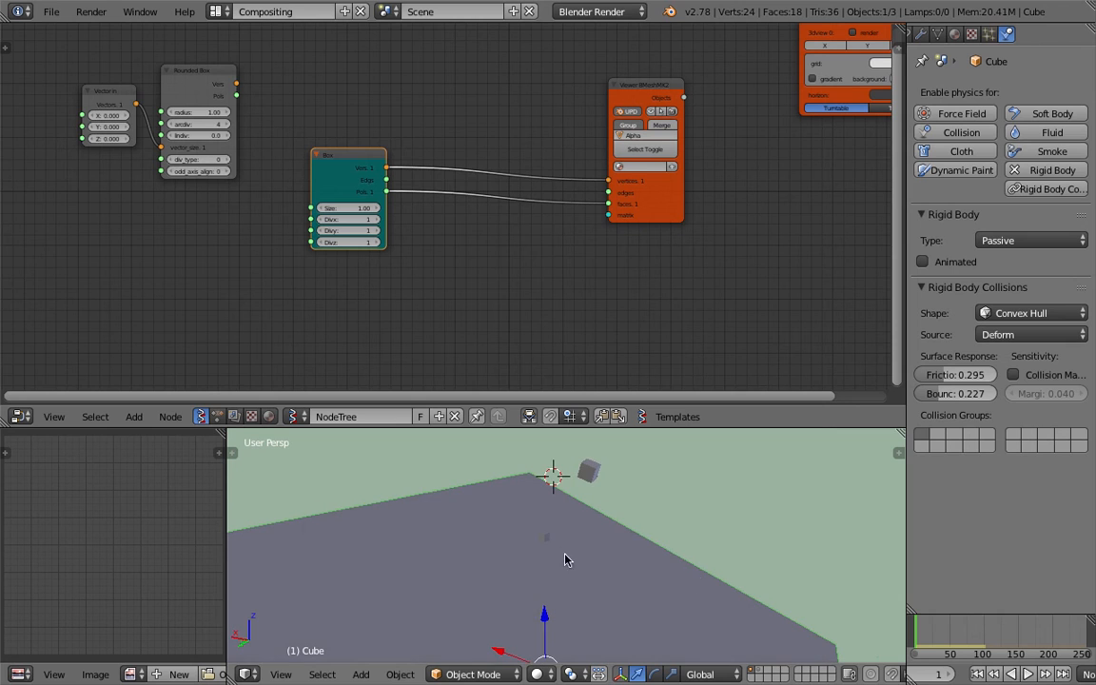
pyautogui.click(1027, 673)
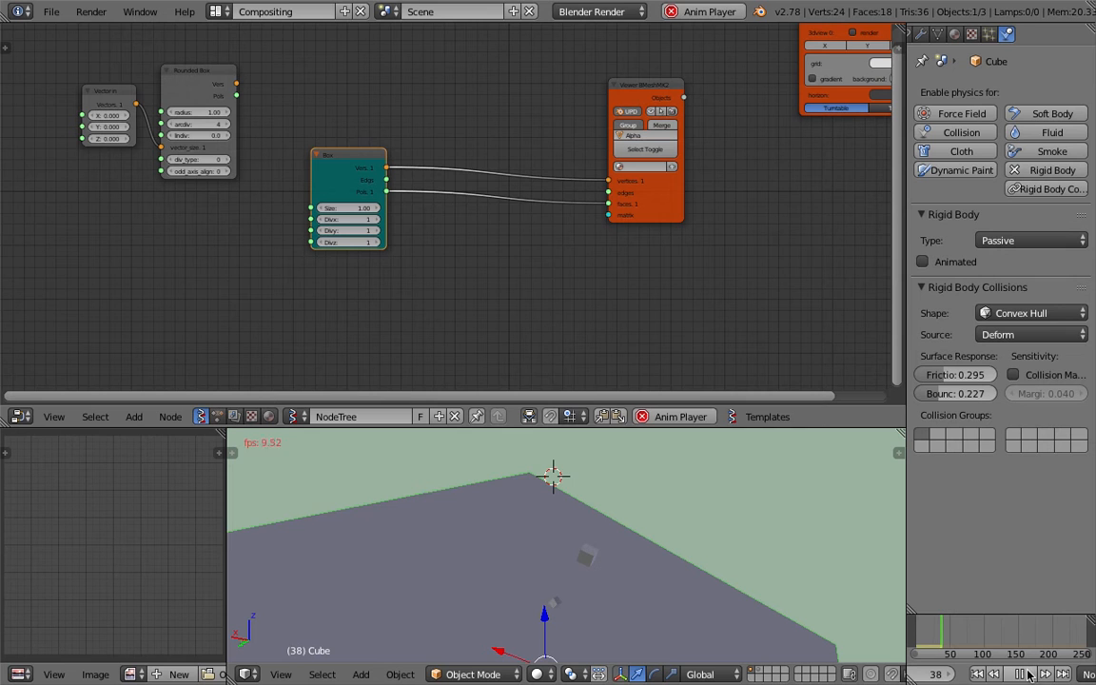
pyautogui.press('Escape')
pyautogui.moveTo(497, 558); pyautogui.dragTo(494, 542, button='middle')
pyautogui.hotkey('ctrl', 's')
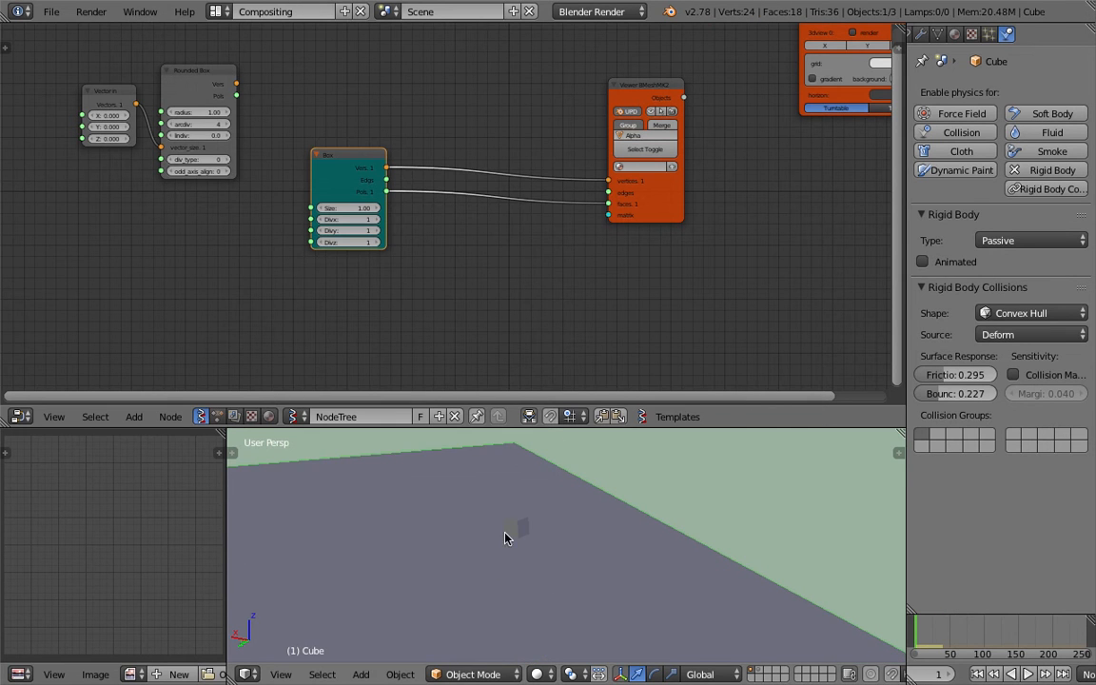
pyautogui.click(494, 539)
# Step: Move the Box node up and the Viewer BMeshMK2 node farther from it, and make the node editor taller
pyautogui.moveTo(348, 158); pyautogui.dragTo(350, 85)
pyautogui.scroll(3, 338, 187)
pyautogui.moveTo(677, 69); pyautogui.dragTo(725, 79)
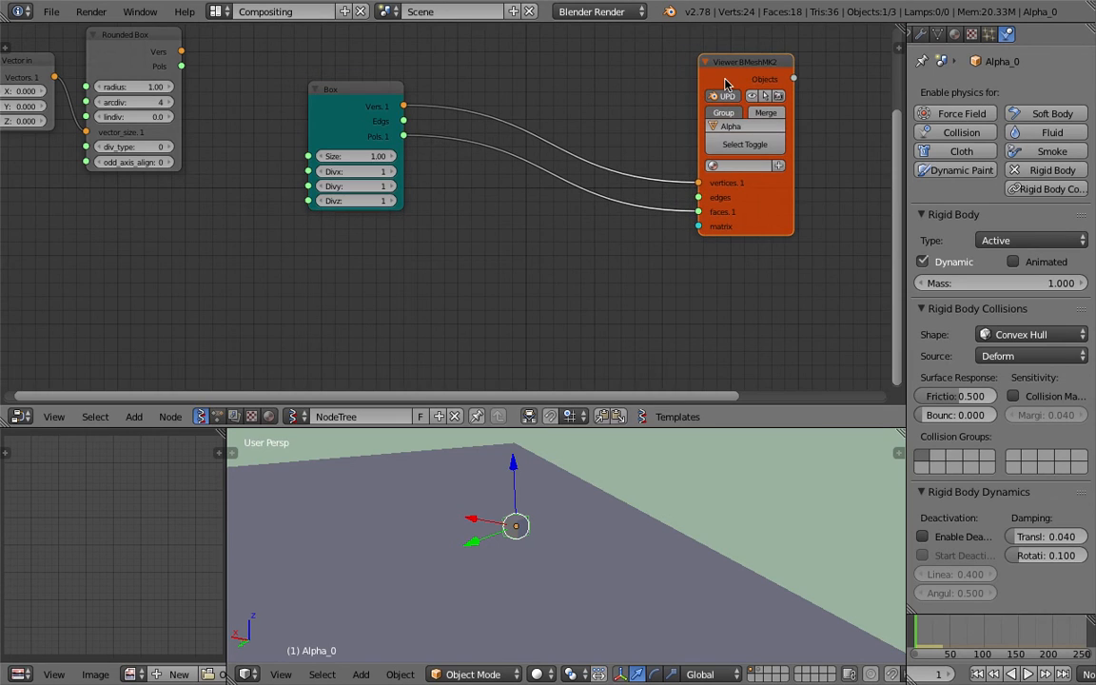
pyautogui.moveTo(580, 258); pyautogui.dragTo(578, 254, button='middle')
pyautogui.moveTo(644, 428); pyautogui.dragTo(643, 449)
# Step: Deselect all objects in the 3D view
pyautogui.moveTo(580, 519); pyautogui.dragTo(673, 548, button='middle')
pyautogui.press('a')
pyautogui.press('a')
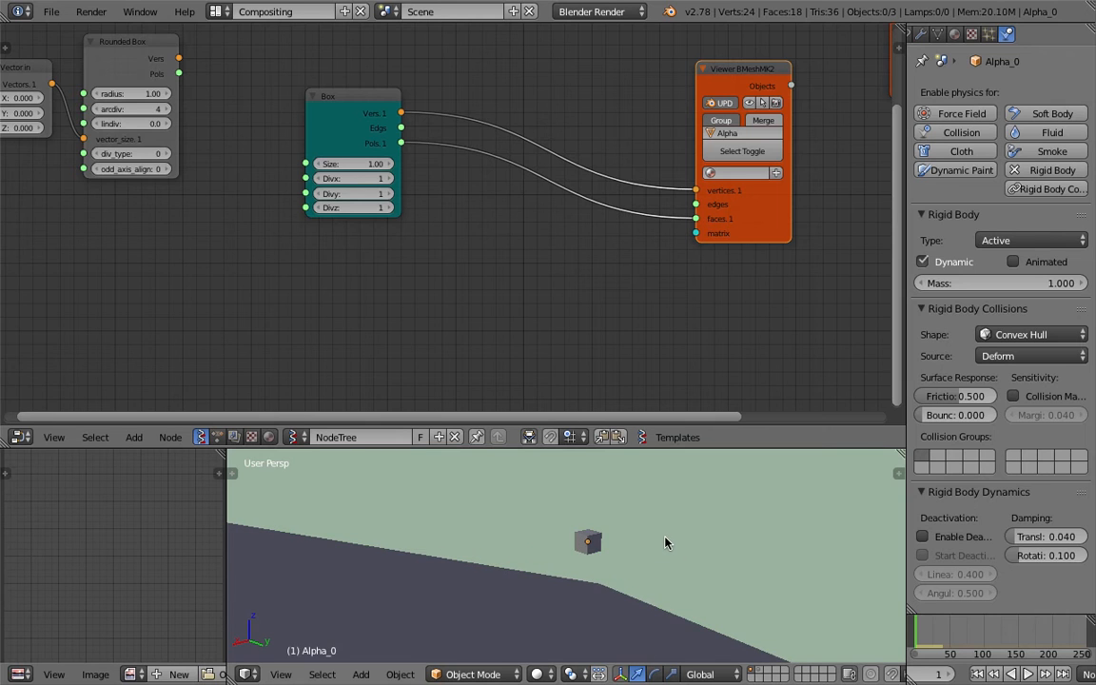
pyautogui.press('a')
# Step: Find the Matrix in node by searching for "matrix" and place it below the Box node's links
pyautogui.hotkey('shift', 'a')
pyautogui.moveTo(466, 335)
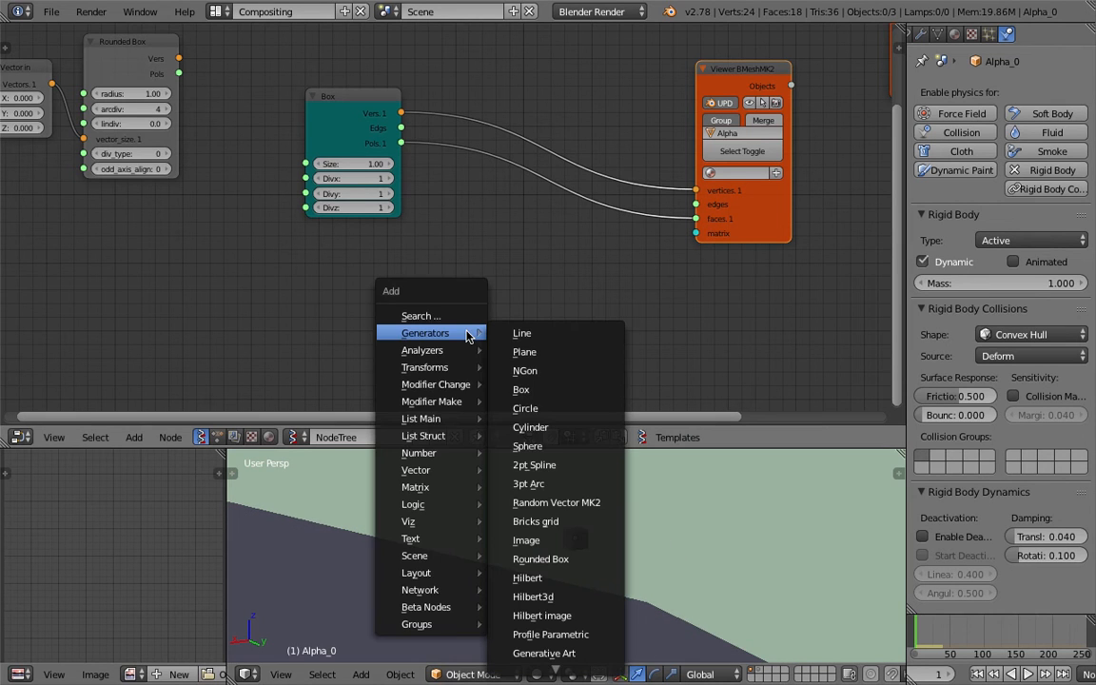
pyautogui.click(471, 316)
pyautogui.write('matrix')
pyautogui.press('Down')
pyautogui.press('Down')
pyautogui.press('Down')
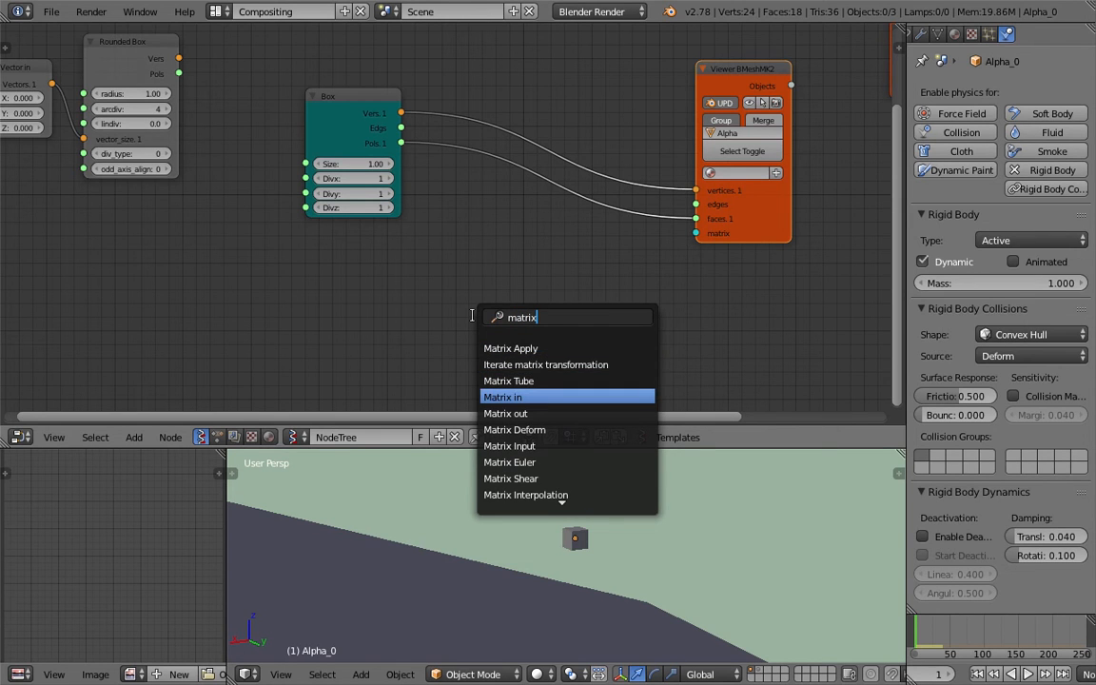
pyautogui.press('Return')
pyautogui.click(459, 264)
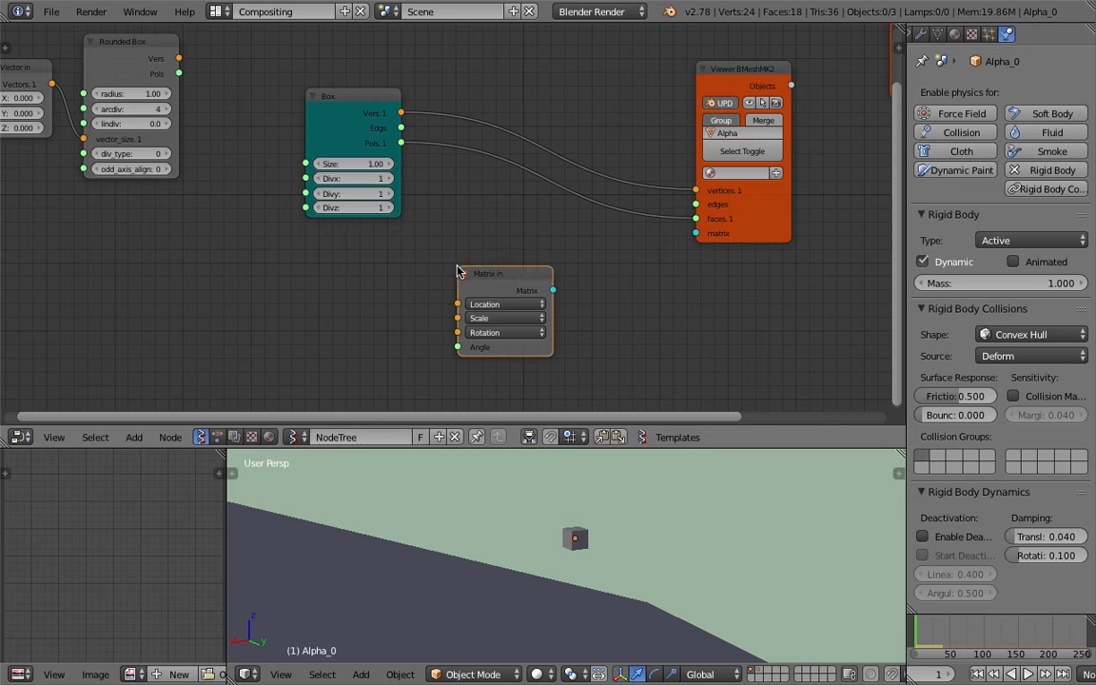
pyautogui.hotkey('shift', 'a')
pyautogui.click(313, 262)
pyautogui.write('random')
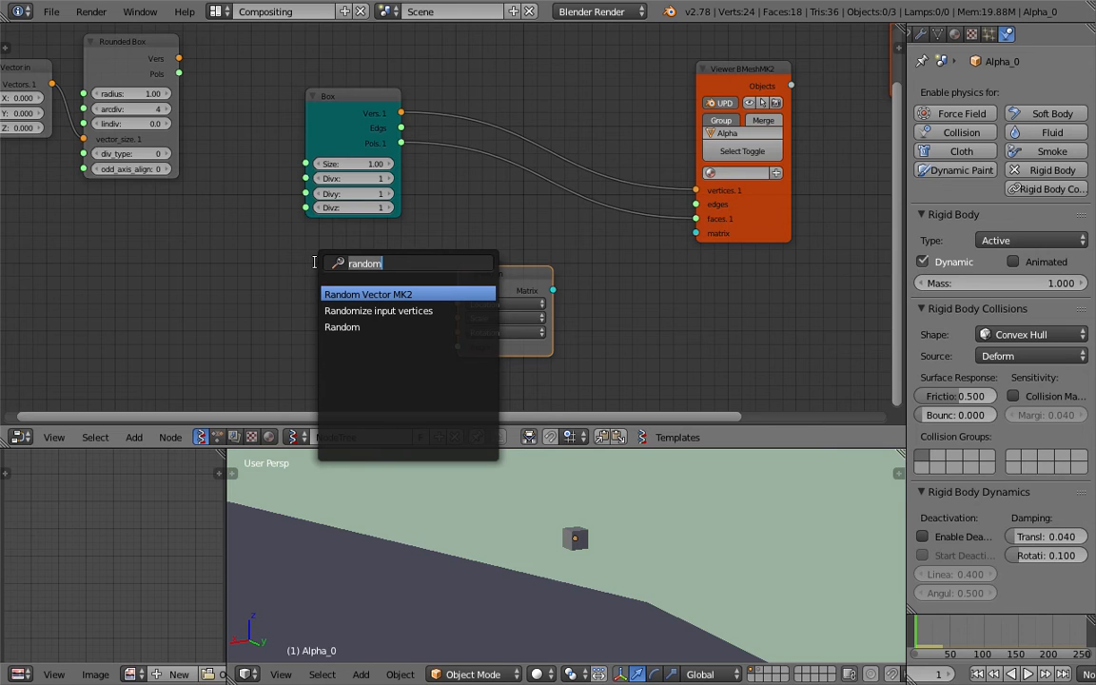
pyautogui.press('Escape')
# Step: Connect the Matrix in output to the Viewer BMeshMK2 node's matrix input and add a Range Float node
pyautogui.moveTo(506, 274); pyautogui.dragTo(693, 237)
pyautogui.hotkey('shift', 'a')
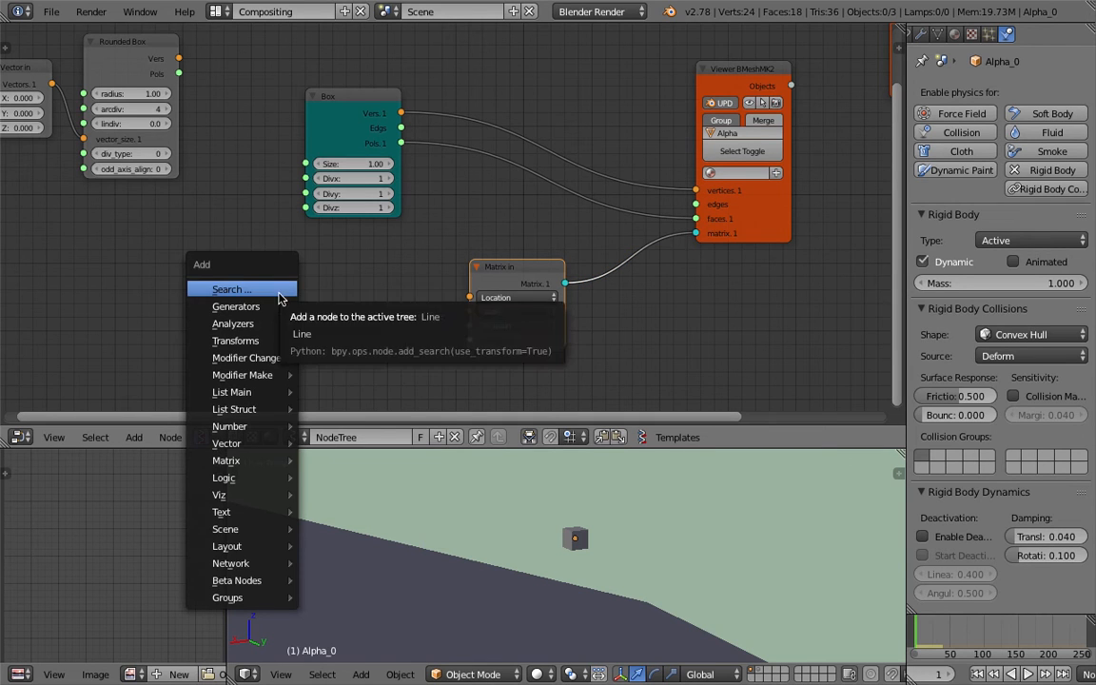
pyautogui.moveTo(281, 308)
pyautogui.click(269, 290)
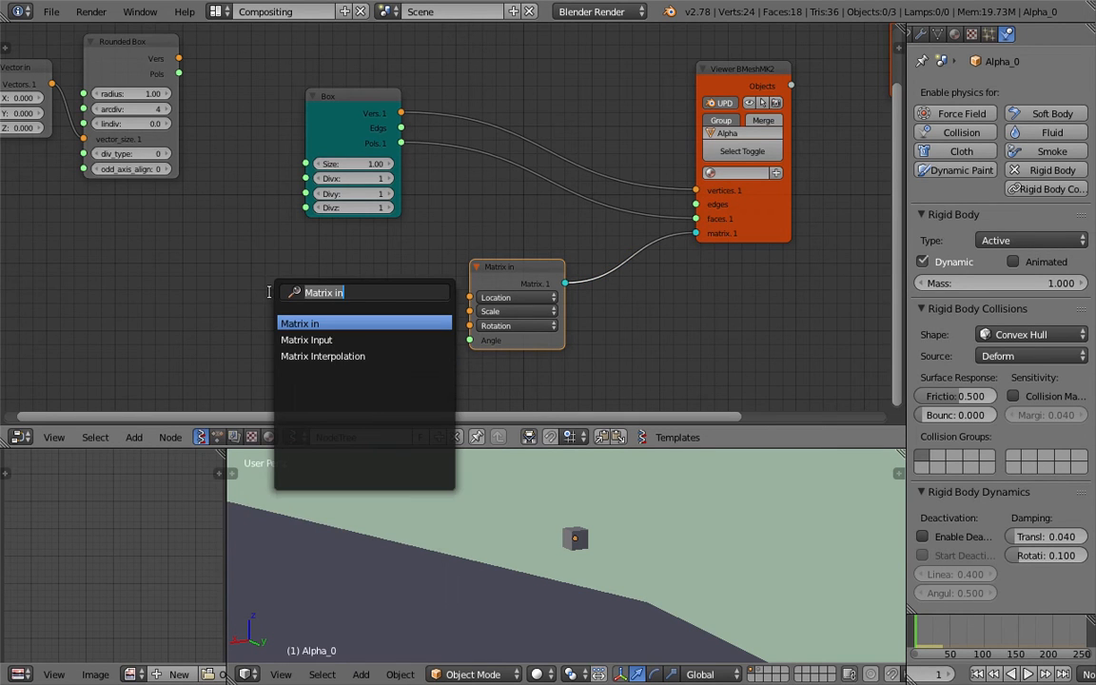
pyautogui.write('lin')
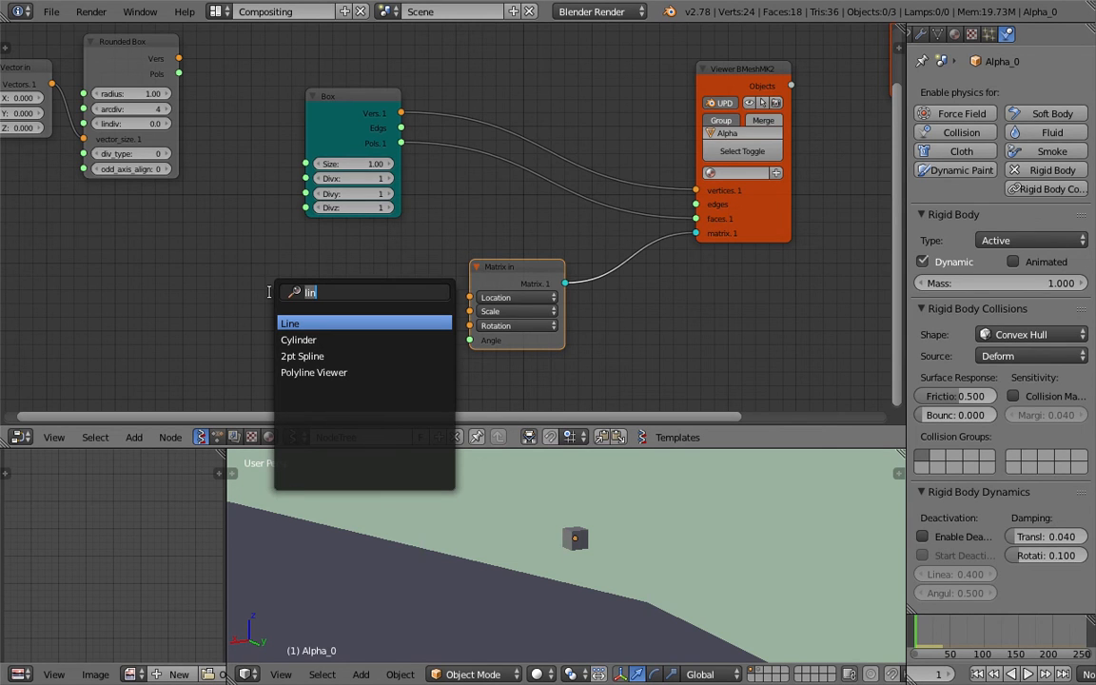
pyautogui.write('float')
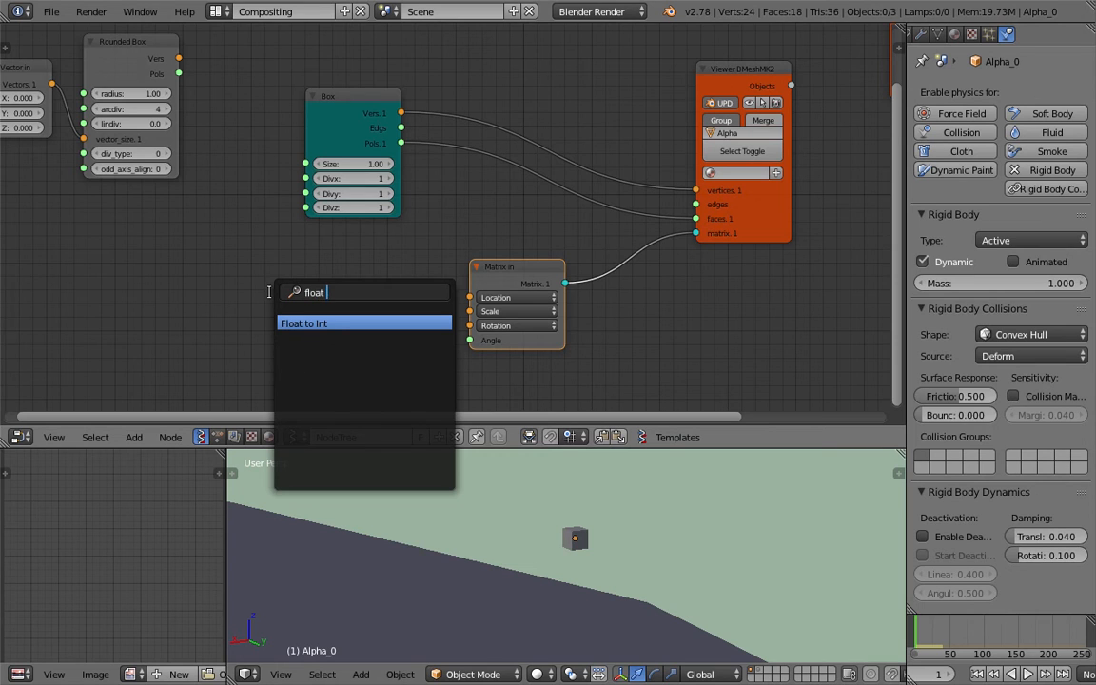
pyautogui.write('range')
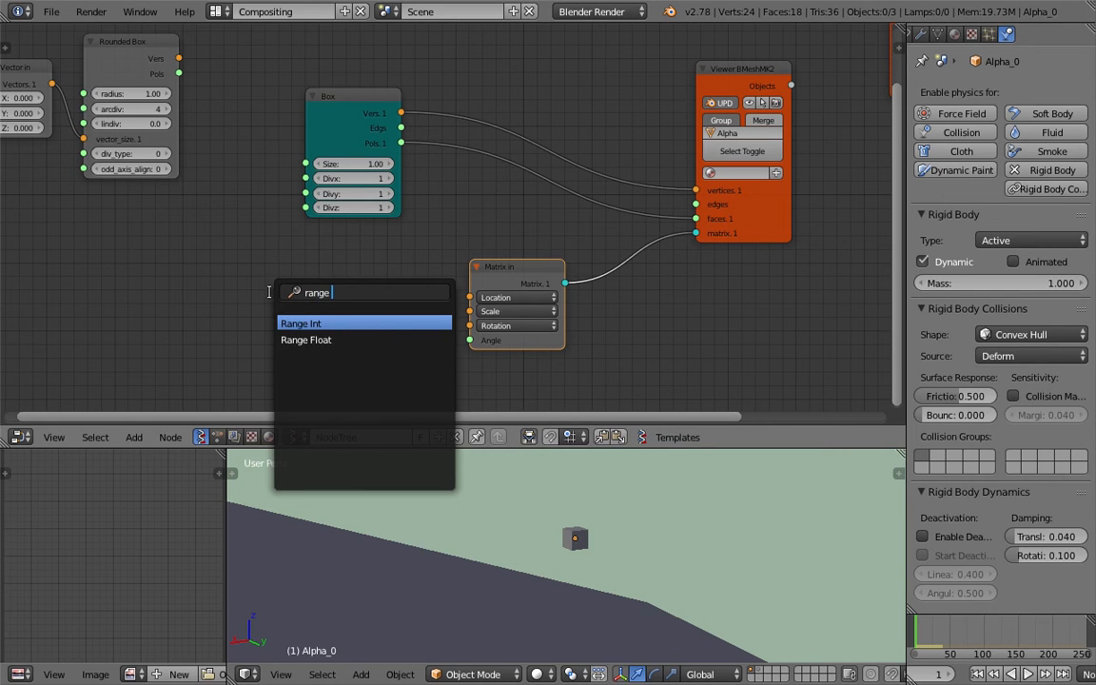
pyautogui.press('Down')
pyautogui.press('Return')
pyautogui.click(270, 293)
# Step: Save the file and move the Range Float and Matrix in nodes farther apart to leave space between them
pyautogui.hotkey('ctrl', 's')
pyautogui.click(272, 294)
pyautogui.moveTo(308, 274); pyautogui.dragTo(302, 215, button='middle')
pyautogui.press('g')
pyautogui.click(249, 220)
pyautogui.press('g')
pyautogui.click(190, 244)
pyautogui.moveTo(492, 211); pyautogui.dragTo(588, 207)
pyautogui.moveTo(600, 495); pyautogui.dragTo(509, 497, button='middle')
# Step: Add a Vector in node between Range Float and Matrix in, and connect its Vectors output to the Matrix in Location input
pyautogui.hotkey('shift', 'a')
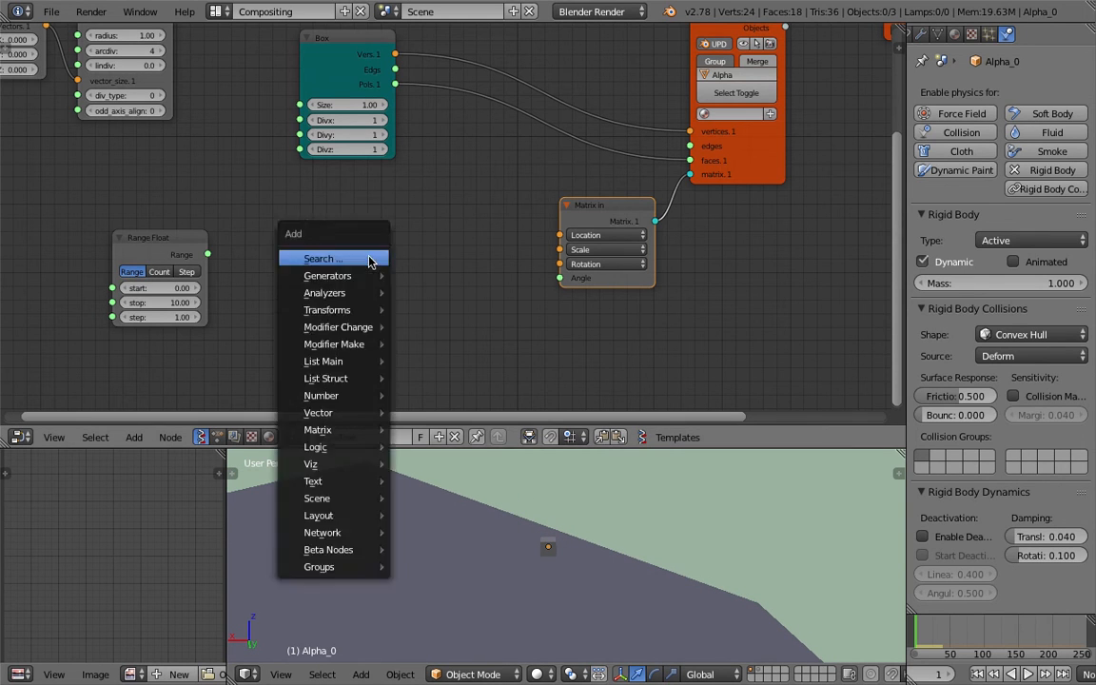
pyautogui.click(369, 259)
pyautogui.write('vector i')
pyautogui.press('Return')
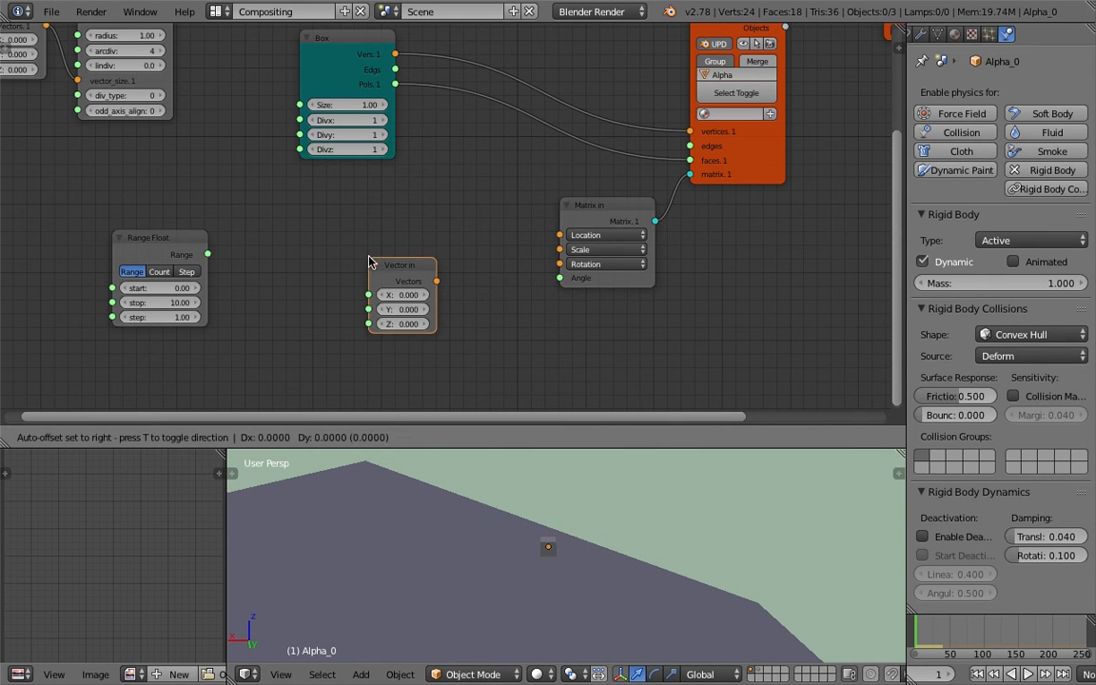
pyautogui.click(391, 237)
pyautogui.moveTo(460, 255); pyautogui.dragTo(559, 235)
pyautogui.moveTo(504, 457); pyautogui.dragTo(382, 594, button='middle')
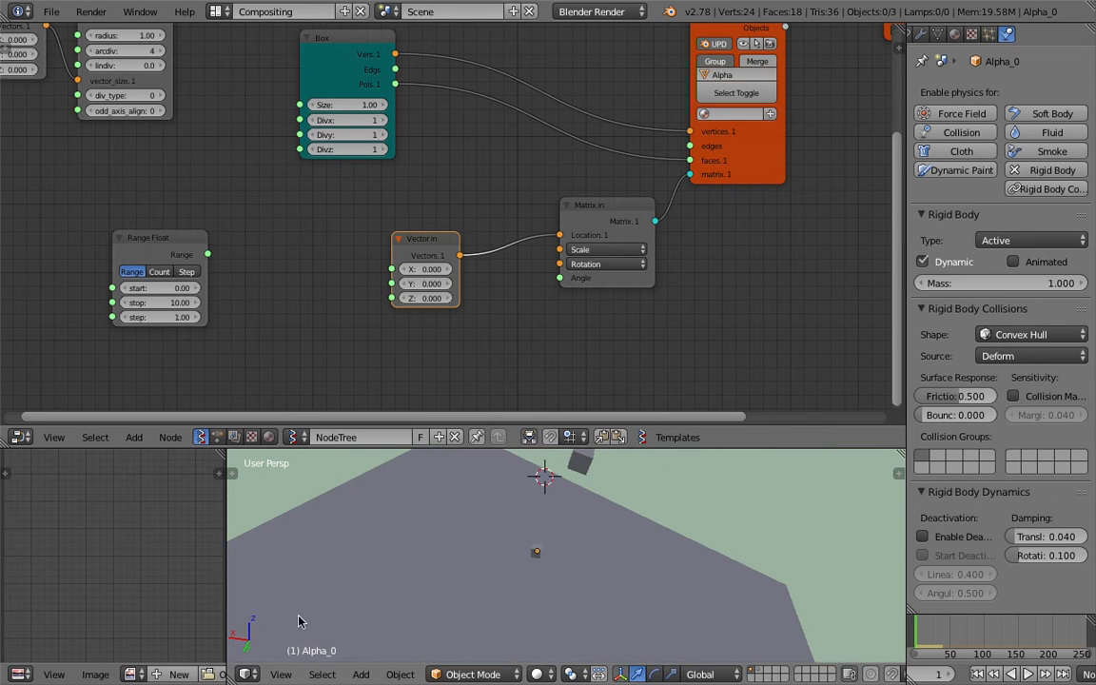
pyautogui.moveTo(569, 538); pyautogui.dragTo(583, 520, button='middle')
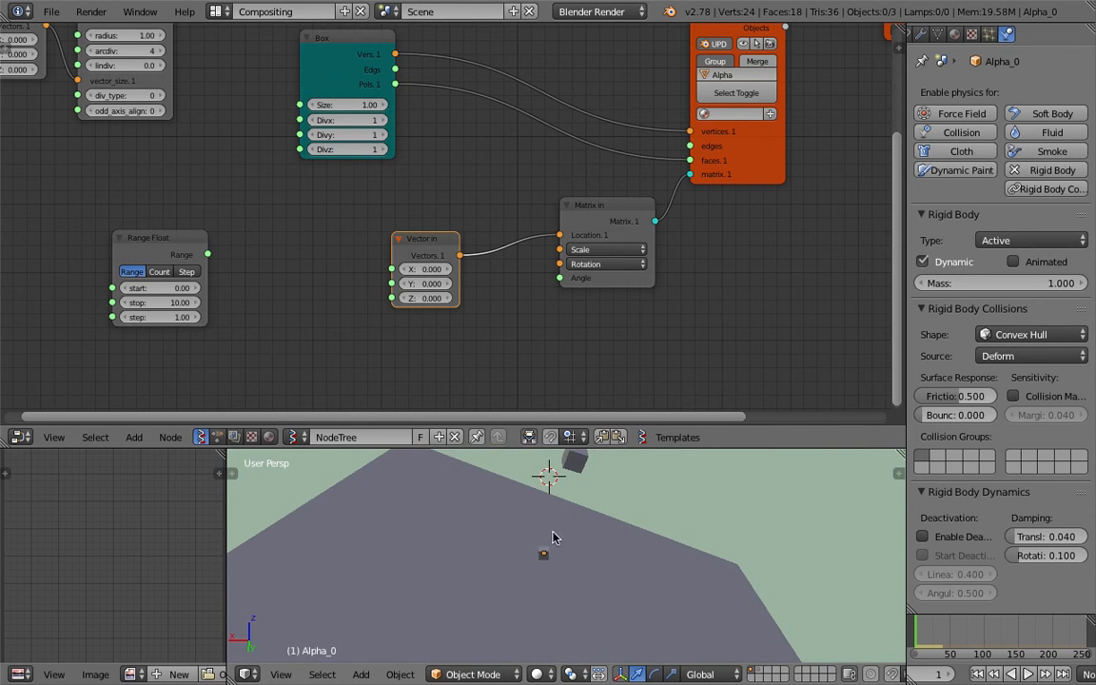
pyautogui.moveTo(358, 529); pyautogui.dragTo(271, 644, button='middle')
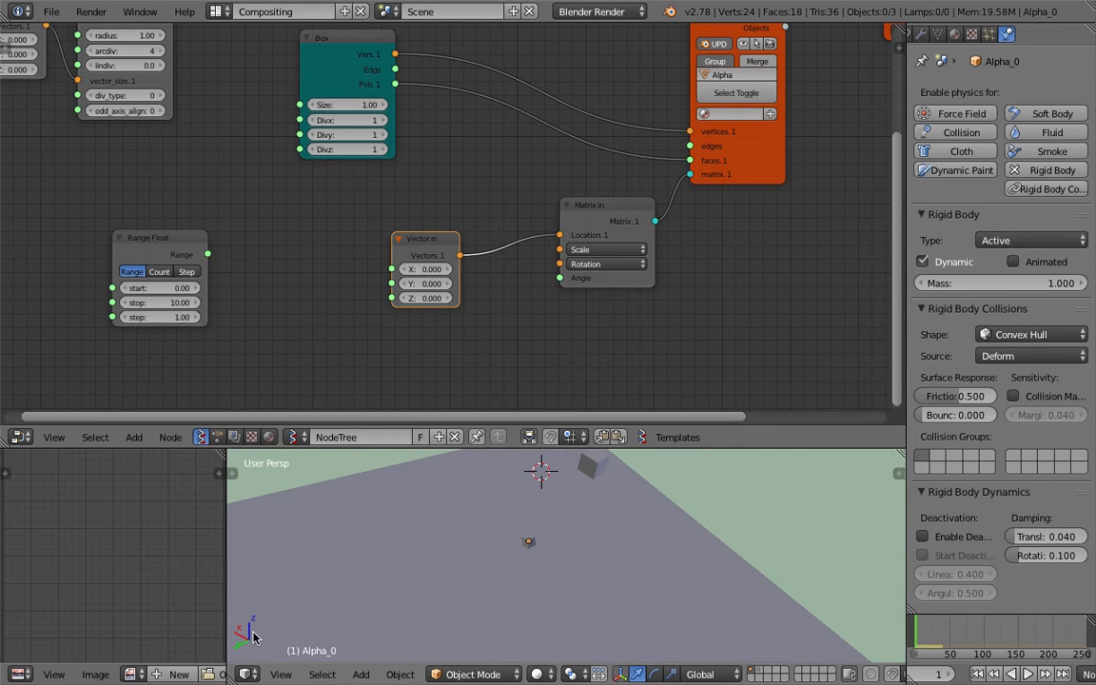
# Step: Switch the Range Float node to Step mode and move it nearer to the Vector in node
pyautogui.scroll(1, 257, 274)
pyautogui.moveTo(223, 249); pyautogui.dragTo(232, 236)
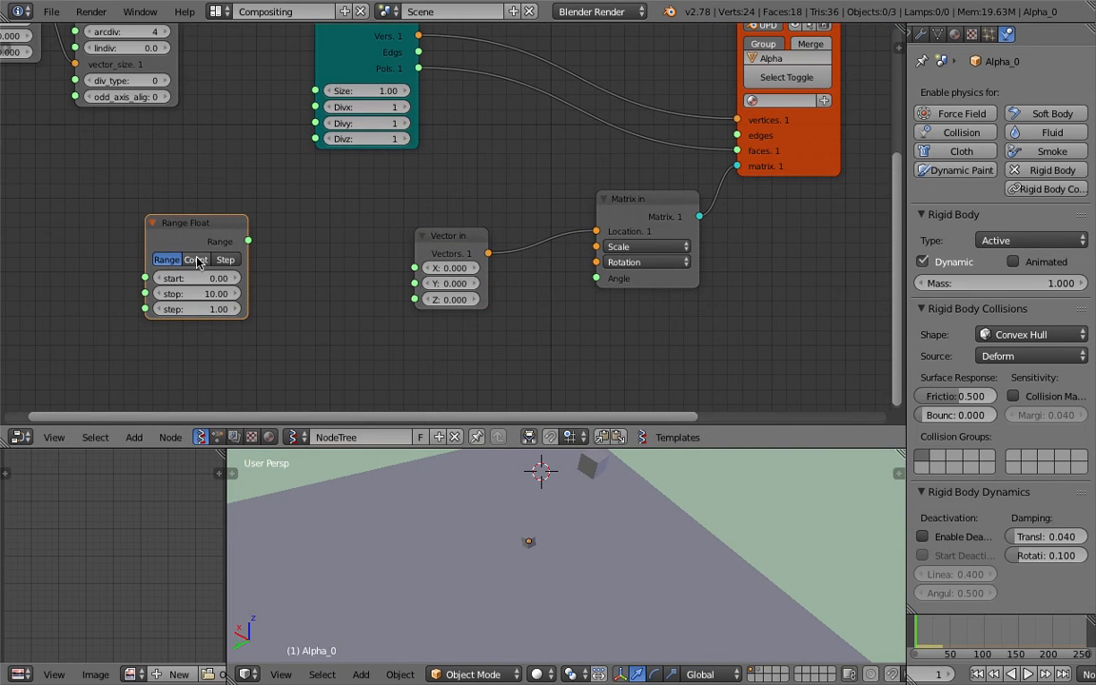
pyautogui.scroll(2, 197, 261)
pyautogui.click(145, 262)
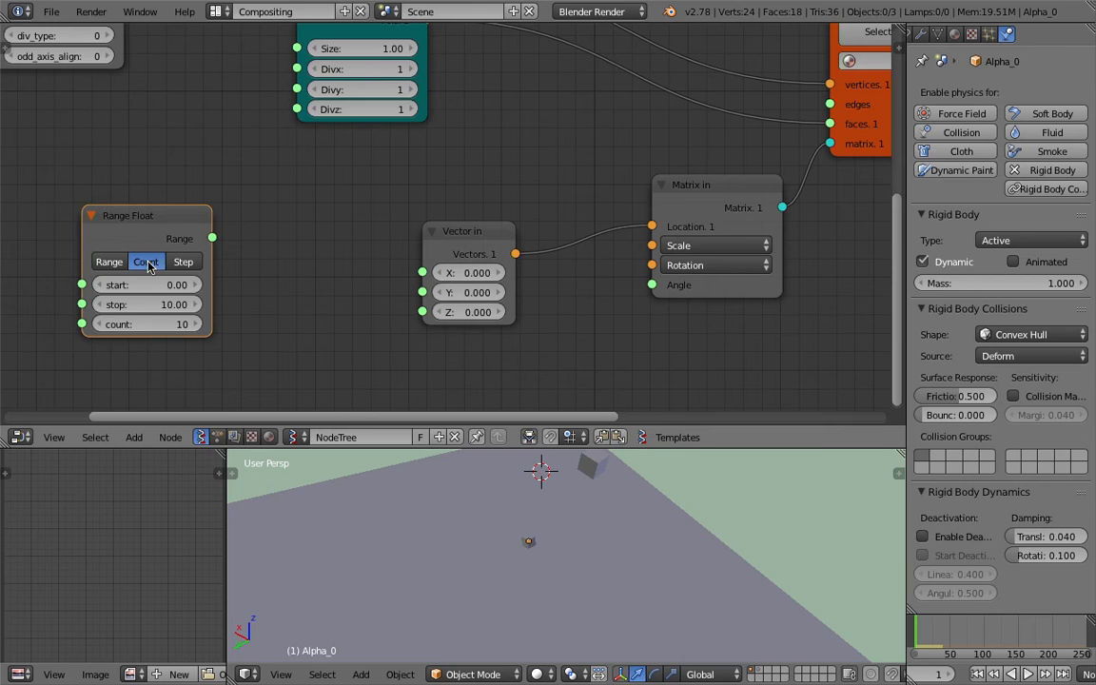
pyautogui.click(183, 264)
pyautogui.moveTo(162, 228); pyautogui.dragTo(244, 205)
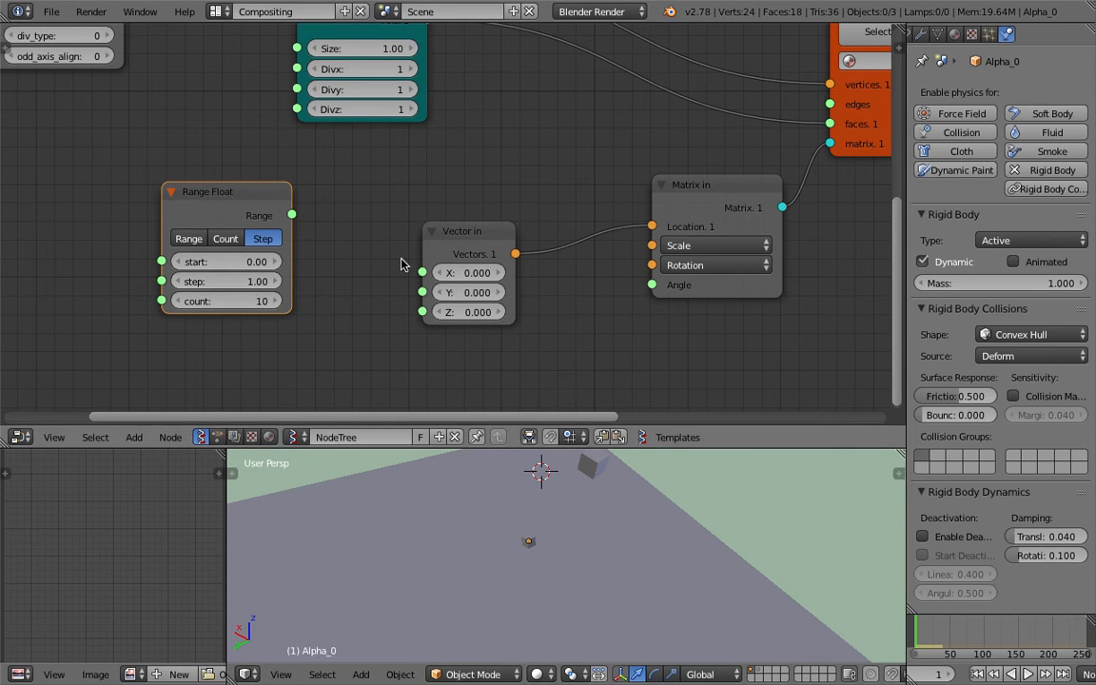
# Step: Connect the Range Float output to the Vector in node's X input and tidy the positions of both nodes
pyautogui.moveTo(294, 215); pyautogui.dragTo(311, 228)
pyautogui.moveTo(401, 263); pyautogui.dragTo(506, 212)
pyautogui.moveTo(265, 196); pyautogui.dragTo(325, 185)
# Step: Set the Range Float node's step to 1.15 and its count to 11 to space out the row of boxes
pyautogui.moveTo(481, 514); pyautogui.dragTo(660, 514, button='middle')
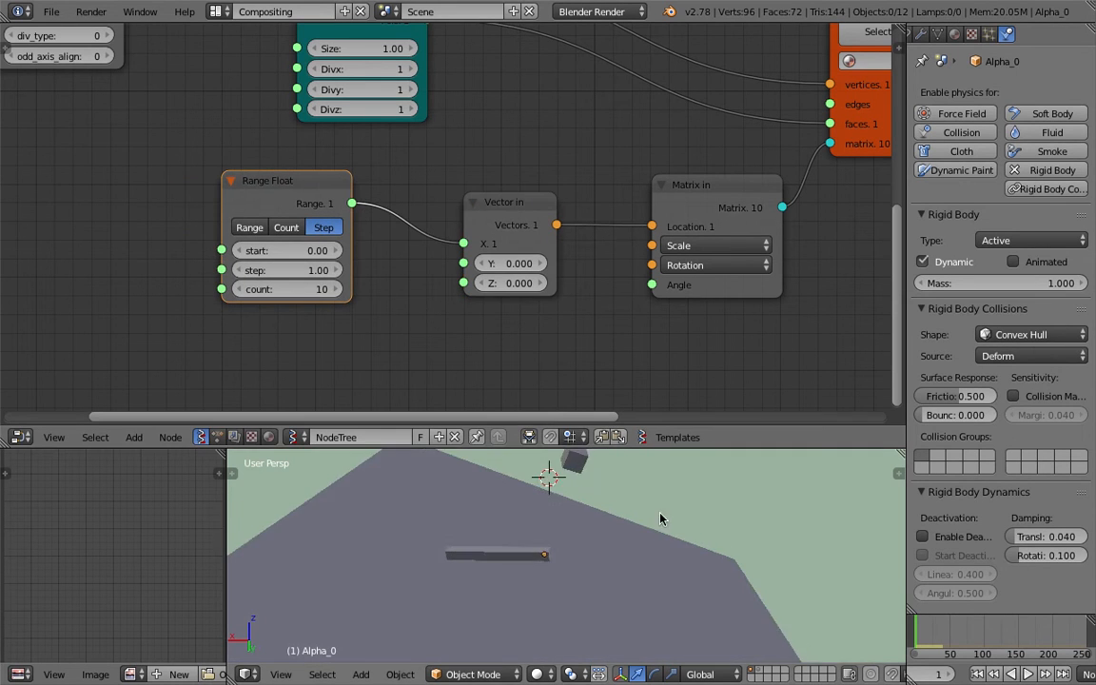
pyautogui.scroll(4, 661, 519)
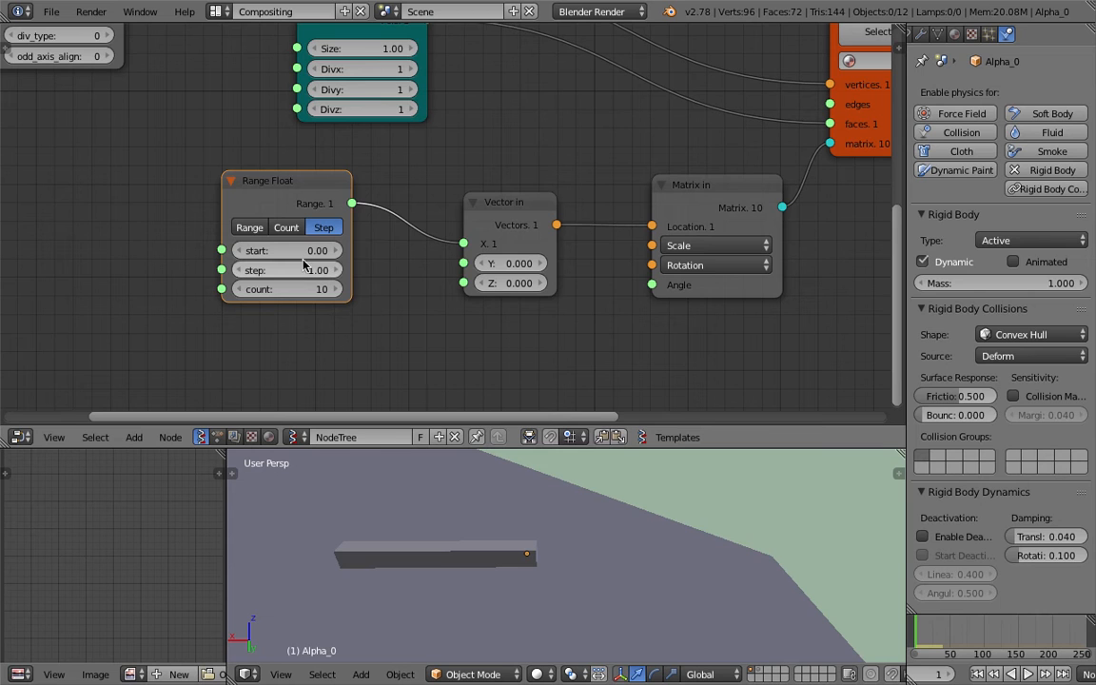
pyautogui.moveTo(304, 269); pyautogui.dragTo(333, 269)
pyautogui.moveTo(698, 575); pyautogui.dragTo(518, 543, button='middle')
pyautogui.click(240, 288)
pyautogui.click(240, 289)
pyautogui.click(239, 288)
pyautogui.click(240, 288)
pyautogui.click(240, 289)
pyautogui.click(240, 290)
pyautogui.click(241, 289)
pyautogui.doubleClick(241, 289)
pyautogui.moveTo(325, 289)
pyautogui.mouseDown()
pyautogui.moveTo(419, 289)
pyautogui.moveTo(307, 293)
pyautogui.mouseUp()
# Step: Move the Cube floor slab along the X axis beneath the row of boxes and tilt it around the Y axis
pyautogui.moveTo(447, 533); pyautogui.dragTo(520, 537, button='middle')
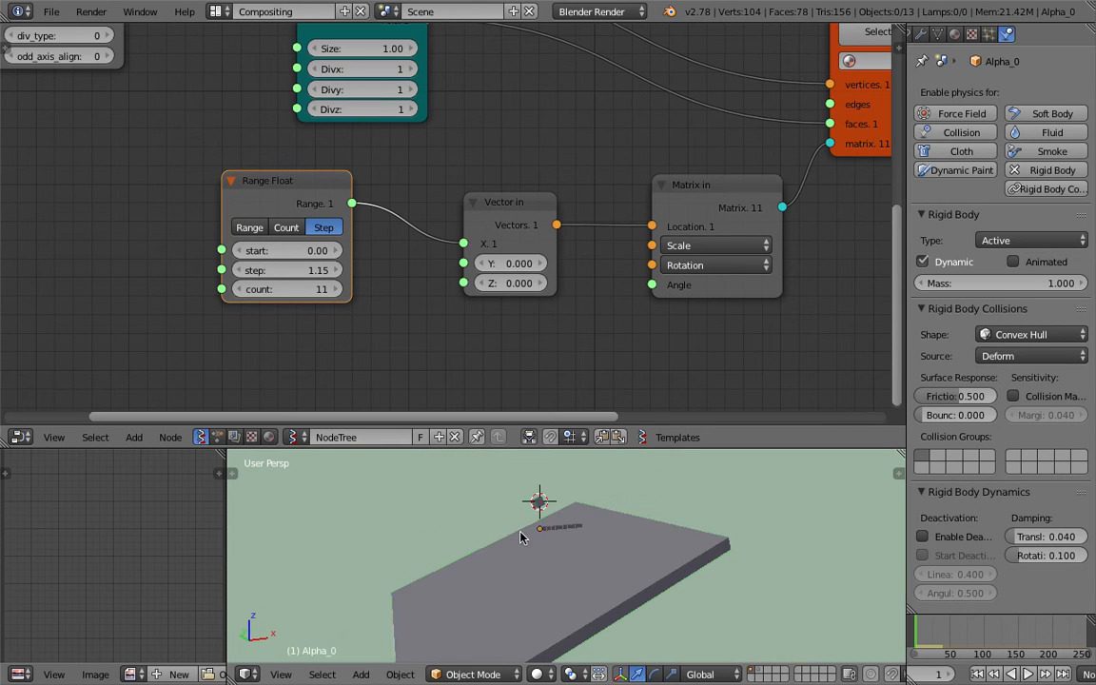
pyautogui.rightClick(519, 538)
pyautogui.press('g')
pyautogui.press('x')
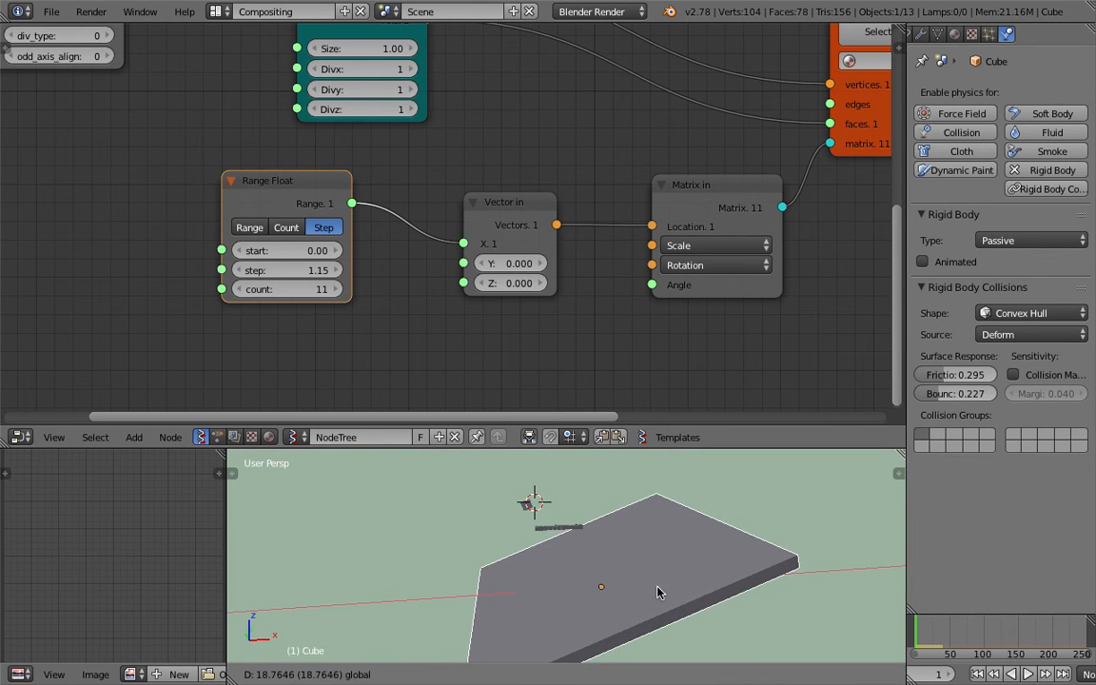
pyautogui.click(594, 585)
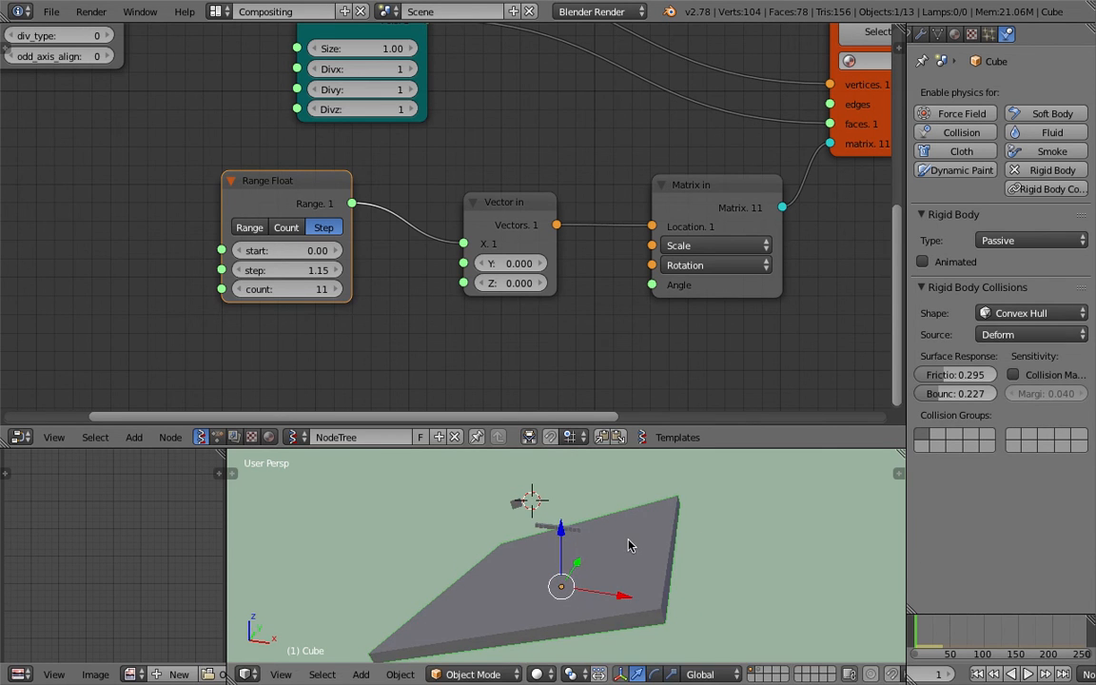
pyautogui.press('r')
pyautogui.press('y')
pyautogui.click(605, 539)
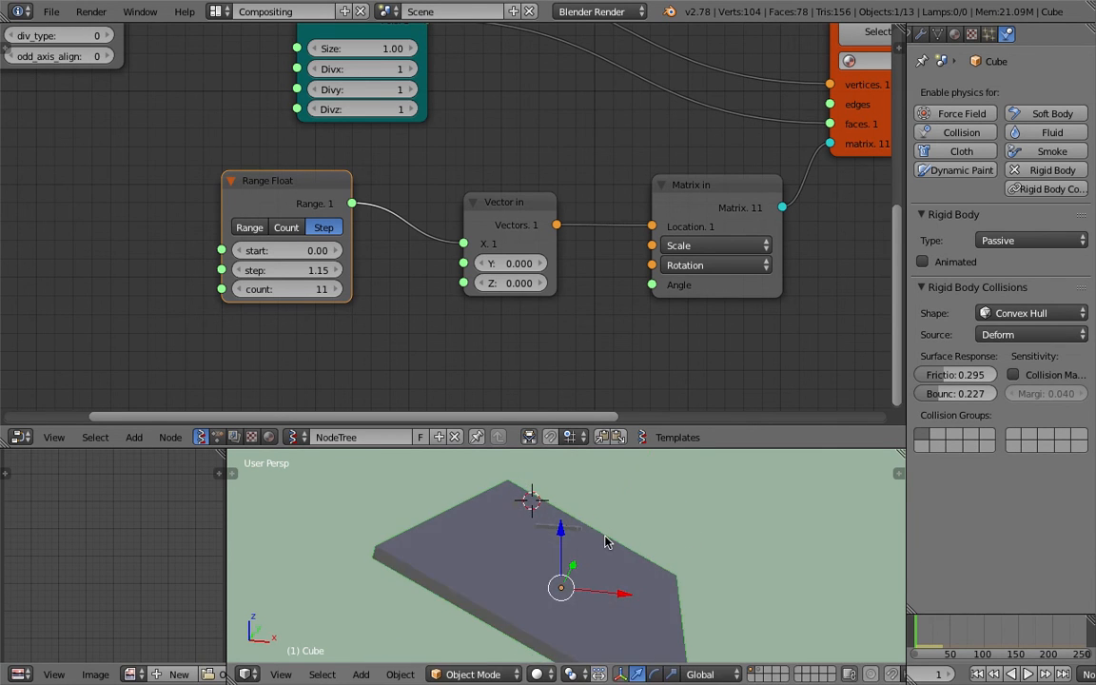
# Step: Raise the Range Float count to 25 and save the file
pyautogui.moveTo(573, 540); pyautogui.dragTo(577, 581, button='middle')
pyautogui.moveTo(282, 289); pyautogui.dragTo(352, 288)
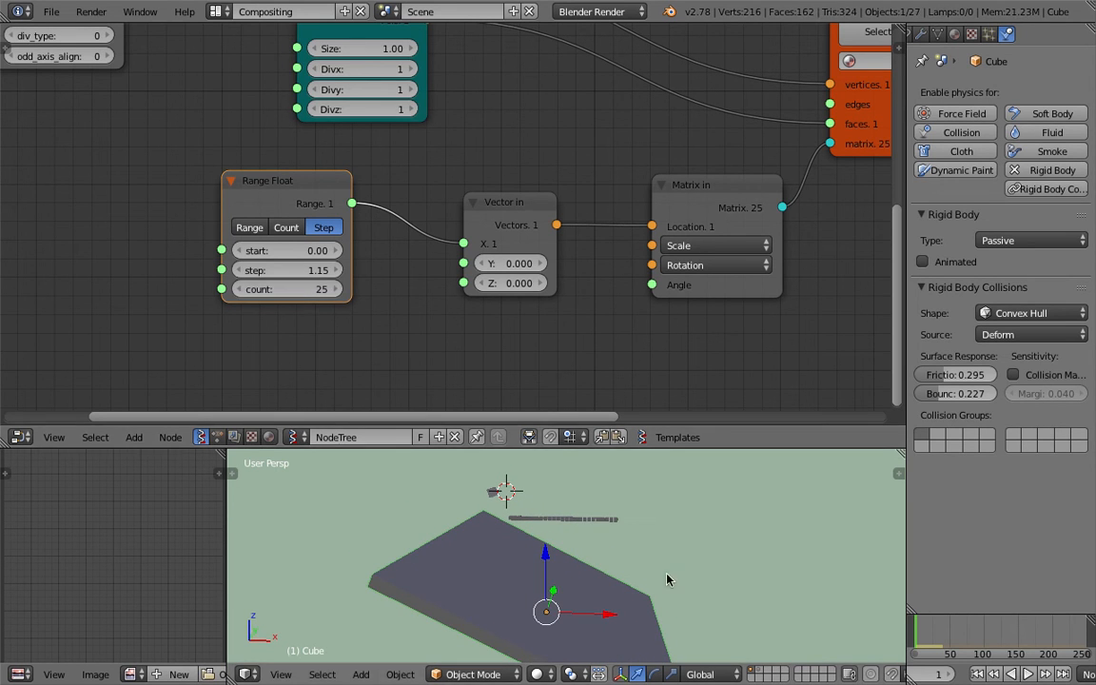
pyautogui.moveTo(666, 575); pyautogui.dragTo(549, 590, button='middle')
pyautogui.scroll(8, 533, 551)
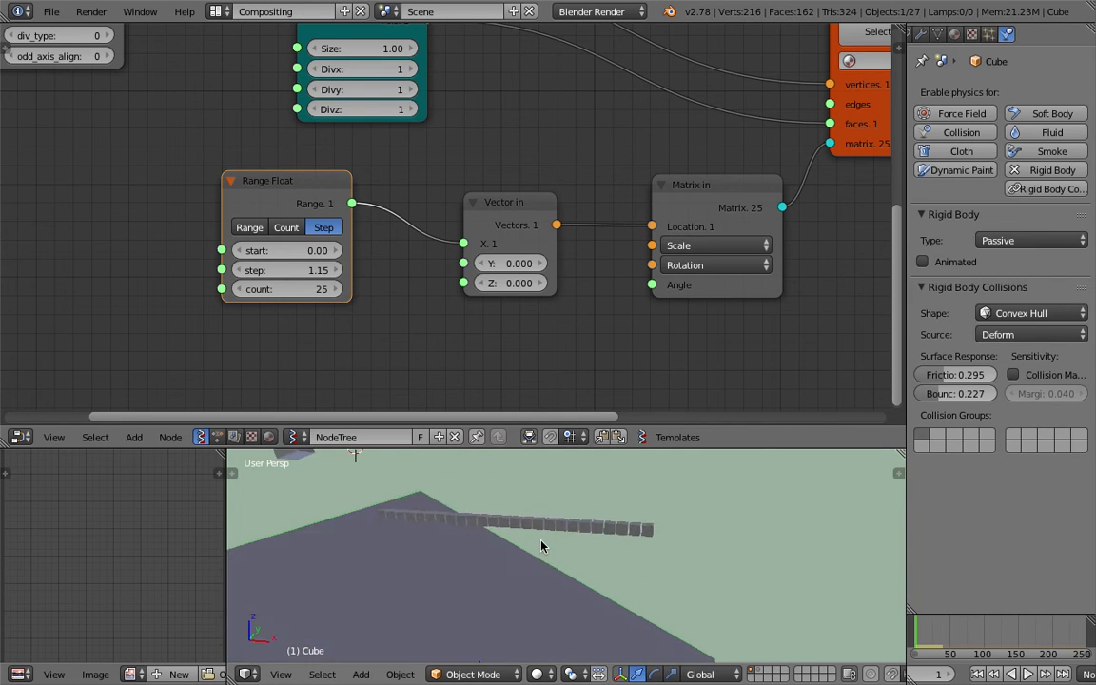
pyautogui.moveTo(504, 574); pyautogui.dragTo(553, 560, button='middle')
pyautogui.hotkey('ctrl', 's')
pyautogui.click(553, 559)
# Step: Set the Range Float count to 5 and save the file
pyautogui.click(302, 289)
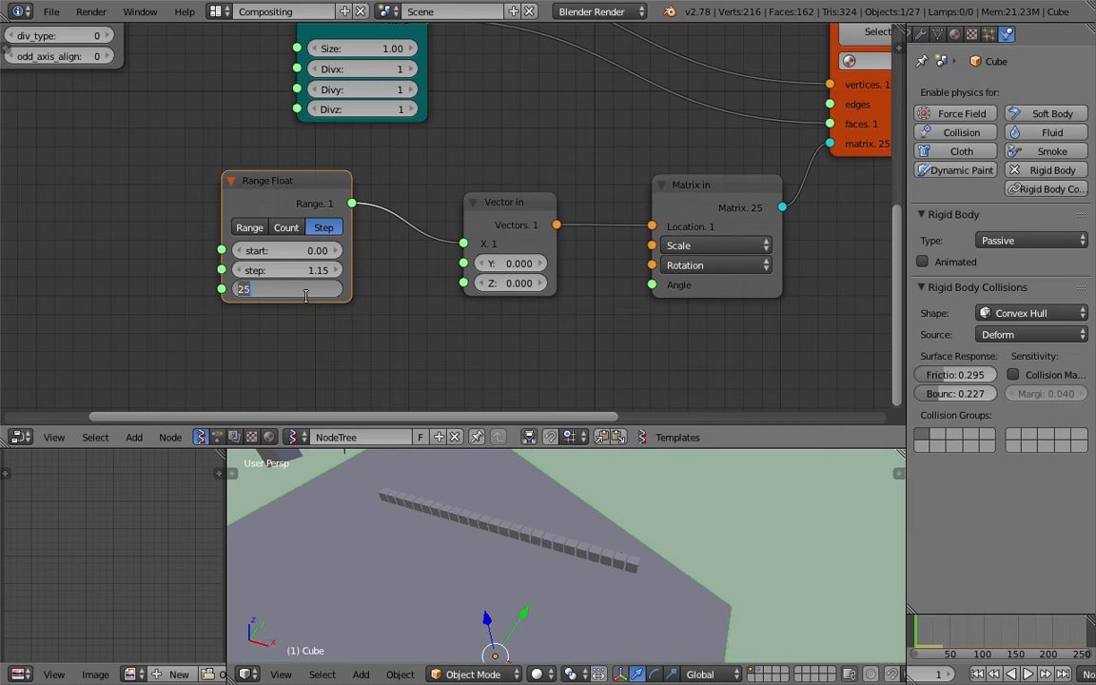
pyautogui.write('5')
pyautogui.press('Return')
pyautogui.hotkey('ctrl', 's')
pyautogui.click(331, 338)
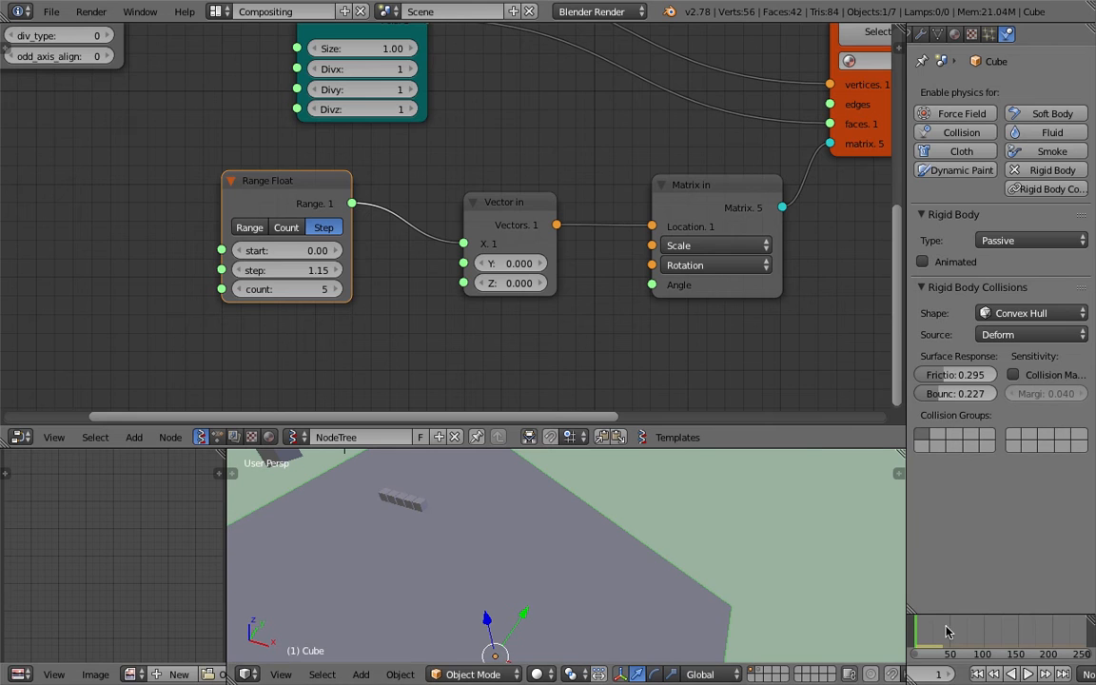
# Step: Play the rigid body simulation of the boxes falling onto the slab, view it from several angles, and stop playback
pyautogui.hotkey('alt', 'a')
pyautogui.moveTo(573, 535); pyautogui.dragTo(494, 585, button='middle')
pyautogui.scroll(-2, 503, 581)
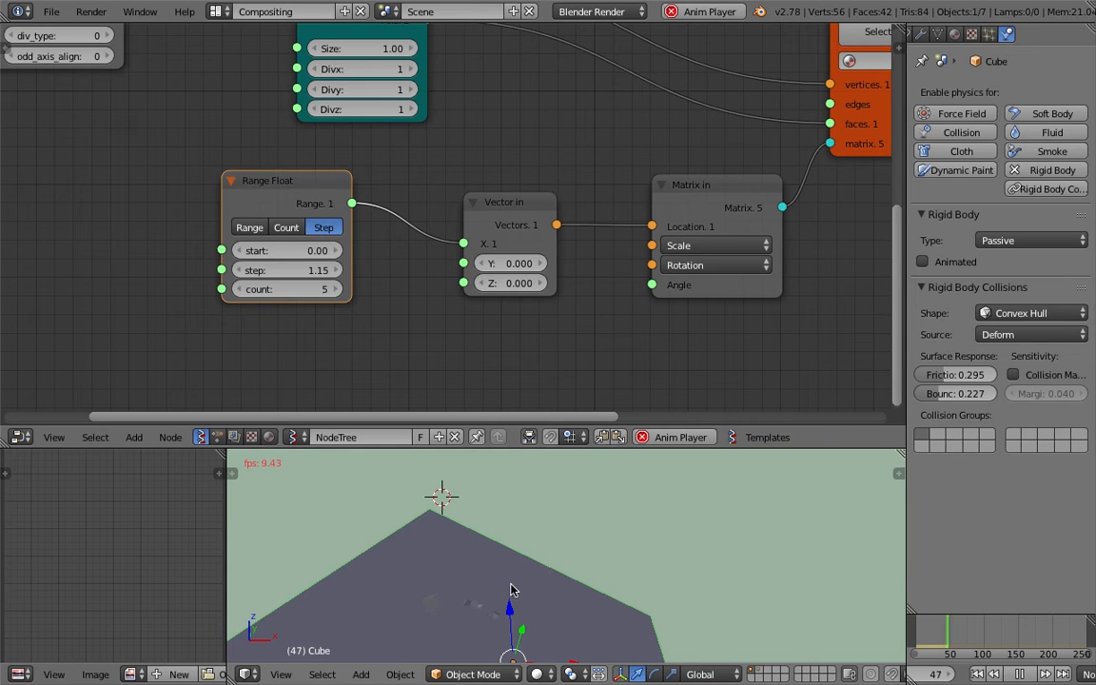
pyautogui.moveTo(511, 590); pyautogui.dragTo(451, 592, button='middle')
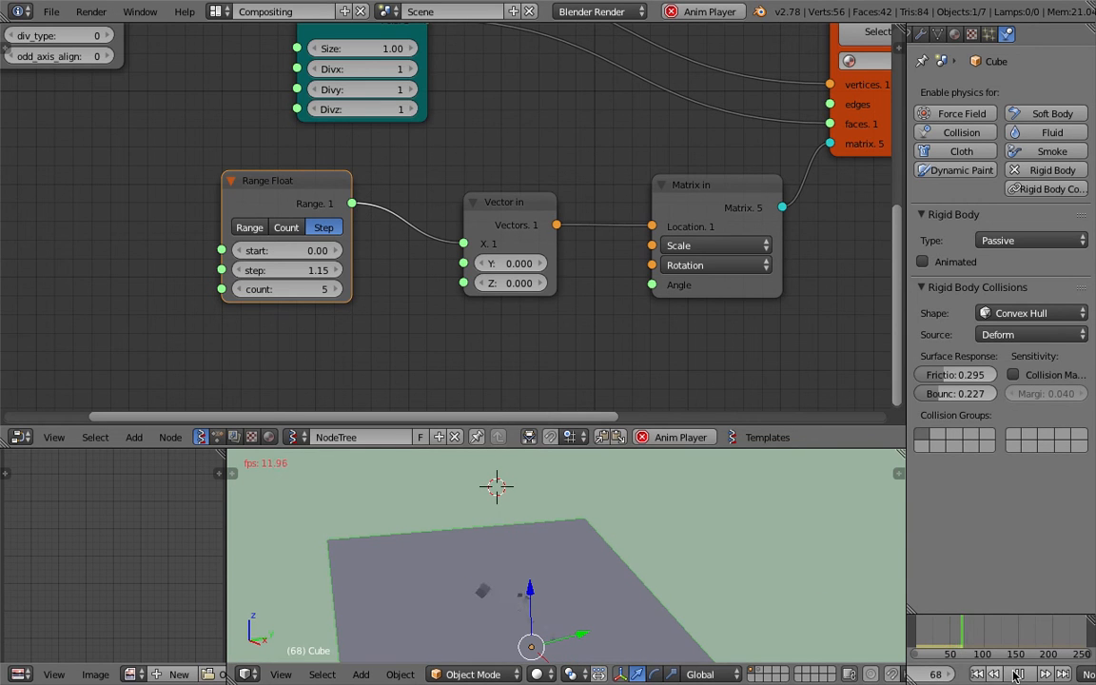
pyautogui.press('Escape')
pyautogui.moveTo(657, 578); pyautogui.dragTo(471, 571, button='middle')
pyautogui.scroll(-3, 306, 190)
# Step: Move the Box, Matrix in, Vector in and Range Float nodes closer to the Viewer BMeshMK2 node
pyautogui.moveTo(457, 129); pyautogui.dragTo(388, 220, button='middle')
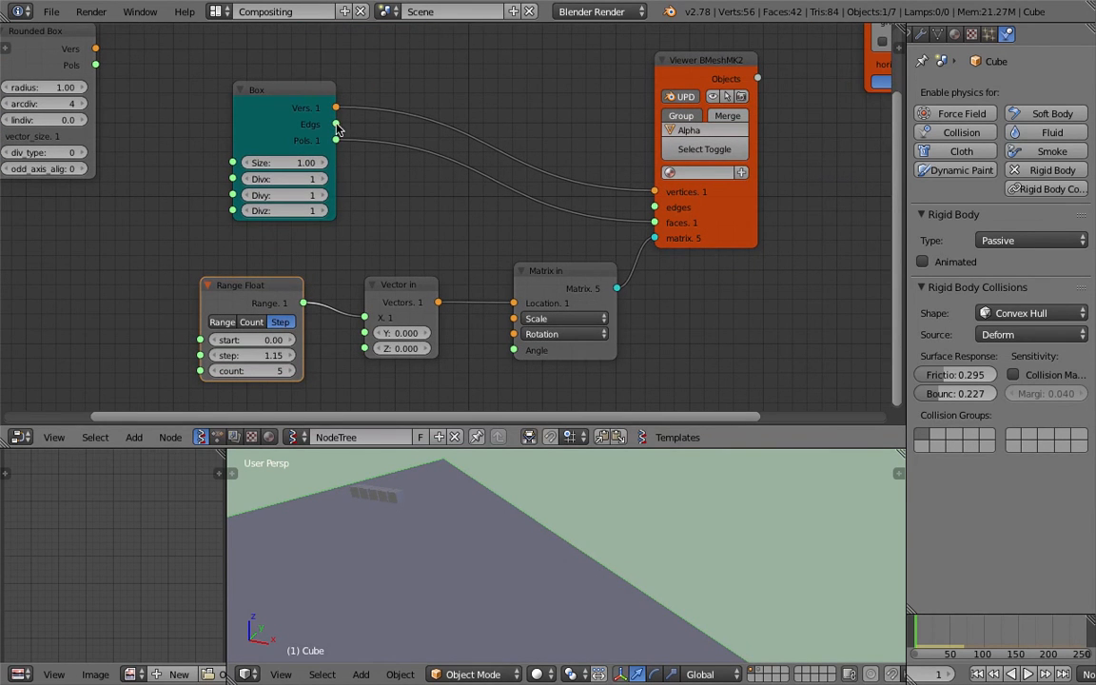
pyautogui.moveTo(286, 88); pyautogui.dragTo(437, 81)
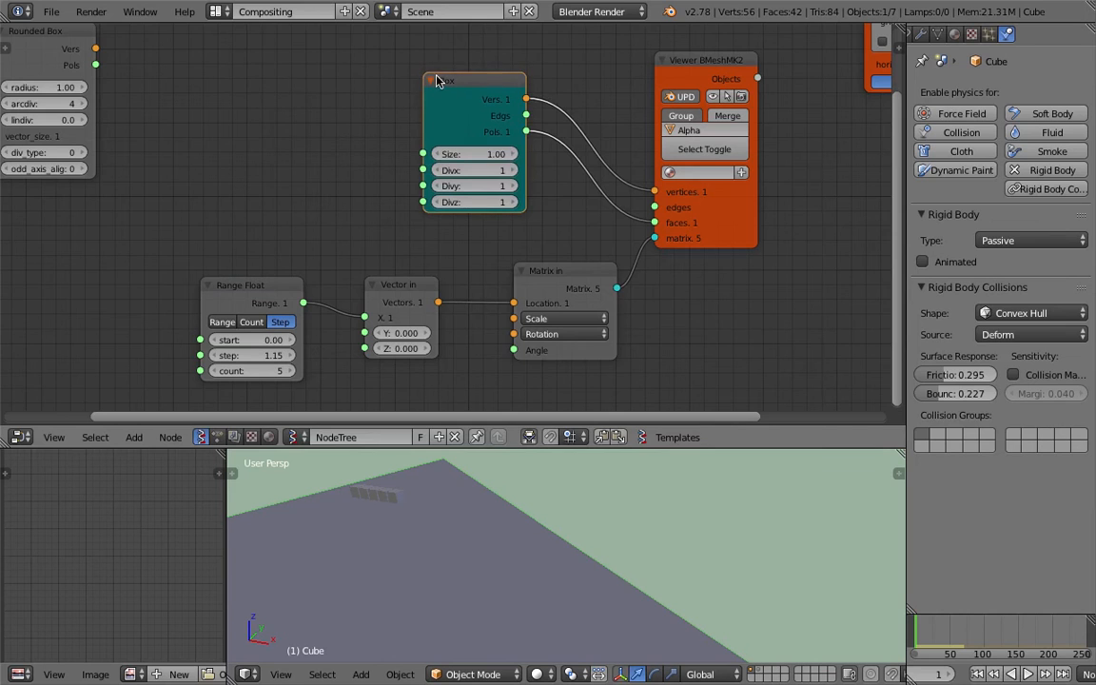
pyautogui.moveTo(544, 270); pyautogui.dragTo(566, 251)
pyautogui.moveTo(421, 285); pyautogui.dragTo(487, 261)
pyautogui.click(290, 286)
pyautogui.moveTo(290, 286); pyautogui.dragTo(392, 251)
pyautogui.moveTo(374, 505); pyautogui.dragTo(365, 499, button='middle')
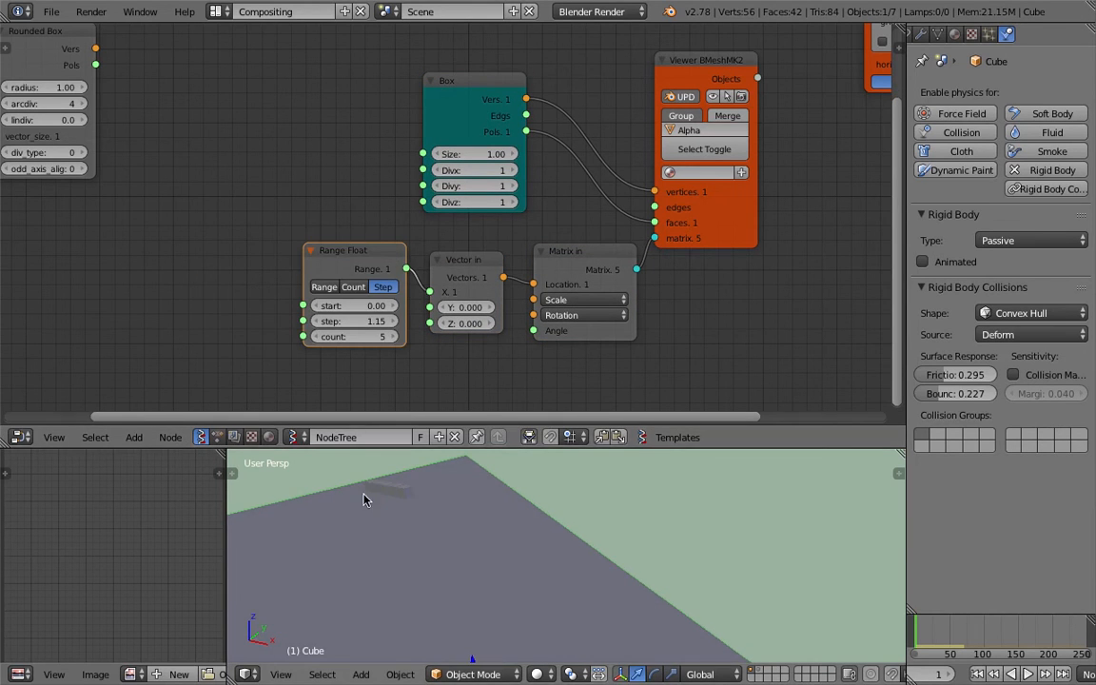
pyautogui.scroll(-3, 570, 589)
# Step: Save the file and store it as a new version with Save As
pyautogui.press('super+s')
pyautogui.click(577, 583)
pyautogui.click(52, 11)
pyautogui.click(92, 159)
pyautogui.click(954, 74)
pyautogui.click(1035, 51)
# Step: Find the Frame info node by searching for "frame", place it before the Range Float node, and save the file
pyautogui.moveTo(489, 238); pyautogui.dragTo(500, 217, button='middle')
pyautogui.hotkey('shift', 'a')
pyautogui.click(186, 245)
pyautogui.write('frame')
pyautogui.press('Down')
pyautogui.press('Return')
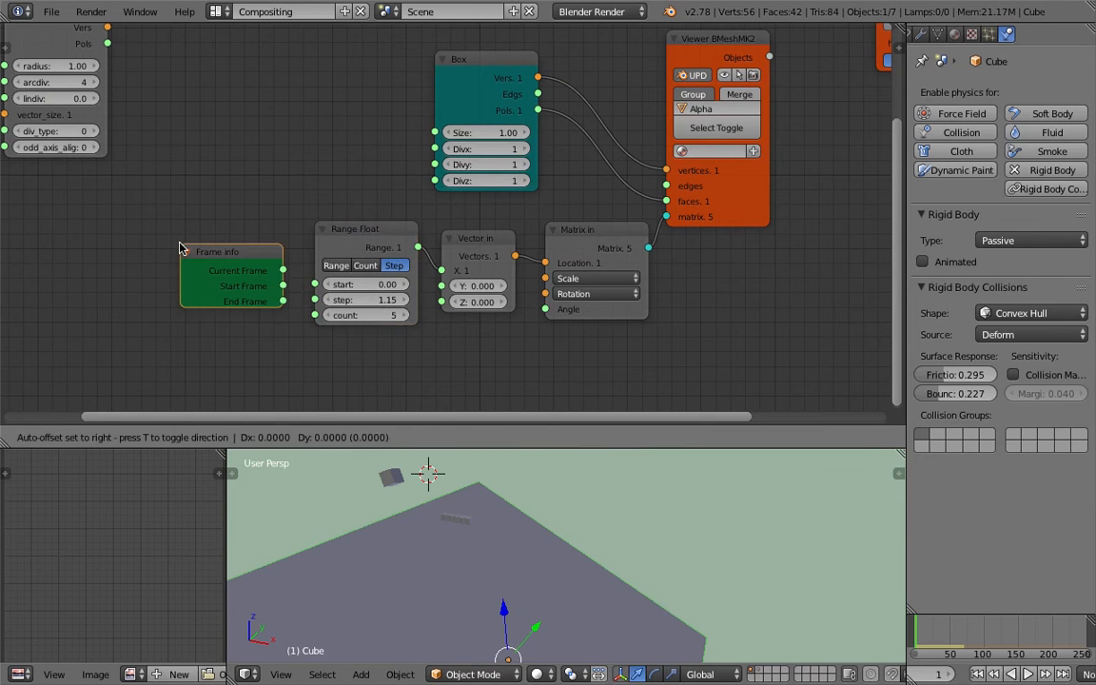
pyautogui.click(140, 254)
pyautogui.hotkey('ctrl', 's')
# Step: Connect the Frame info node's Current Frame output to the Range Float count input
pyautogui.moveTo(118, 263); pyautogui.dragTo(143, 223, button='middle')
pyautogui.scroll(1, 143, 224)
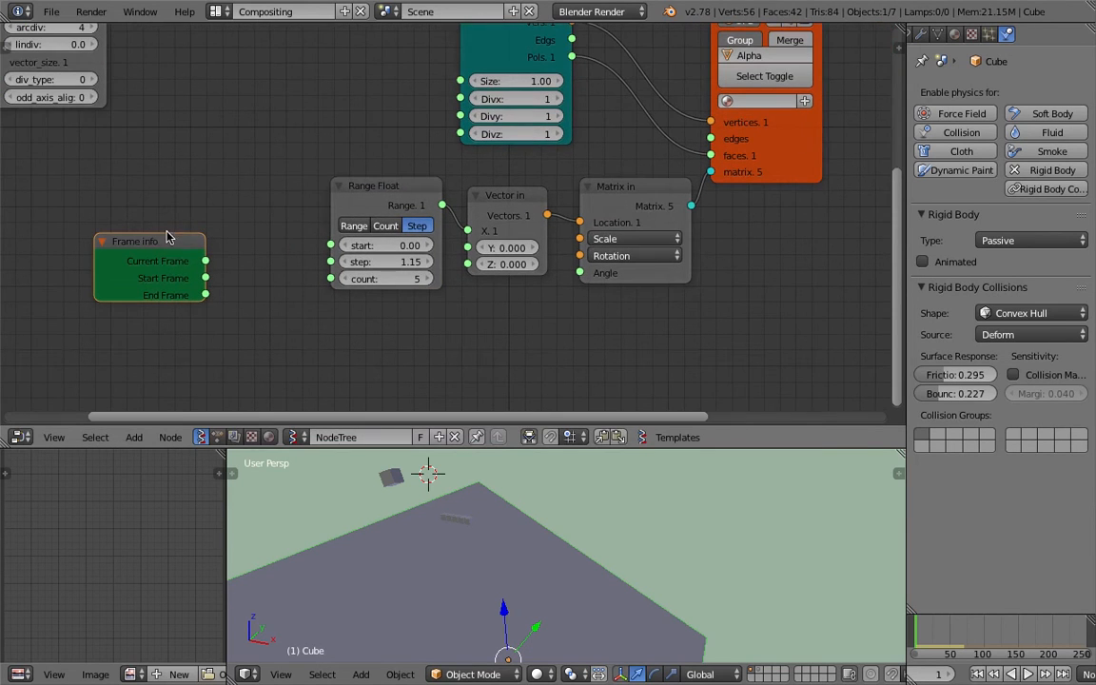
pyautogui.moveTo(202, 263); pyautogui.dragTo(219, 265)
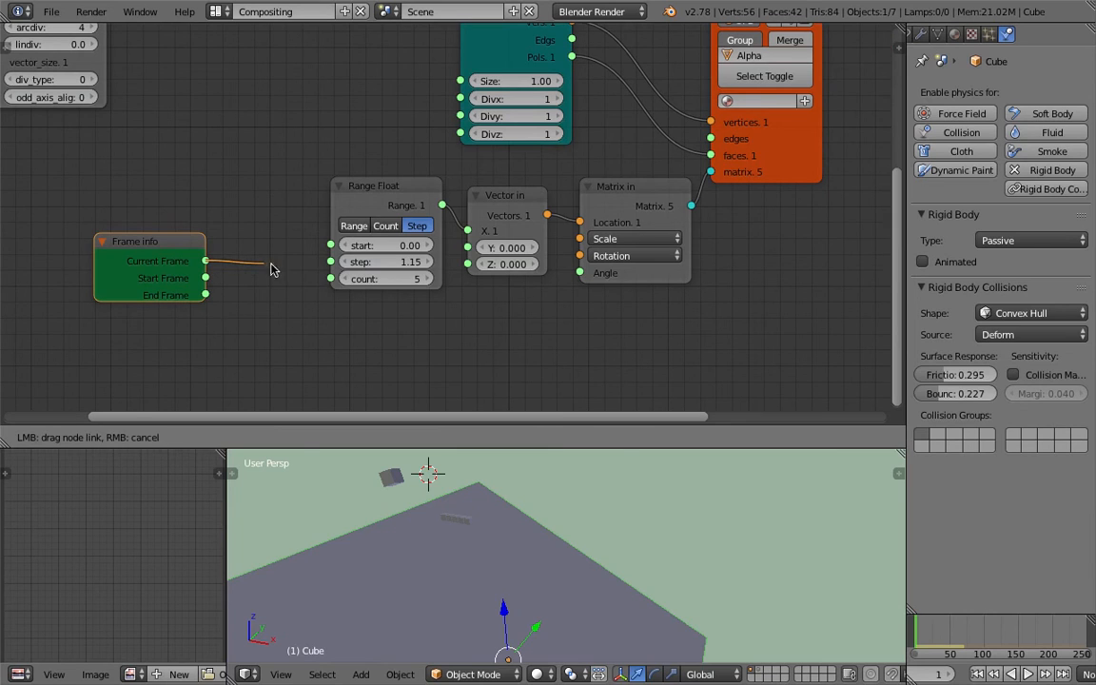
pyautogui.moveTo(328, 284); pyautogui.dragTo(331, 279)
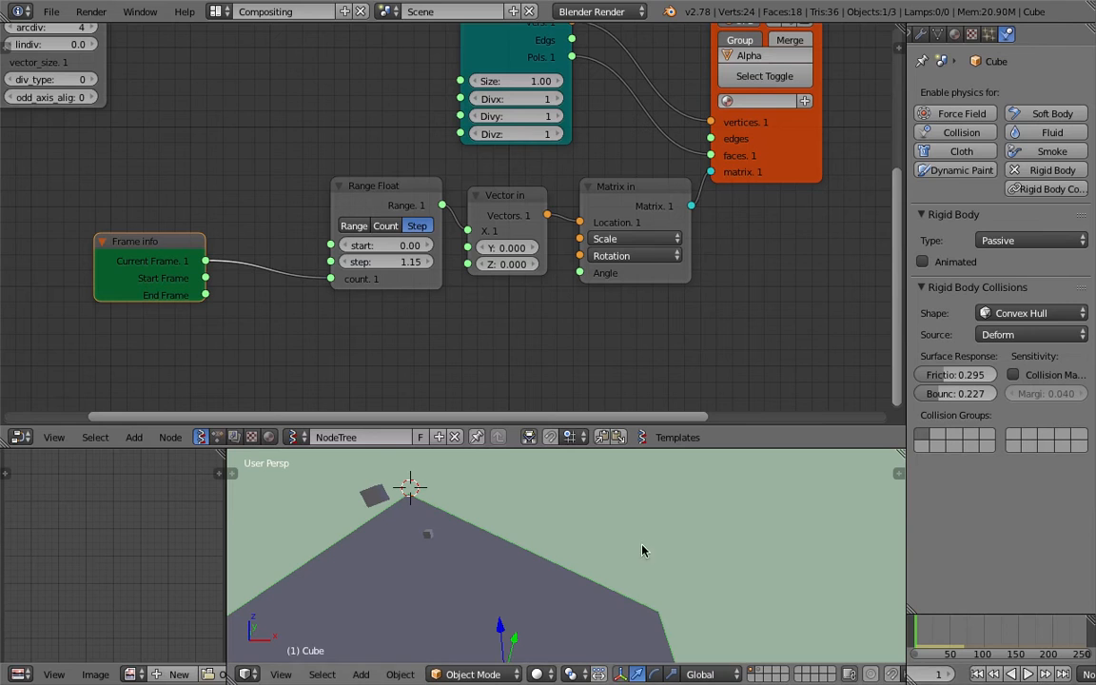
# Step: Play the animation to examine the growing chain of boxes from several angles, and stop playback near frame 99
pyautogui.moveTo(528, 282); pyautogui.dragTo(499, 313, button='middle')
pyautogui.click(1026, 675)
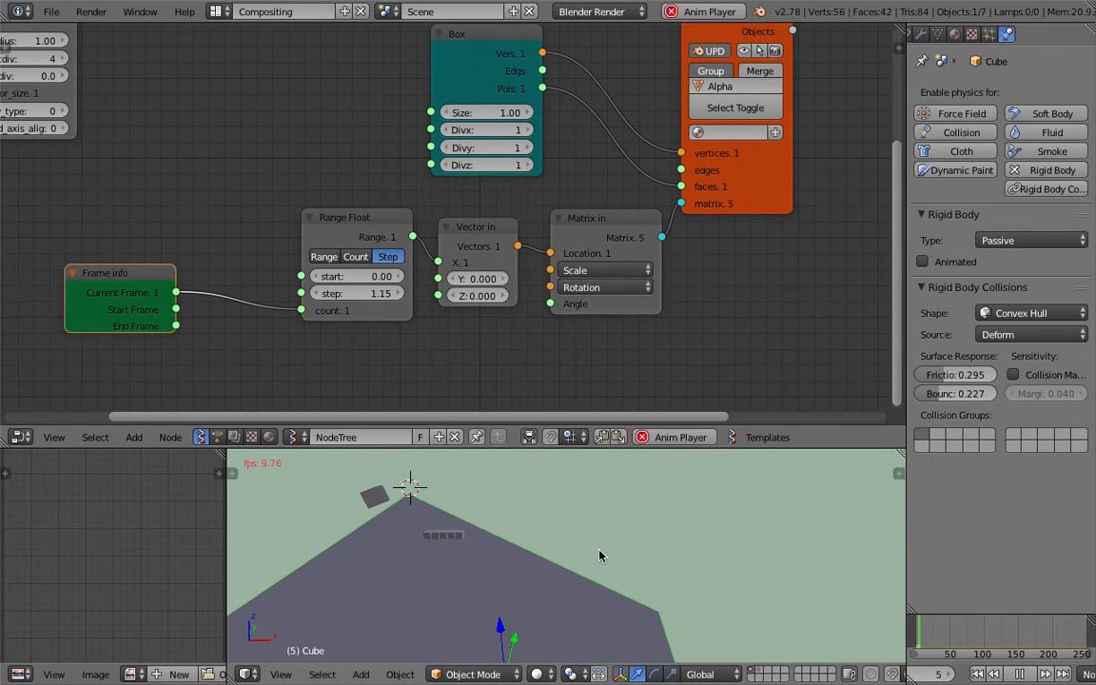
pyautogui.moveTo(514, 581); pyautogui.dragTo(501, 535, button='middle')
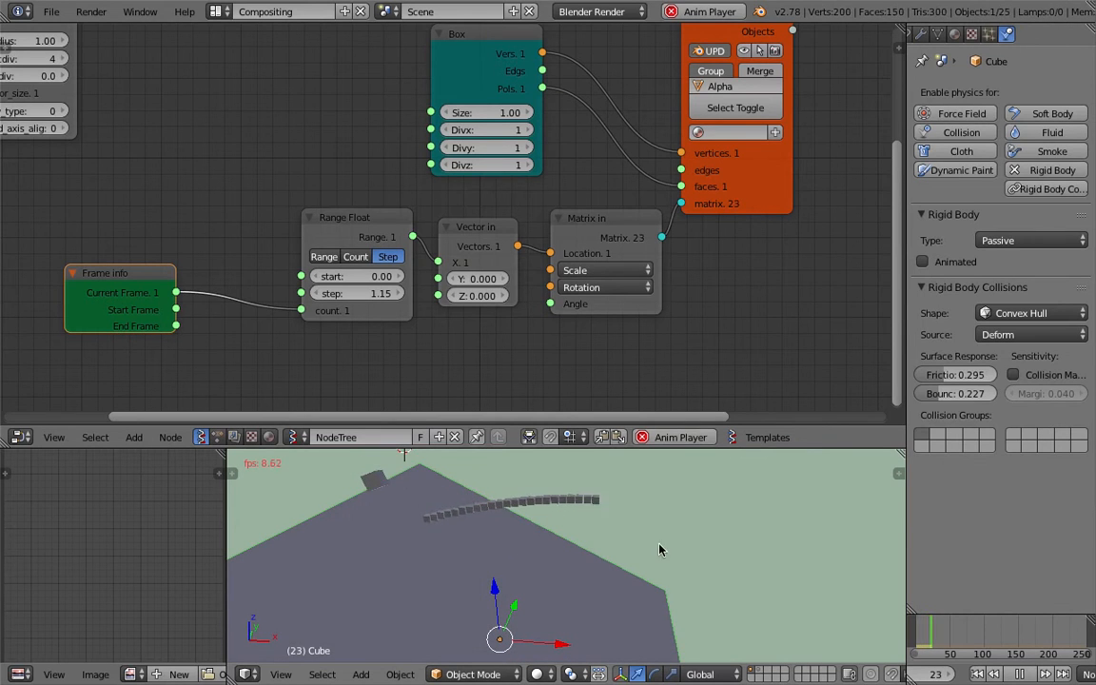
pyautogui.moveTo(763, 595); pyautogui.dragTo(787, 614, button='middle')
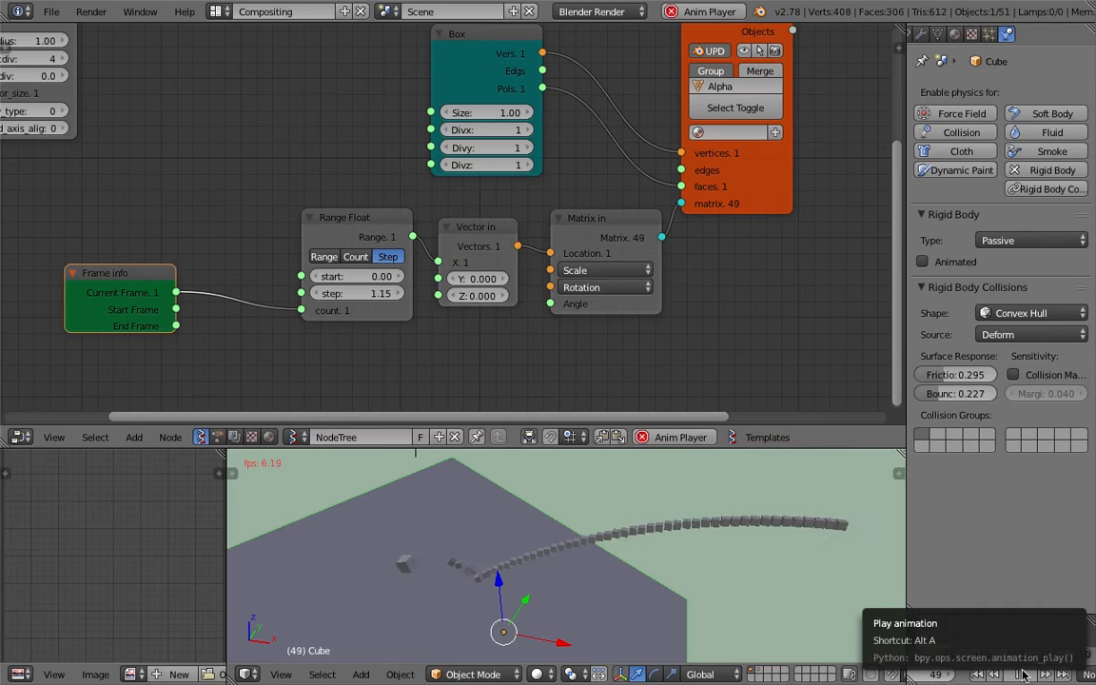
pyautogui.moveTo(647, 582); pyautogui.dragTo(666, 553, button='middle')
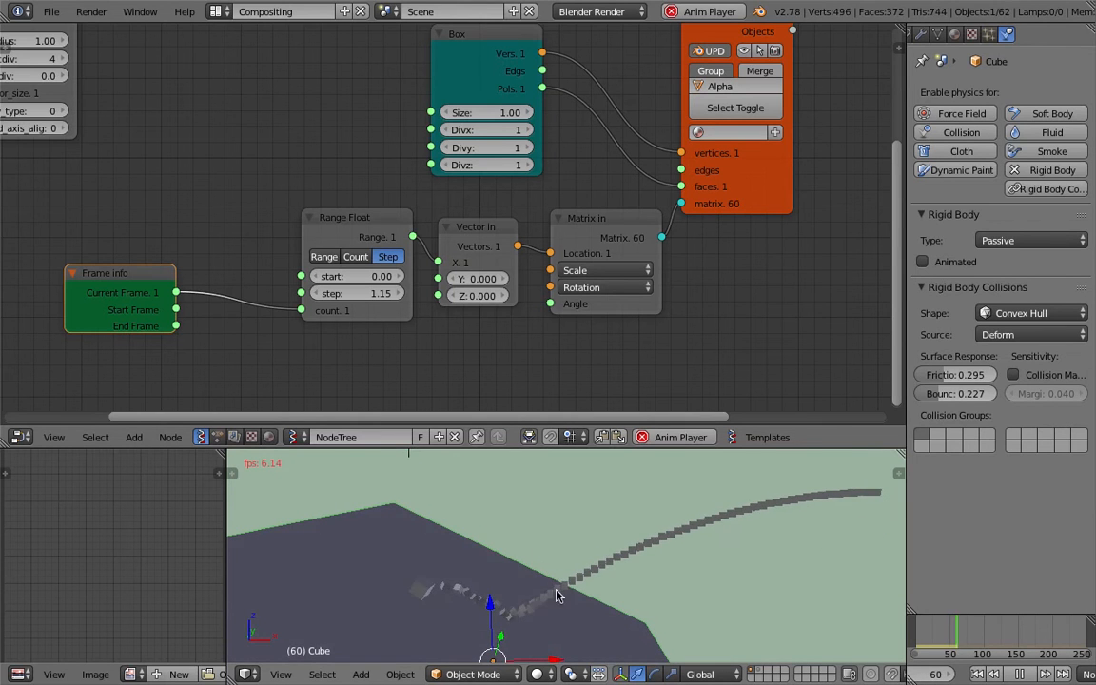
pyautogui.moveTo(646, 614); pyautogui.dragTo(711, 553, button='middle')
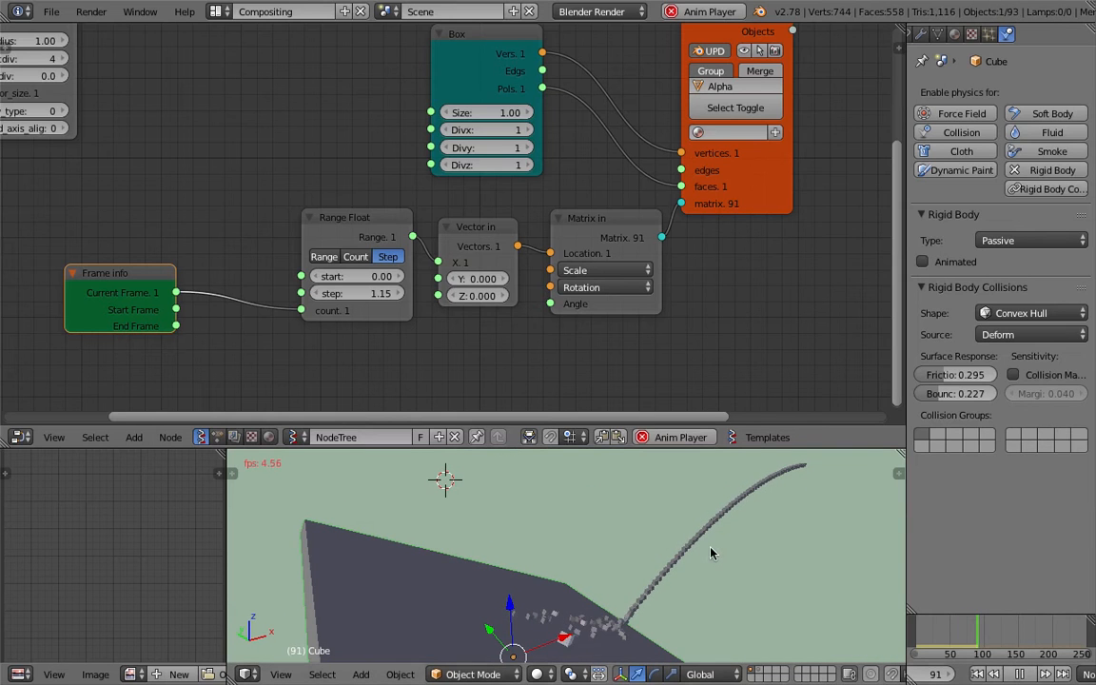
pyautogui.click(1023, 674)
pyautogui.moveTo(709, 543); pyautogui.dragTo(599, 532, button='middle')
pyautogui.moveTo(874, 505); pyautogui.dragTo(881, 579, button='middle')
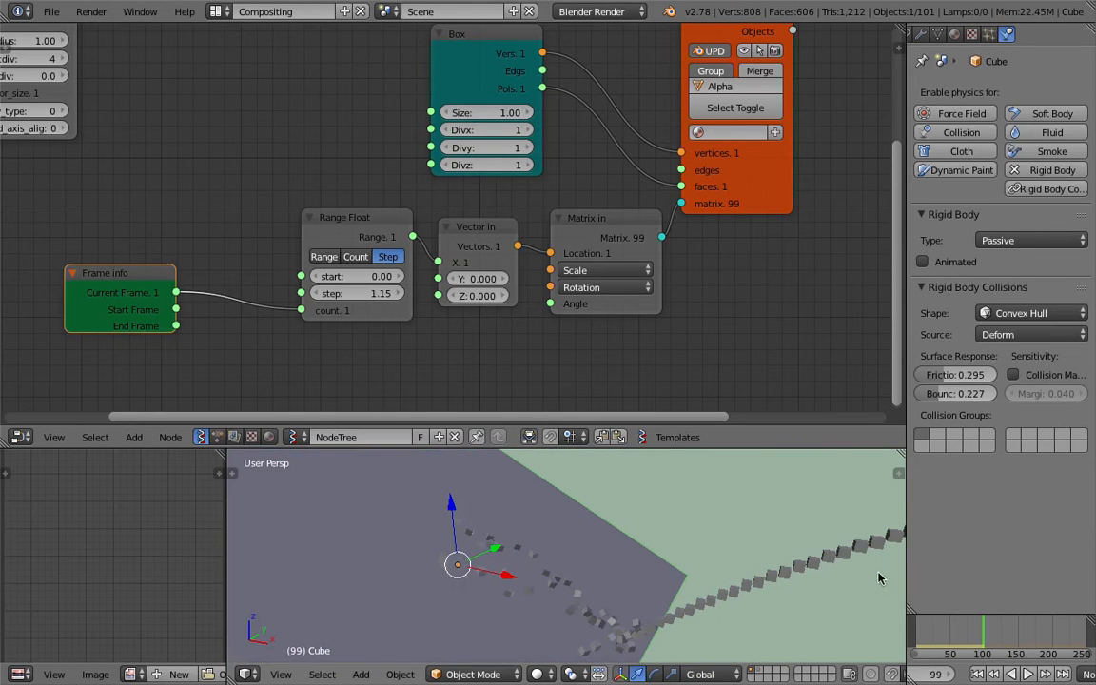
# Step: Return to the first frame, replay the animation and pause it at frame 9
pyautogui.hotkey('shift', 'Left')
pyautogui.moveTo(685, 592); pyautogui.dragTo(619, 562, button='middle')
pyautogui.click(1028, 674)
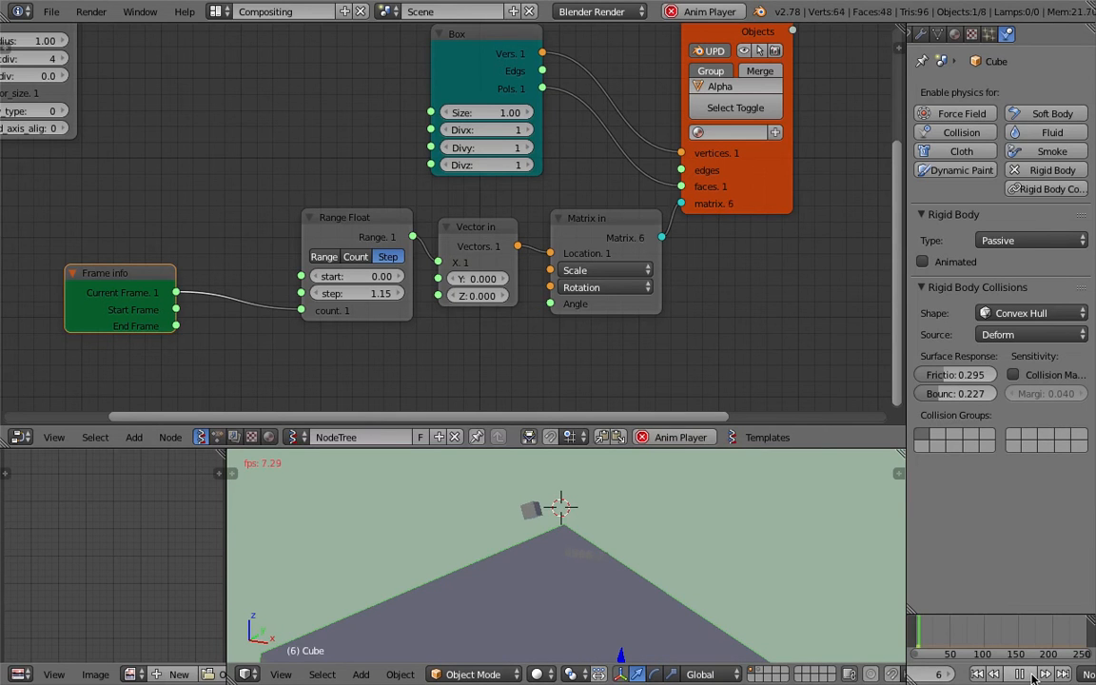
pyautogui.click(1031, 675)
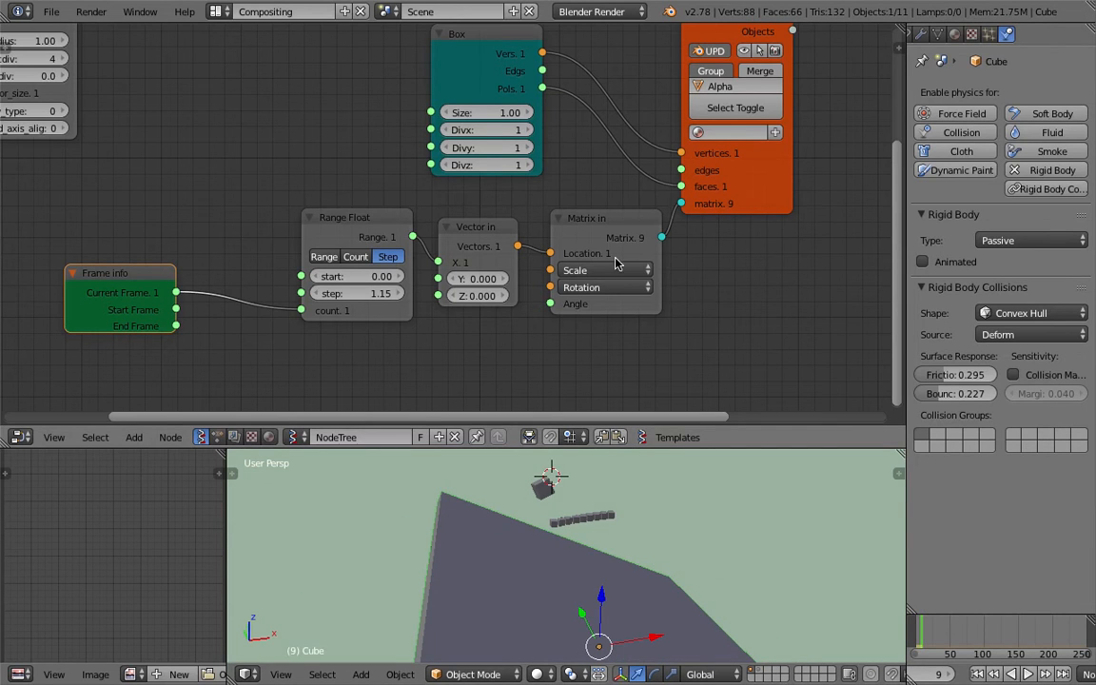
# Step: Spread the Viewer BMeshMK2, Matrix in, Range Float and Vector in nodes apart, leaving space before Matrix in
pyautogui.moveTo(616, 263); pyautogui.dragTo(562, 257, button='middle')
pyautogui.scroll(-2, 652, 185)
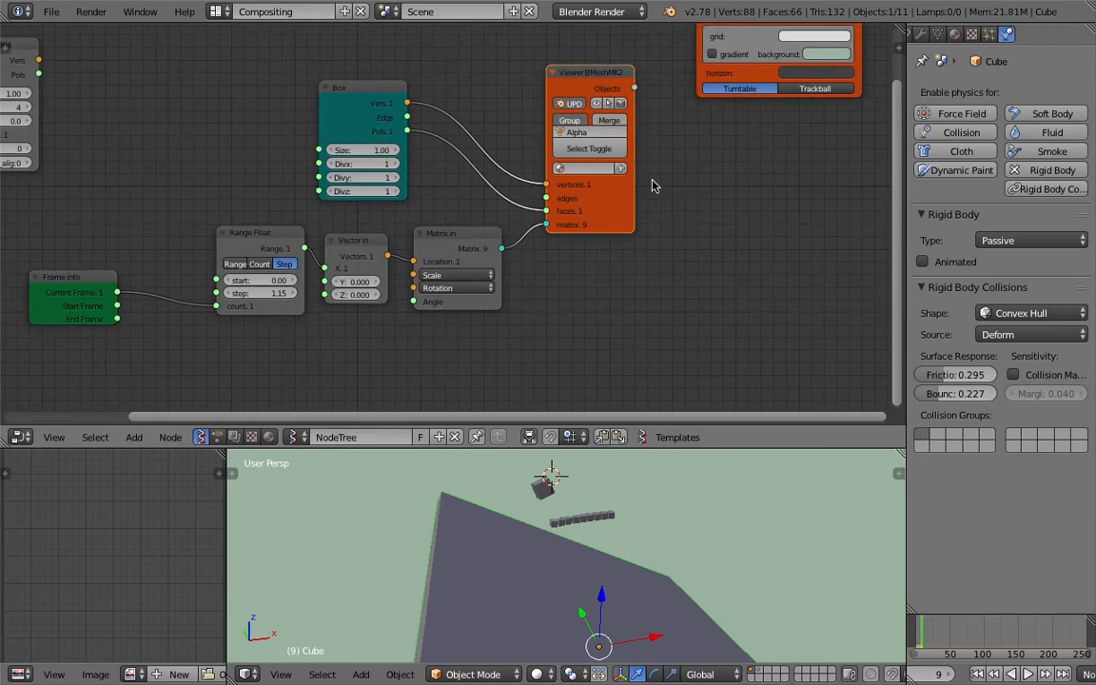
pyautogui.moveTo(605, 96); pyautogui.dragTo(634, 88)
pyautogui.moveTo(443, 234); pyautogui.dragTo(457, 233)
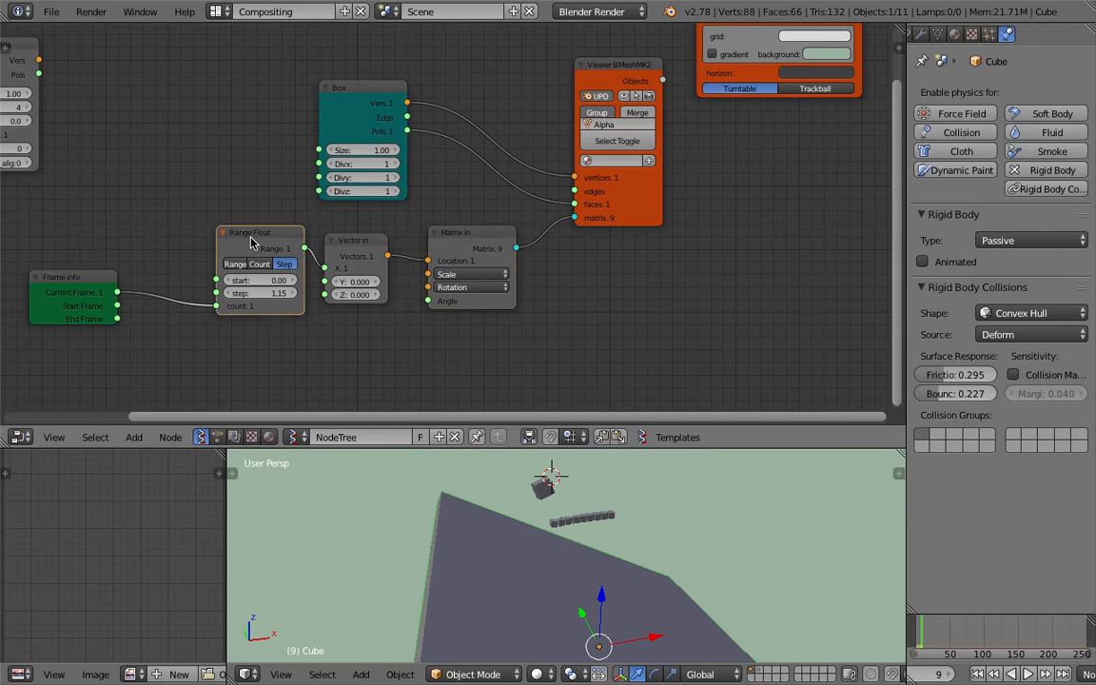
pyautogui.moveTo(279, 243); pyautogui.dragTo(223, 244)
pyautogui.moveTo(350, 254); pyautogui.dragTo(318, 254)
pyautogui.moveTo(290, 233); pyautogui.dragTo(477, 206, button='middle')
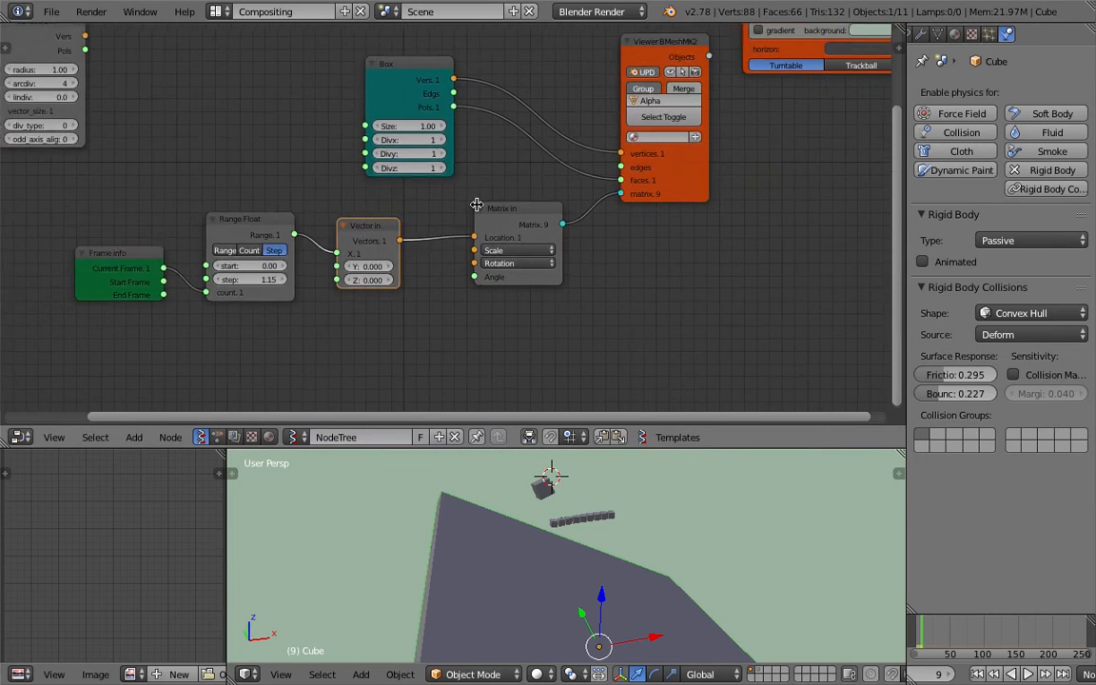
# Step: Select the Matrix in node and save the file
pyautogui.scroll(1, 477, 205)
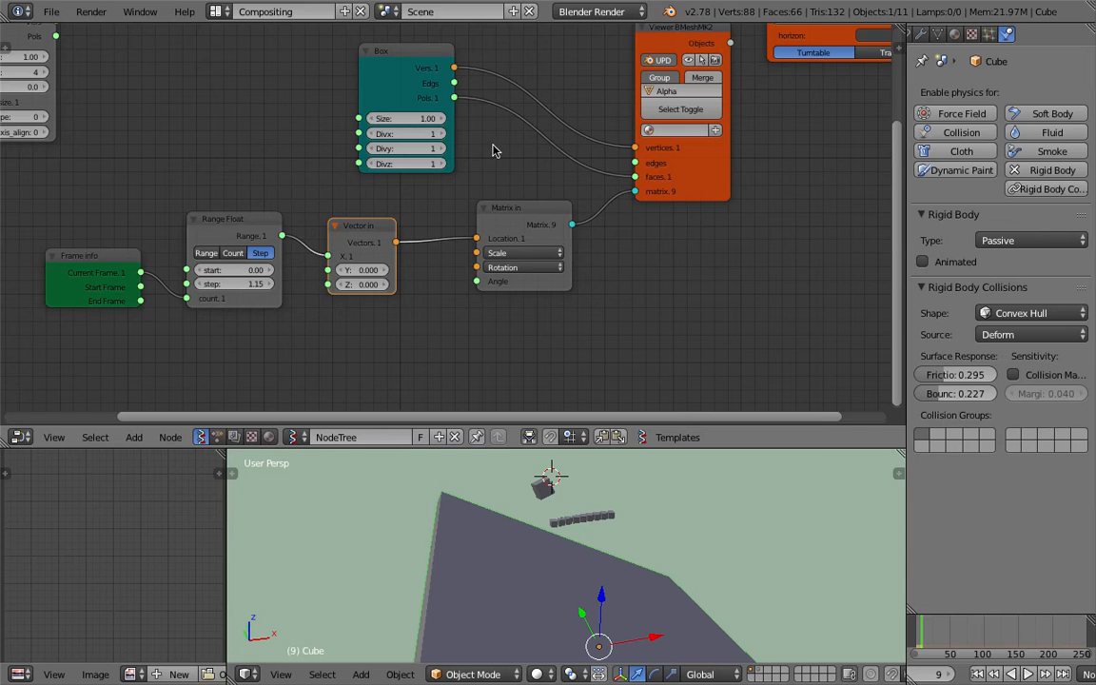
pyautogui.click(535, 216)
pyautogui.hotkey('ctrl', 's')
pyautogui.click(542, 222)
pyautogui.scroll(2, 533, 223)
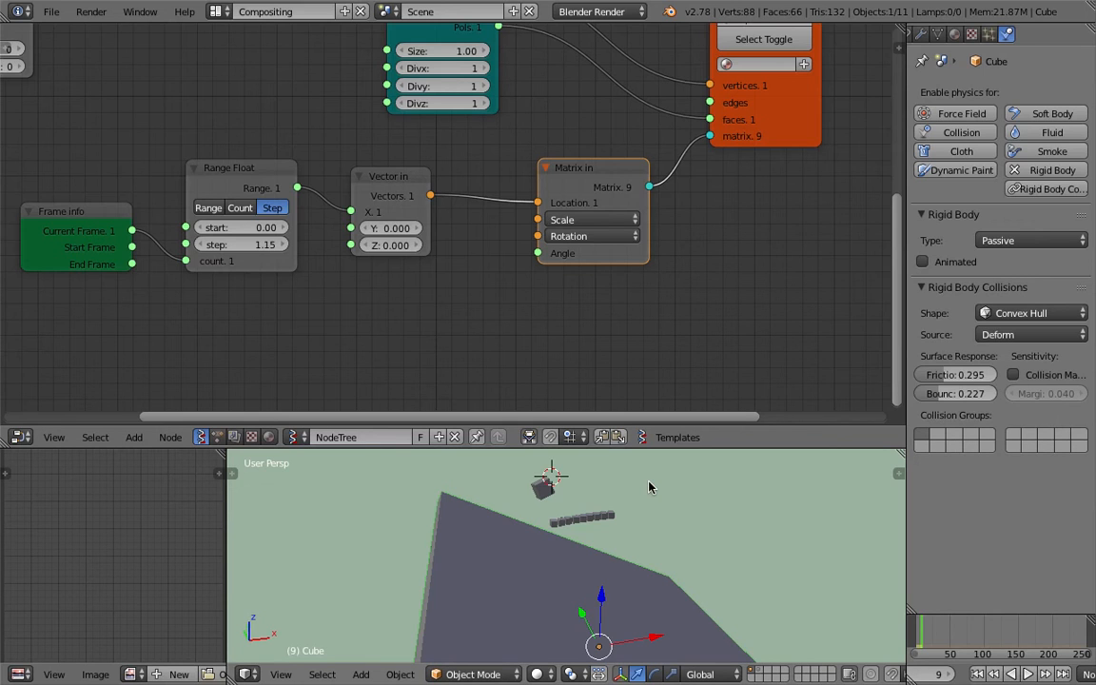
# Step: Try feeding the Matrix in scale from a new Vector in node set to 0.690 on all axes, and delete that node
pyautogui.moveTo(652, 487); pyautogui.dragTo(651, 533, button='middle')
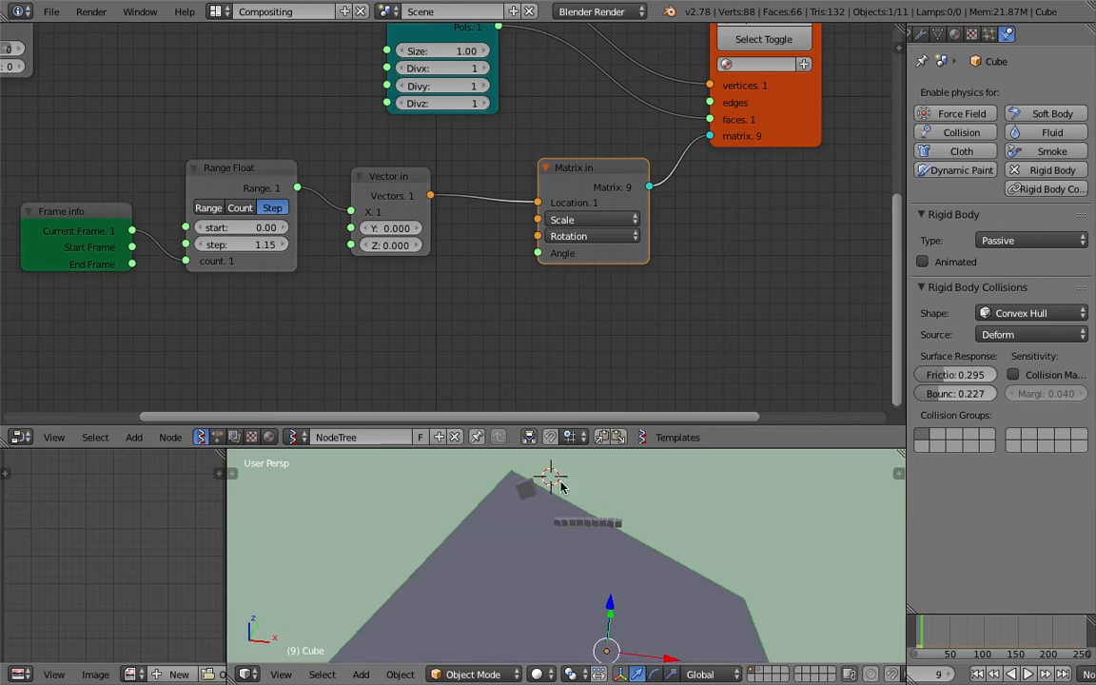
pyautogui.hotkey('ctrl', 's')
pyautogui.moveTo(487, 364); pyautogui.dragTo(496, 327, button='middle')
pyautogui.hotkey('shift', 'a')
pyautogui.click(496, 323)
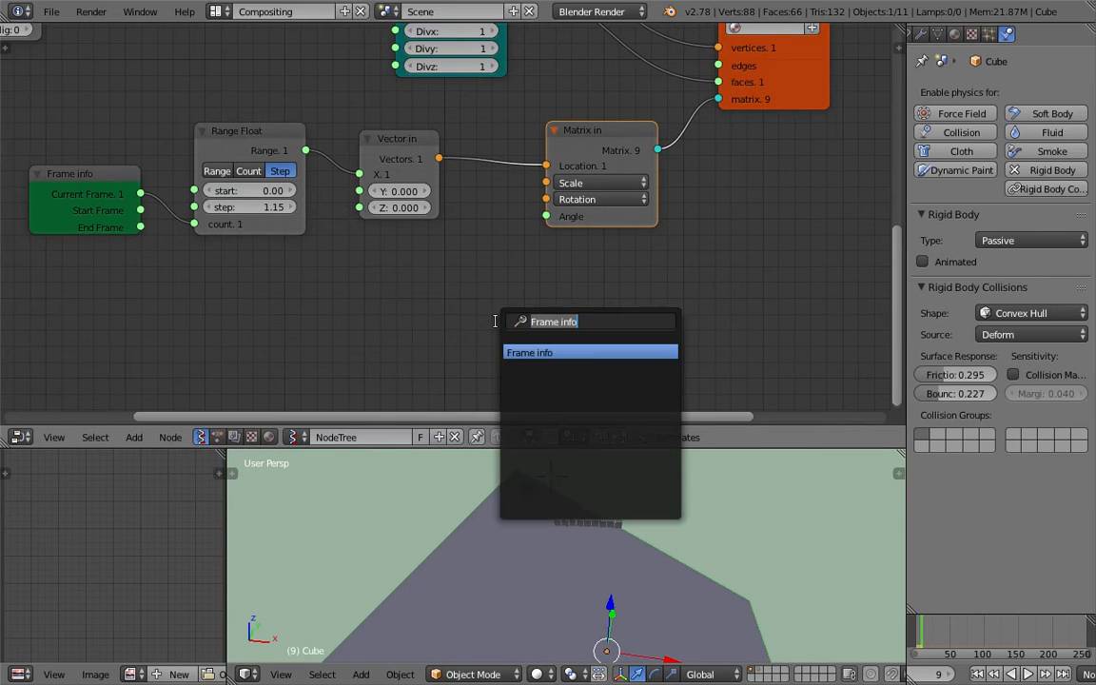
pyautogui.write('vector in')
pyautogui.press('Return')
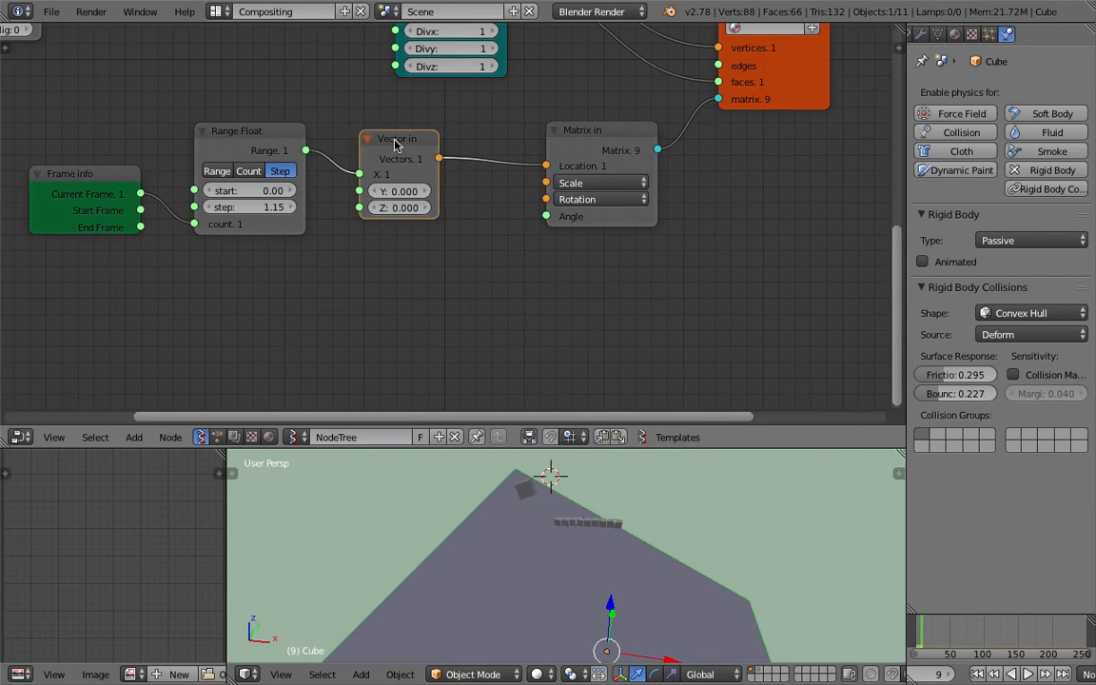
pyautogui.click(465, 271)
pyautogui.moveTo(465, 271); pyautogui.dragTo(545, 183)
pyautogui.moveTo(433, 249); pyautogui.dragTo(505, 274)
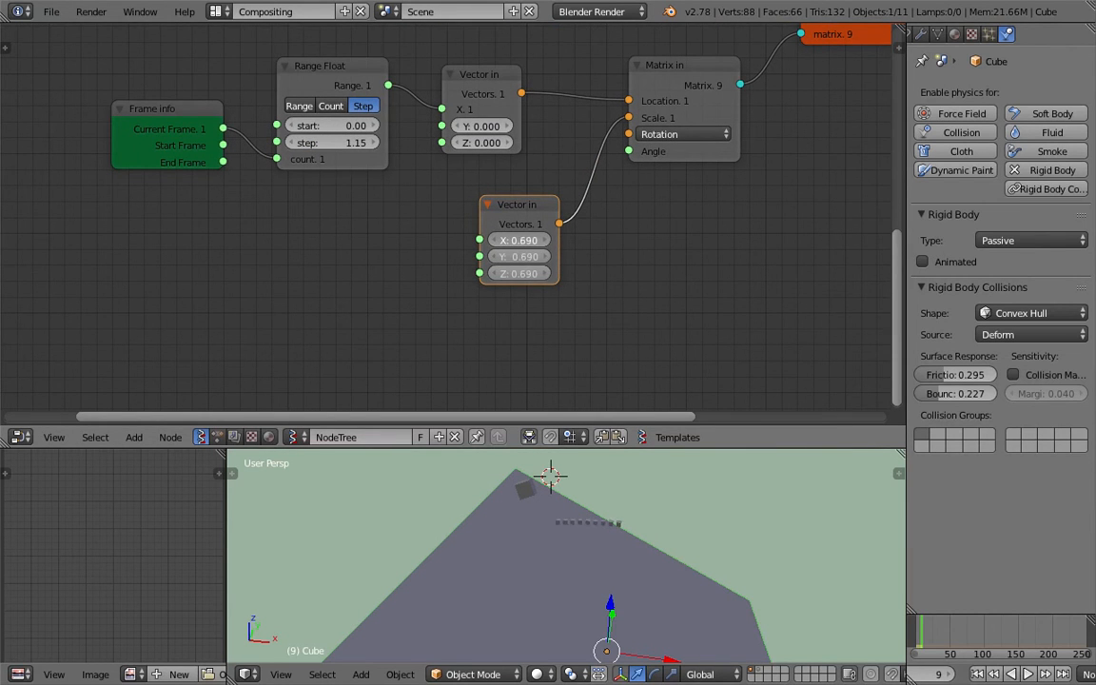
pyautogui.press('x')
# Step: Save the file, move the Box node farther from Viewer BMeshMK2, and enlarge the 3D view
pyautogui.moveTo(528, 206); pyautogui.dragTo(555, 296, button='middle')
pyautogui.hotkey('ctrl', 's')
pyautogui.click(556, 296)
pyautogui.press('Home')
pyautogui.moveTo(494, 146); pyautogui.dragTo(392, 105)
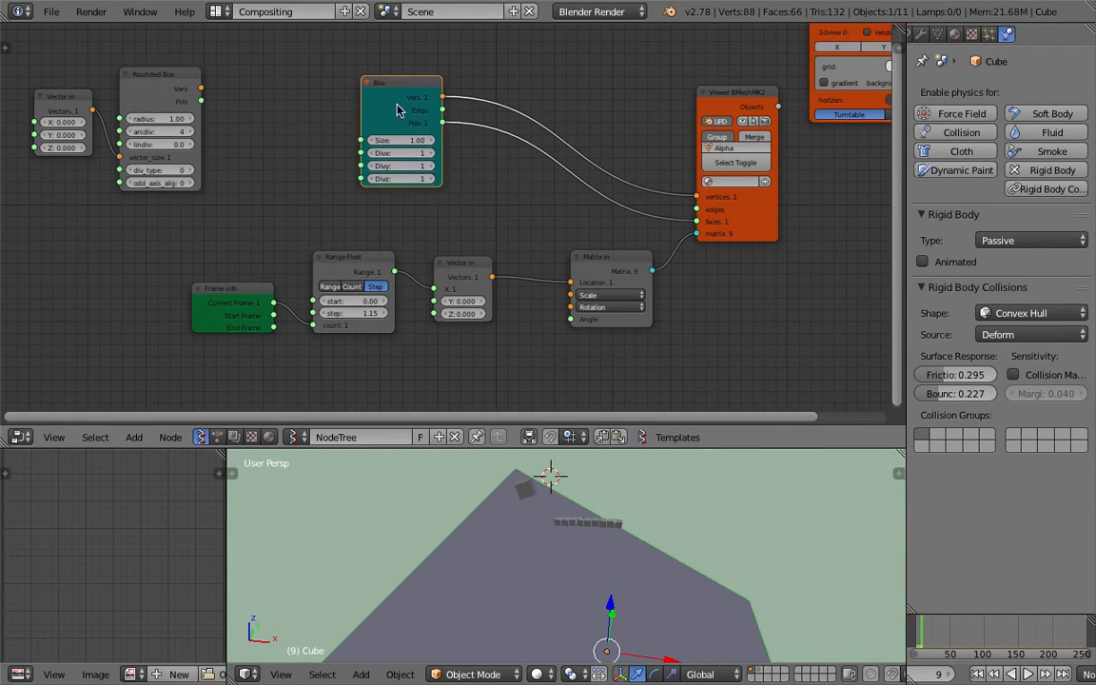
pyautogui.moveTo(527, 446); pyautogui.dragTo(527, 370)
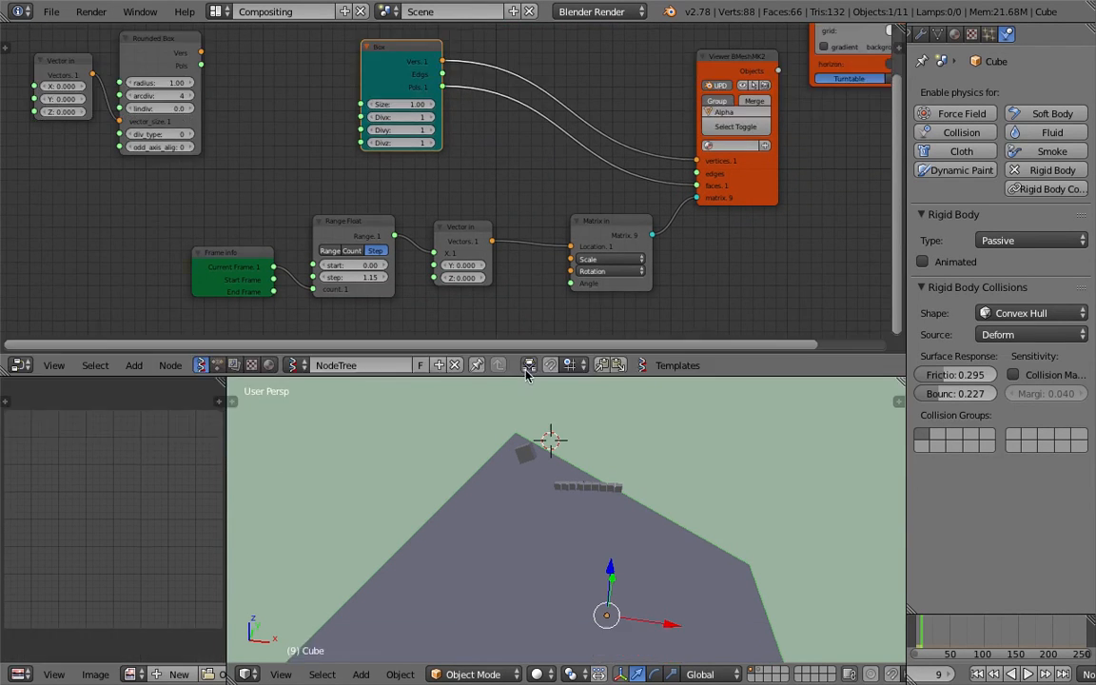
# Step: Return to the first frame, play the animation, stop it at frame 10 and save the file
pyautogui.hotkey('shift', 'Left')
pyautogui.hotkey('ctrl', 's')
pyautogui.click(453, 443)
pyautogui.click(1032, 675)
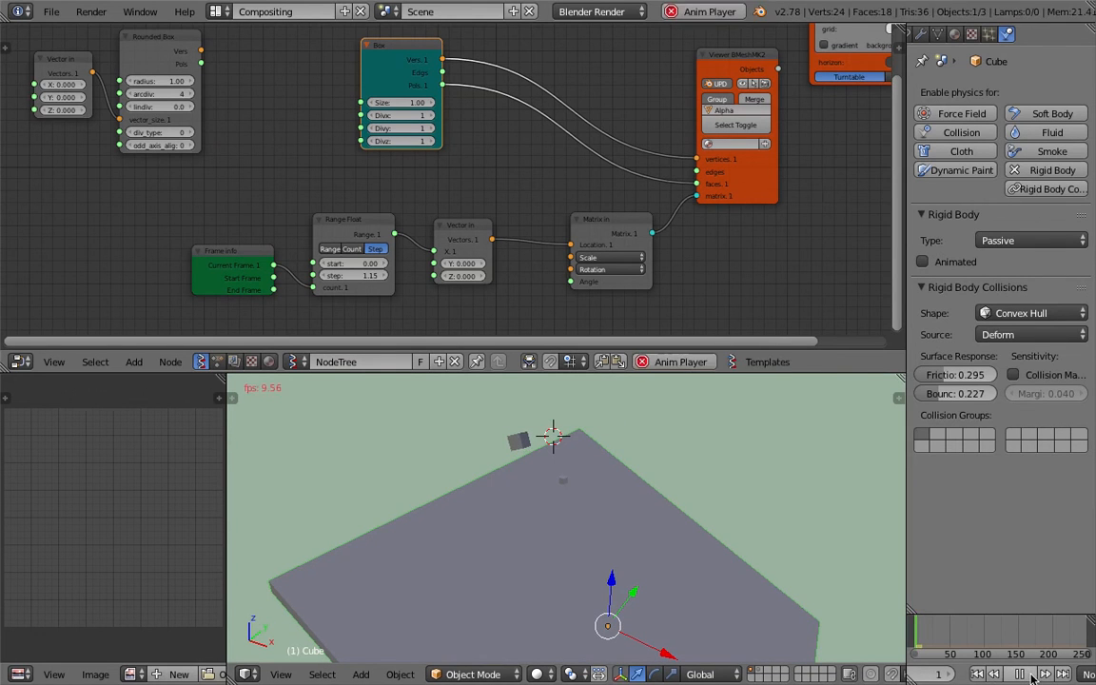
pyautogui.hotkey('alt', 'a')
pyautogui.hotkey('ctrl', 's')
pyautogui.press('Return')
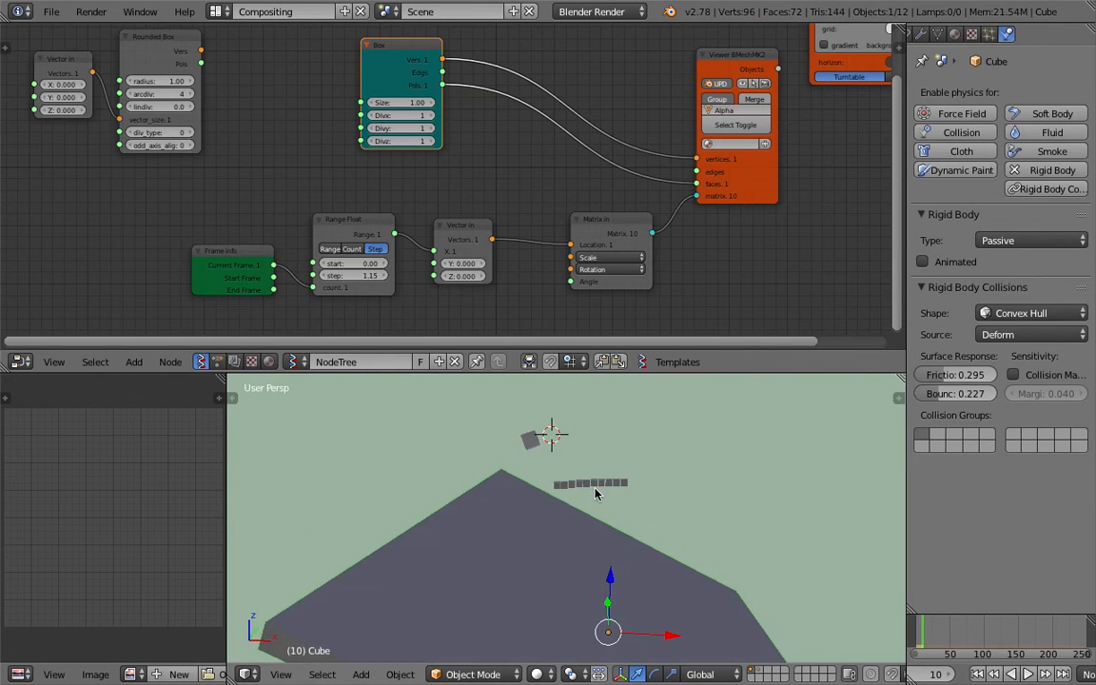
# Step: Examine the row of generated boxes above the passive ground cube from several angles
pyautogui.scroll(2, 612, 483)
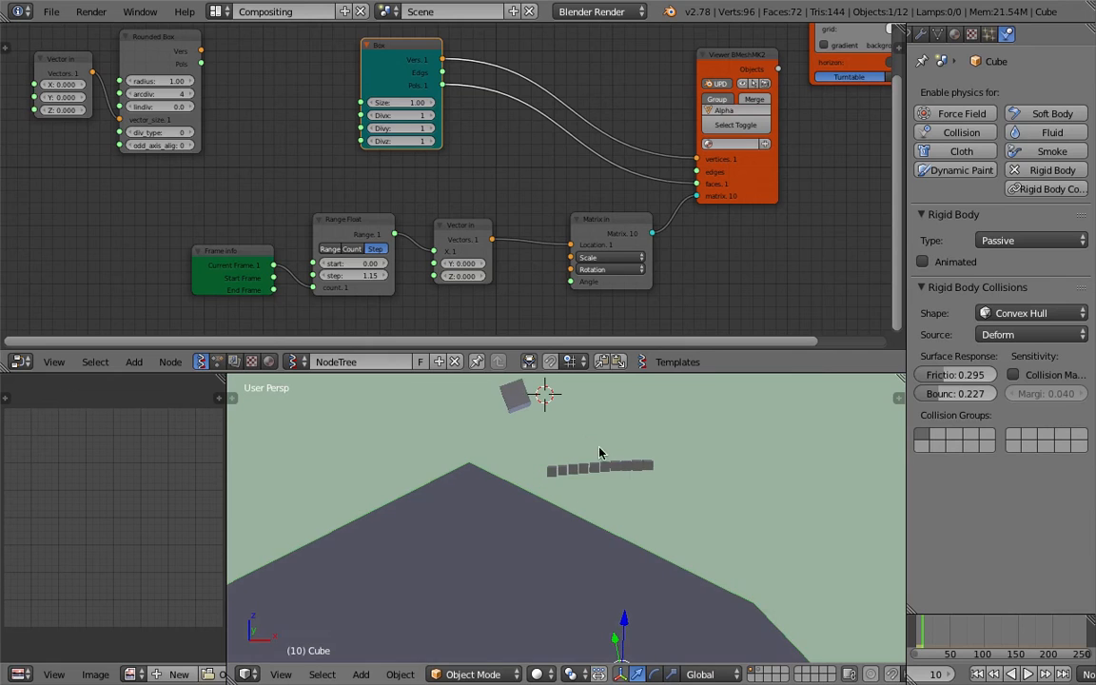
pyautogui.moveTo(615, 519); pyautogui.dragTo(609, 517, button='middle')
pyautogui.moveTo(566, 485); pyautogui.dragTo(623, 481, button='middle')
pyautogui.hotkey('ctrl', 's')
pyautogui.click(725, 516)
pyautogui.moveTo(672, 519); pyautogui.dragTo(655, 502, button='middle')
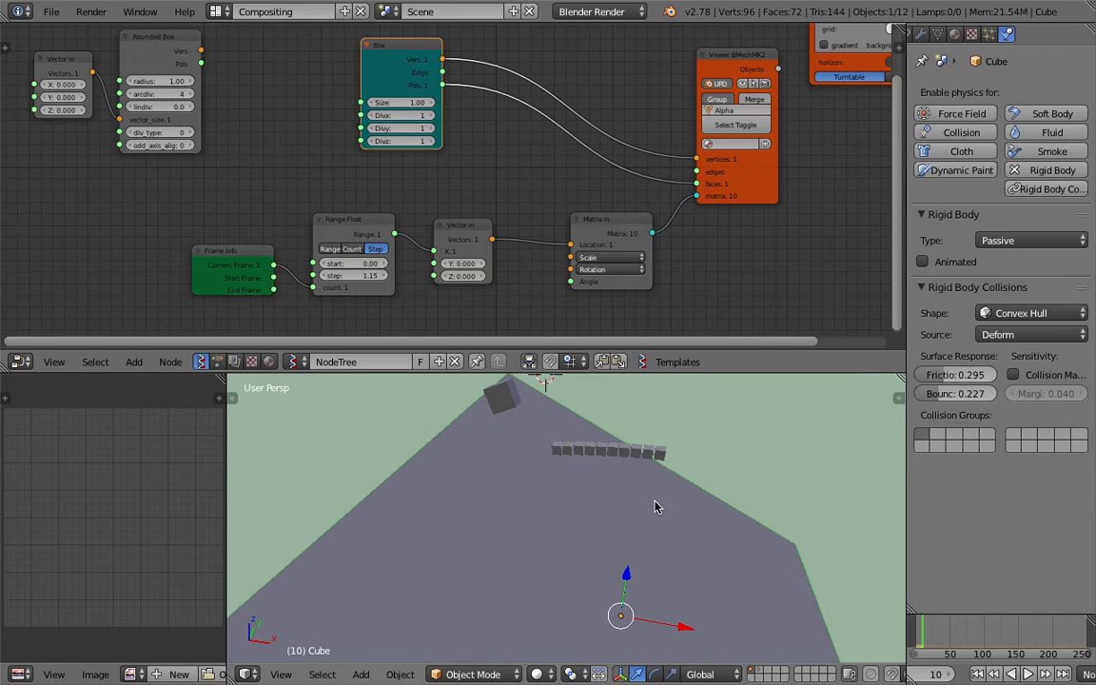
pyautogui.moveTo(655, 507); pyautogui.dragTo(597, 489, button='middle')
pyautogui.moveTo(676, 528); pyautogui.dragTo(722, 531, button='middle')
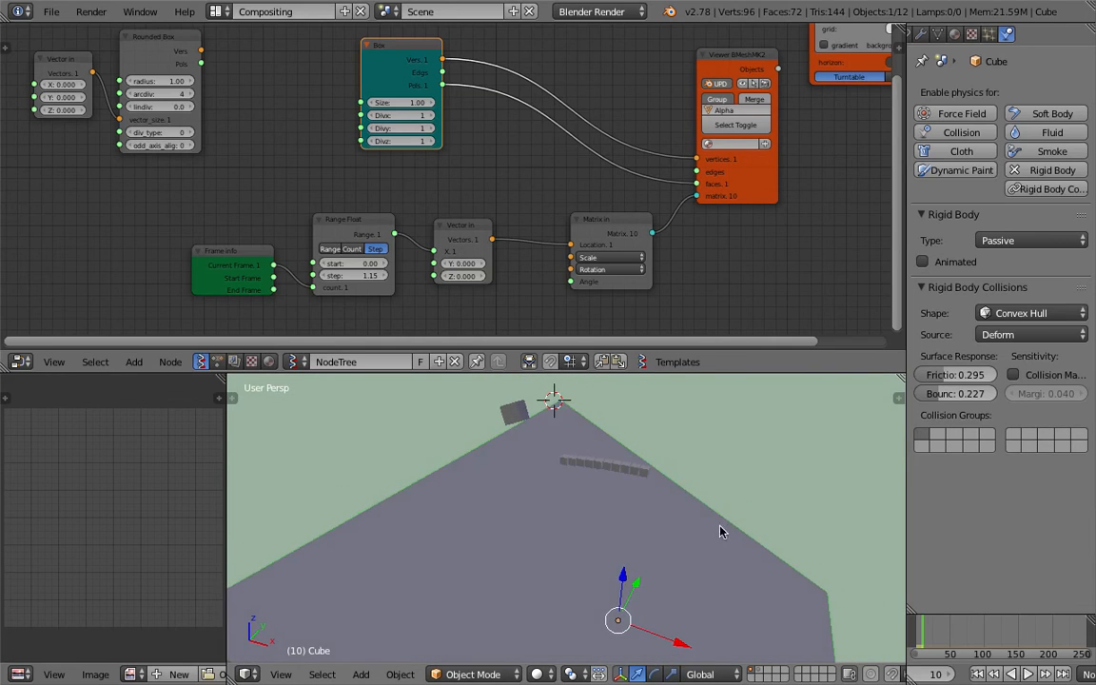
# Step: Select the Alpha_8 box and widen the properties editor to show its full rigid body settings
pyautogui.moveTo(907, 457); pyautogui.dragTo(861, 447)
pyautogui.rightClick(600, 479)
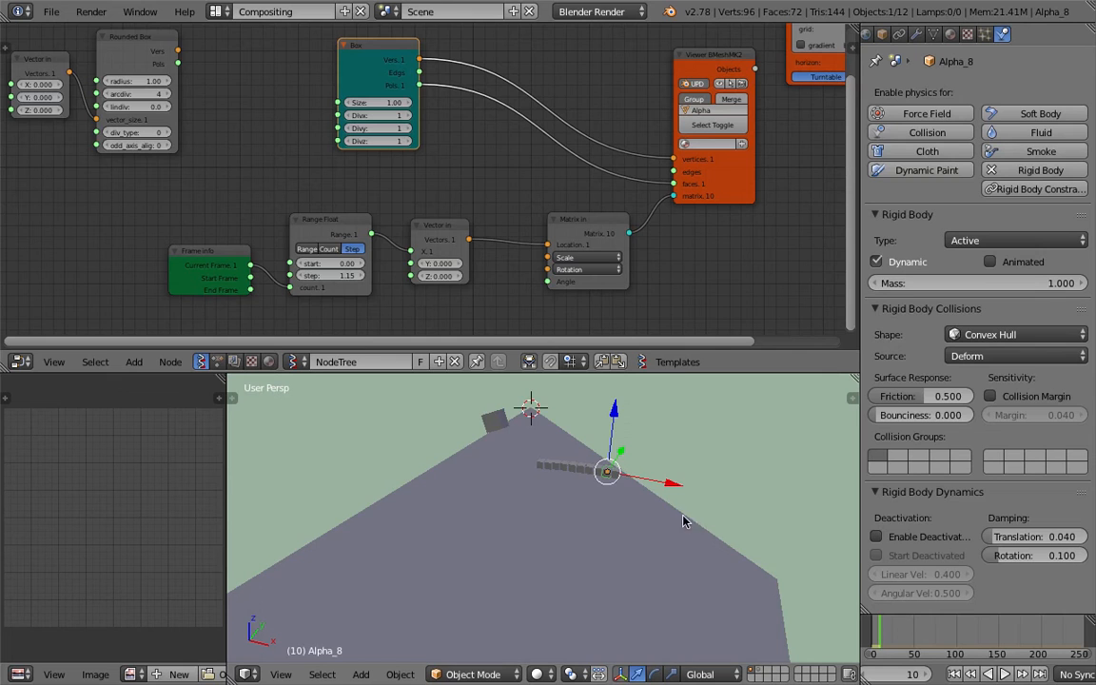
pyautogui.scroll(3, 649, 519)
pyautogui.scroll(-3, 648, 518)
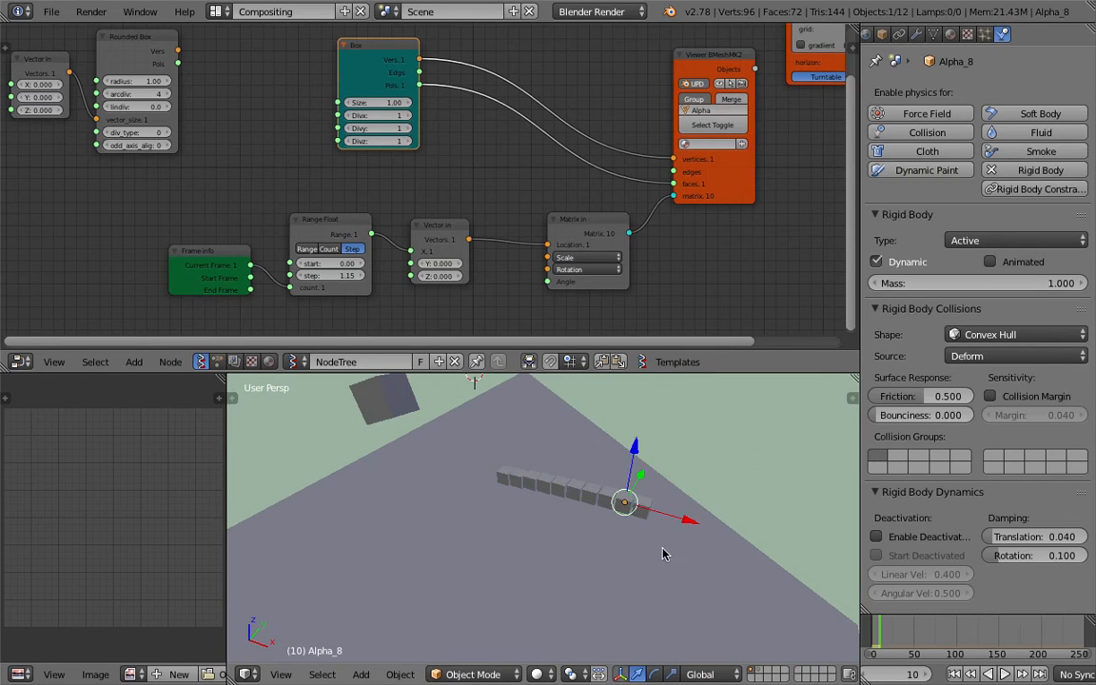
pyautogui.moveTo(859, 501); pyautogui.dragTo(788, 498)
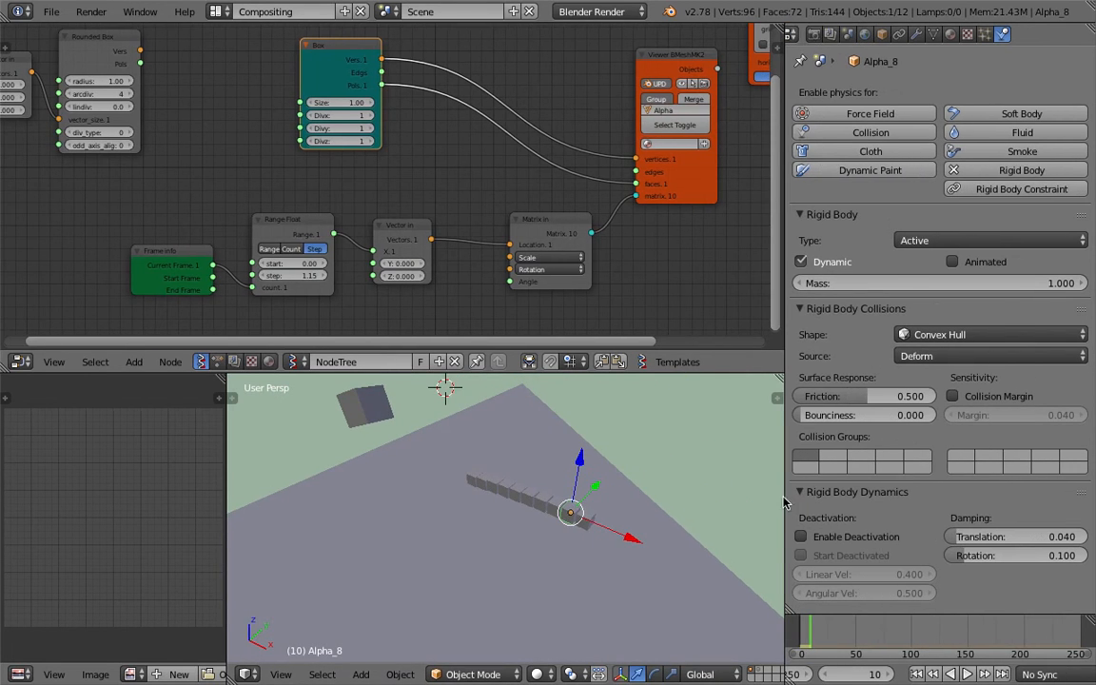
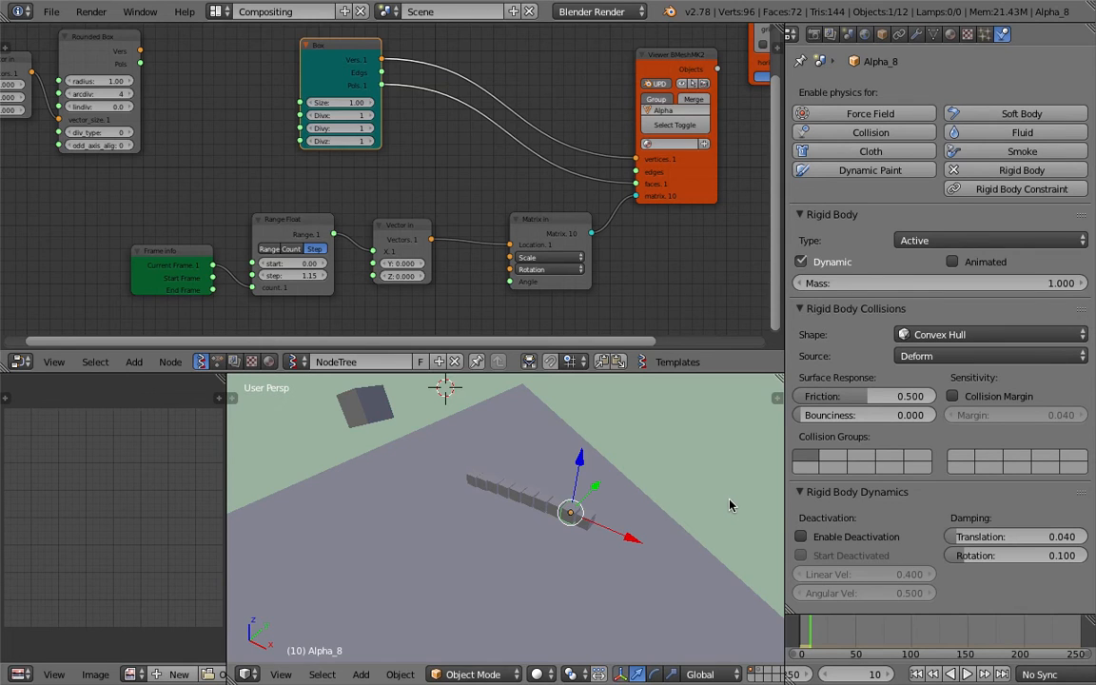
# Step: Select individual boxes along the row, ending on Alpha_4, to compare their rigid body settings
pyautogui.rightClick(583, 507)
pyautogui.rightClick(540, 502)
pyautogui.moveTo(585, 514); pyautogui.dragTo(561, 490, button='middle')
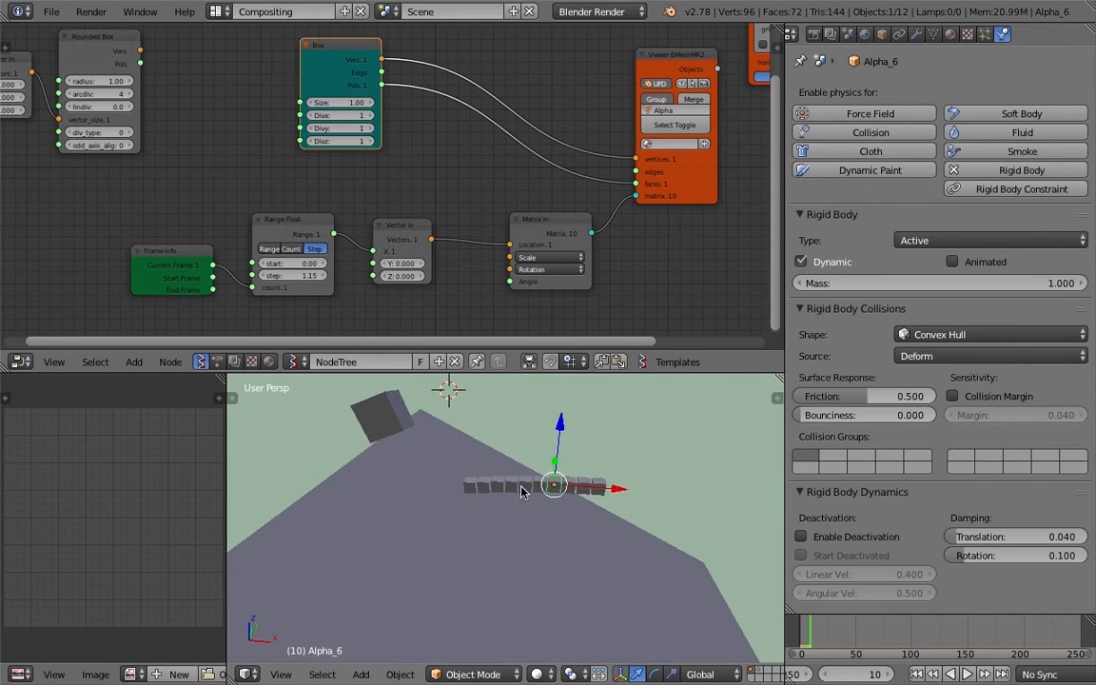
pyautogui.rightClick(472, 486)
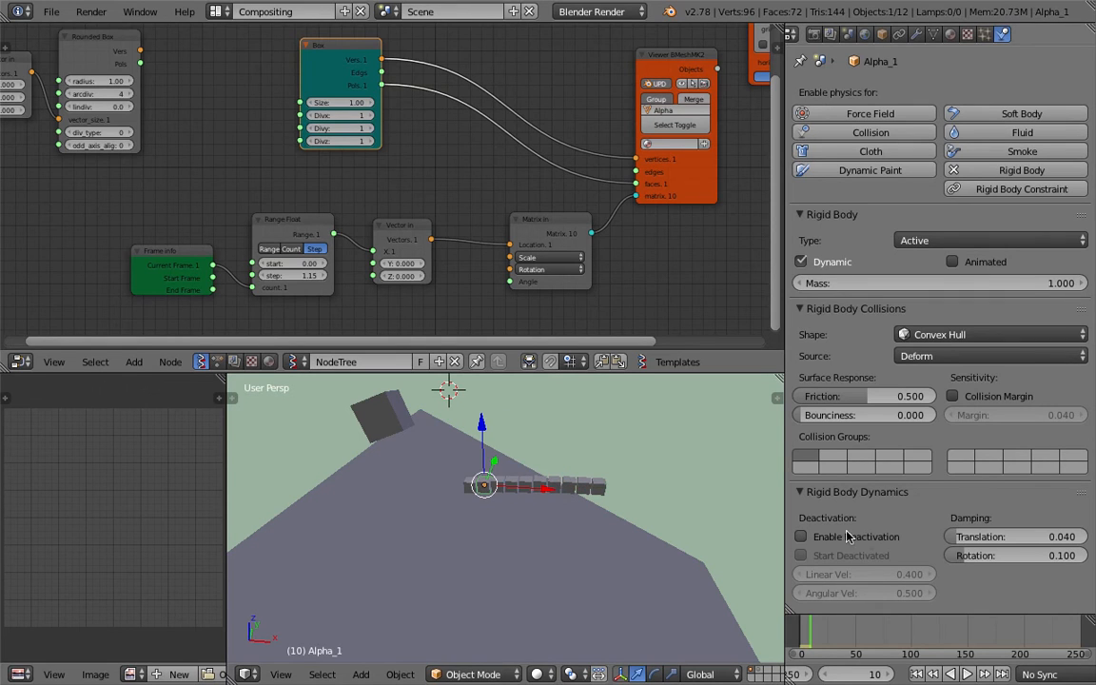
pyautogui.rightClick(539, 478)
pyautogui.rightClick(579, 484)
pyautogui.rightClick(593, 486)
pyautogui.rightClick(555, 486)
pyautogui.rightClick(520, 486)
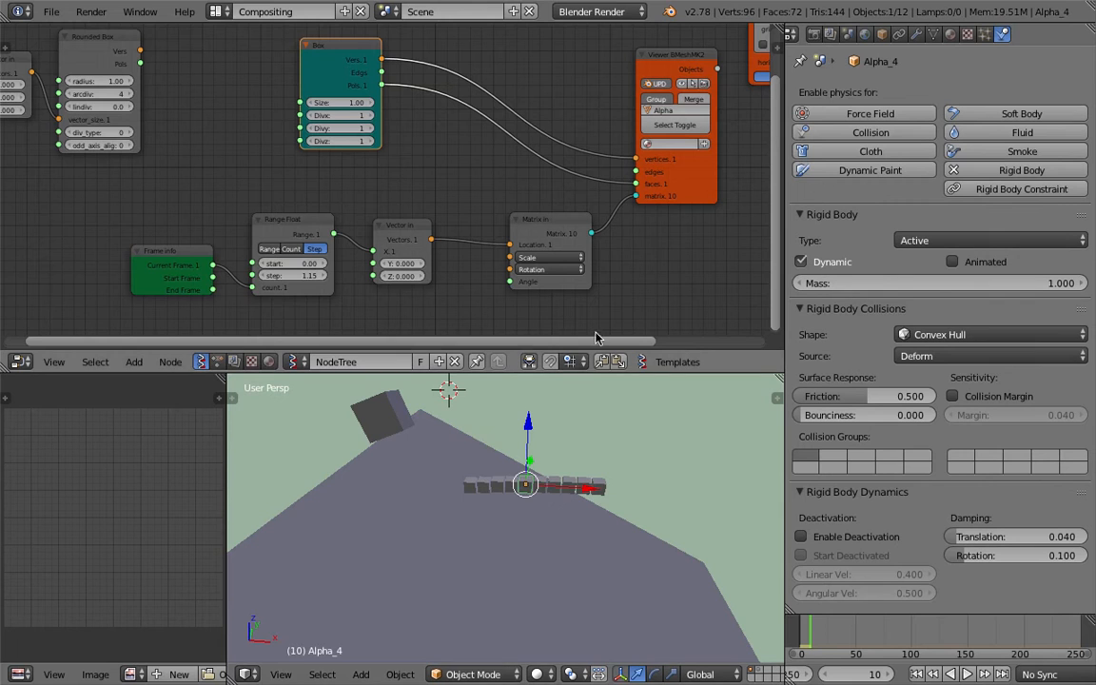
# Step: View the whole row of boxes together with the ground cube and save the file
pyautogui.moveTo(616, 446); pyautogui.dragTo(602, 445, button='middle')
pyautogui.scroll(-4, 592, 466)
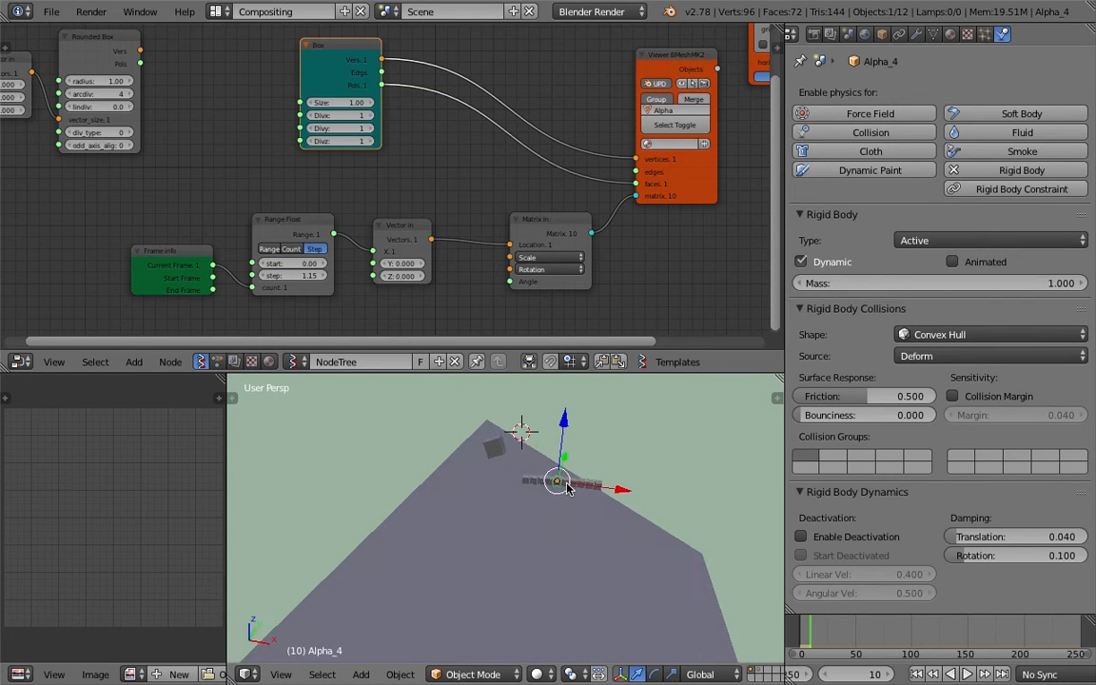
pyautogui.hotkey('ctrl', 's')
pyautogui.moveTo(568, 489); pyautogui.dragTo(579, 499, button='middle')
pyautogui.click(561, 488)
# Step: Move the unused Vector in and Rounded Box nodes farther away from the Box node
pyautogui.moveTo(371, 250); pyautogui.dragTo(378, 282, button='middle')
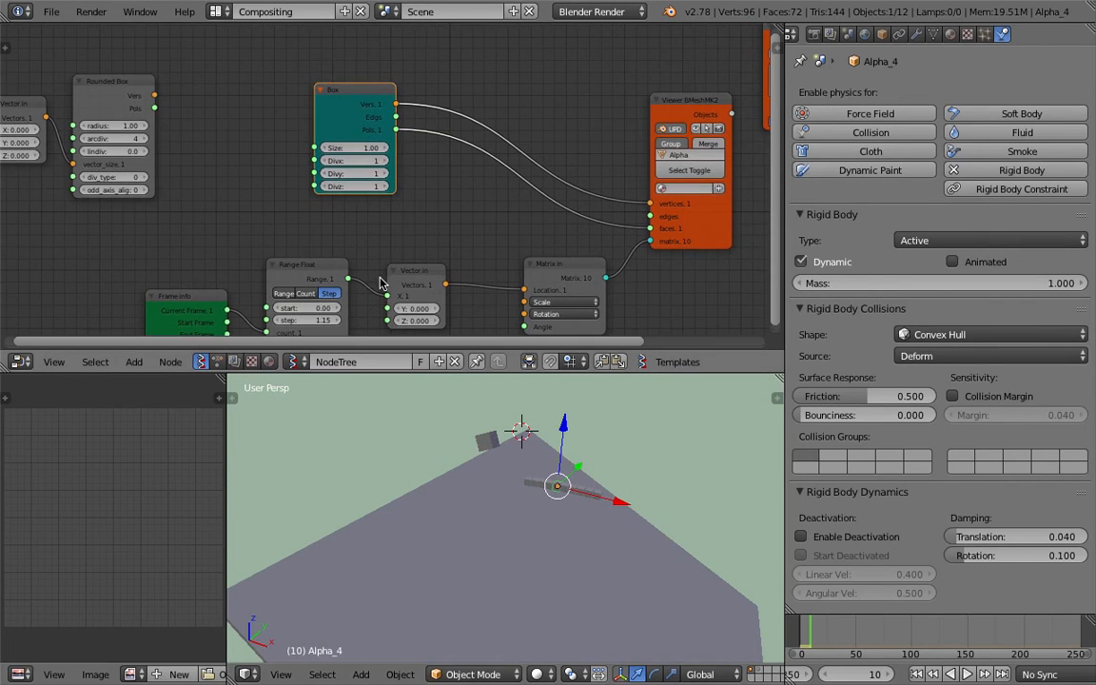
pyautogui.moveTo(336, 96); pyautogui.dragTo(329, 86)
pyautogui.scroll(-1, 150, 90)
pyautogui.moveTo(150, 91); pyautogui.dragTo(335, 124, button='middle')
pyautogui.moveTo(228, 132); pyautogui.dragTo(99, 134)
pyautogui.moveTo(285, 112); pyautogui.dragTo(174, 106)
pyautogui.scroll(1, 521, 165)
pyautogui.moveTo(522, 166); pyautogui.dragTo(416, 205, button='middle')
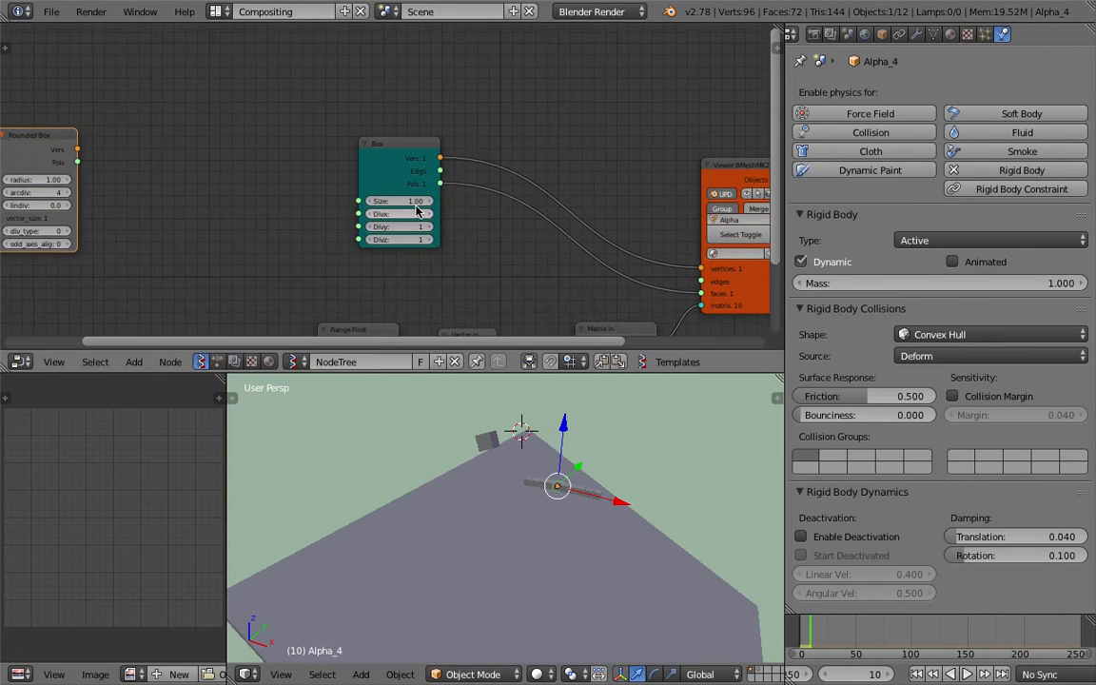
# Step: Widen the gap between the Box and Viewer BMeshMK2 nodes, enlarge the node editor and save the file
pyautogui.scroll(3, 430, 211)
pyautogui.moveTo(389, 164); pyautogui.dragTo(367, 142, button='middle')
pyautogui.moveTo(363, 131); pyautogui.dragTo(318, 120)
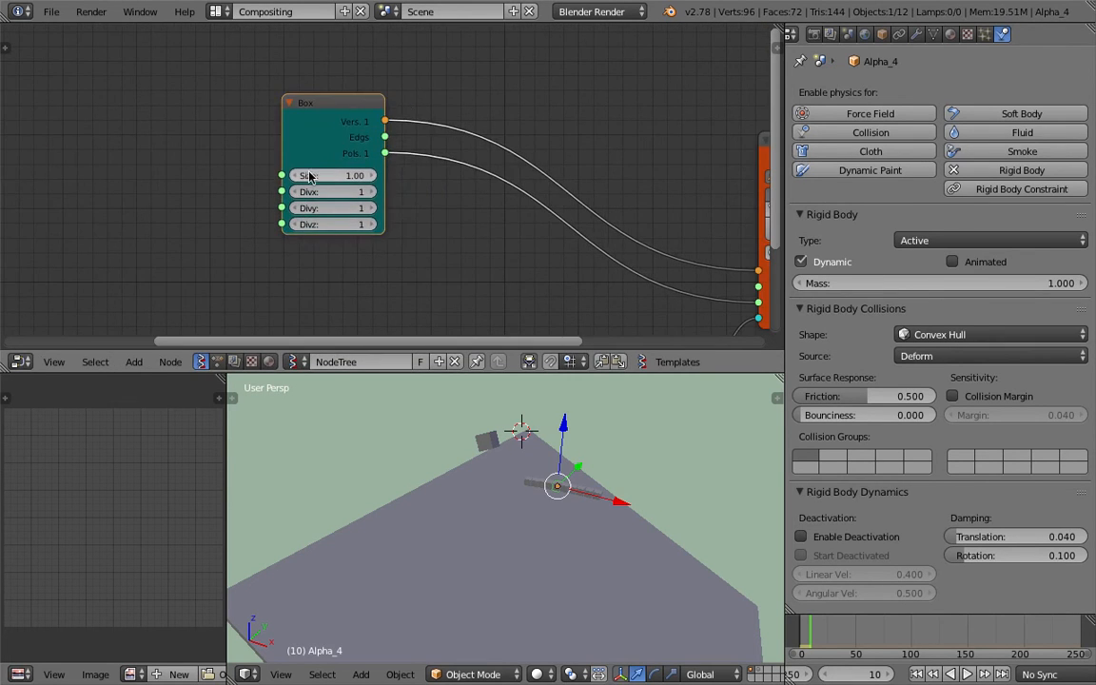
pyautogui.moveTo(522, 372); pyautogui.dragTo(519, 438)
pyautogui.moveTo(497, 367); pyautogui.dragTo(476, 301, button='middle')
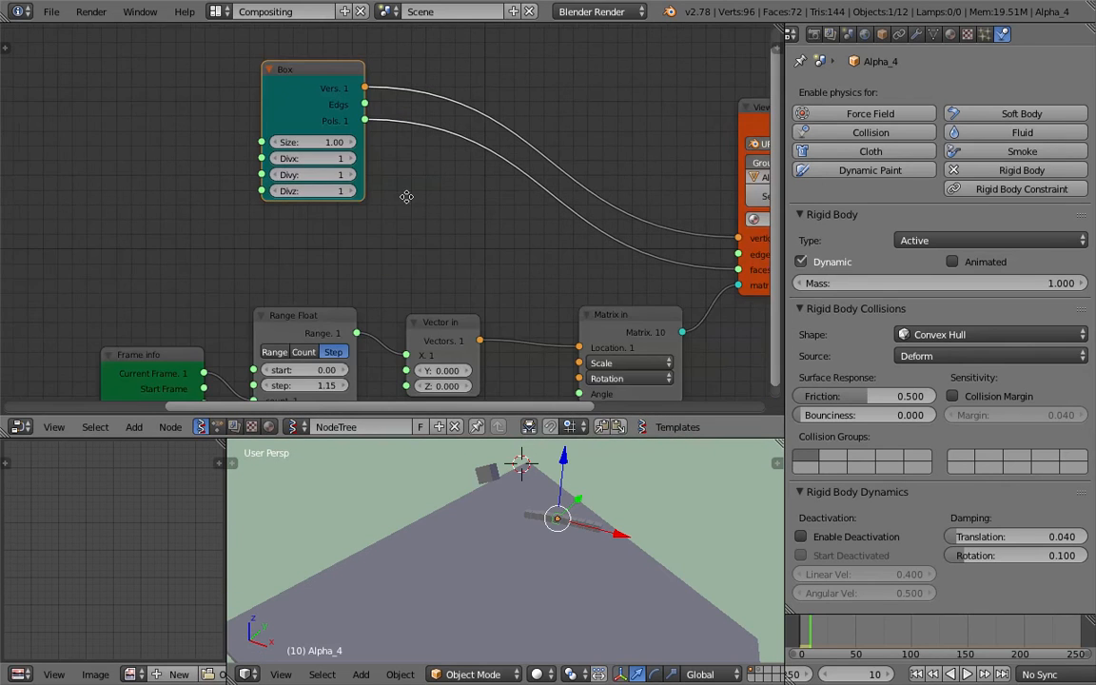
pyautogui.moveTo(407, 198); pyautogui.dragTo(396, 188, button='middle')
pyautogui.scroll(1, 379, 181)
pyautogui.moveTo(307, 55); pyautogui.dragTo(202, 83)
pyautogui.scroll(-1, 316, 135)
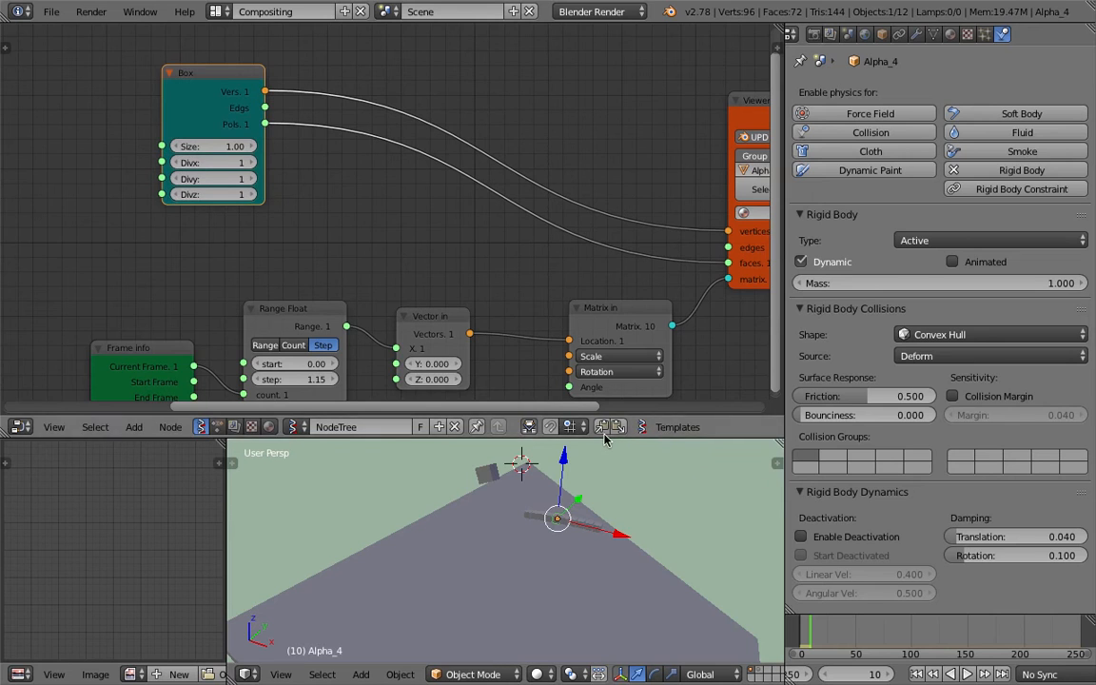
pyautogui.moveTo(606, 437); pyautogui.dragTo(605, 492)
pyautogui.hotkey('ctrl', 's')
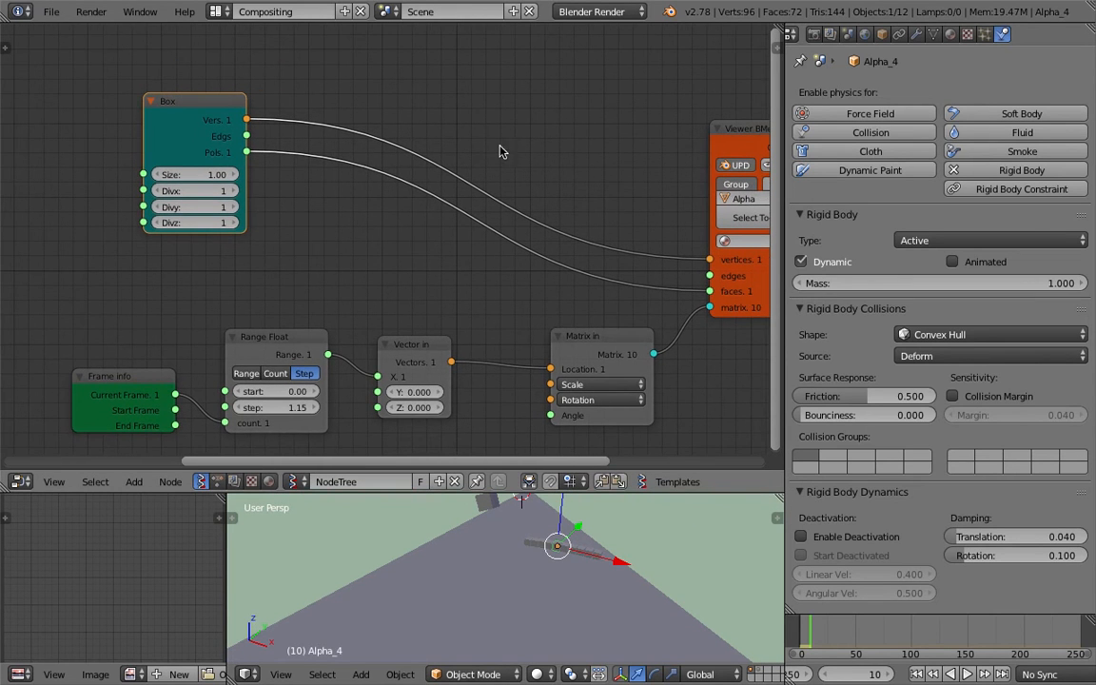
# Step: Search for a node matching "repl" to add between the Box and Viewer BMeshMK2 nodes
pyautogui.moveTo(491, 133); pyautogui.dragTo(461, 185, button='middle')
pyautogui.hotkey('shift', 'a')
pyautogui.click(453, 121)
pyautogui.write('repl')
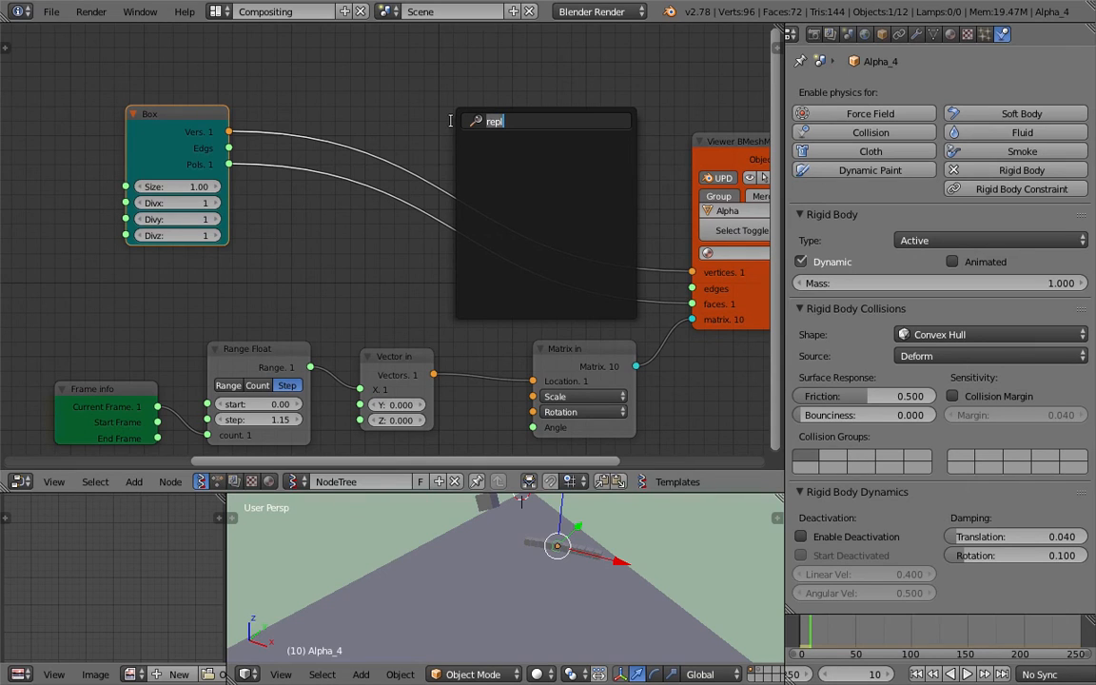
# Step: Add a List Repeater node above the links running from the Box node to Viewer BMeshMK2, and save the file
pyautogui.press('BackSpace')
pyautogui.press('BackSpace')
pyautogui.press('BackSpace')
pyautogui.press('BackSpace')
pyautogui.write('repl')
pyautogui.press('Return')
pyautogui.click(449, 63)
pyautogui.hotkey('ctrl', 's')
pyautogui.click(450, 65)
pyautogui.moveTo(493, 71); pyautogui.dragTo(426, 66)
pyautogui.moveTo(598, 202); pyautogui.dragTo(541, 201, button='middle')
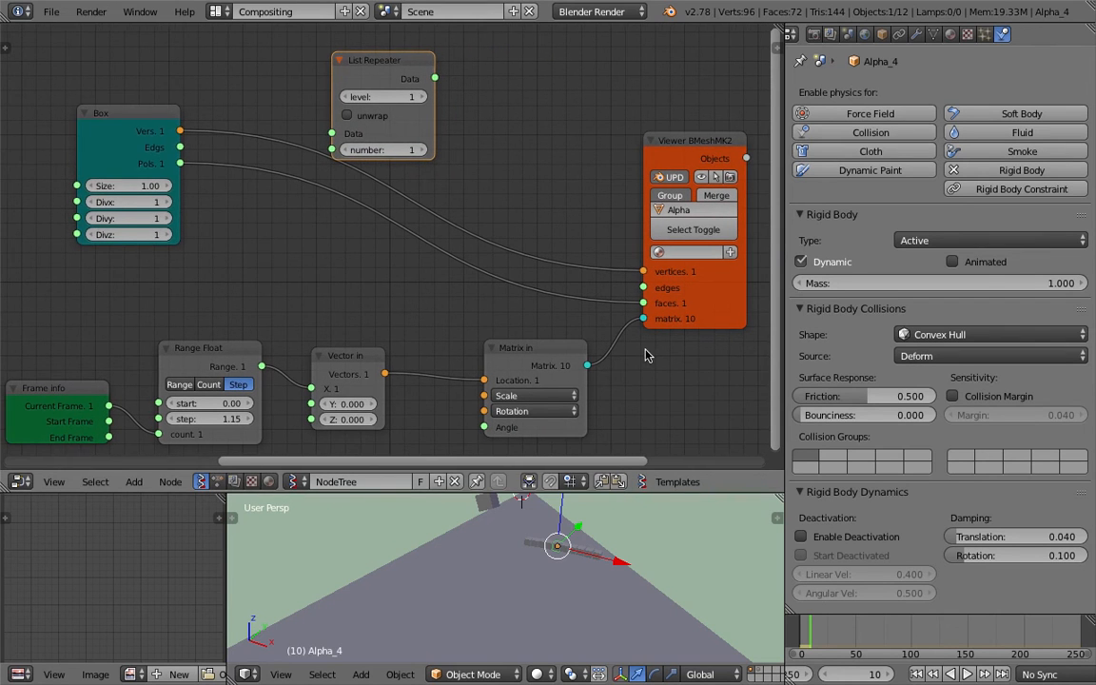
# Step: Enlarge the node editor slightly and move the Box and List Repeater nodes to make room for new links
pyautogui.moveTo(108, 142); pyautogui.dragTo(100, 160)
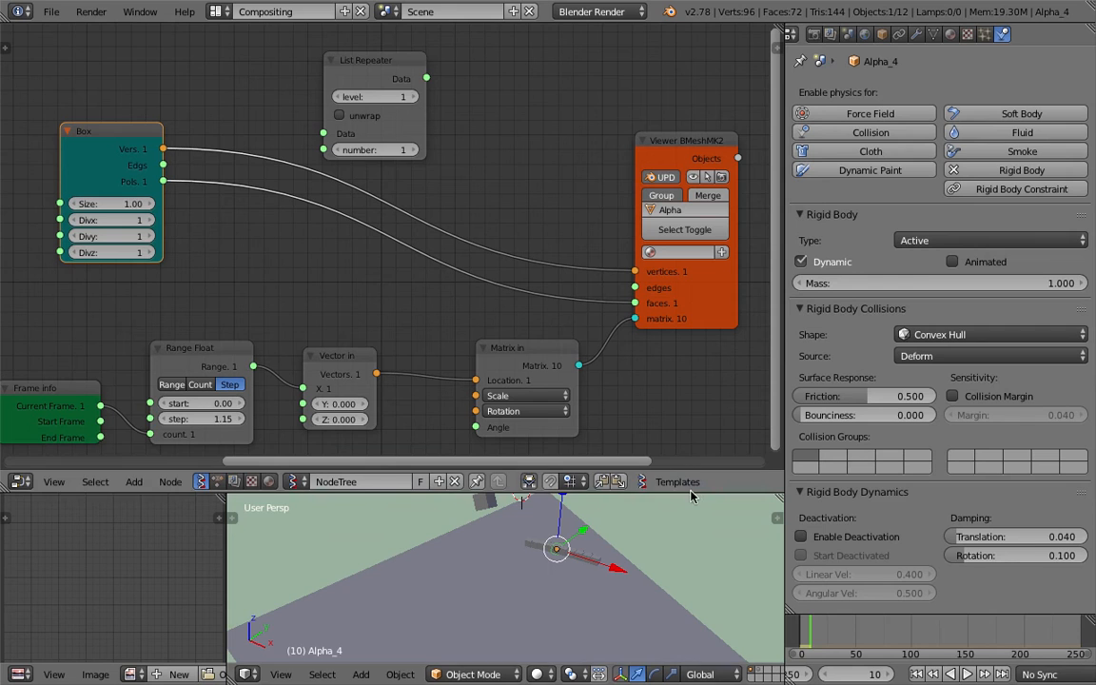
pyautogui.moveTo(691, 492); pyautogui.dragTo(691, 506)
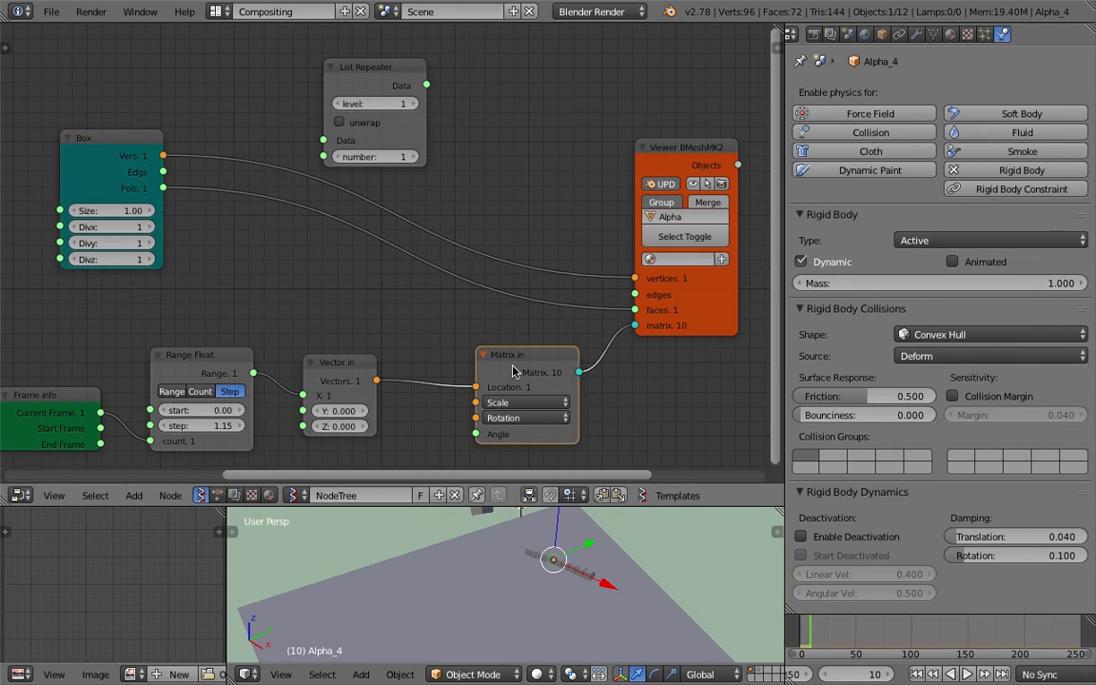
pyautogui.moveTo(524, 367); pyautogui.dragTo(512, 375)
pyautogui.scroll(-3, 431, 331)
pyautogui.moveTo(431, 327); pyautogui.dragTo(437, 308, button='middle')
pyautogui.click(191, 160)
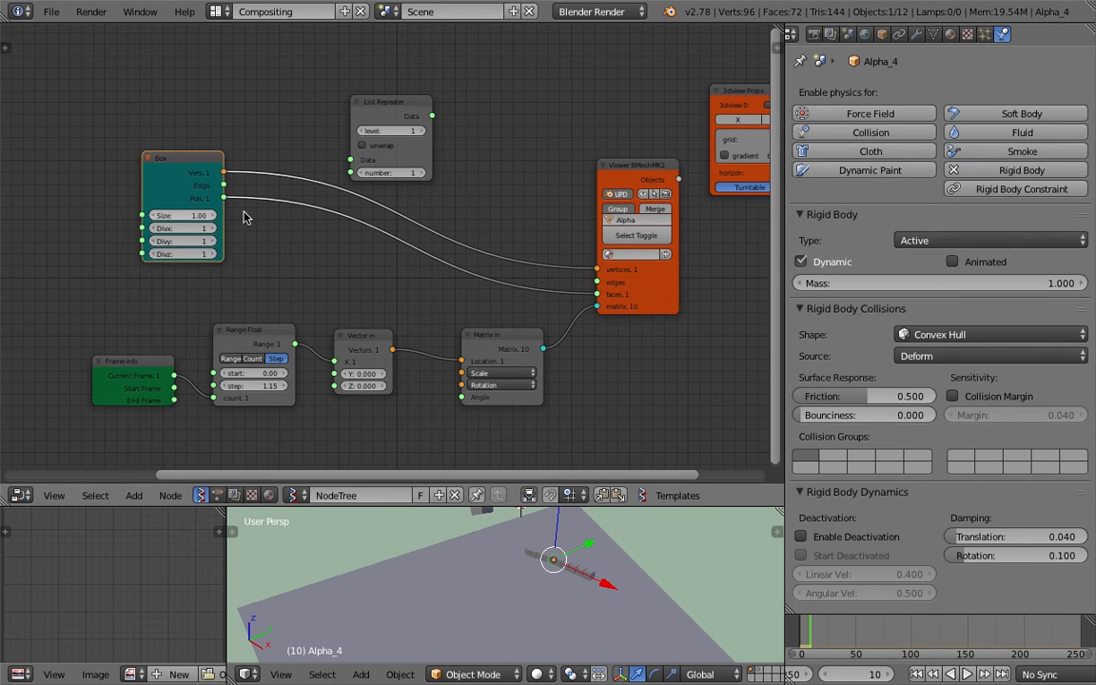
pyautogui.moveTo(355, 122); pyautogui.dragTo(332, 107)
pyautogui.scroll(3, 299, 118)
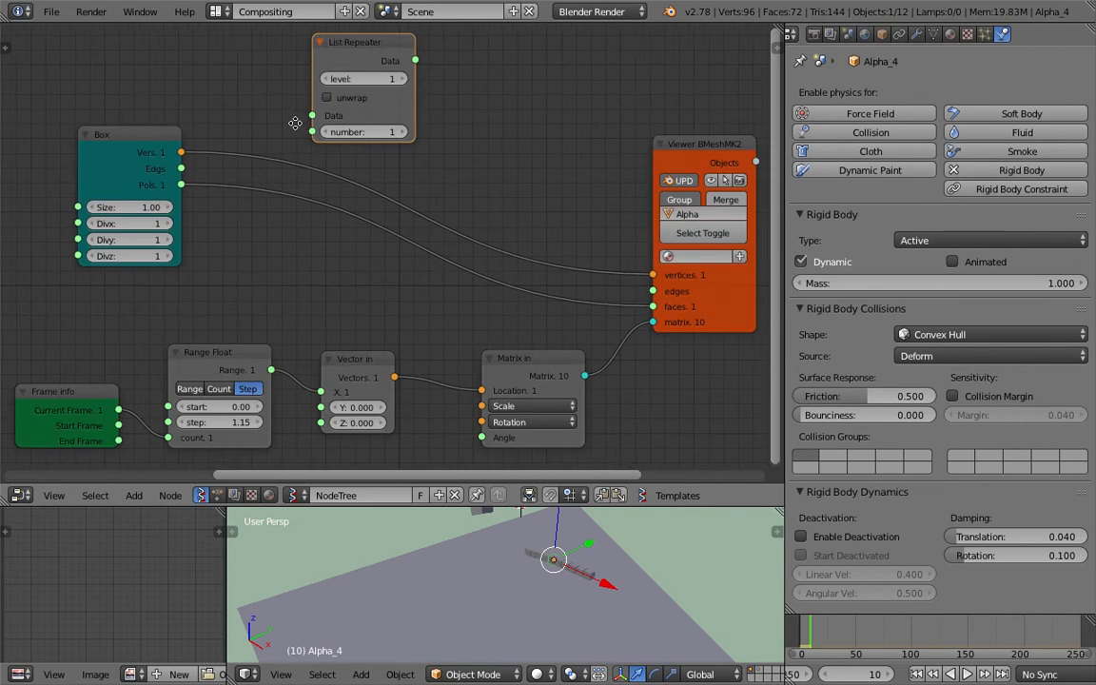
pyautogui.moveTo(296, 123); pyautogui.dragTo(303, 123, button='middle')
pyautogui.scroll(-1, 297, 138)
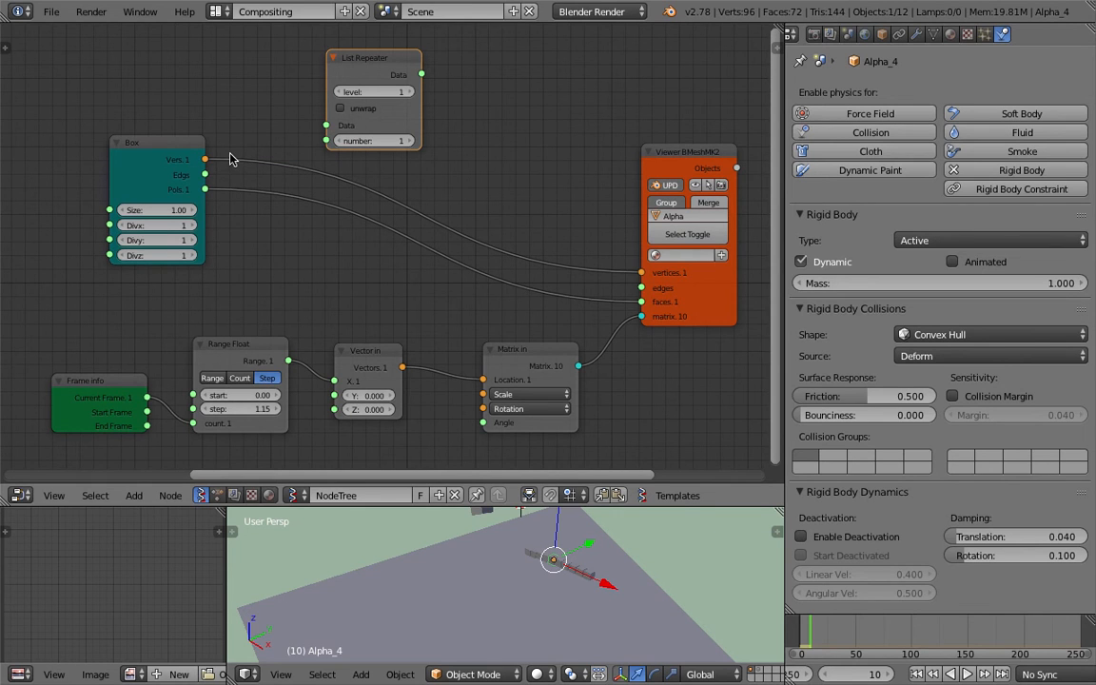
# Step: Wire the List Repeater between Box's Vers and the Viewer's vertices input, with number from Frame info's Current Frame and unwrap enabled
pyautogui.moveTo(213, 162); pyautogui.dragTo(147, 398)
pyautogui.moveTo(121, 390); pyautogui.dragTo(66, 379)
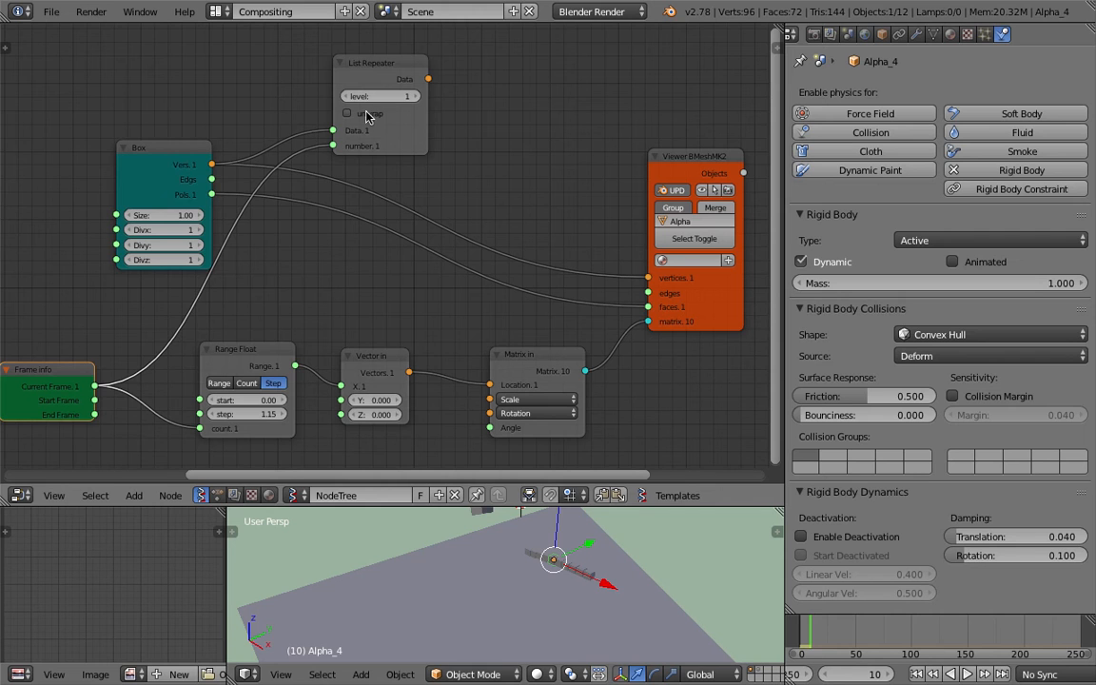
pyautogui.moveTo(359, 58); pyautogui.dragTo(379, 47)
pyautogui.moveTo(448, 69); pyautogui.dragTo(647, 277)
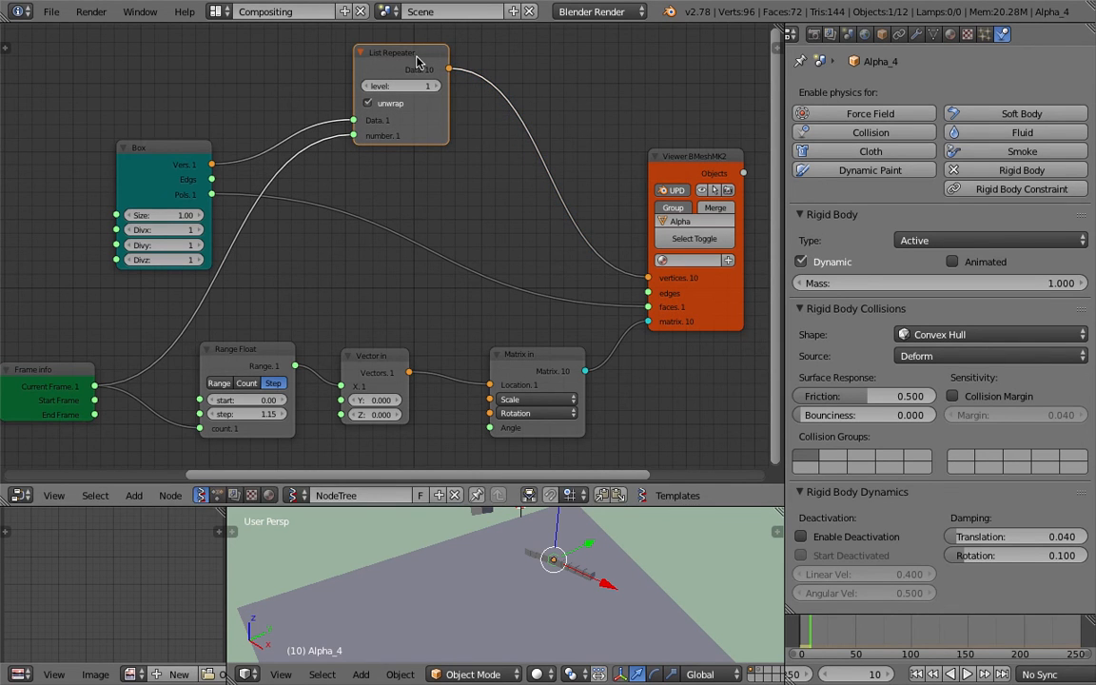
# Step: Duplicate the List Repeater below the first one and wire it between Box's Pols output and the Viewer's faces input
pyautogui.hotkey('shift', 'd')
pyautogui.click(485, 163)
pyautogui.moveTo(211, 194); pyautogui.dragTo(411, 207)
pyautogui.moveTo(504, 155); pyautogui.dragTo(651, 306)
pyautogui.moveTo(463, 144); pyautogui.dragTo(363, 208)
pyautogui.moveTo(417, 142); pyautogui.dragTo(401, 150)
pyautogui.hotkey('ctrl', 's')
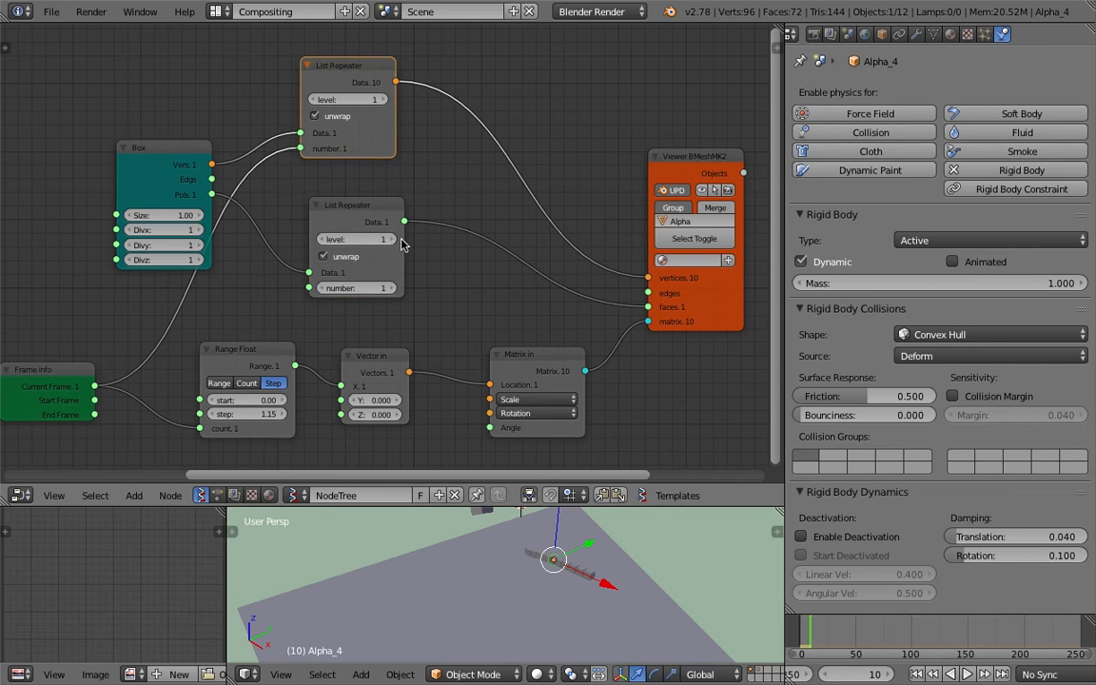
pyautogui.scroll(-1, 419, 209)
pyautogui.hotkey('ctrl', 's')
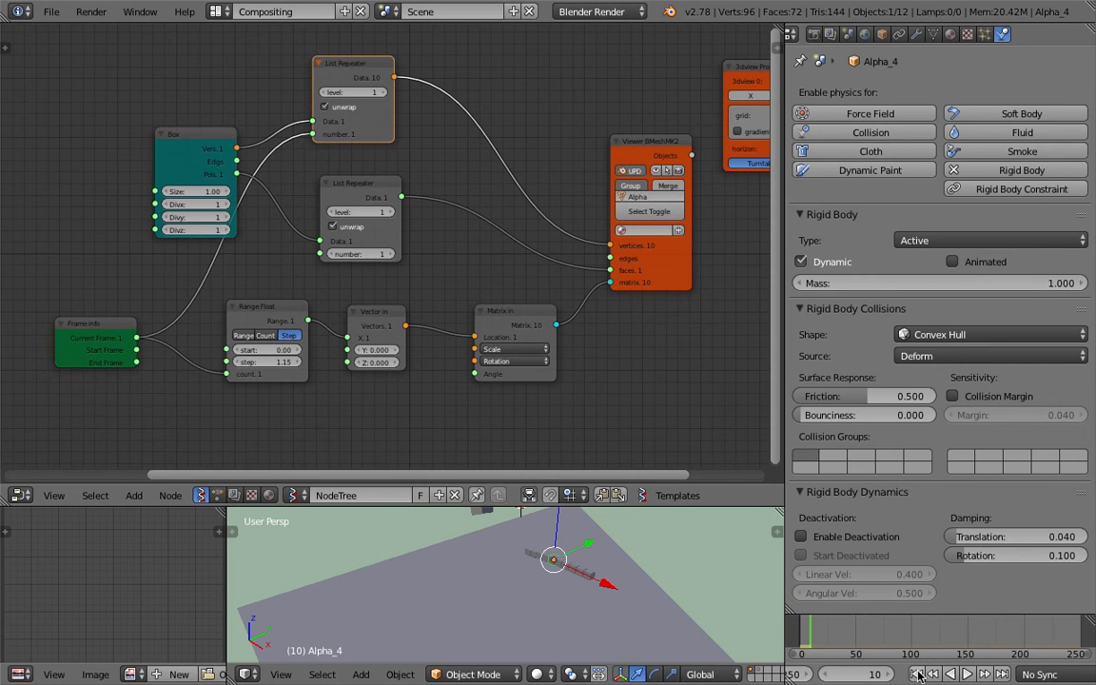
# Step: Test the animation from the first frame and link Frame info's Current Frame to the lower List Repeater's number input
pyautogui.click(919, 676)
pyautogui.click(968, 675)
pyautogui.click(968, 676)
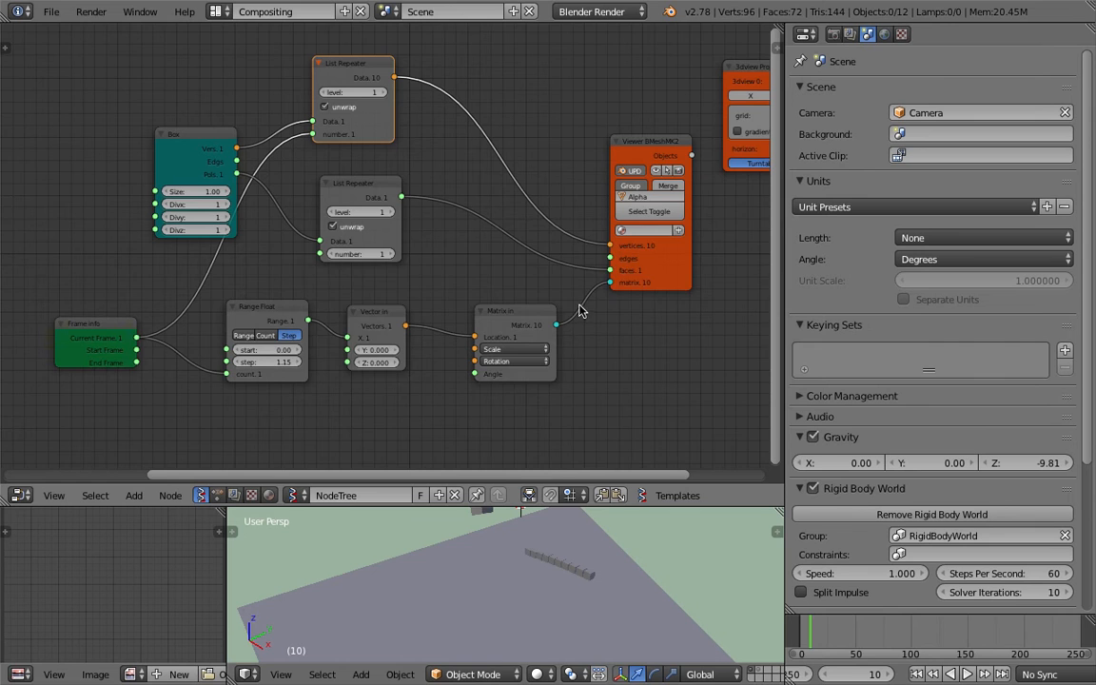
pyautogui.scroll(1, 502, 282)
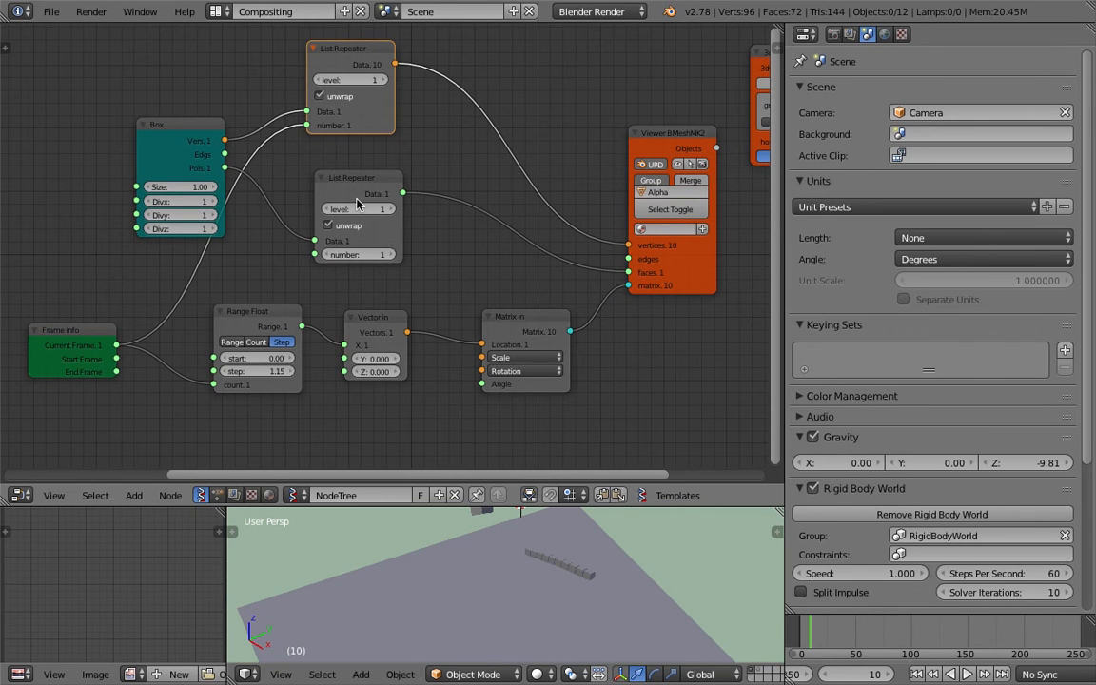
pyautogui.moveTo(118, 347); pyautogui.dragTo(315, 254)
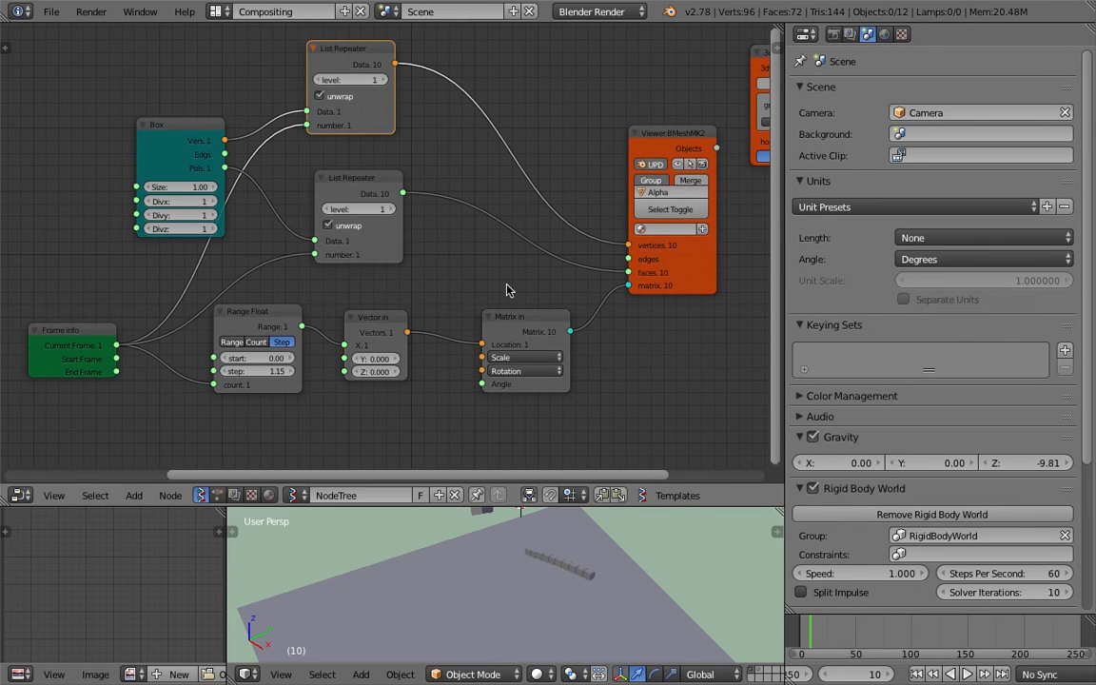
# Step: Replay the animation briefly and examine the list counts at the Viewer BMeshMK2 inputs
pyautogui.click(916, 674)
pyautogui.click(967, 674)
pyautogui.click(967, 674)
pyautogui.moveTo(615, 315); pyautogui.dragTo(482, 321, button='middle')
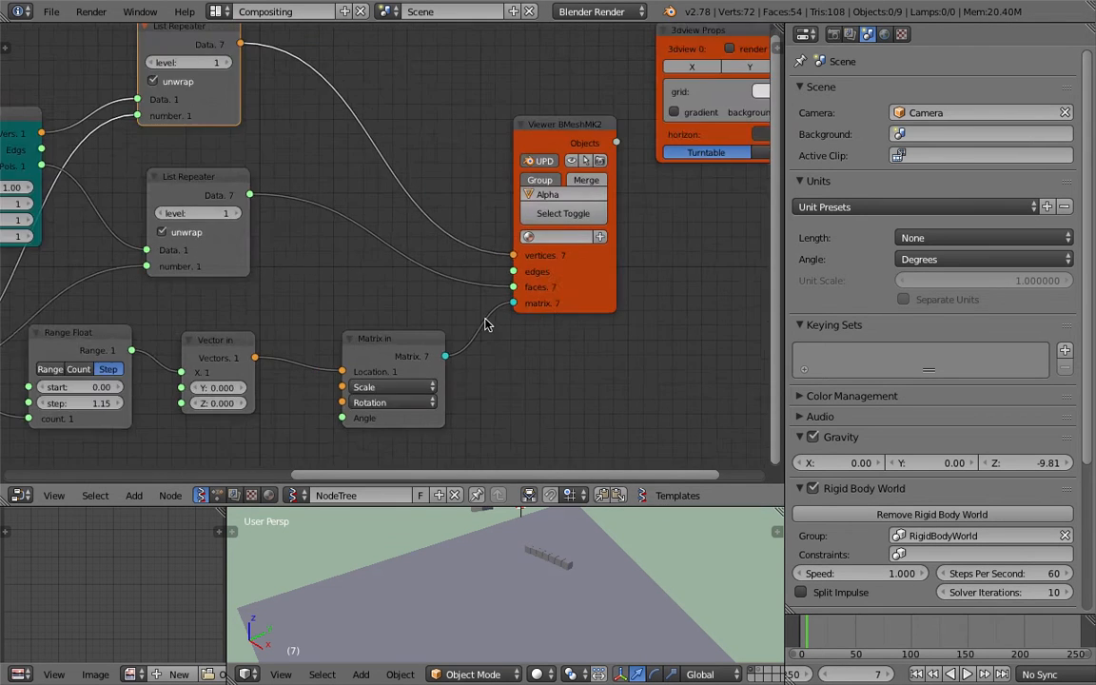
pyautogui.scroll(1, 481, 321)
pyautogui.scroll(3, 482, 321)
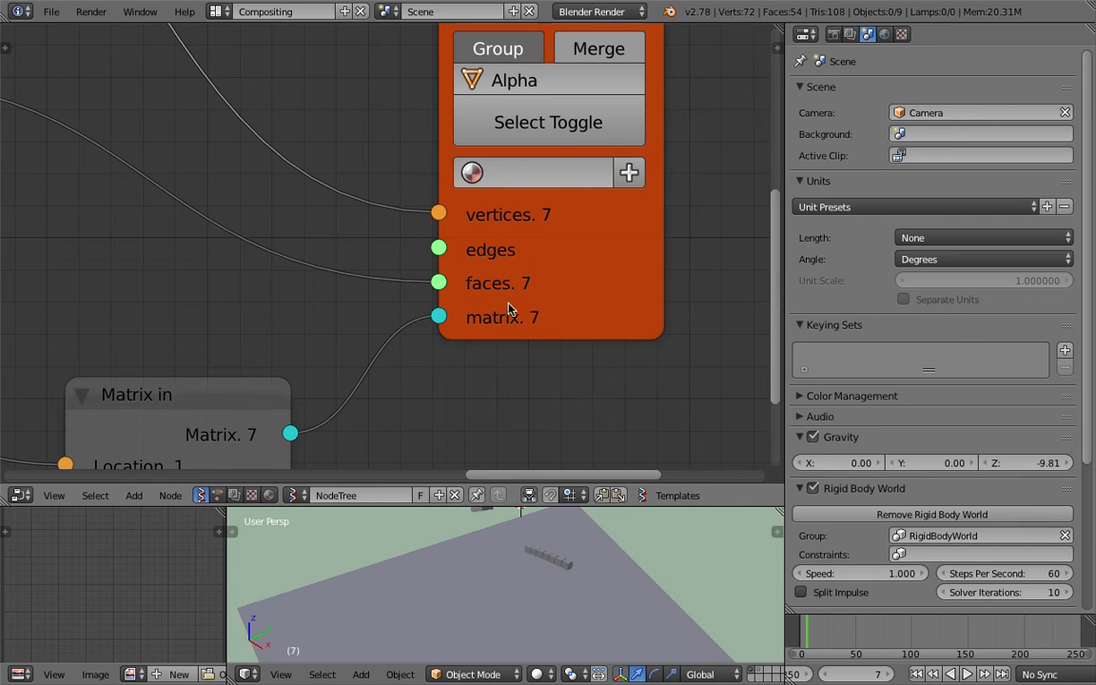
pyautogui.scroll(-4, 514, 356)
pyautogui.moveTo(473, 369); pyautogui.dragTo(561, 335, button='middle')
# Step: Save the file and play the animation again to check the row of boxes in the 3D view
pyautogui.hotkey('ctrl', 's')
pyautogui.click(579, 333)
pyautogui.scroll(-4, 418, 236)
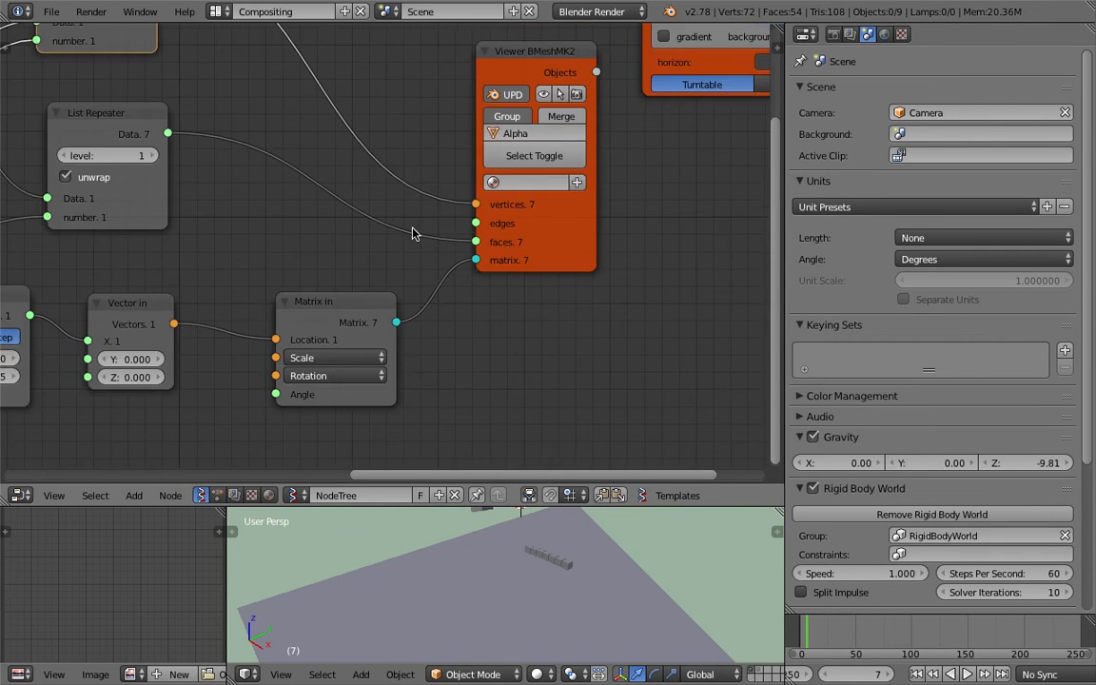
pyautogui.moveTo(430, 243); pyautogui.dragTo(495, 296, button='middle')
pyautogui.click(966, 674)
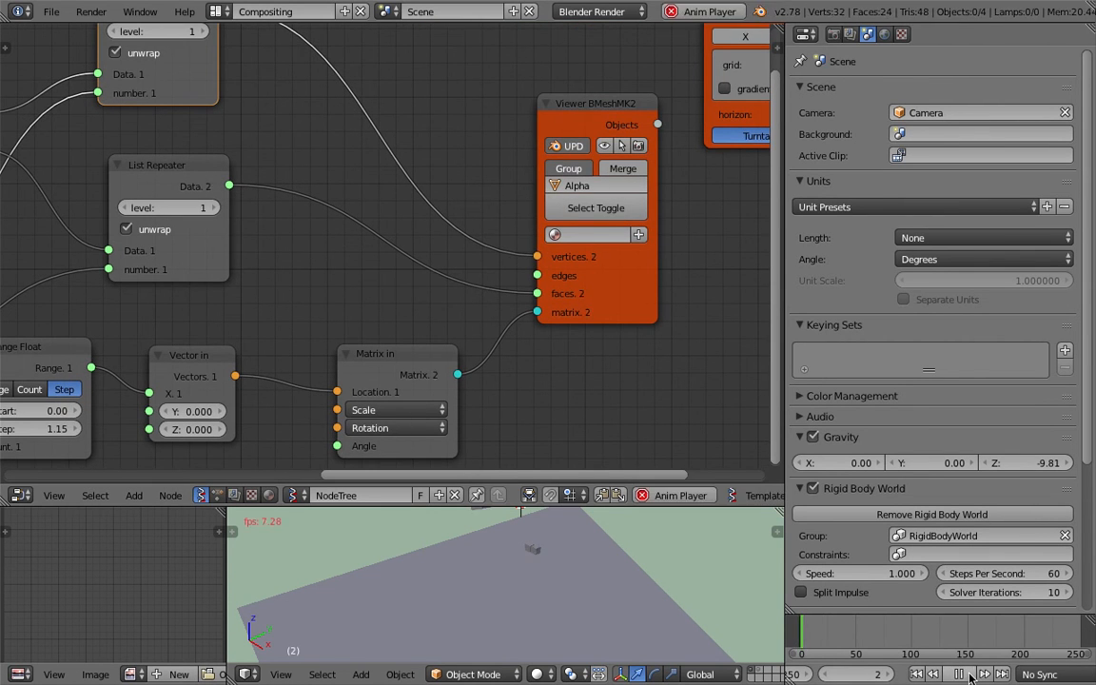
pyautogui.click(966, 674)
pyautogui.moveTo(666, 571); pyautogui.dragTo(556, 565, button='middle')
pyautogui.scroll(-3, 543, 355)
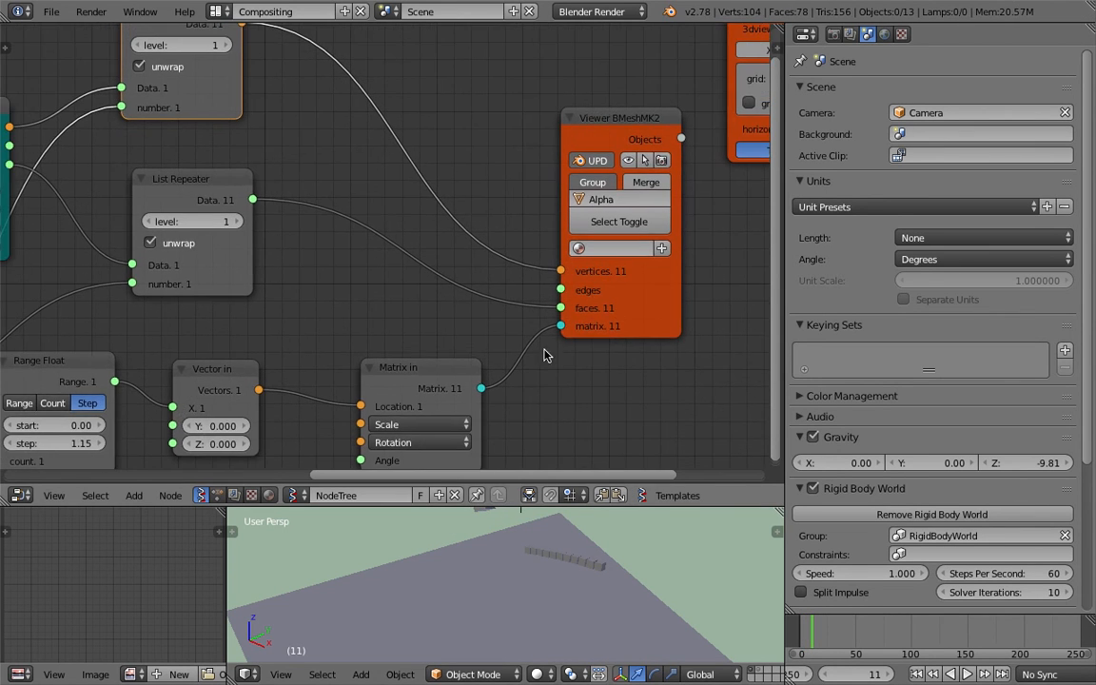
# Step: Move the 3dview Props and Viewer BMeshMK2 nodes farther away from the List Repeaters, and save the file
pyautogui.moveTo(571, 143); pyautogui.dragTo(609, 160, button='middle')
pyautogui.moveTo(609, 159); pyautogui.dragTo(736, 95)
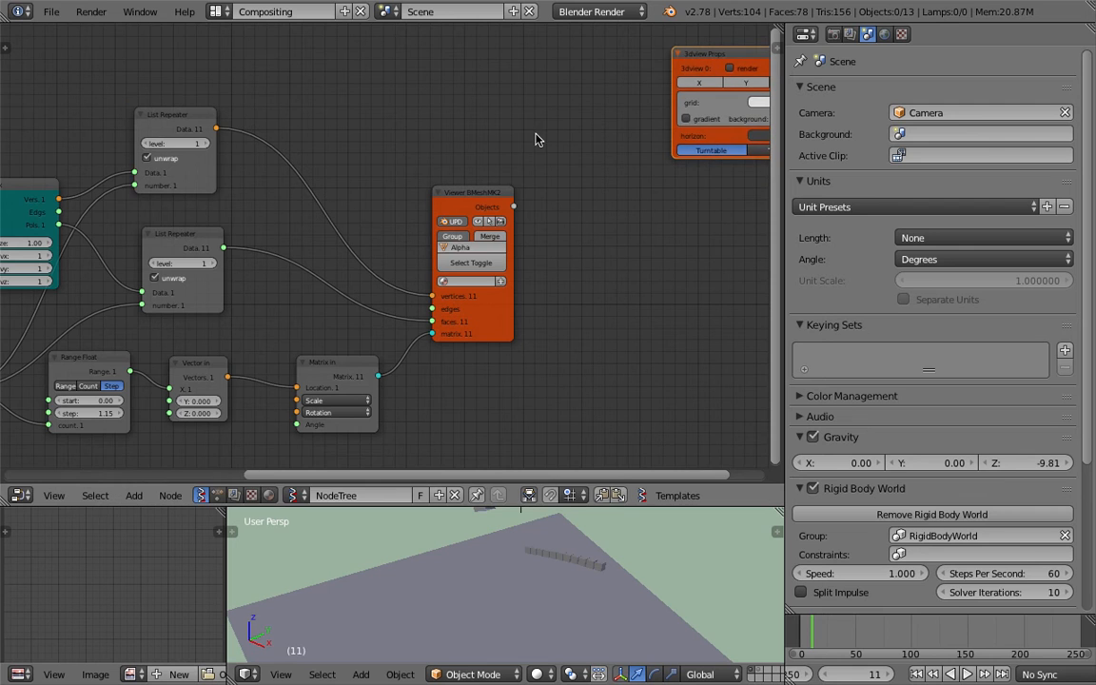
pyautogui.moveTo(692, 64); pyautogui.dragTo(744, 45)
pyautogui.moveTo(395, 154); pyautogui.dragTo(562, 107, button='middle')
pyautogui.hotkey('ctrl', 's')
pyautogui.click(563, 103)
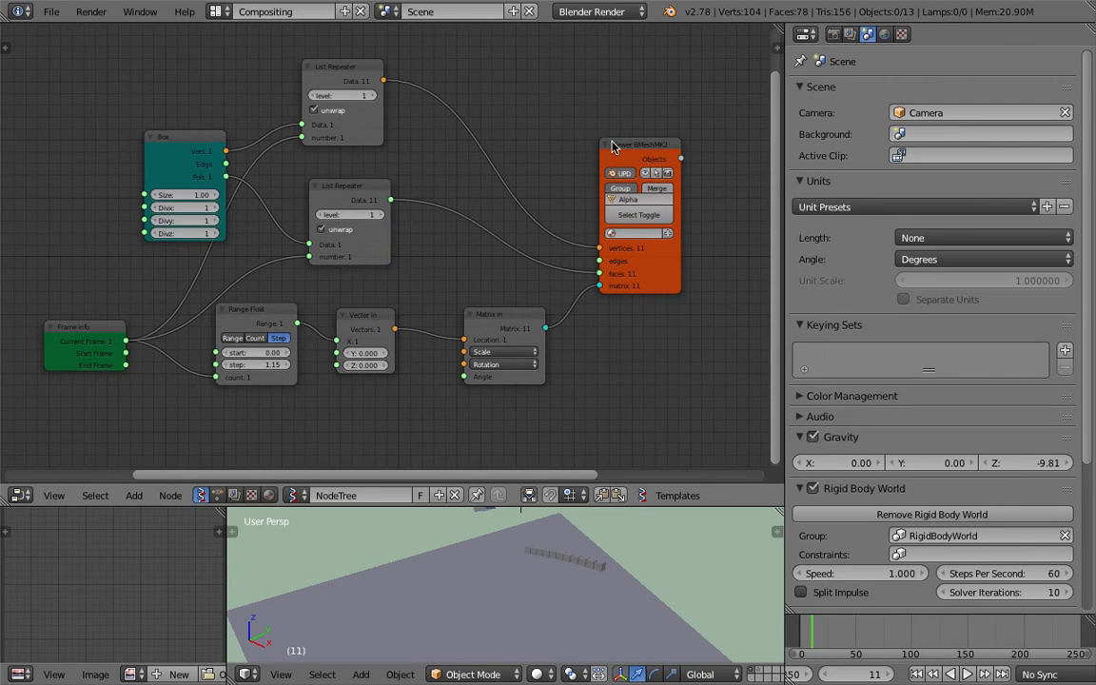
pyautogui.moveTo(612, 144); pyautogui.dragTo(646, 149)
# Step: Insert a Randomize input vertices node between the upper List Repeater's Data output and the Viewer's vertices input
pyautogui.moveTo(572, 118); pyautogui.dragTo(553, 150, button='middle')
pyautogui.scroll(1, 555, 155)
pyautogui.hotkey('shift', 'a')
pyautogui.click(533, 134)
pyautogui.write('random')
pyautogui.press('Down')
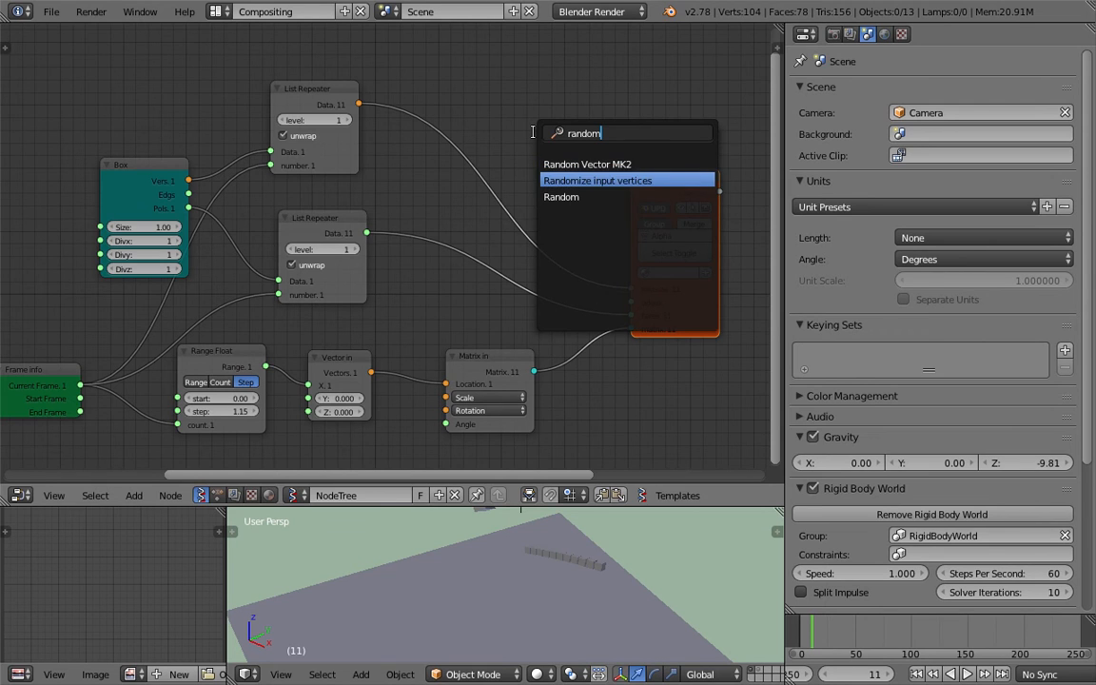
pyautogui.press('Return')
pyautogui.click(525, 99)
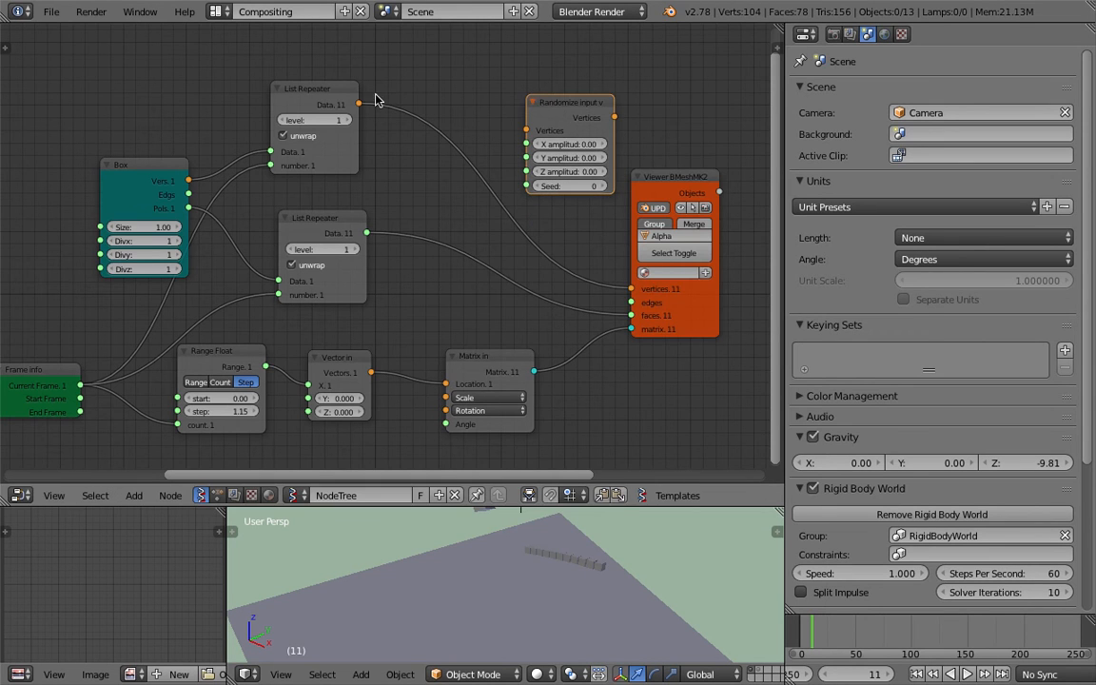
pyautogui.moveTo(568, 103); pyautogui.dragTo(512, 119)
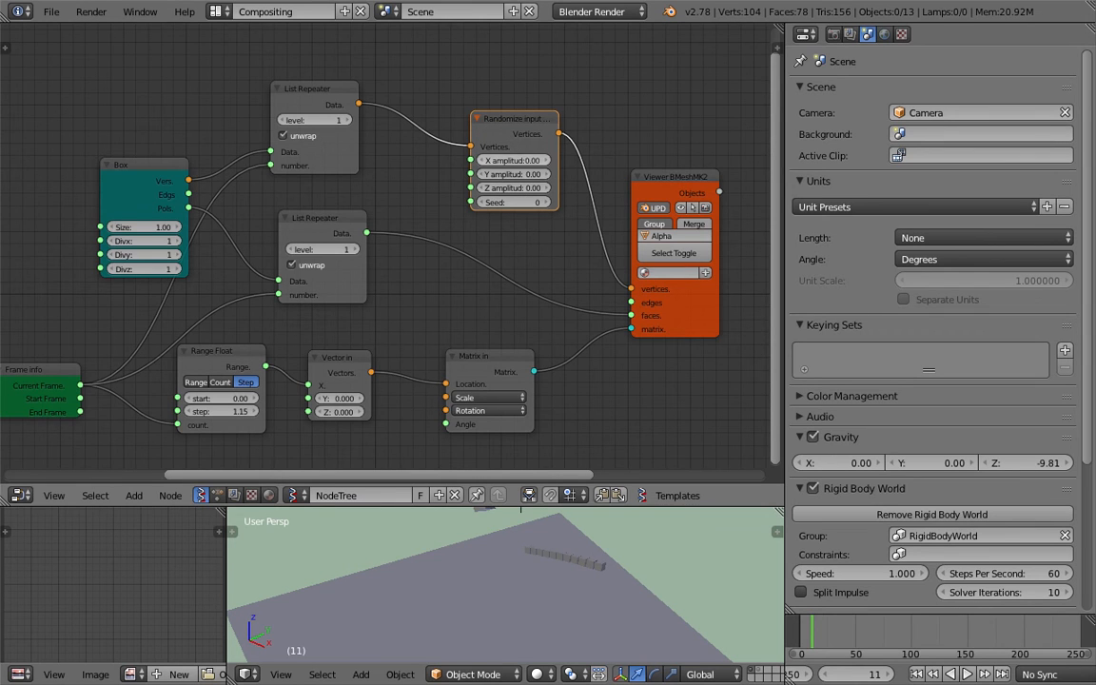
# Step: Set the Randomize node's X, Y and Z amplitudes to 0.15 and the Range Float node's step to 1.63
pyautogui.moveTo(512, 160); pyautogui.dragTo(519, 159)
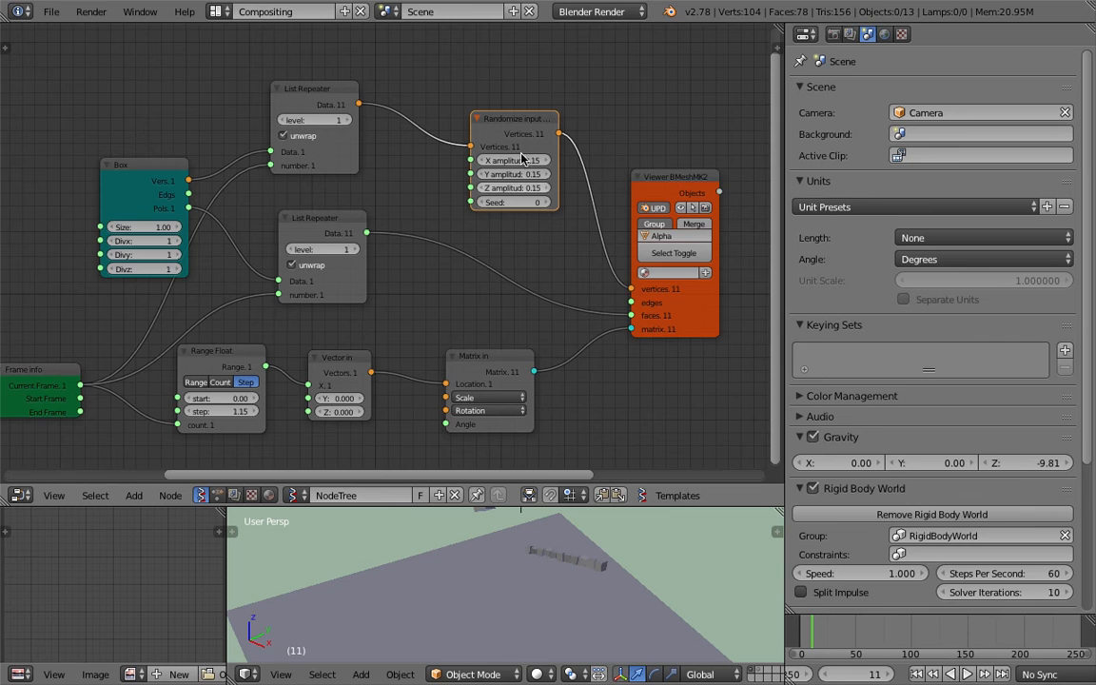
pyautogui.moveTo(327, 301); pyautogui.dragTo(411, 196, button='middle')
pyautogui.scroll(1, 411, 196)
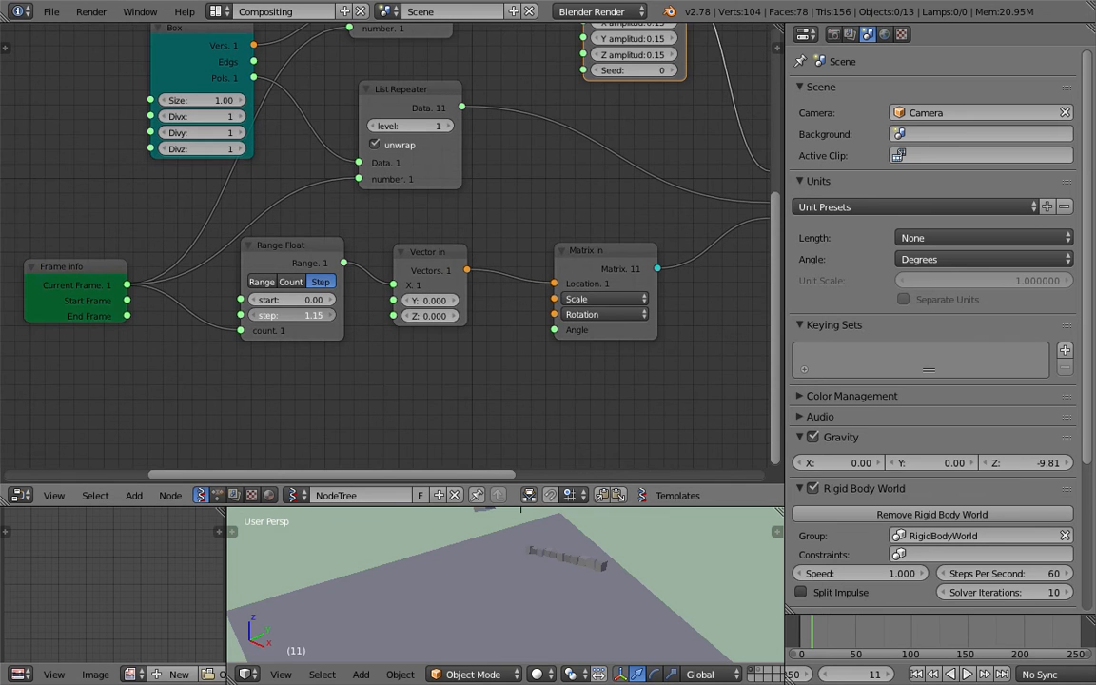
pyautogui.moveTo(290, 315); pyautogui.dragTo(276, 315)
# Step: Play the animation from the start and inspect the randomized boxes up close in the 3D view
pyautogui.click(932, 671)
pyautogui.click(966, 674)
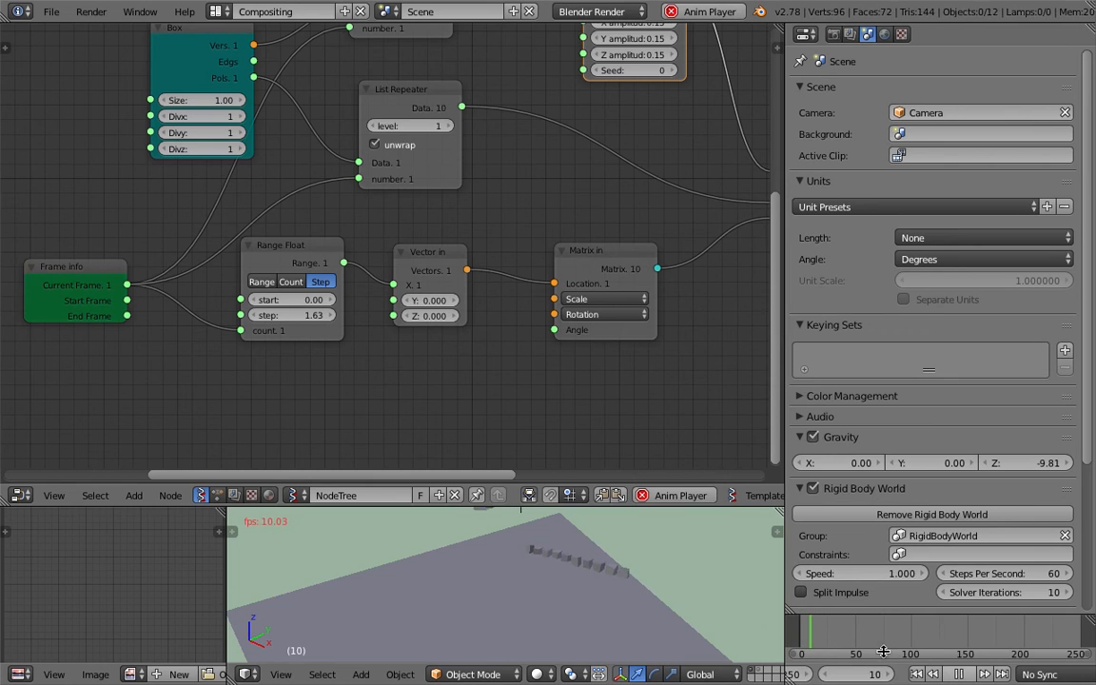
pyautogui.hotkey('alt', 'a')
pyautogui.moveTo(694, 568); pyautogui.dragTo(537, 540, button='middle')
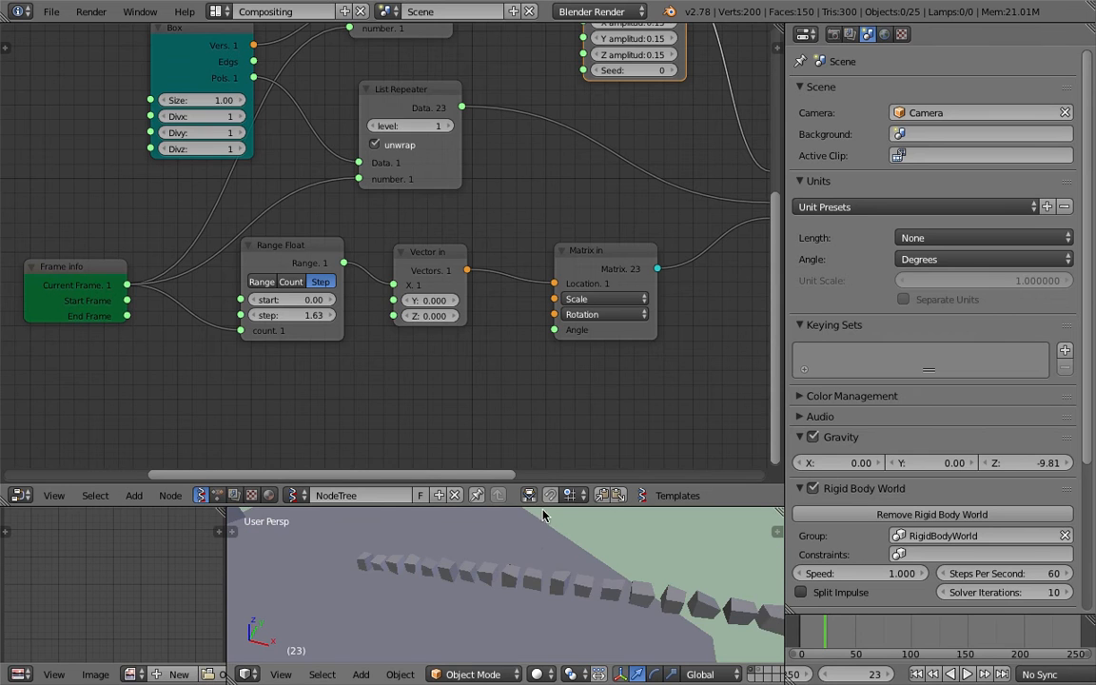
# Step: Enlarge the 3D view area at the expense of the node editor and save the file
pyautogui.moveTo(495, 506); pyautogui.dragTo(542, 307)
pyautogui.moveTo(542, 324); pyautogui.dragTo(428, 519, button='middle')
pyautogui.scroll(-3, 365, 454)
pyautogui.hotkey('ctrl', 's')
pyautogui.click(561, 514)
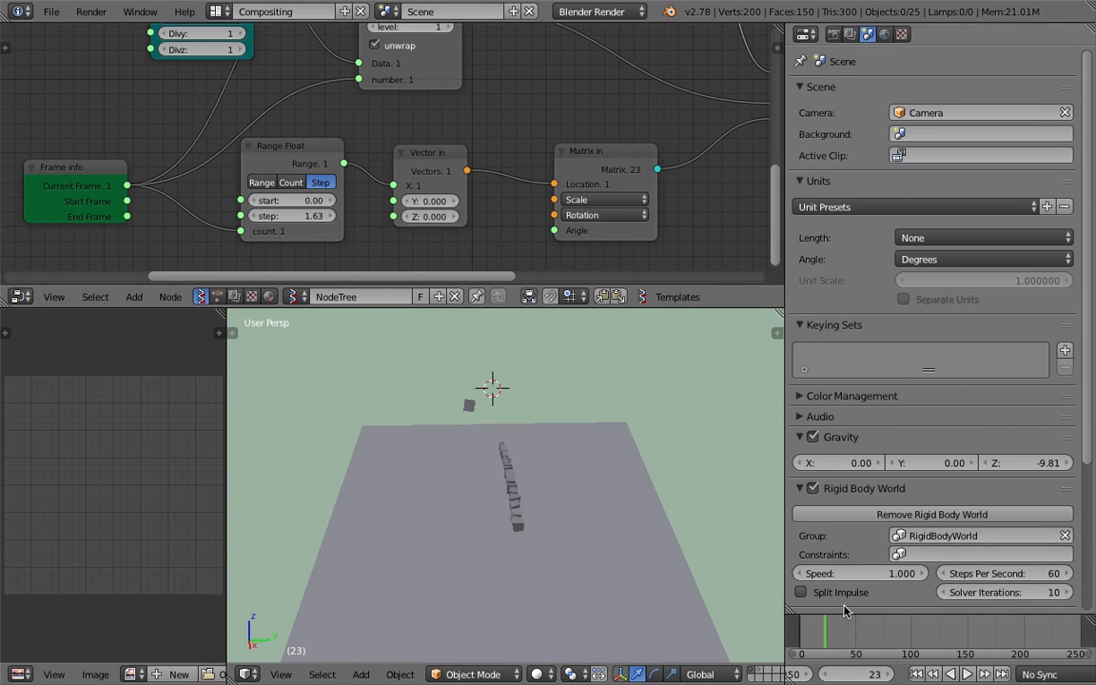
# Step: Play the rigid body simulation from the first frame and examine the boxes' motion on the plane from several angles
pyautogui.hotkey('shift', 'Left')
pyautogui.hotkey('alt', 'a')
pyautogui.moveTo(579, 442); pyautogui.dragTo(477, 540, button='middle')
pyautogui.moveTo(401, 530); pyautogui.dragTo(416, 472, button='middle')
pyautogui.hotkey('alt', 'a')
pyautogui.scroll(-3, 361, 226)
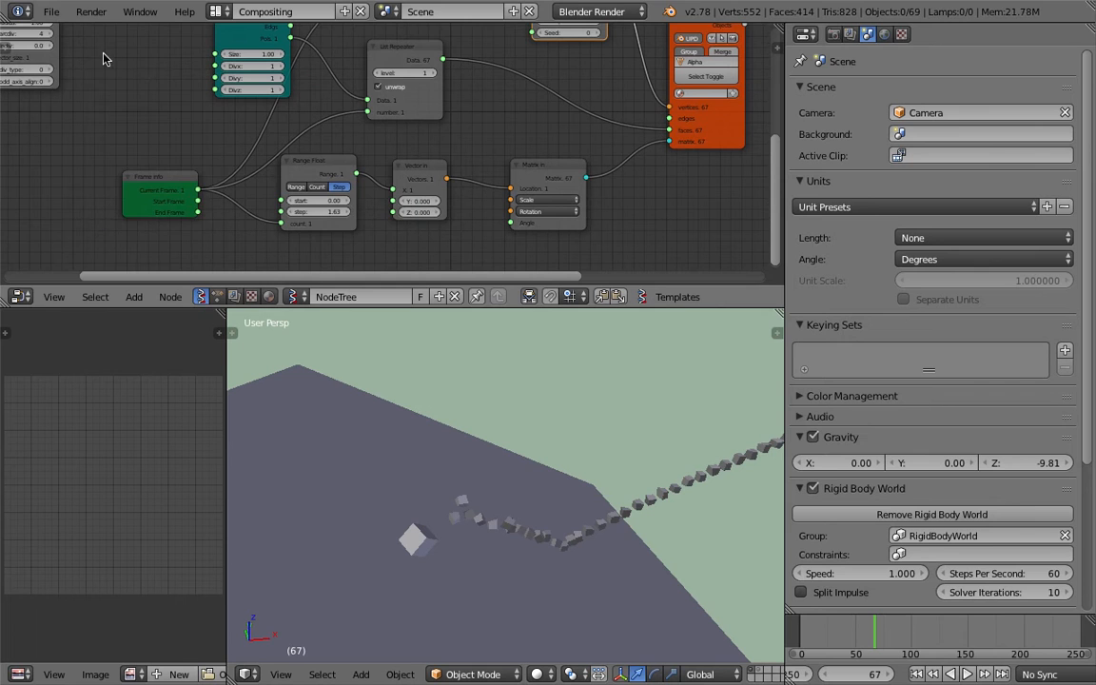
# Step: Save the project as a new file under an incremented name
pyautogui.click(52, 11)
pyautogui.click(71, 148)
pyautogui.click(972, 77)
pyautogui.click(1013, 57)
# Step: Merge the image editor area into the 3D view and enlarge the node editor above it
pyautogui.moveTo(698, 307); pyautogui.dragTo(124, 419)
pyautogui.scroll(-2, 404, 467)
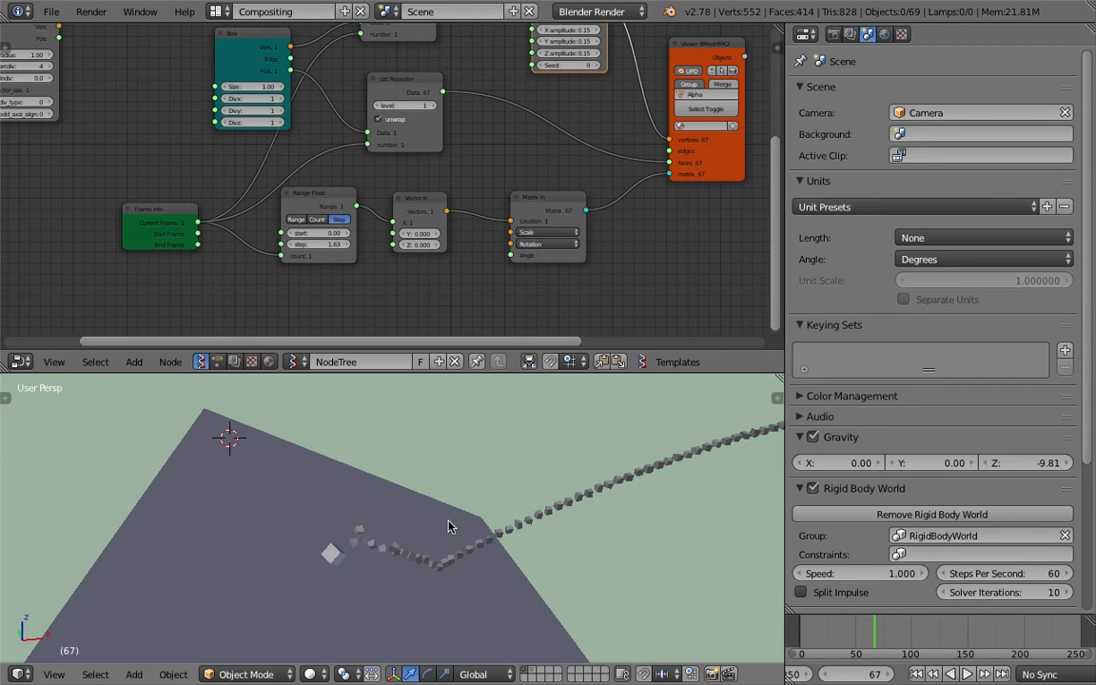
pyautogui.moveTo(436, 372); pyautogui.dragTo(436, 452)
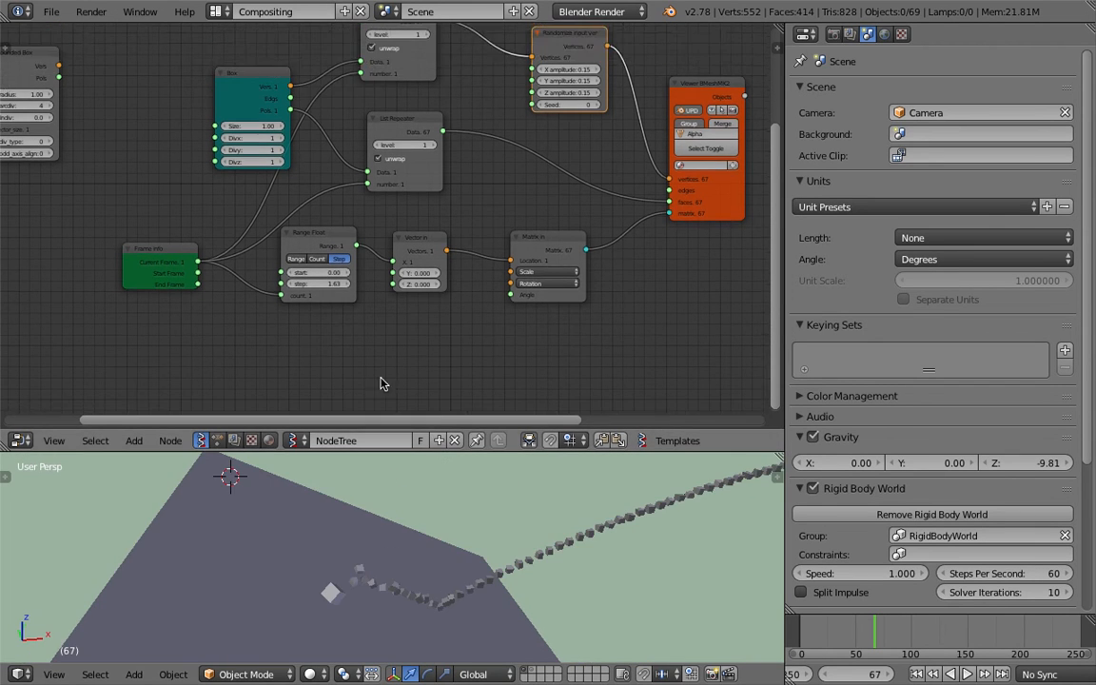
# Step: Move the Box node away from the List Repeaters, closer to the Rounded Box node
pyautogui.scroll(2, 262, 155)
pyautogui.moveTo(220, 45); pyautogui.dragTo(225, 98)
pyautogui.hotkey('shift', 'a')
pyautogui.moveTo(314, 259)
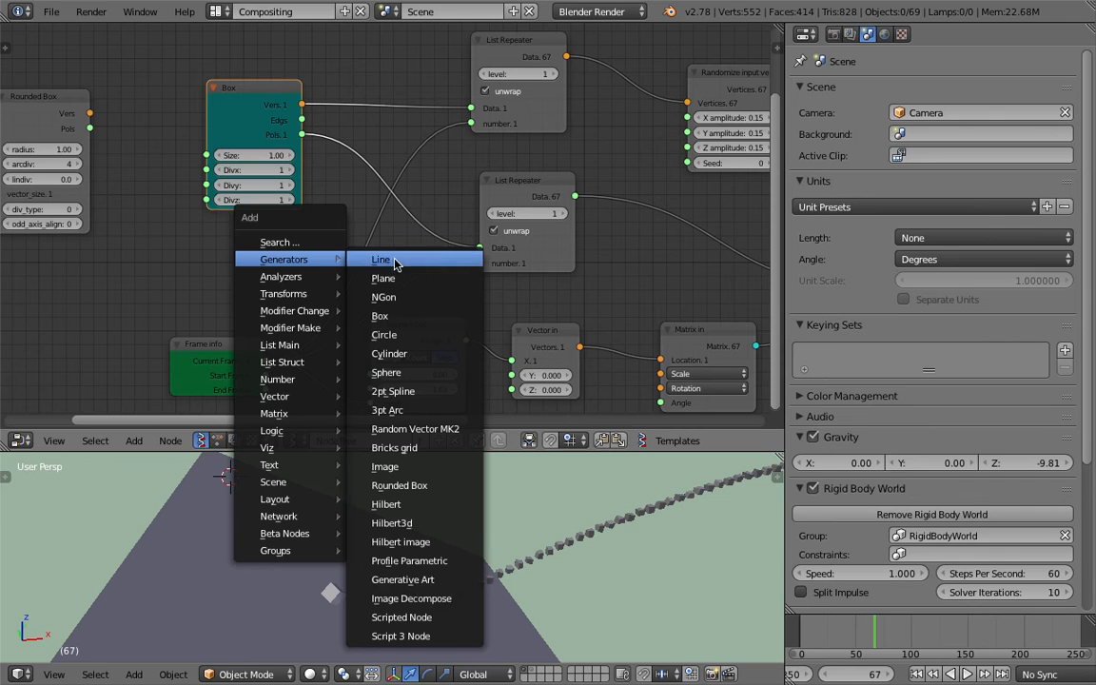
pyautogui.click(560, 496)
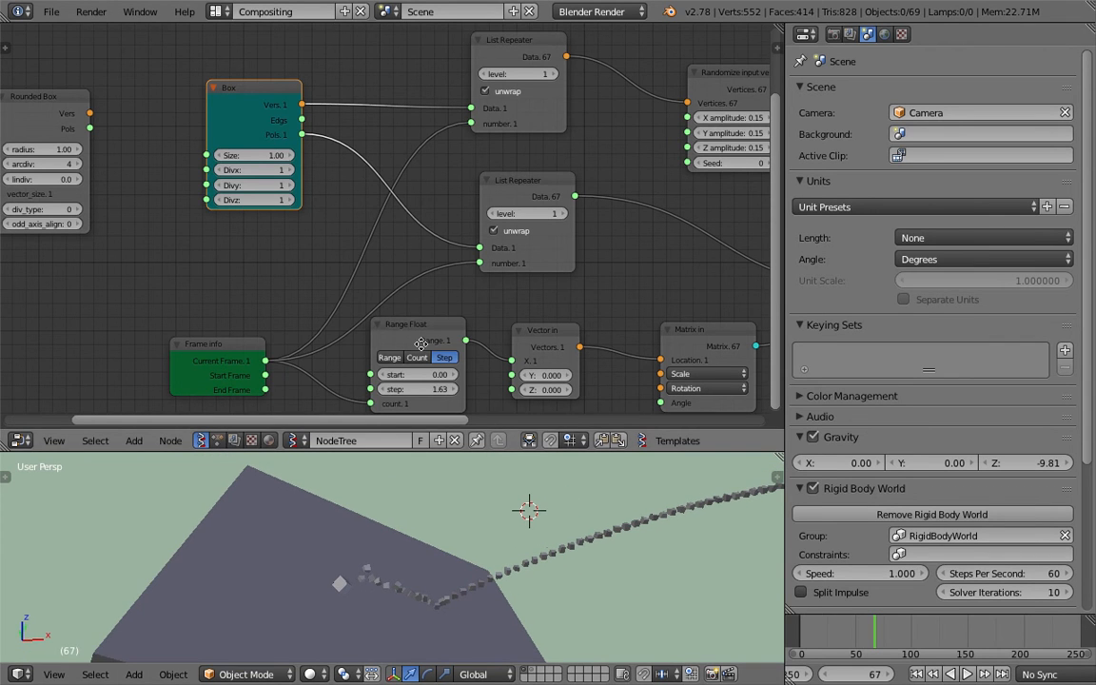
# Step: Move the Range Float and Vector in nodes slightly down and away from the Frame info node
pyautogui.moveTo(385, 325); pyautogui.dragTo(348, 171, button='middle')
pyautogui.moveTo(348, 171); pyautogui.dragTo(360, 205)
pyautogui.moveTo(502, 190); pyautogui.dragTo(519, 213)
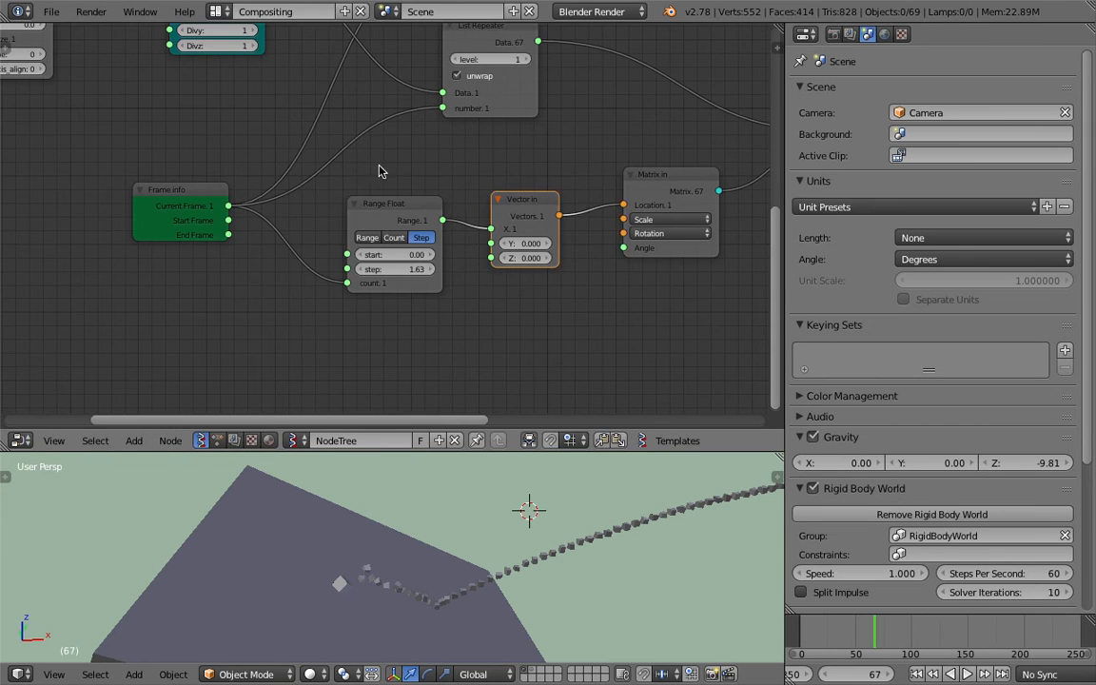
pyautogui.moveTo(378, 168); pyautogui.dragTo(369, 170, button='middle')
pyautogui.click(368, 202)
pyautogui.moveTo(480, 185); pyautogui.dragTo(317, 207, button='middle')
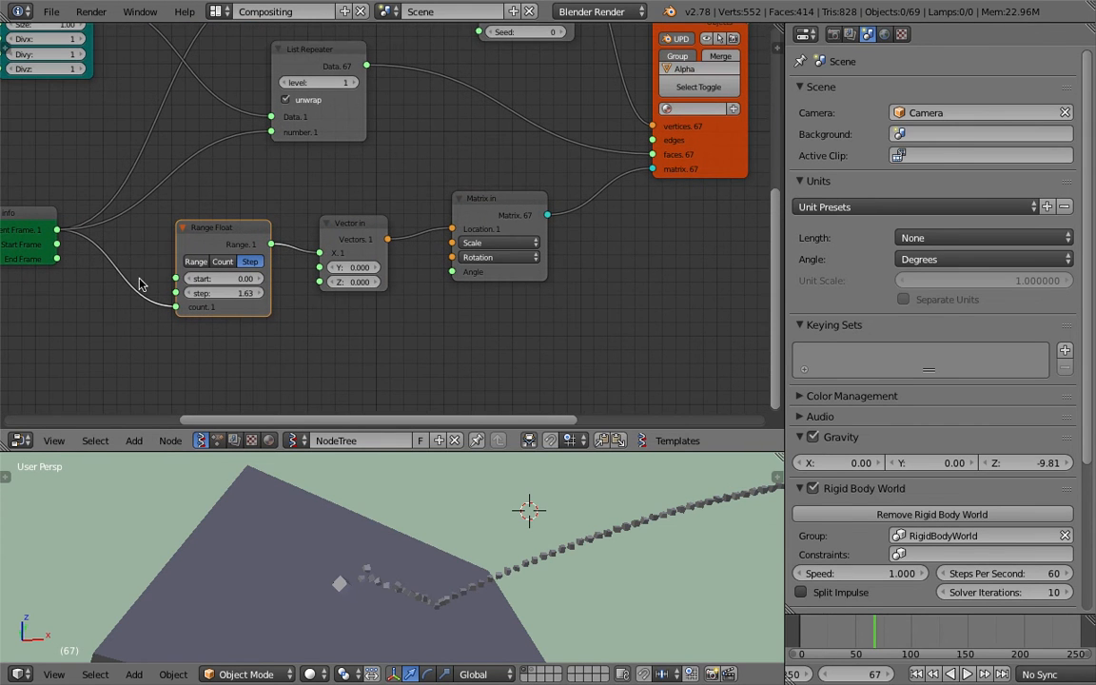
# Step: Move the Matrix in, Vector in and Range Float nodes further away from the Frame info node
pyautogui.moveTo(488, 199); pyautogui.dragTo(516, 207)
pyautogui.moveTo(464, 239); pyautogui.dragTo(512, 242, button='middle')
pyautogui.moveTo(413, 227); pyautogui.dragTo(451, 229)
pyautogui.moveTo(280, 228); pyautogui.dragTo(342, 232)
pyautogui.moveTo(329, 349); pyautogui.dragTo(336, 300, button='middle')
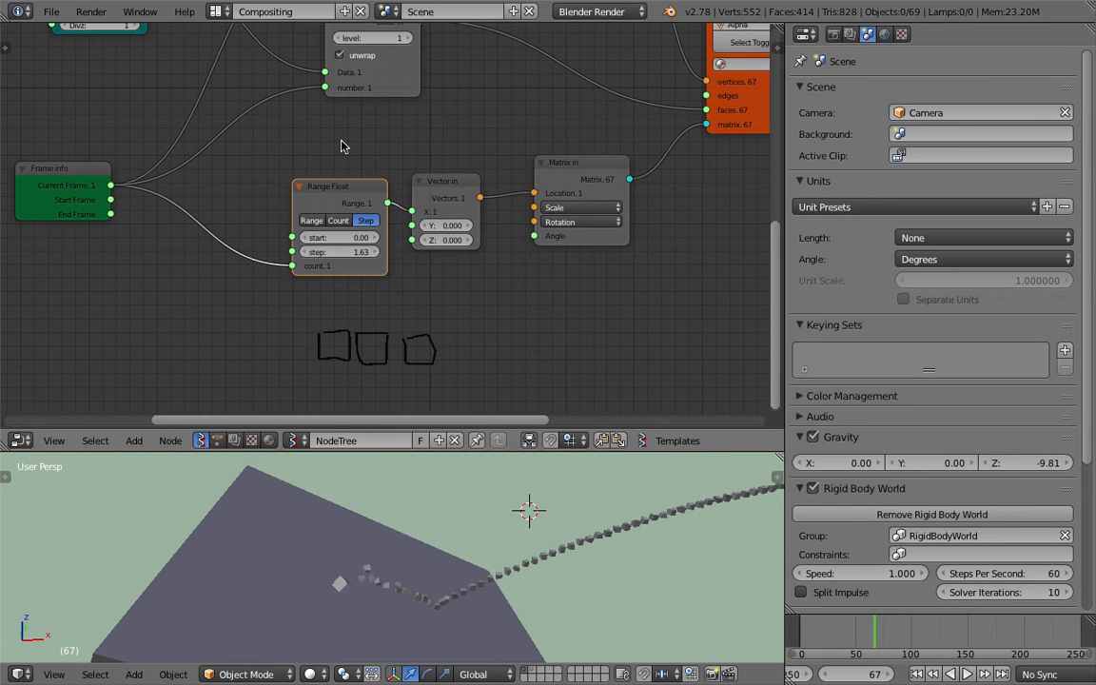
# Step: Disconnect Vector in from the Matrix in node and set it aside with Range Float below the Frame info node
pyautogui.moveTo(370, 204); pyautogui.dragTo(353, 201)
pyautogui.moveTo(441, 185); pyautogui.dragTo(431, 188)
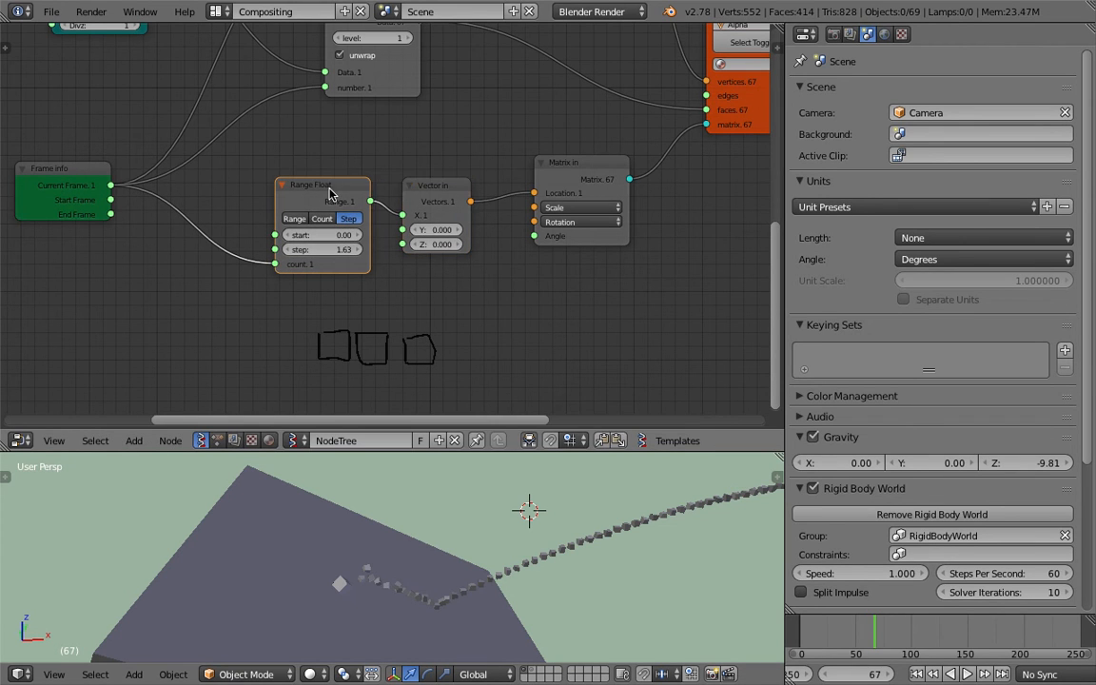
pyautogui.moveTo(295, 184); pyautogui.dragTo(120, 303)
pyautogui.moveTo(426, 197); pyautogui.dragTo(245, 340)
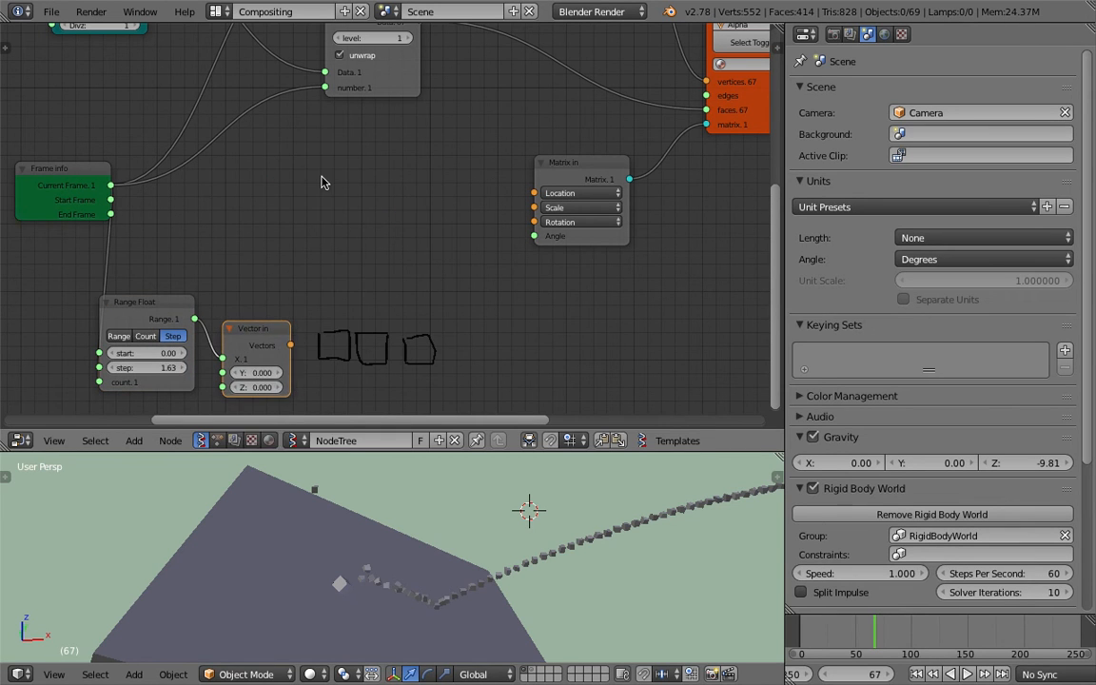
# Step: Add a Random Vector MK2 node between the Frame info and Matrix in nodes
pyautogui.press('space')
pyautogui.write('random')
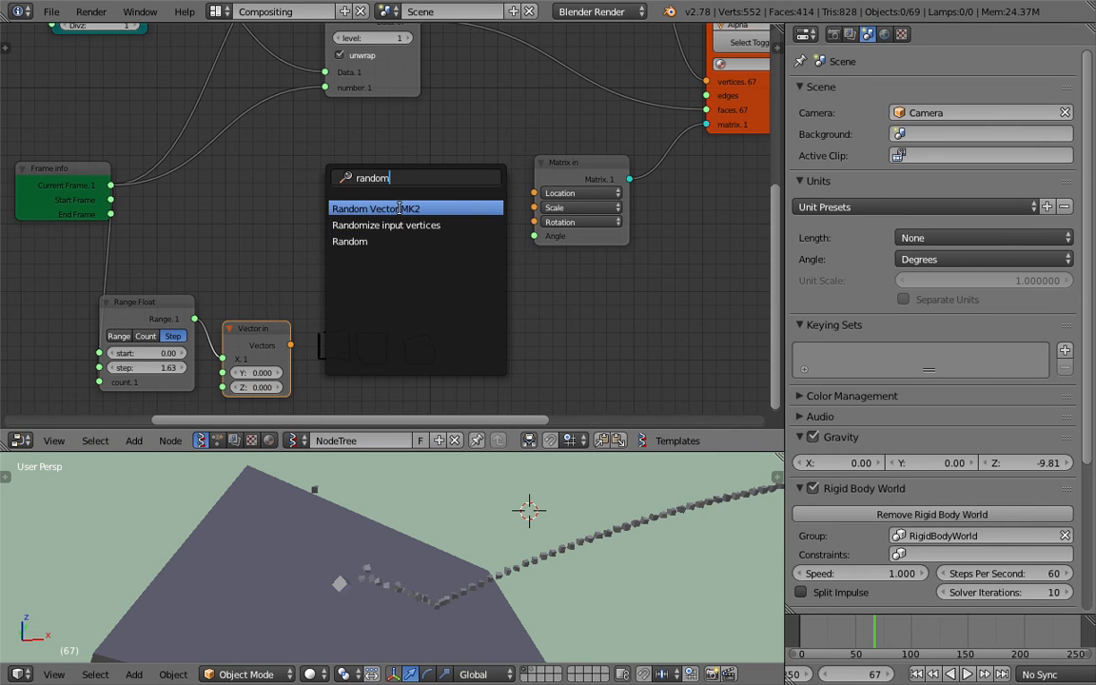
pyautogui.click(400, 208)
pyautogui.click(351, 176)
pyautogui.scroll(1, 381, 221)
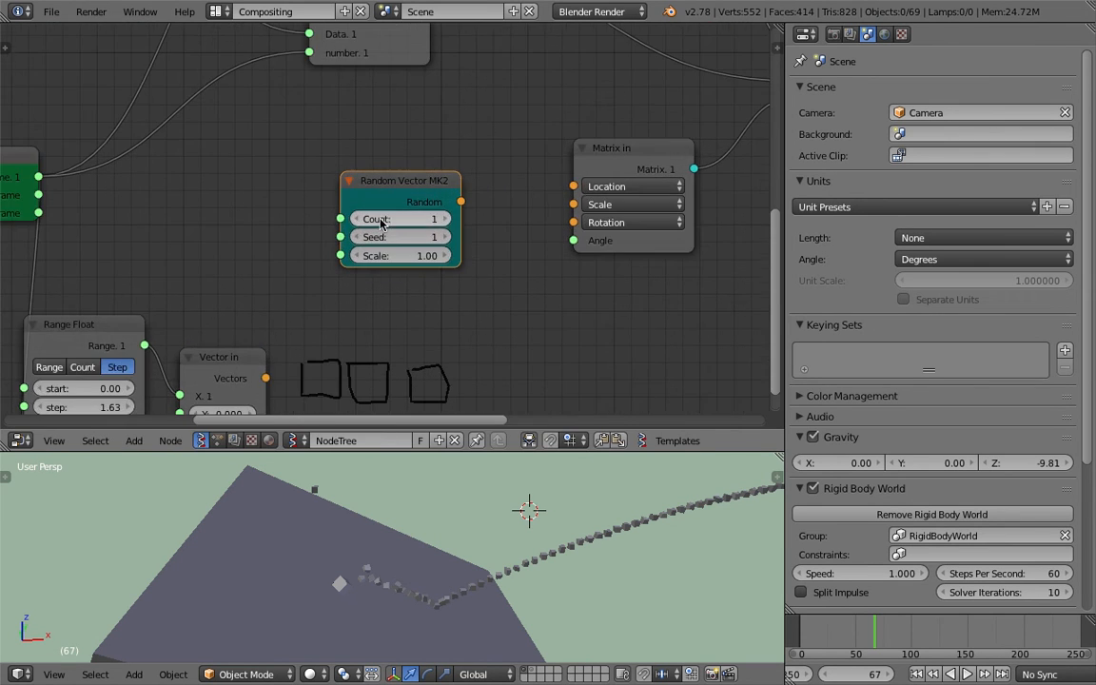
pyautogui.scroll(-2, 379, 228)
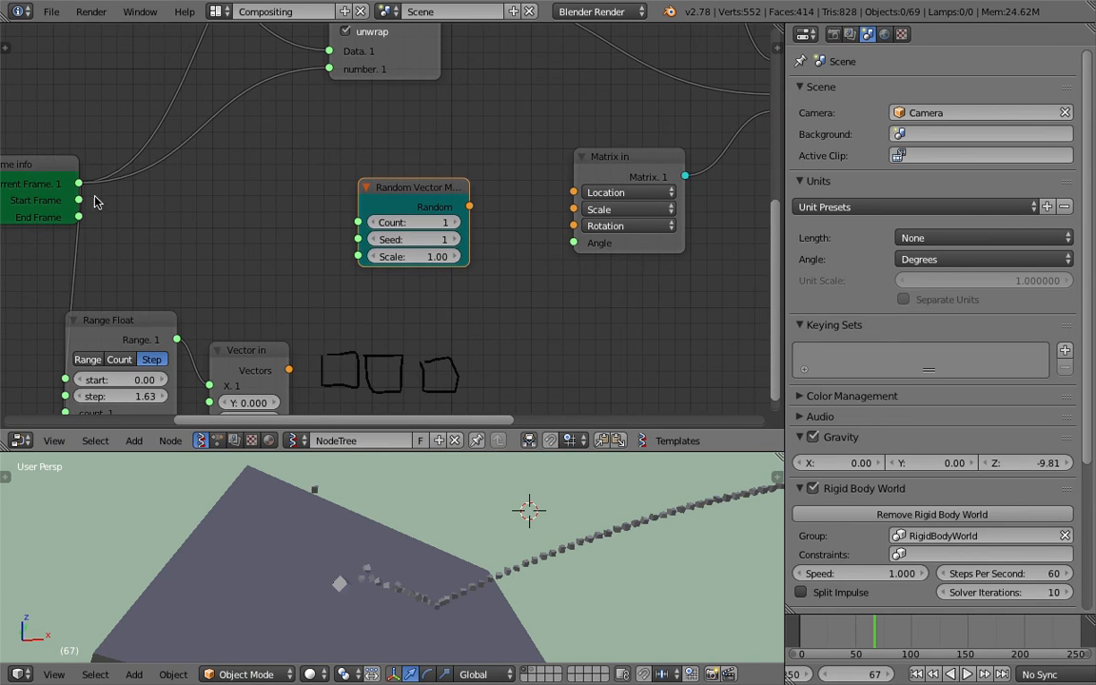
# Step: Feed Current Frame into the Random Vector node's Count, and set its Seed to 35 and Scale to 3.40
pyautogui.moveTo(79, 183); pyautogui.dragTo(357, 223)
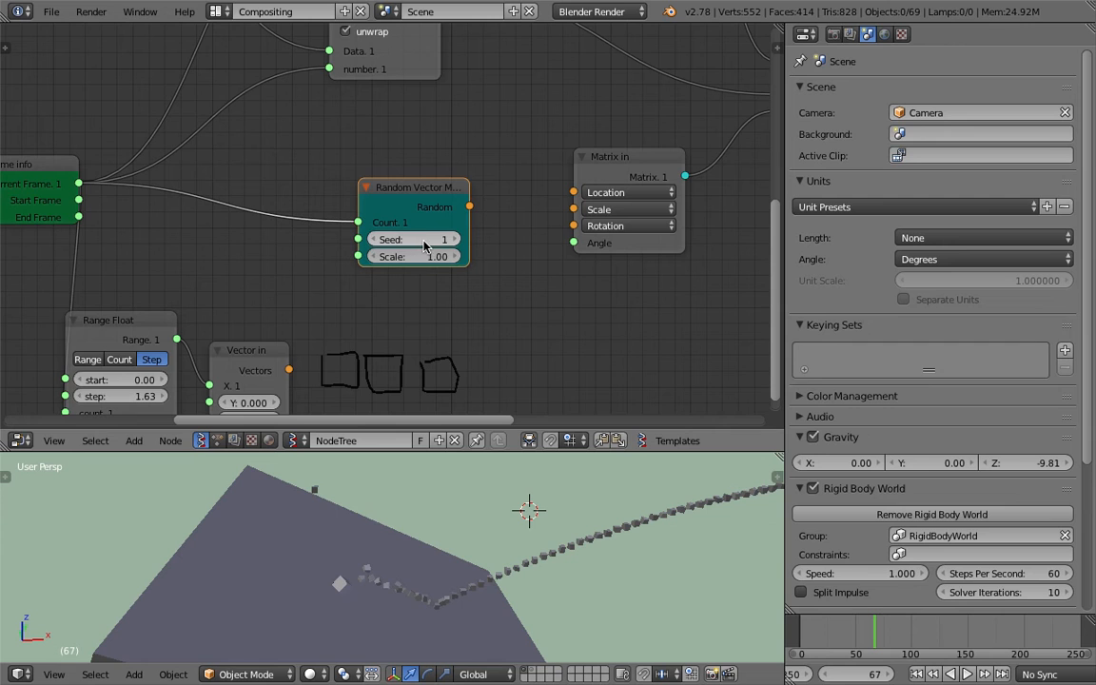
pyautogui.click(419, 239)
pyautogui.write('35')
pyautogui.press('Return')
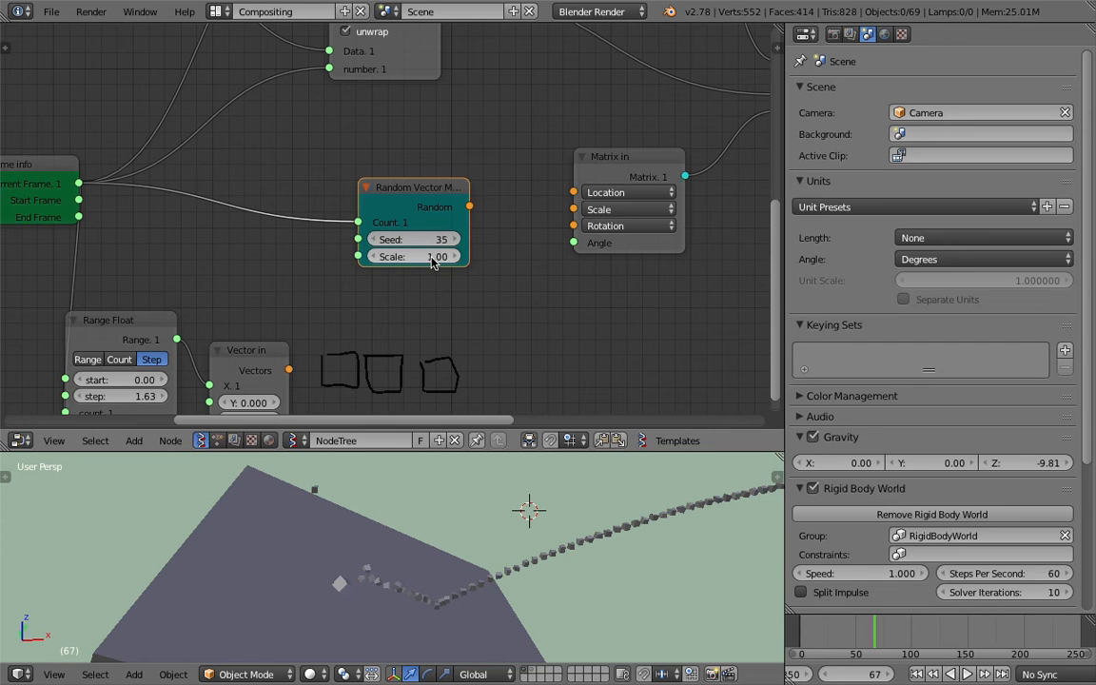
pyautogui.moveTo(428, 258); pyautogui.dragTo(486, 225)
pyautogui.moveTo(428, 257); pyautogui.dragTo(485, 257)
# Step: Connect the Random Vector output to the Matrix in node's Location input and save the project
pyautogui.moveTo(404, 191); pyautogui.dragTo(363, 179)
pyautogui.moveTo(442, 195); pyautogui.dragTo(573, 192)
pyautogui.hotkey('ctrl', 's')
# Step: Play the simulation from the first frame and try to raise the Random Vector scale during playback
pyautogui.click(919, 675)
pyautogui.click(969, 674)
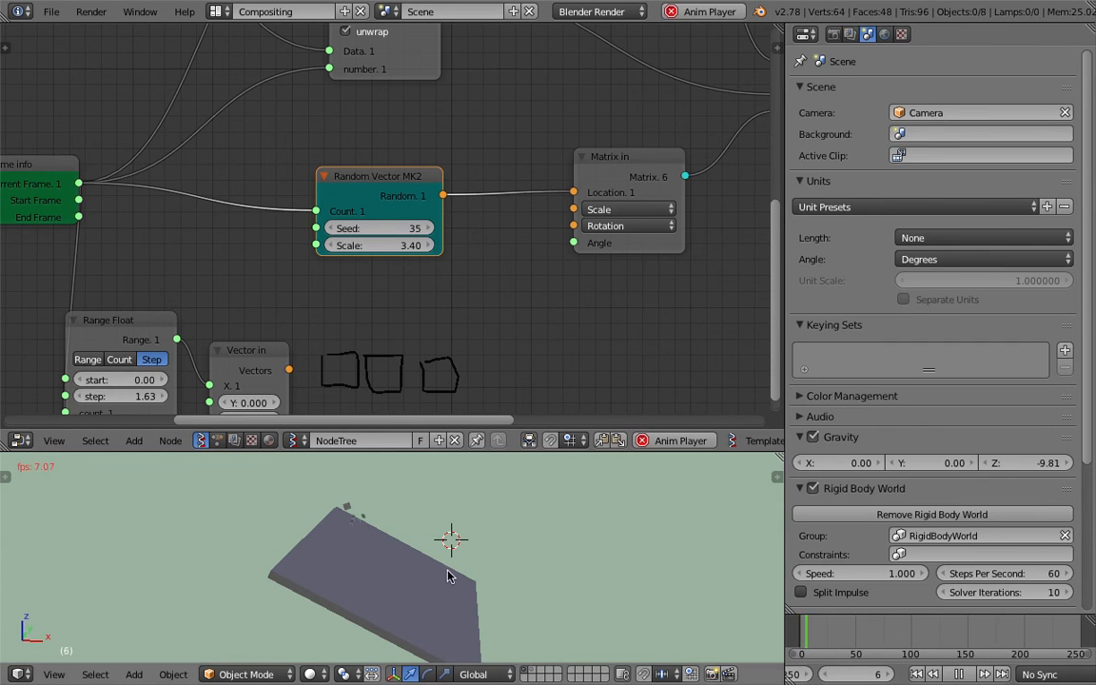
pyautogui.scroll(3, 381, 533)
pyautogui.moveTo(398, 549)
pyautogui.mouseDown(button='middle')
pyautogui.moveTo(390, 524)
pyautogui.moveTo(411, 549)
pyautogui.mouseUp(button='middle')
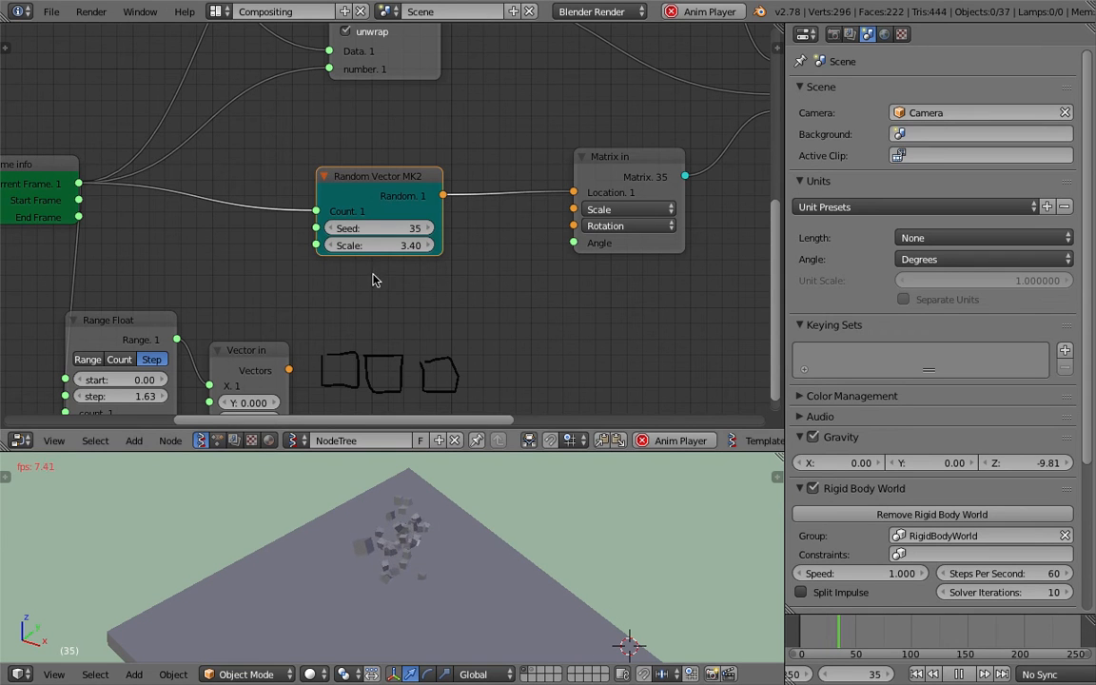
pyautogui.moveTo(385, 244); pyautogui.dragTo(429, 244)
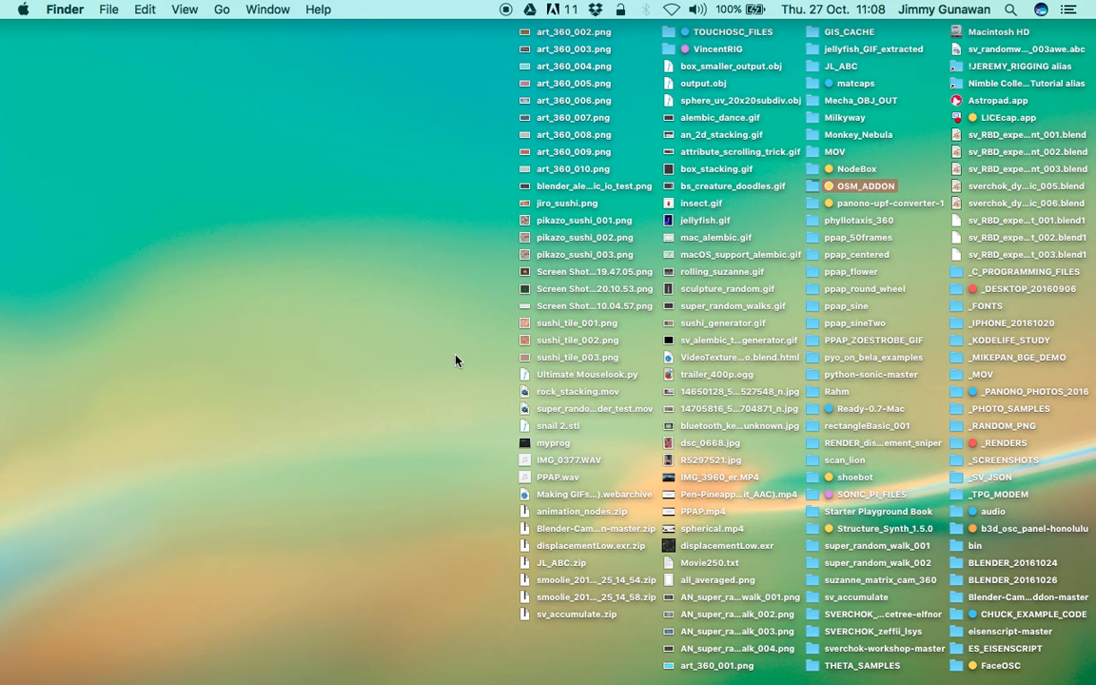
# Step: Bring up the Blender problem report and look through its crash details
pyautogui.click(94, 371)
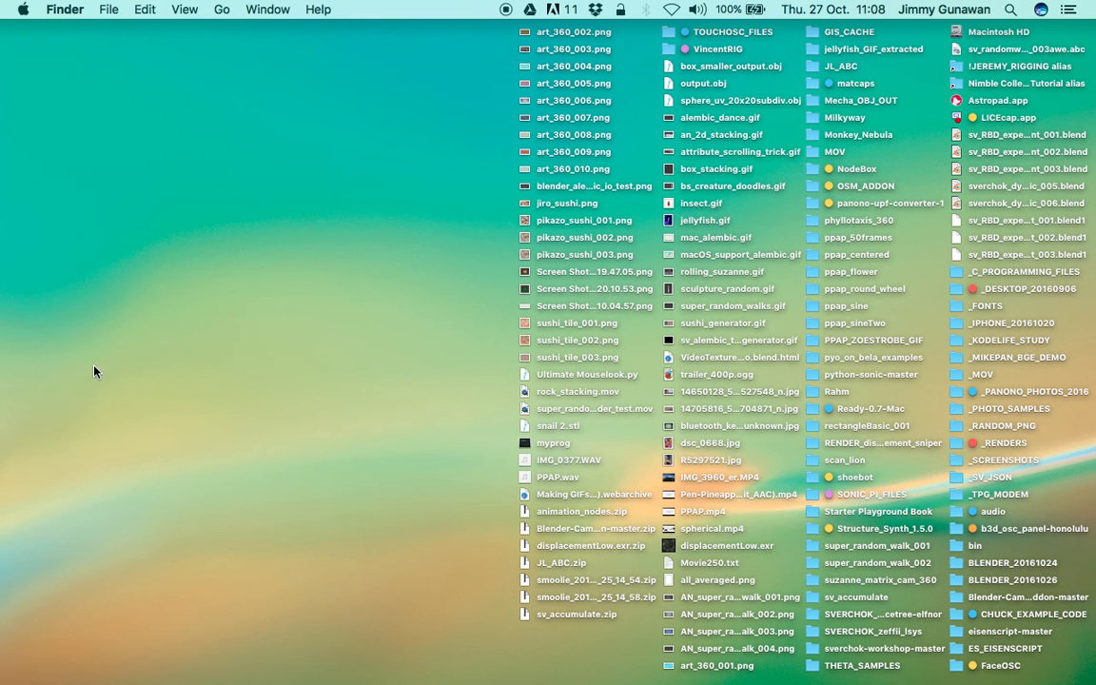
pyautogui.moveTo(4, 328)
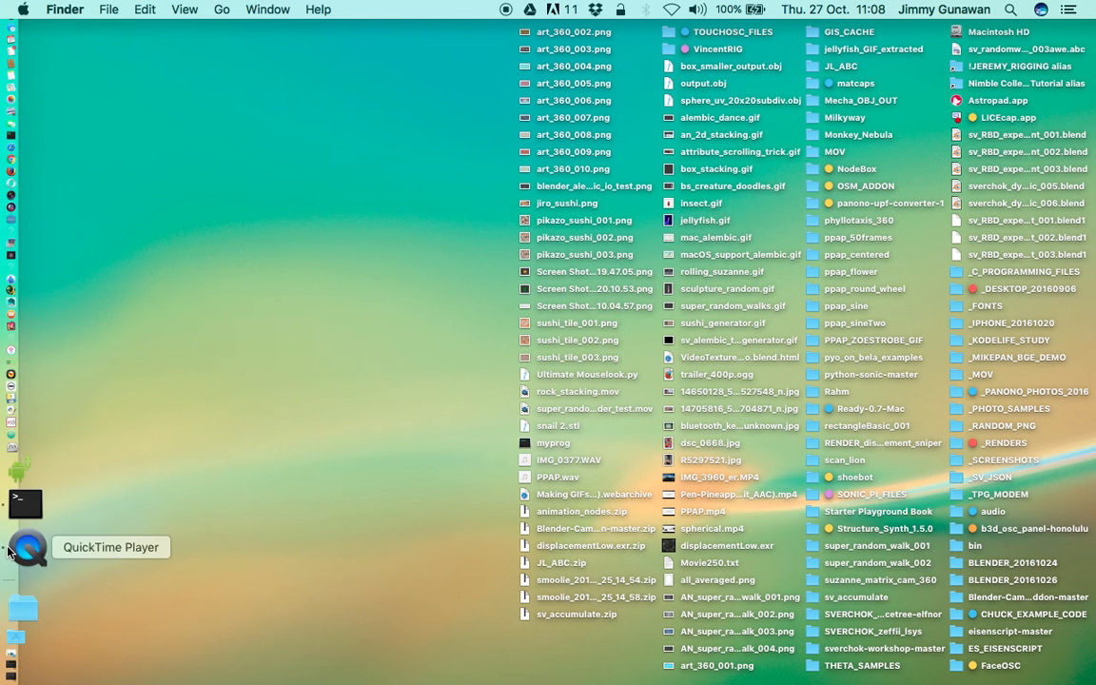
pyautogui.moveTo(1094, 1)
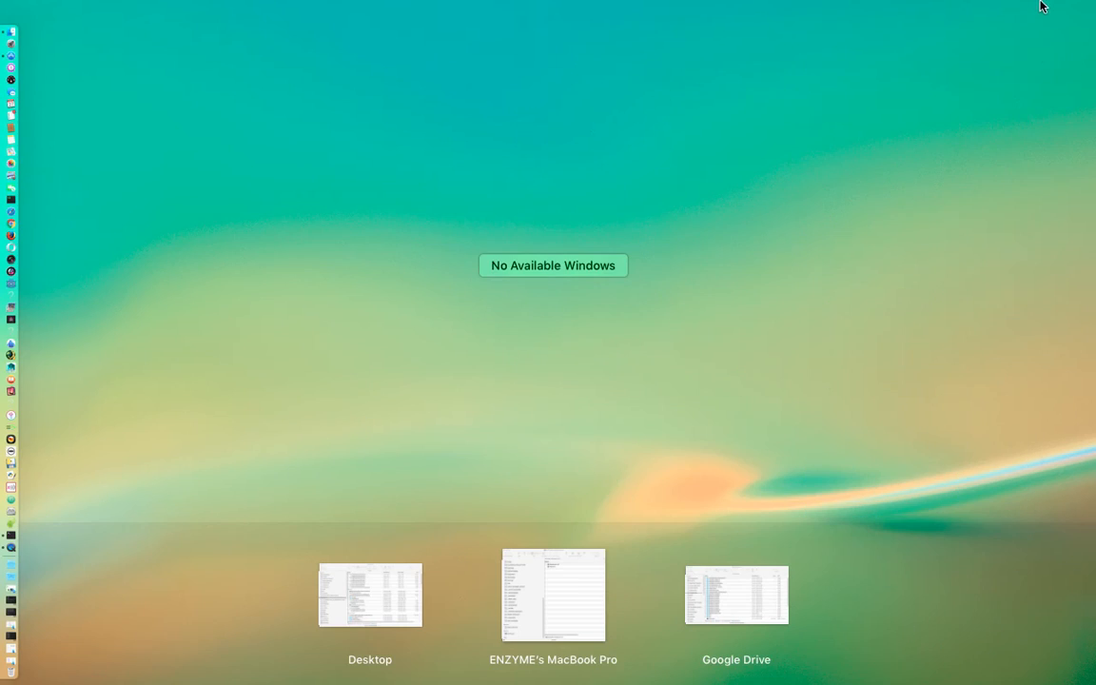
pyautogui.click(1033, 55)
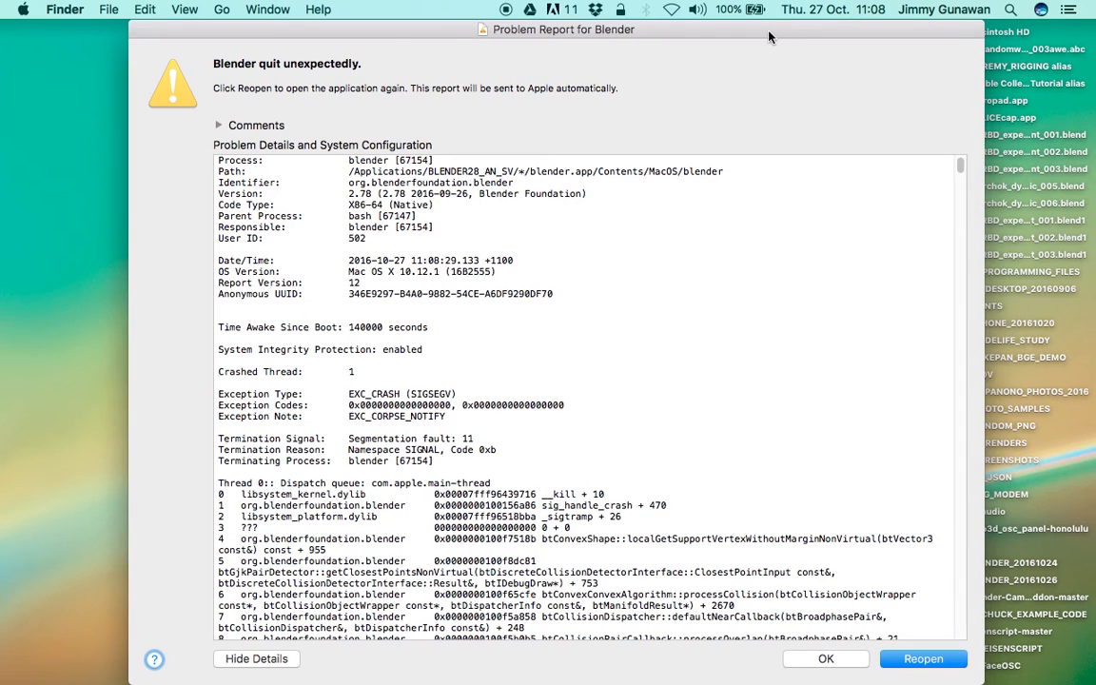
pyautogui.moveTo(768, 31); pyautogui.dragTo(640, 25)
pyautogui.moveTo(832, 163); pyautogui.dragTo(832, 537)
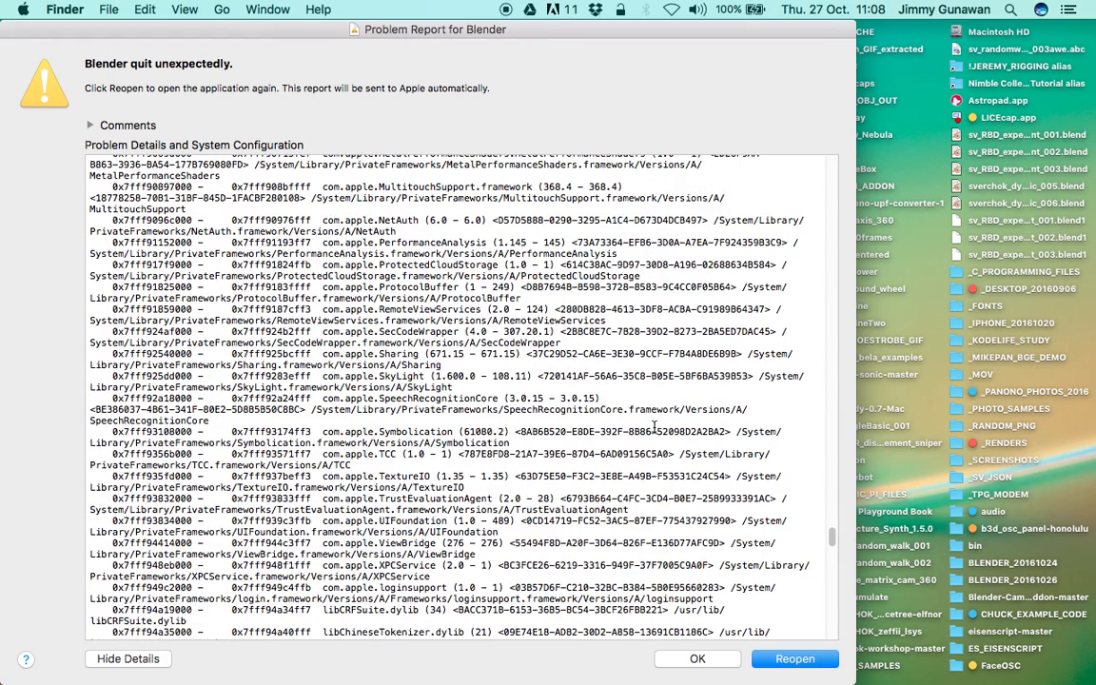
pyautogui.moveTo(522, 31); pyautogui.dragTo(602, 31)
pyautogui.scroll(10, 544, 270)
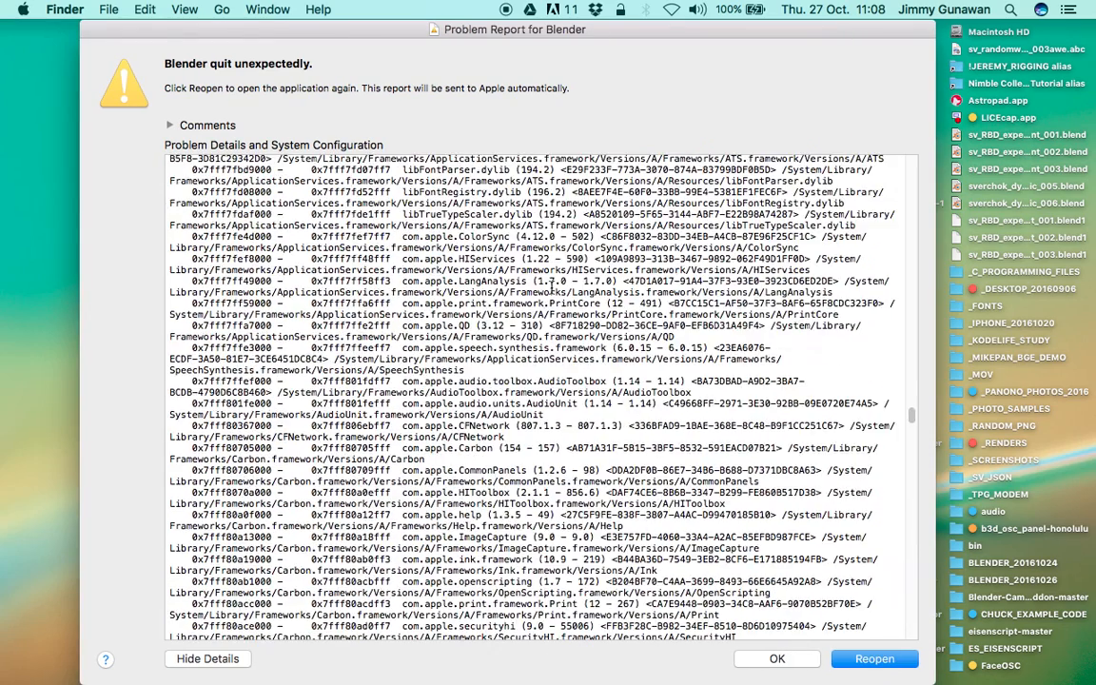
# Step: Copy the full text of the crash report and open Sublime Text 2
pyautogui.moveTo(2, 348)
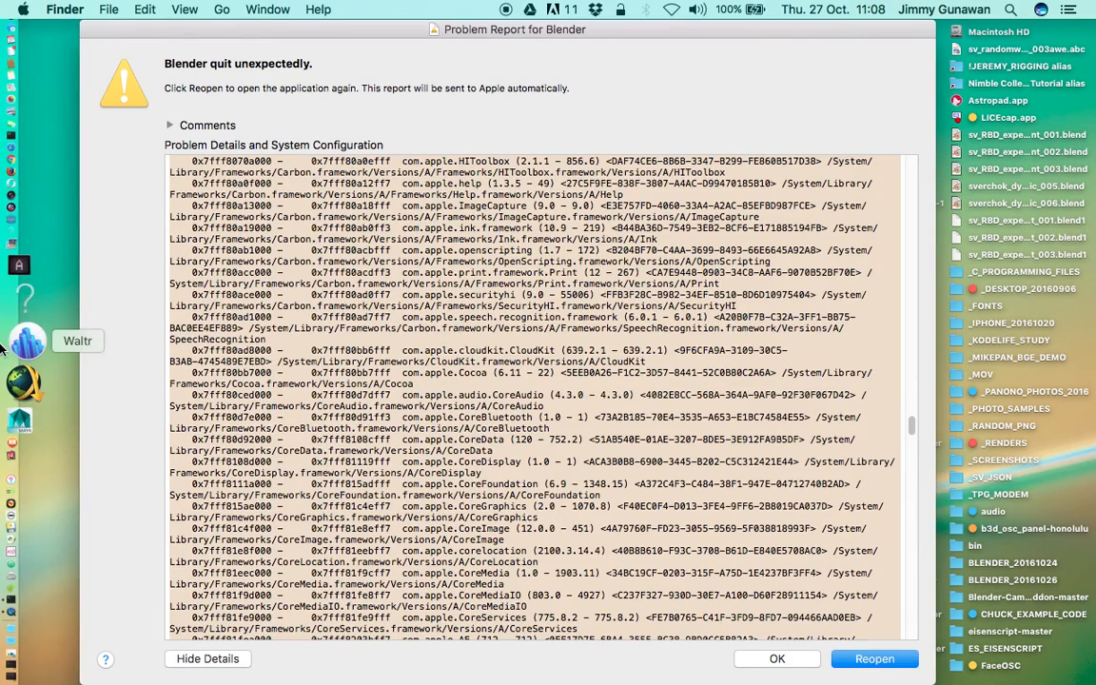
pyautogui.click(1011, 9)
pyautogui.write('text')
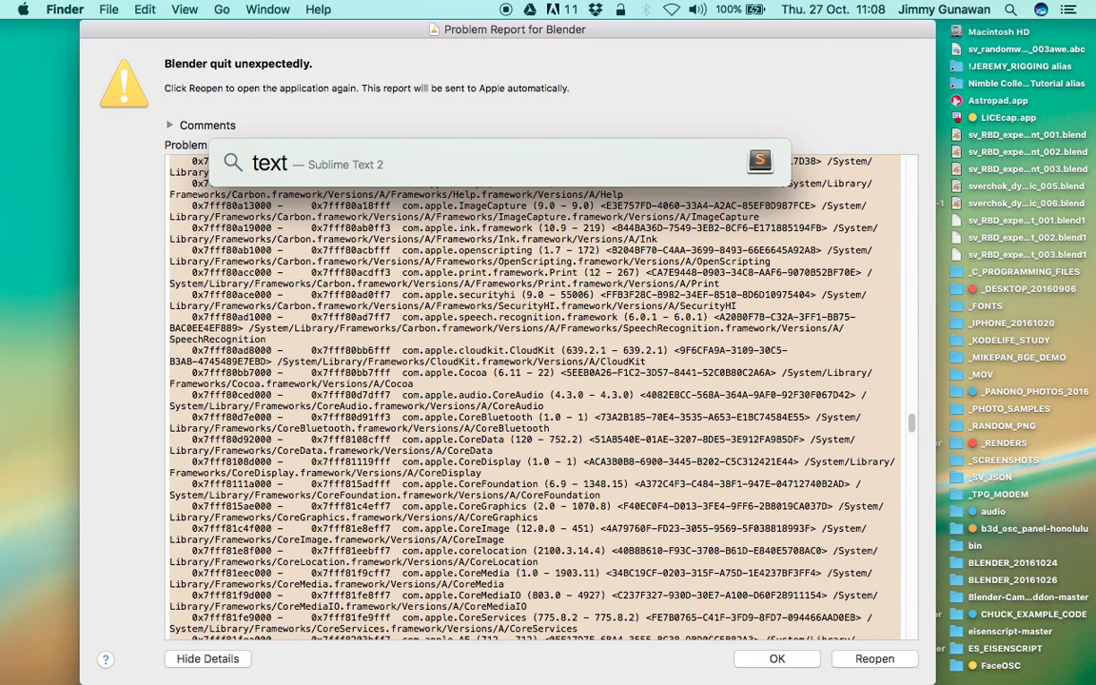
pyautogui.press('Down')
pyautogui.press('Up')
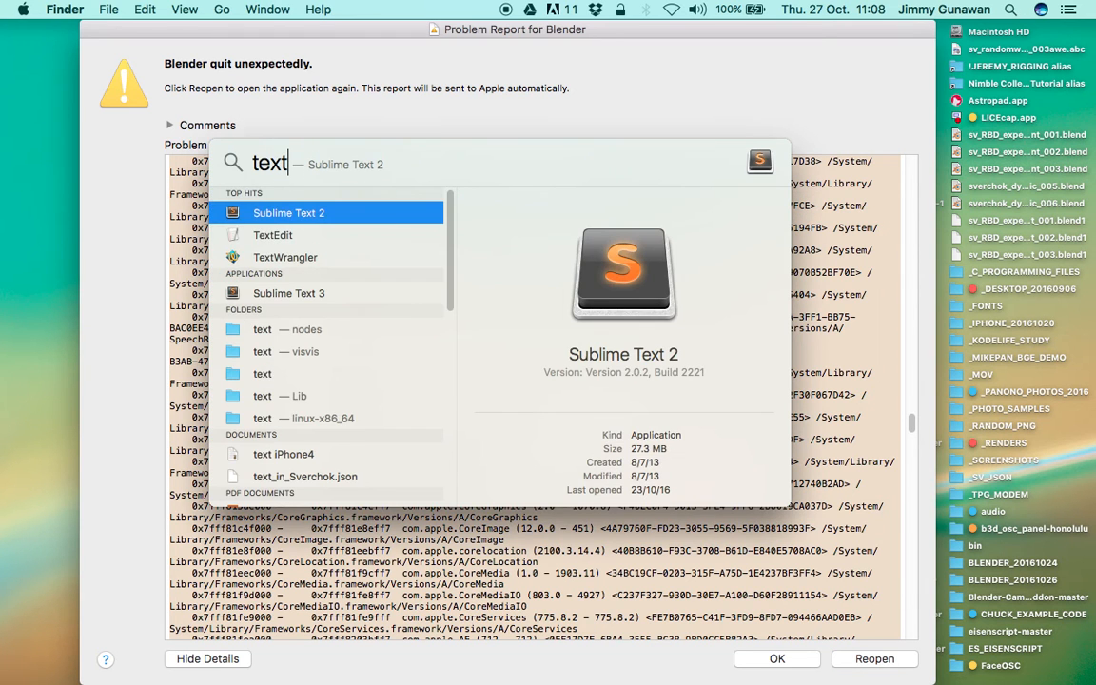
pyautogui.press('Escape')
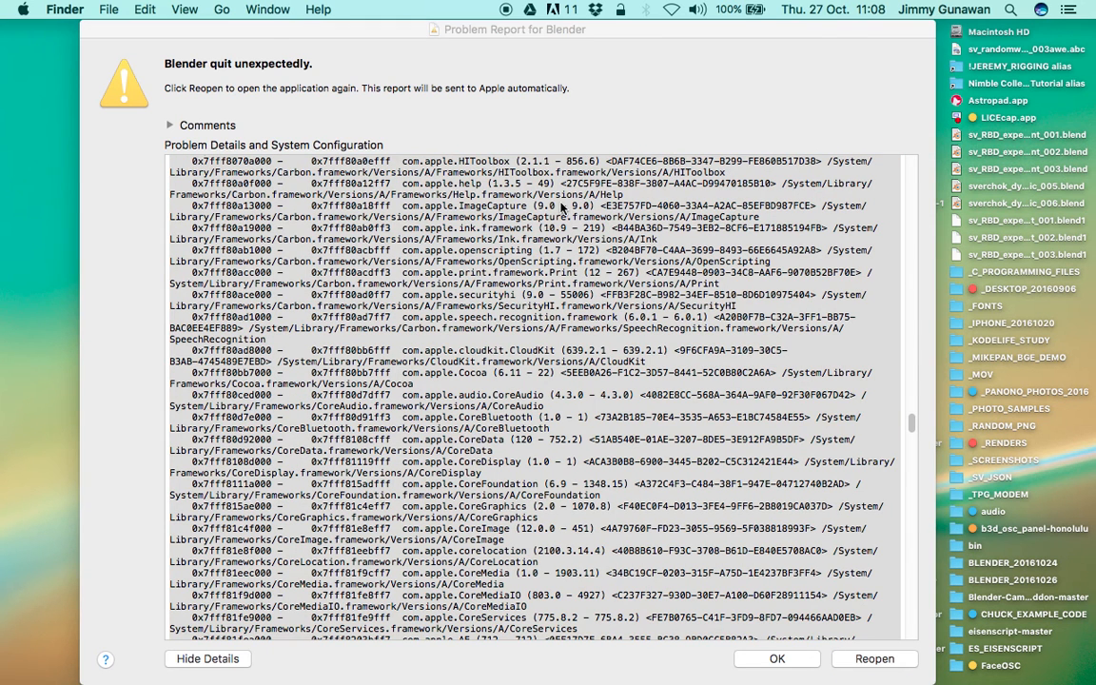
# Step: Relaunch Blender through Terminal and paste the copied crash report into a new Sublime Text 2 document
pyautogui.click(1011, 9)
pyautogui.write('run')
pyautogui.press('Escape')
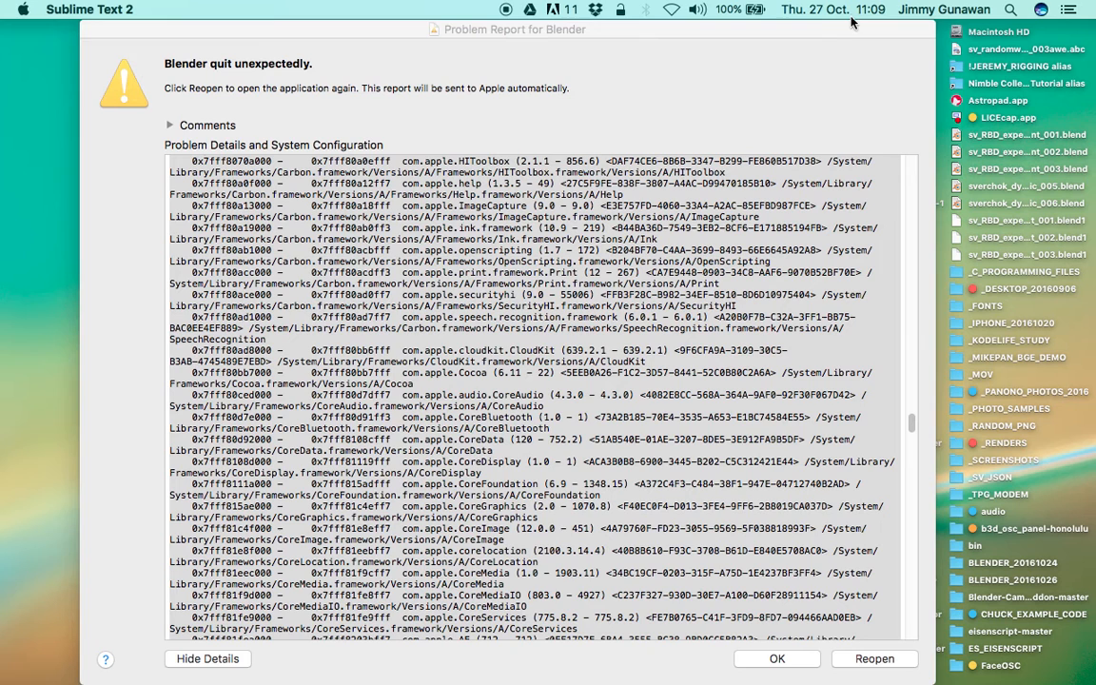
pyautogui.moveTo(832, 31); pyautogui.dragTo(813, 32)
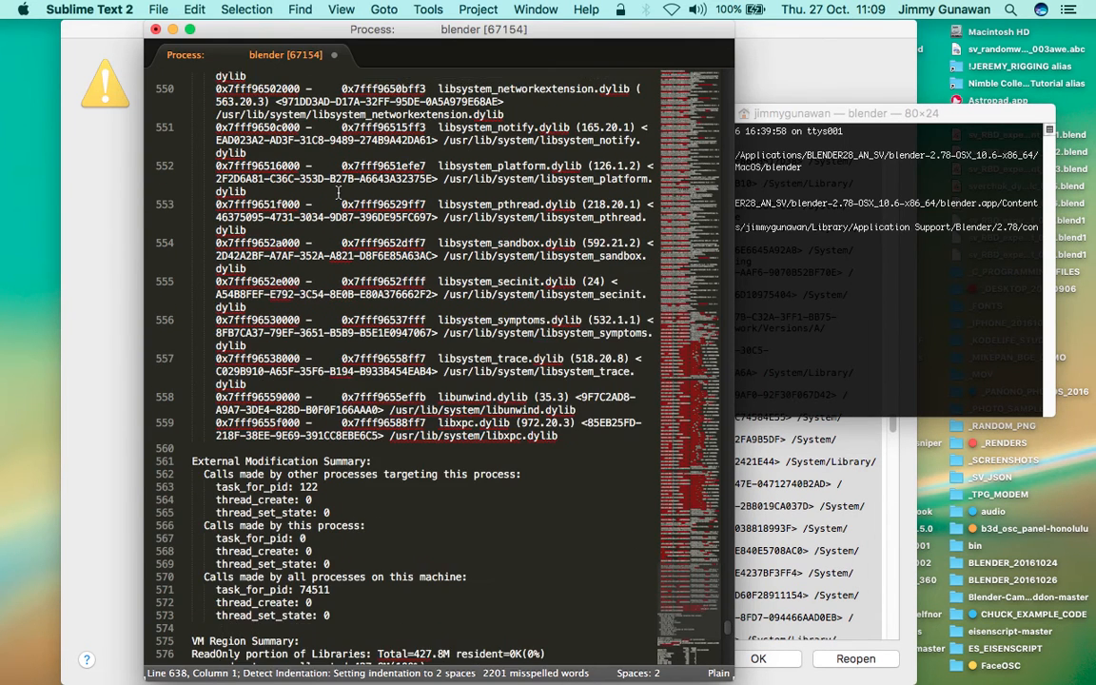
# Step: Save the pasted crash report to the Desktop as 20161027_blender_crash_log_001
pyautogui.scroll(-2, 325, 344)
pyautogui.scroll(-4, 245, 426)
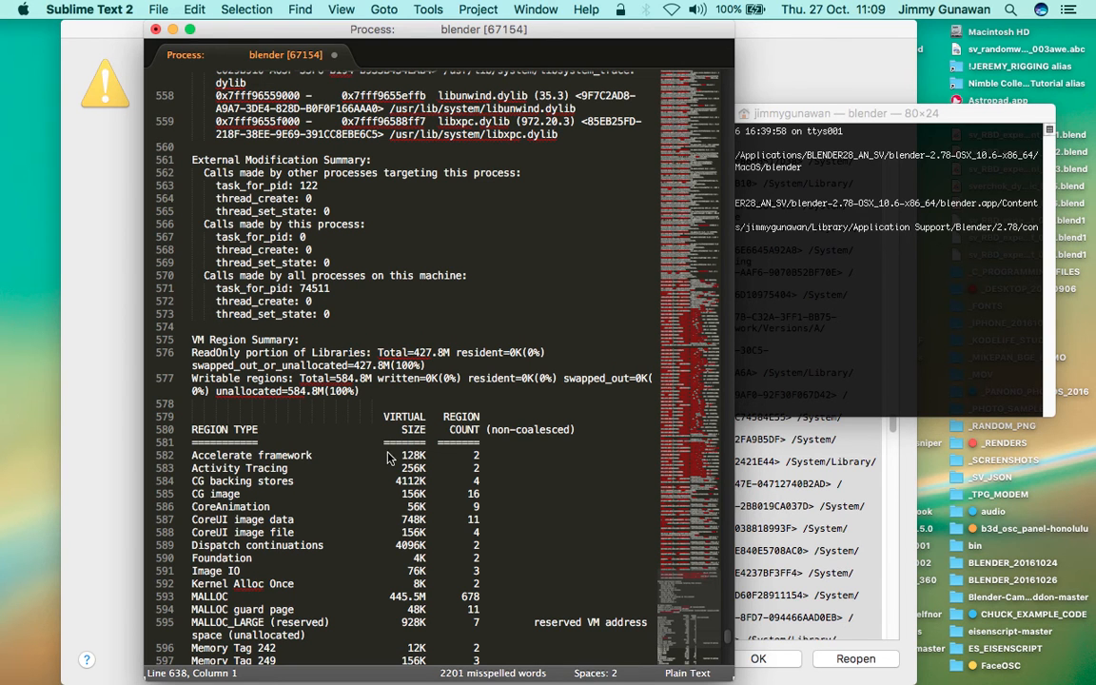
pyautogui.press('super+s')
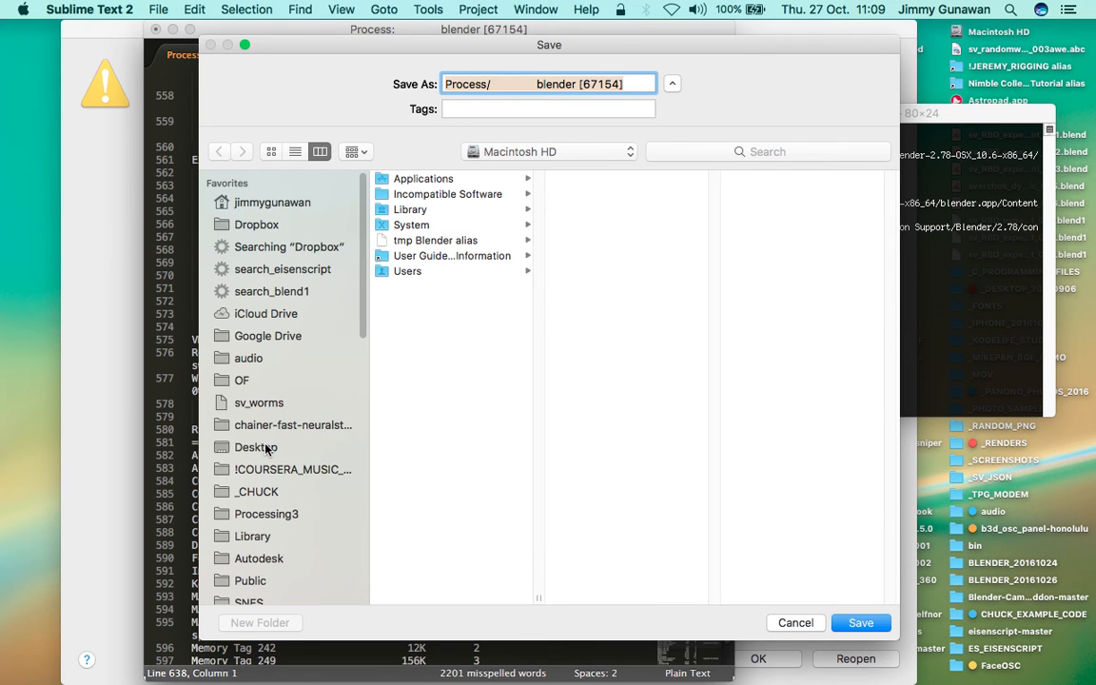
pyautogui.click(268, 448)
pyautogui.click(559, 83)
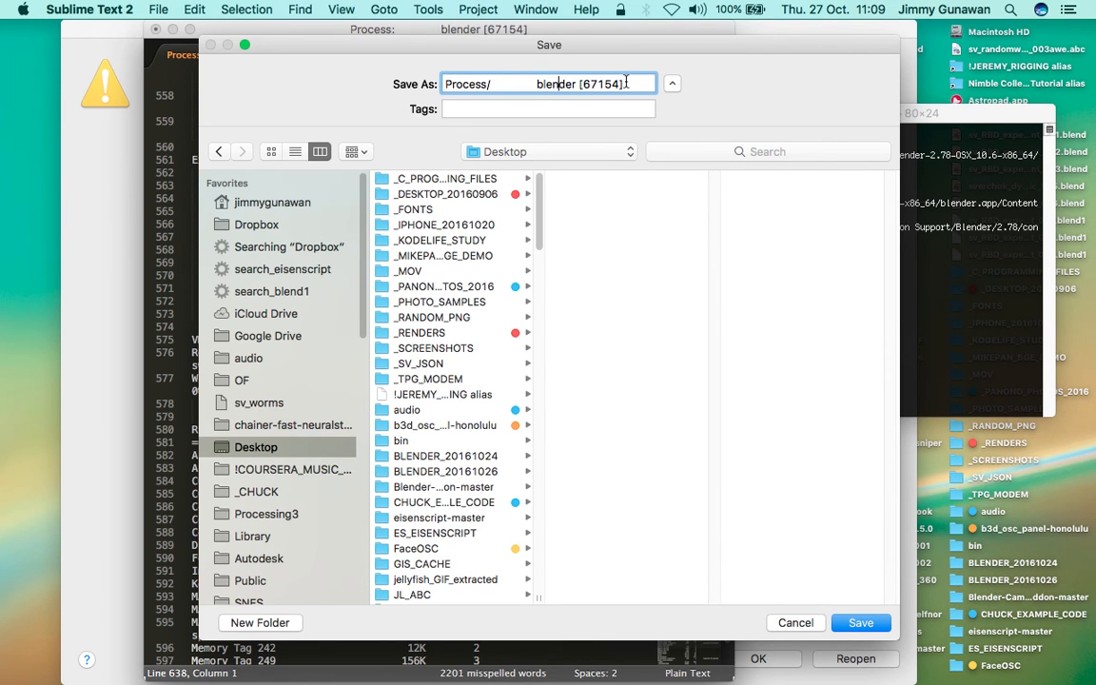
pyautogui.doubleClick(459, 86)
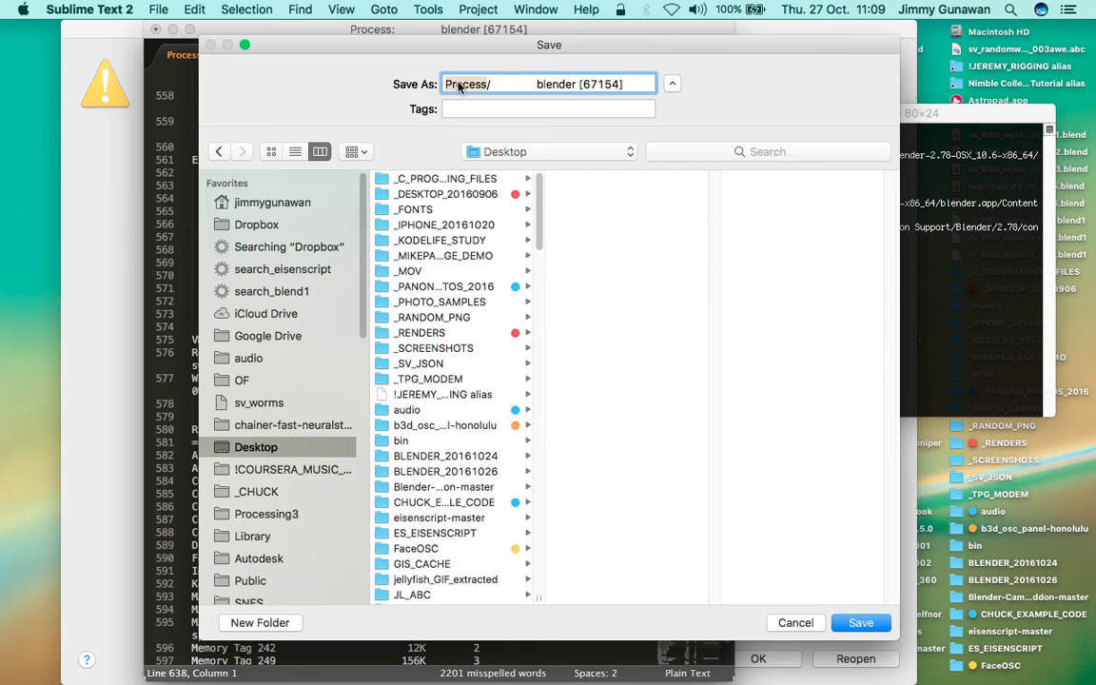
pyautogui.press('super+a')
pyautogui.write('20')
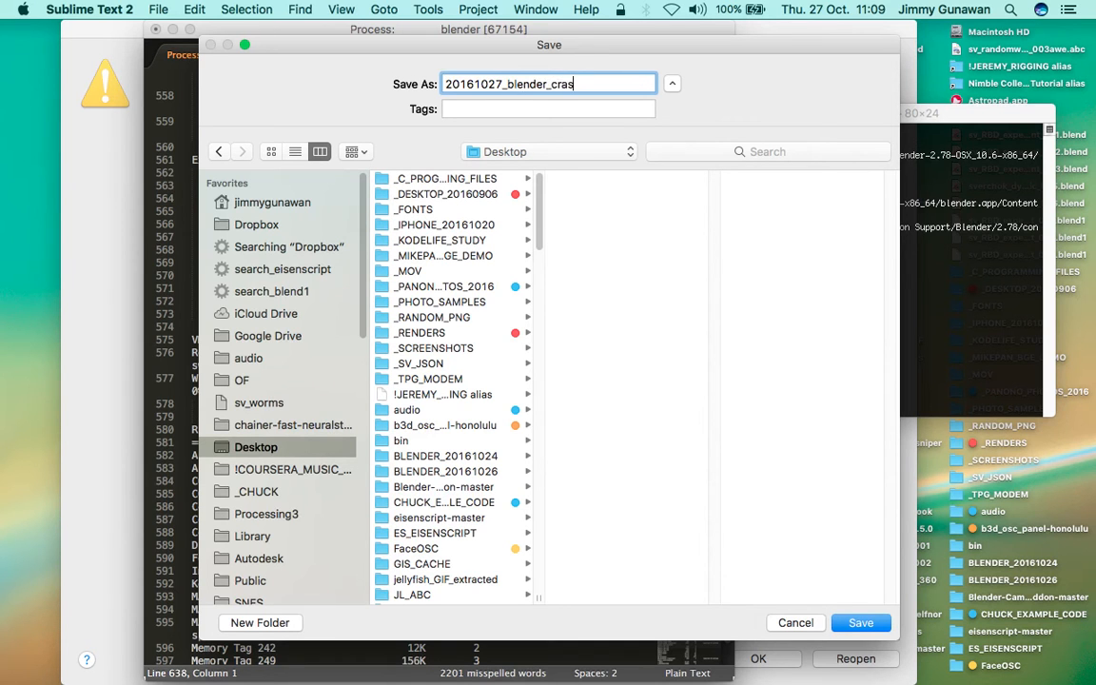
pyautogui.press('Return')
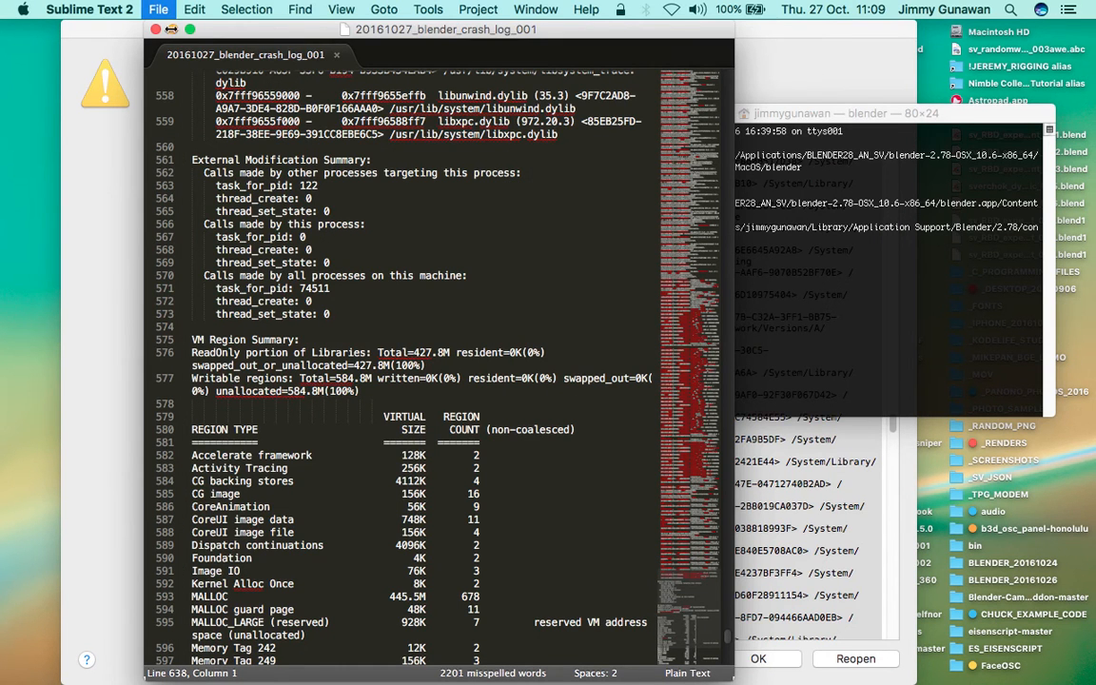
# Step: Dismiss the Blender problem report and switch to the relaunched Blender
pyautogui.click(776, 115)
pyautogui.click(118, 55)
pyautogui.click(785, 658)
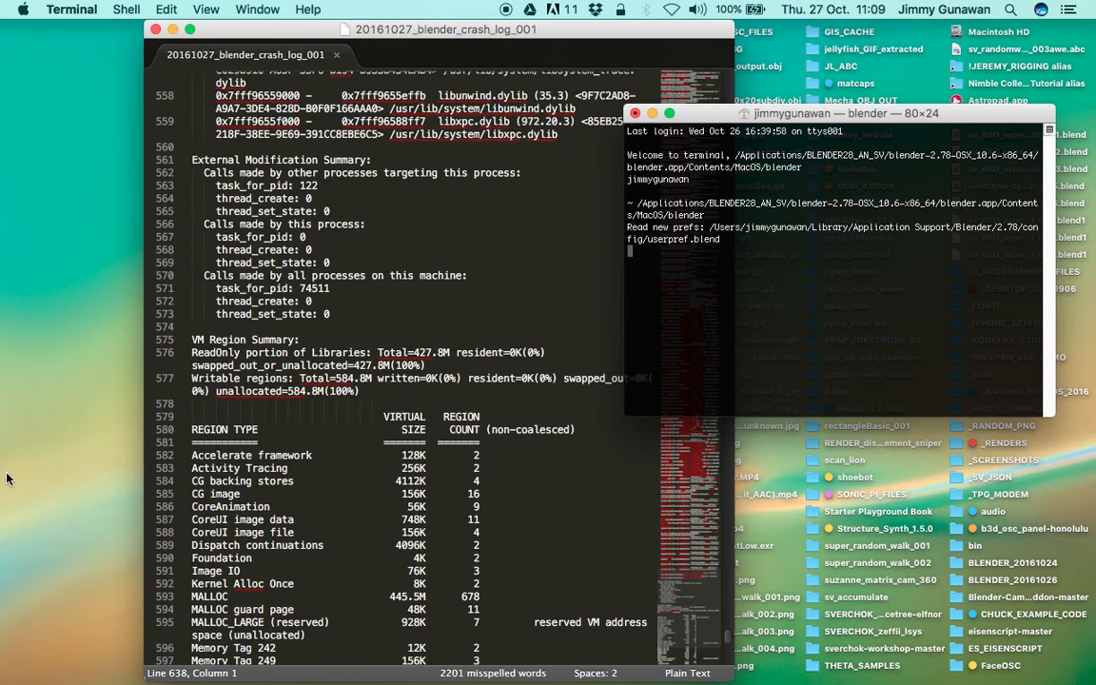
pyautogui.moveTo(12, 208)
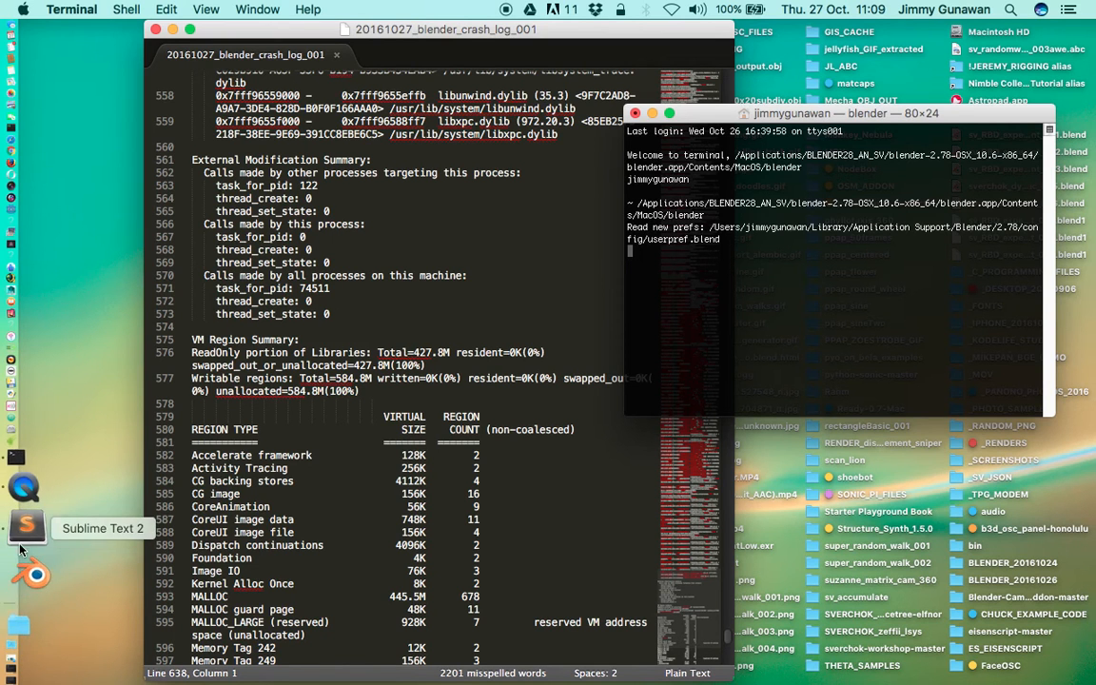
pyautogui.click(24, 557)
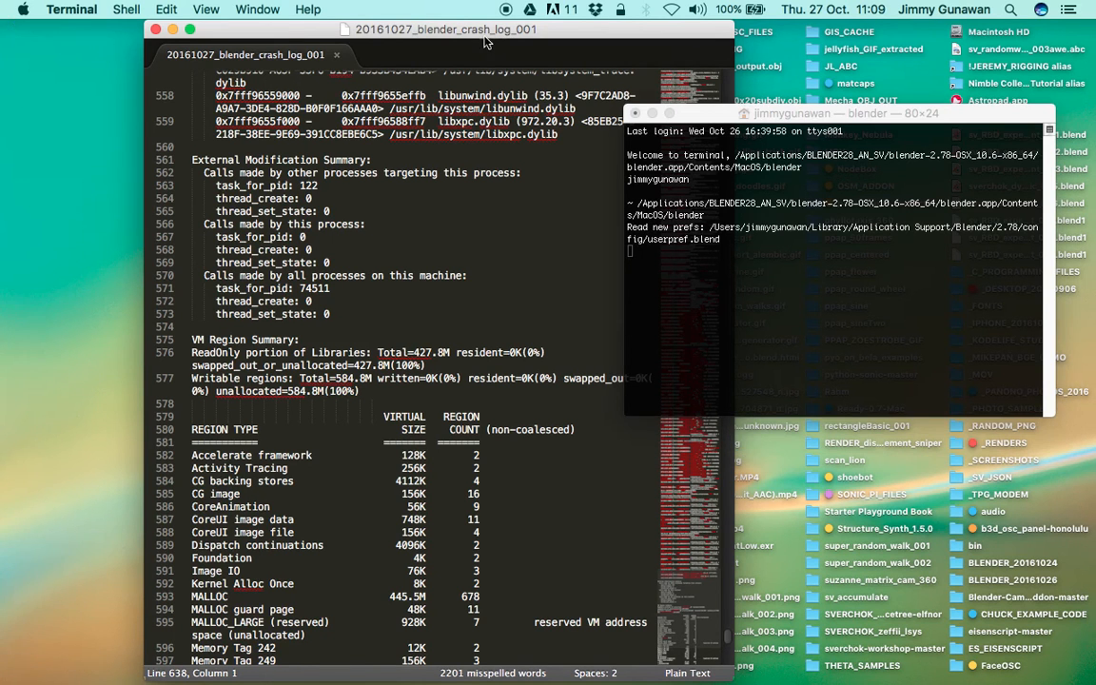
# Step: Arrange the crash log window and the Terminal window side by side without overlap
pyautogui.moveTo(485, 43); pyautogui.dragTo(374, 43)
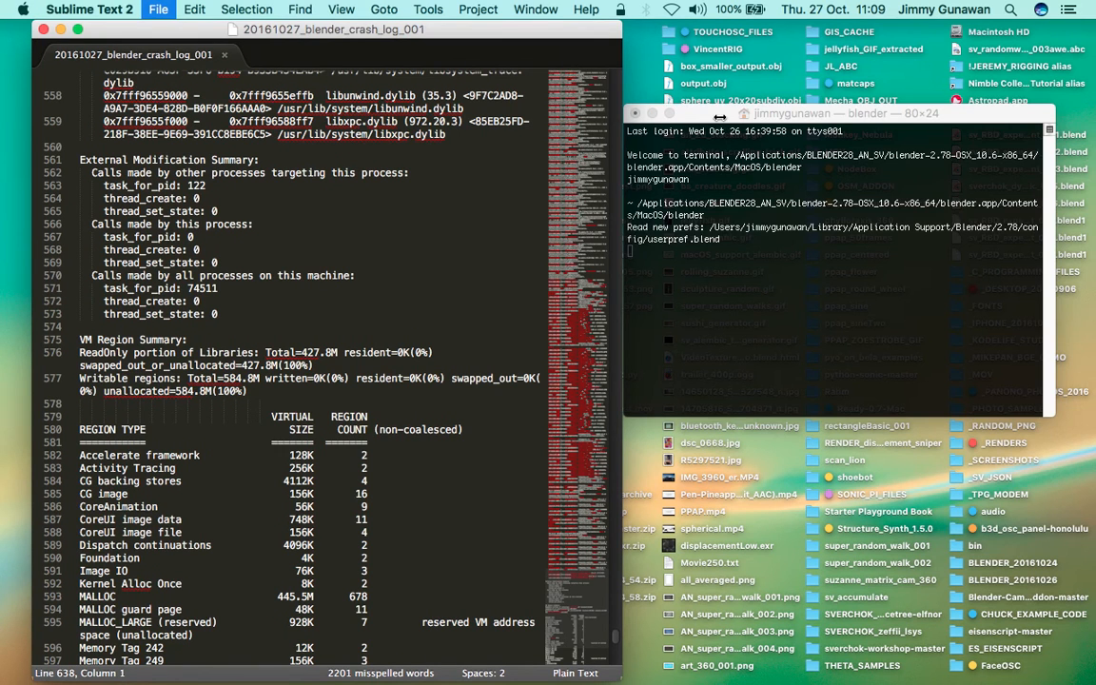
pyautogui.moveTo(720, 113); pyautogui.dragTo(760, 95)
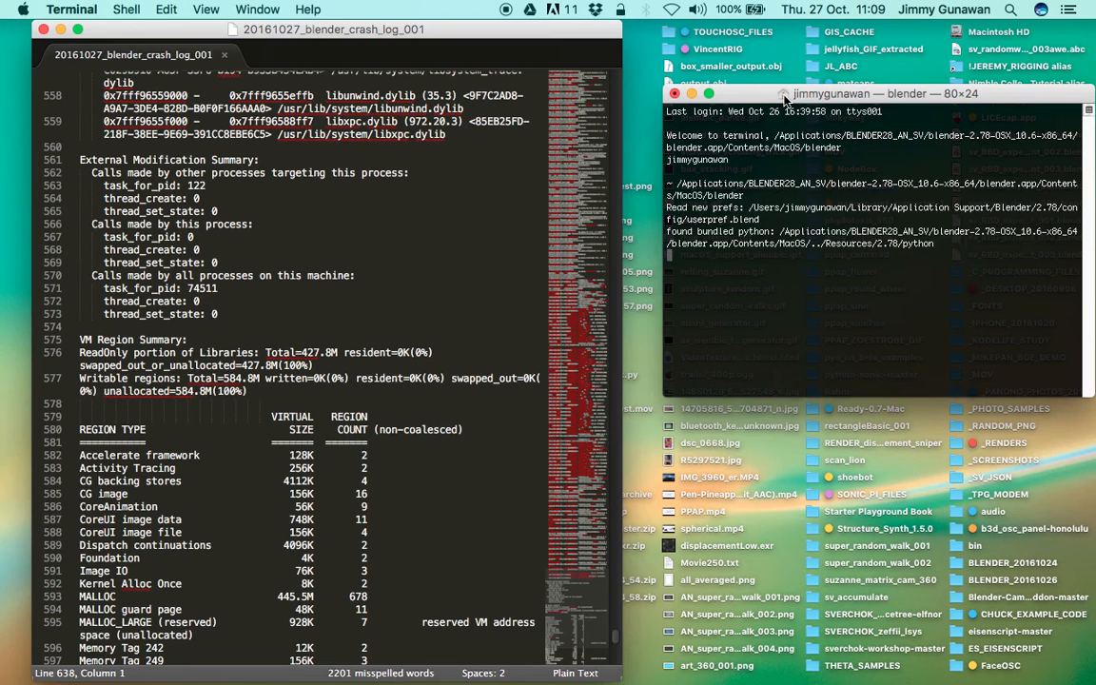
pyautogui.moveTo(784, 99); pyautogui.dragTo(766, 81)
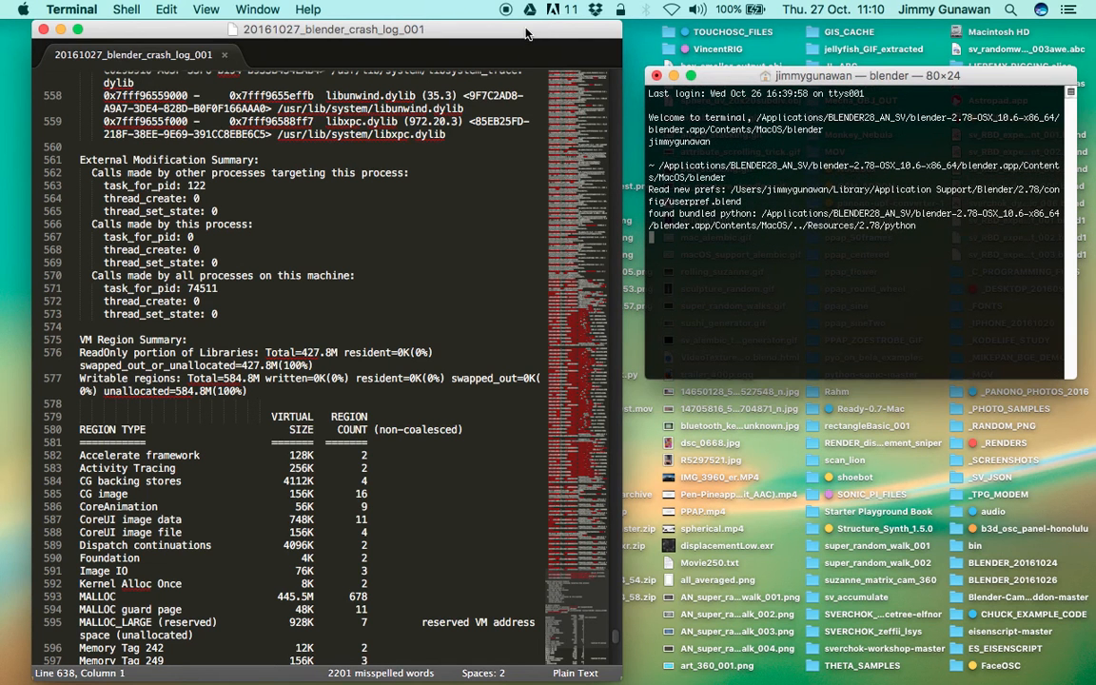
# Step: Switch to Blender, make it full screen and open the recent file sv_RBD_experiment_003.blend
pyautogui.moveTo(527, 35); pyautogui.dragTo(518, 35)
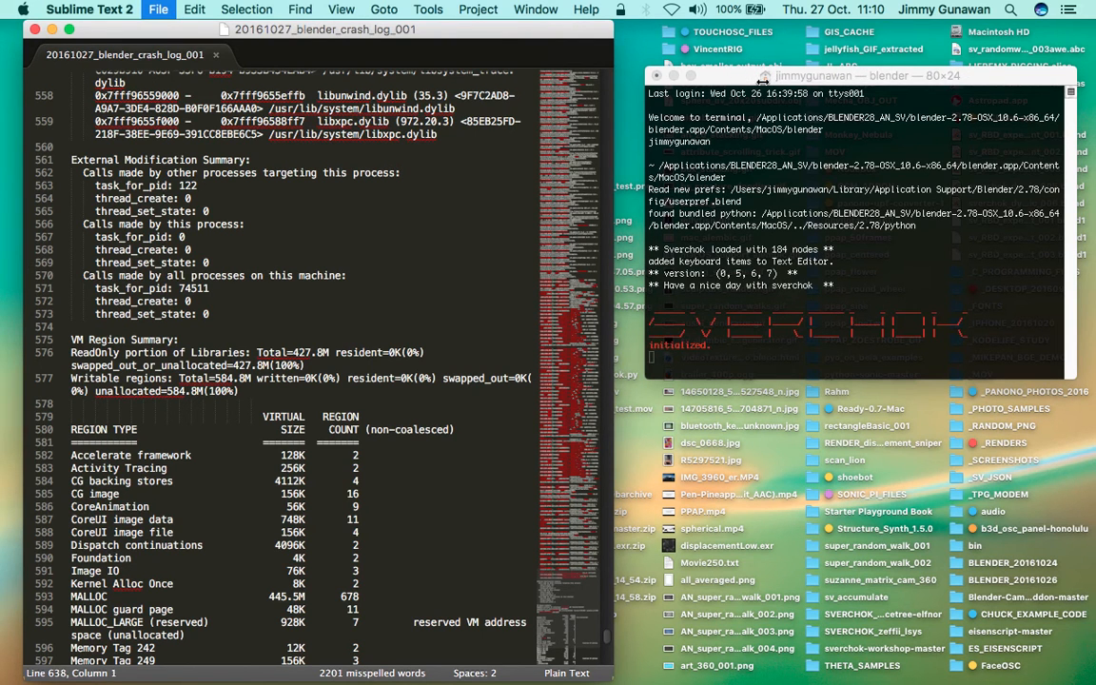
pyautogui.click(763, 76)
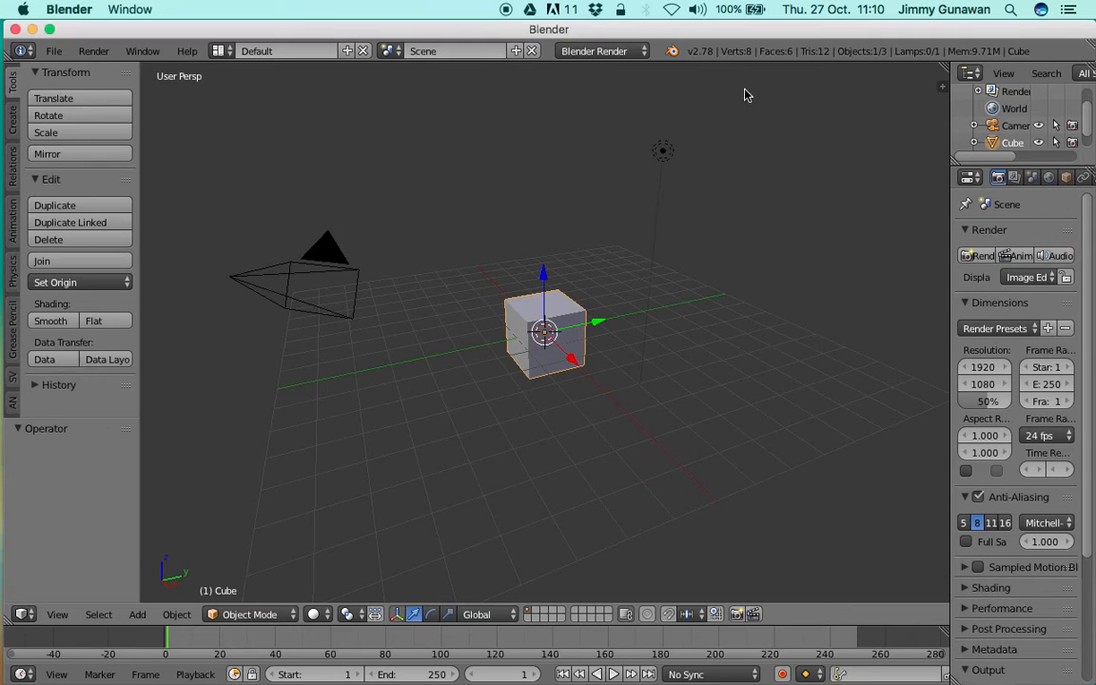
pyautogui.moveTo(455, 205); pyautogui.dragTo(314, 171, button='middle')
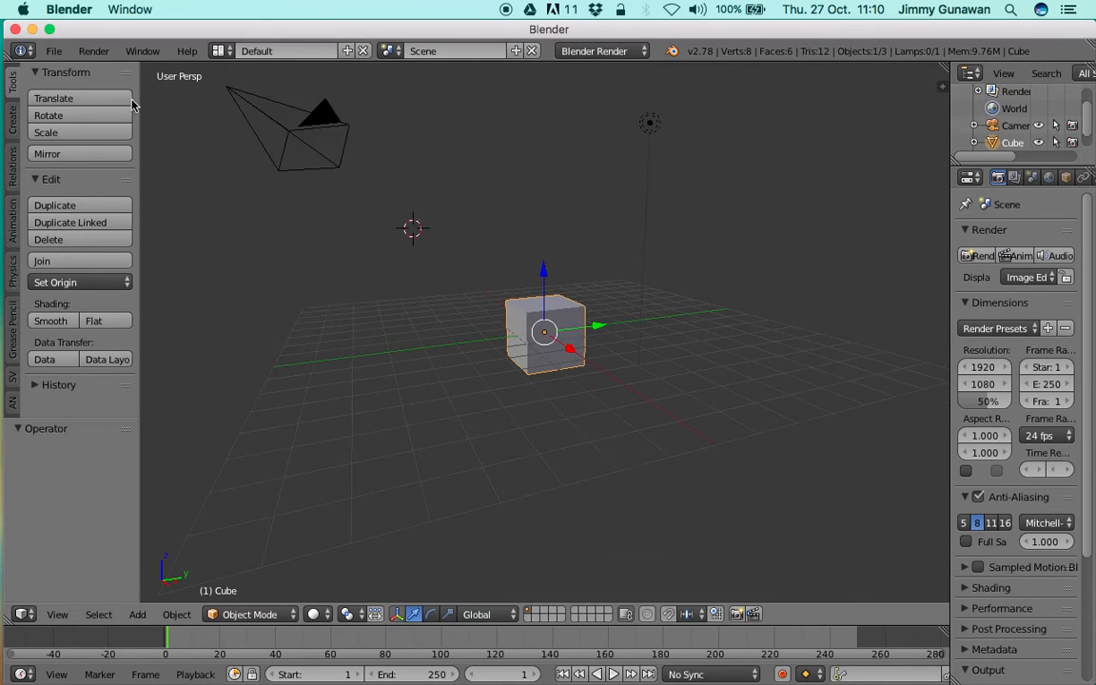
pyautogui.click(49, 30)
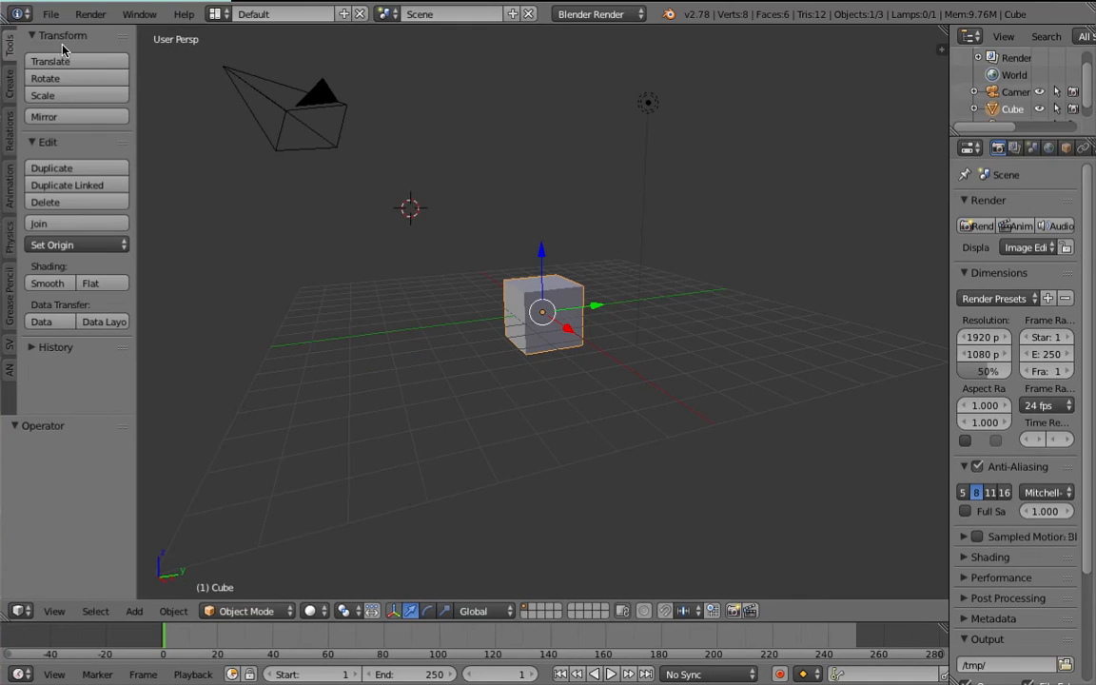
pyautogui.click(50, 11)
pyautogui.moveTo(103, 69)
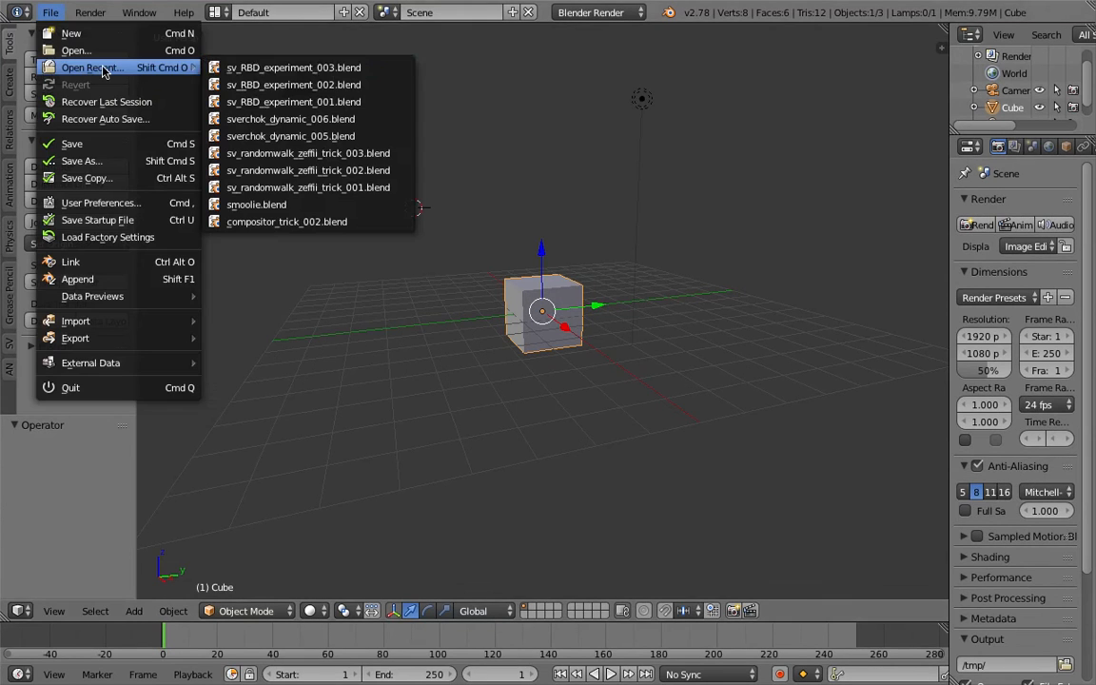
pyautogui.click(268, 71)
# Step: Save the file on the Desktop under the incremented name sv_RBD_experiment_004.blend
pyautogui.click(51, 11)
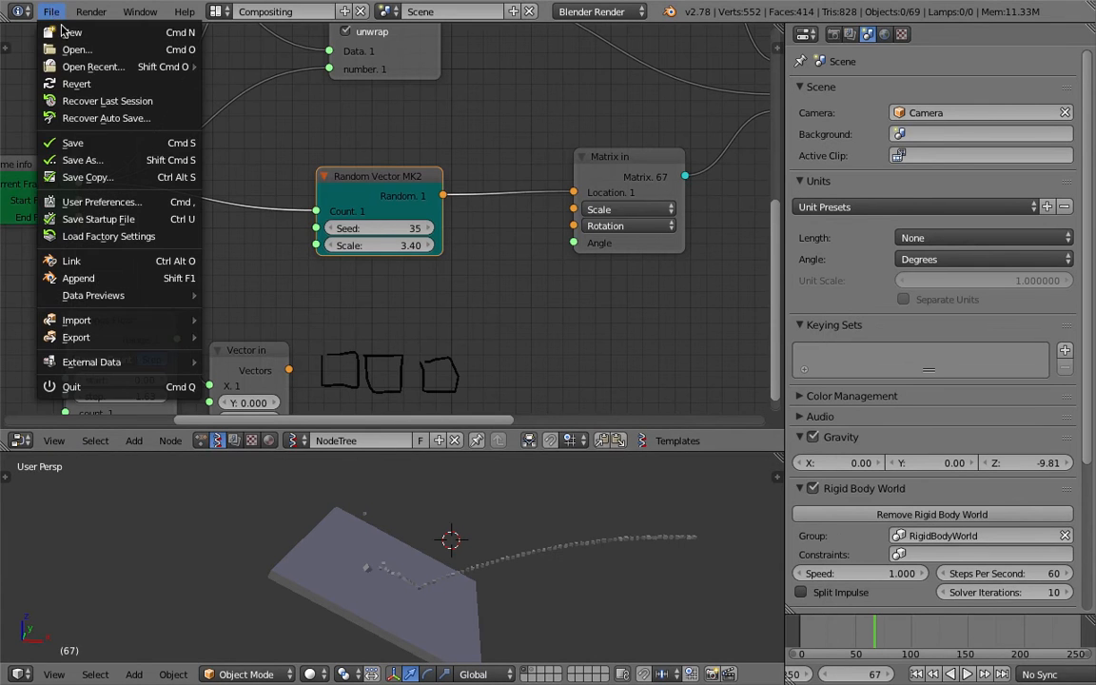
pyautogui.click(106, 160)
pyautogui.click(971, 76)
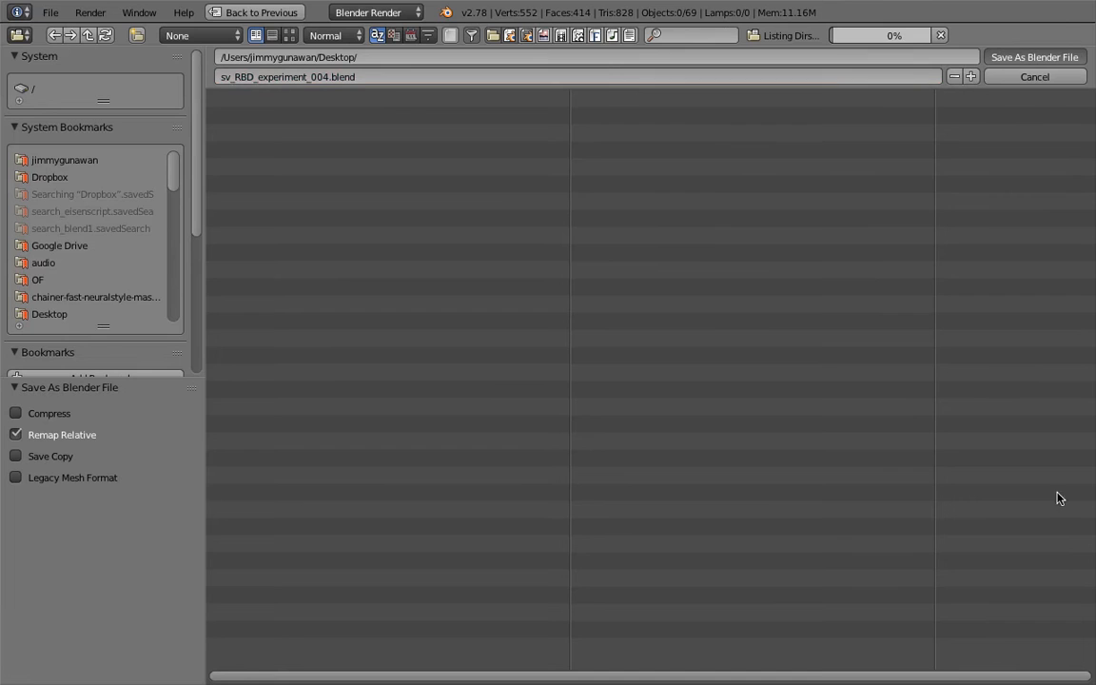
pyautogui.press('Return')
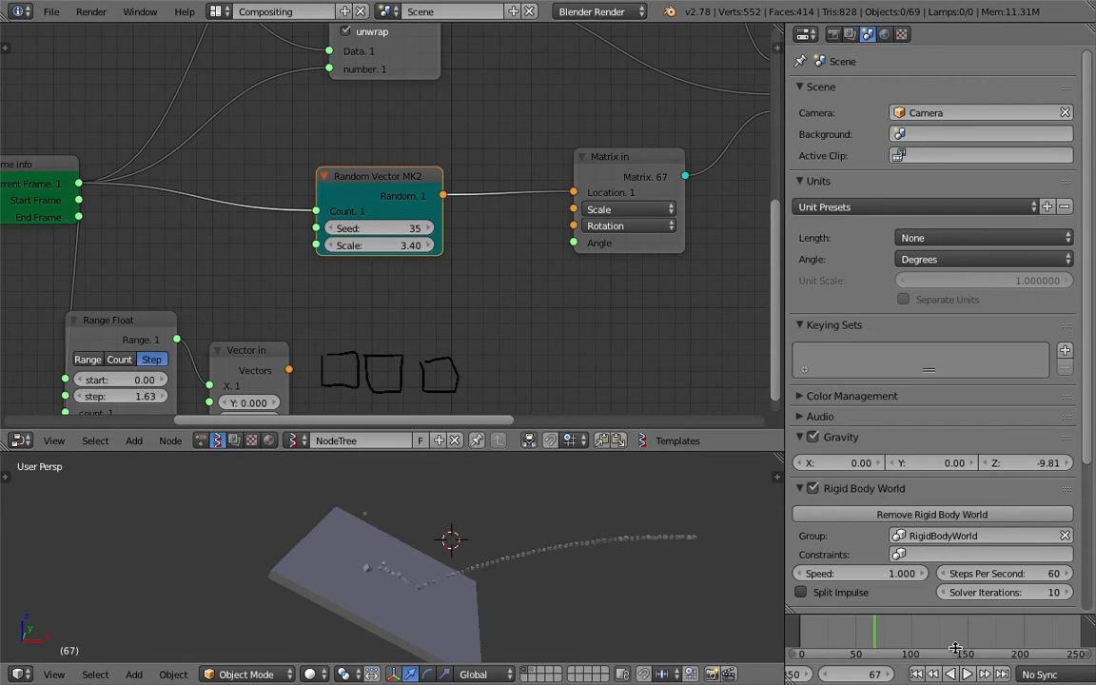
# Step: Return to the first frame and set the Random Vector MK2 node's scale to 10
pyautogui.click(918, 674)
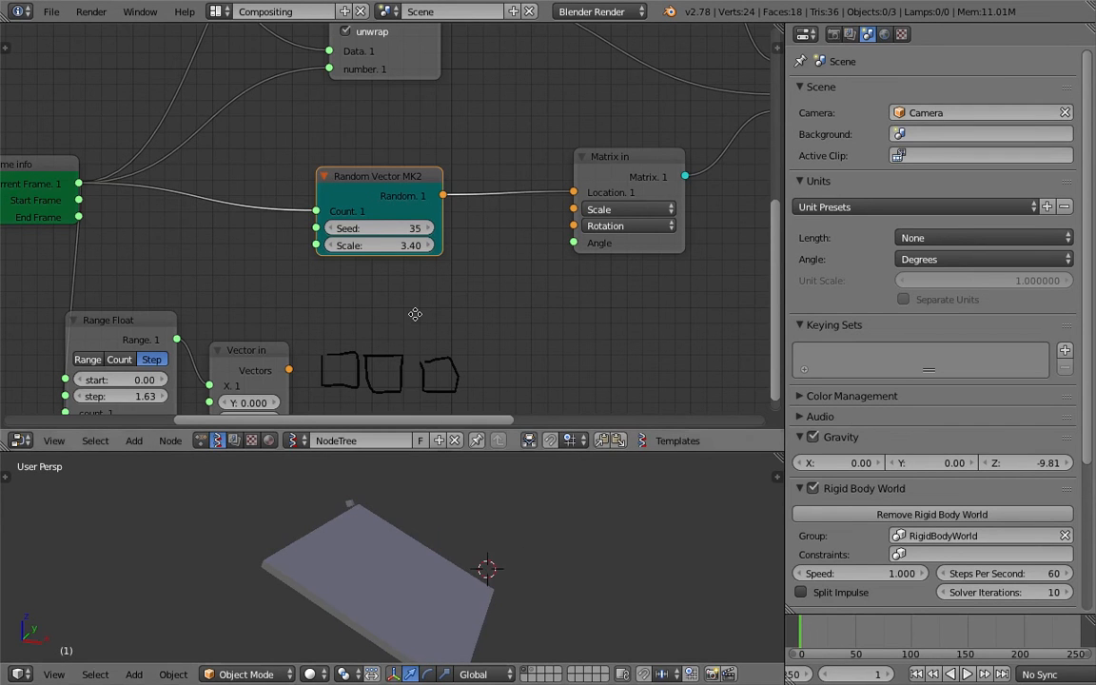
pyautogui.moveTo(414, 314); pyautogui.dragTo(432, 287, button='middle')
pyautogui.moveTo(412, 165); pyautogui.dragTo(423, 163)
pyautogui.moveTo(419, 218)
pyautogui.mouseDown()
pyautogui.moveTo(443, 218)
pyautogui.moveTo(424, 217)
pyautogui.mouseUp()
pyautogui.click(416, 217)
pyautogui.write('10')
pyautogui.press('Return')
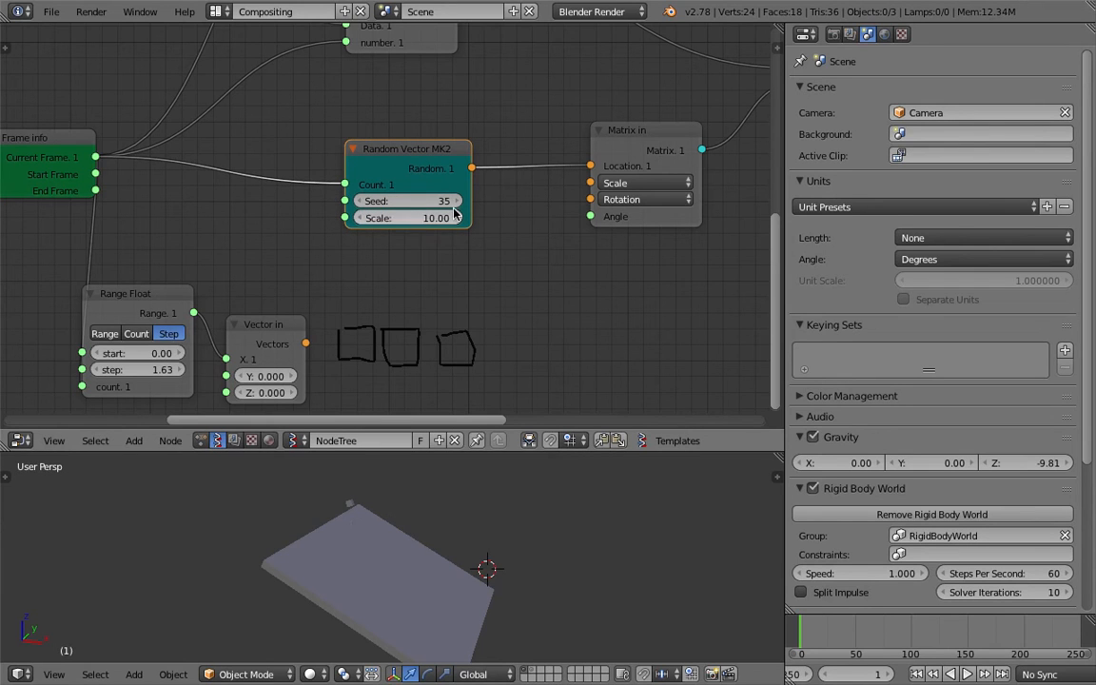
# Step: Move the floor slab lower beneath the generated box, enlarge the 3D view area and save the file
pyautogui.rightClick(422, 552)
pyautogui.moveTo(422, 548); pyautogui.dragTo(439, 527, button='middle')
pyautogui.press('g')
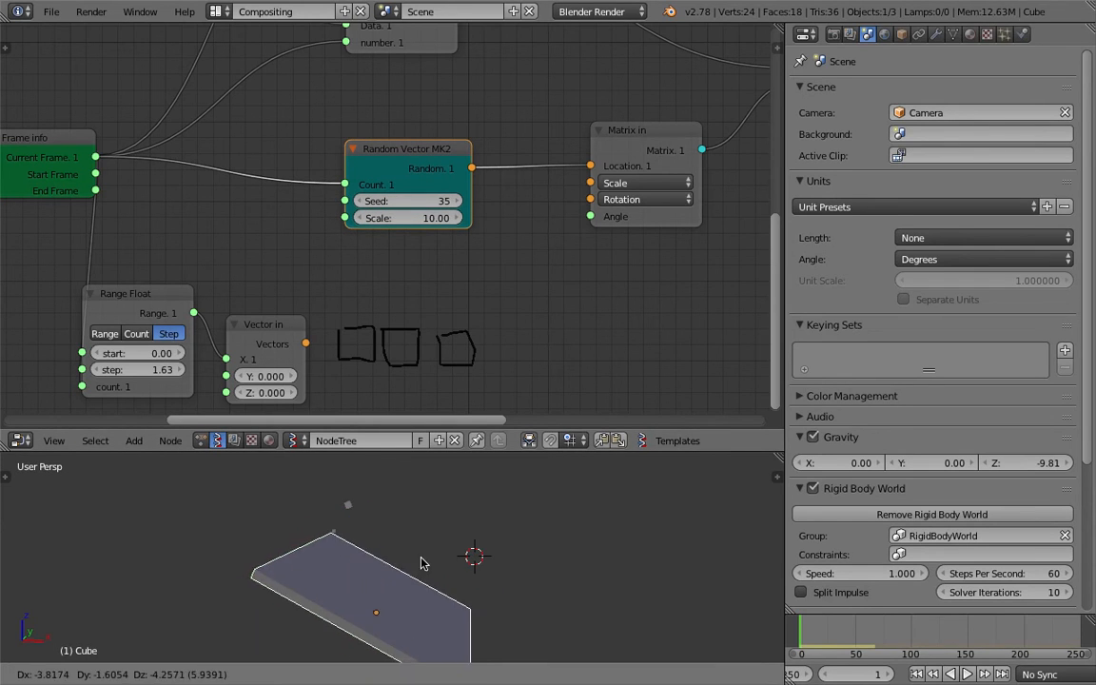
pyautogui.click(409, 582)
pyautogui.hotkey('ctrl', 's')
pyautogui.click(409, 582)
pyautogui.keyDown('shift'); pyautogui.moveTo(409, 583); pyautogui.dragTo(368, 536, button='middle'); pyautogui.keyUp('shift')
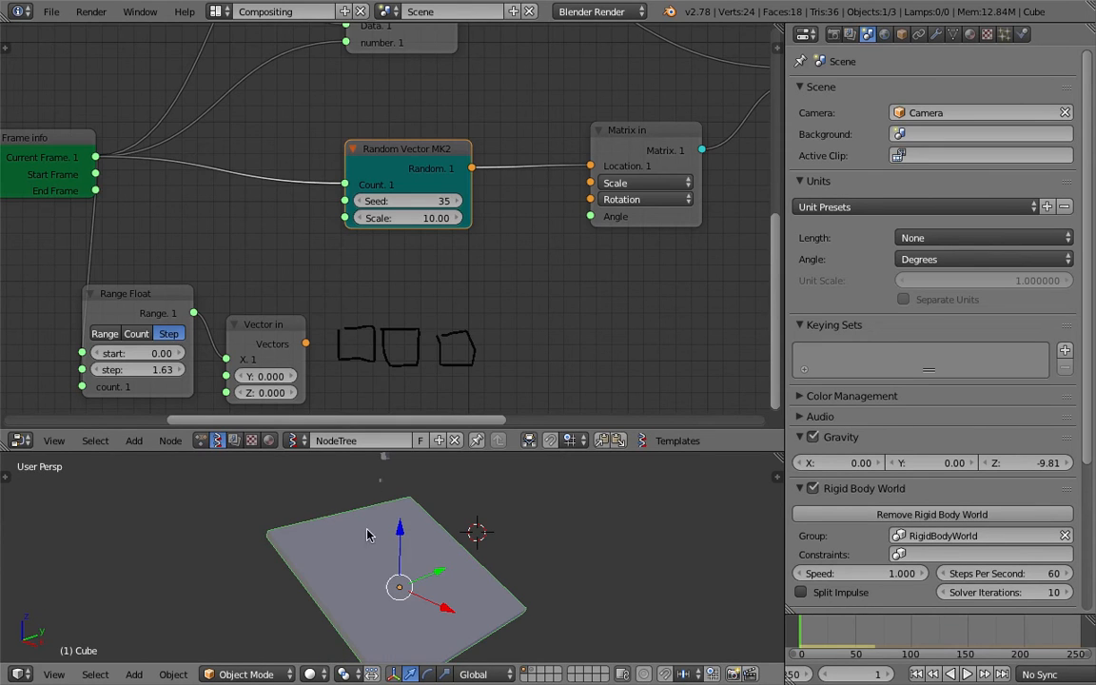
pyautogui.moveTo(373, 453); pyautogui.dragTo(376, 330)
pyautogui.hotkey('ctrl', 's')
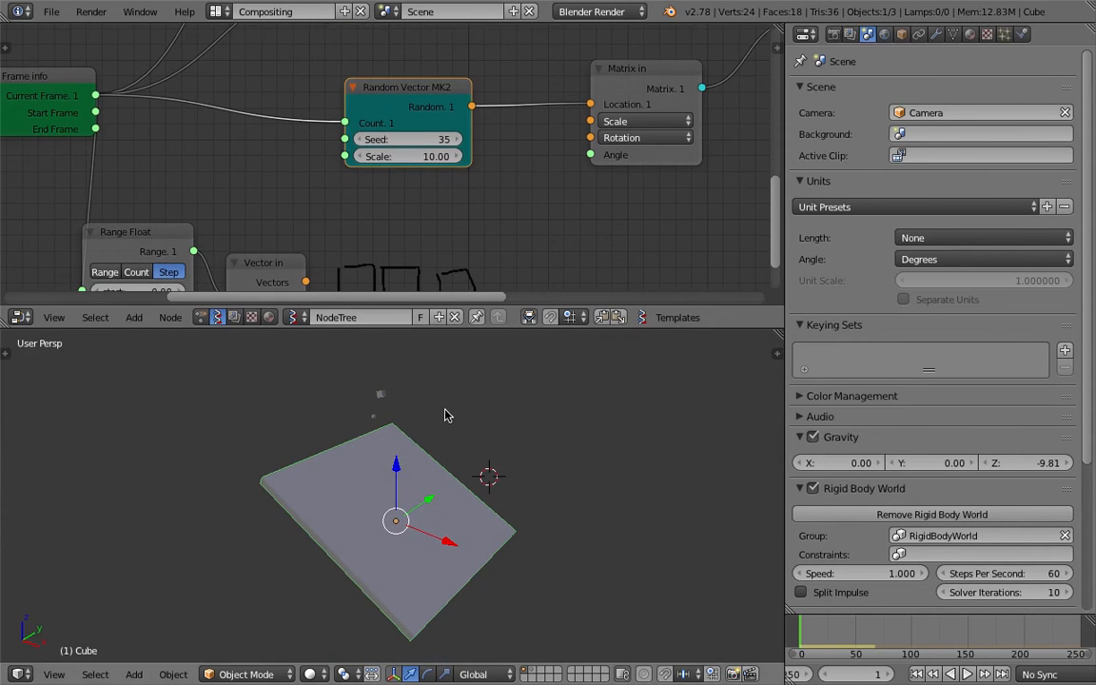
# Step: Play the rigid body simulation from frame 1, watch the boxes fall onto the slab and stop at frame 74
pyautogui.moveTo(362, 471); pyautogui.dragTo(522, 472, button='middle')
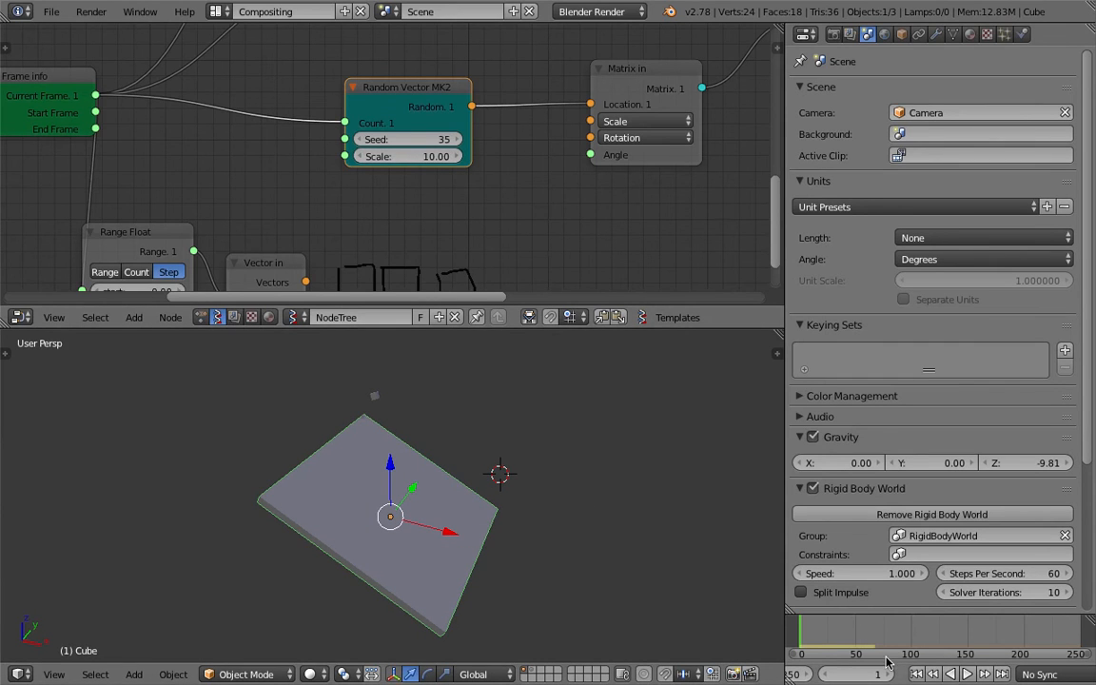
pyautogui.click(968, 676)
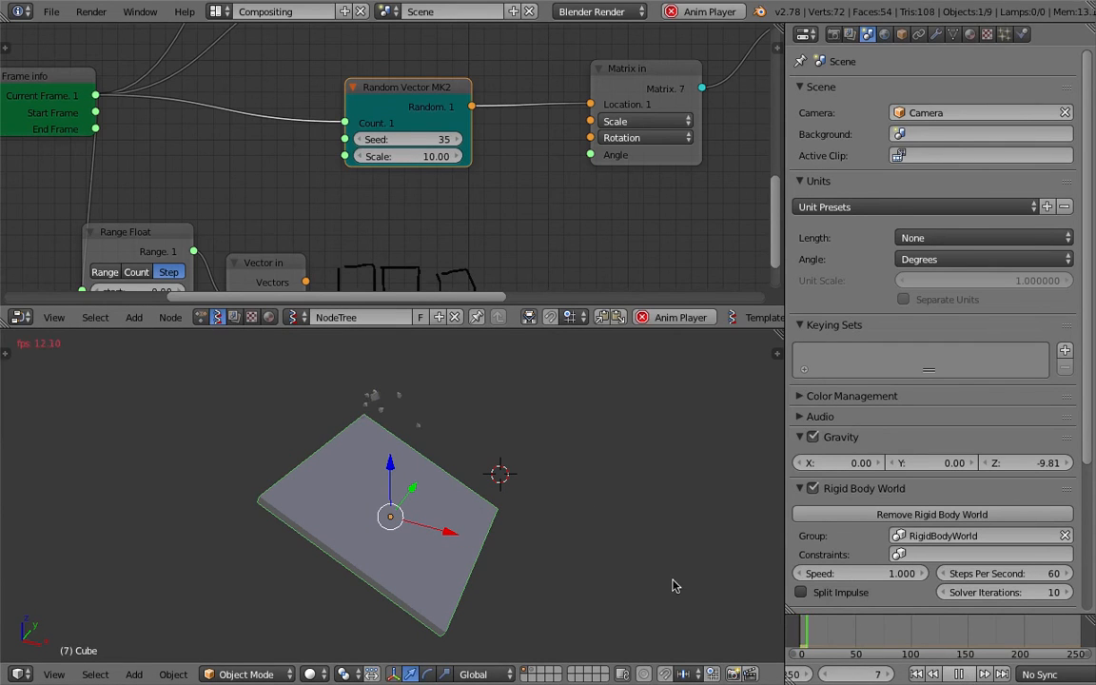
pyautogui.moveTo(673, 582); pyautogui.dragTo(497, 514, button='middle')
pyautogui.moveTo(445, 433); pyautogui.dragTo(453, 472, button='middle')
pyautogui.moveTo(526, 450); pyautogui.dragTo(534, 464, button='middle')
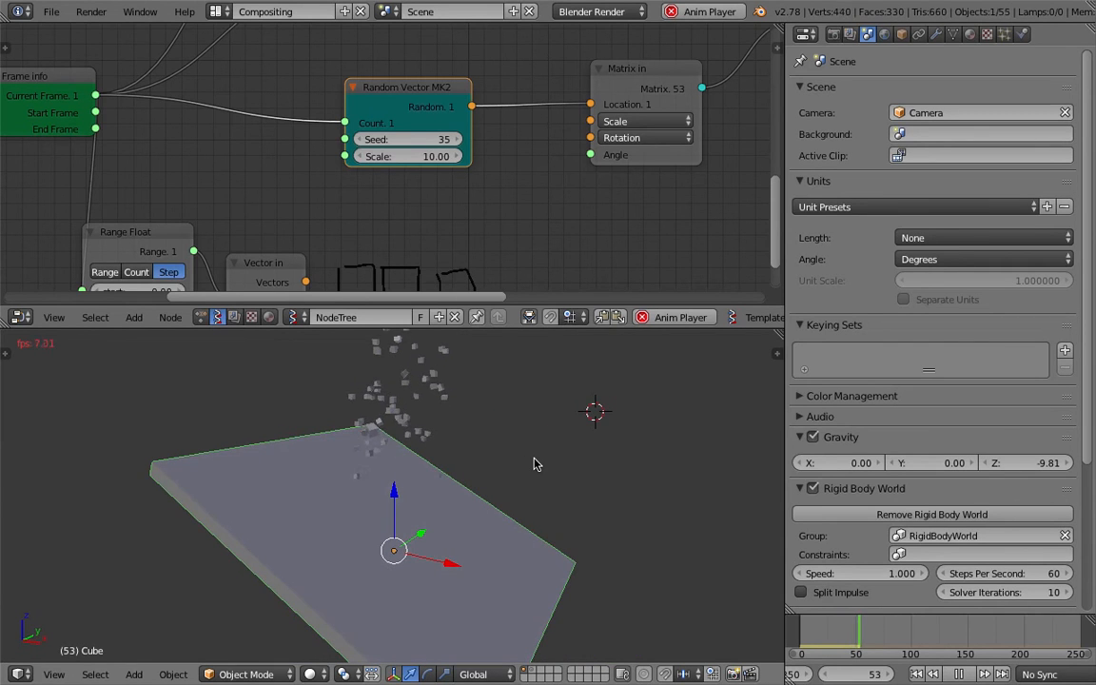
pyautogui.moveTo(533, 464); pyautogui.dragTo(447, 466, button='middle')
pyautogui.hotkey('alt', 'a')
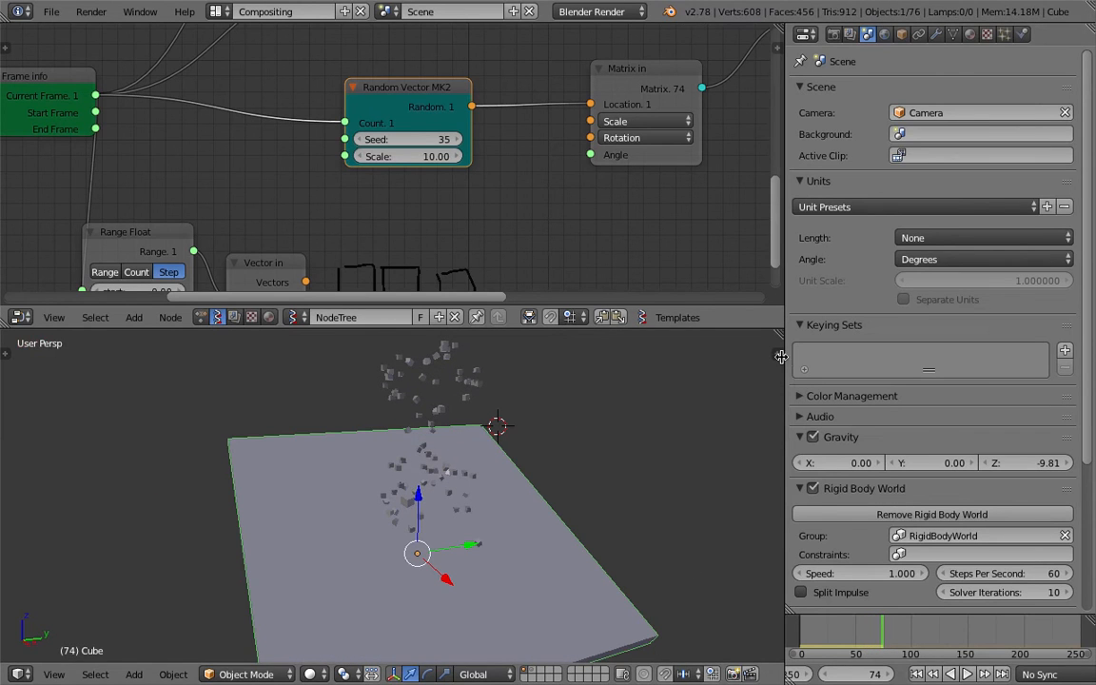
# Step: Try ambient occlusion shading in the 3D view and switch it off again
pyautogui.press('n')
pyautogui.scroll(-8, 726, 557)
pyautogui.scroll(-8, 723, 558)
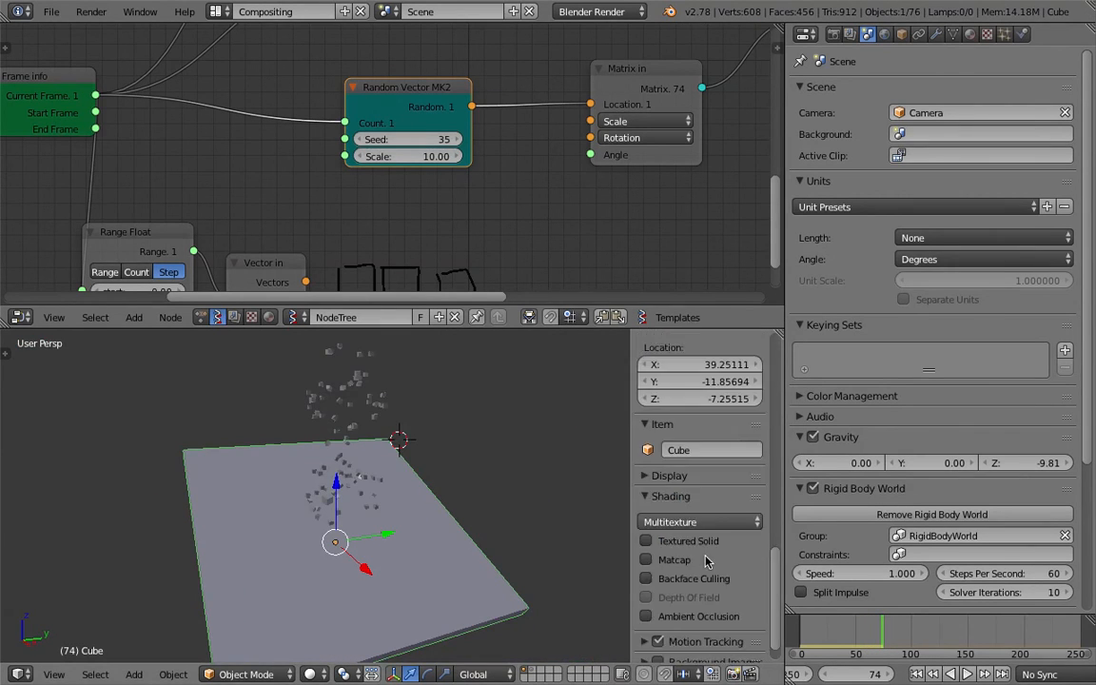
pyautogui.click(647, 586)
pyautogui.scroll(5, 421, 511)
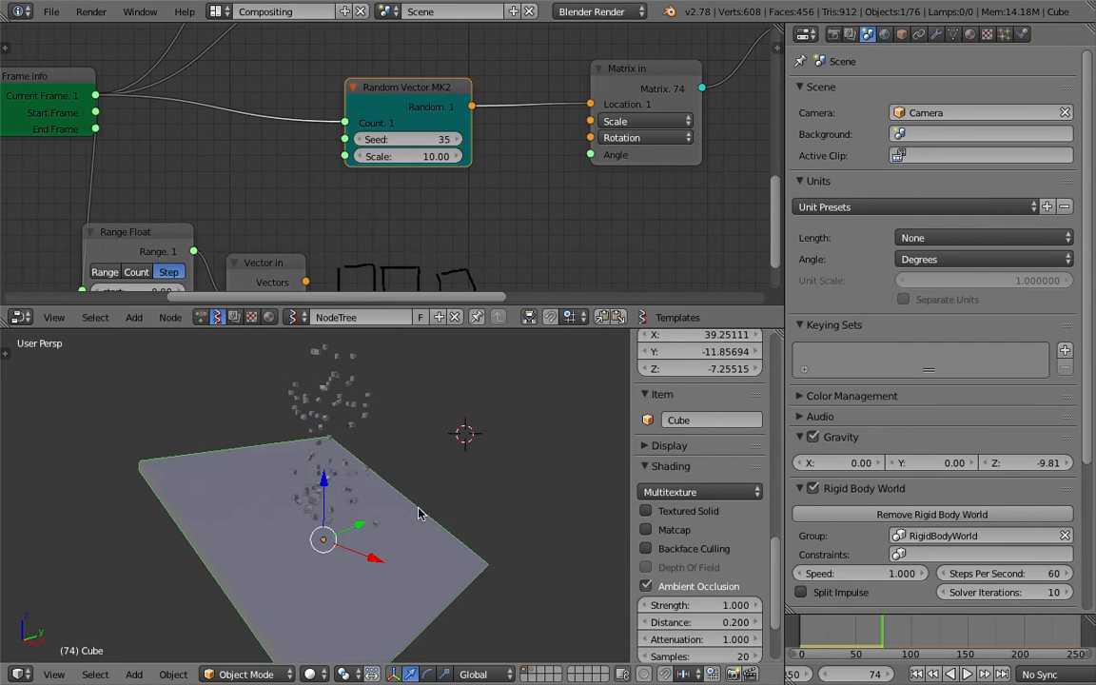
pyautogui.moveTo(482, 516); pyautogui.dragTo(656, 568, button='middle')
pyautogui.click(679, 587)
pyautogui.press('n')
pyautogui.moveTo(618, 494); pyautogui.dragTo(568, 511, button='middle')
pyautogui.scroll(-4, 568, 510)
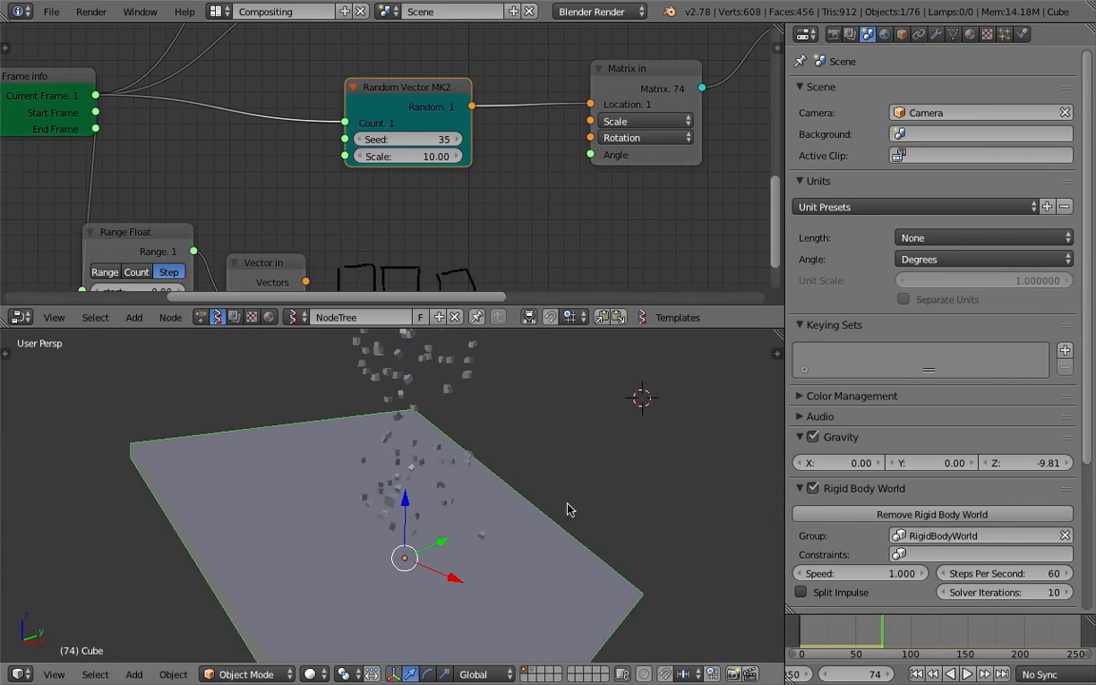
# Step: Enable Matcap shading in the 3D view and choose the beige material sphere with brown edges
pyautogui.press('n')
pyautogui.click(647, 530)
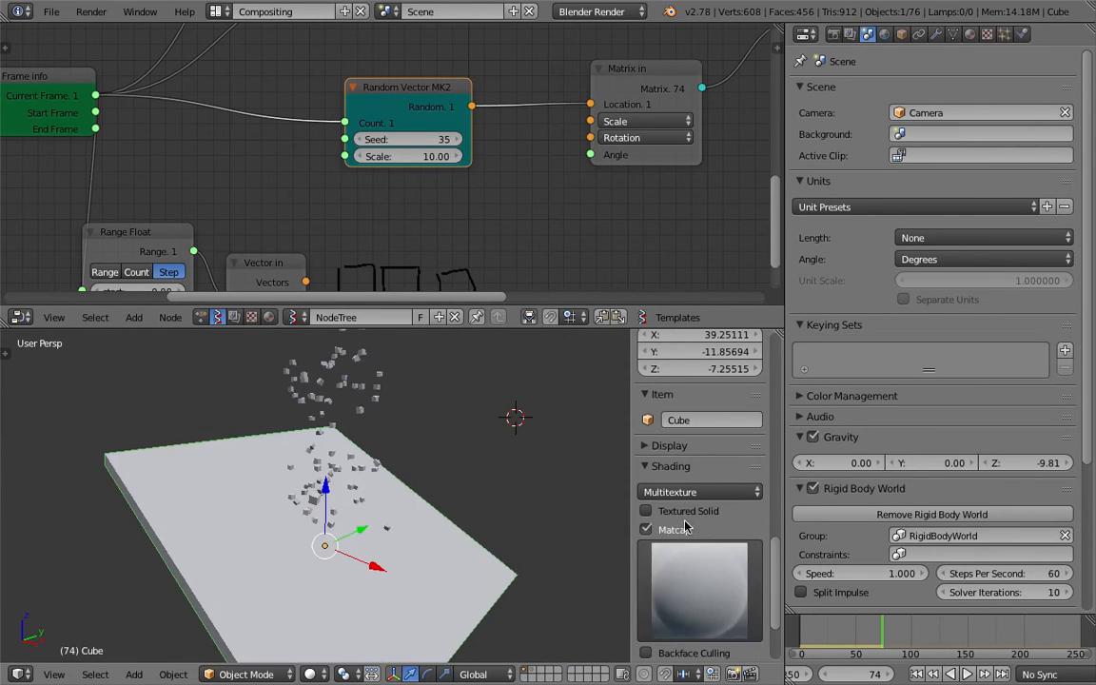
pyautogui.click(690, 572)
pyautogui.click(959, 499)
pyautogui.click(699, 585)
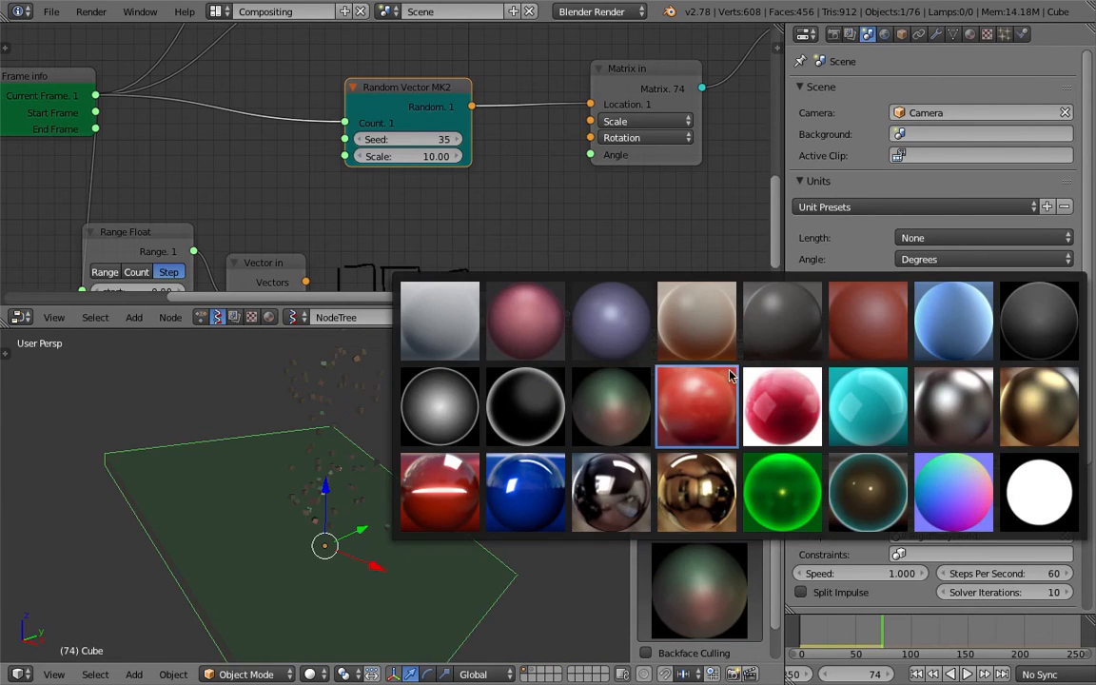
pyautogui.click(778, 333)
pyautogui.click(695, 582)
pyautogui.click(709, 340)
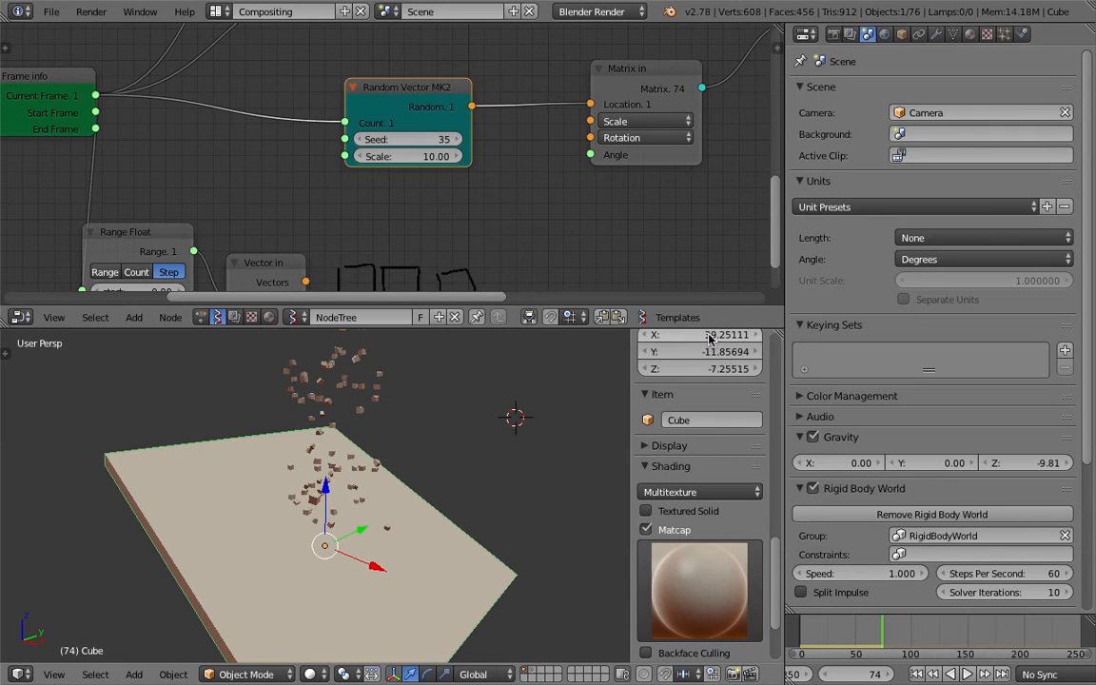
pyautogui.press('n')
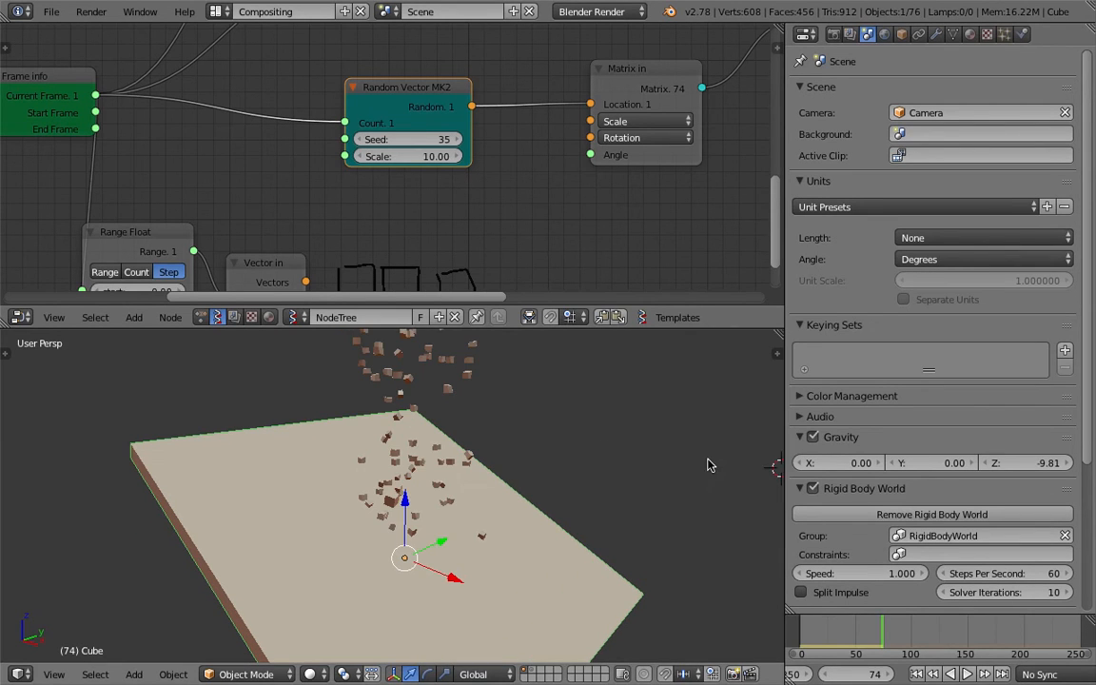
# Step: Replay the simulation from the first frame, stop at frame 27 and select a box to examine the spawned cluster
pyautogui.click(916, 675)
pyautogui.hotkey('alt', 'a')
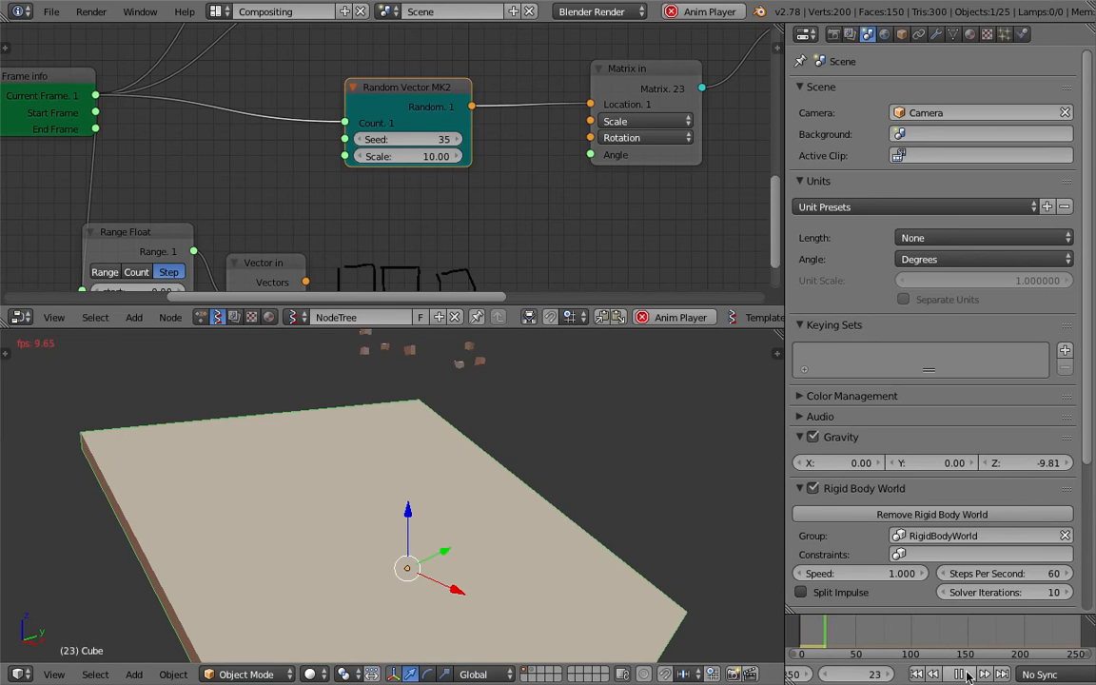
pyautogui.hotkey('alt', 'a')
pyautogui.moveTo(543, 457); pyautogui.dragTo(398, 439, button='middle')
pyautogui.scroll(-3, 467, 443)
pyautogui.moveTo(431, 485); pyautogui.dragTo(404, 417, button='middle')
pyautogui.rightClick(369, 421)
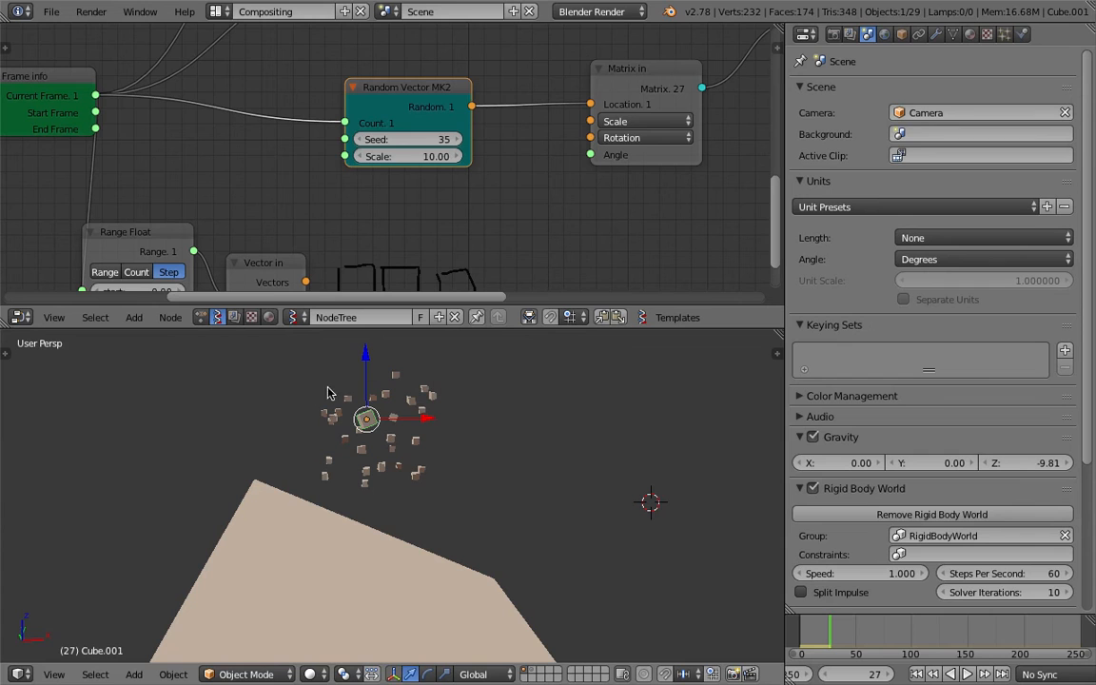
# Step: Enlarge the node editor and insert a Vector out node on the link between Random Vector MK2 and Matrix in
pyautogui.moveTo(500, 331); pyautogui.dragTo(500, 433)
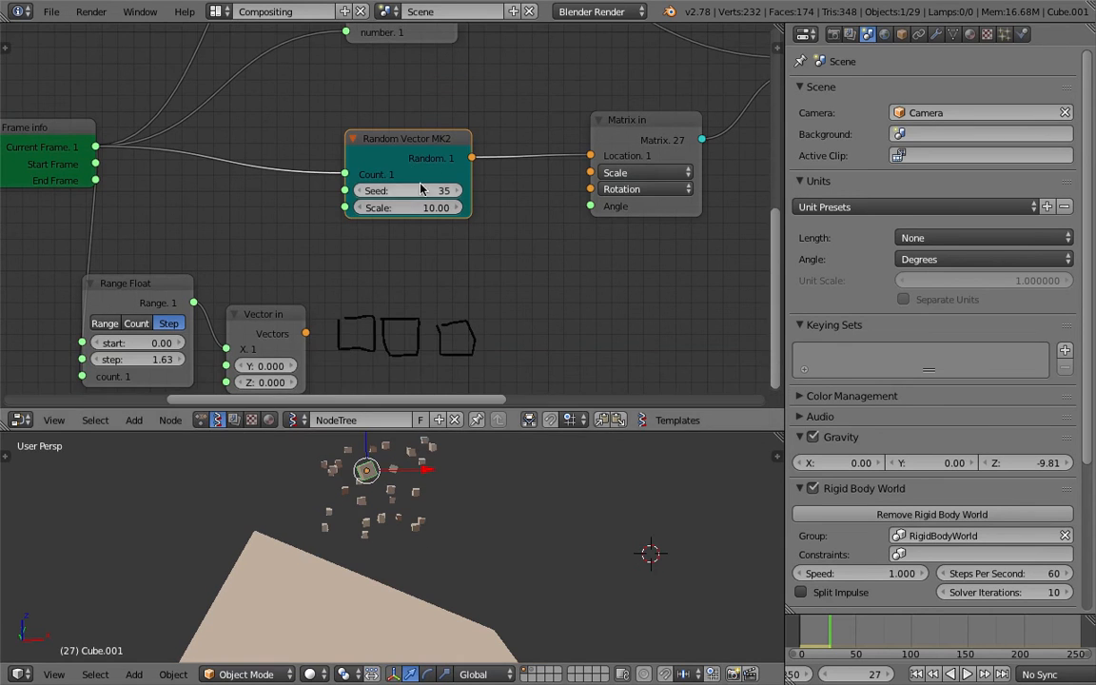
pyautogui.keyDown('ctrl'); pyautogui.hscroll(5, 381, 132); pyautogui.keyUp('ctrl')
pyautogui.hotkey('alt', 'space')
pyautogui.write('vecto')
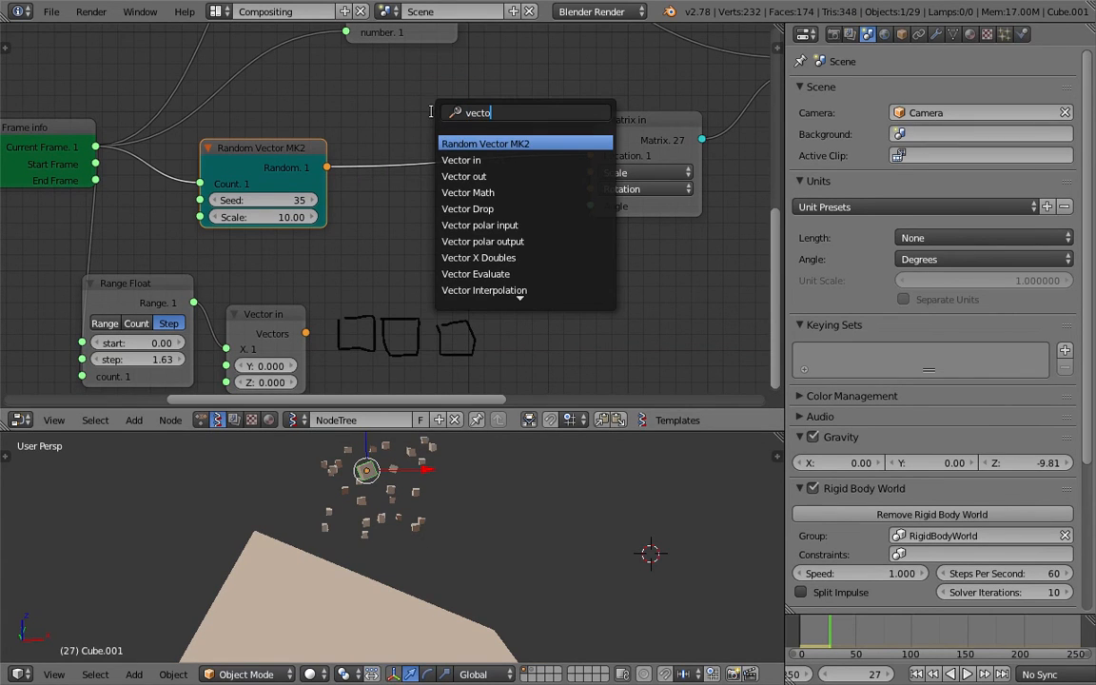
pyautogui.press('Down')
pyautogui.press('Down')
pyautogui.press('Return')
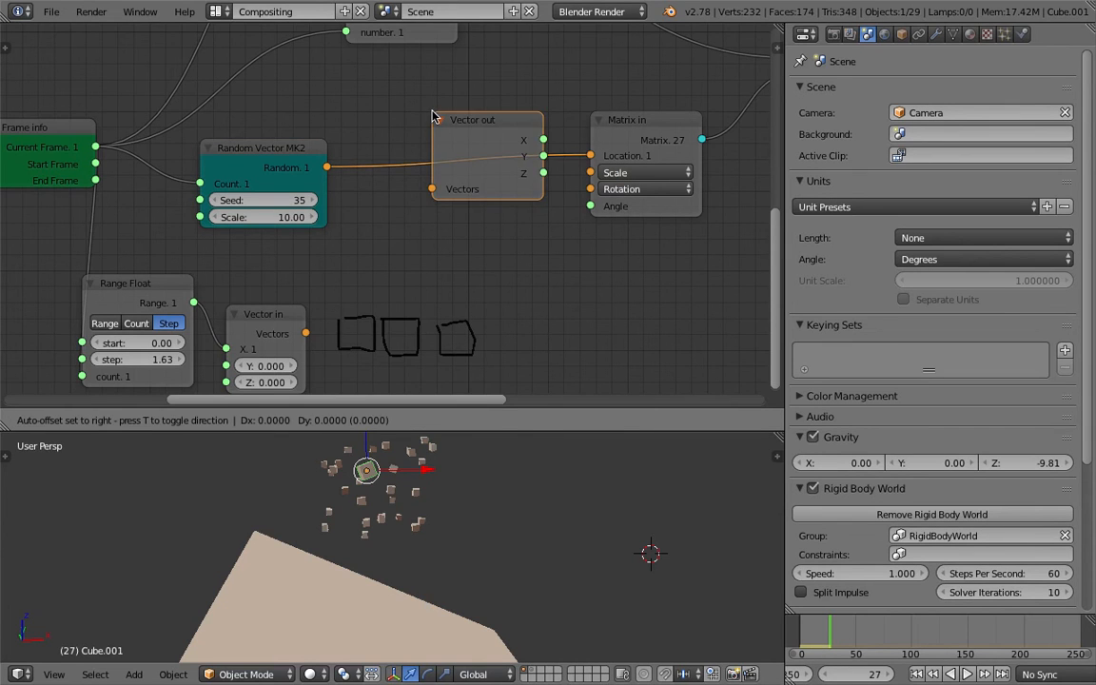
pyautogui.click(444, 106)
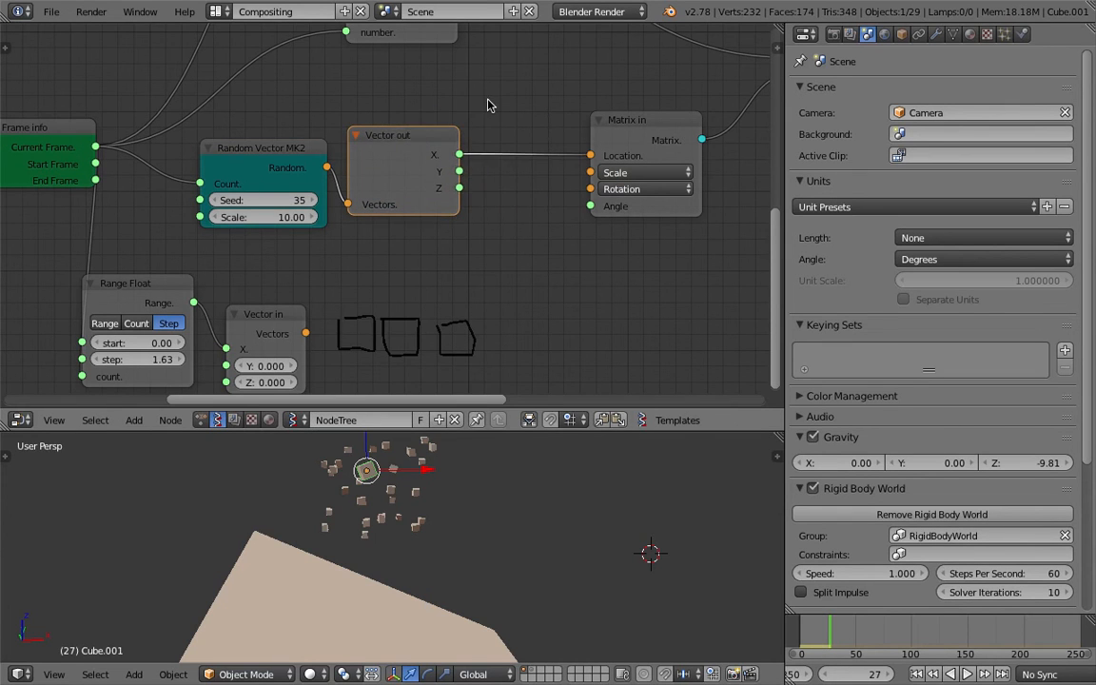
# Step: Insert a Vector in node between Vector out and Matrix in, link Y to Y, and save the file
pyautogui.hotkey('alt', 'space')
pyautogui.write('vec')
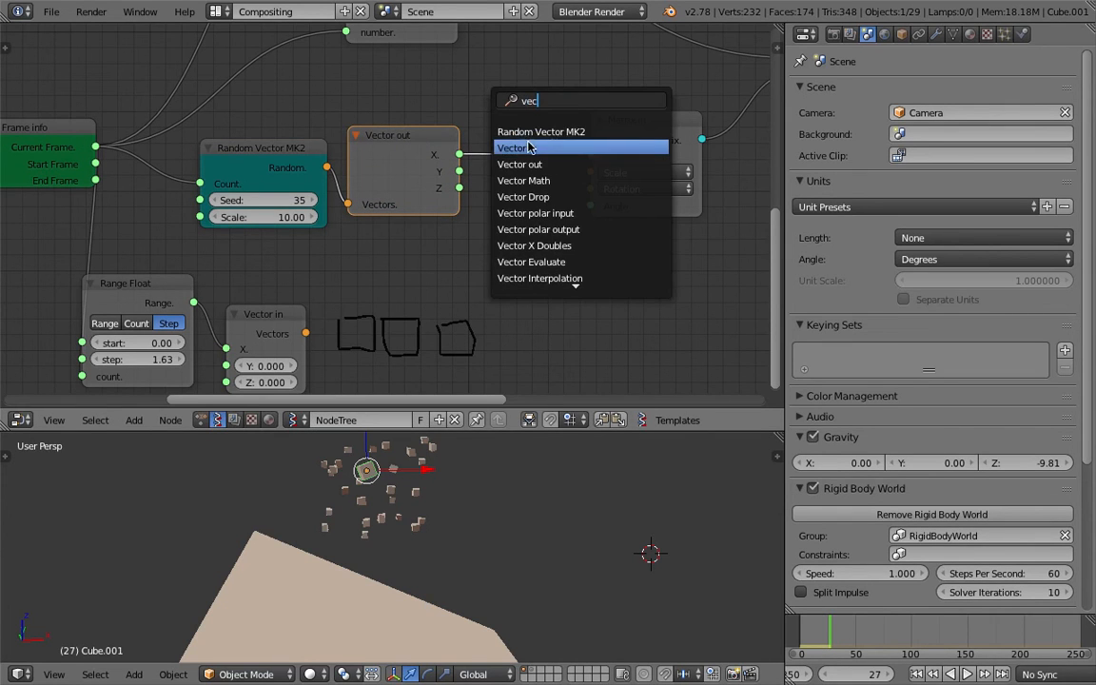
pyautogui.press('Return')
pyautogui.click(514, 133)
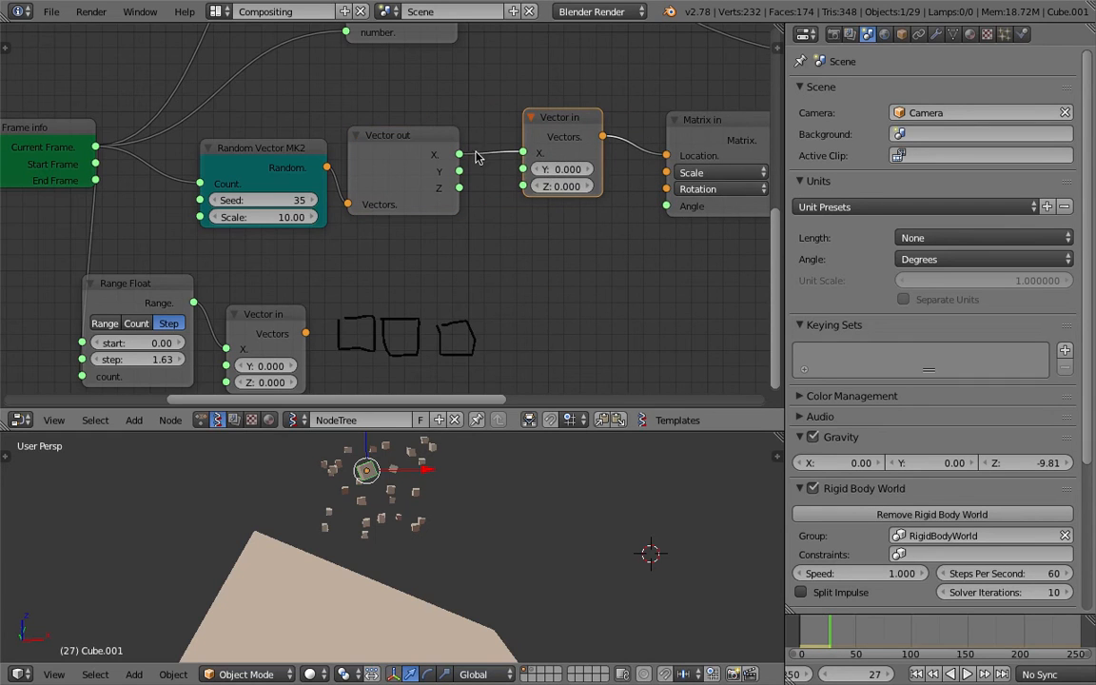
pyautogui.moveTo(459, 170); pyautogui.dragTo(523, 170)
pyautogui.hotkey('ctrl', 's')
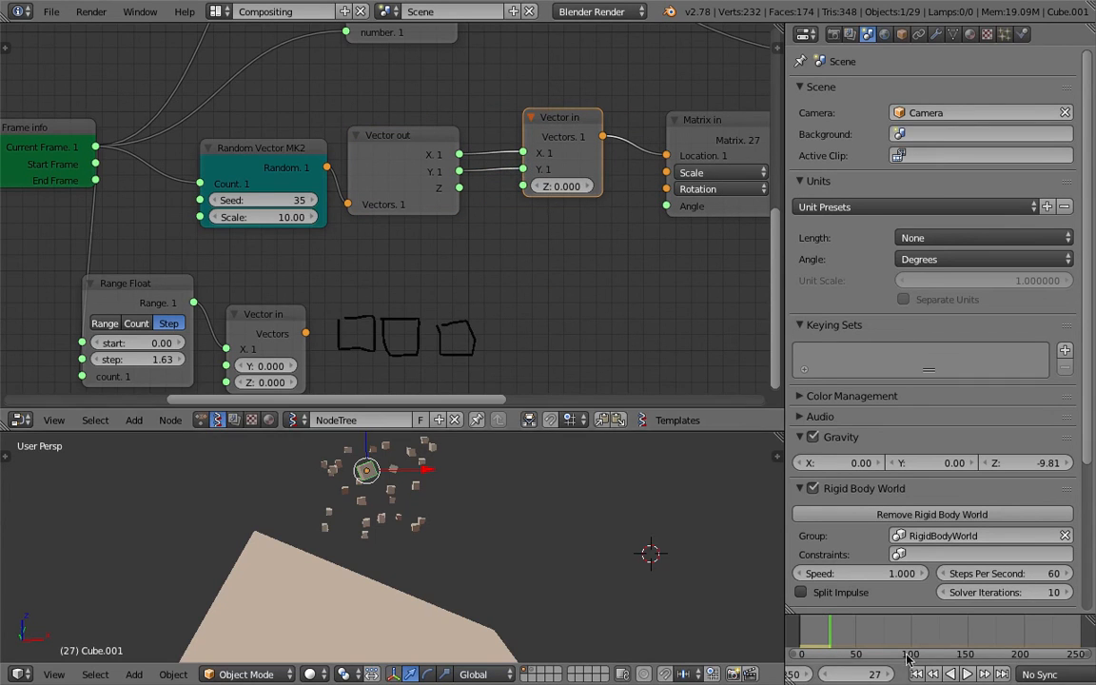
# Step: Return to the first frame, save the file and play the simulation with the flattened random positions
pyautogui.click(916, 675)
pyautogui.hotkey('ctrl', 's')
pyautogui.click(464, 578)
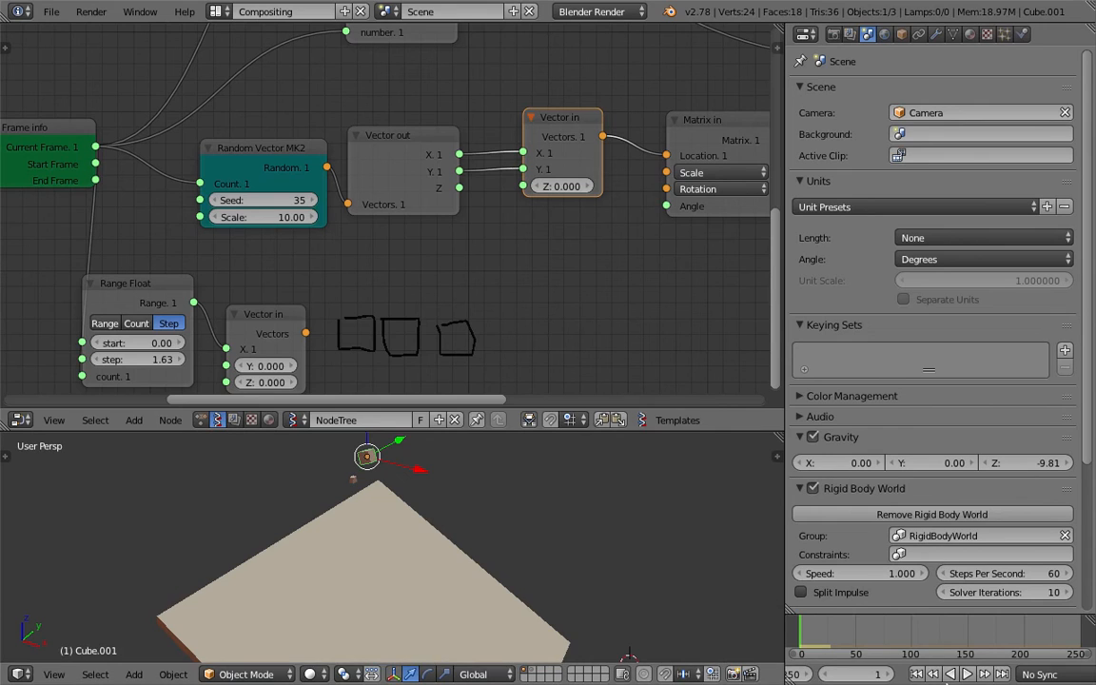
pyautogui.click(967, 673)
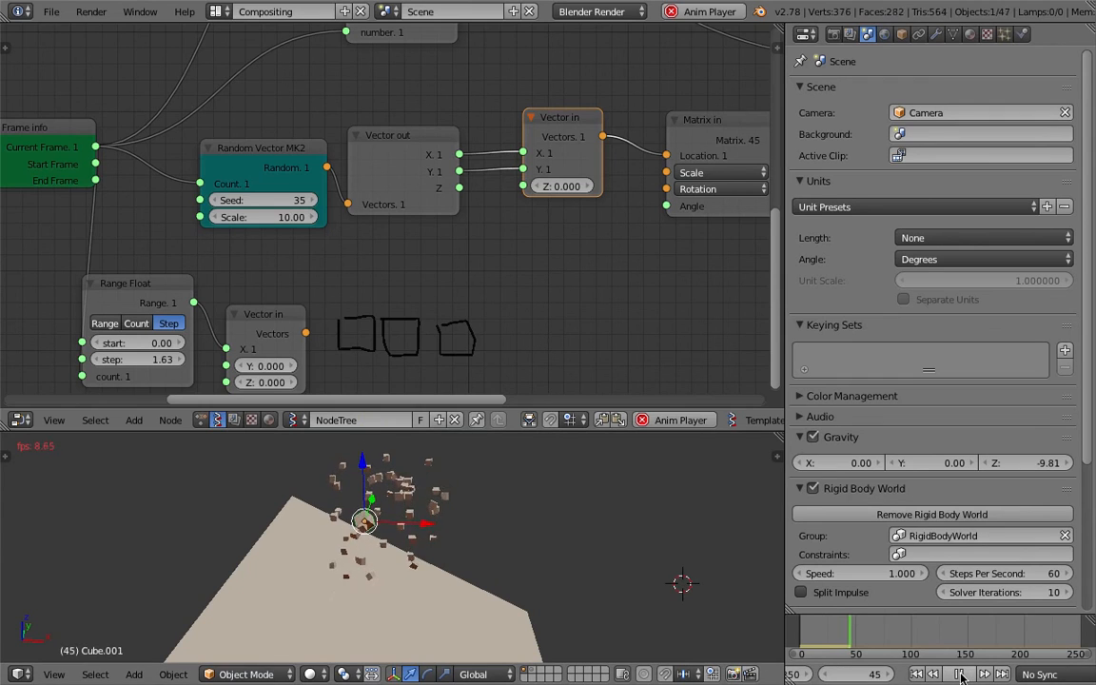
# Step: Stop playback, select the slab, return to the first frame and save the file
pyautogui.click(962, 677)
pyautogui.moveTo(529, 639); pyautogui.dragTo(446, 529, button='middle')
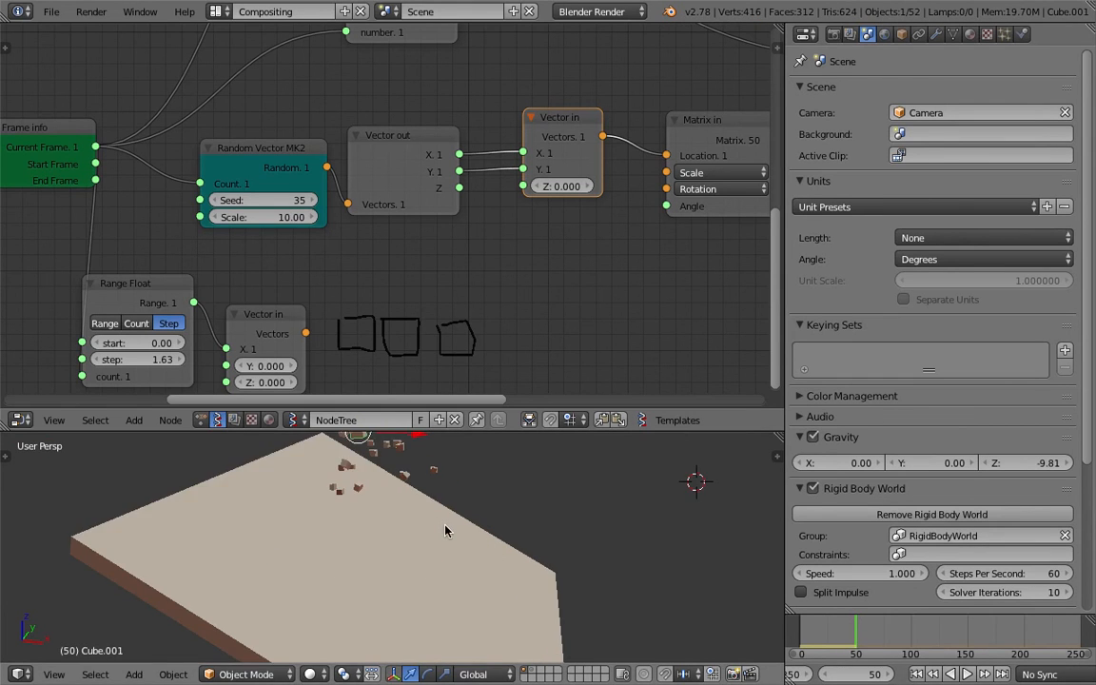
pyautogui.scroll(-1, 443, 533)
pyautogui.rightClick(423, 548)
pyautogui.hotkey('shift', 'Left')
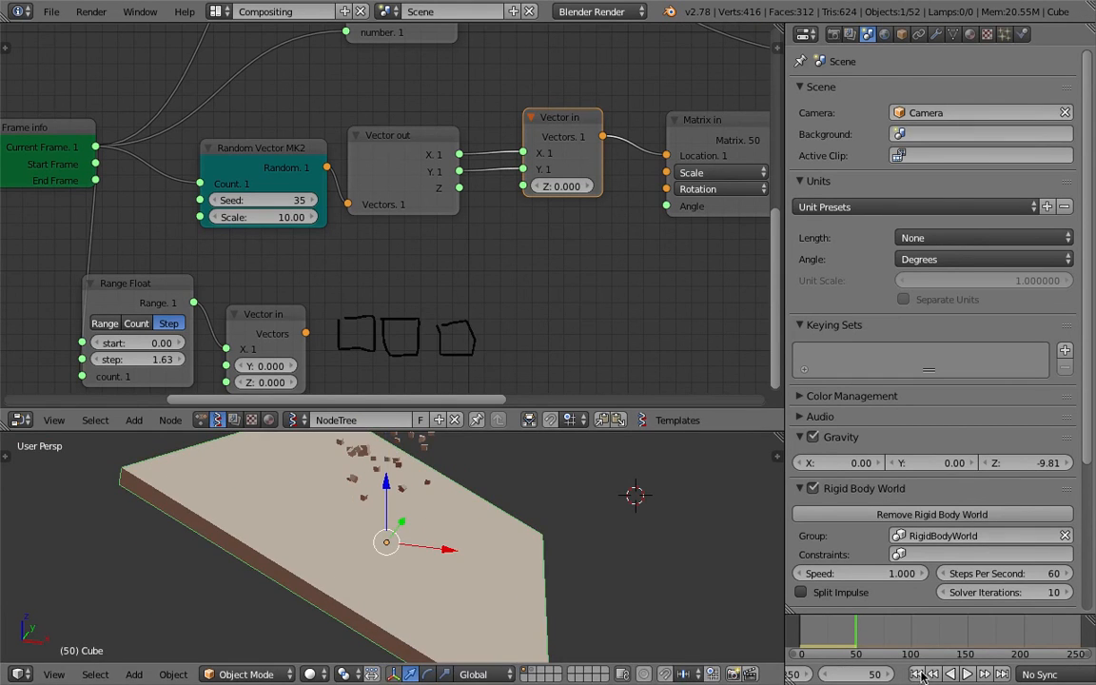
pyautogui.moveTo(553, 535); pyautogui.dragTo(487, 599, button='middle')
pyautogui.click(50, 11)
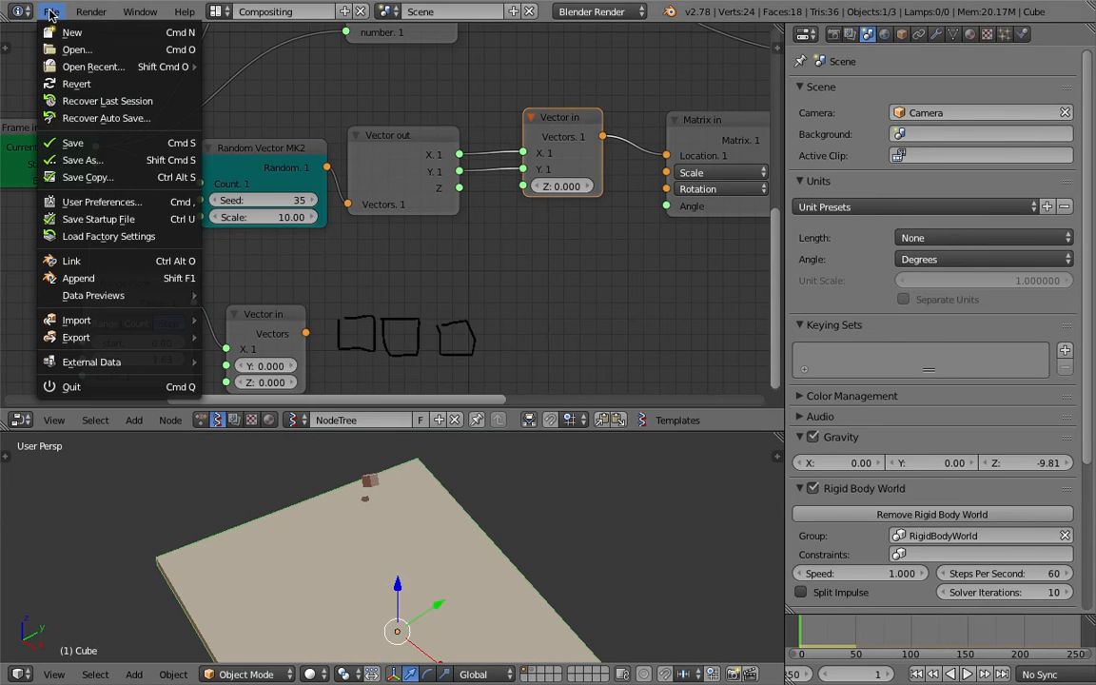
pyautogui.click(122, 143)
pyautogui.click(1032, 55)
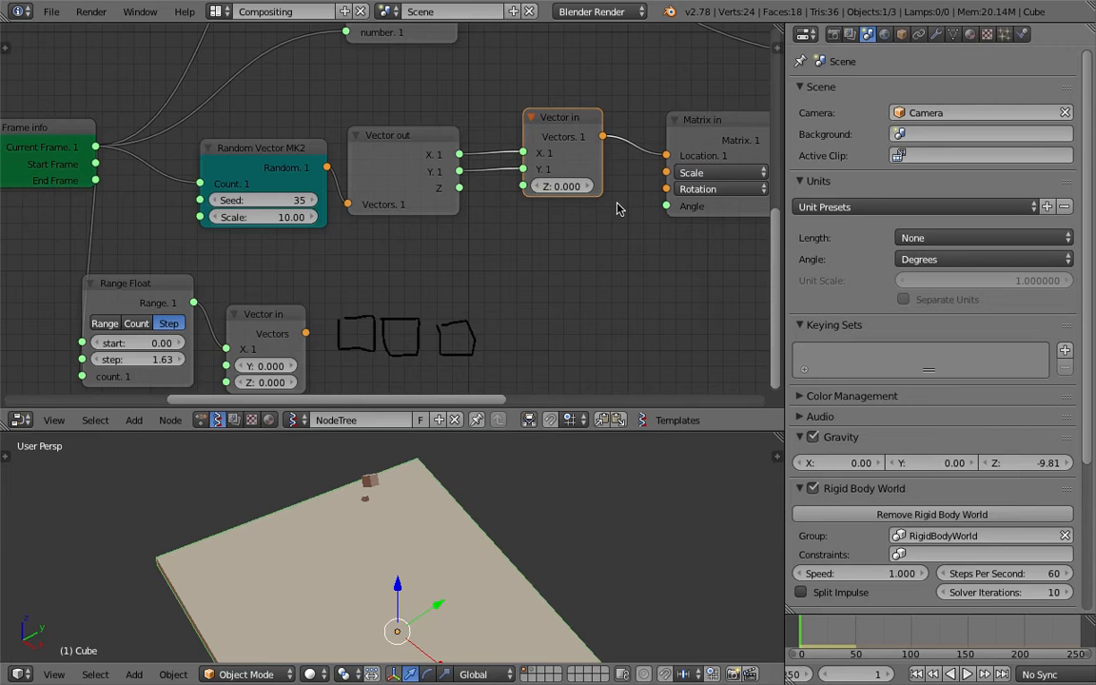
# Step: Save the file and move the Box, Rounded Box and its Vector in nodes away from the List Repeaters
pyautogui.scroll(-2, 326, 182)
pyautogui.moveTo(325, 182); pyautogui.dragTo(391, 263, button='middle')
pyautogui.moveTo(360, 256); pyautogui.dragTo(347, 265)
pyautogui.moveTo(333, 201); pyautogui.dragTo(411, 348, button='middle')
pyautogui.hotkey('ctrl', 's')
pyautogui.click(411, 348)
pyautogui.moveTo(319, 162); pyautogui.dragTo(299, 108)
pyautogui.hotkey('ctrl', 's')
pyautogui.click(299, 108)
pyautogui.scroll(-3, 315, 158)
pyautogui.moveTo(261, 141); pyautogui.dragTo(397, 155, button='middle')
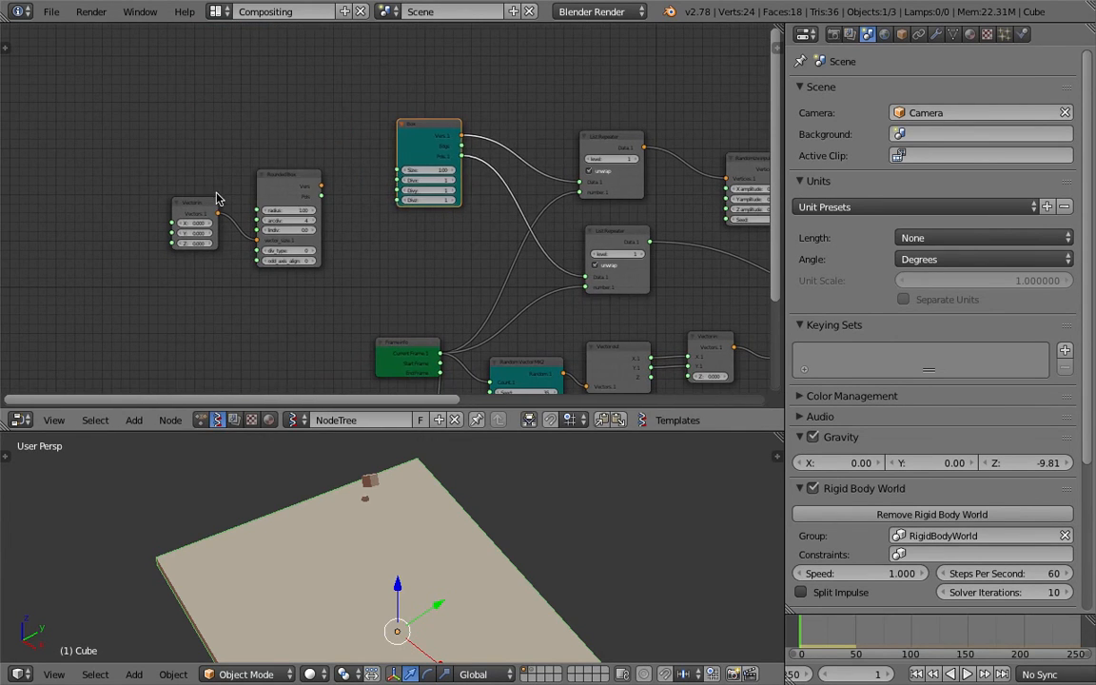
pyautogui.press('g')
pyautogui.click(181, 172)
pyautogui.moveTo(278, 178); pyautogui.dragTo(238, 158)
pyautogui.moveTo(191, 199); pyautogui.dragTo(141, 181)
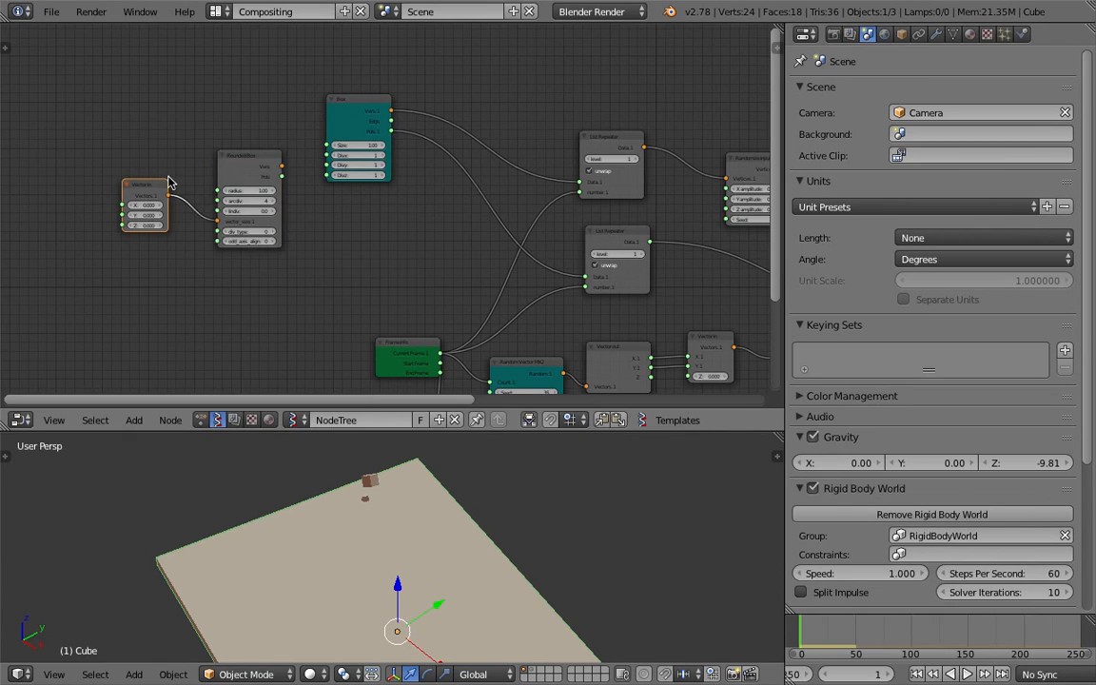
# Step: Replace the Box source by linking Rounded Box's Vers and Pols outputs to the Data inputs of the two List Repeaters
pyautogui.scroll(1, 271, 176)
pyautogui.moveTo(275, 164); pyautogui.dragTo(595, 178)
pyautogui.moveTo(275, 163); pyautogui.dragTo(601, 283)
pyautogui.moveTo(275, 164); pyautogui.dragTo(424, 207)
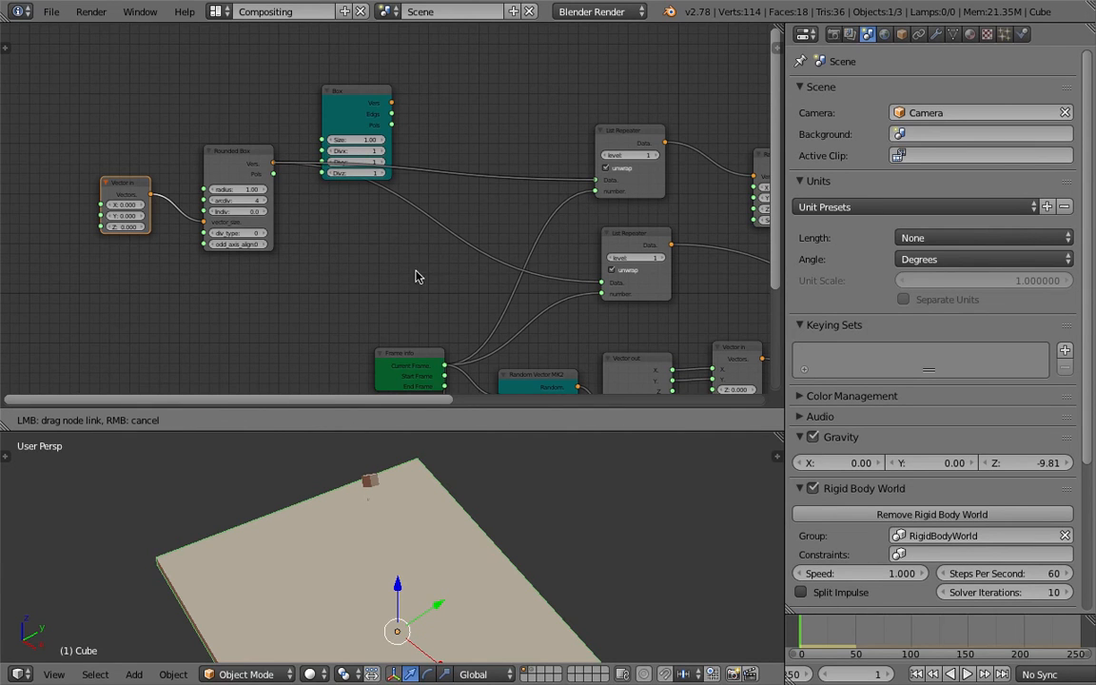
pyautogui.scroll(-1, 400, 280)
pyautogui.moveTo(279, 171); pyautogui.dragTo(255, 173)
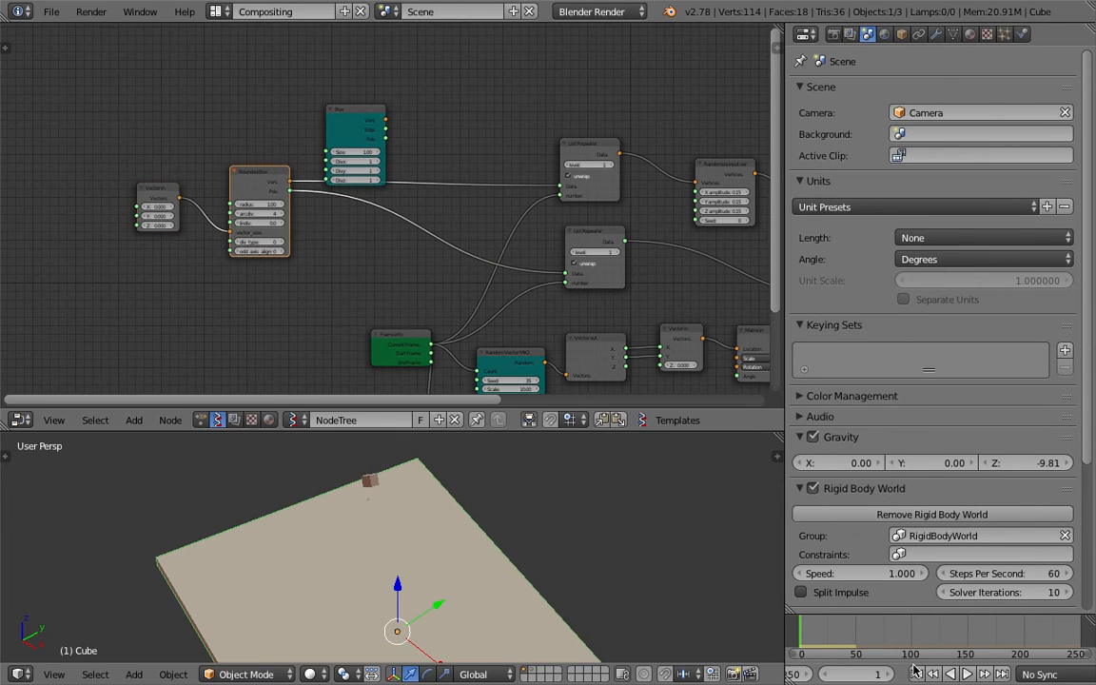
# Step: Maximize the 3D view and play the simulation with the rounded boxes
pyautogui.moveTo(707, 483); pyautogui.dragTo(669, 470, button='middle')
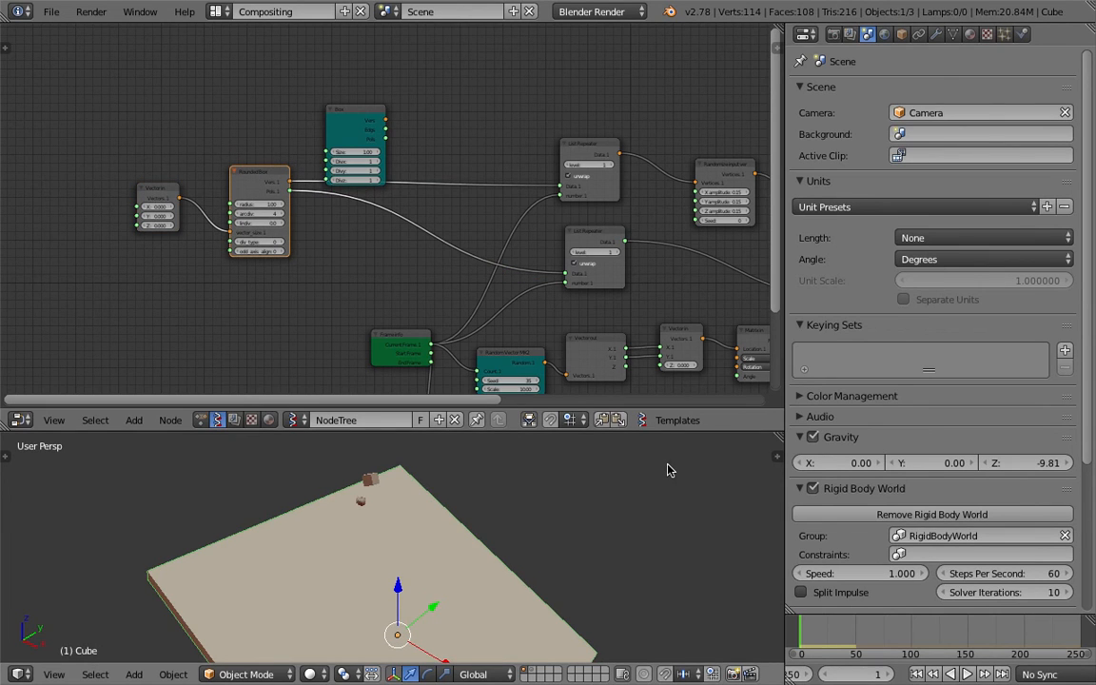
pyautogui.hotkey('ctrl', 'Up')
pyautogui.scroll(3, 677, 415)
pyautogui.scroll(-1, 657, 373)
pyautogui.keyDown('shift'); pyautogui.moveTo(678, 413); pyautogui.dragTo(673, 361, button='middle'); pyautogui.keyUp('shift')
pyautogui.hotkey('alt', 'a')
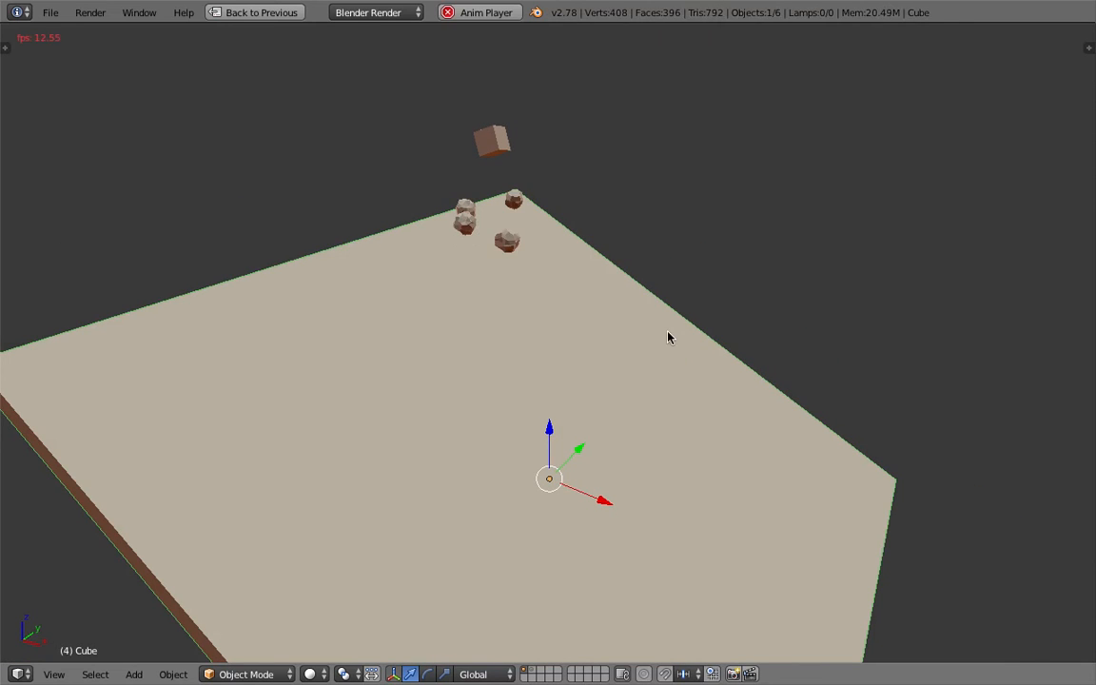
# Step: Examine the rounded boxes falling onto the slab from several angles, then restore the layout and stop playback
pyautogui.scroll(1, 616, 301)
pyautogui.moveTo(617, 264); pyautogui.dragTo(566, 345, button='middle')
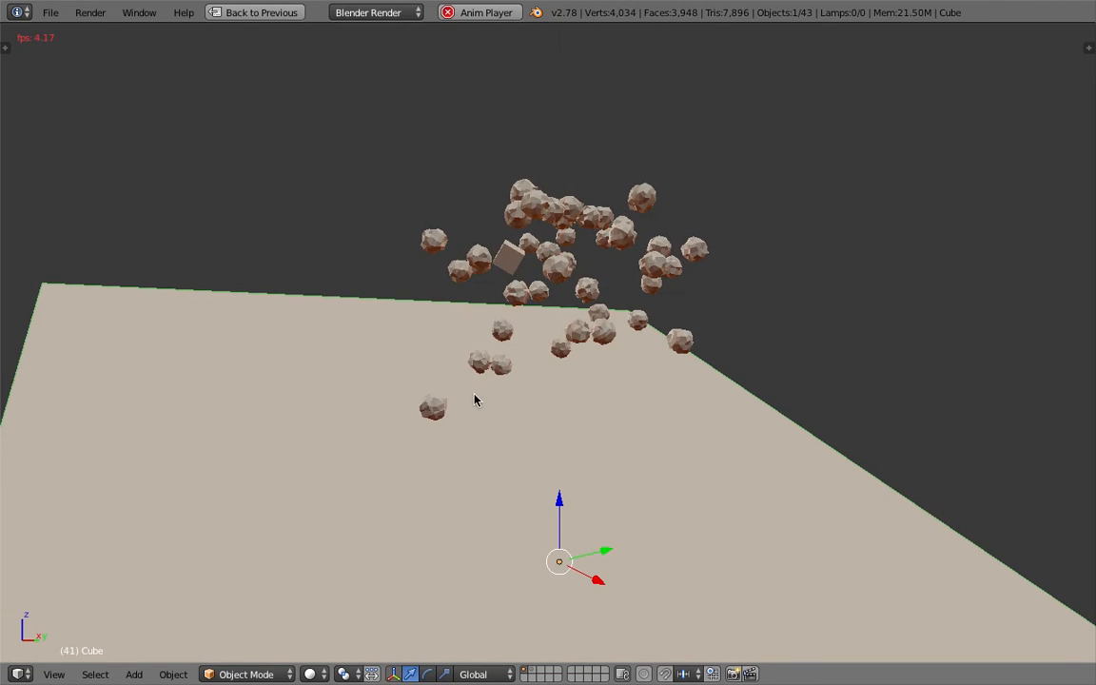
pyautogui.moveTo(425, 374); pyautogui.dragTo(609, 418, button='middle')
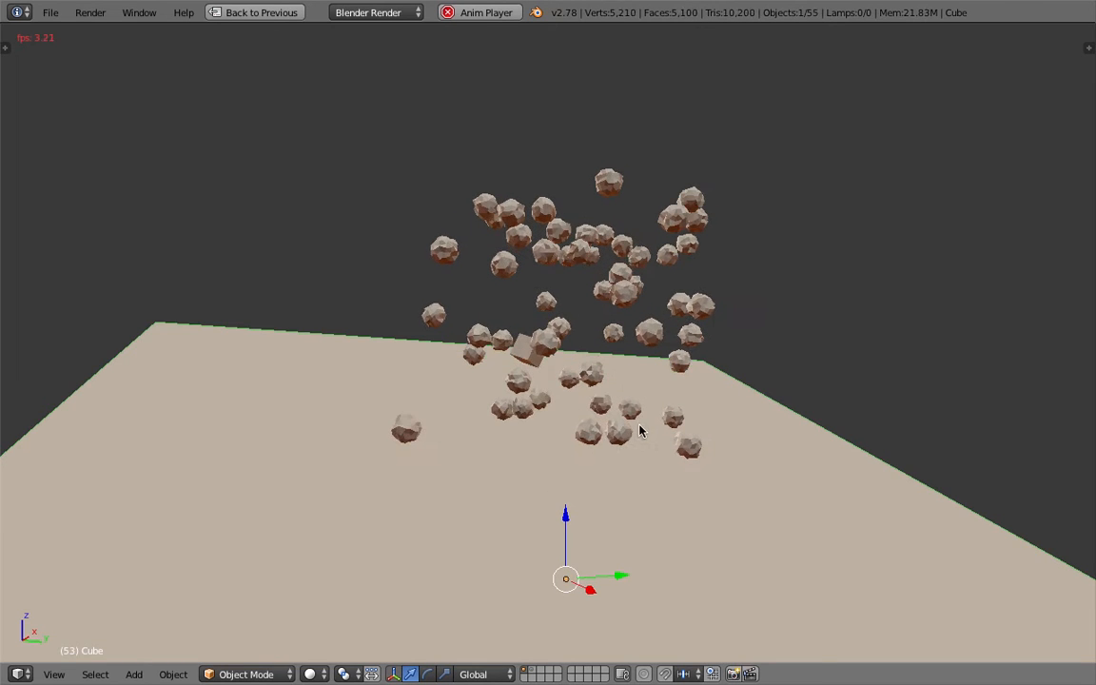
pyautogui.moveTo(626, 412); pyautogui.dragTo(643, 468, button='middle')
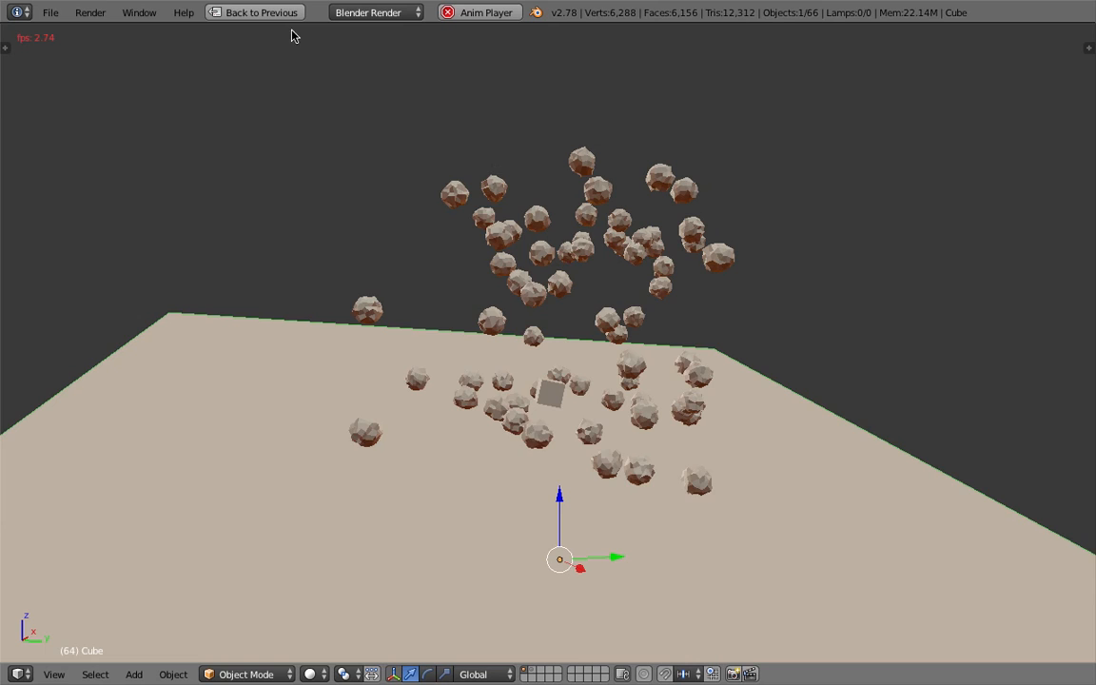
pyautogui.click(271, 13)
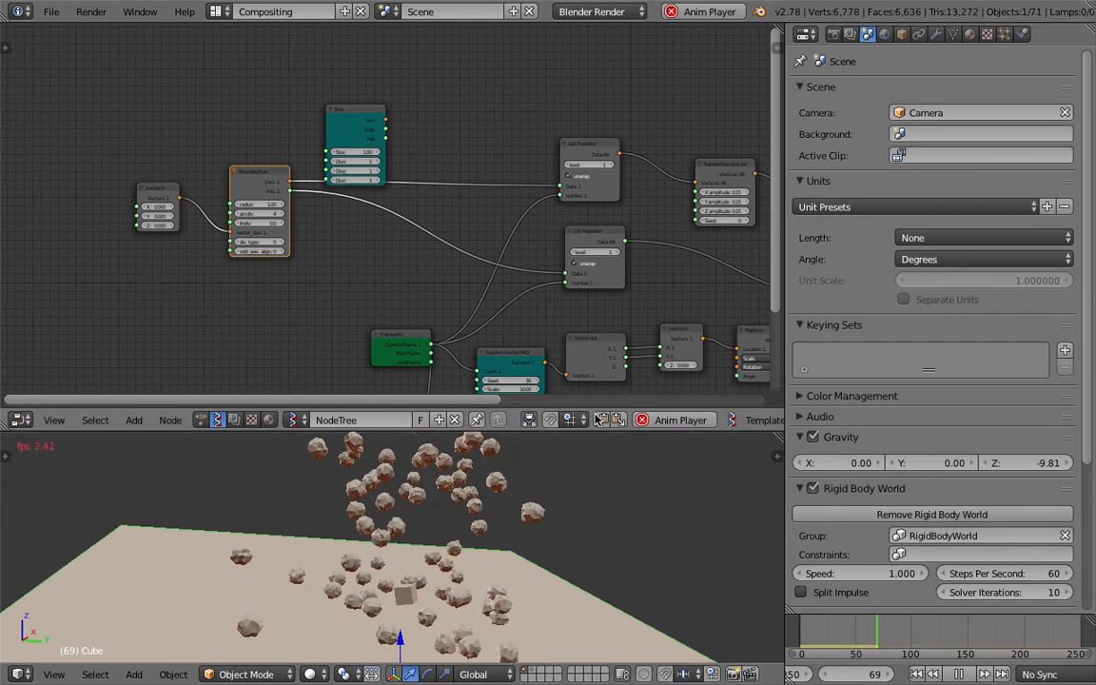
pyautogui.press('Escape')
# Step: Move the viewer and Matrix in nodes away from the location Vector in node to make room for new nodes
pyautogui.moveTo(448, 286); pyautogui.dragTo(307, 132, button='middle')
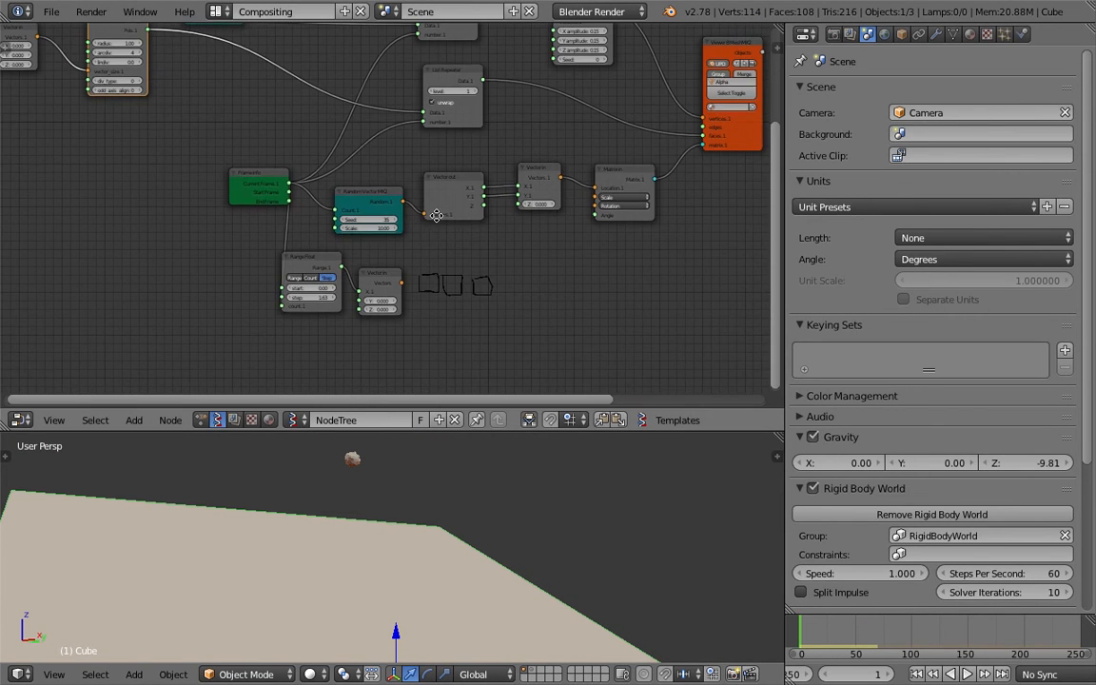
pyautogui.moveTo(437, 215); pyautogui.dragTo(282, 216, button='middle')
pyautogui.scroll(4, 333, 204)
pyautogui.moveTo(671, 122); pyautogui.dragTo(800, 123)
pyautogui.moveTo(485, 163); pyautogui.dragTo(656, 164)
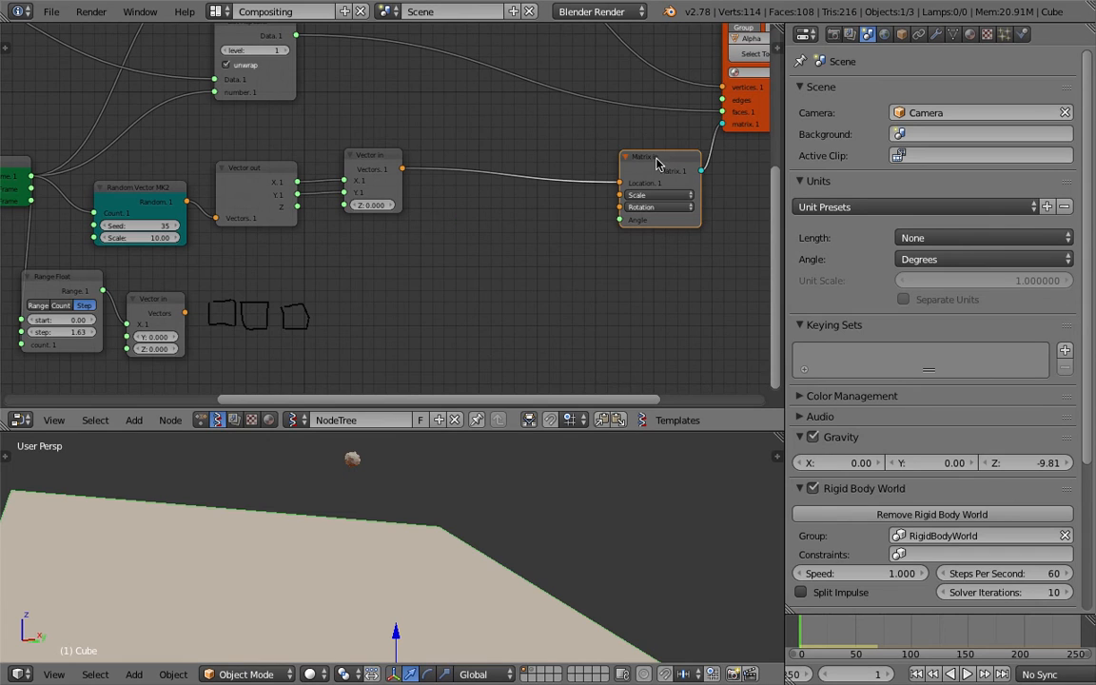
# Step: Add a second Vector in node below the location chain and link its Vectors output to Matrix in's Scale
pyautogui.moveTo(598, 219); pyautogui.dragTo(581, 195, button='middle')
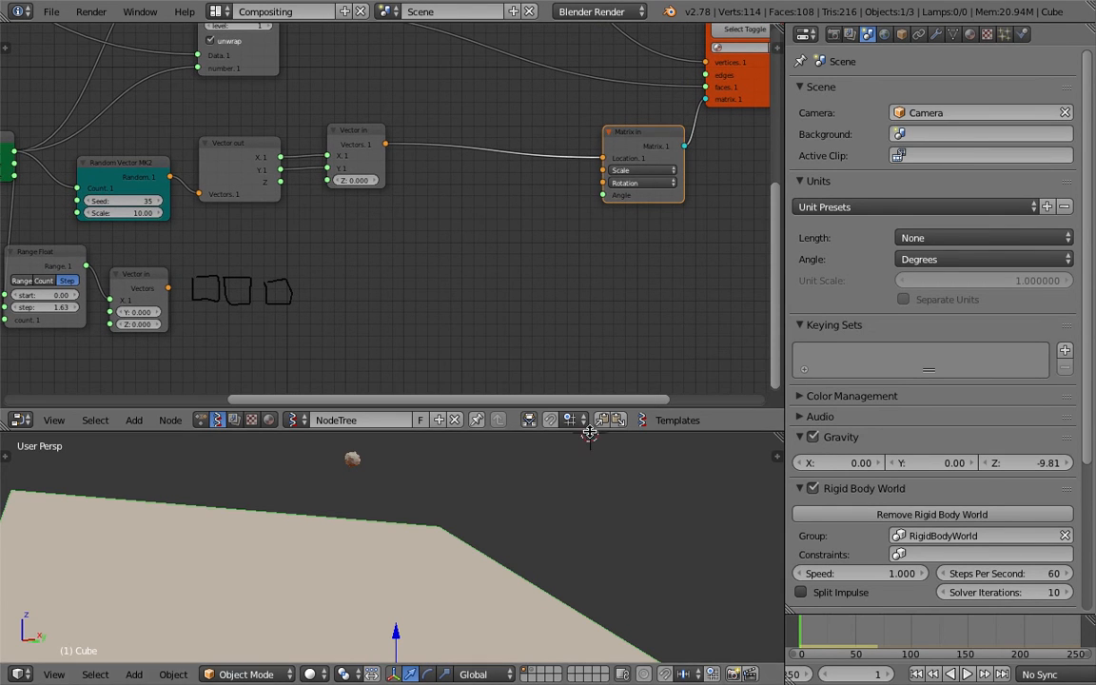
pyautogui.hotkey('shift', 'a')
pyautogui.click(447, 238)
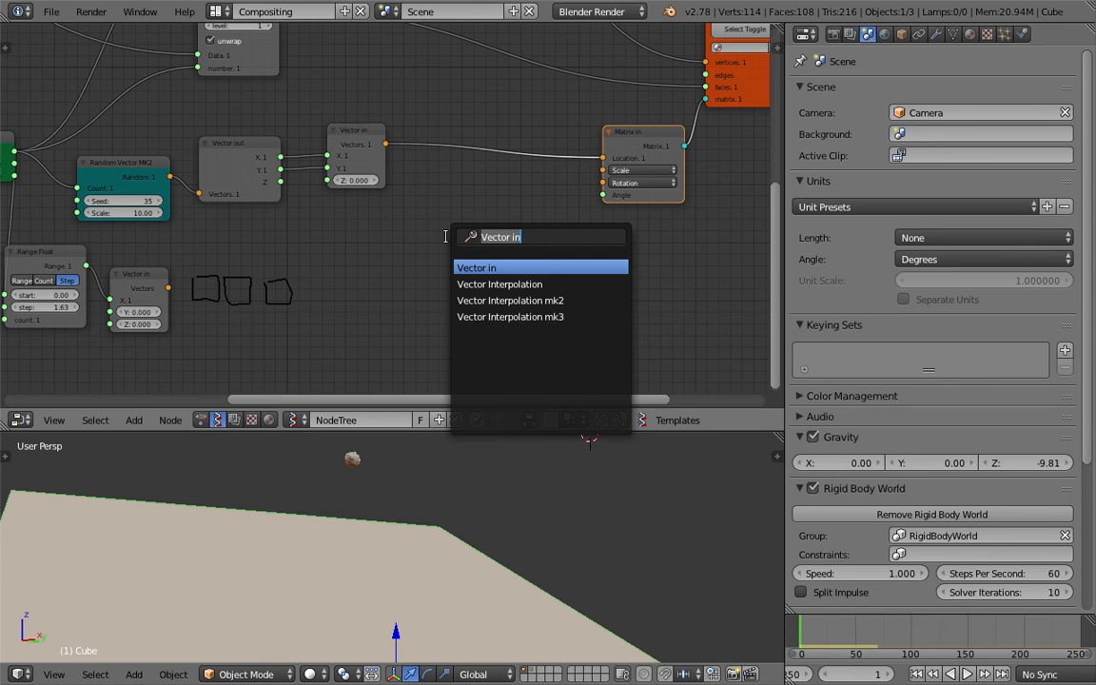
pyautogui.write('vector i')
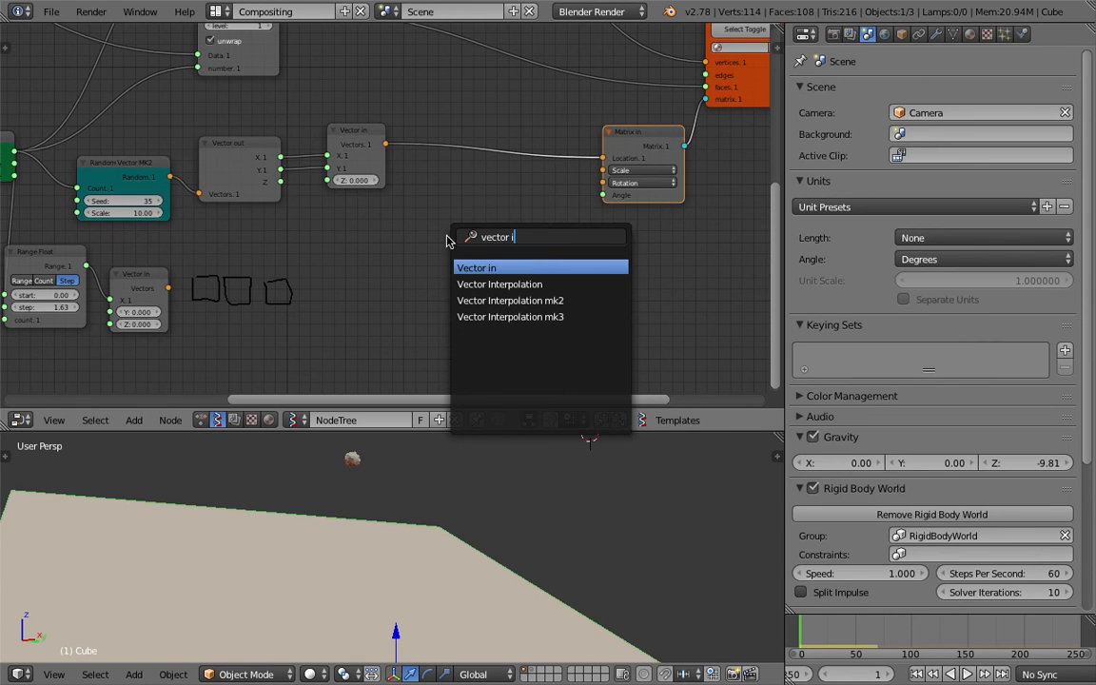
pyautogui.press('Return')
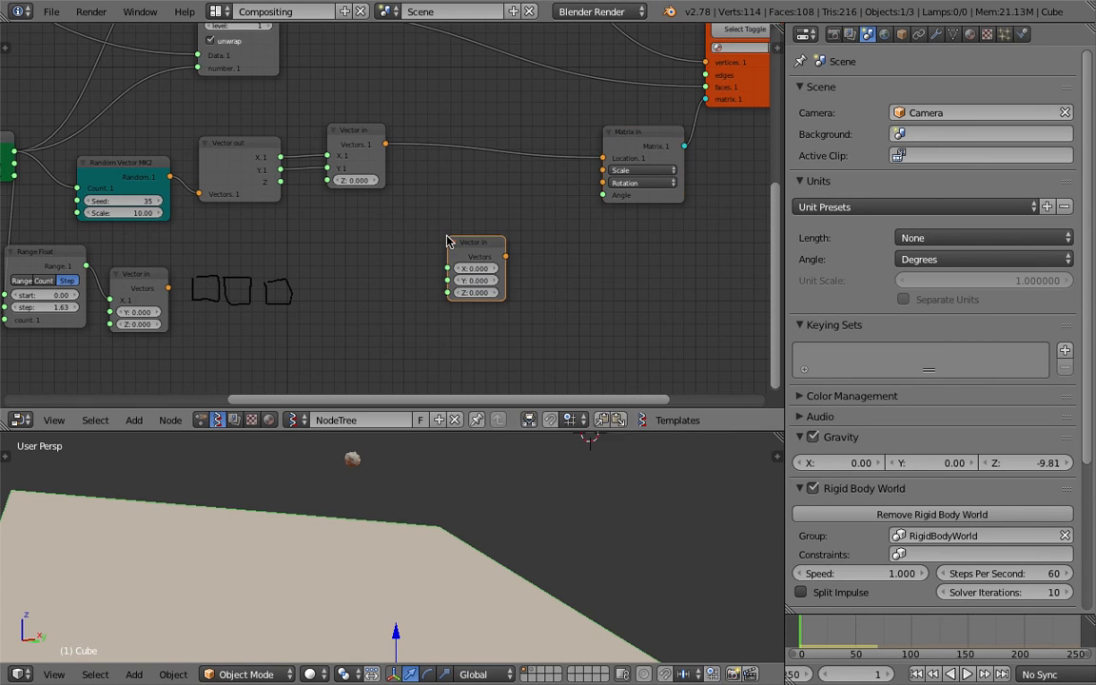
pyautogui.moveTo(506, 257); pyautogui.dragTo(602, 171)
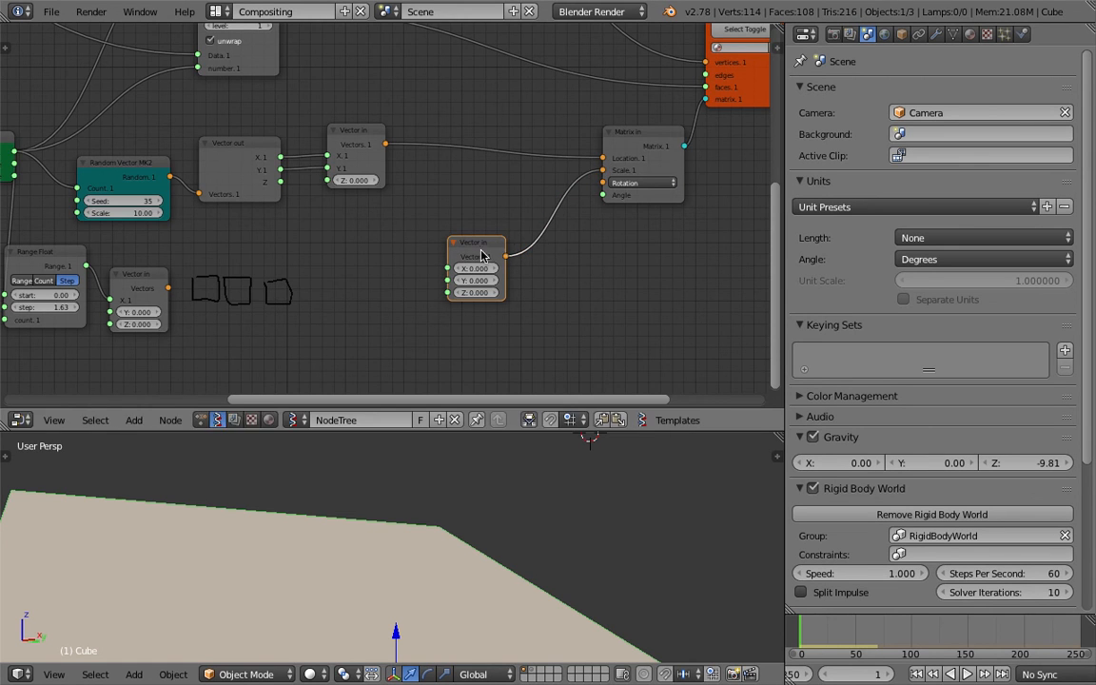
# Step: Place the new Vector in node closer to Matrix in and enlarge the node editor
pyautogui.moveTo(483, 252); pyautogui.dragTo(534, 253)
pyautogui.scroll(-1, 490, 263)
pyautogui.moveTo(415, 268); pyautogui.dragTo(470, 267, button='middle')
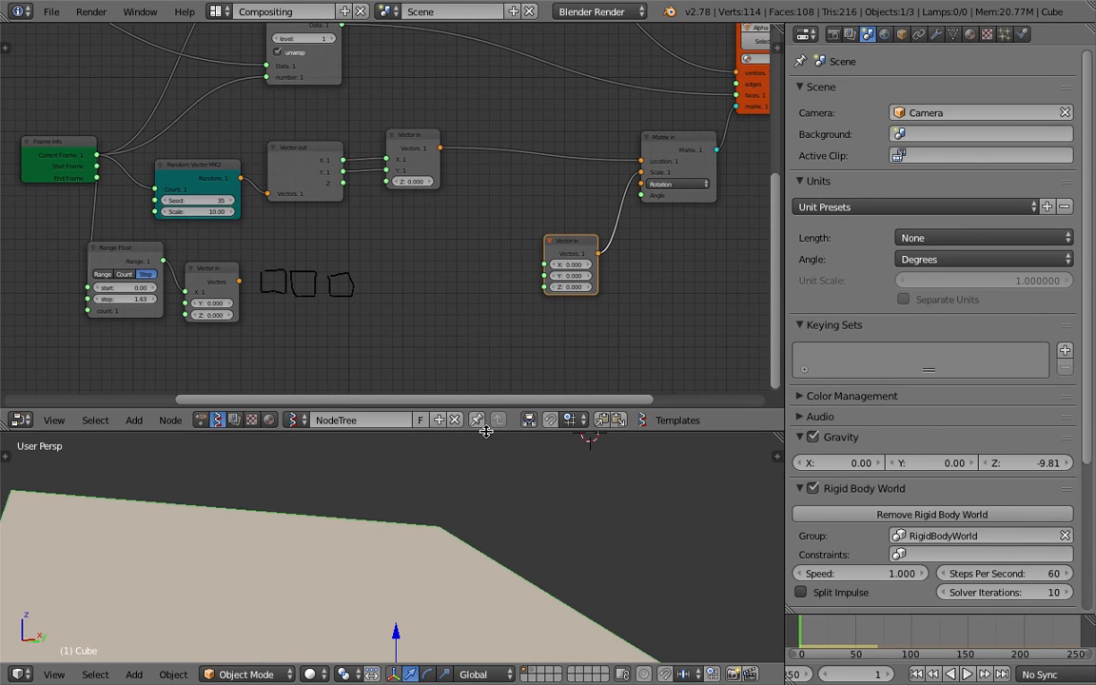
pyautogui.moveTo(486, 432); pyautogui.dragTo(487, 464)
pyautogui.moveTo(578, 300); pyautogui.dragTo(597, 282)
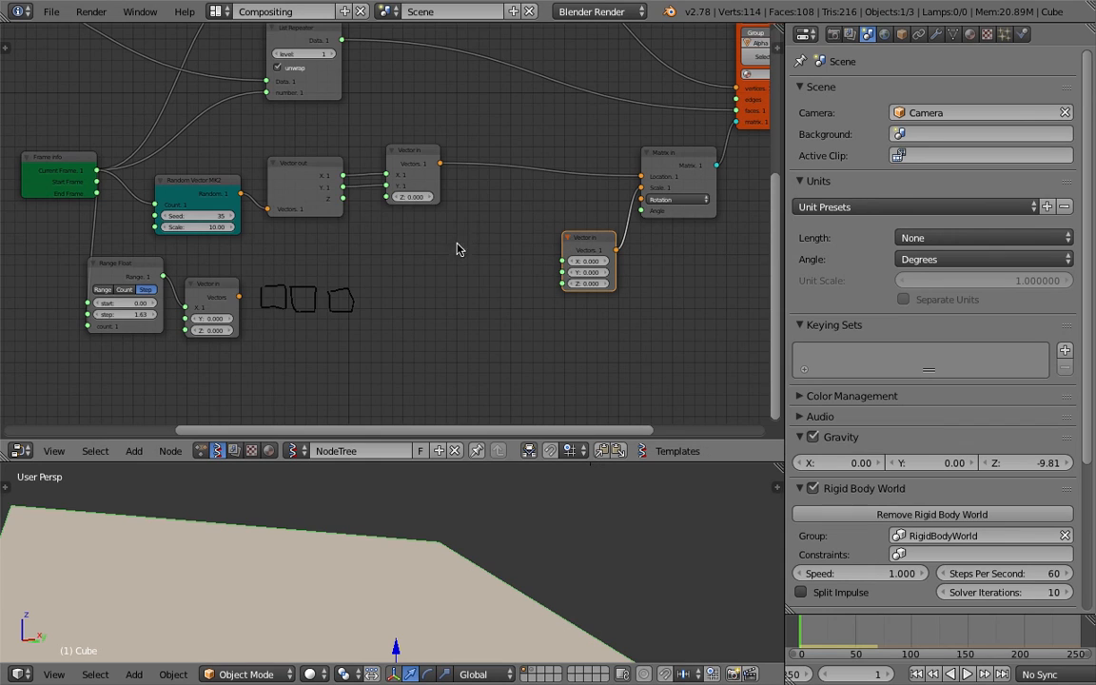
# Step: Add a Random node before the scale Vector in node and link Frame info's Current Frame to its Count
pyautogui.moveTo(400, 259); pyautogui.dragTo(407, 270, button='middle')
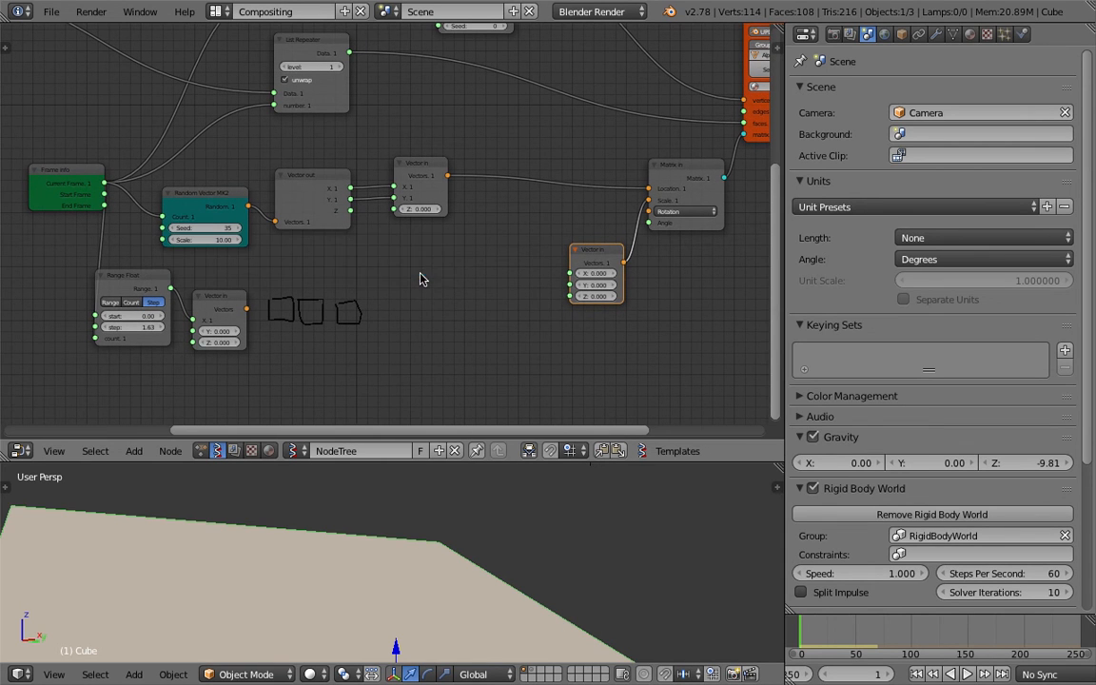
pyautogui.hotkey('ctrl', 'a')
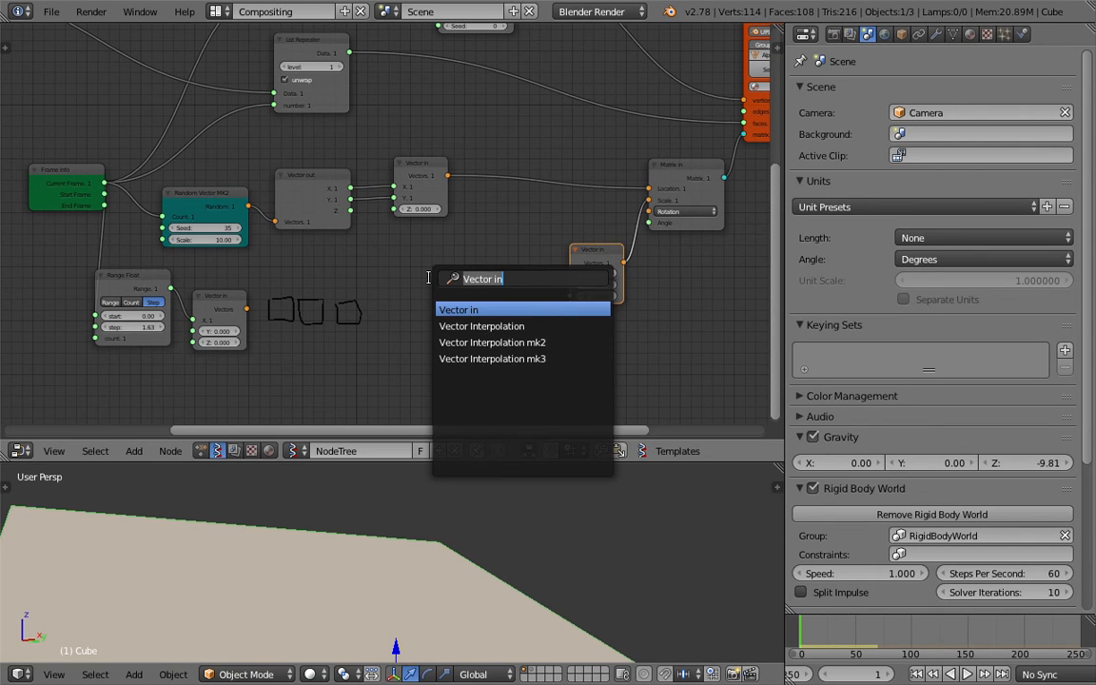
pyautogui.write('random')
pyautogui.press('Down')
pyautogui.press('Down')
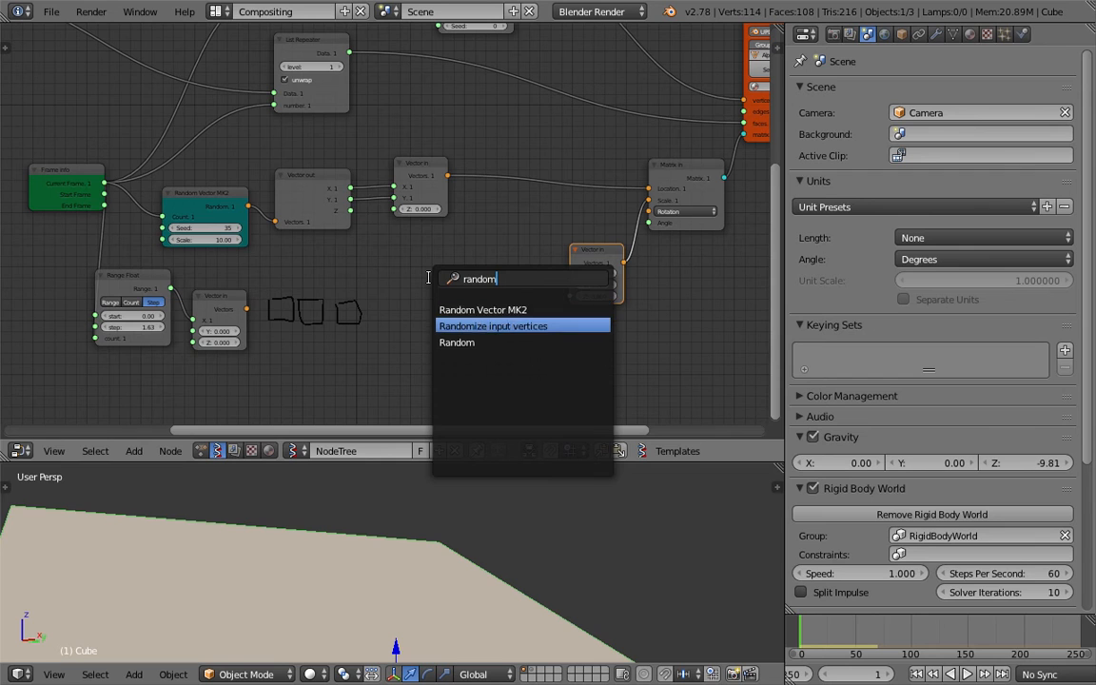
pyautogui.press('Return')
pyautogui.click(401, 270)
pyautogui.moveTo(103, 182); pyautogui.dragTo(440, 289)
# Step: Save the file and spread Random Vector MK2, Vector out and Vector in away from the Random node
pyautogui.hotkey('ctrl', 's')
pyautogui.click(431, 271)
pyautogui.moveTo(223, 201); pyautogui.dragTo(347, 161)
pyautogui.moveTo(420, 166); pyautogui.dragTo(449, 153)
pyautogui.click(451, 286)
pyautogui.moveTo(451, 286); pyautogui.dragTo(440, 270)
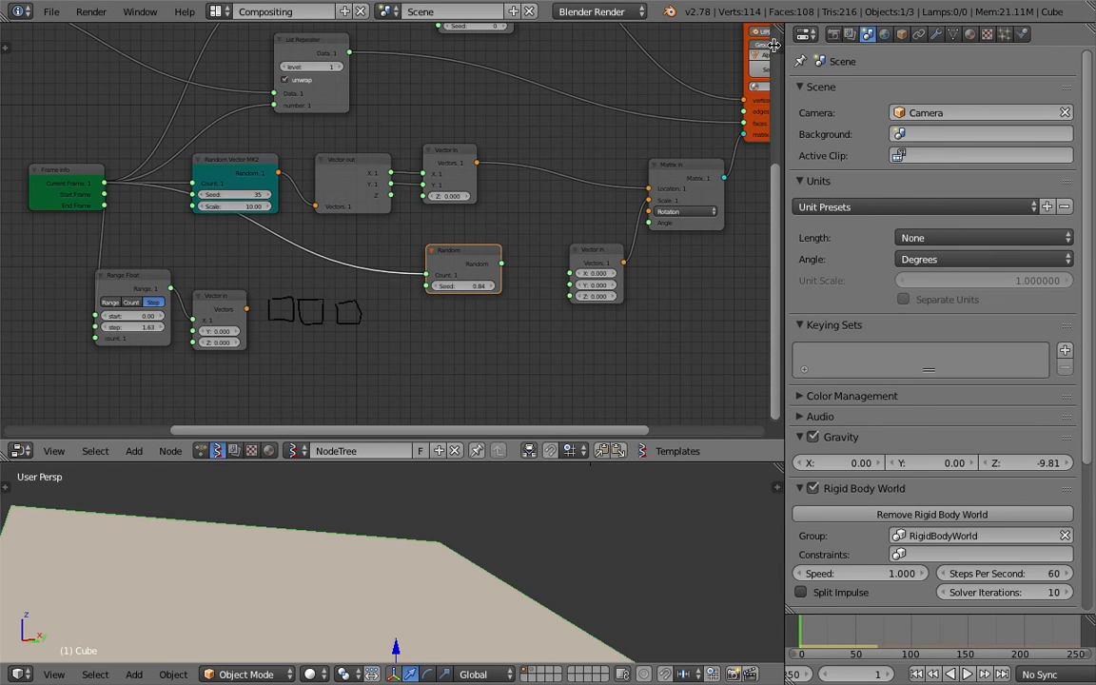
# Step: Remove the grease pencil sketch of boxes from the node editor
pyautogui.click(771, 45)
pyautogui.click(755, 278)
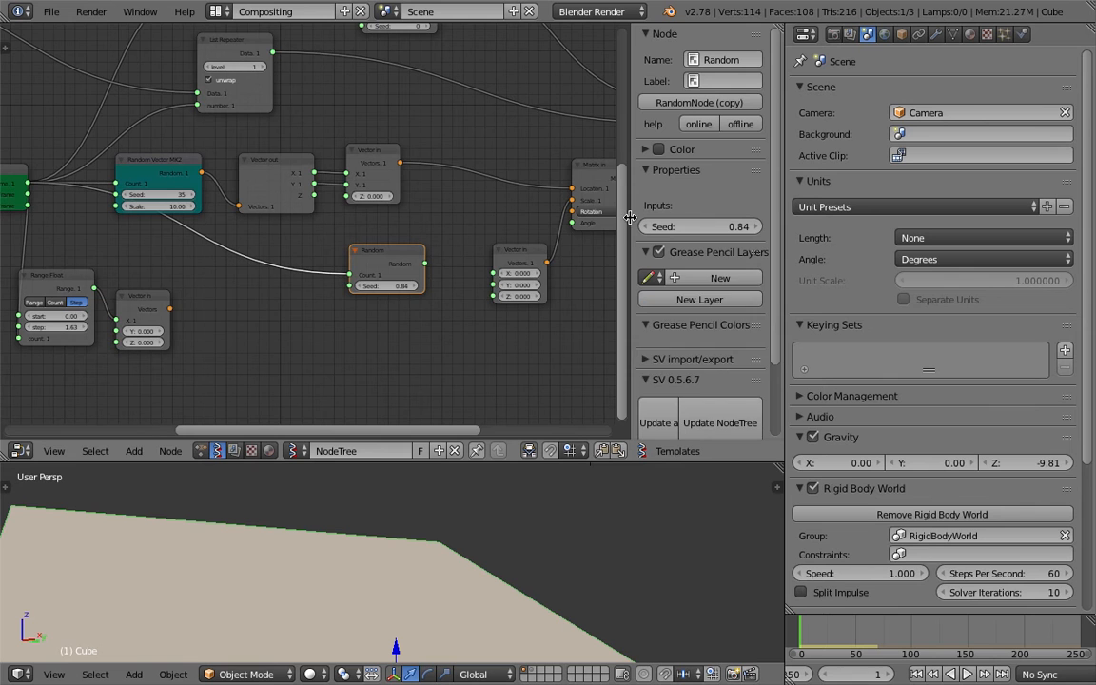
pyautogui.press('n')
# Step: Adjust the Random node's position and save the file
pyautogui.moveTo(495, 268); pyautogui.dragTo(474, 267)
pyautogui.moveTo(469, 230)
pyautogui.mouseDown()
pyautogui.moveTo(463, 268)
pyautogui.moveTo(466, 251)
pyautogui.mouseUp()
pyautogui.hotkey('ctrl', 's')
pyautogui.click(457, 249)
# Step: Move Frame info, Range Float and its Vector in node further from the main chain and set the Random seed to 0.57
pyautogui.scroll(-2, 451, 247)
pyautogui.moveTo(197, 207); pyautogui.dragTo(271, 260, button='middle')
pyautogui.moveTo(183, 212); pyautogui.dragTo(133, 237)
pyautogui.moveTo(534, 331); pyautogui.dragTo(527, 312)
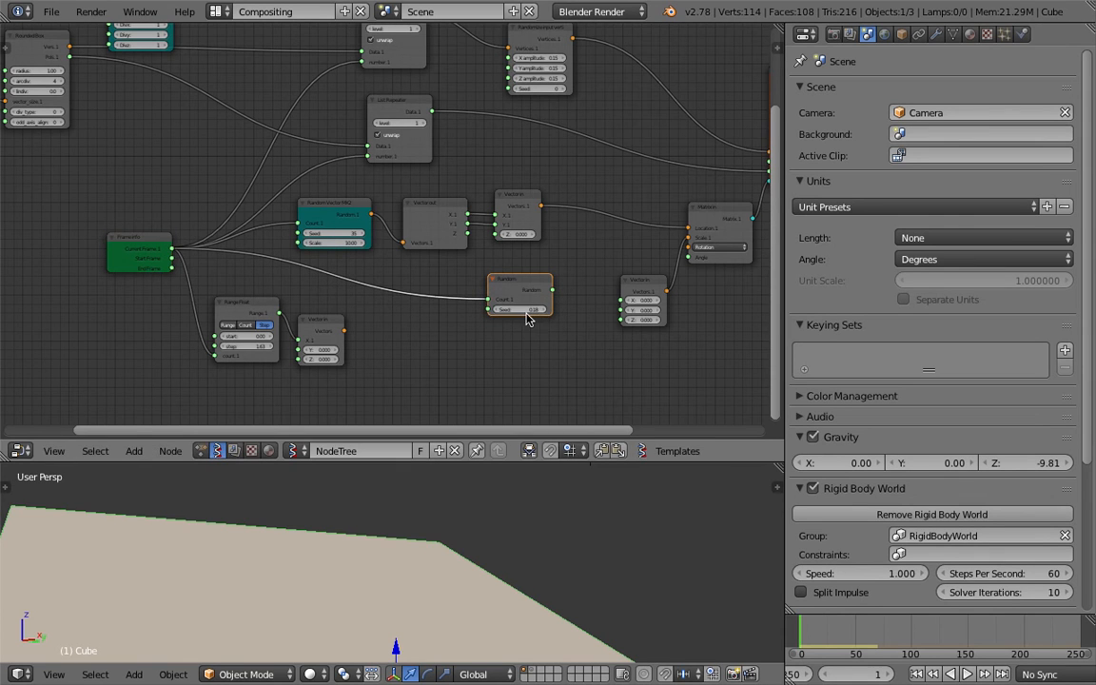
pyautogui.moveTo(242, 314); pyautogui.dragTo(138, 341)
pyautogui.moveTo(314, 323); pyautogui.dragTo(231, 365)
# Step: Add a Range Int node below Random Vector MK2 and switch it to Count mode
pyautogui.moveTo(288, 315); pyautogui.dragTo(386, 288, button='middle')
pyautogui.press('space')
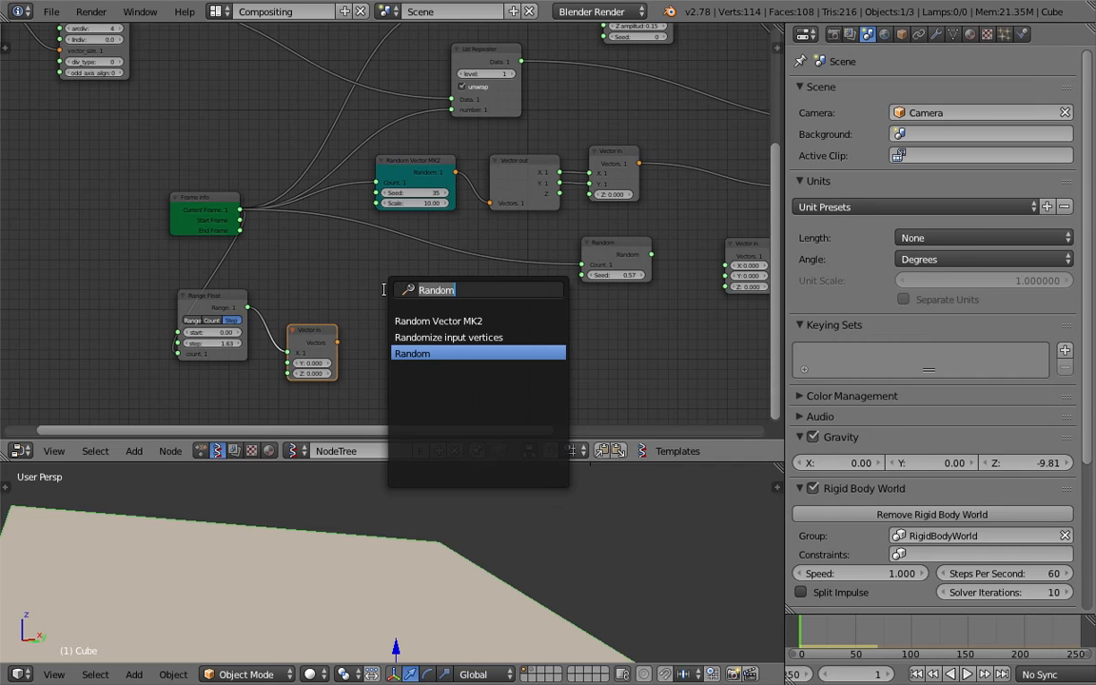
pyautogui.write('range')
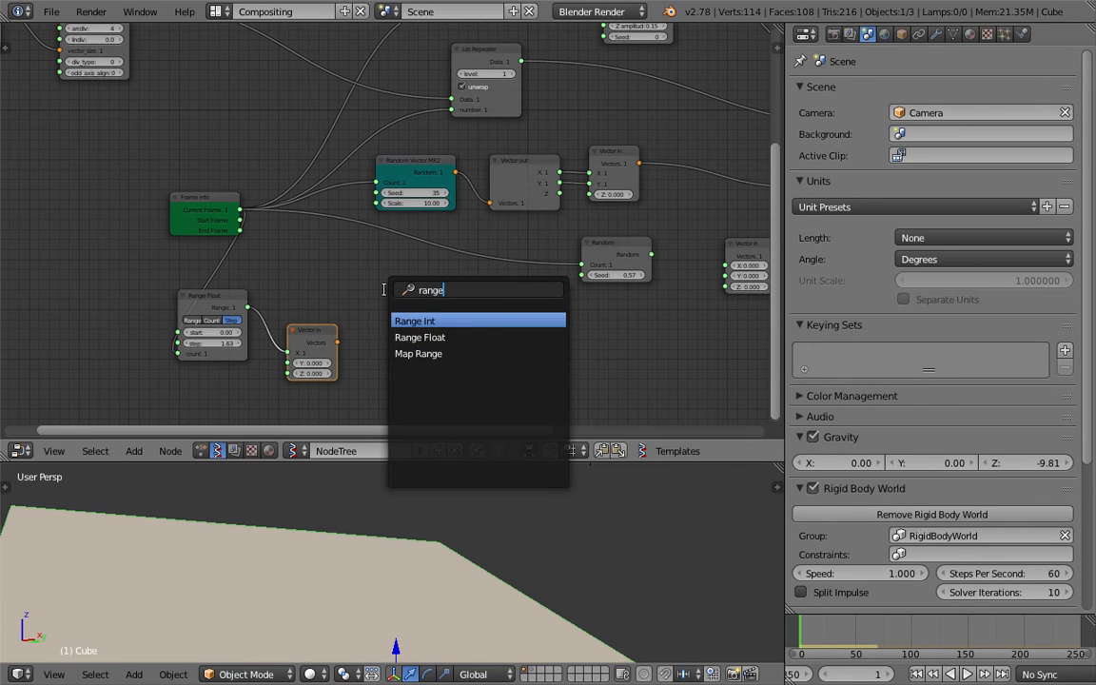
pyautogui.press('Return')
pyautogui.click(421, 294)
pyautogui.scroll(1, 422, 295)
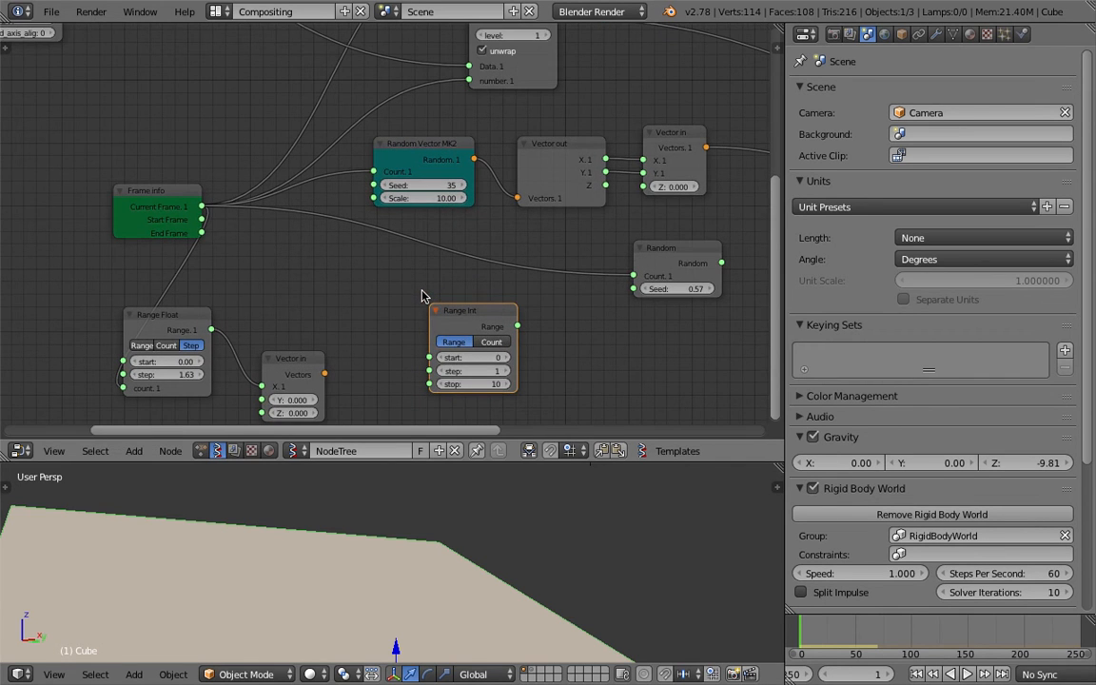
pyautogui.click(492, 341)
# Step: Link Frame info's Current Frame to Range Int's count and Range Int's Range output to the Random node's Seed
pyautogui.moveTo(194, 183); pyautogui.dragTo(423, 361)
pyautogui.moveTo(496, 292); pyautogui.dragTo(529, 292)
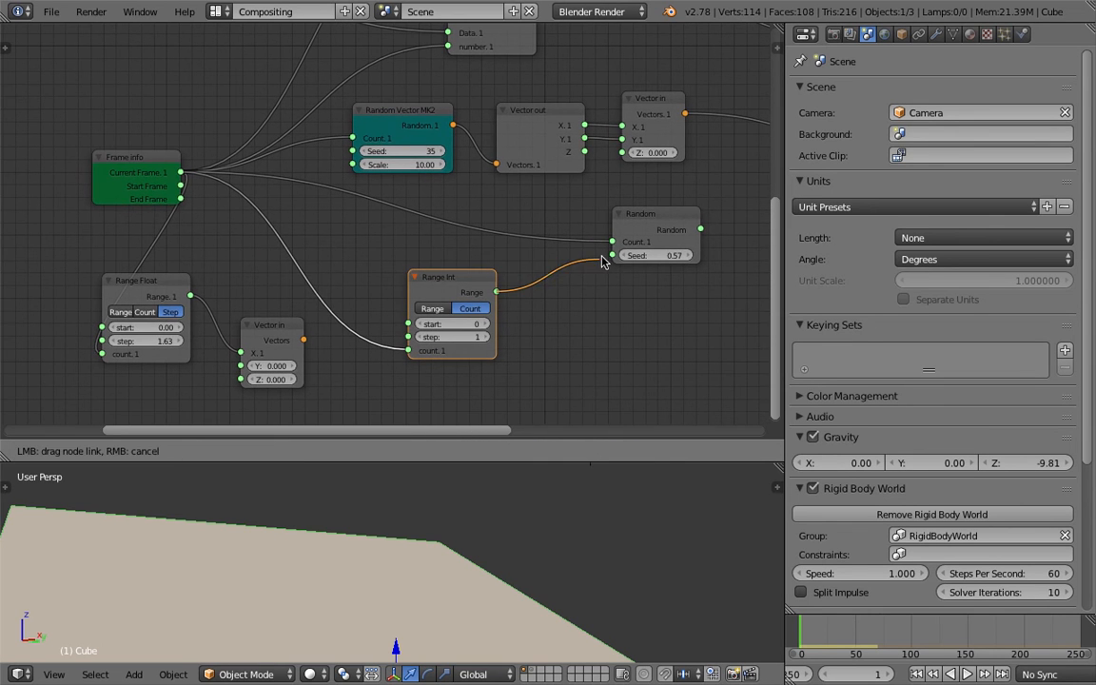
pyautogui.moveTo(602, 262); pyautogui.dragTo(612, 255)
# Step: Rearrange the Random, scale Vector in, Matrix in and viewer nodes with more space between them, and save the file
pyautogui.moveTo(641, 296); pyautogui.dragTo(454, 311, button='middle')
pyautogui.moveTo(494, 241); pyautogui.dragTo(409, 242)
pyautogui.moveTo(629, 221); pyautogui.dragTo(659, 212)
pyautogui.moveTo(594, 215); pyautogui.dragTo(441, 250, button='middle')
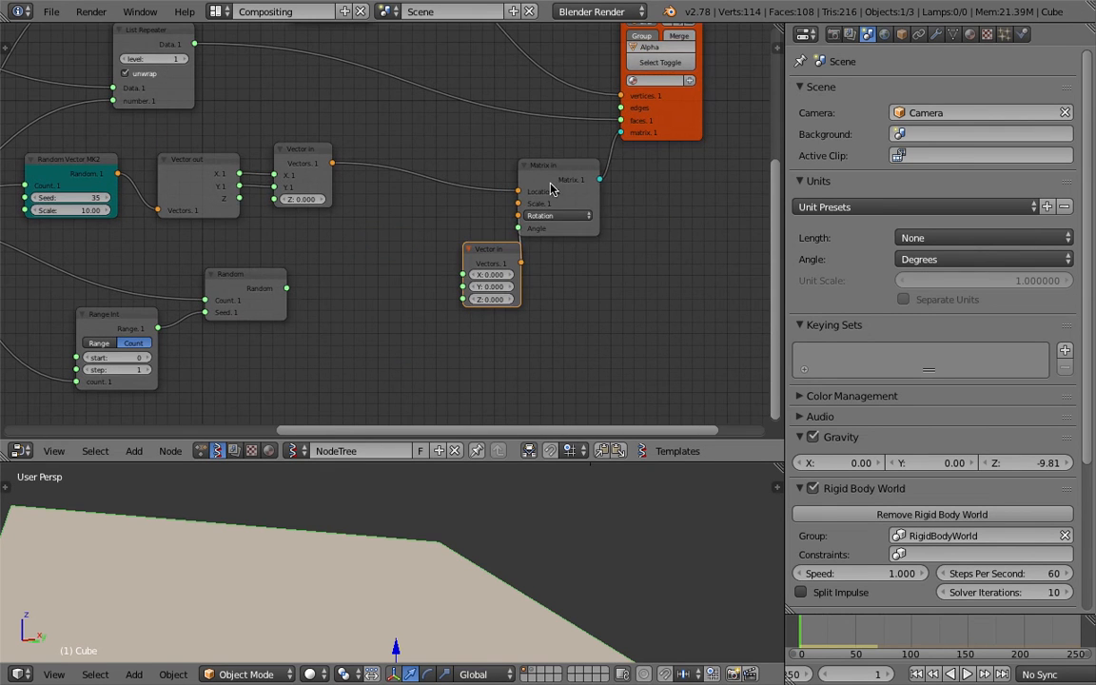
pyautogui.moveTo(551, 182); pyautogui.dragTo(581, 182)
pyautogui.moveTo(673, 133); pyautogui.dragTo(747, 134)
pyautogui.hotkey('ctrl', 's')
pyautogui.click(502, 208)
pyautogui.scroll(1, 271, 299)
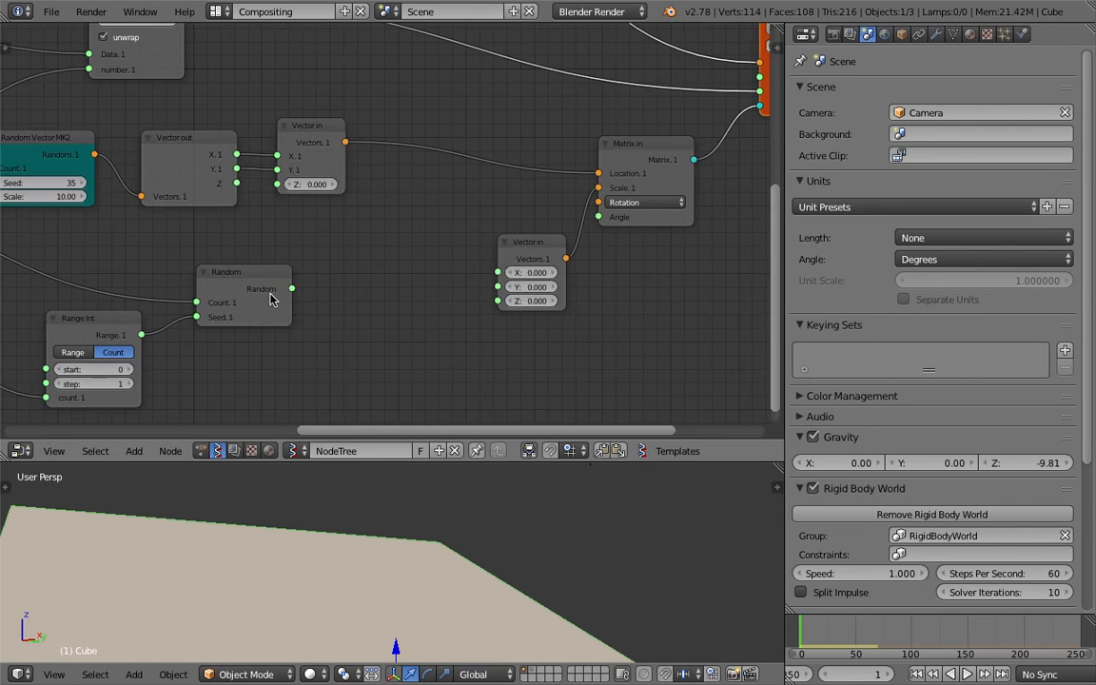
# Step: Add a Map Range node beside the Random node, link Random's output to its Value input, and save the file
pyautogui.hotkey('shift', 'a')
pyautogui.click(350, 283)
pyautogui.write('map')
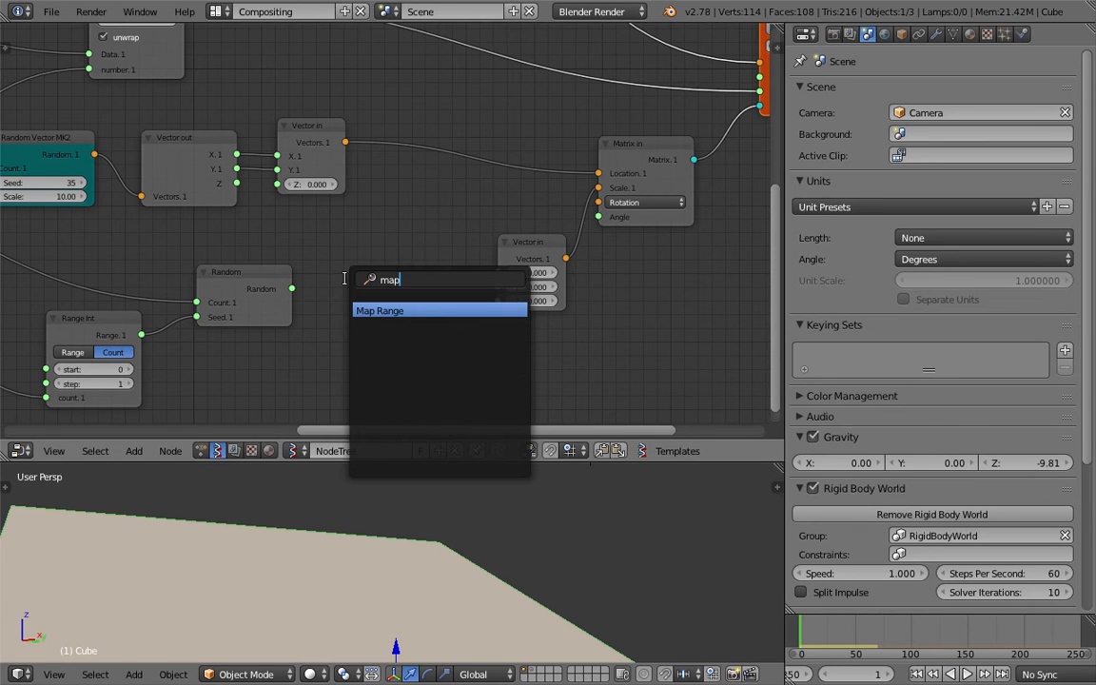
pyautogui.press('Return')
pyautogui.click(347, 284)
pyautogui.hotkey('ctrl', 's')
pyautogui.click(348, 277)
pyautogui.moveTo(291, 288); pyautogui.dragTo(346, 336)
pyautogui.moveTo(390, 292); pyautogui.dragTo(405, 224, button='middle')
pyautogui.scroll(1, 395, 200)
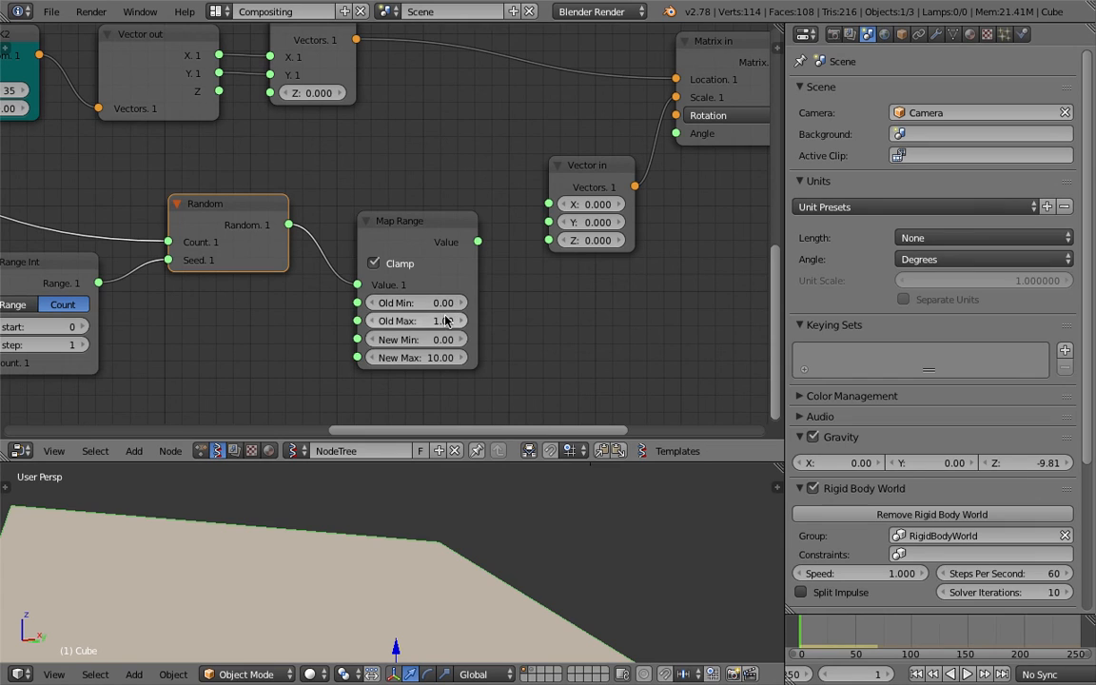
# Step: Set Map Range to New Min 0.60 and New Max 1.60, and link its Value output to the scale Vector in's X, Y and Z
pyautogui.click(416, 339)
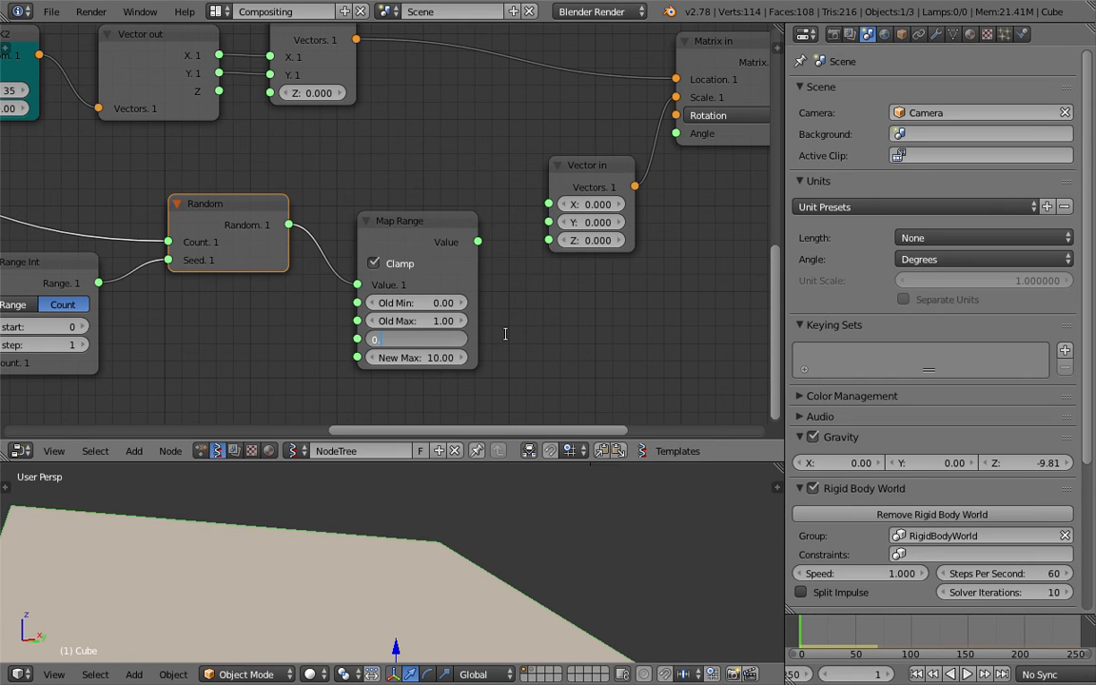
pyautogui.write('0.6')
pyautogui.press('Tab')
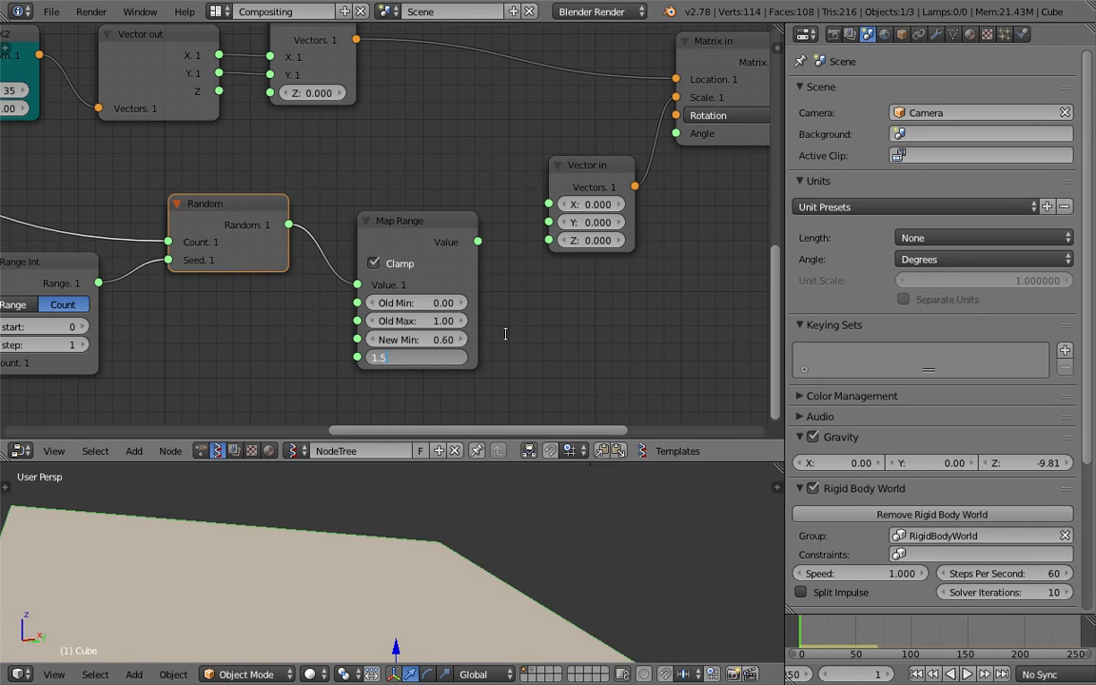
pyautogui.press('Return')
pyautogui.moveTo(548, 204); pyautogui.dragTo(548, 240)
pyautogui.moveTo(529, 391); pyautogui.dragTo(547, 393, button='middle')
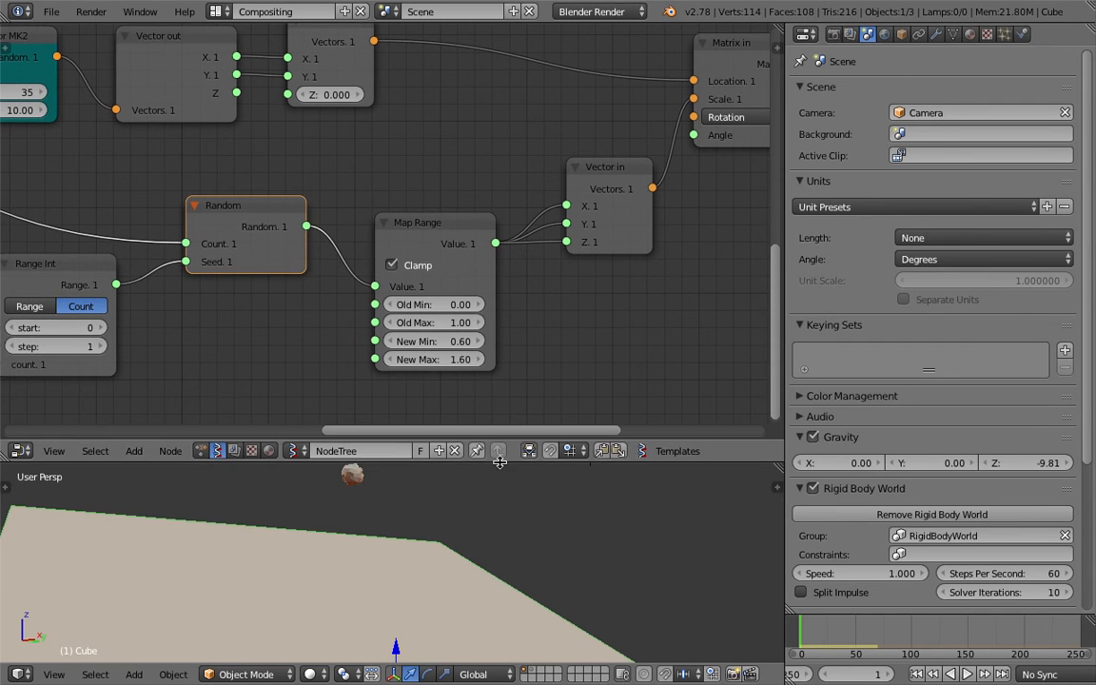
# Step: Enlarge the 3D view and delete the surplus cube object from the scene
pyautogui.moveTo(499, 462); pyautogui.dragTo(495, 285)
pyautogui.moveTo(492, 373); pyautogui.dragTo(453, 470, button='middle')
pyautogui.rightClick(399, 391)
pyautogui.moveTo(399, 391); pyautogui.dragTo(431, 411, button='middle')
pyautogui.press('Delete')
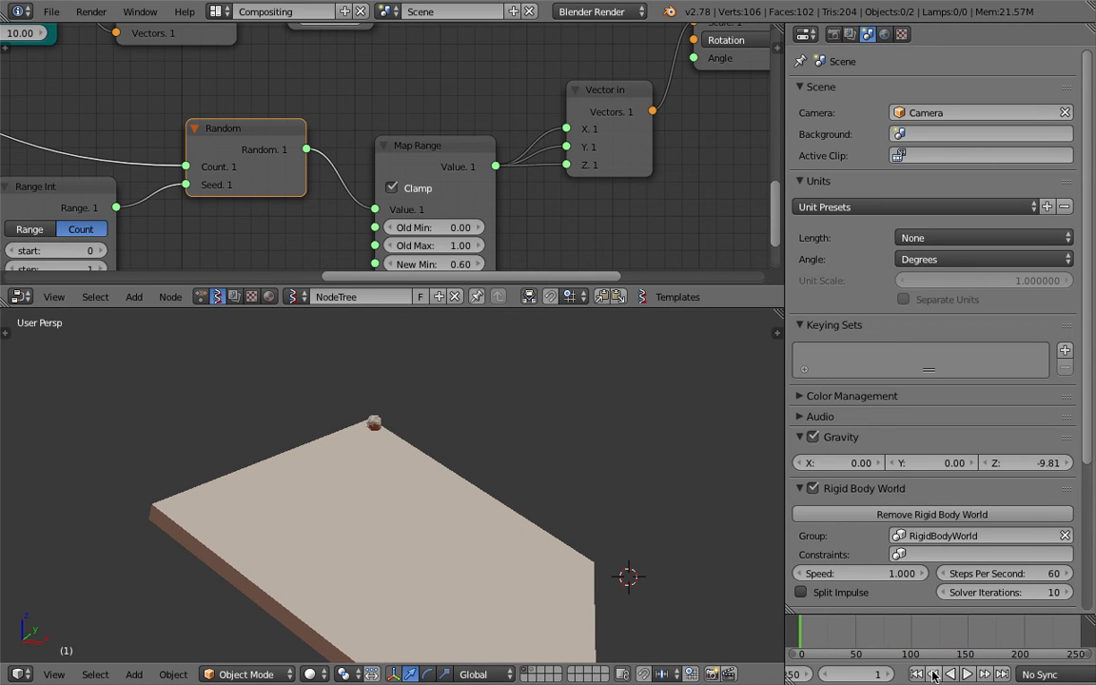
# Step: Play the simulation up to about frame 88 and examine from several angles how the differently scaled boxes fall onto the slab
pyautogui.click(965, 675)
pyautogui.moveTo(570, 544); pyautogui.dragTo(433, 424, button='middle')
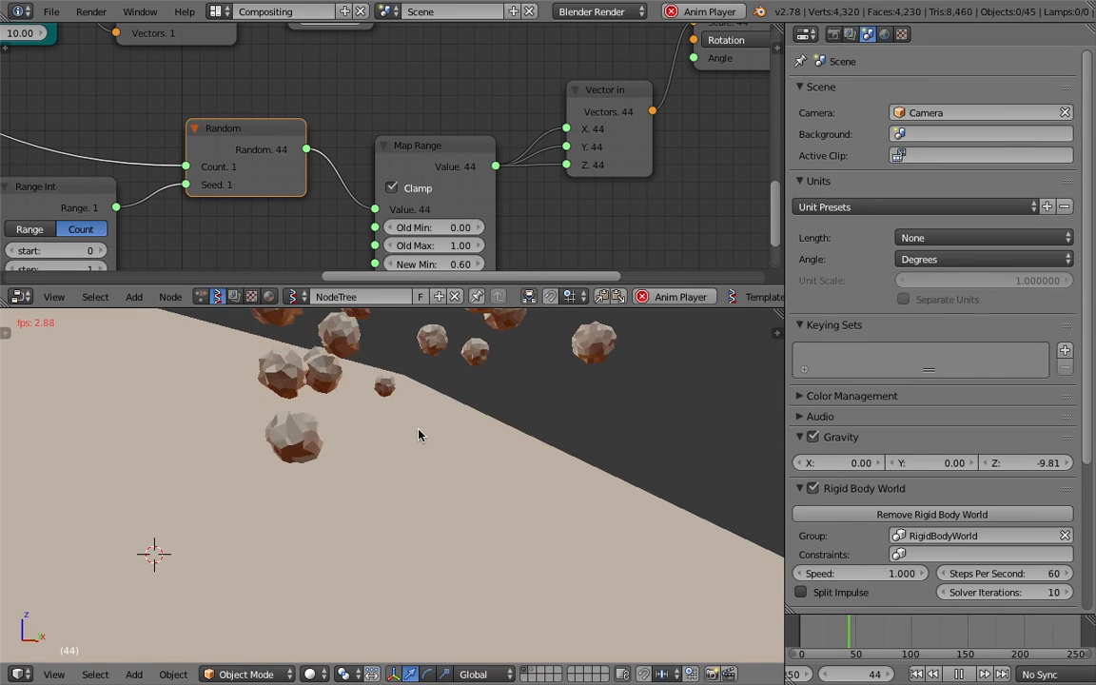
pyautogui.moveTo(446, 443); pyautogui.dragTo(569, 476, button='middle')
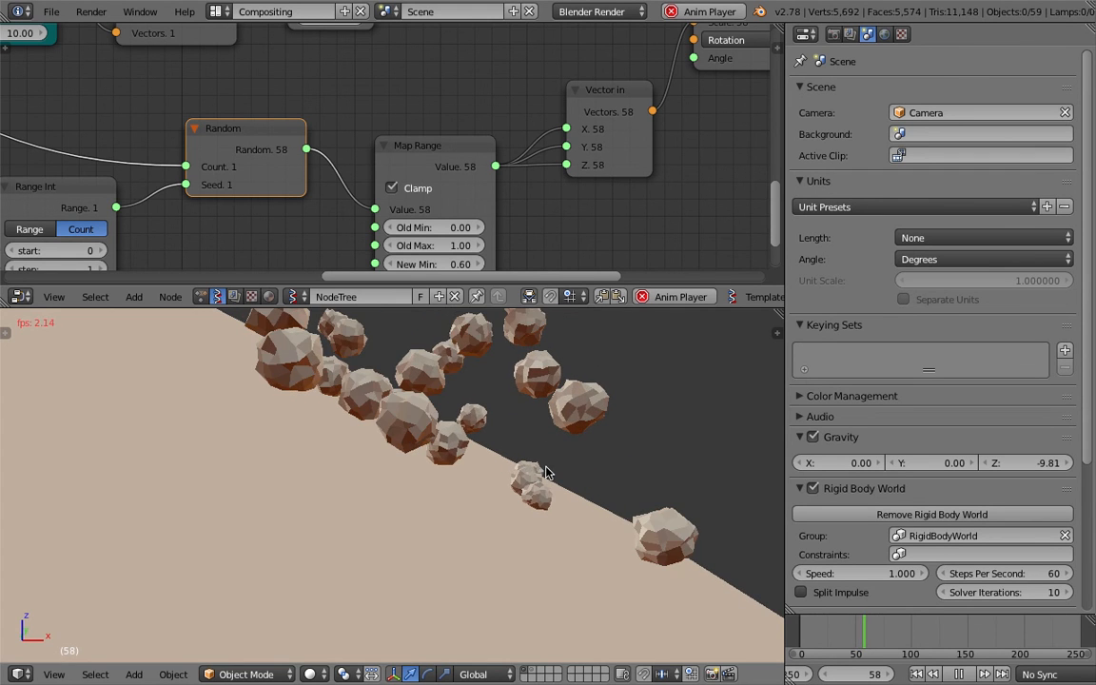
pyautogui.moveTo(552, 476); pyautogui.dragTo(522, 499, button='middle')
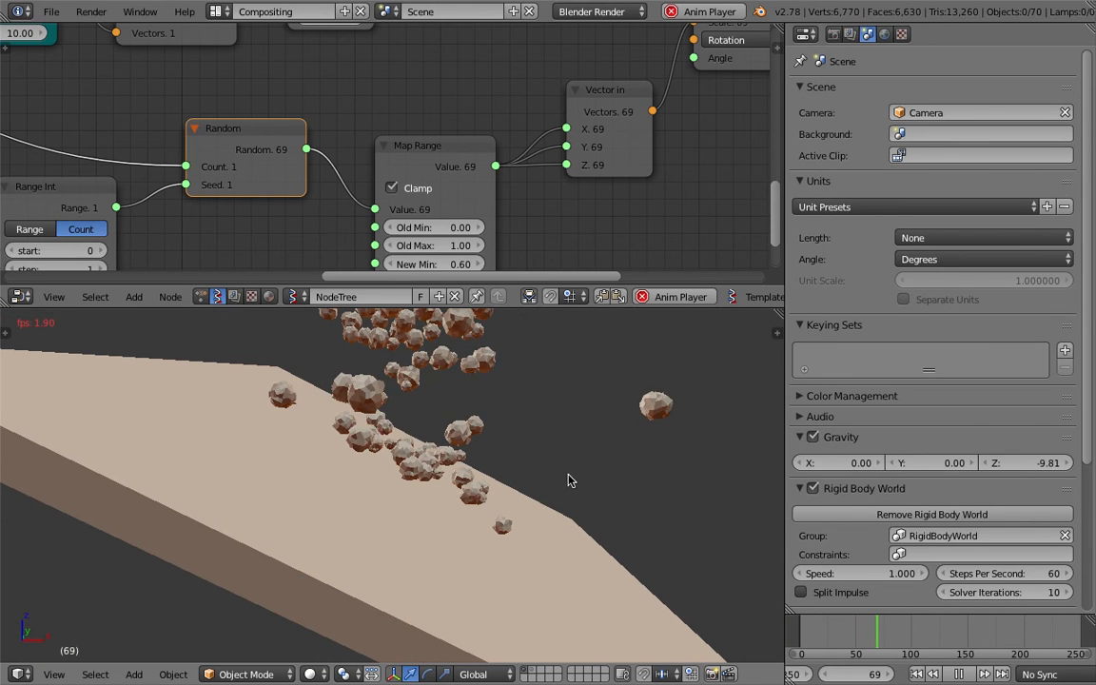
pyautogui.moveTo(465, 486); pyautogui.dragTo(705, 441, button='middle')
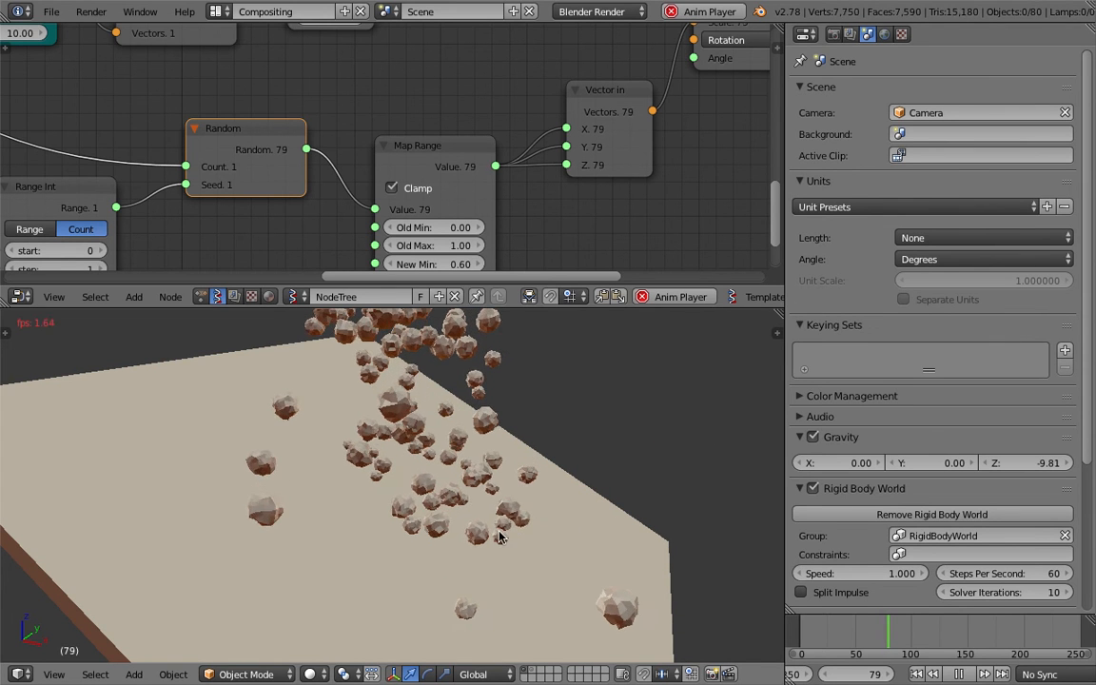
pyautogui.moveTo(397, 533); pyautogui.dragTo(665, 575, button='middle')
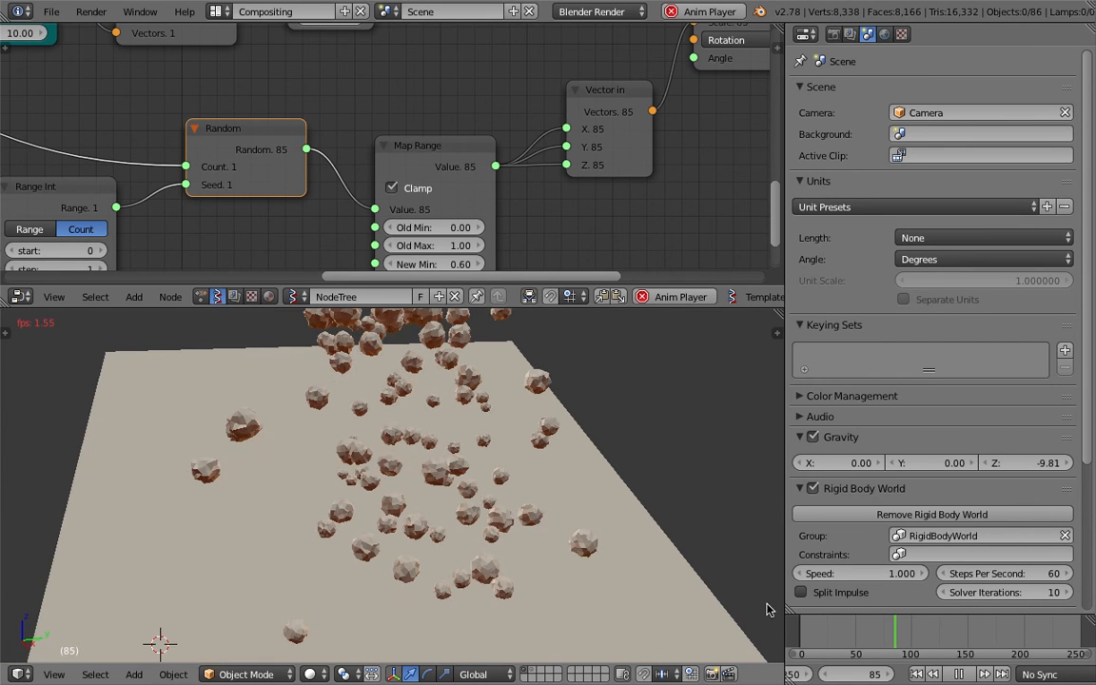
pyautogui.click(962, 675)
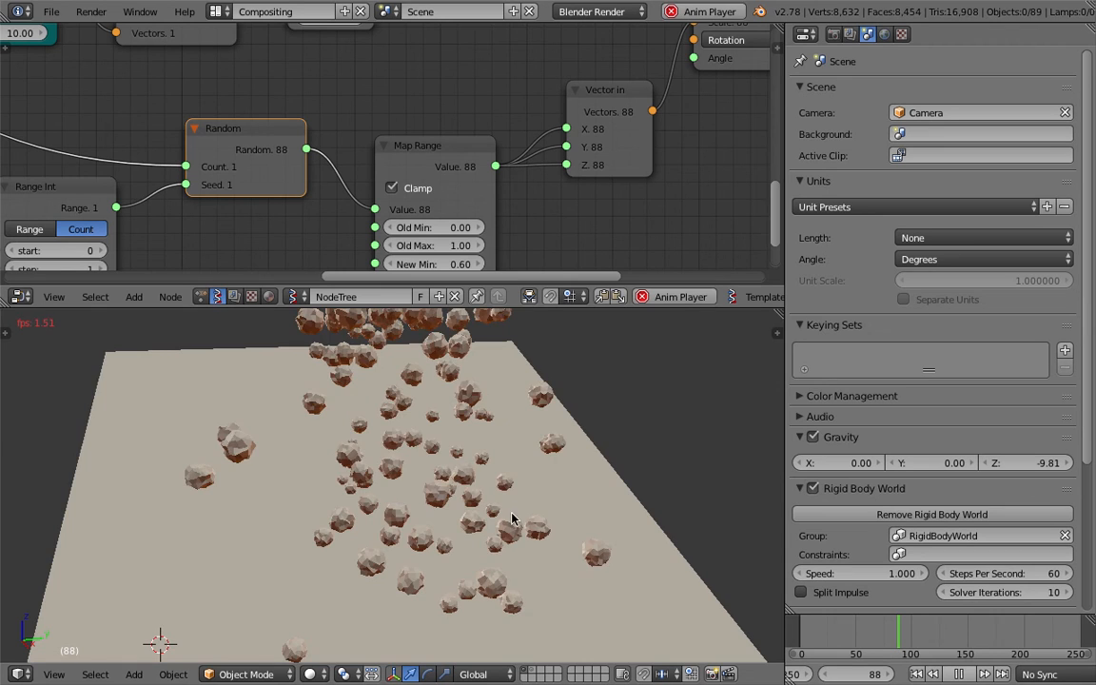
pyautogui.scroll(-7, 472, 502)
pyautogui.moveTo(472, 502); pyautogui.dragTo(529, 497, button='middle')
pyautogui.scroll(4, 476, 461)
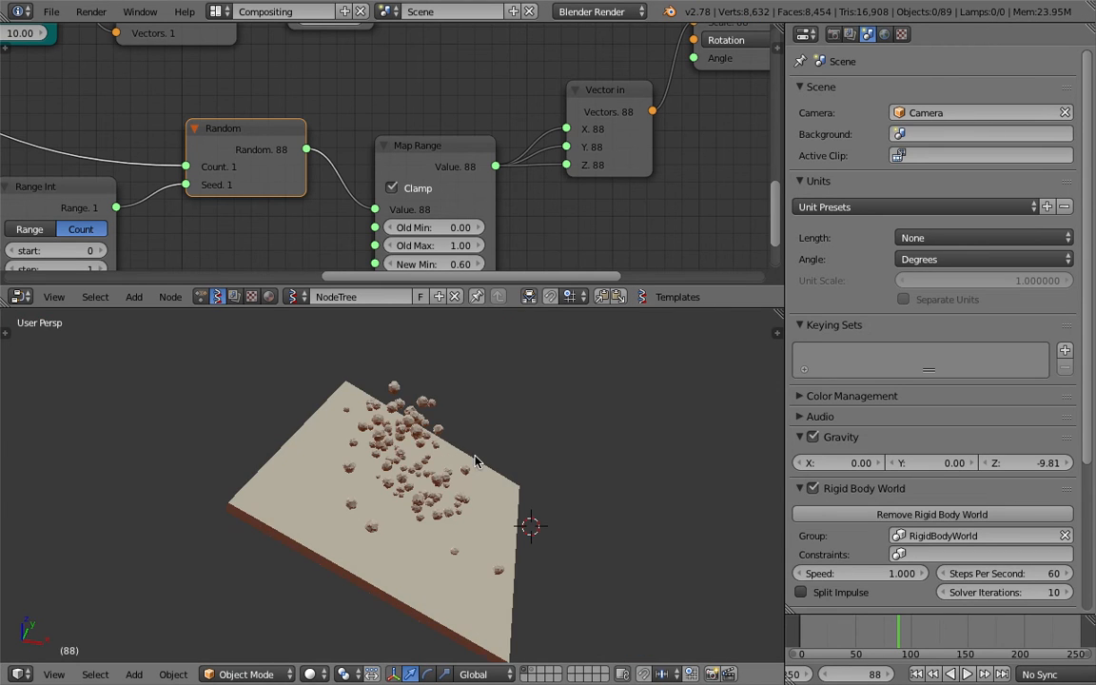
pyautogui.rightClick(427, 451)
pyautogui.scroll(5, 433, 448)
pyautogui.moveTo(440, 446); pyautogui.dragTo(501, 421, button='middle')
# Step: Return the animation to frame 1 and save the file
pyautogui.click(919, 675)
pyautogui.hotkey('ctrl', 's')
pyautogui.click(502, 420)
# Step: Enlarge the node editor again and save the file as the new version sv_RBD_experiment_006.blend
pyautogui.scroll(-4, 476, 414)
pyautogui.scroll(-3, 368, 161)
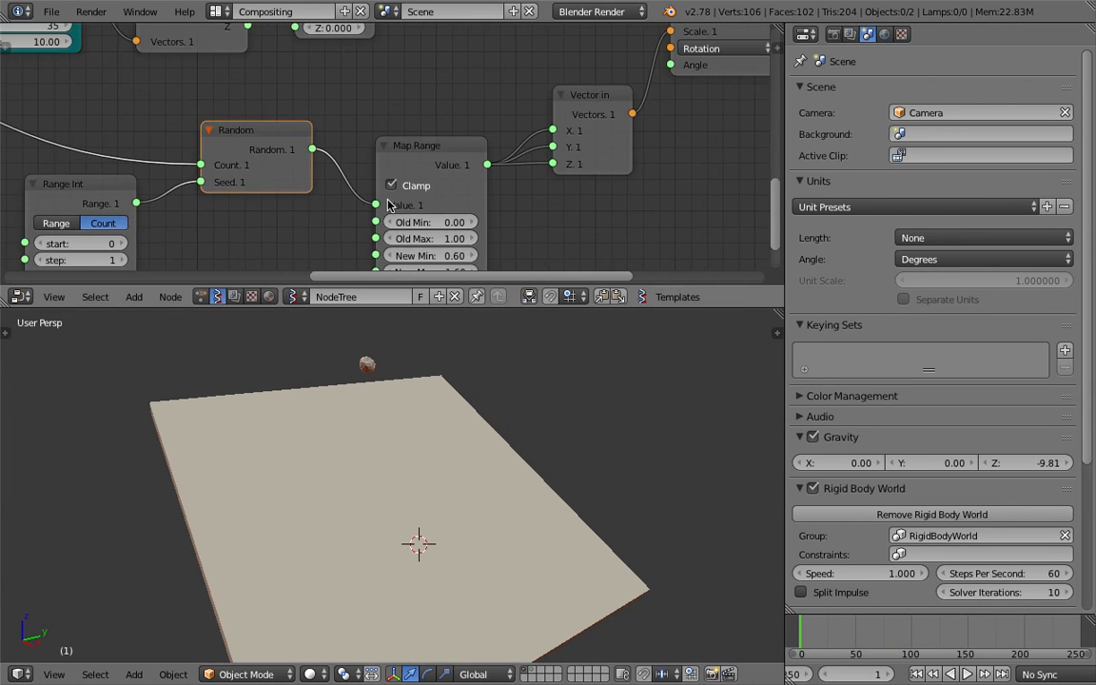
pyautogui.moveTo(357, 266); pyautogui.dragTo(567, 270, button='middle')
pyautogui.moveTo(511, 308); pyautogui.dragTo(511, 476)
pyautogui.moveTo(320, 260); pyautogui.dragTo(416, 215, button='middle')
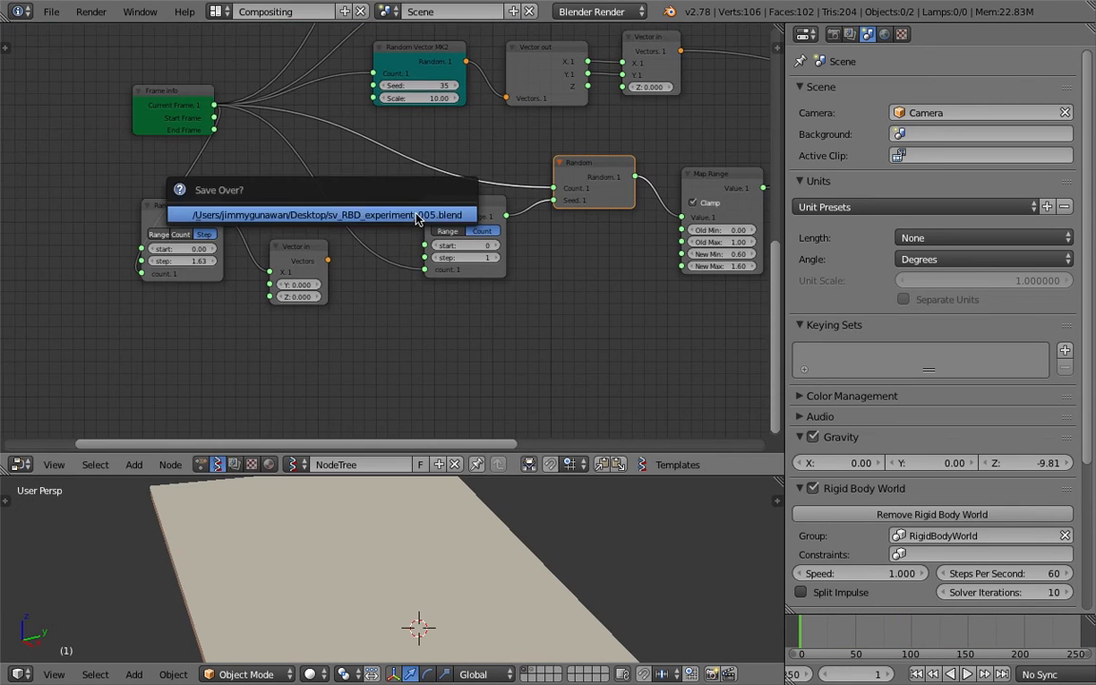
pyautogui.click(51, 11)
pyautogui.click(76, 150)
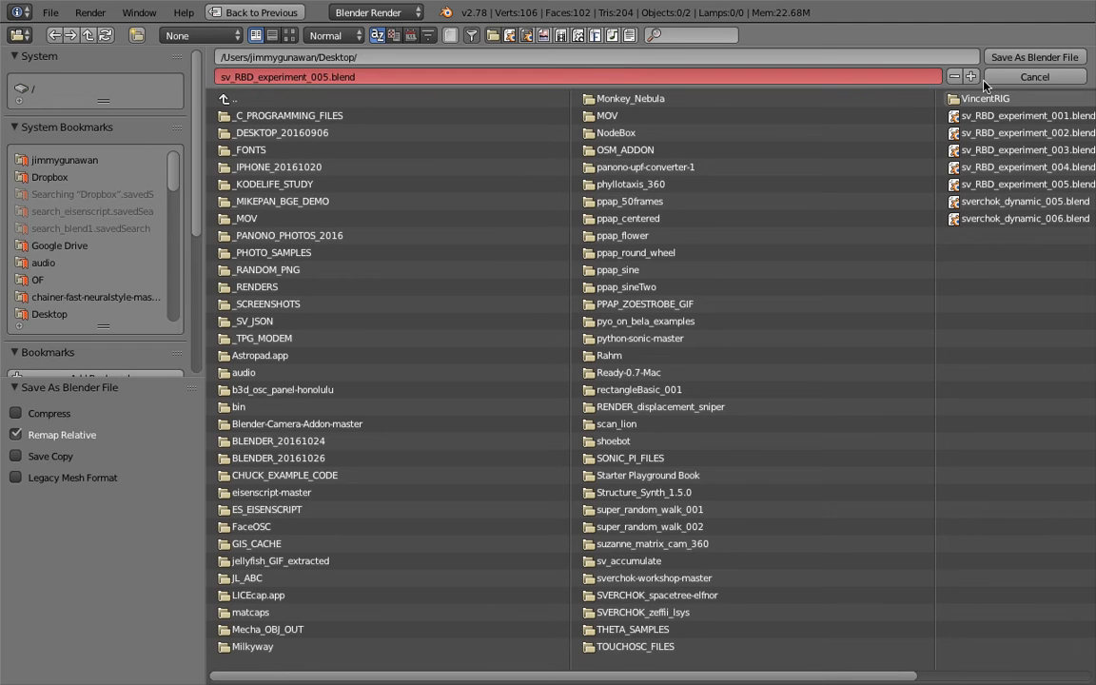
pyautogui.click(971, 77)
pyautogui.press('Return')
# Step: Widen the node editor by narrowing the properties area, and move Frame info further away from the other nodes
pyautogui.moveTo(512, 213); pyautogui.dragTo(521, 258, button='middle')
pyautogui.moveTo(173, 143); pyautogui.dragTo(65, 154)
pyautogui.moveTo(81, 148); pyautogui.dragTo(428, 201, button='middle')
pyautogui.scroll(2, 437, 196)
pyautogui.moveTo(436, 196); pyautogui.dragTo(352, 209)
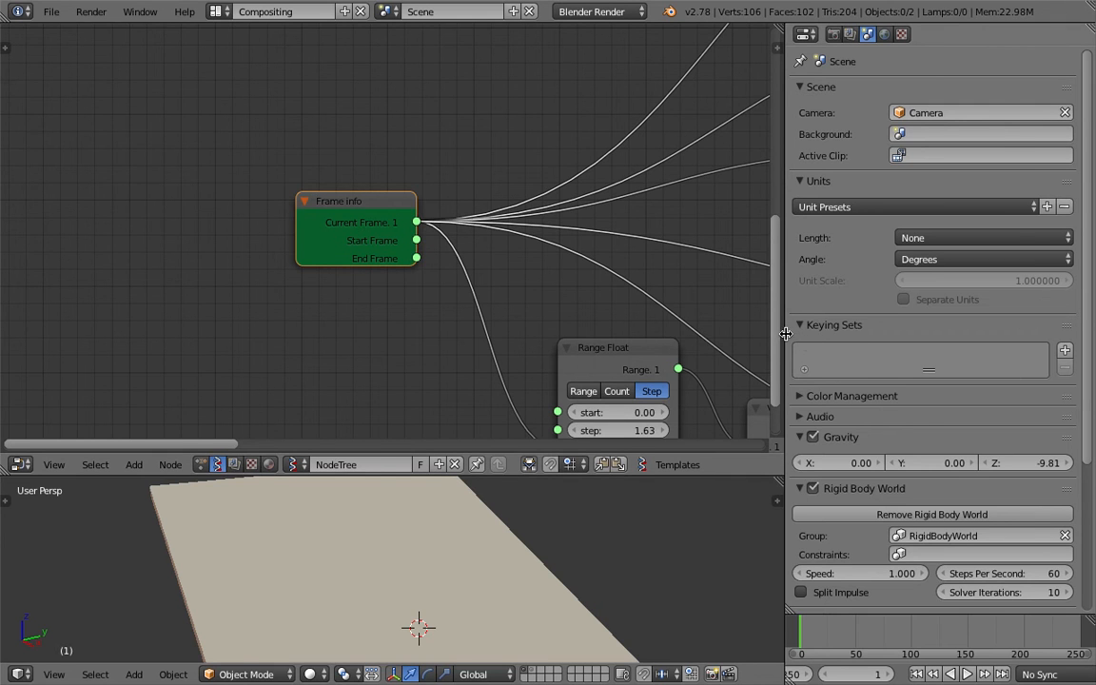
pyautogui.moveTo(786, 318); pyautogui.dragTo(973, 316)
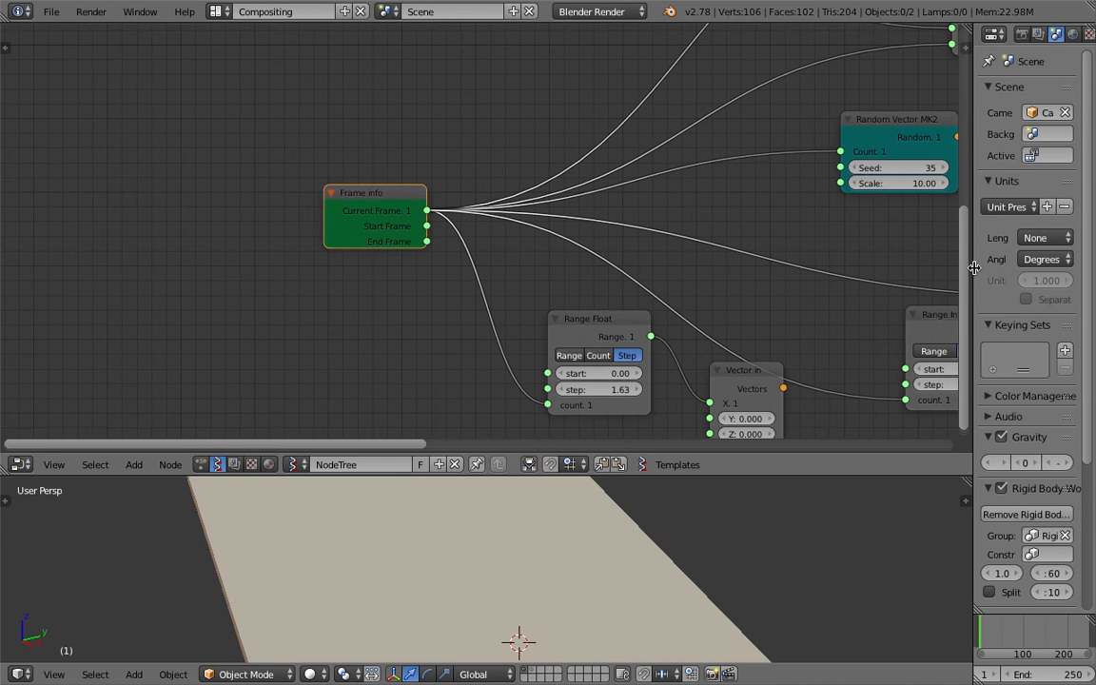
pyautogui.moveTo(974, 268); pyautogui.dragTo(950, 267)
pyautogui.moveTo(478, 231); pyautogui.dragTo(445, 238, button='middle')
pyautogui.moveTo(365, 219); pyautogui.dragTo(279, 221)
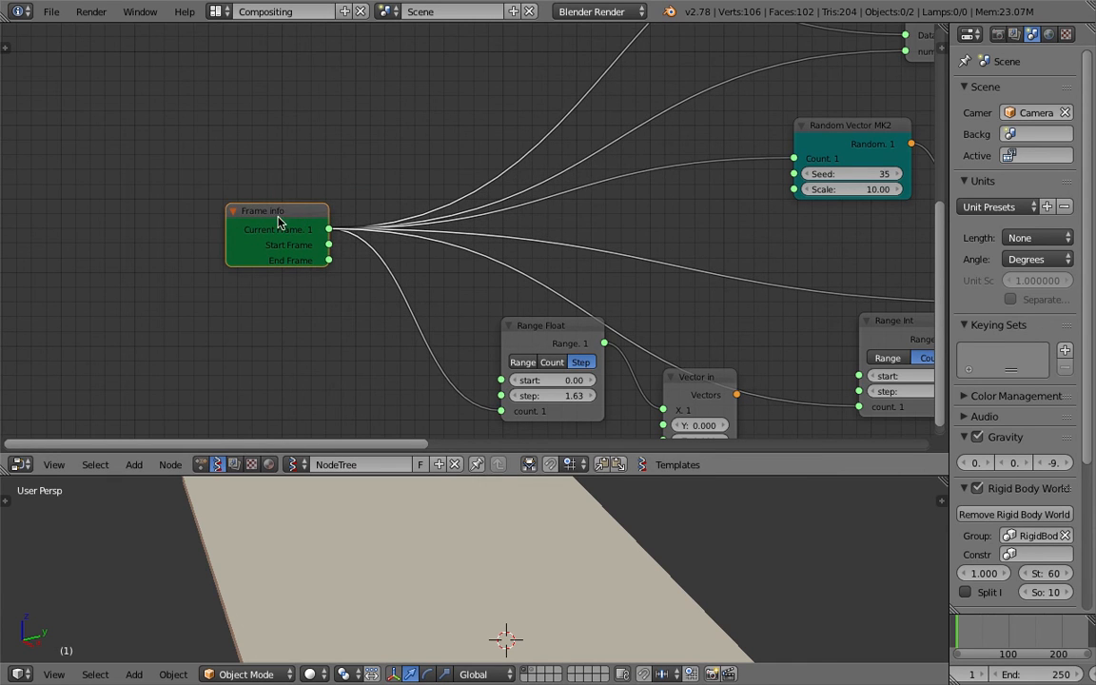
# Step: Delete the unused Range Float node, its Vector in node and the unconnected Box node
pyautogui.moveTo(437, 513); pyautogui.dragTo(642, 560, button='middle')
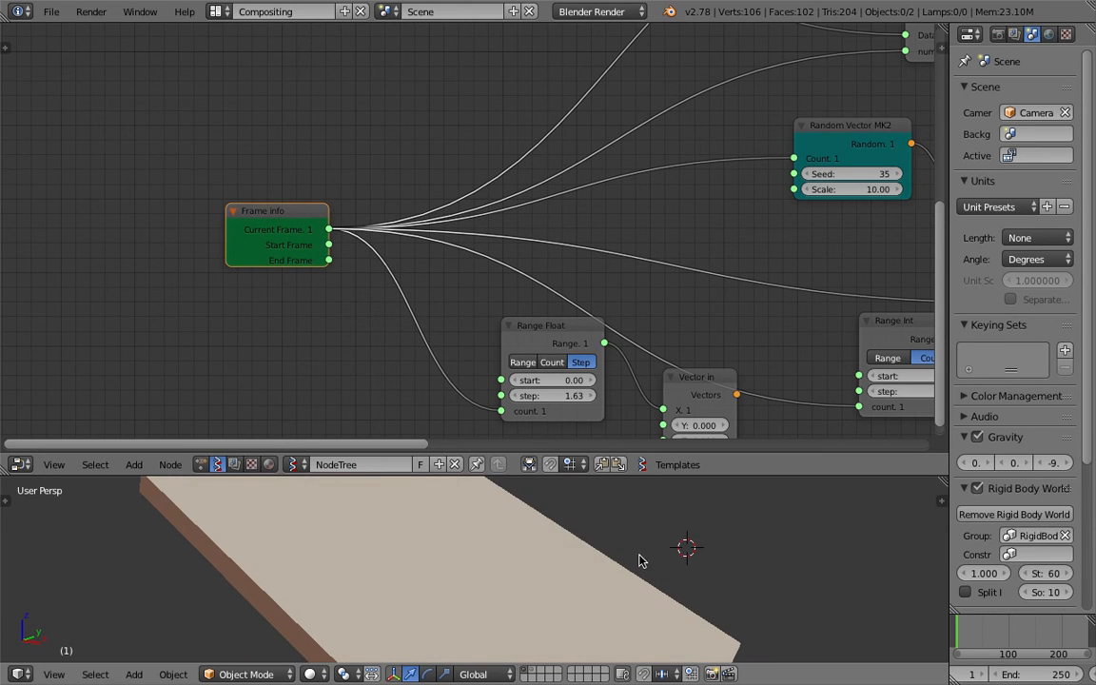
pyautogui.scroll(-2, 601, 274)
pyautogui.moveTo(514, 307); pyautogui.dragTo(474, 310)
pyautogui.moveTo(582, 367); pyautogui.dragTo(564, 392)
pyautogui.press('x')
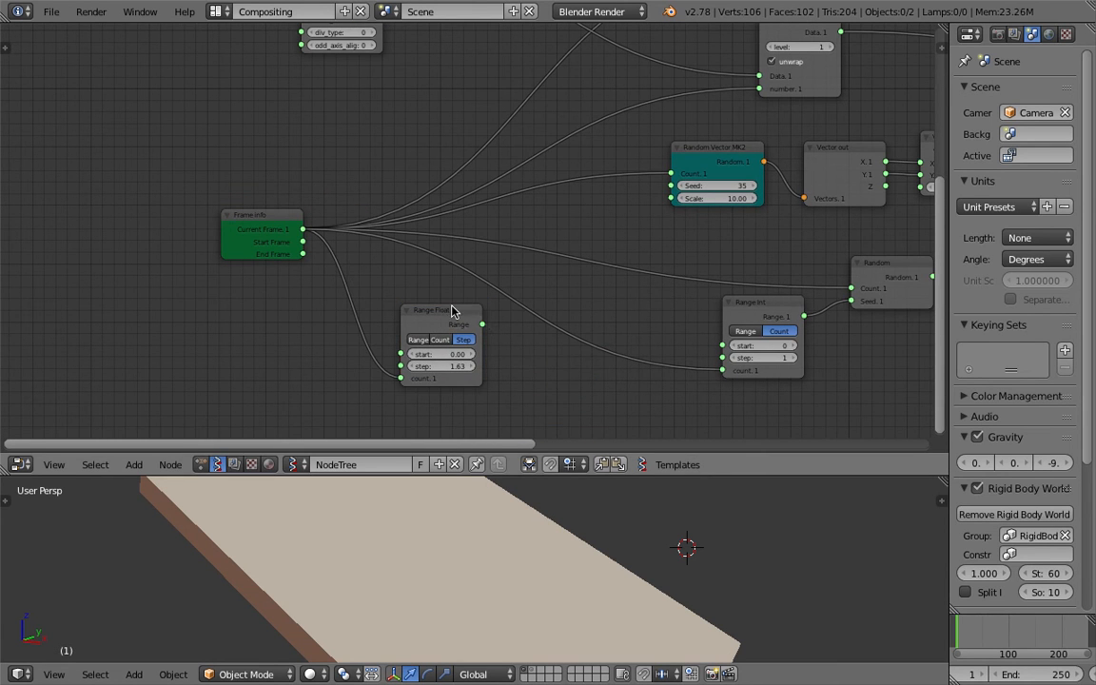
pyautogui.moveTo(452, 309); pyautogui.dragTo(446, 324)
pyautogui.press('x')
pyautogui.moveTo(445, 211); pyautogui.dragTo(462, 337, button='middle')
pyautogui.moveTo(363, 156); pyautogui.dragTo(353, 229, button='middle')
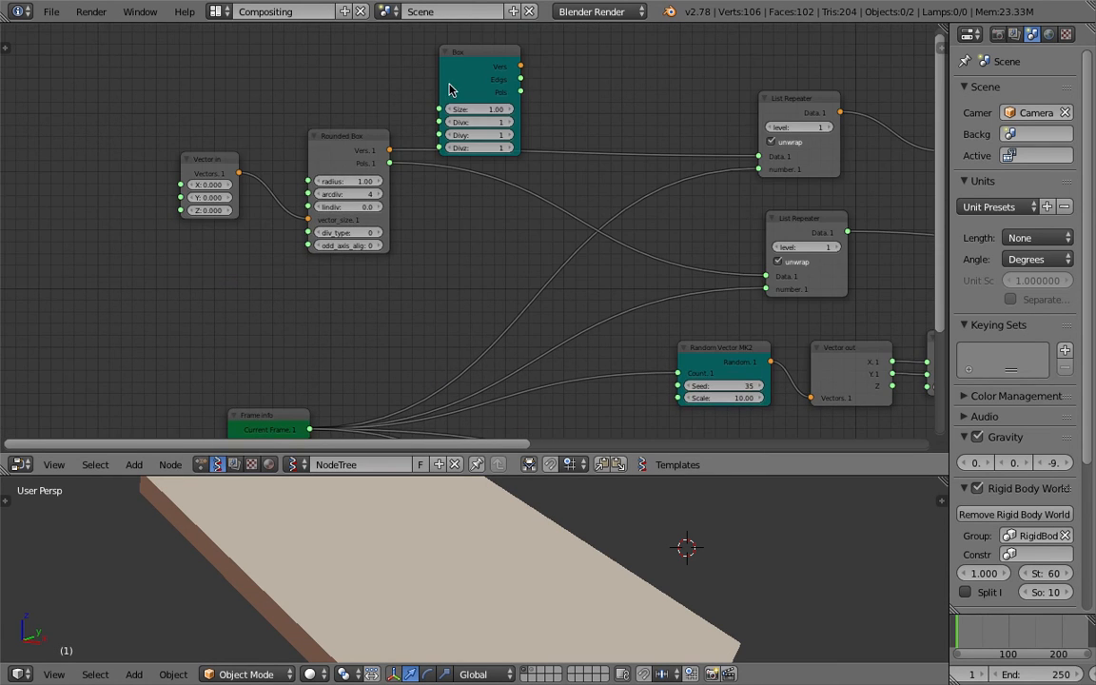
pyautogui.click(436, 48)
pyautogui.press('x')
# Step: Reposition the Frame info node in the open area below Rounded Box and save the file
pyautogui.moveTo(472, 322); pyautogui.dragTo(463, 212, button='middle')
pyautogui.moveTo(291, 306); pyautogui.dragTo(242, 309)
pyautogui.moveTo(320, 285); pyautogui.dragTo(339, 234, button='middle')
pyautogui.moveTo(478, 580); pyautogui.dragTo(458, 575, button='middle')
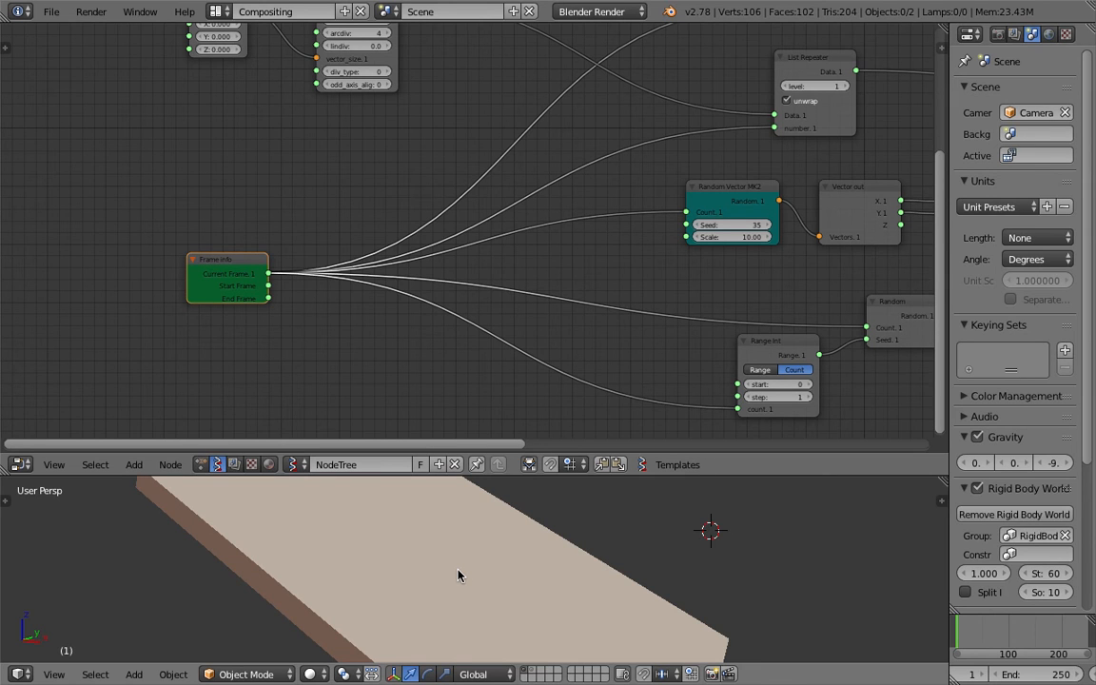
pyautogui.moveTo(213, 259); pyautogui.dragTo(253, 252)
pyautogui.scroll(1, 266, 247)
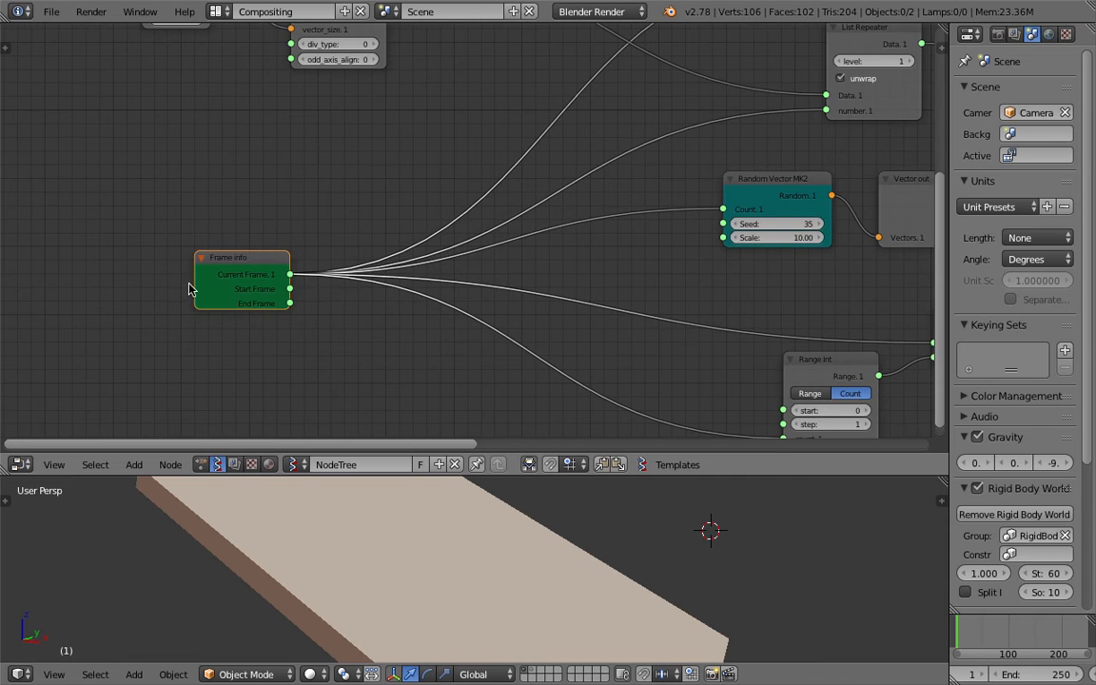
pyautogui.scroll(-1, 279, 285)
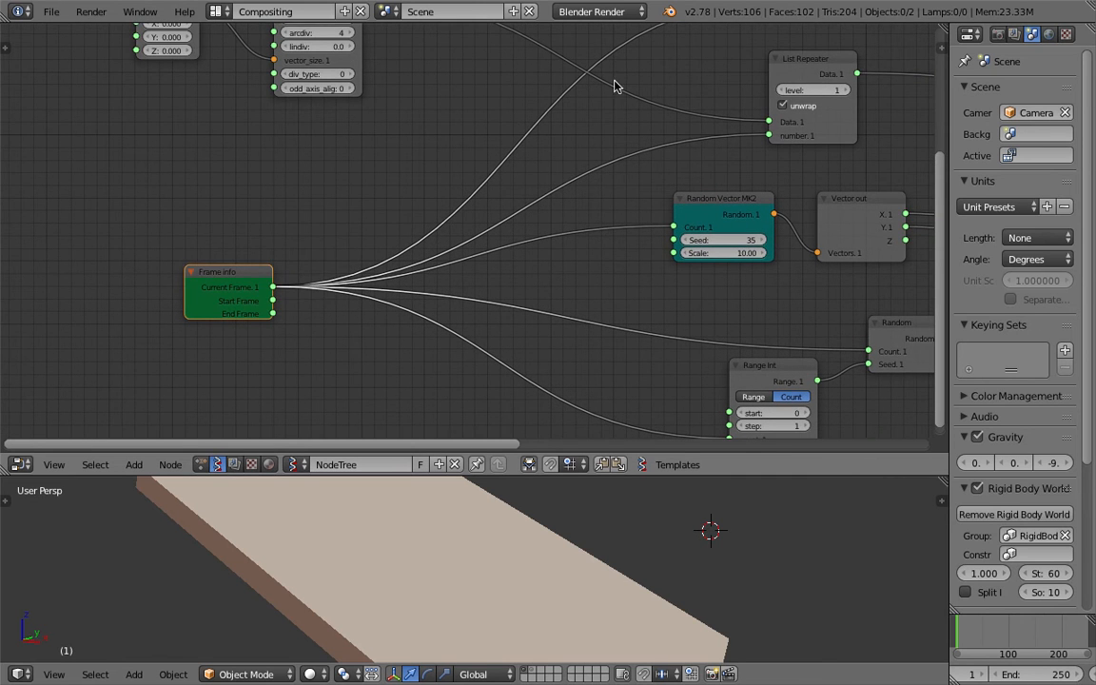
pyautogui.hotkey('ctrl', 's')
pyautogui.click(436, 169)
# Step: Add a Switch node in the space between Rounded Box and Frame info
pyautogui.scroll(1, 362, 167)
pyautogui.hotkey('shift', 'a')
pyautogui.click(391, 180)
pyautogui.write('sw')
pyautogui.press('Return')
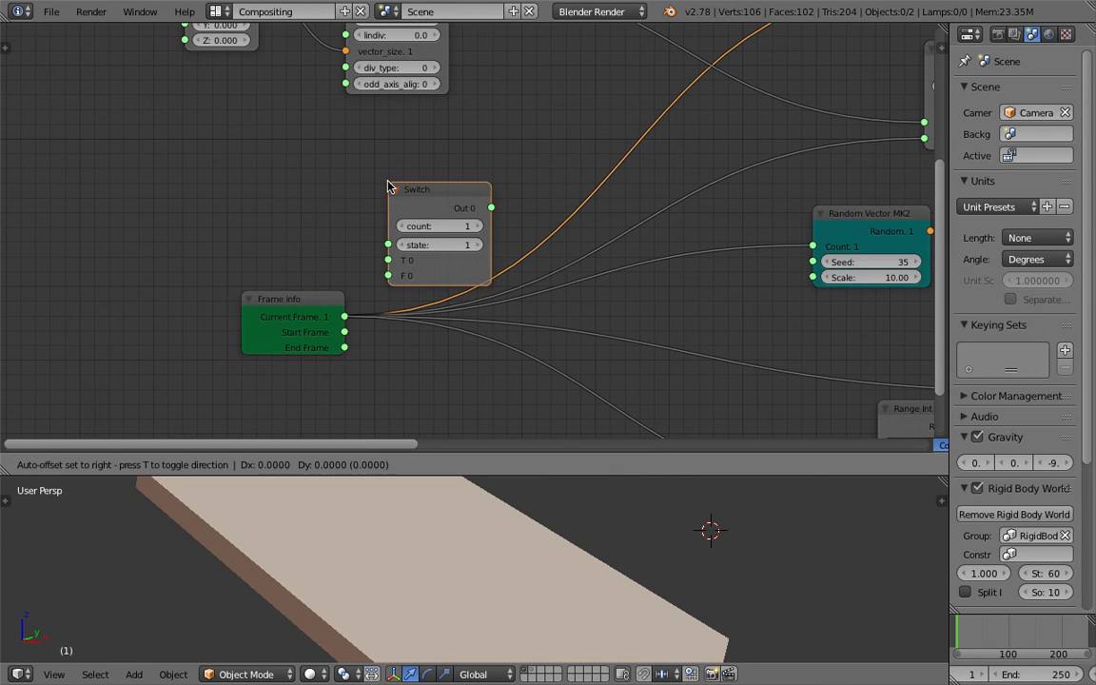
pyautogui.click(338, 152)
pyautogui.hotkey('ctrl', 's')
# Step: Move Frame info and Switch further from the main node chain and save the file
pyautogui.moveTo(296, 303); pyautogui.dragTo(187, 336)
pyautogui.hotkey('ctrl', 's')
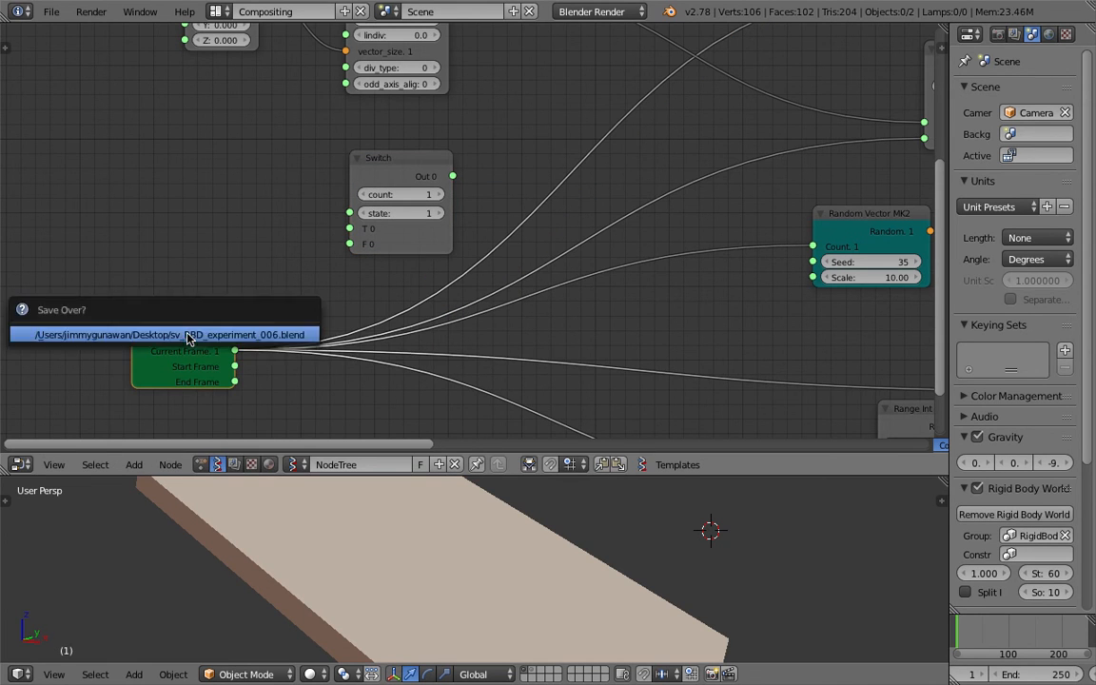
pyautogui.moveTo(378, 176); pyautogui.dragTo(335, 180)
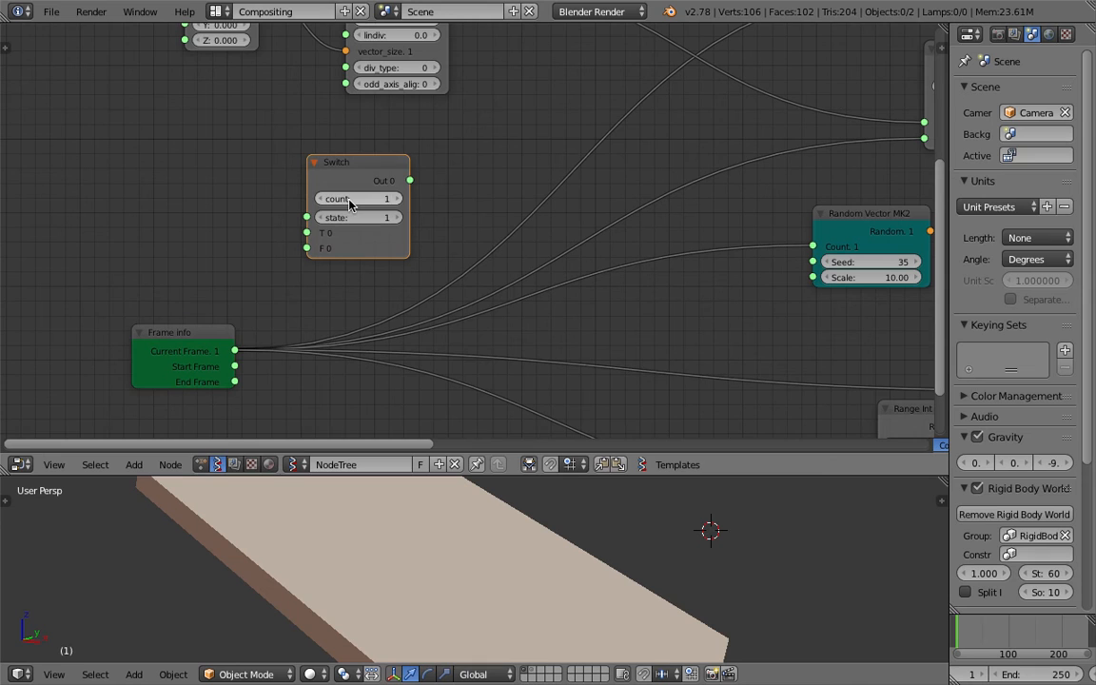
# Step: Link Frame info's Current Frame output to the Switch node's T 0 input and shift the Switch node slightly
pyautogui.moveTo(236, 351); pyautogui.dragTo(244, 235)
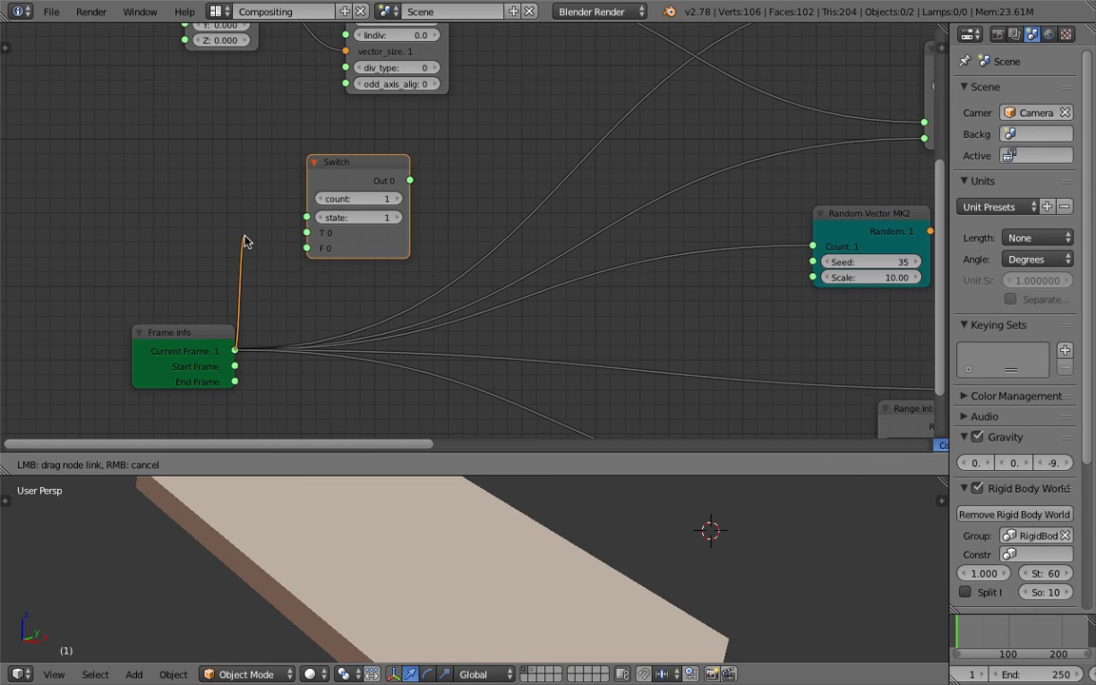
pyautogui.moveTo(243, 241); pyautogui.dragTo(307, 233)
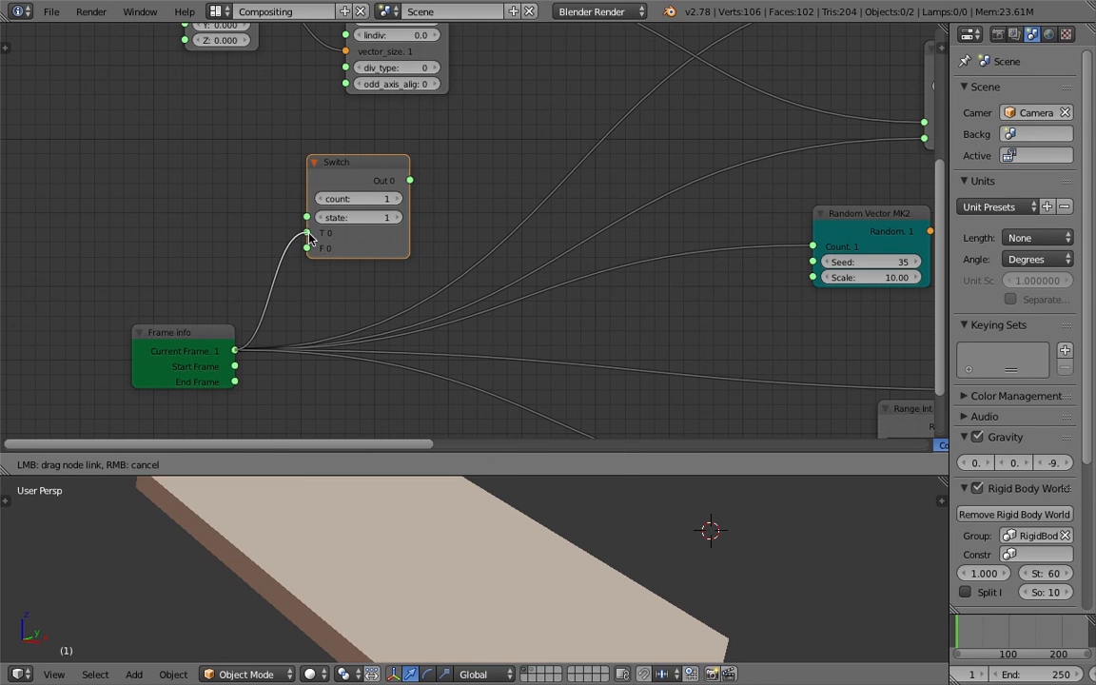
pyautogui.scroll(2, 324, 190)
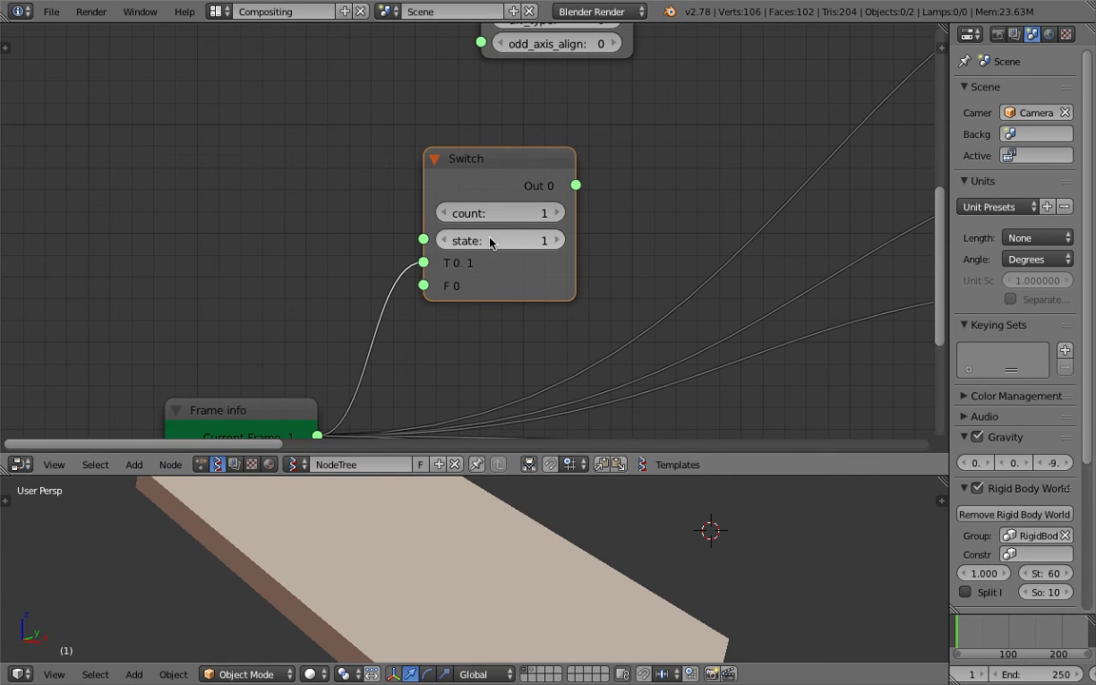
pyautogui.click(452, 241)
pyautogui.moveTo(452, 243); pyautogui.dragTo(483, 244)
pyautogui.moveTo(480, 289); pyautogui.dragTo(472, 229, button='middle')
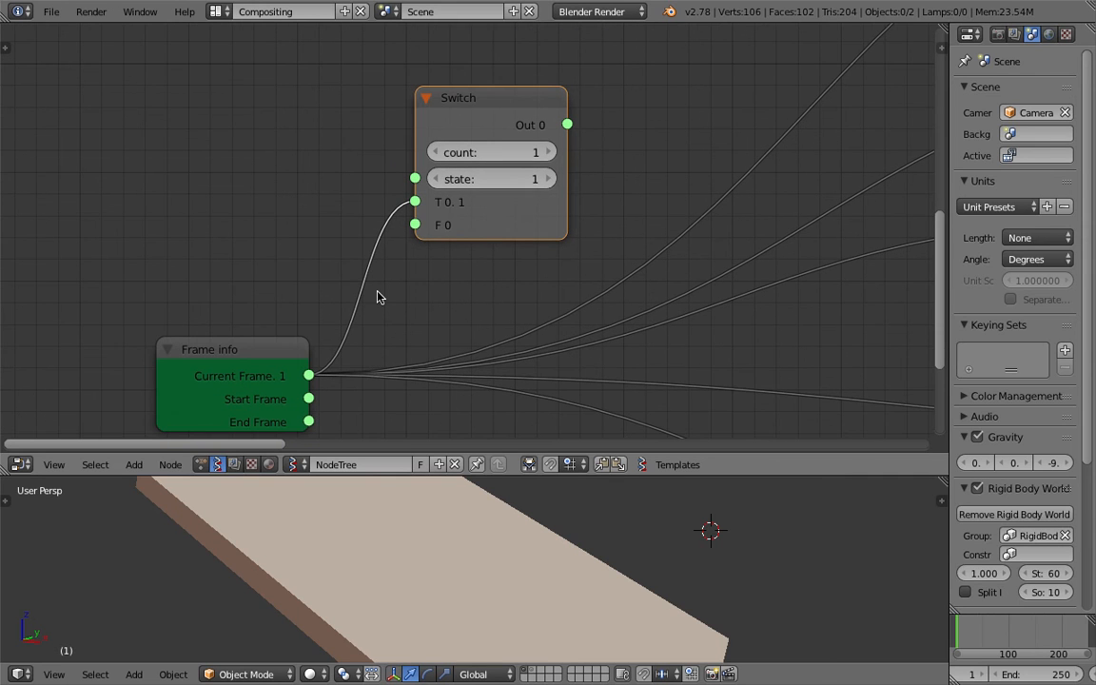
pyautogui.moveTo(484, 221); pyautogui.dragTo(494, 215)
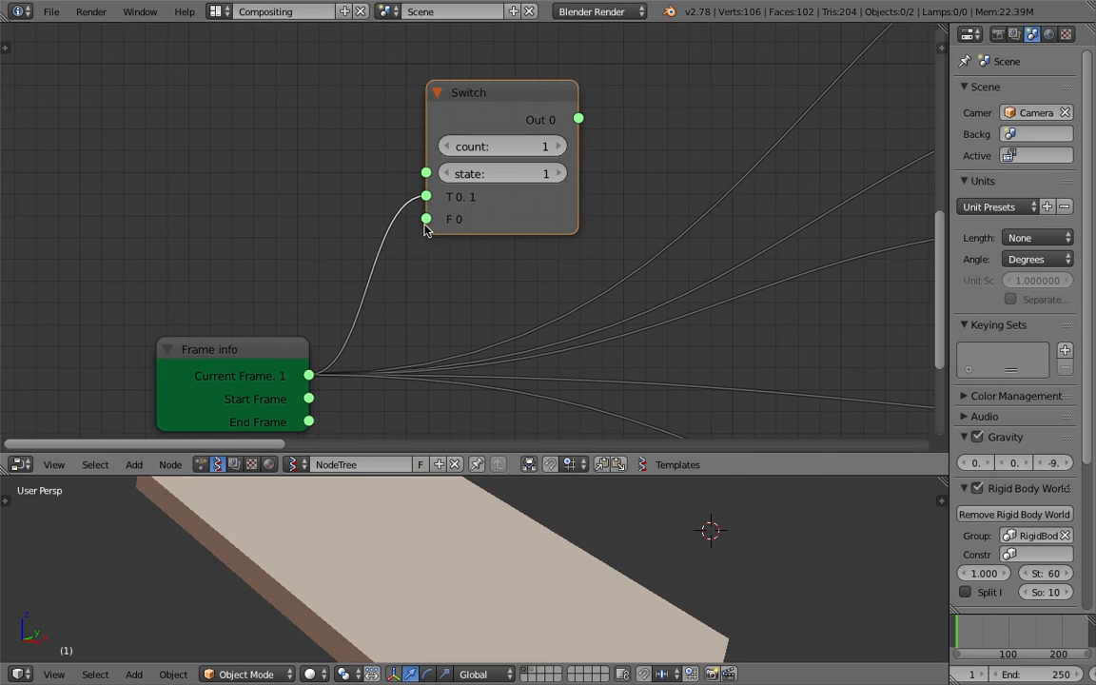
# Step: Try a count of 3 on the Switch node, return the count to 1, and set its state to 0
pyautogui.click(558, 147)
pyautogui.click(557, 172)
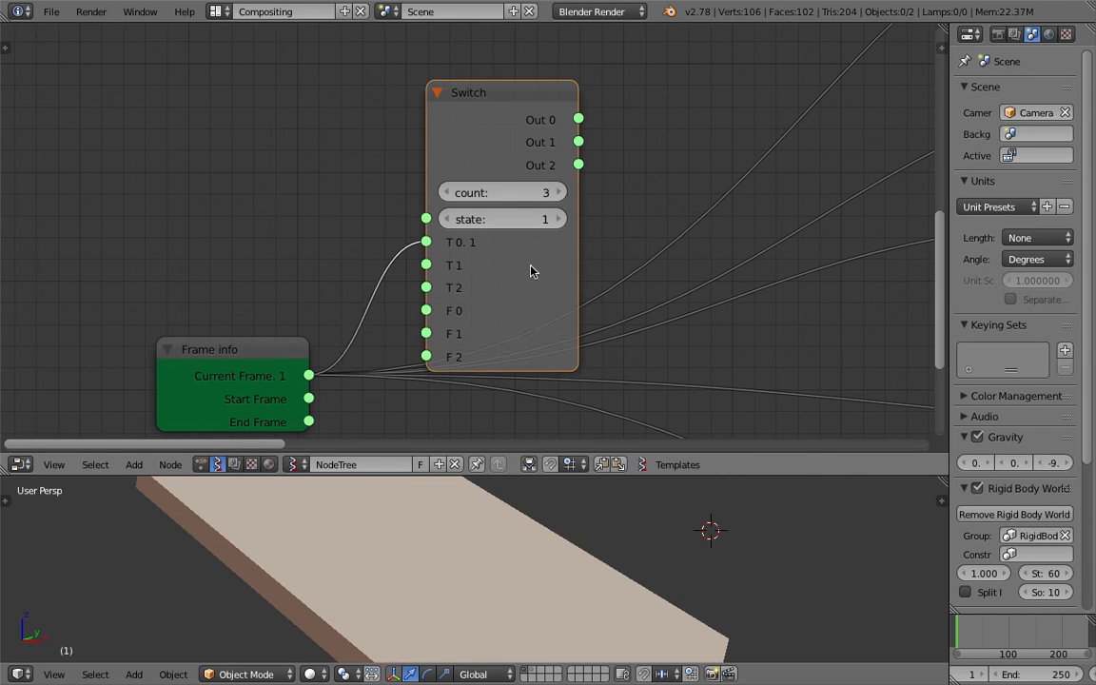
pyautogui.click(452, 195)
pyautogui.click(448, 170)
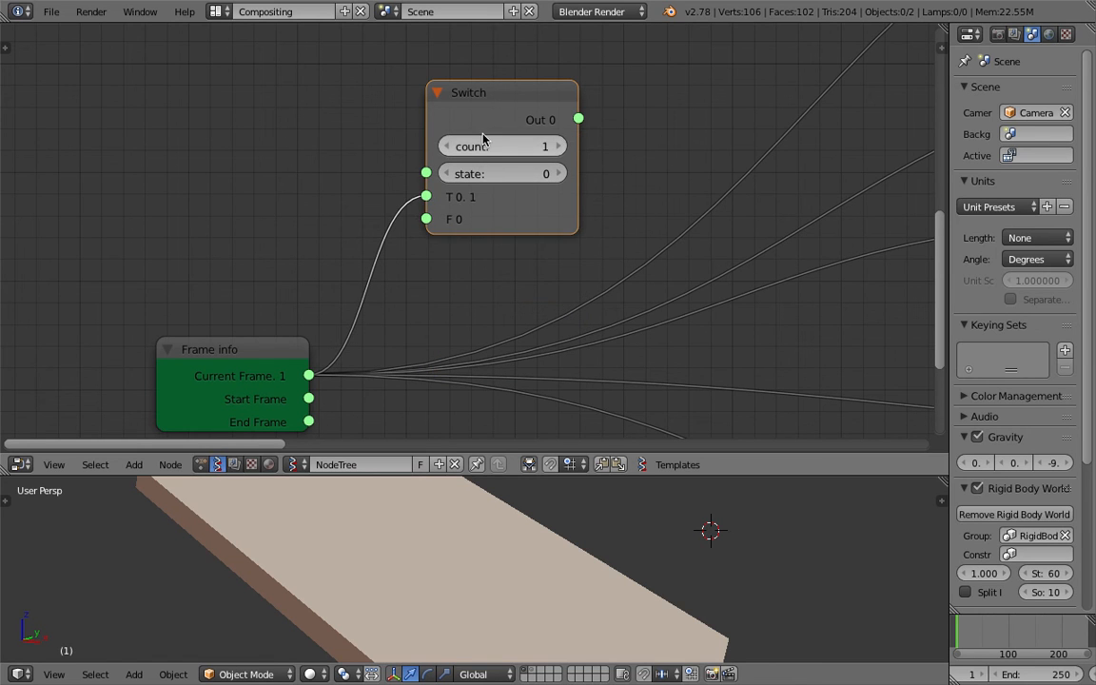
# Step: Reposition the Switch and Frame info nodes to open up space between them
pyautogui.moveTo(483, 139); pyautogui.dragTo(469, 149)
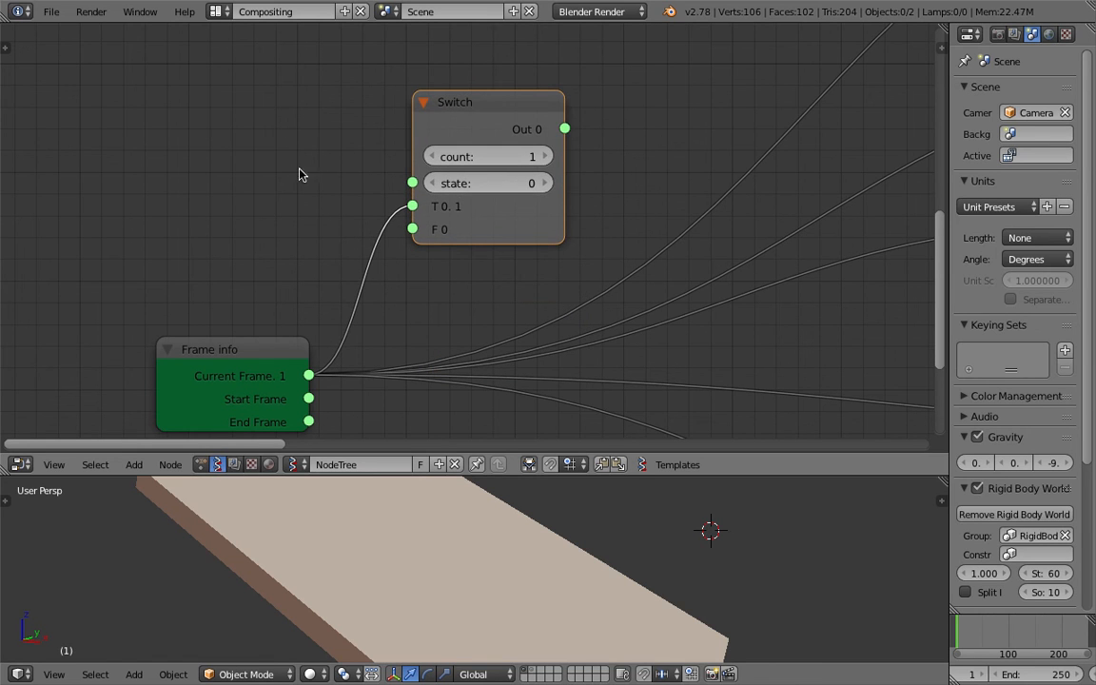
pyautogui.moveTo(329, 178); pyautogui.dragTo(369, 159, button='middle')
pyautogui.moveTo(321, 330); pyautogui.dragTo(245, 343)
pyautogui.moveTo(267, 291); pyautogui.dragTo(278, 265, button='middle')
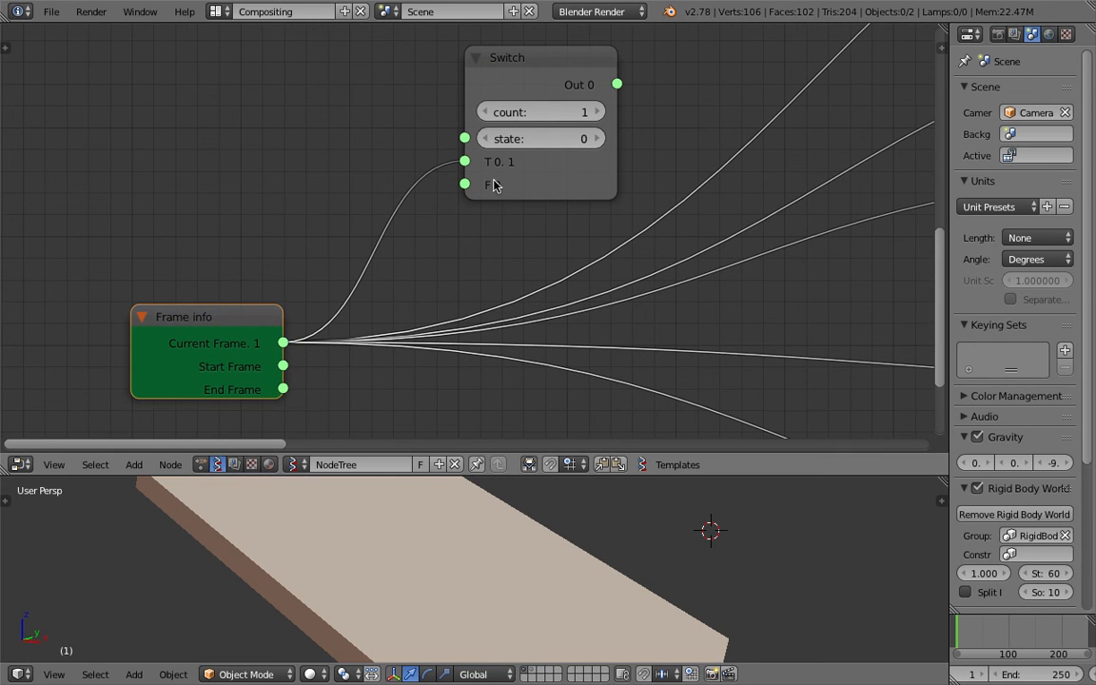
pyautogui.moveTo(495, 181); pyautogui.dragTo(510, 179)
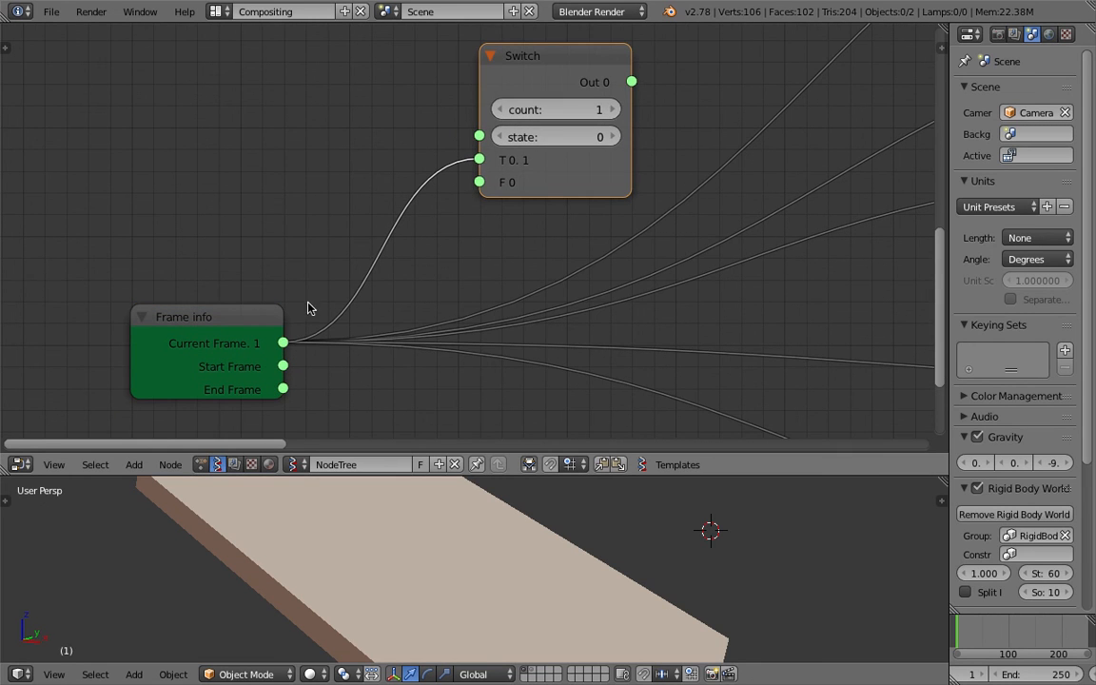
# Step: Add a Formula node above Frame info, in the space before the Switch node
pyautogui.hotkey('shift', 'a')
pyautogui.click(281, 134)
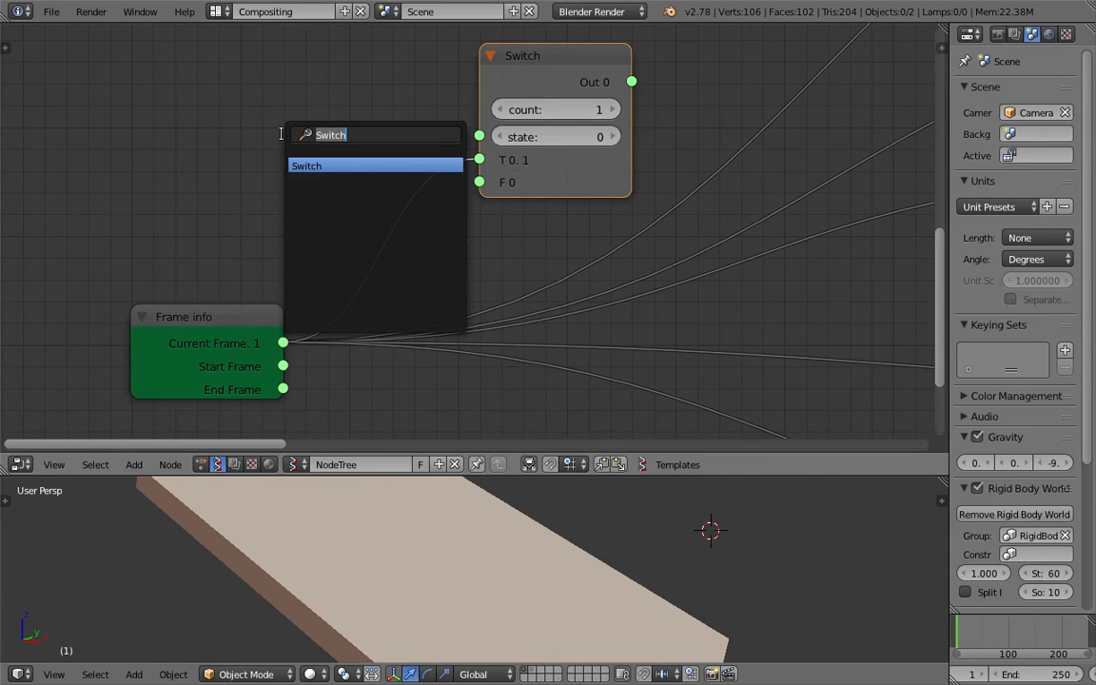
pyautogui.write('for')
pyautogui.press('Down')
pyautogui.press('Return')
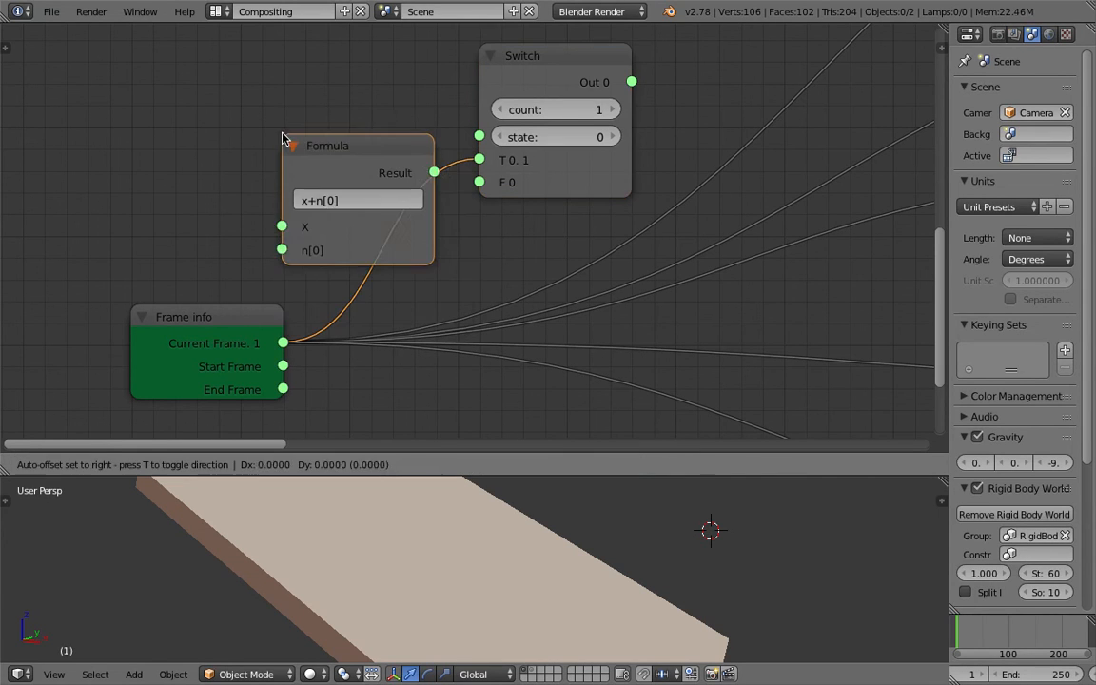
pyautogui.click(245, 110)
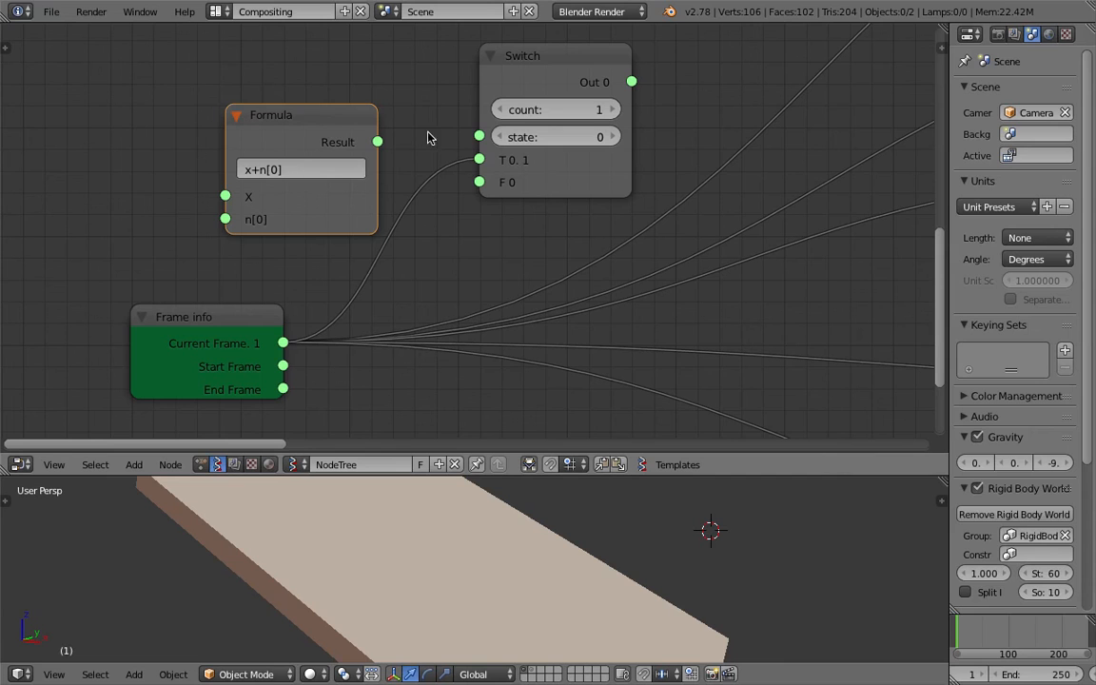
# Step: Spread the Switch and Frame info nodes further from the Formula node and save the file
pyautogui.moveTo(550, 53); pyautogui.dragTo(573, 62)
pyautogui.hotkey('ctrl', 's')
pyautogui.click(422, 121)
pyautogui.moveTo(350, 151); pyautogui.dragTo(396, 153, button='middle')
pyautogui.click(331, 170)
pyautogui.click(285, 295)
pyautogui.moveTo(272, 325); pyautogui.dragTo(206, 343)
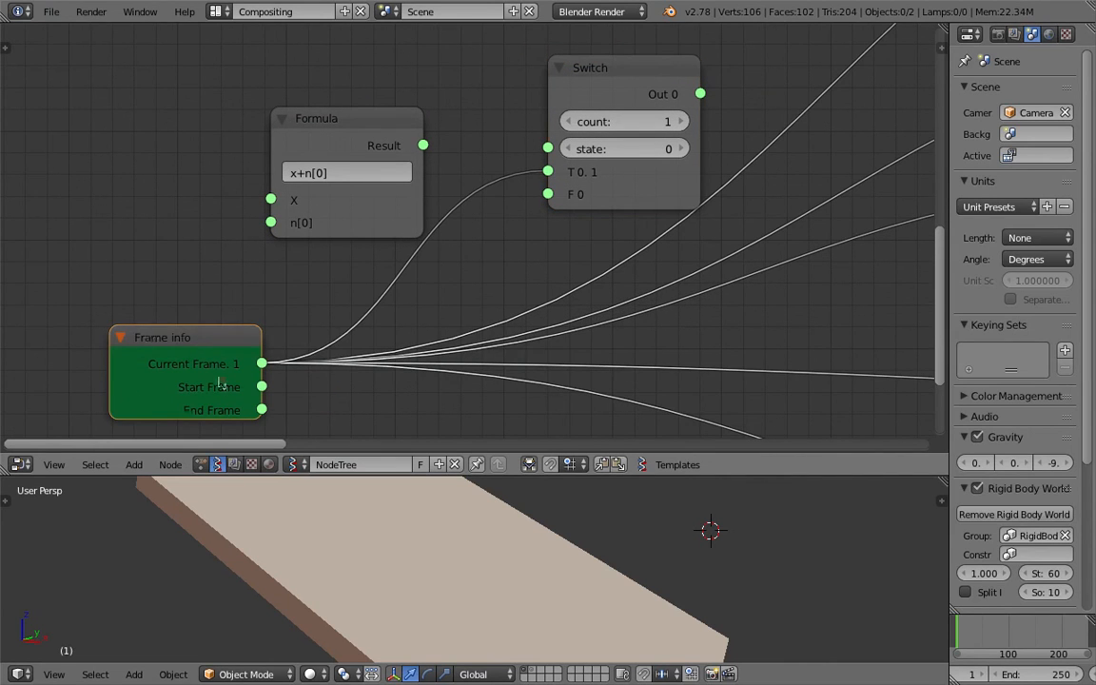
# Step: Link Frame info's Current Frame output to the Formula node's X input and enter the expression x < 10
pyautogui.moveTo(540, 510); pyautogui.dragTo(526, 509, button='middle')
pyautogui.moveTo(262, 364); pyautogui.dragTo(377, 192)
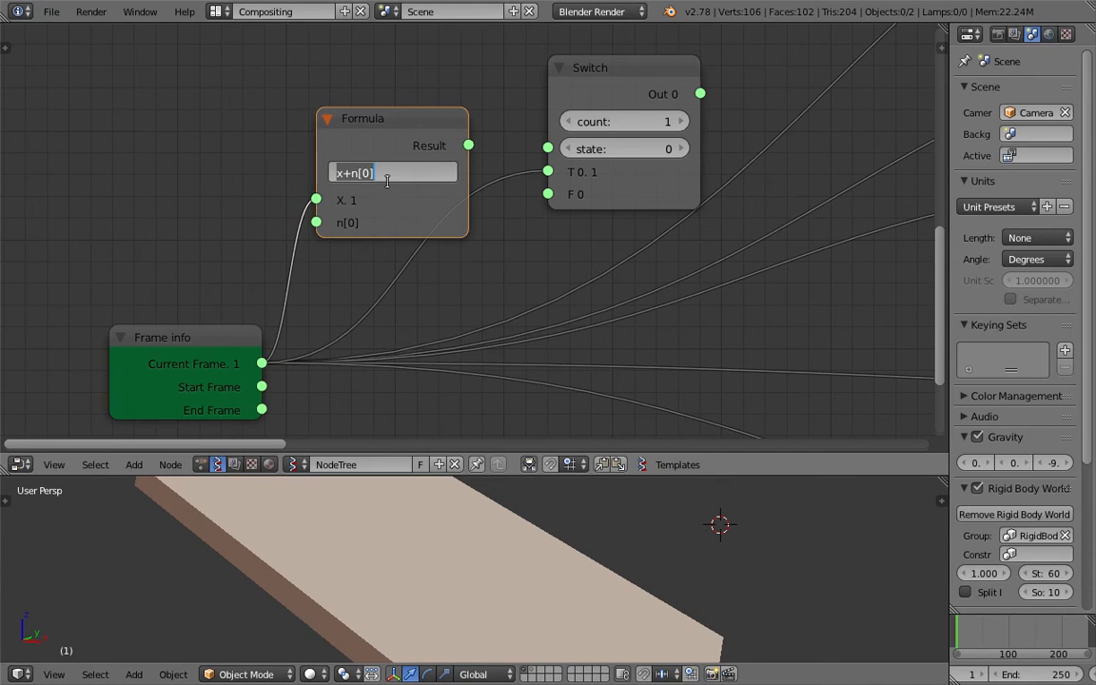
pyautogui.write('x < 10')
pyautogui.press('Return')
pyautogui.moveTo(384, 115); pyautogui.dragTo(324, 81)
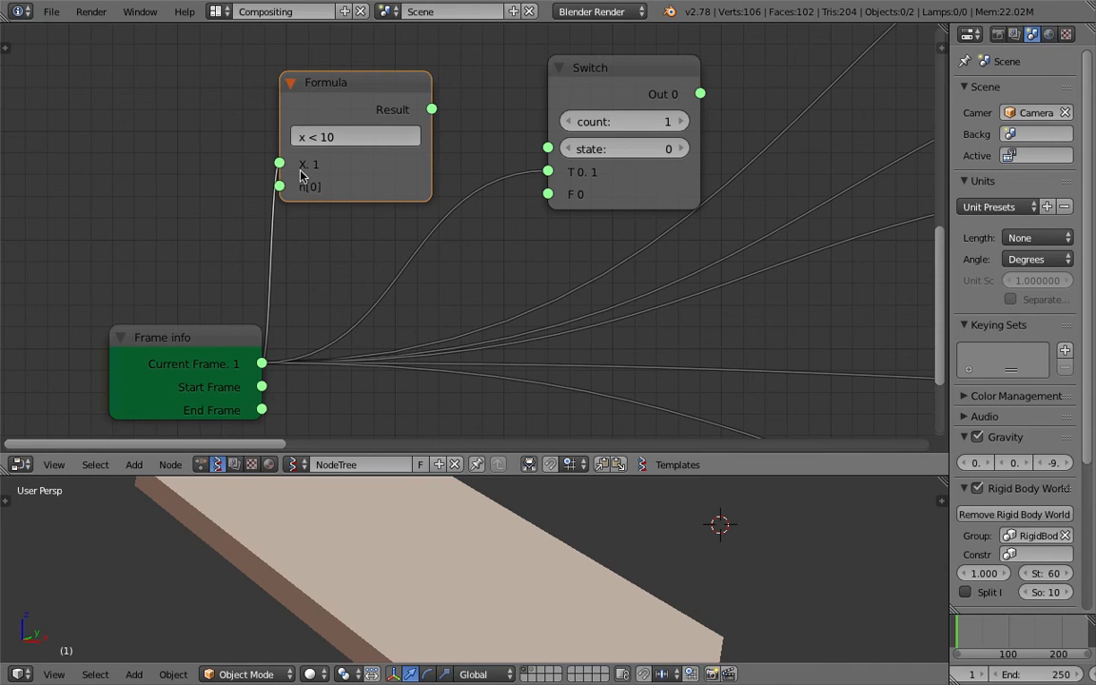
pyautogui.moveTo(228, 359); pyautogui.dragTo(193, 364)
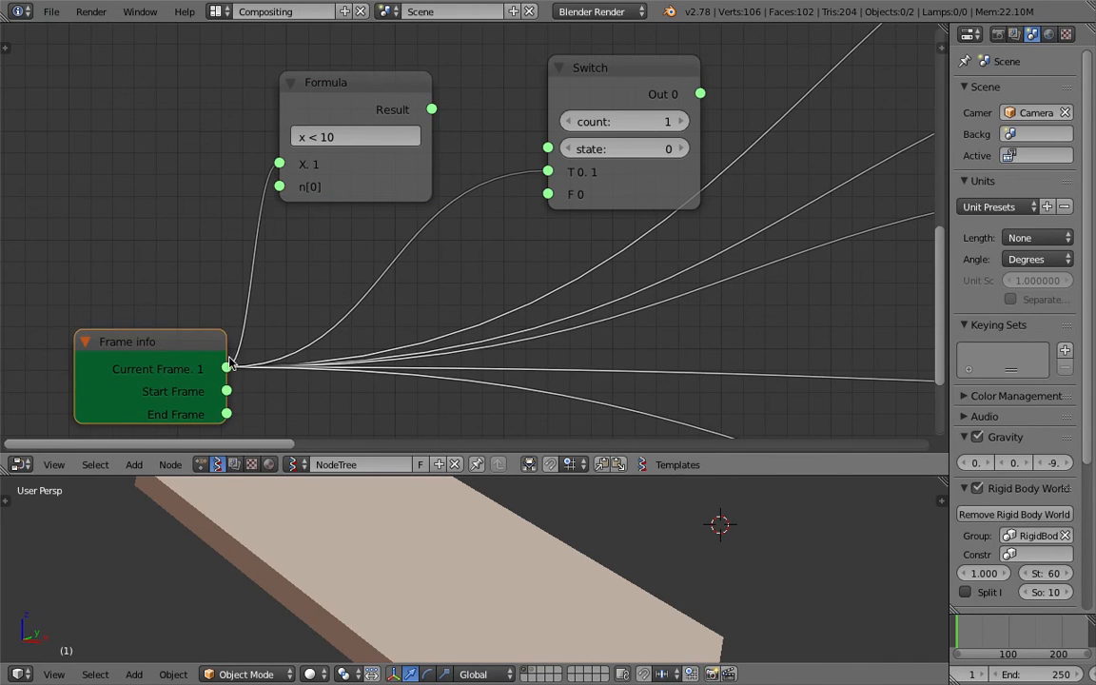
# Step: Rewrite the Formula expression as X < 10 with a capital X, widen the gap to the Switch node and save
pyautogui.click(304, 138)
pyautogui.click(304, 138)
pyautogui.write('X')
pyautogui.press('Return')
pyautogui.moveTo(348, 145); pyautogui.dragTo(315, 136)
pyautogui.moveTo(401, 102); pyautogui.dragTo(424, 104)
pyautogui.moveTo(584, 75); pyautogui.dragTo(617, 93)
pyautogui.moveTo(353, 82); pyautogui.dragTo(329, 92)
pyautogui.hotkey('ctrl', 's')
# Step: Add a Stethoscope node between Formula and Switch, link Formula's Result to its Data input, and save the file
pyautogui.hotkey('shift', 'a')
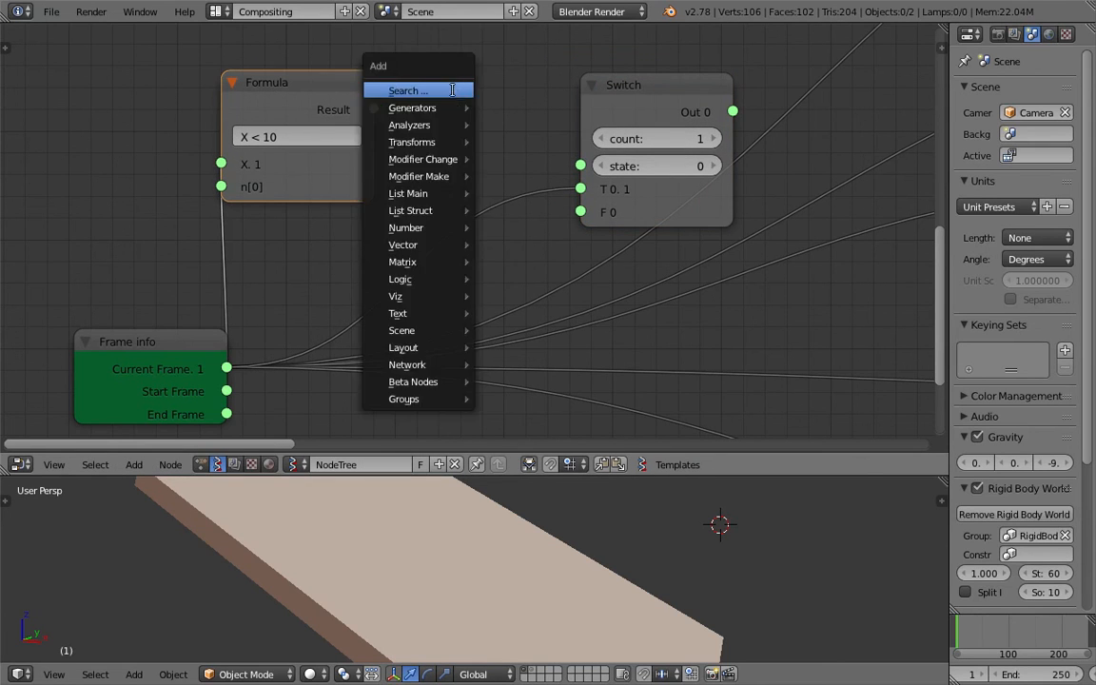
pyautogui.click(452, 91)
pyautogui.write('ste')
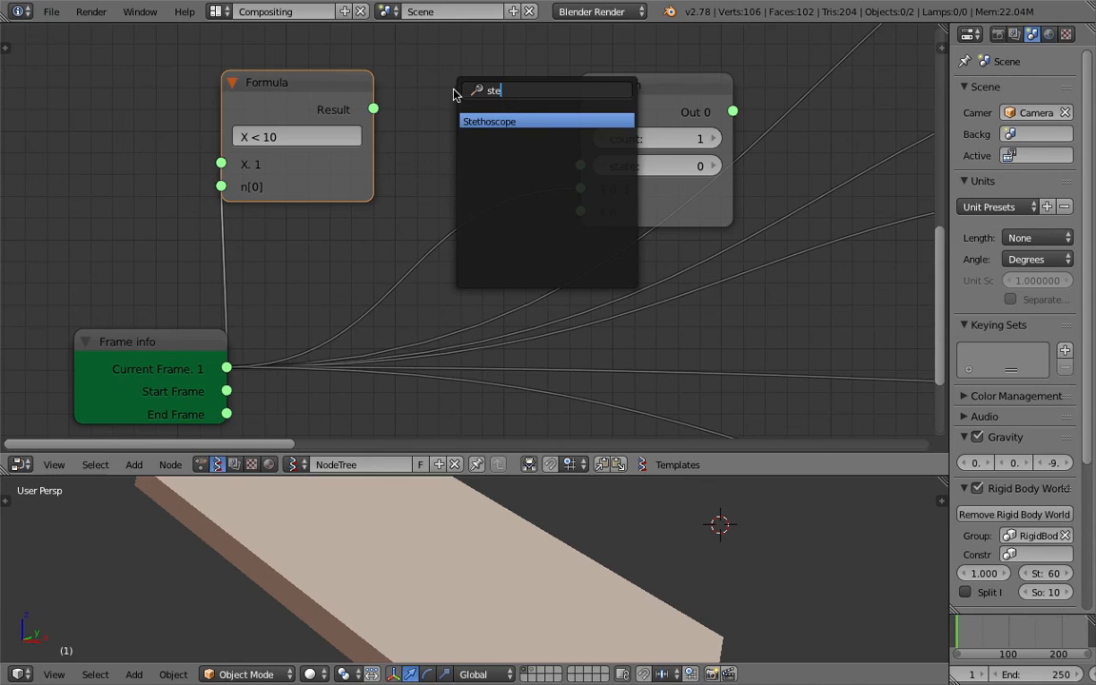
pyautogui.press('Return')
pyautogui.click(428, 78)
pyautogui.hotkey('ctrl', 's')
pyautogui.moveTo(373, 110); pyautogui.dragTo(427, 139)
pyautogui.hotkey('ctrl', 's')
pyautogui.click(507, 142)
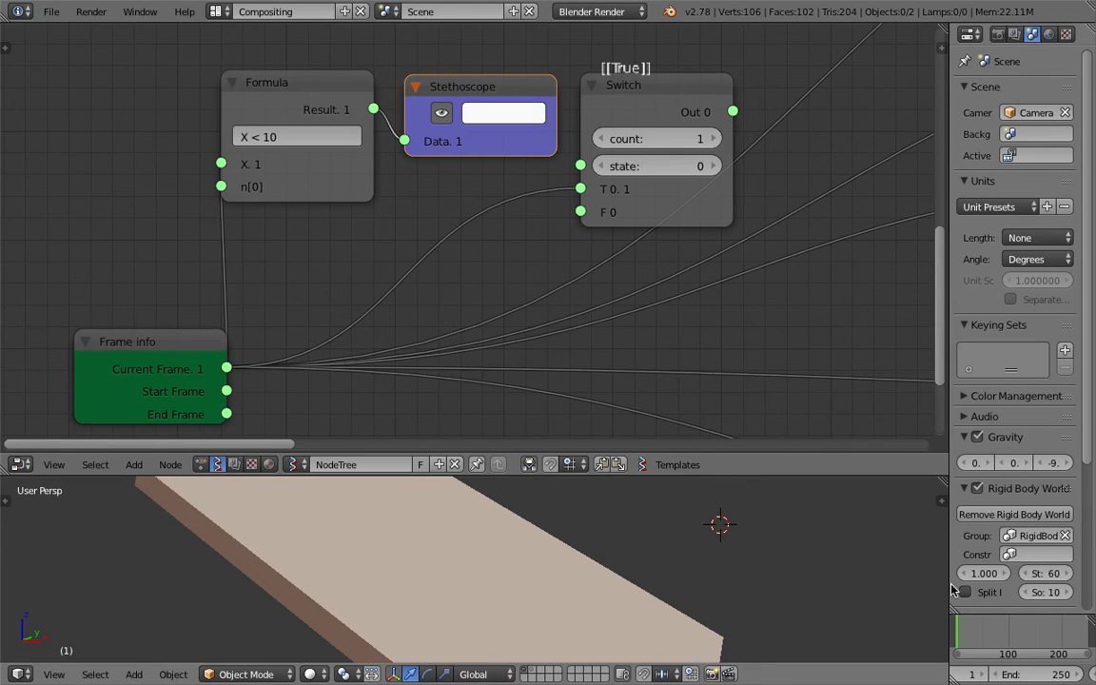
# Step: Widen the timeline area and play the animation past frame 10 to check the Formula condition in the Stethoscope output
pyautogui.moveTo(949, 571); pyautogui.dragTo(880, 571)
pyautogui.hotkey('ctrl', 's')
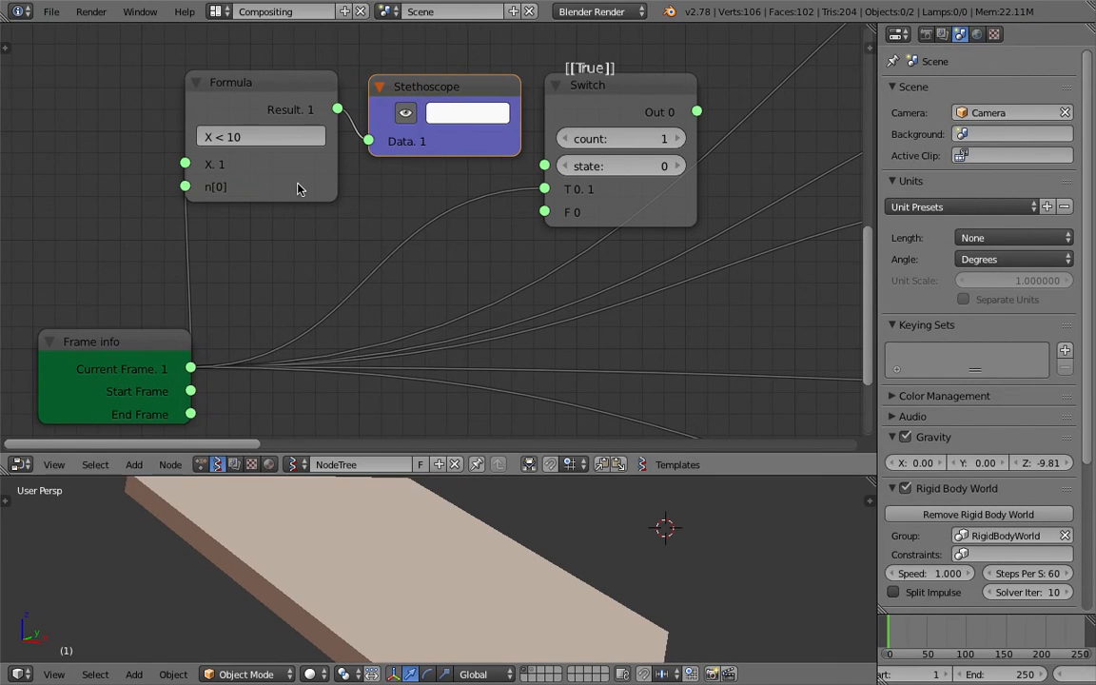
pyautogui.scroll(-4, 1028, 676)
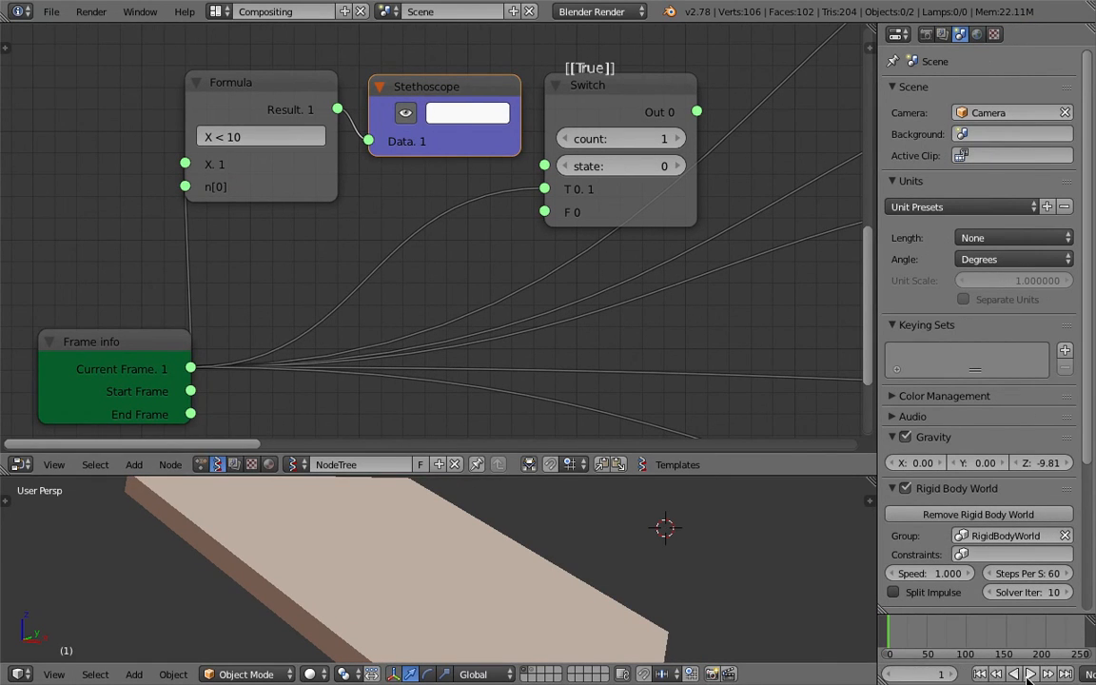
pyautogui.click(1030, 674)
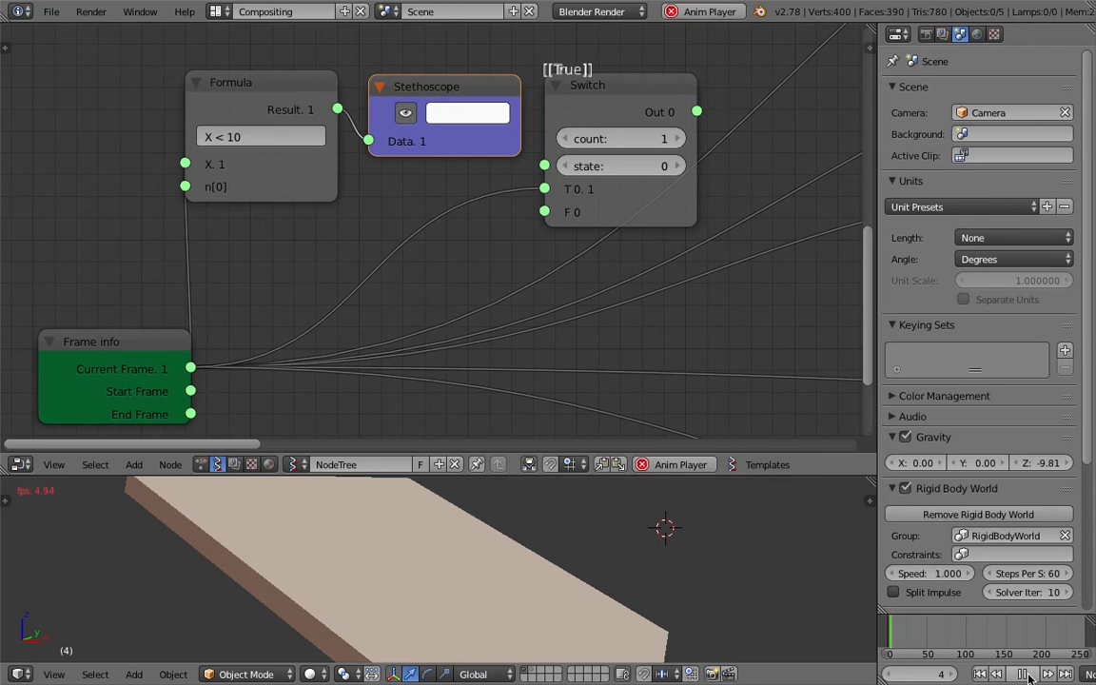
pyautogui.moveTo(661, 90); pyautogui.dragTo(664, 109)
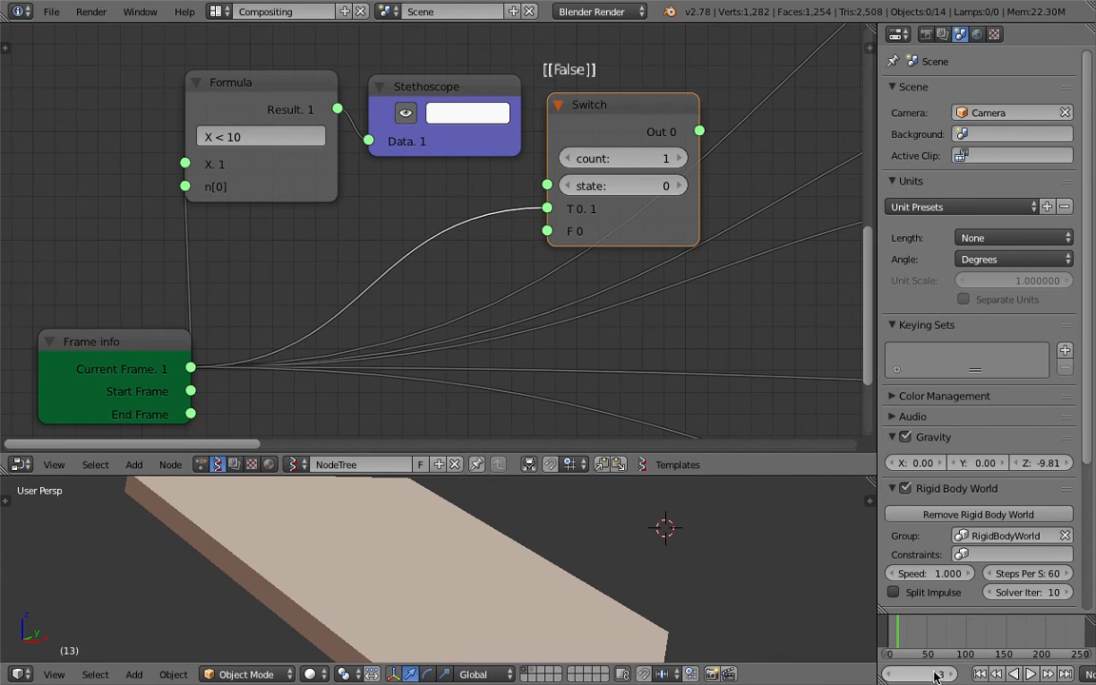
pyautogui.moveTo(458, 277); pyautogui.dragTo(465, 299, button='middle')
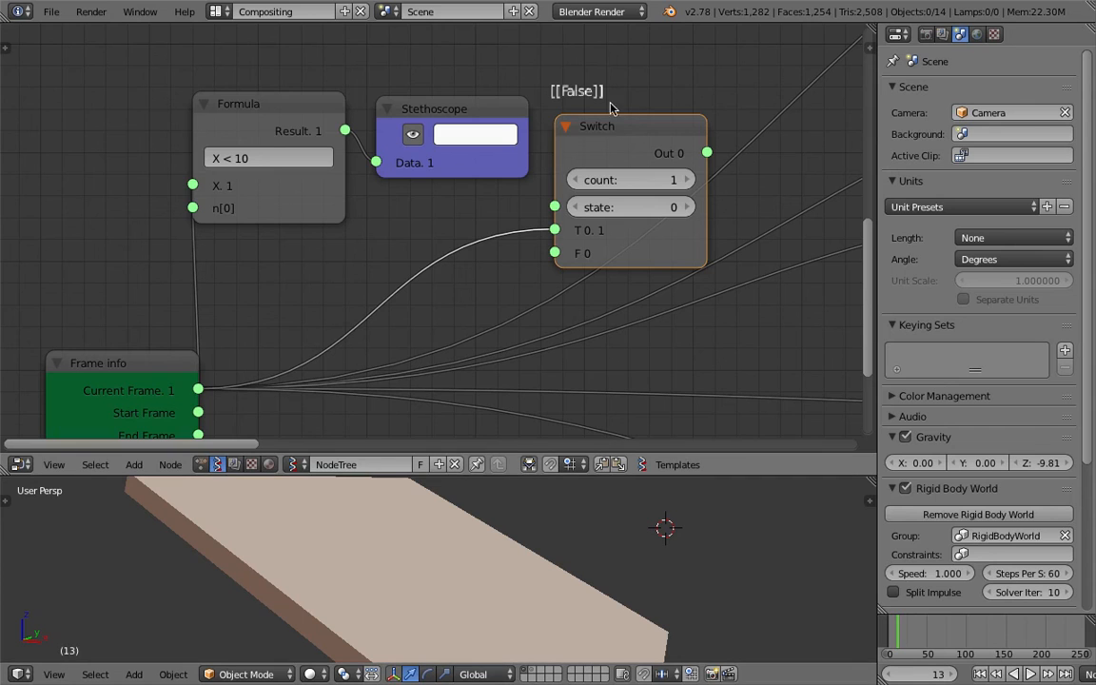
# Step: Delete the Stethoscope node
pyautogui.scroll(-1, 452, 80)
pyautogui.rightClick(452, 109)
pyautogui.press('x')
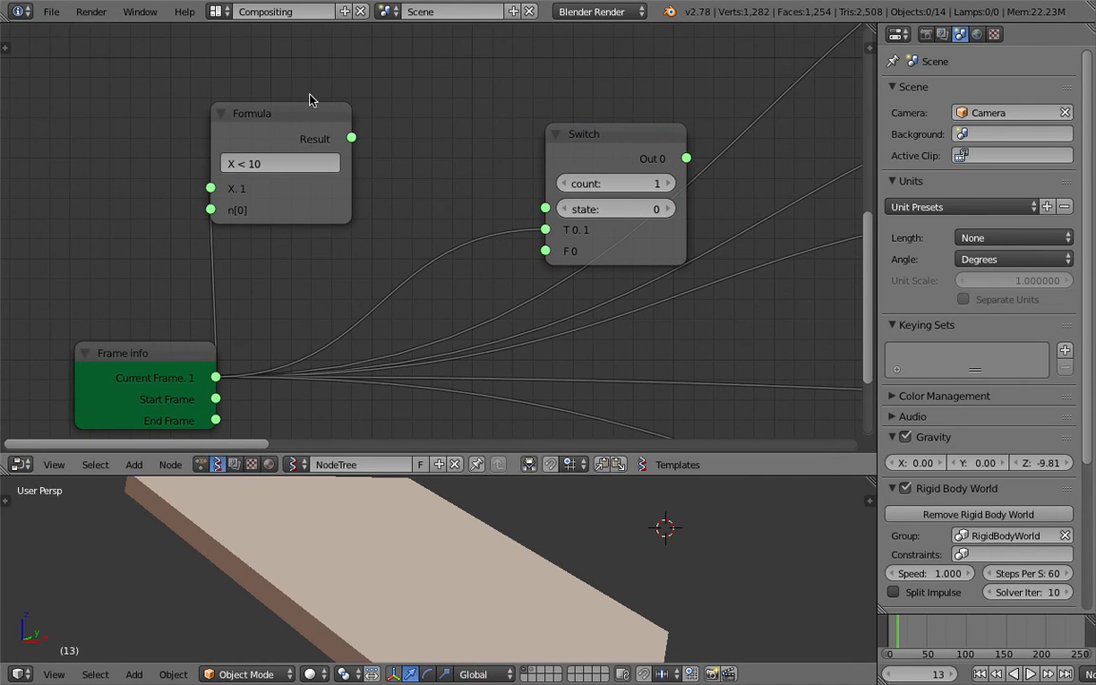
# Step: Move the Formula node closer to Switch and handwrite the annotation "condition" above it
pyautogui.moveTo(309, 106); pyautogui.dragTo(340, 128, button='right')
pyautogui.moveTo(185, 82)
pyautogui.mouseDown()
pyautogui.moveTo(190, 93)
pyautogui.moveTo(227, 91)
pyautogui.moveTo(233, 46)
pyautogui.moveTo(265, 78)
pyautogui.mouseUp()
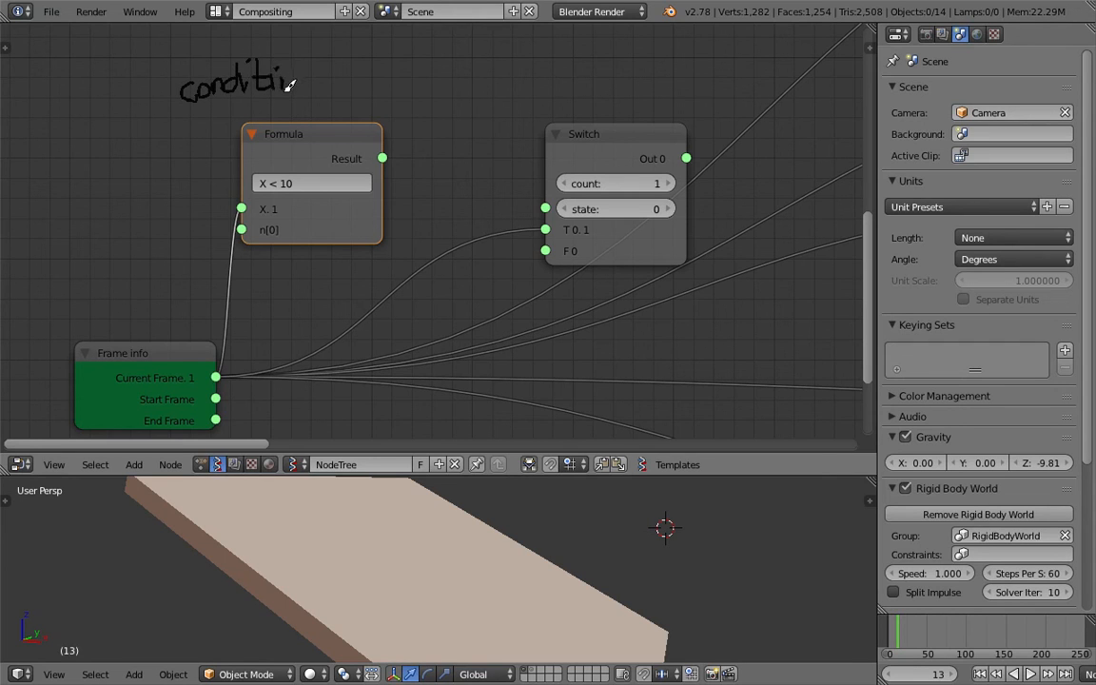
pyautogui.moveTo(318, 95); pyautogui.dragTo(330, 88)
# Step: Link the Formula node's Result to the Switch node's state input, adjust both nodes' positions and save the file
pyautogui.moveTo(381, 158)
pyautogui.mouseDown()
pyautogui.moveTo(411, 156)
pyautogui.moveTo(546, 209)
pyautogui.mouseUp()
pyautogui.moveTo(583, 162); pyautogui.dragTo(537, 128)
pyautogui.hotkey('ctrl', 's')
pyautogui.click(540, 124)
pyautogui.moveTo(597, 107); pyautogui.dragTo(582, 91)
pyautogui.moveTo(320, 131); pyautogui.dragTo(274, 132)
# Step: Add an Integer node beside the Formula node, just above Frame info, and save the file
pyautogui.moveTo(325, 254); pyautogui.dragTo(359, 181, button='middle')
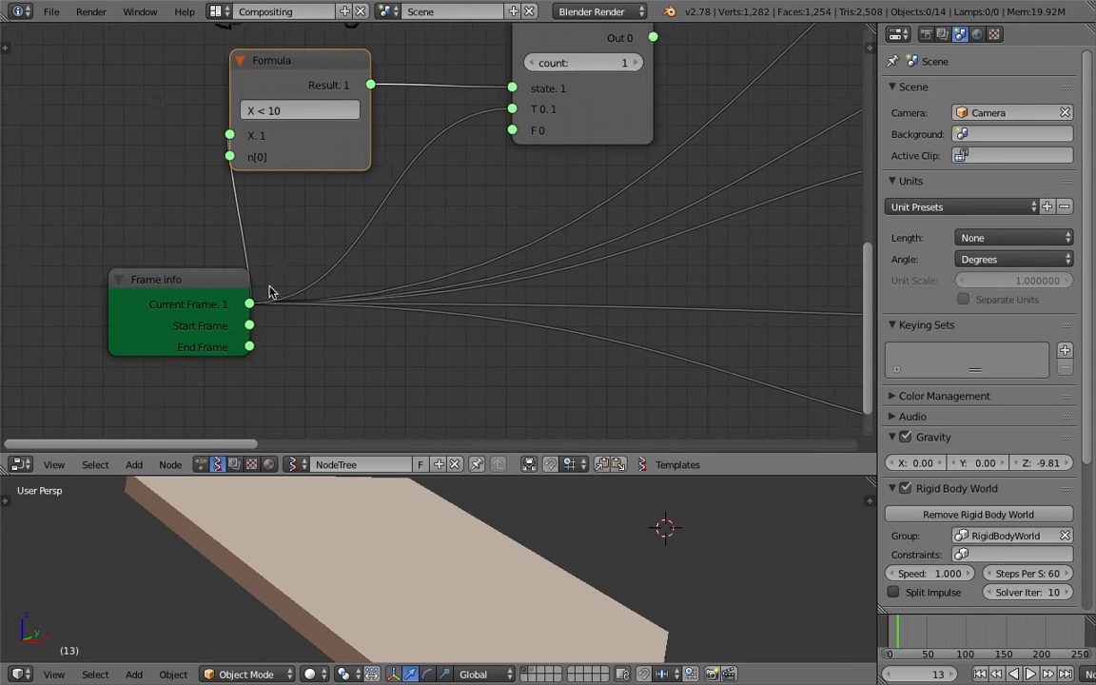
pyautogui.scroll(-2, 308, 201)
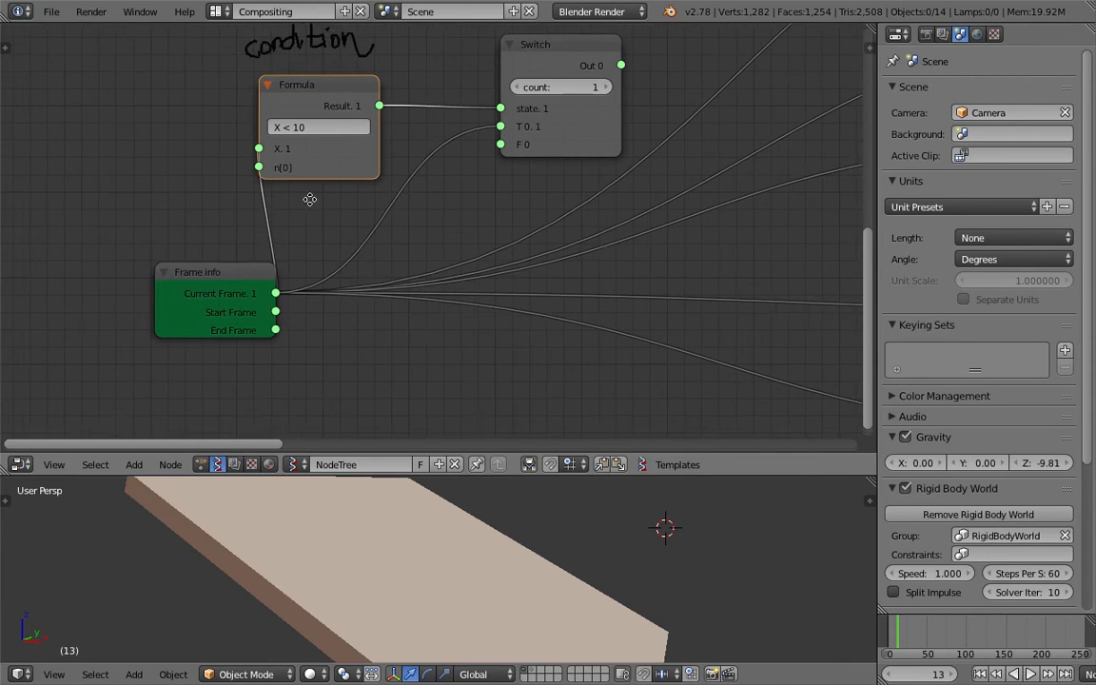
pyautogui.hotkey('ctrl', 'a')
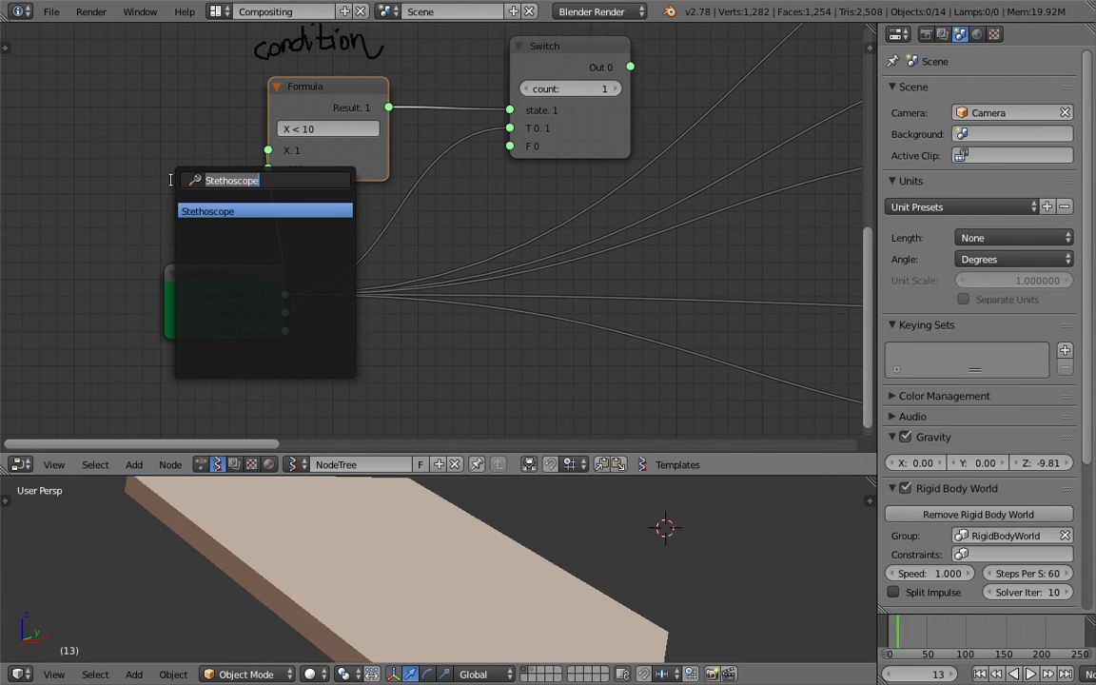
pyautogui.write('in')
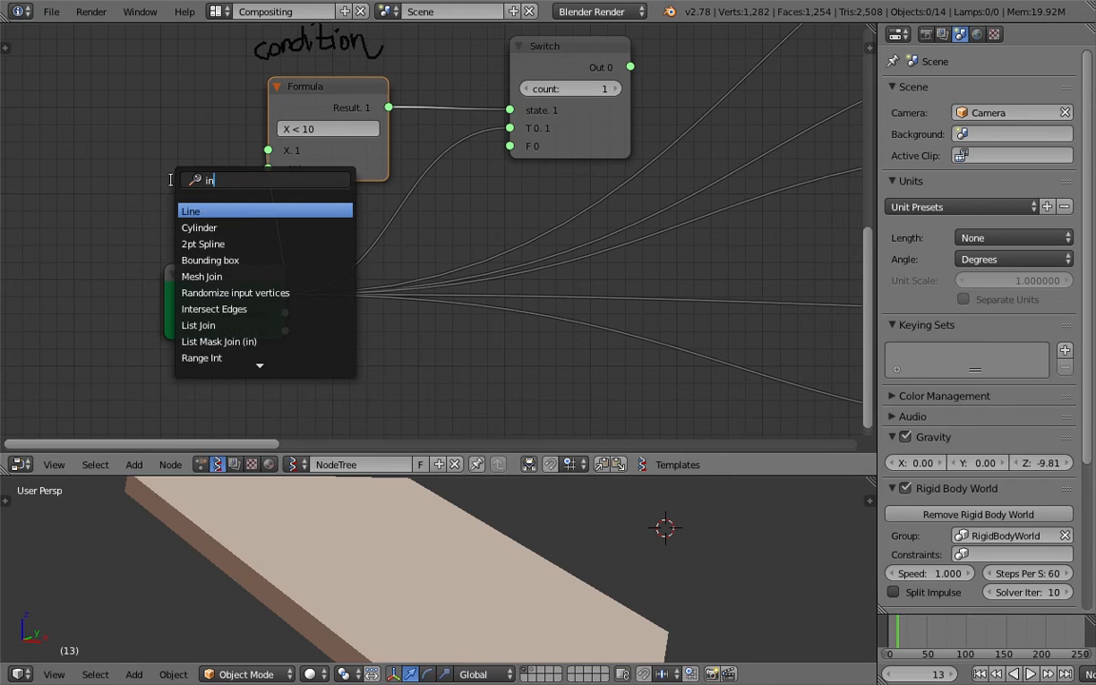
pyautogui.write('t')
pyautogui.press('Down')
pyautogui.press('Down')
pyautogui.press('Return')
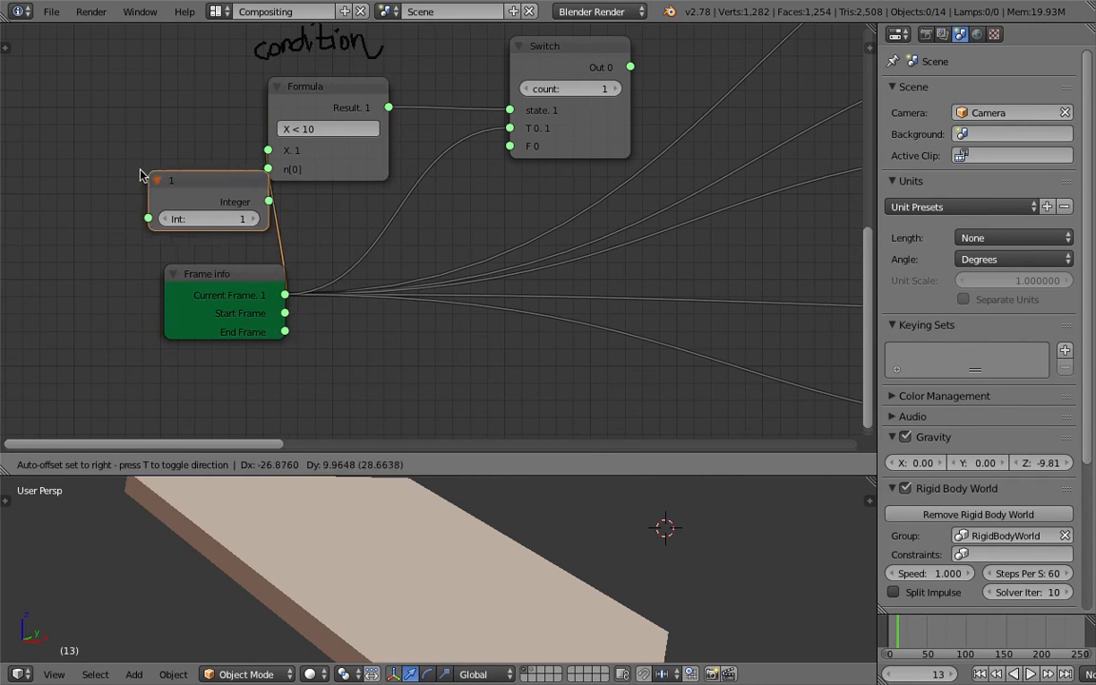
pyautogui.click(89, 168)
pyautogui.hotkey('ctrl', 's')
# Step: Set the Integer node's value to 30 and save the file
pyautogui.click(145, 211)
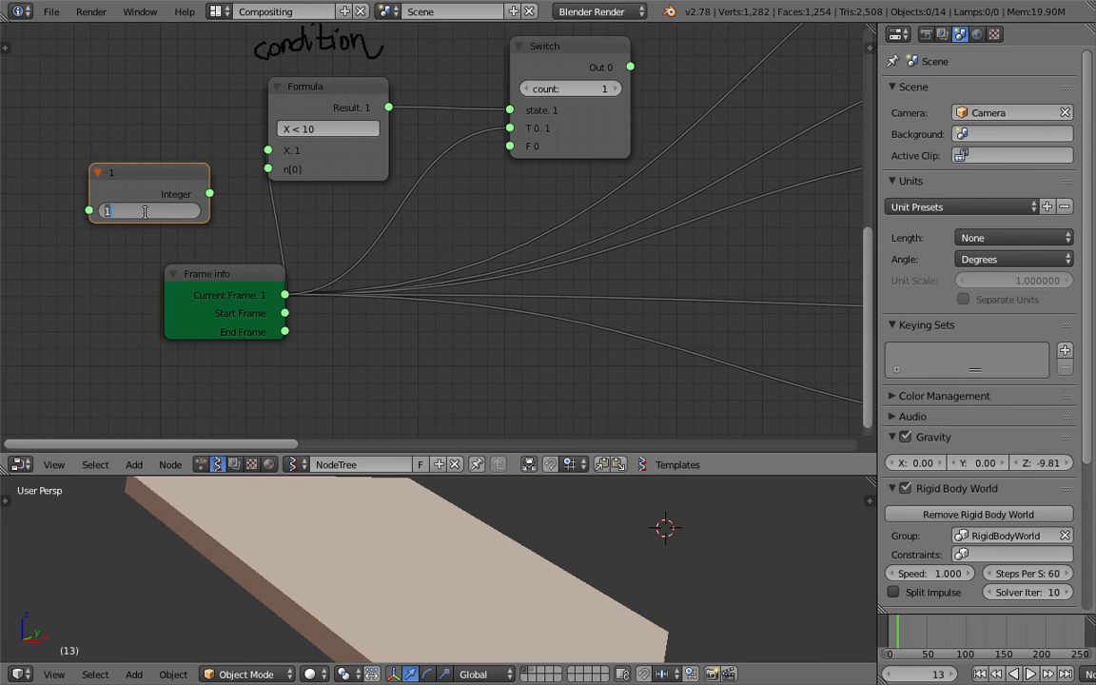
pyautogui.write('30')
pyautogui.press('Return')
pyautogui.hotkey('ctrl', 's')
# Step: Change the Formula expression to X < 30 and link the Integer output to the Switch node's F 0 input
pyautogui.click(316, 130)
pyautogui.write('X < 30')
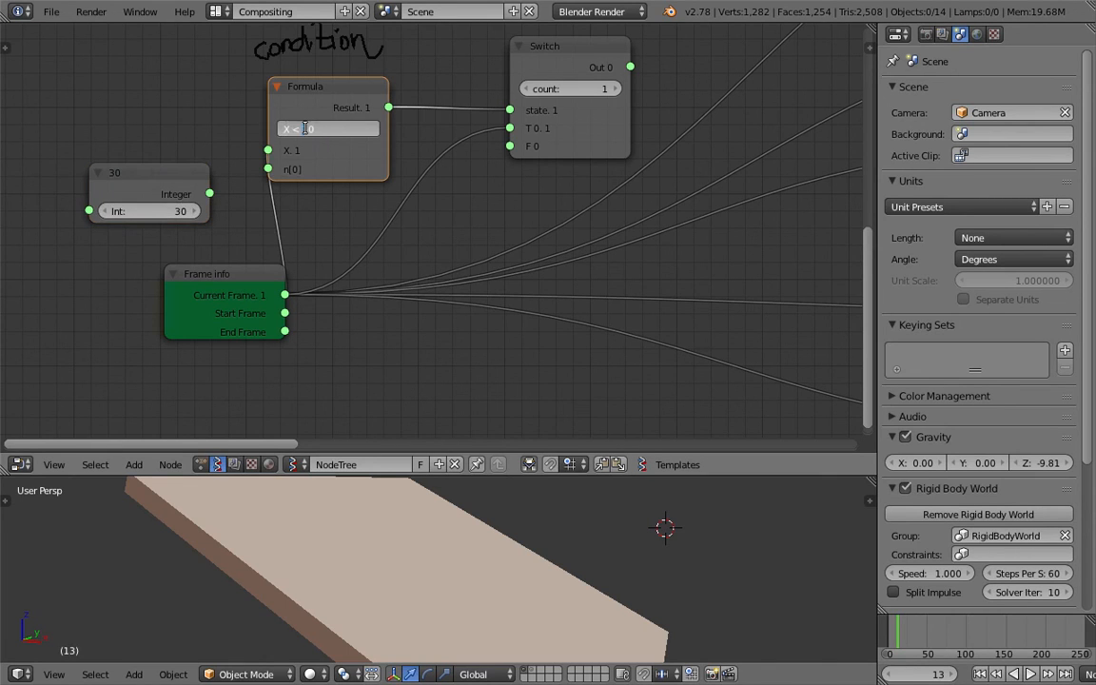
pyautogui.press('Return')
pyautogui.moveTo(209, 194); pyautogui.dragTo(508, 146)
pyautogui.moveTo(366, 86); pyautogui.dragTo(339, 76)
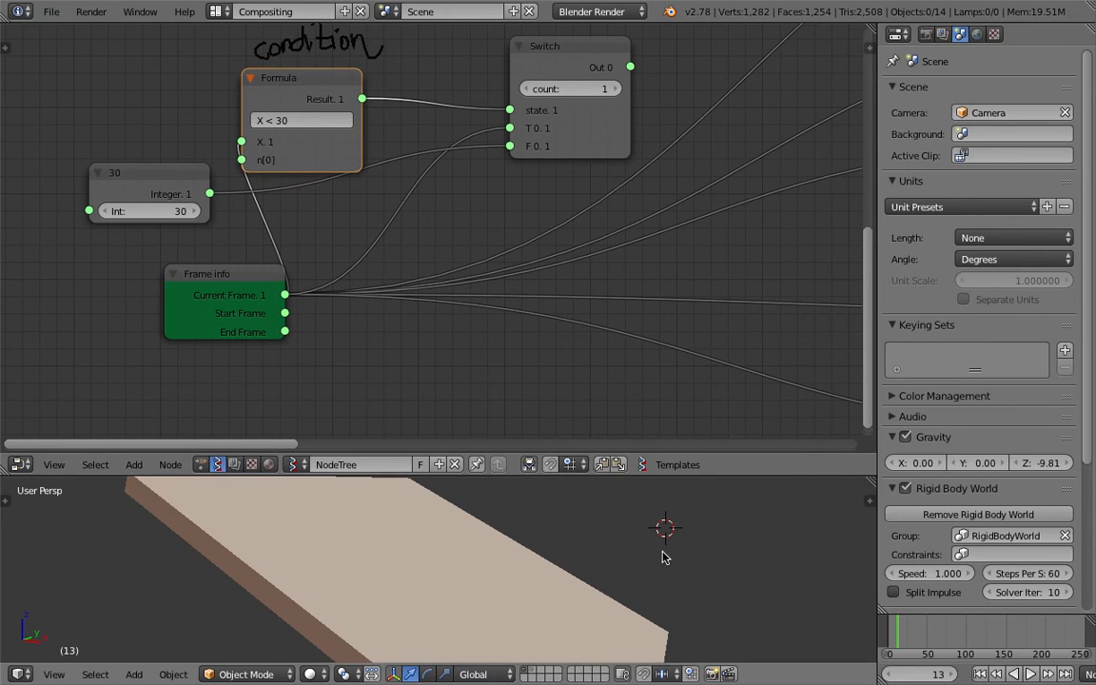
# Step: Enlarge the 3D viewport and switch to the 3D View Full screen layout to frame the boxes on the slab
pyautogui.scroll(-5, 580, 533)
pyautogui.moveTo(603, 476); pyautogui.dragTo(602, 238)
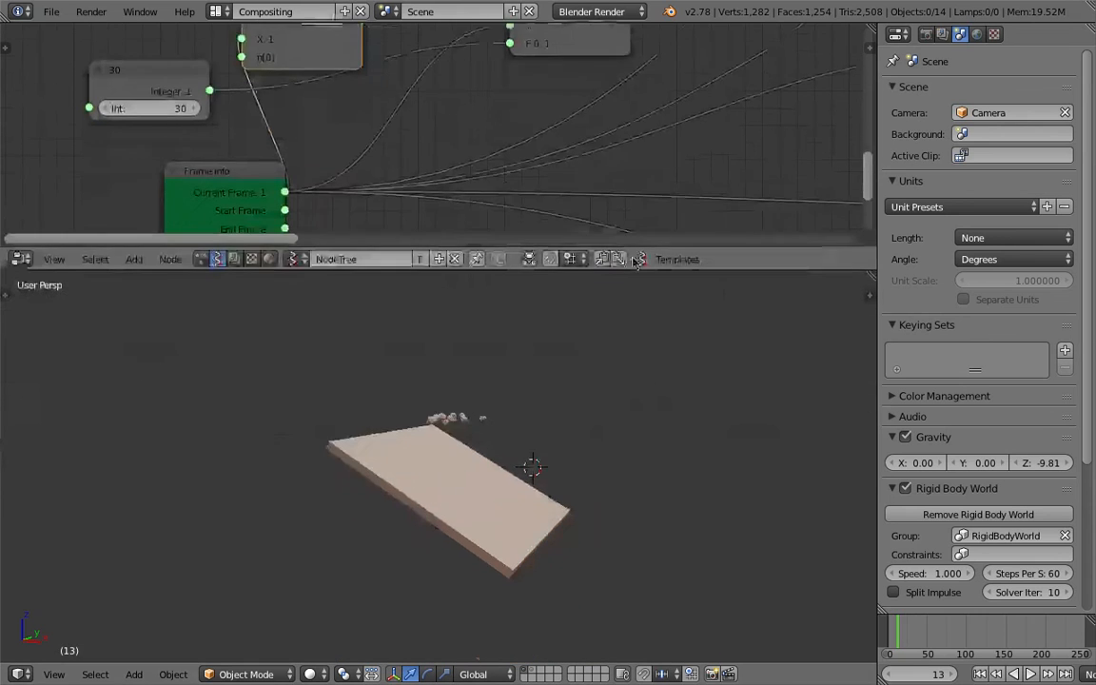
pyautogui.scroll(3, 568, 408)
pyautogui.click(215, 9)
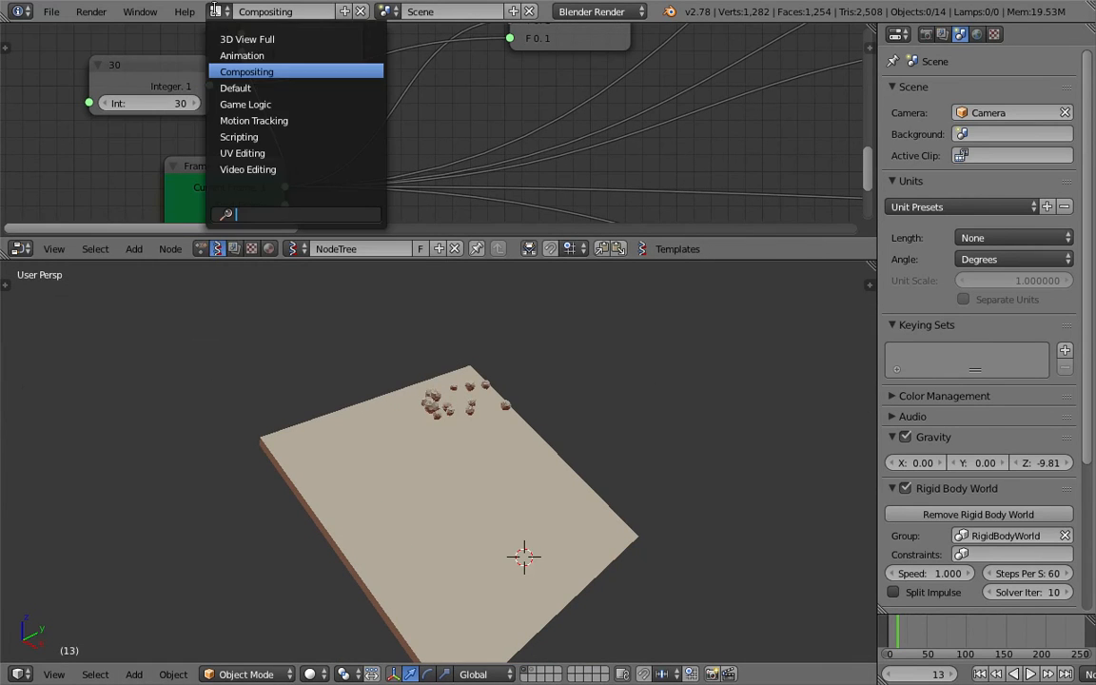
pyautogui.click(238, 39)
pyautogui.scroll(3, 477, 253)
pyautogui.scroll(-6, 479, 314)
pyautogui.scroll(-5, 481, 326)
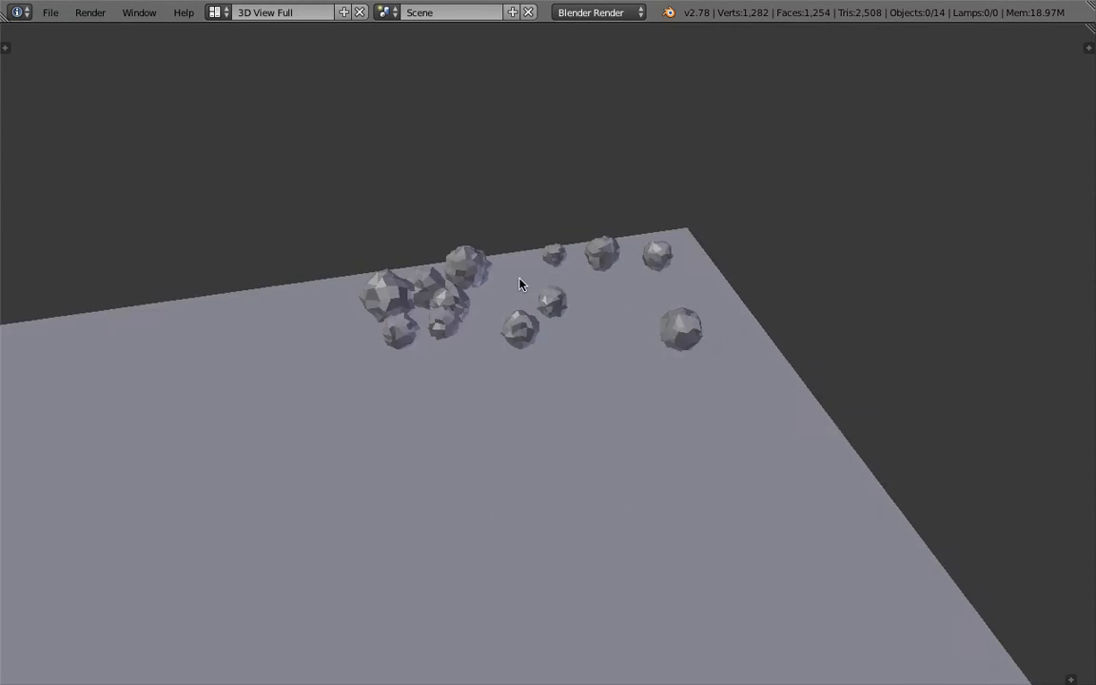
# Step: Enable Matcap shading for the 3D viewport and choose the glossy blue matcap
pyautogui.click(1091, 48)
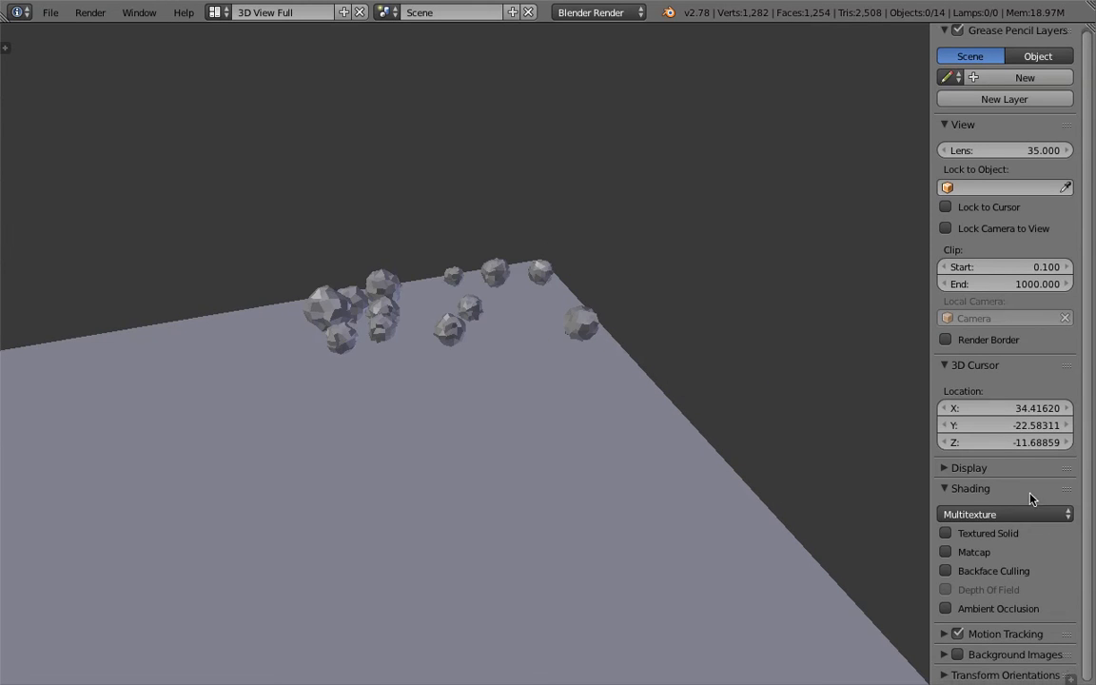
pyautogui.click(989, 554)
pyautogui.click(989, 518)
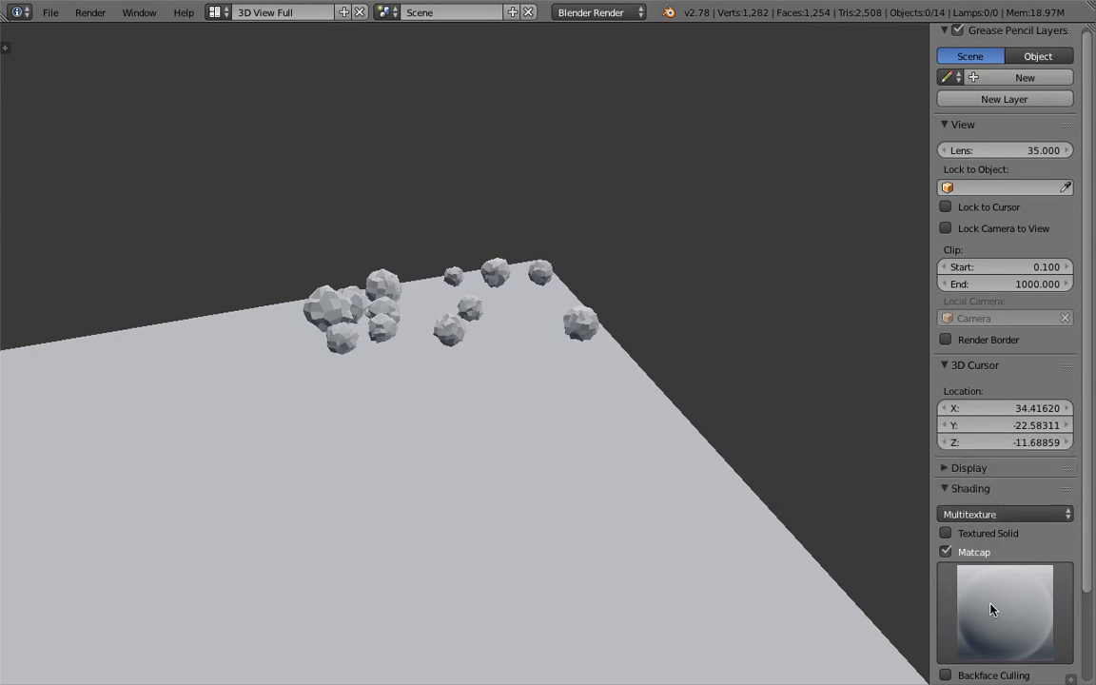
pyautogui.click(991, 607)
pyautogui.click(929, 374)
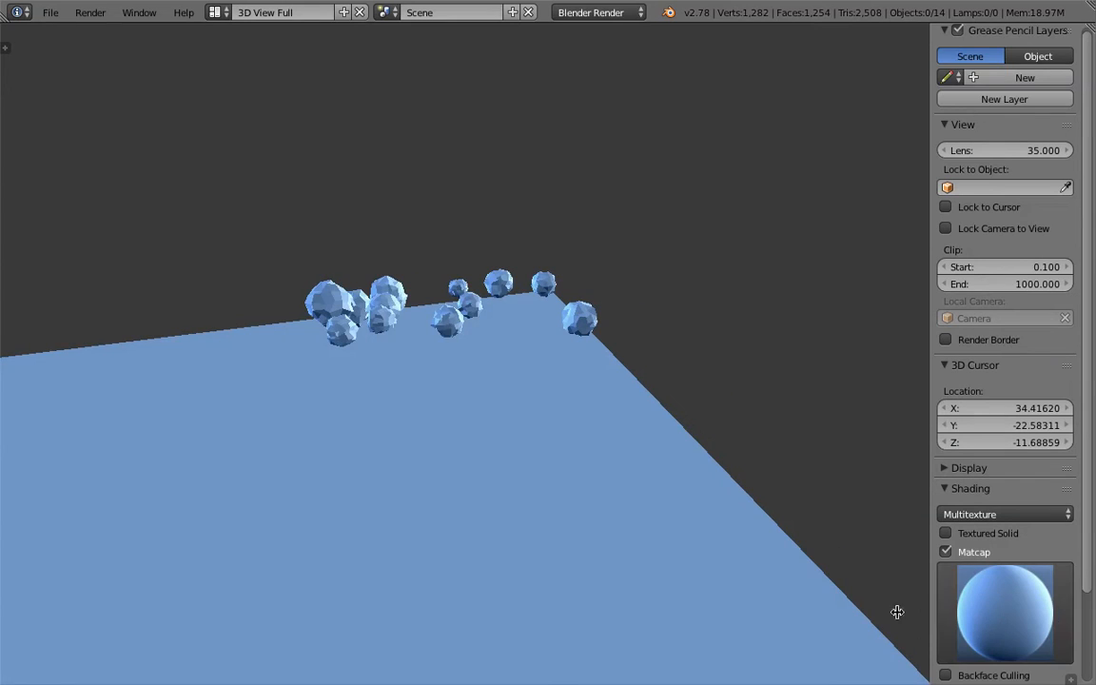
# Step: Enable Ambient Occlusion in the viewport shading and view the boxes from another angle
pyautogui.scroll(-3, 985, 625)
pyautogui.scroll(-2, 986, 624)
pyautogui.click(986, 609)
pyautogui.moveTo(834, 599); pyautogui.dragTo(581, 410, button='middle')
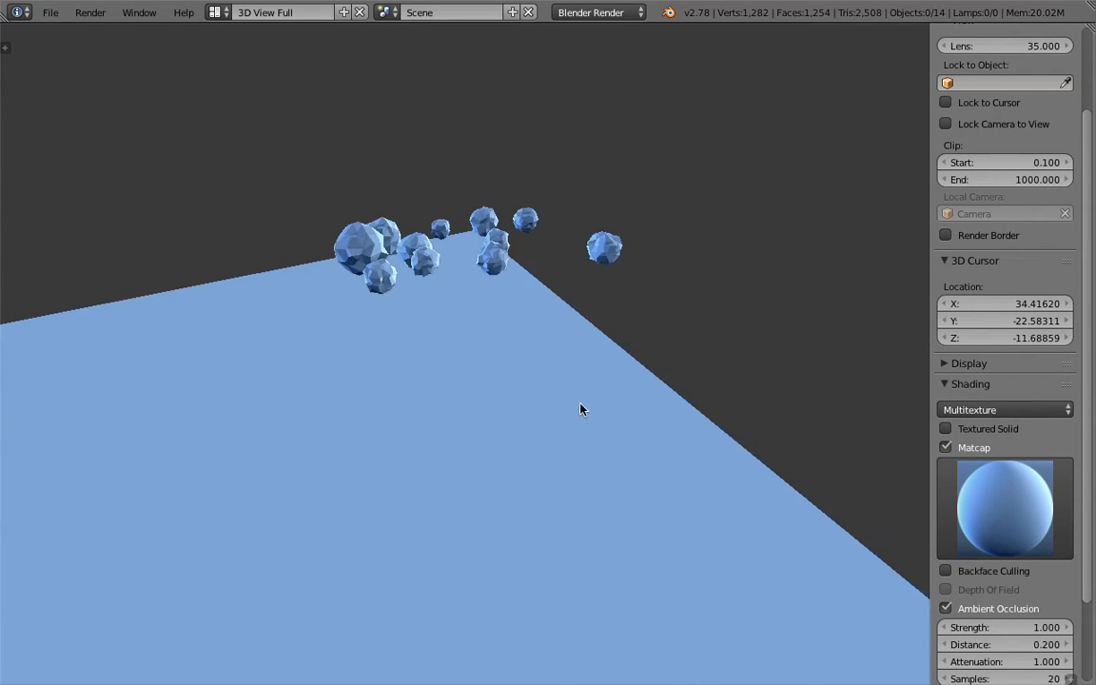
# Step: Rewind the animation to the first frame from the Compositing layout and return to the 3D View Full layout
pyautogui.click(220, 19)
pyautogui.click(249, 68)
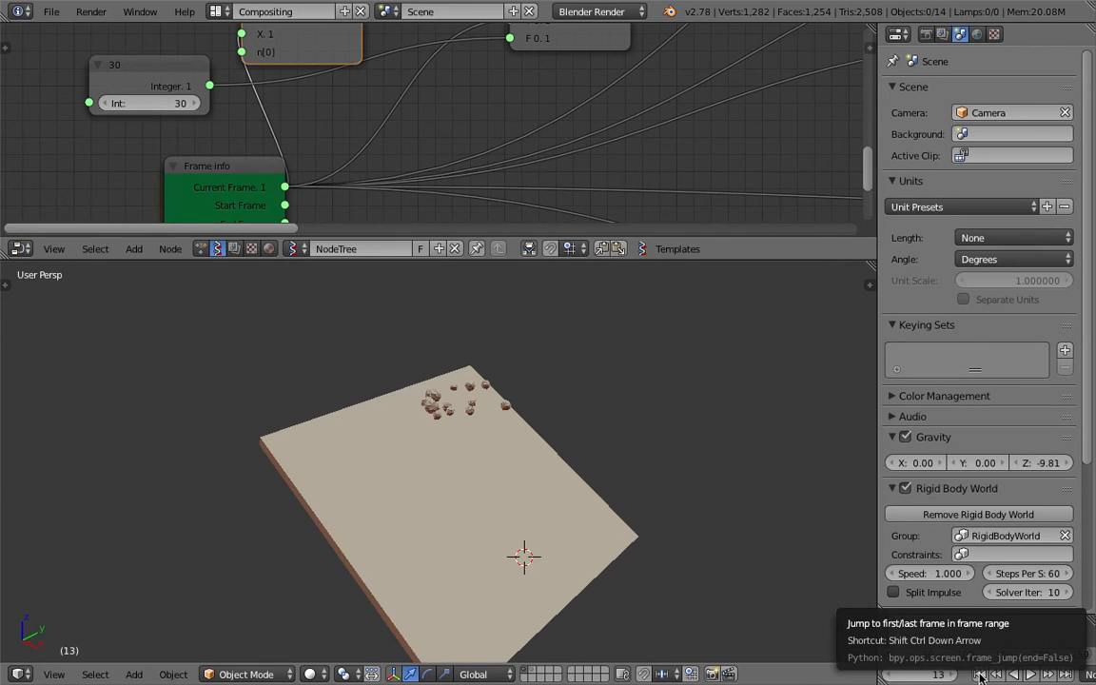
pyautogui.click(820, 403)
pyautogui.click(218, 11)
pyautogui.click(248, 39)
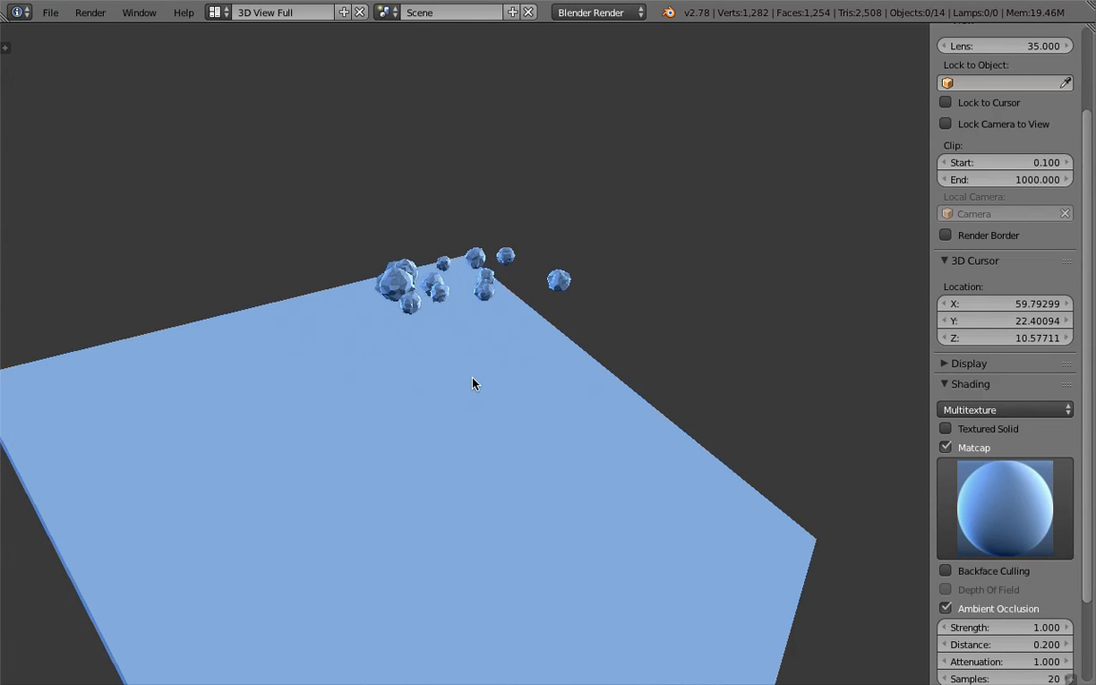
pyautogui.hotkey('ctrl', 'z')
pyautogui.moveTo(472, 381)
pyautogui.mouseDown(button='middle')
pyautogui.moveTo(479, 339)
pyautogui.moveTo(492, 341)
pyautogui.mouseUp(button='middle')
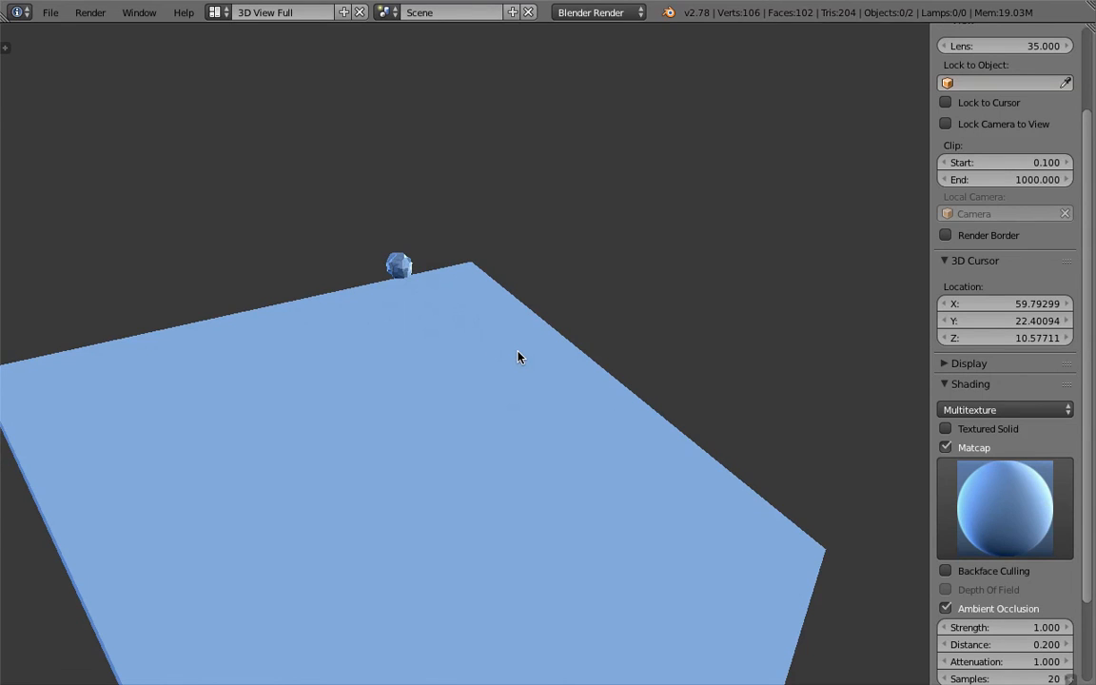
# Step: Play the simulation and examine the boxes rolling down the slab from several angles and distances
pyautogui.hotkey('alt', 'a')
pyautogui.moveTo(538, 355); pyautogui.dragTo(411, 345, button='middle')
pyautogui.moveTo(460, 374)
pyautogui.mouseDown(button='middle')
pyautogui.moveTo(421, 394)
pyautogui.moveTo(614, 377)
pyautogui.moveTo(712, 401)
pyautogui.moveTo(585, 411)
pyautogui.moveTo(462, 360)
pyautogui.mouseUp(button='middle')
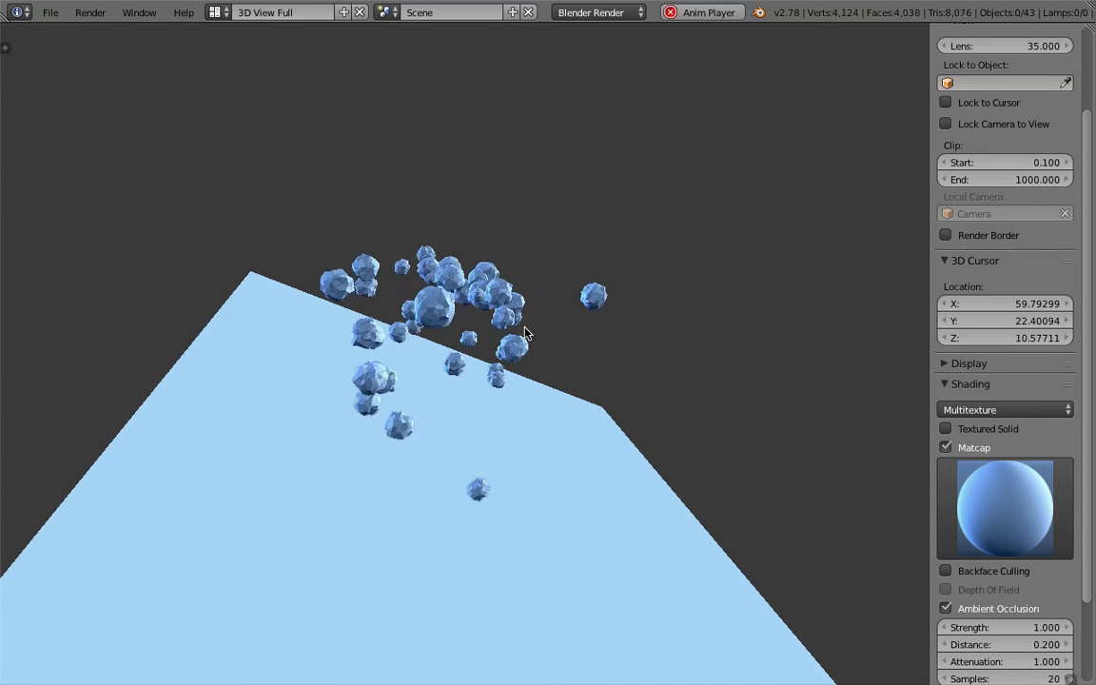
pyautogui.moveTo(465, 335); pyautogui.dragTo(491, 375, button='middle')
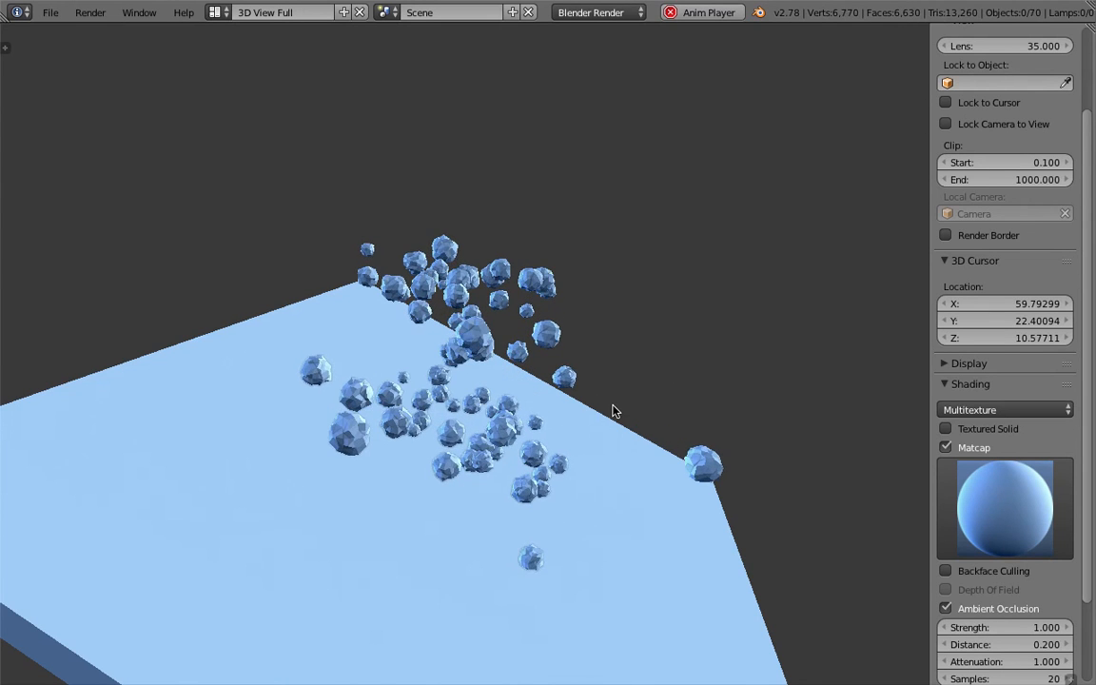
pyautogui.moveTo(603, 426); pyautogui.dragTo(630, 512, button='middle')
pyautogui.scroll(-3, 628, 511)
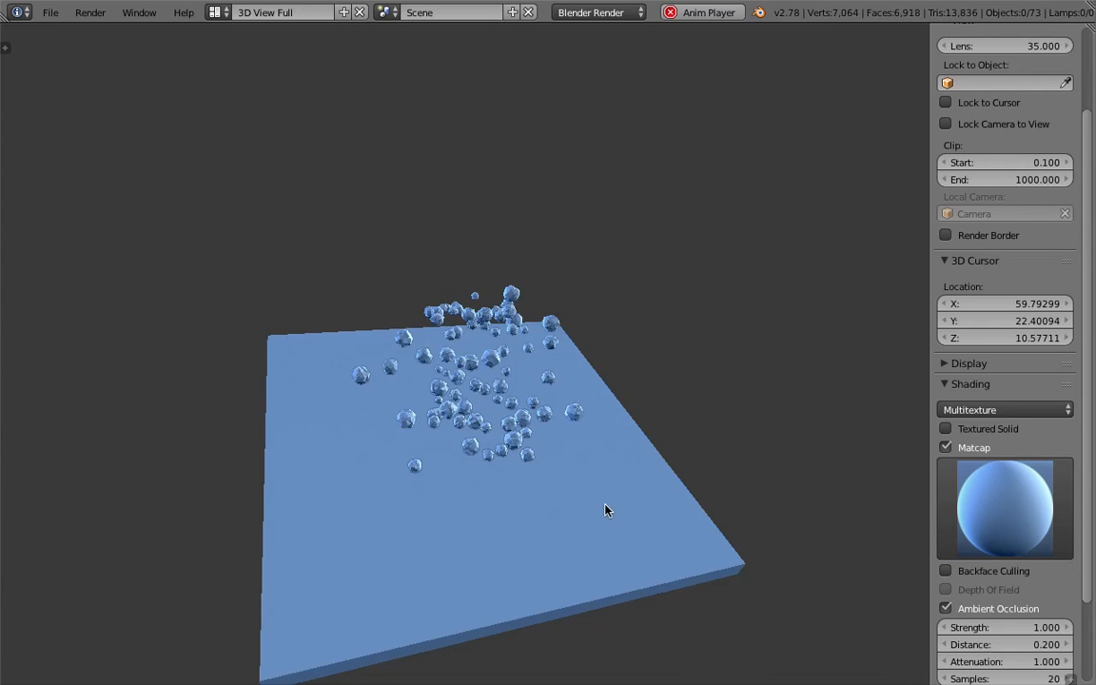
pyautogui.scroll(3, 447, 500)
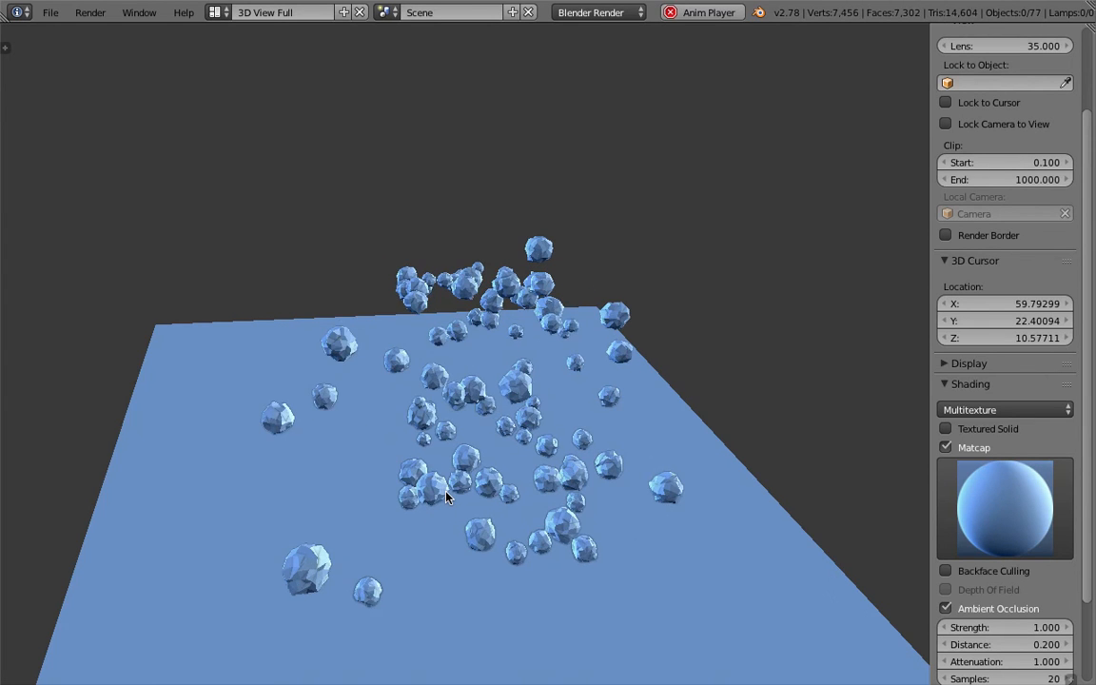
pyautogui.scroll(4, 446, 497)
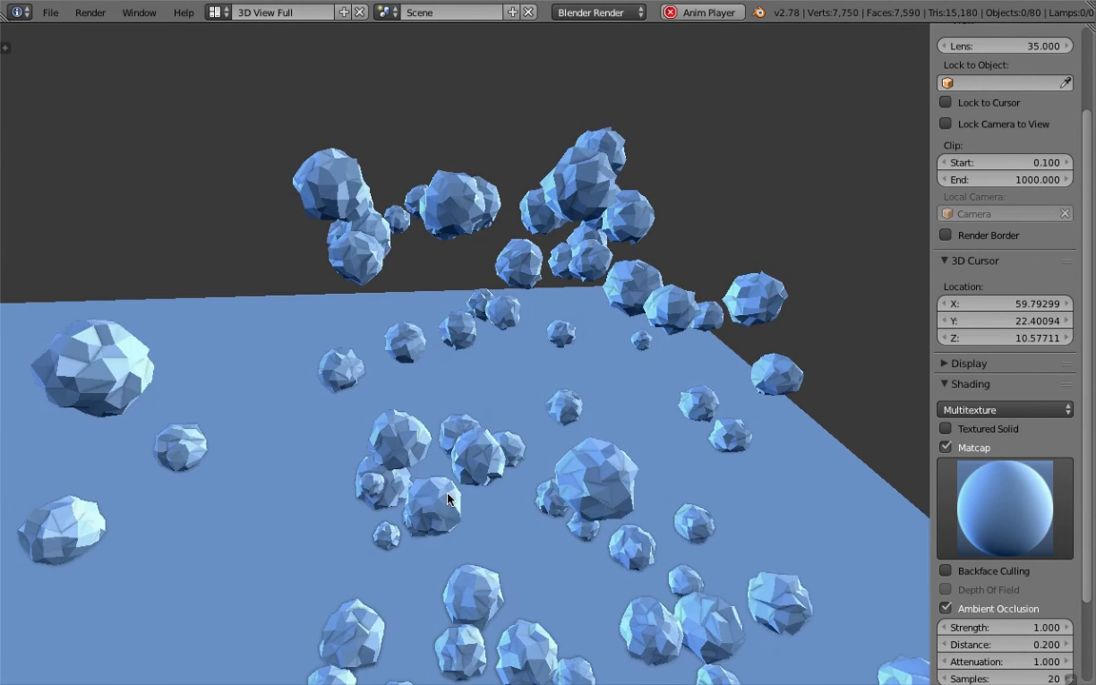
pyautogui.scroll(-4, 450, 499)
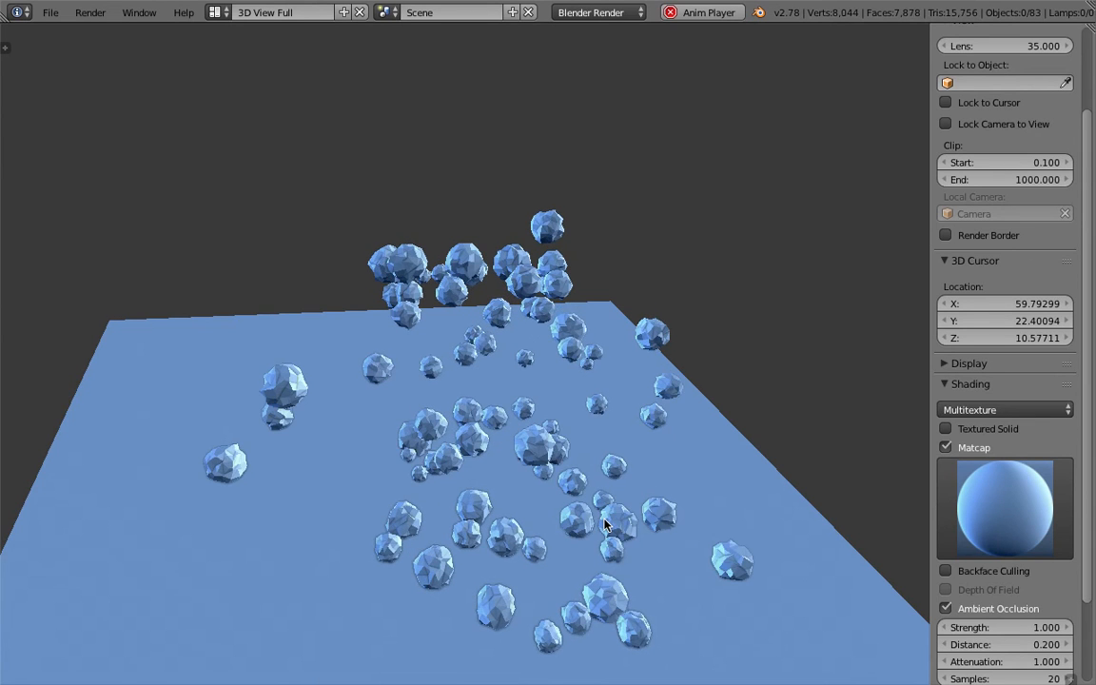
pyautogui.scroll(-3, 665, 519)
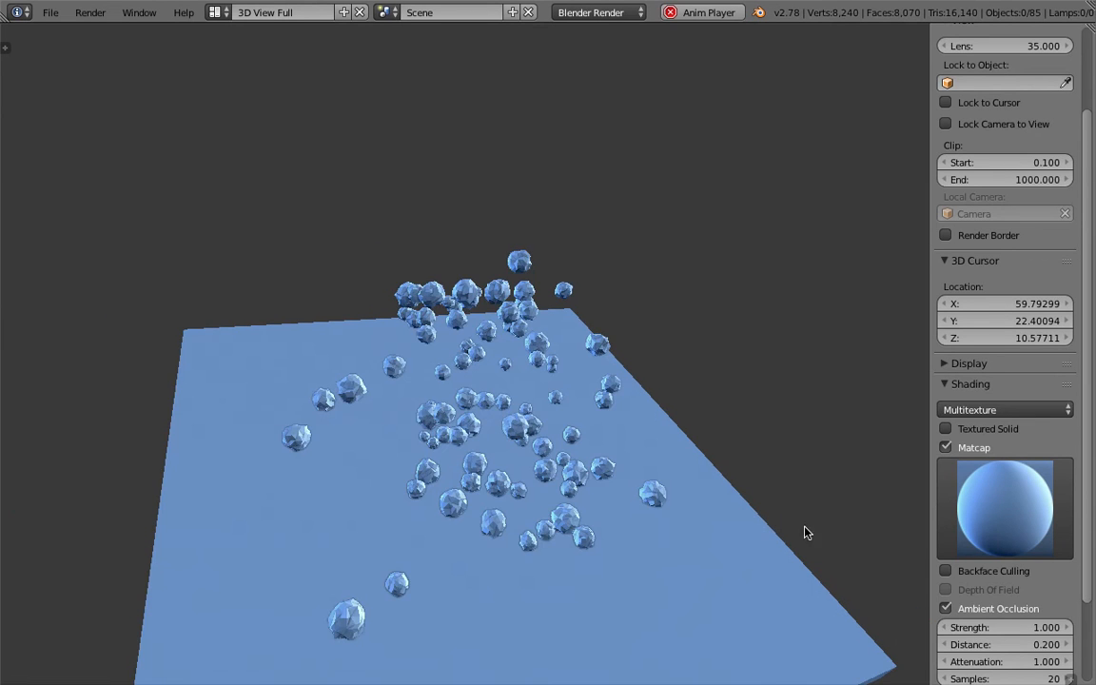
# Step: Set the viewport Ambient Occlusion strength to 5 and inspect the shaded boxes on the slab
pyautogui.click(1021, 626)
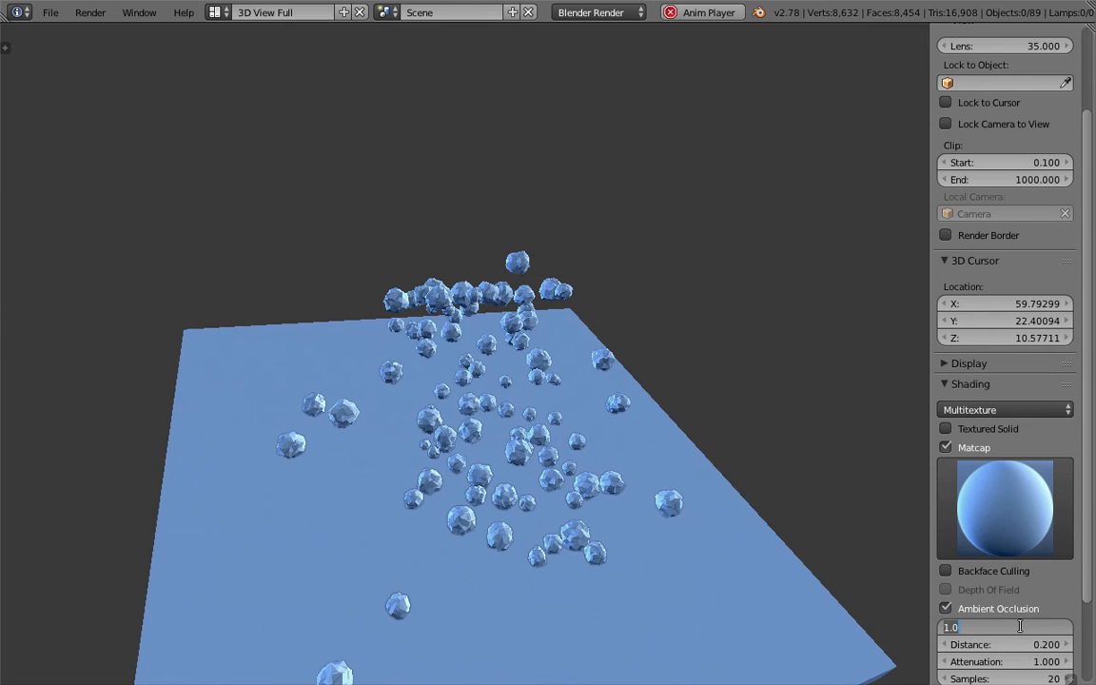
pyautogui.write('5')
pyautogui.press('Return')
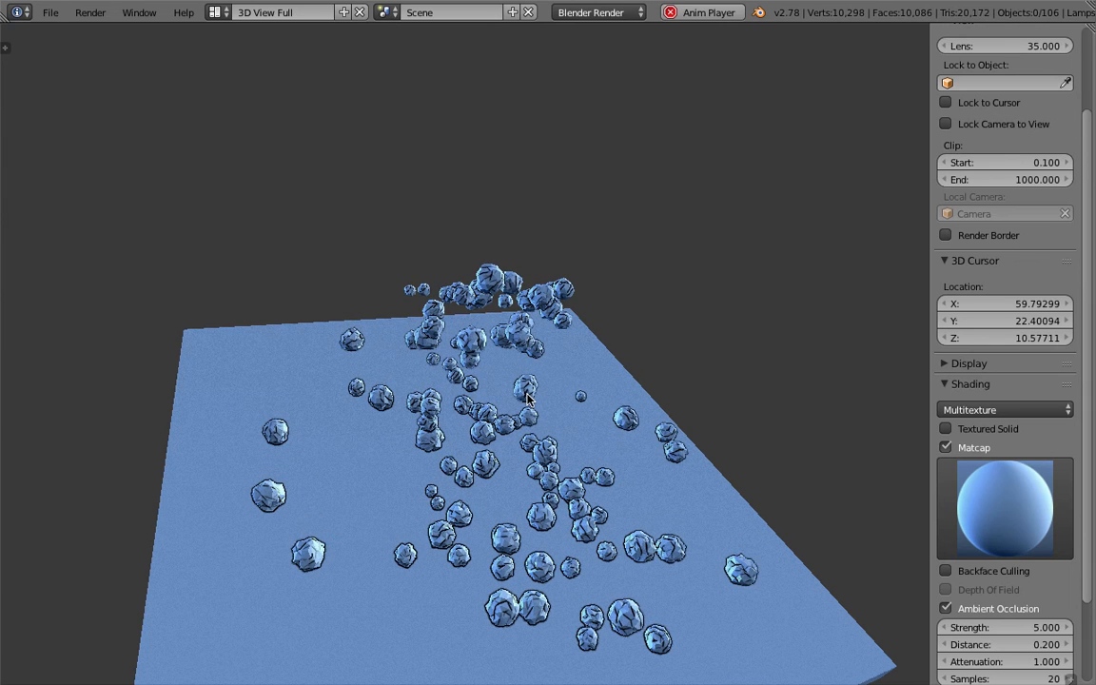
pyautogui.moveTo(522, 419); pyautogui.dragTo(526, 447, button='middle')
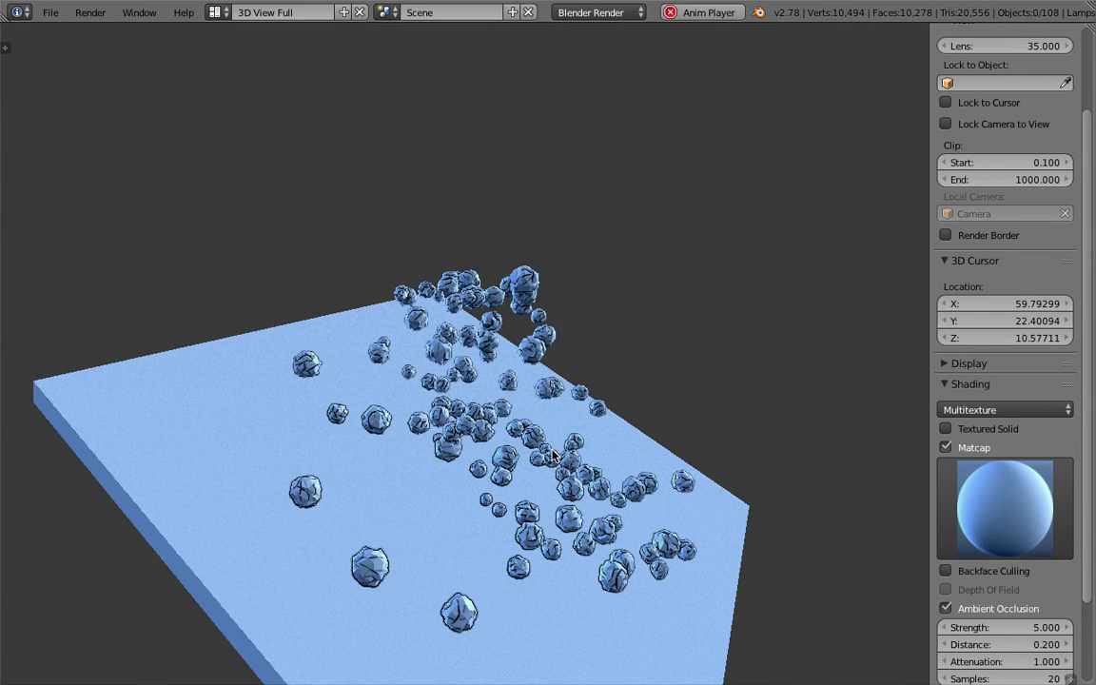
pyautogui.scroll(-3, 549, 455)
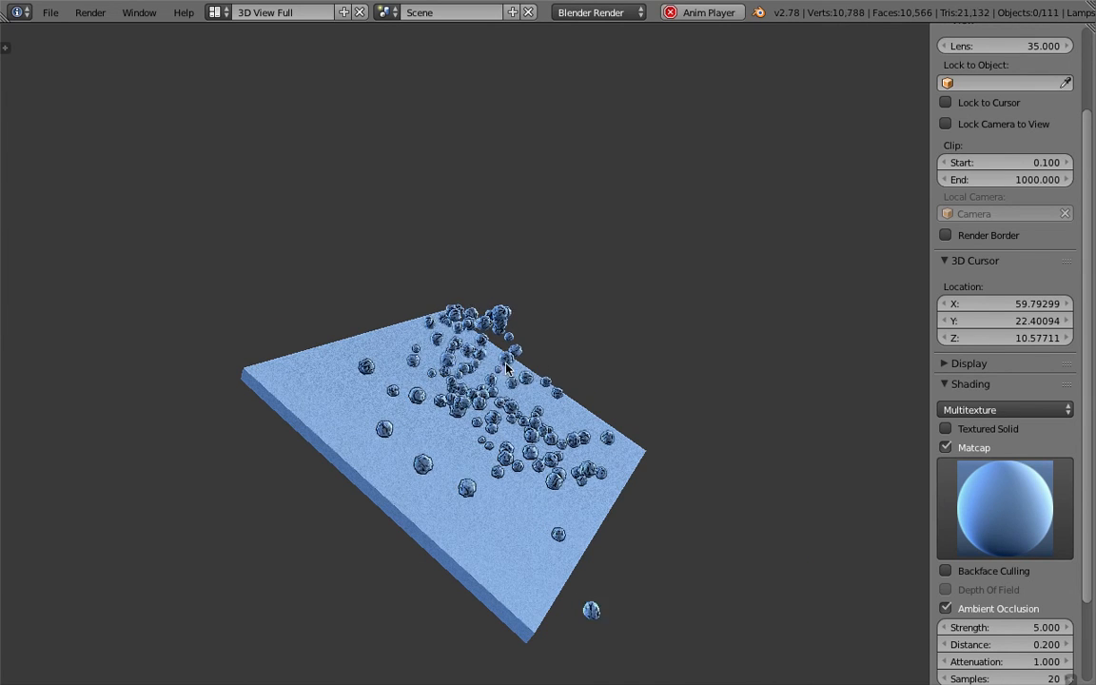
pyautogui.scroll(1, 471, 324)
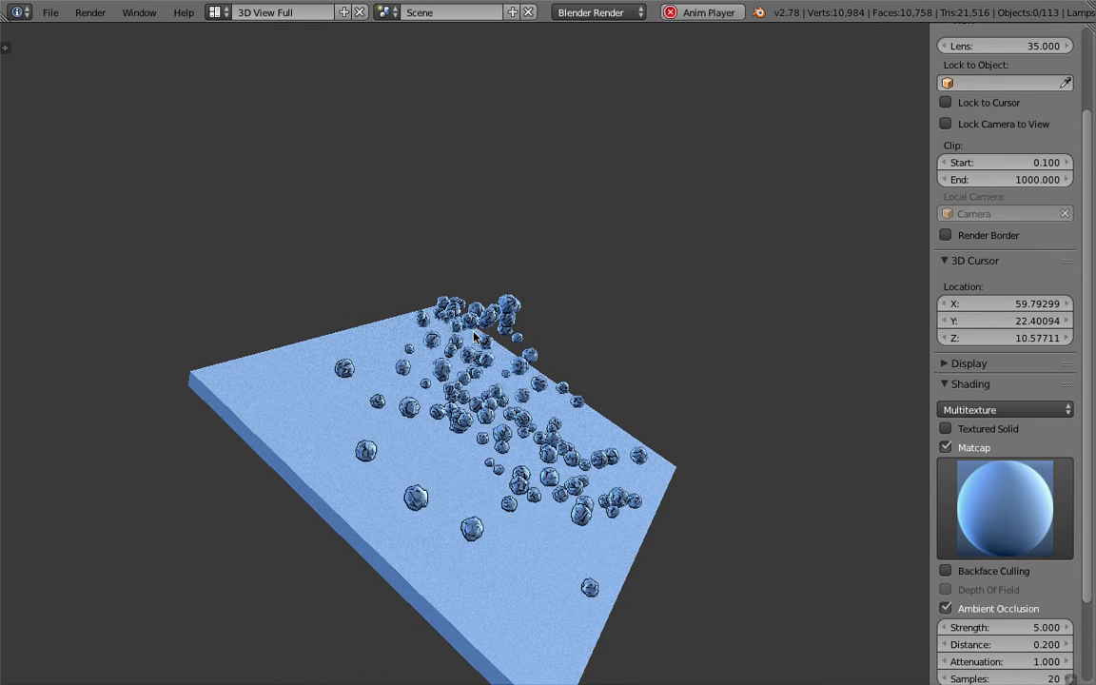
pyautogui.scroll(1, 485, 343)
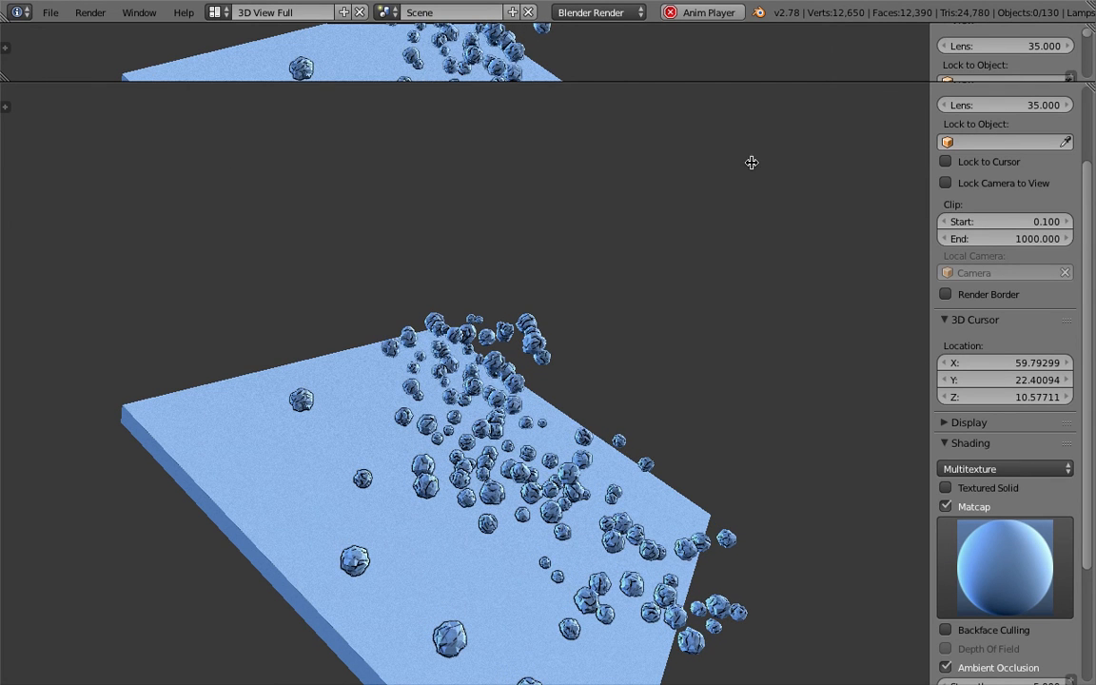
# Step: Show the header of the narrow area above the 3D viewport and change that area to a Timeline
pyautogui.press('t')
pyautogui.moveTo(1072, 76); pyautogui.dragTo(1079, 69)
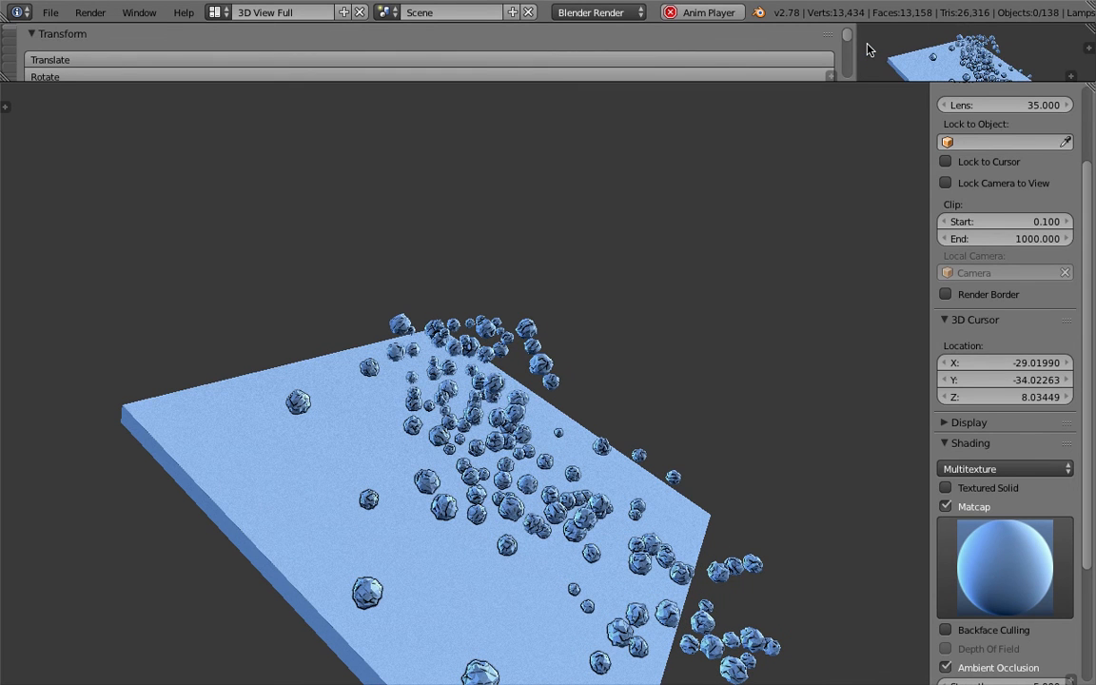
pyautogui.press('t')
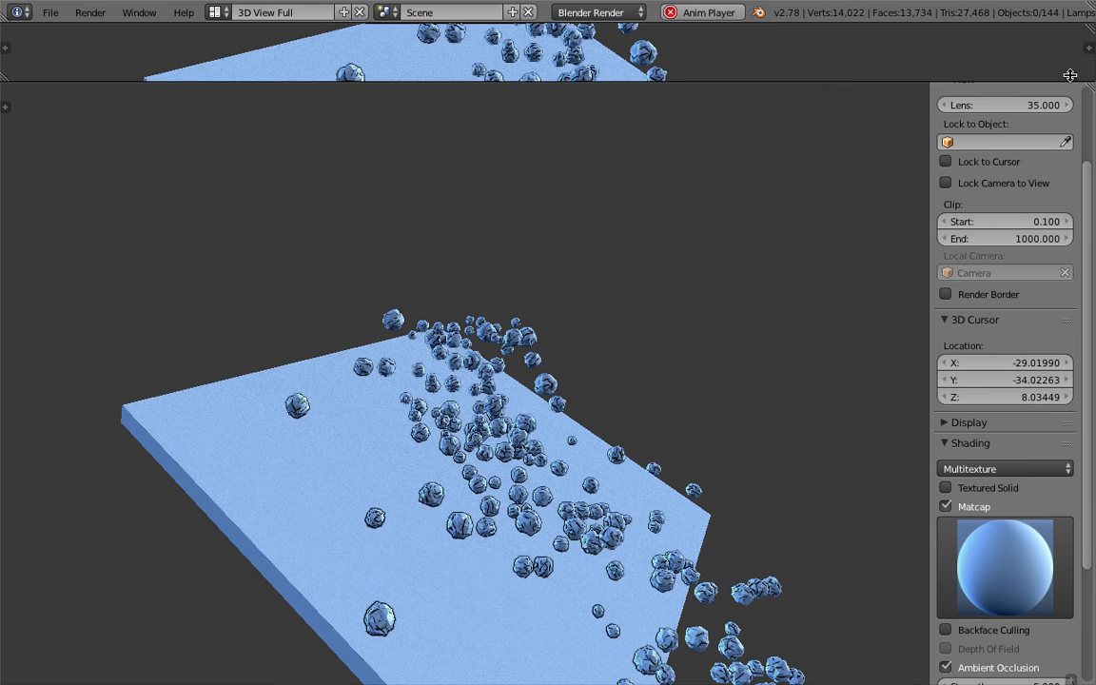
pyautogui.click(1071, 75)
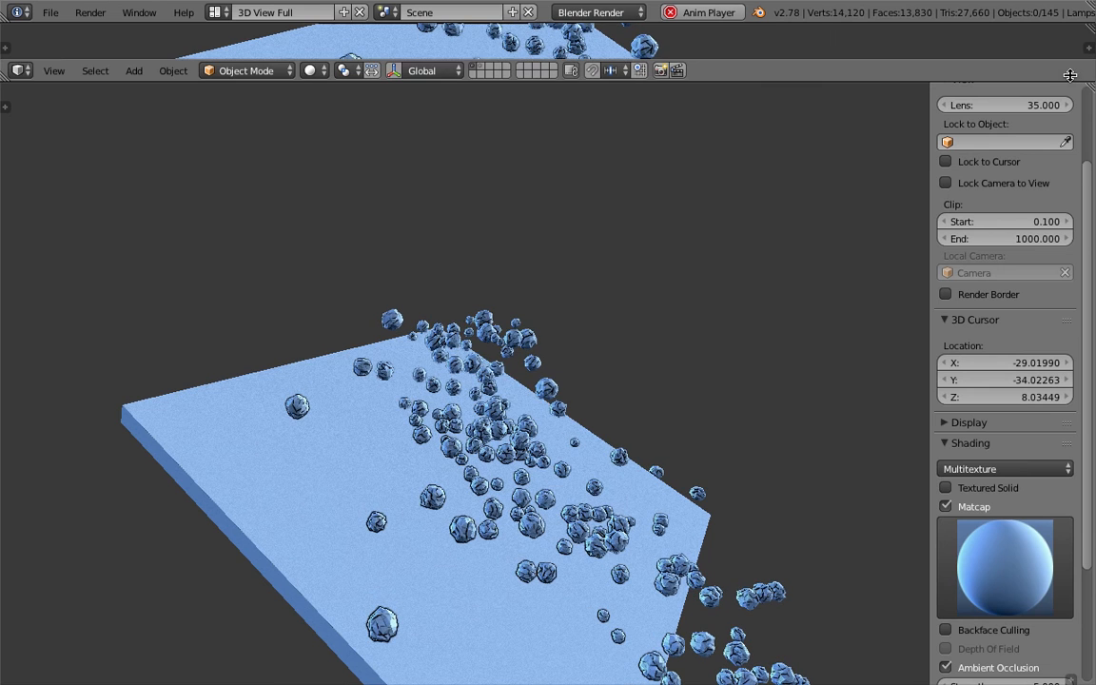
pyautogui.click(17, 71)
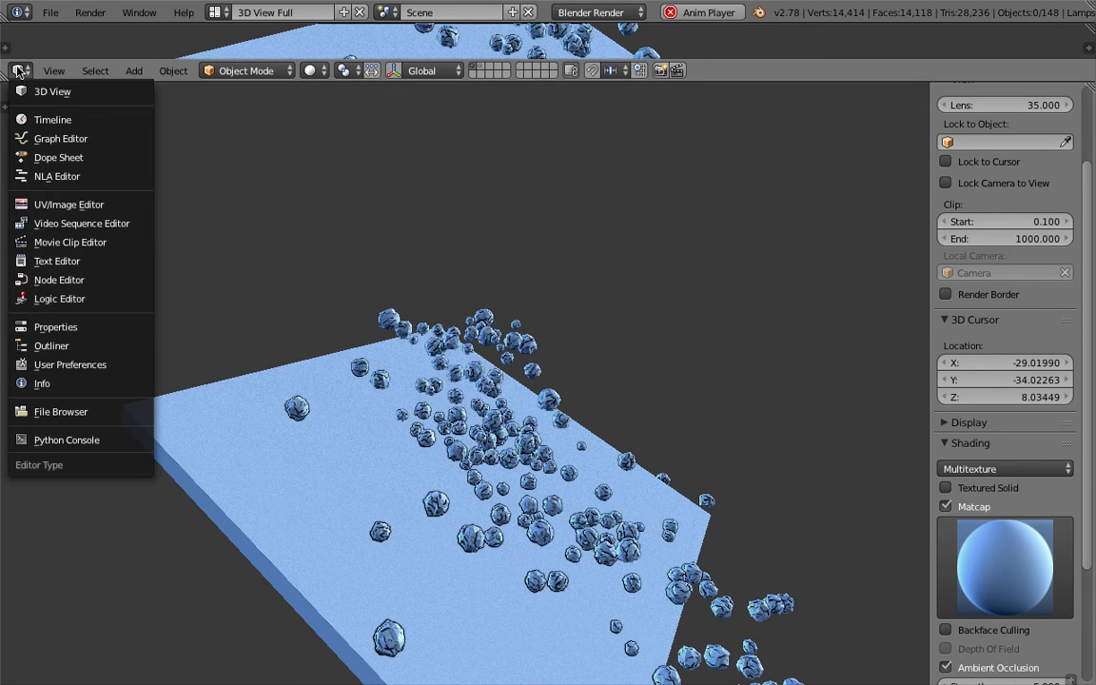
pyautogui.click(44, 121)
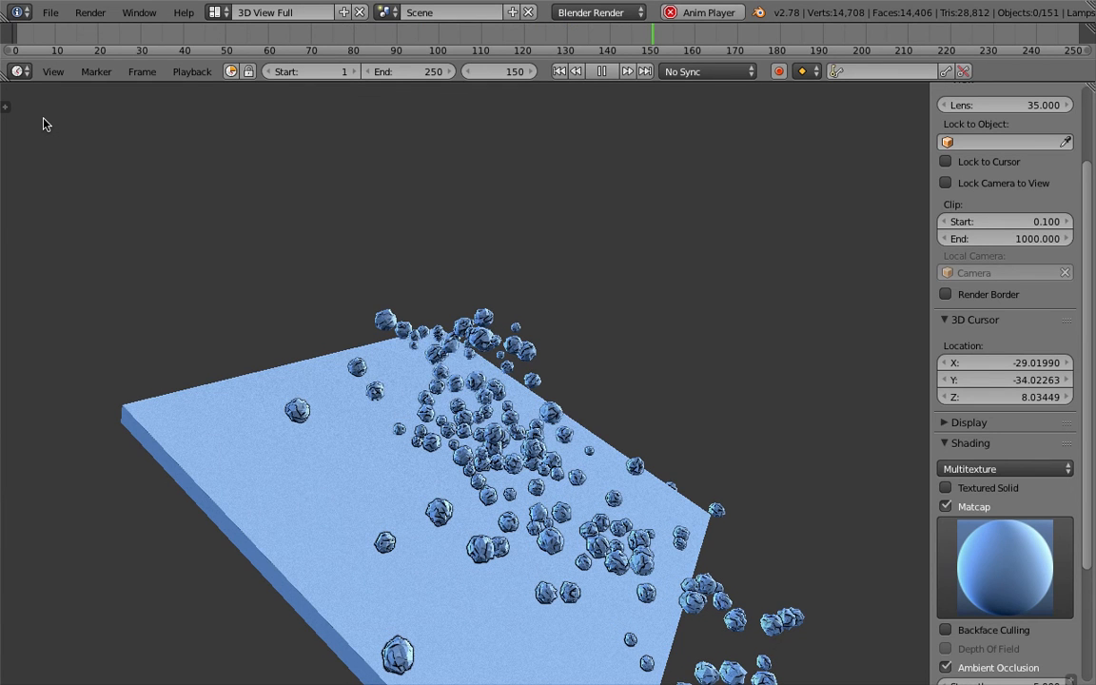
# Step: Pause playback, switch to the Compositing layout and enlarge the node editor around the Formula and Switch nodes
pyautogui.click(602, 72)
pyautogui.moveTo(640, 287); pyautogui.dragTo(547, 398, button='middle')
pyautogui.scroll(-3, 548, 398)
pyautogui.click(222, 12)
pyautogui.click(245, 74)
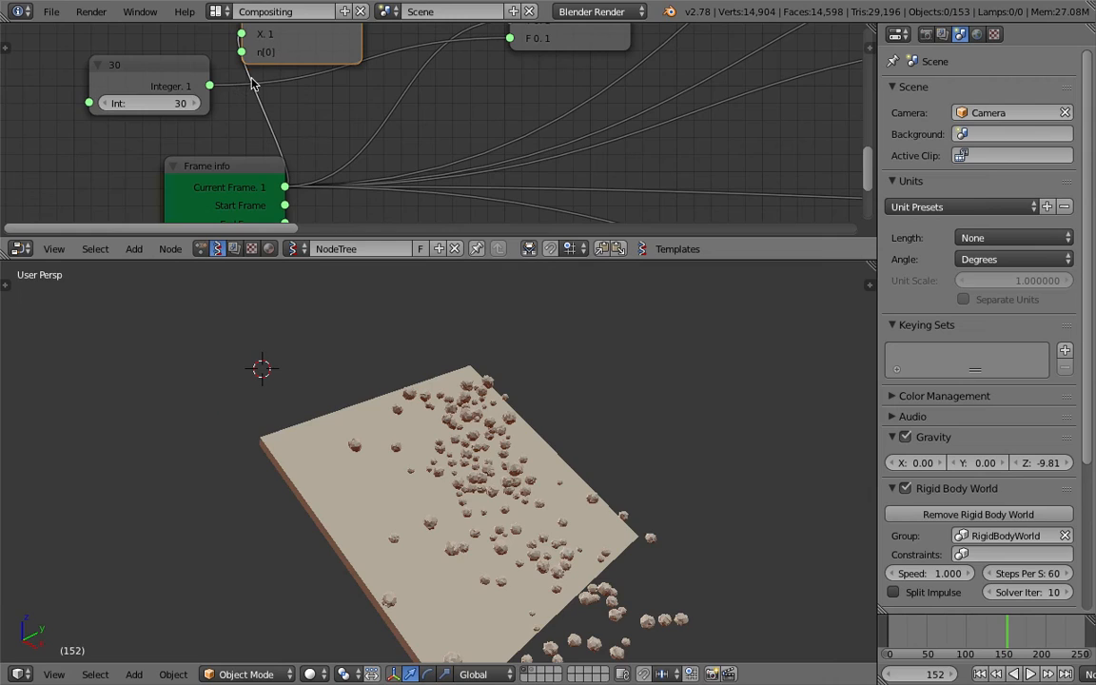
pyautogui.moveTo(245, 79); pyautogui.dragTo(235, 113, button='middle')
pyautogui.moveTo(340, 259); pyautogui.dragTo(340, 463)
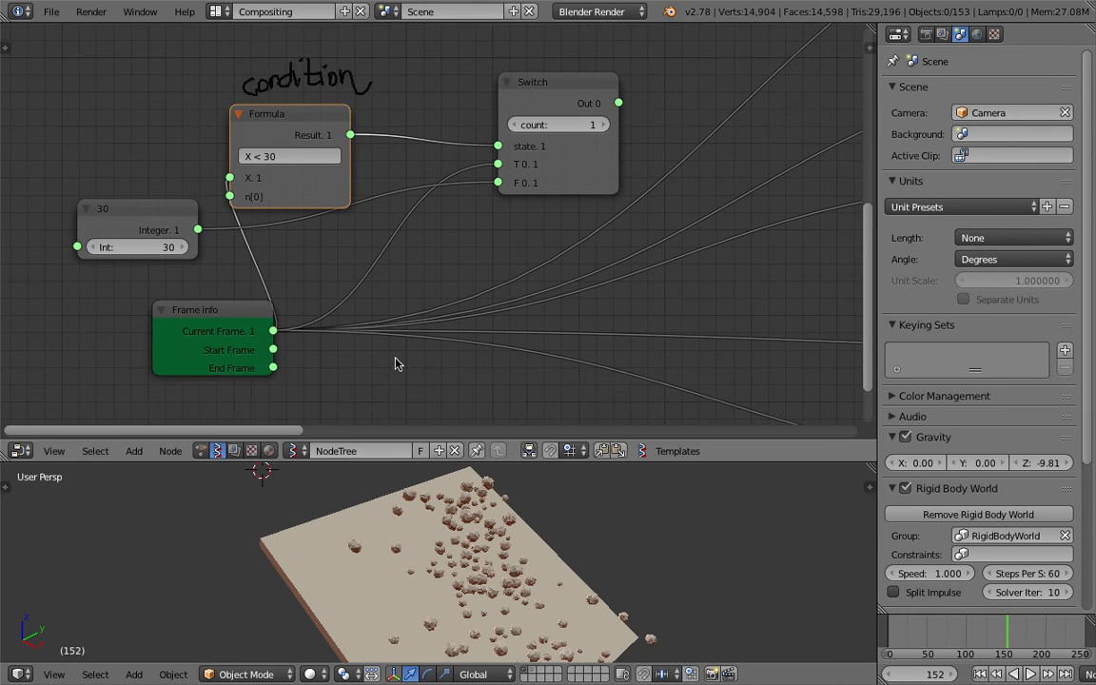
pyautogui.scroll(-3, 397, 365)
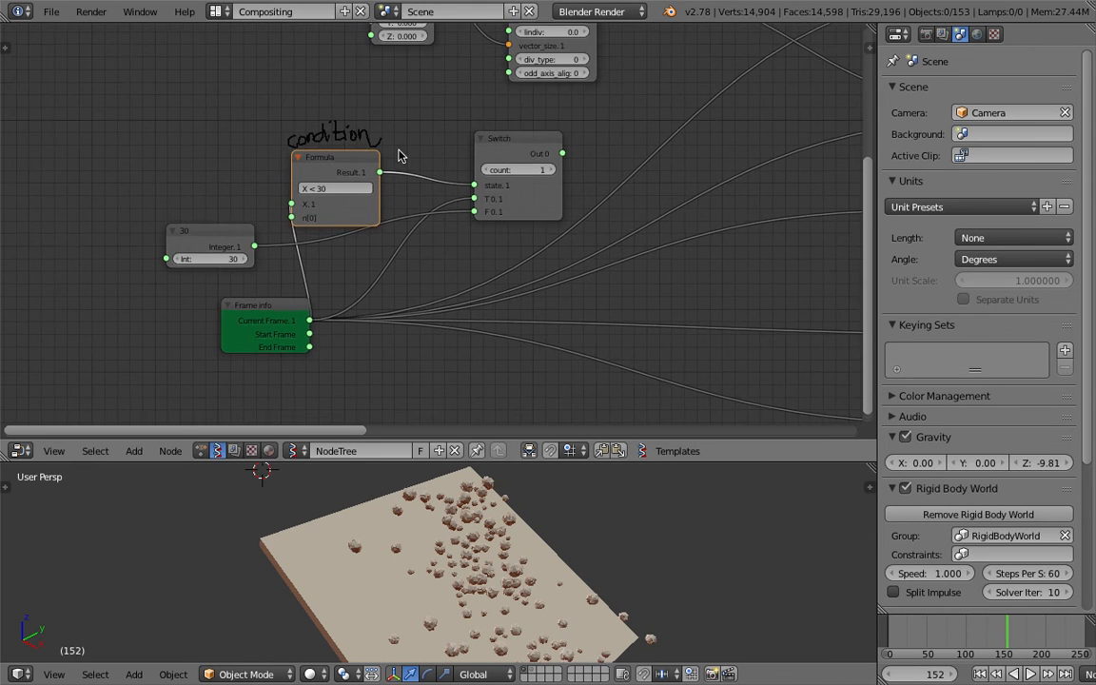
pyautogui.moveTo(400, 156); pyautogui.dragTo(387, 198, button='middle')
# Step: Move the Switch node closer to the Formula node and save the file
pyautogui.moveTo(480, 176); pyautogui.dragTo(447, 176)
pyautogui.hotkey('ctrl', 's')
pyautogui.moveTo(495, 210); pyautogui.dragTo(276, 255, button='middle')
pyautogui.click(455, 265)
pyautogui.scroll(-1, 479, 251)
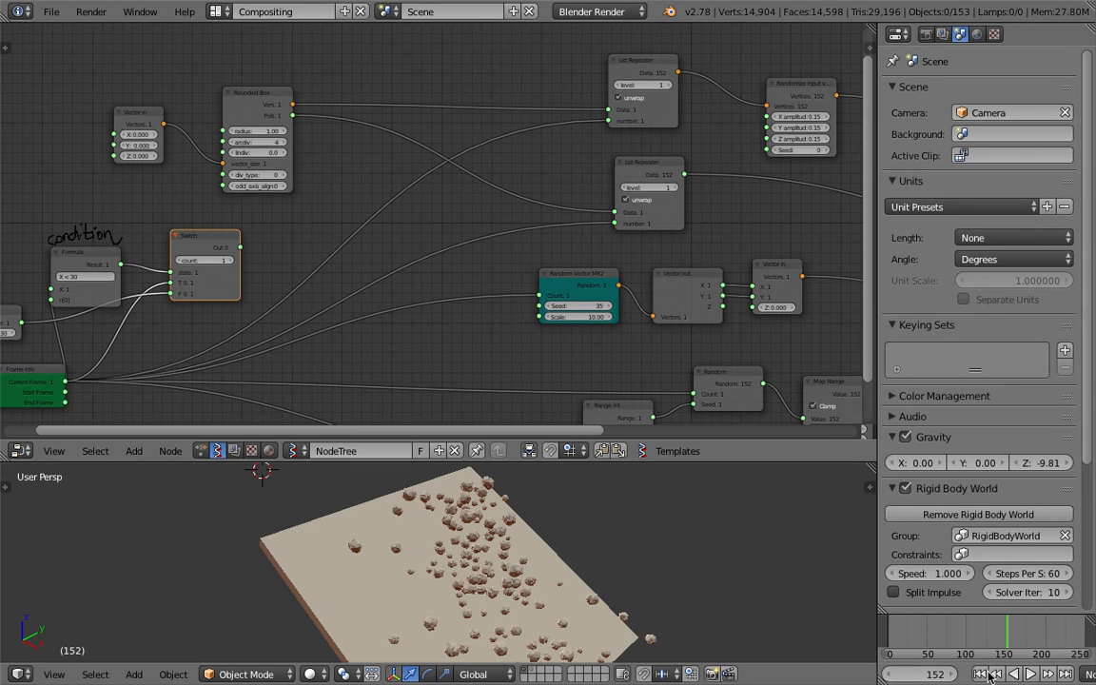
# Step: Return to the first frame and link the Switch output to the List Repeater number inputs and the Random Vector Count
pyautogui.hotkey('shift', 'Left')
pyautogui.moveTo(243, 249); pyautogui.dragTo(606, 122)
pyautogui.moveTo(243, 249); pyautogui.dragTo(539, 306)
pyautogui.moveTo(440, 295); pyautogui.dragTo(449, 194, button='middle')
pyautogui.hotkey('ctrl', 's')
pyautogui.click(451, 195)
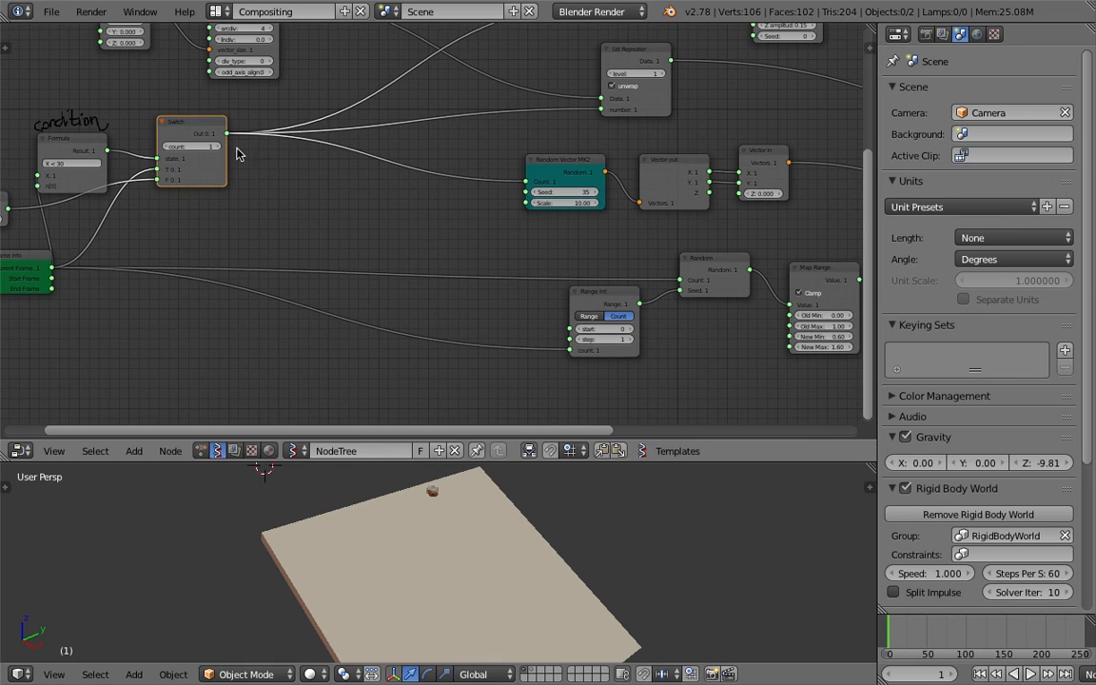
# Step: Move the Switch node further along the tree and link its output to the Range Int count input
pyautogui.press('g')
pyautogui.click(328, 186)
pyautogui.moveTo(316, 163); pyautogui.dragTo(571, 350)
pyautogui.moveTo(575, 248); pyautogui.dragTo(424, 240, button='middle')
pyautogui.scroll(-2, 423, 240)
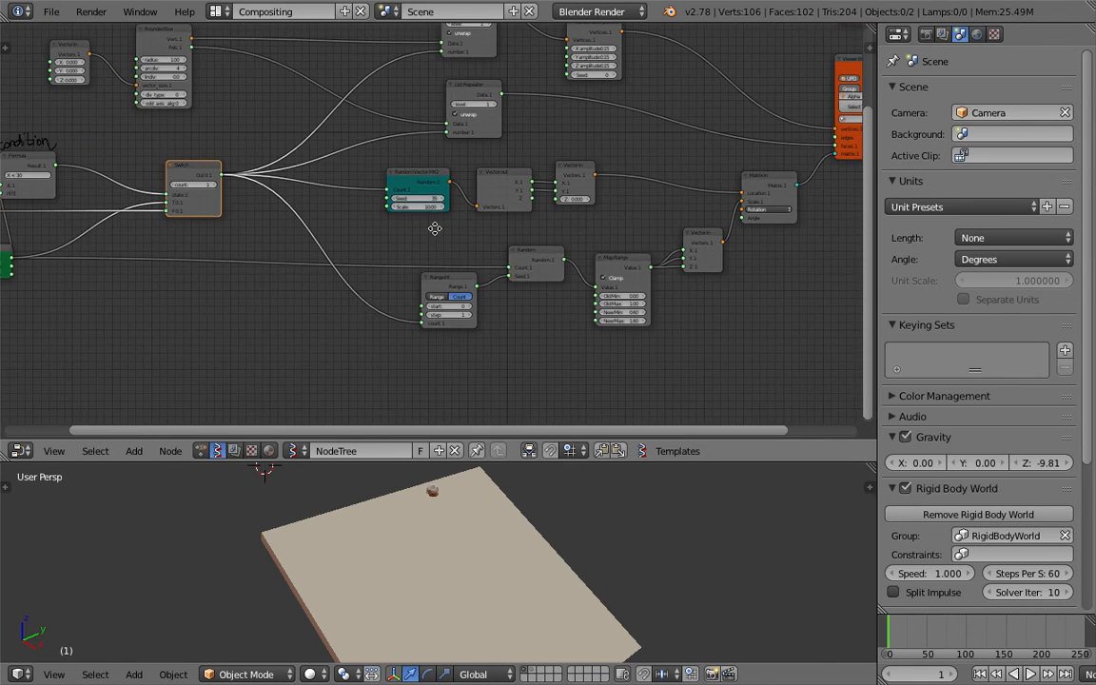
pyautogui.click(658, 240)
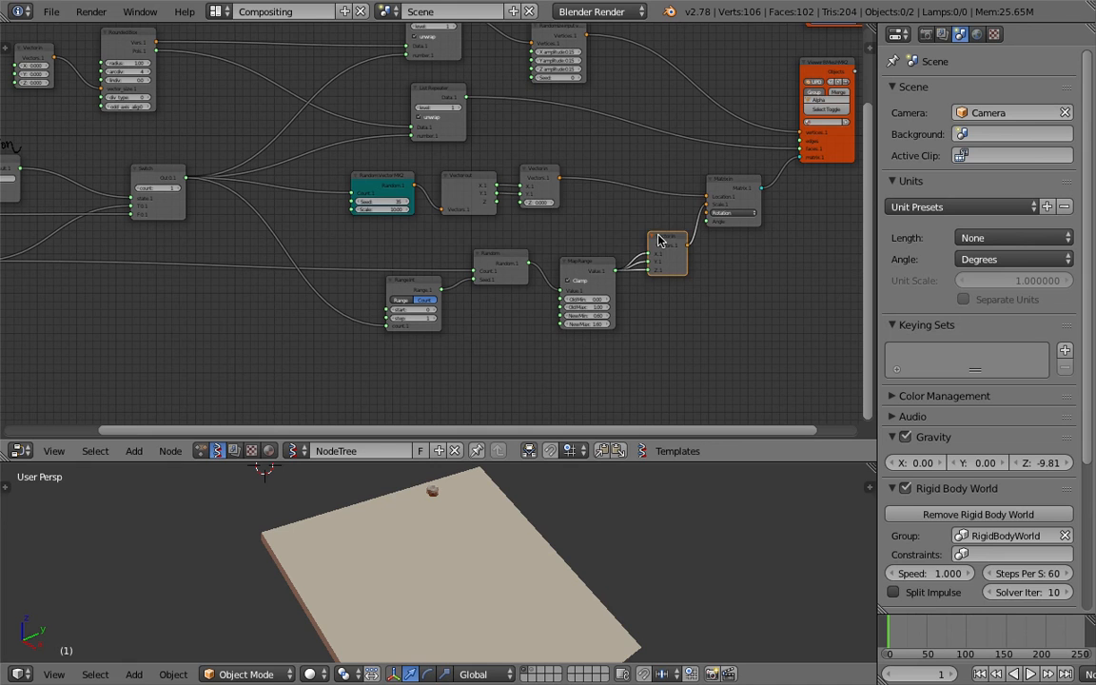
# Step: Save the file in the 3D View Full layout and select the slab
pyautogui.click(215, 12)
pyautogui.click(233, 37)
pyautogui.moveTo(411, 235); pyautogui.dragTo(449, 243, button='middle')
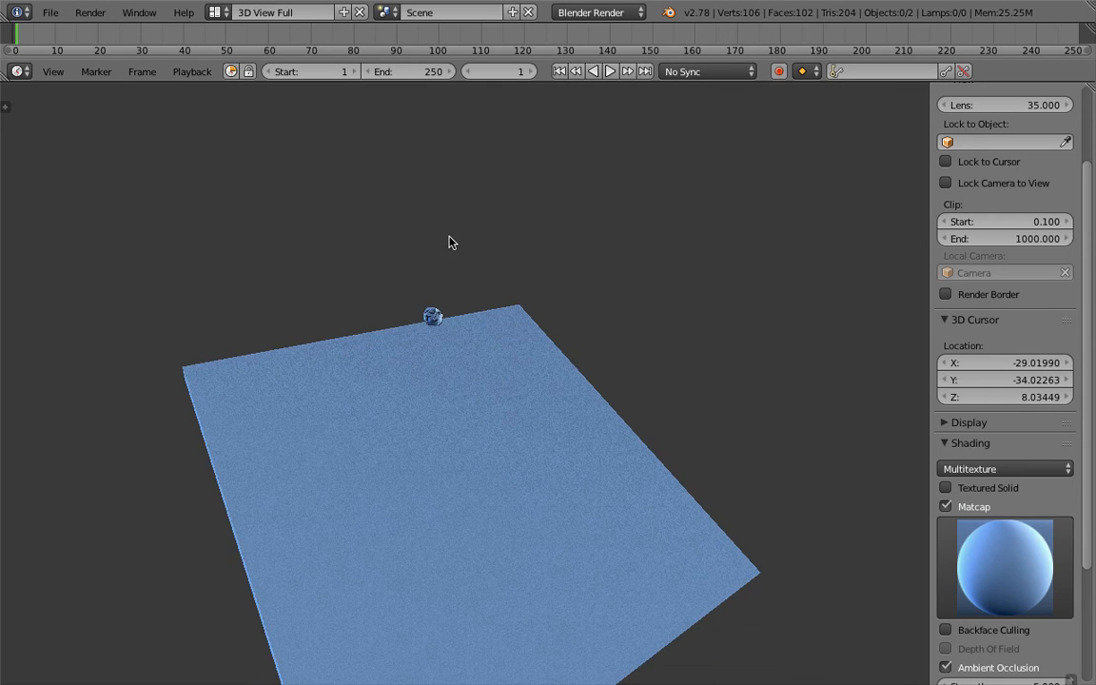
pyautogui.moveTo(388, 276); pyautogui.dragTo(479, 313, button='middle')
pyautogui.moveTo(808, 523); pyautogui.dragTo(495, 418, button='middle')
pyautogui.hotkey('ctrl', 's')
pyautogui.click(482, 440)
pyautogui.rightClick(464, 471)
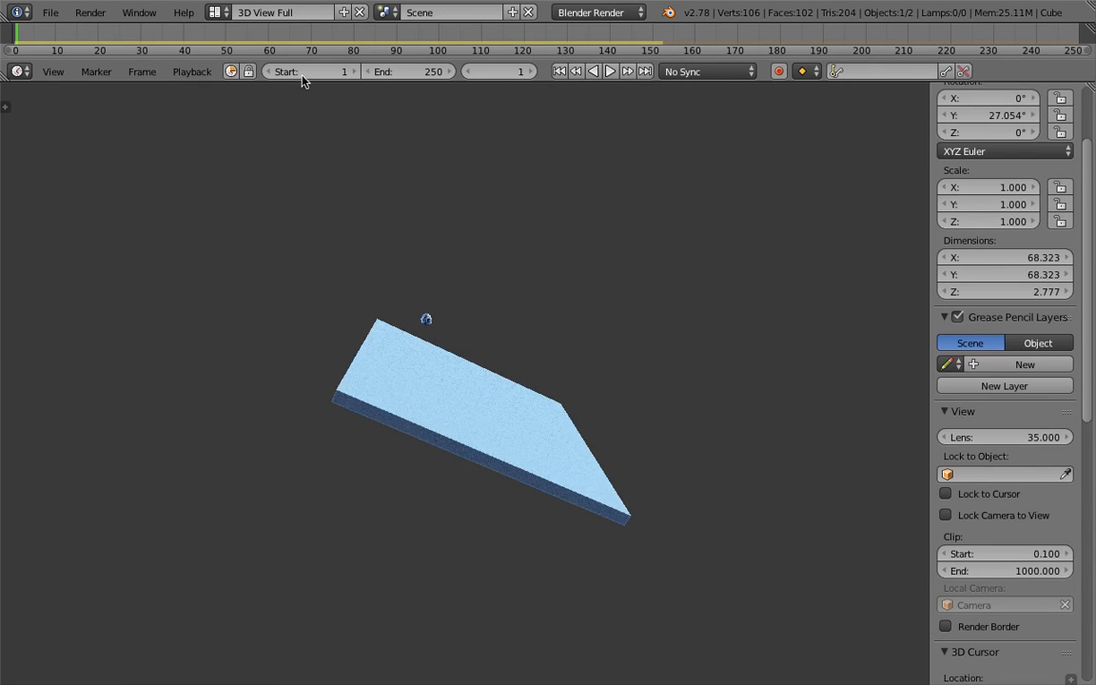
# Step: Switch to the Default layout and duplicate the slab, offset about 33.7 on X and -4.7 on Z
pyautogui.click(226, 15)
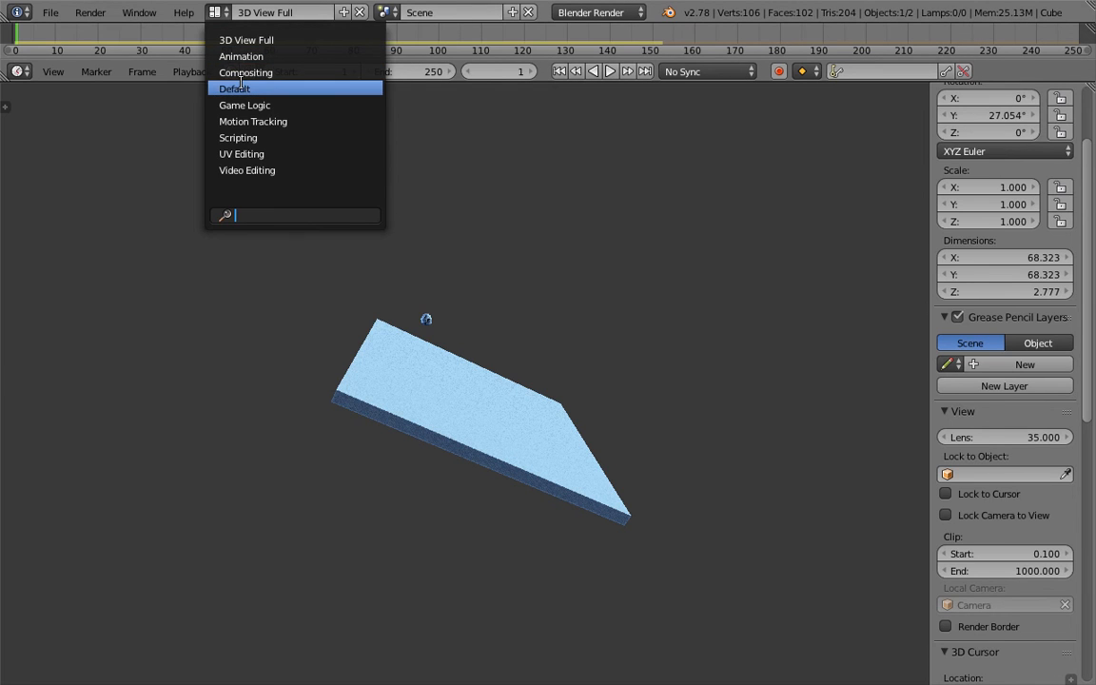
pyautogui.click(239, 87)
pyautogui.moveTo(583, 404)
pyautogui.mouseDown(button='middle')
pyautogui.moveTo(501, 423)
pyautogui.moveTo(641, 436)
pyautogui.moveTo(574, 386)
pyautogui.mouseUp(button='middle')
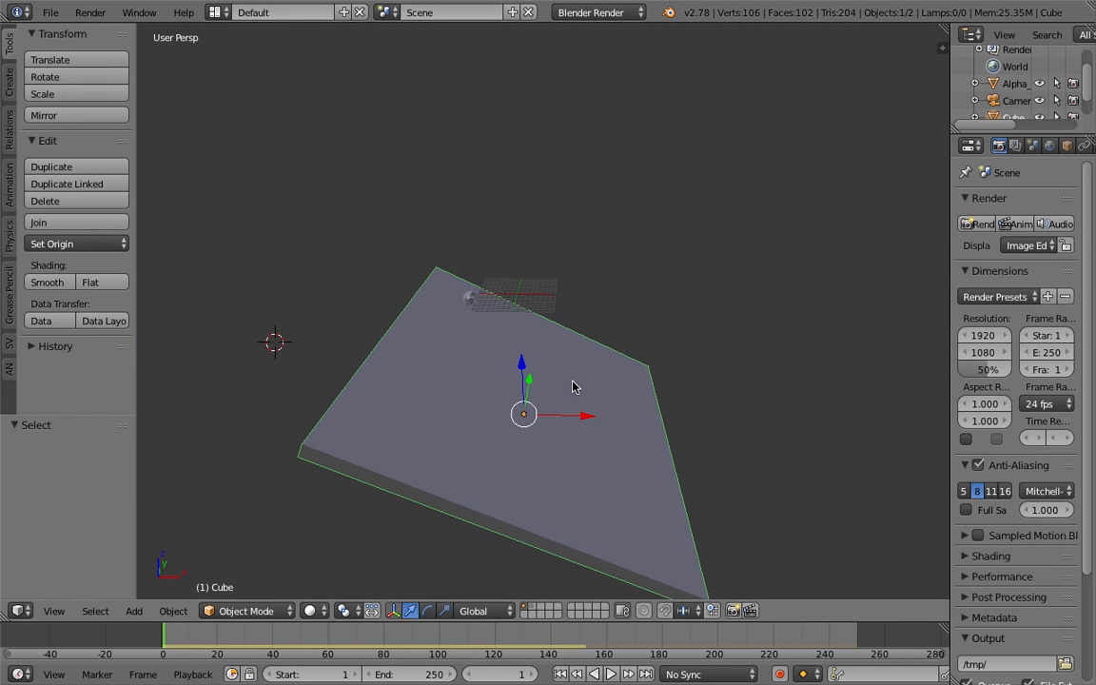
pyautogui.hotkey('shift', 'd')
pyautogui.click(725, 406)
pyautogui.moveTo(725, 406); pyautogui.dragTo(662, 361, button='middle')
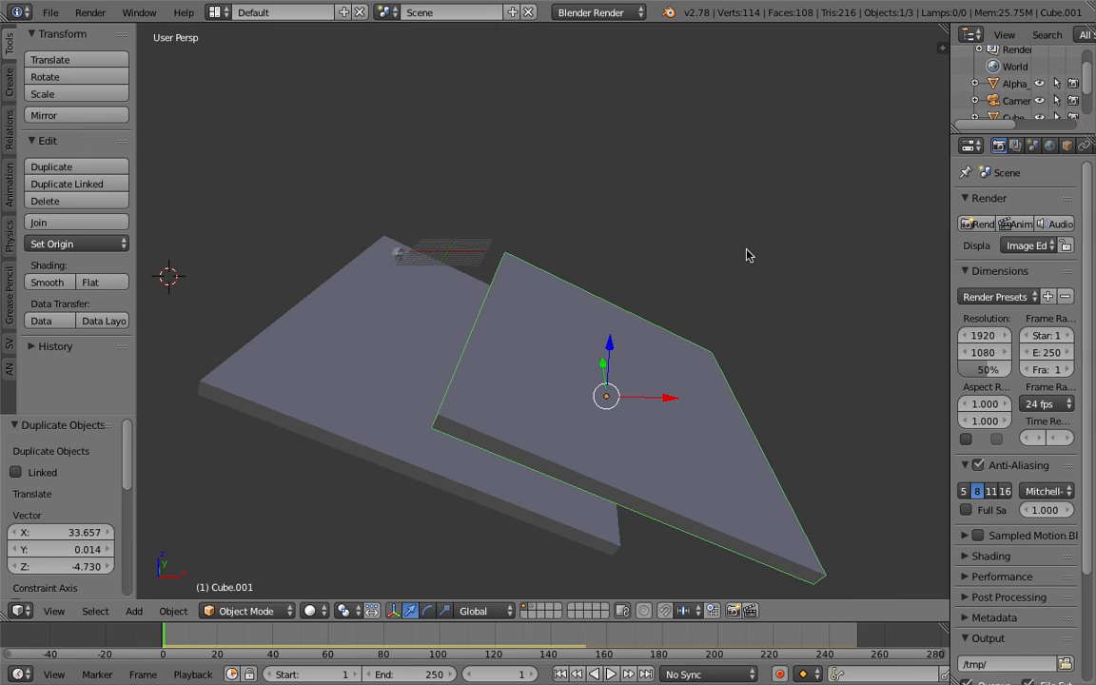
# Step: Clear the duplicated slab's rotation and move it about 22.1 along X
pyautogui.hotkey('alt', 'r')
pyautogui.press('g')
pyautogui.press('x')
pyautogui.click(719, 388)
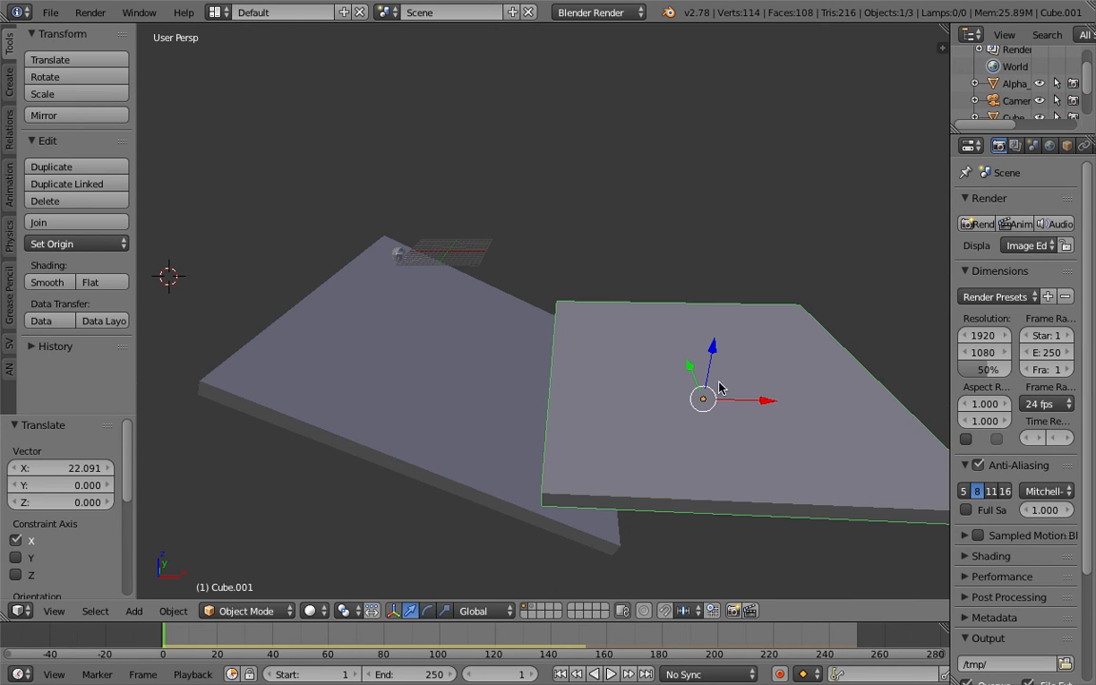
# Step: Lower the flat duplicate slab about 14.4 and another 6.4 along Z, and save the file
pyautogui.press('g')
pyautogui.press('z')
pyautogui.click(718, 401)
pyautogui.press('g')
pyautogui.press('z')
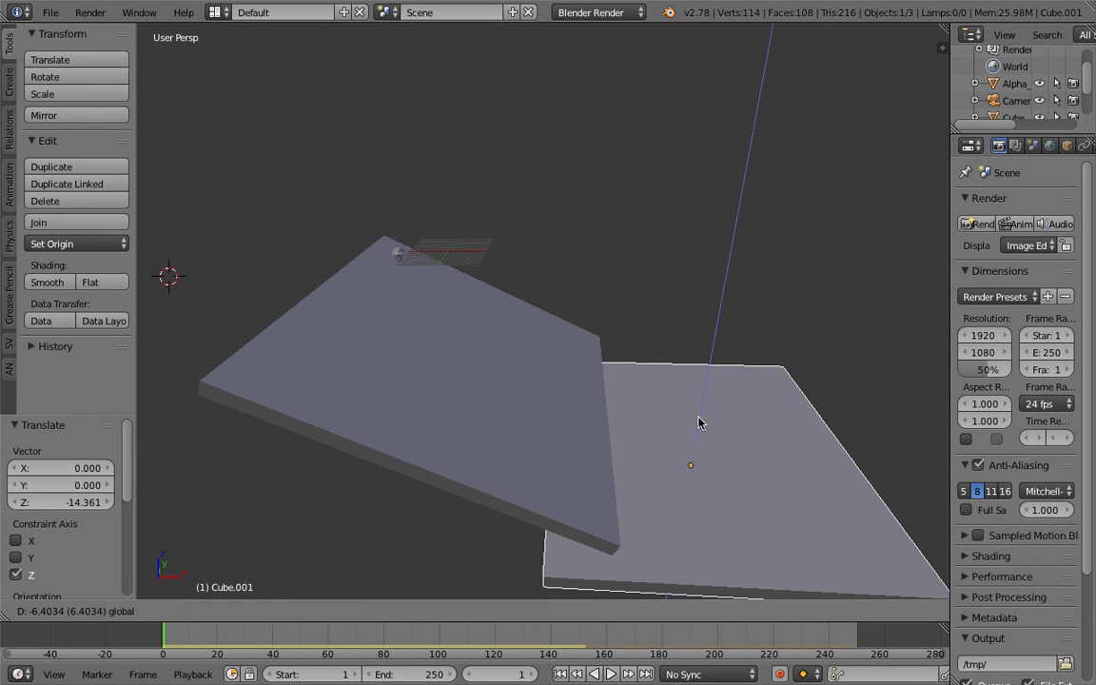
pyautogui.click(701, 419)
pyautogui.moveTo(702, 420); pyautogui.dragTo(621, 382, button='middle')
pyautogui.hotkey('ctrl', 's')
pyautogui.click(619, 389)
pyautogui.moveTo(689, 578); pyautogui.dragTo(585, 450, button='middle')
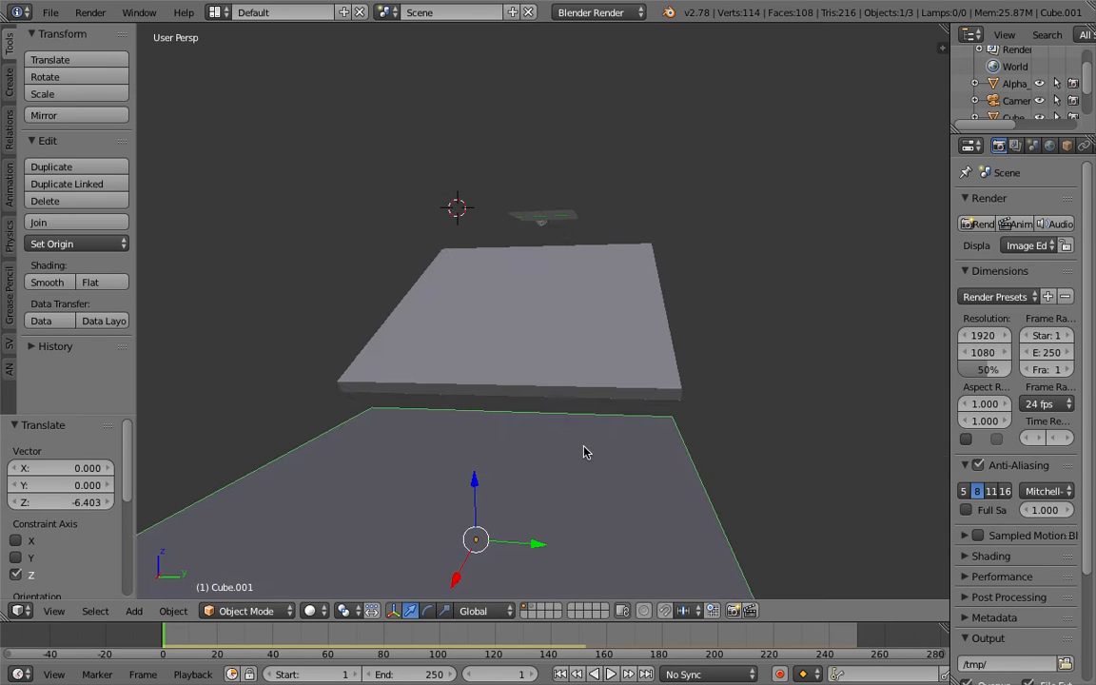
pyautogui.hotkey('ctrl', 's')
pyautogui.click(587, 460)
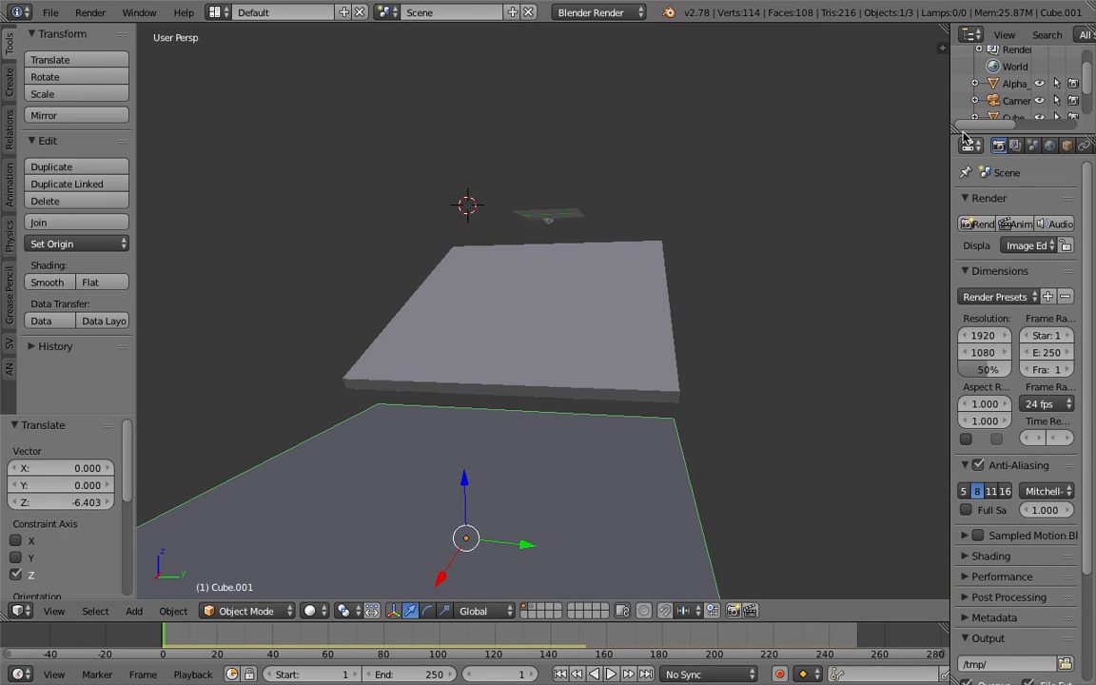
# Step: Set the end frame of the scene's Rigid Body Cache to 1000 and save the file
pyautogui.moveTo(949, 110); pyautogui.dragTo(701, 118)
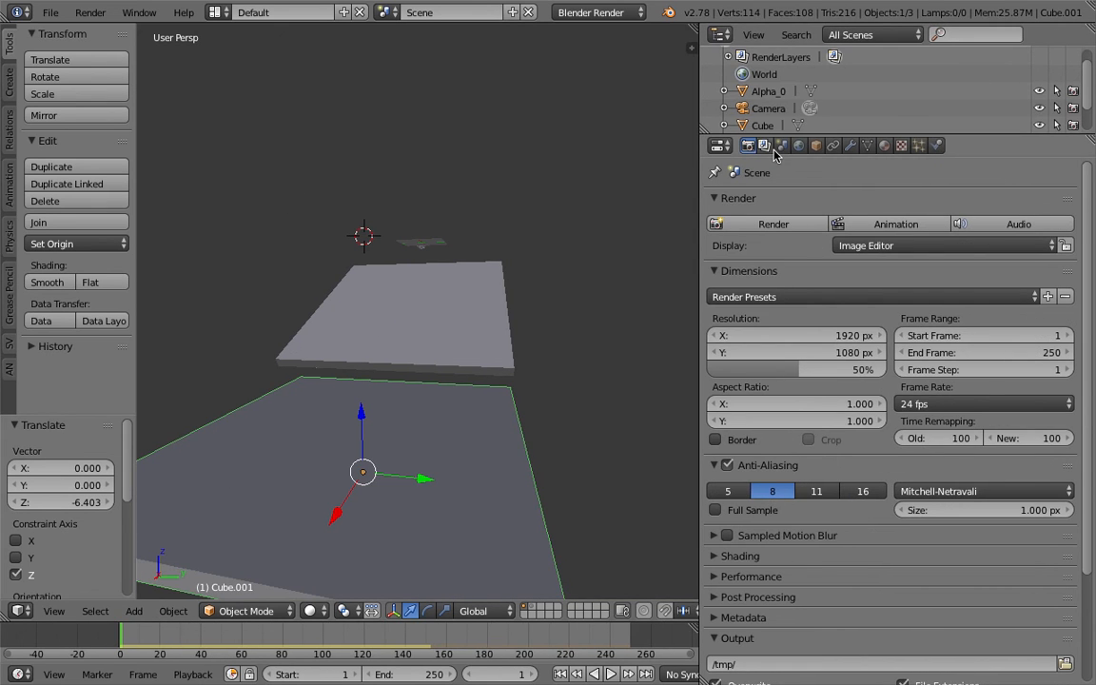
pyautogui.click(765, 144)
pyautogui.click(781, 145)
pyautogui.scroll(-3, 839, 451)
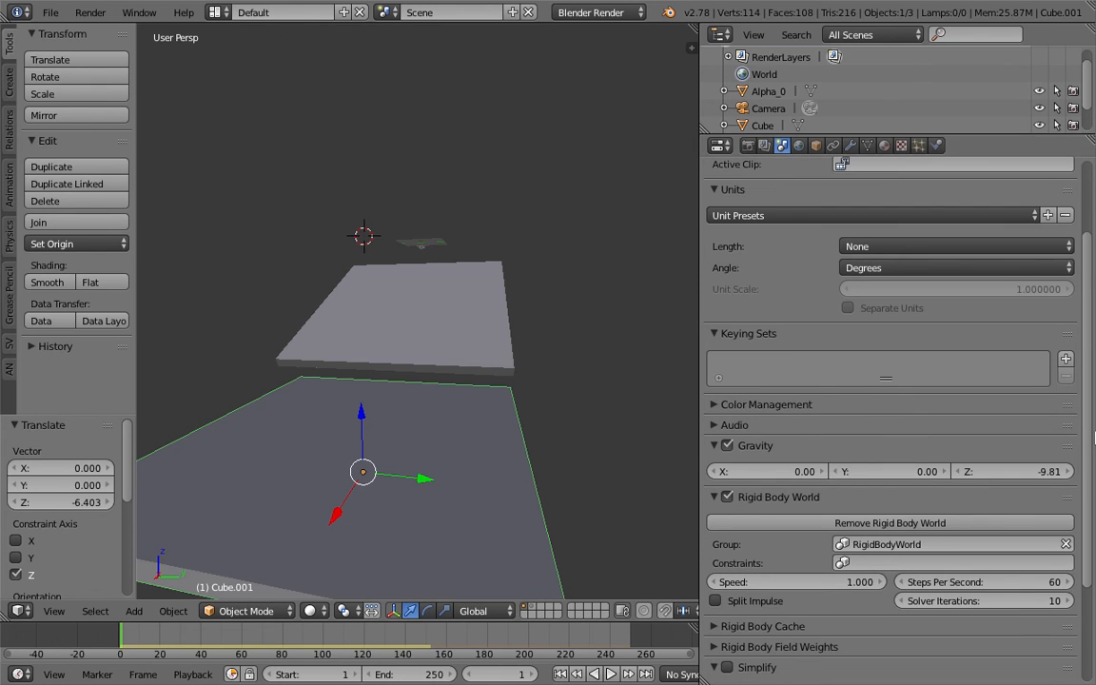
pyautogui.scroll(-3, 1091, 515)
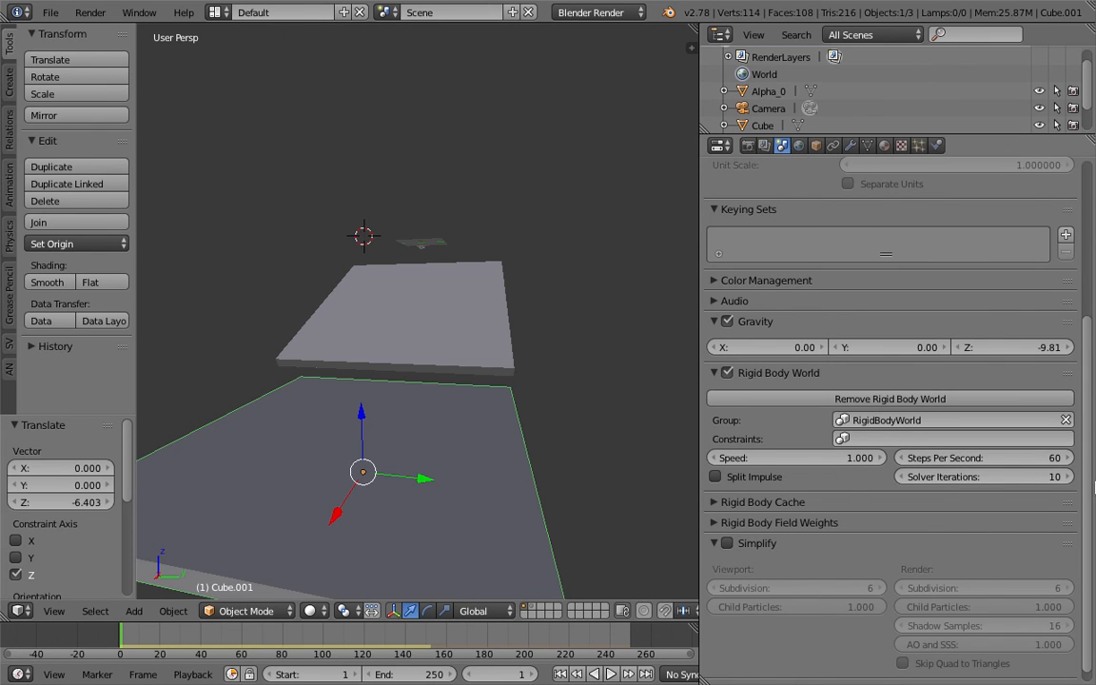
pyautogui.scroll(-1, 983, 439)
pyautogui.click(808, 489)
pyautogui.scroll(-2, 738, 447)
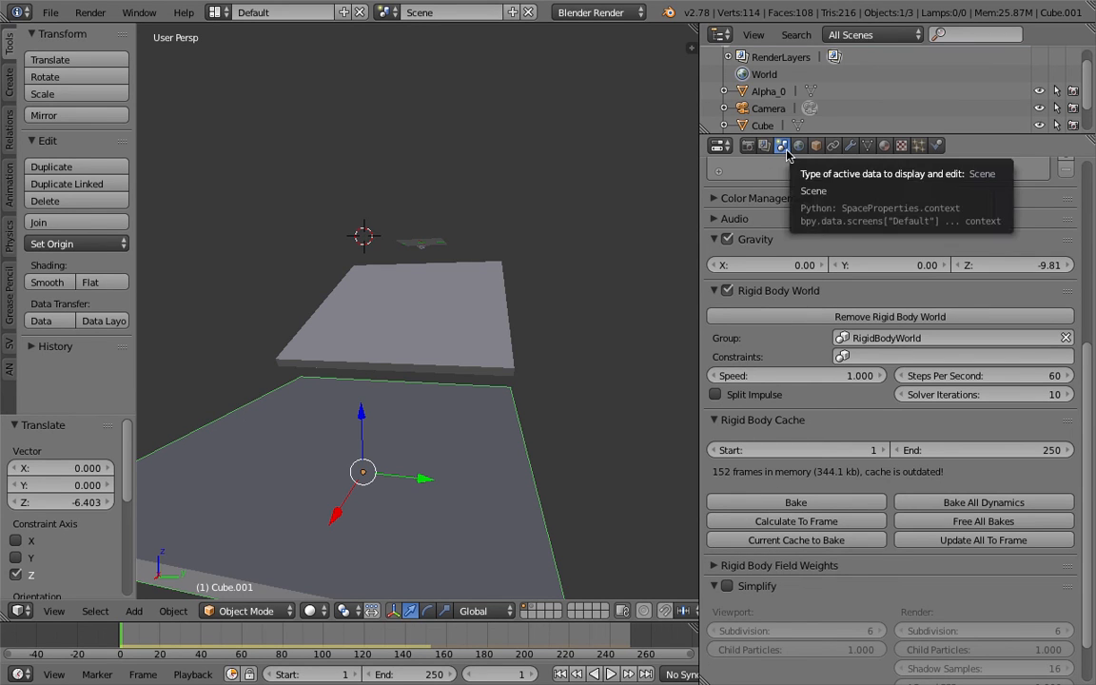
pyautogui.click(980, 450)
pyautogui.write('1000')
pyautogui.press('Return')
pyautogui.hotkey('ctrl', 's')
pyautogui.click(980, 451)
# Step: Switch to the 3D View Full layout, set the animation's end frame to 1000 and save the file
pyautogui.click(217, 12)
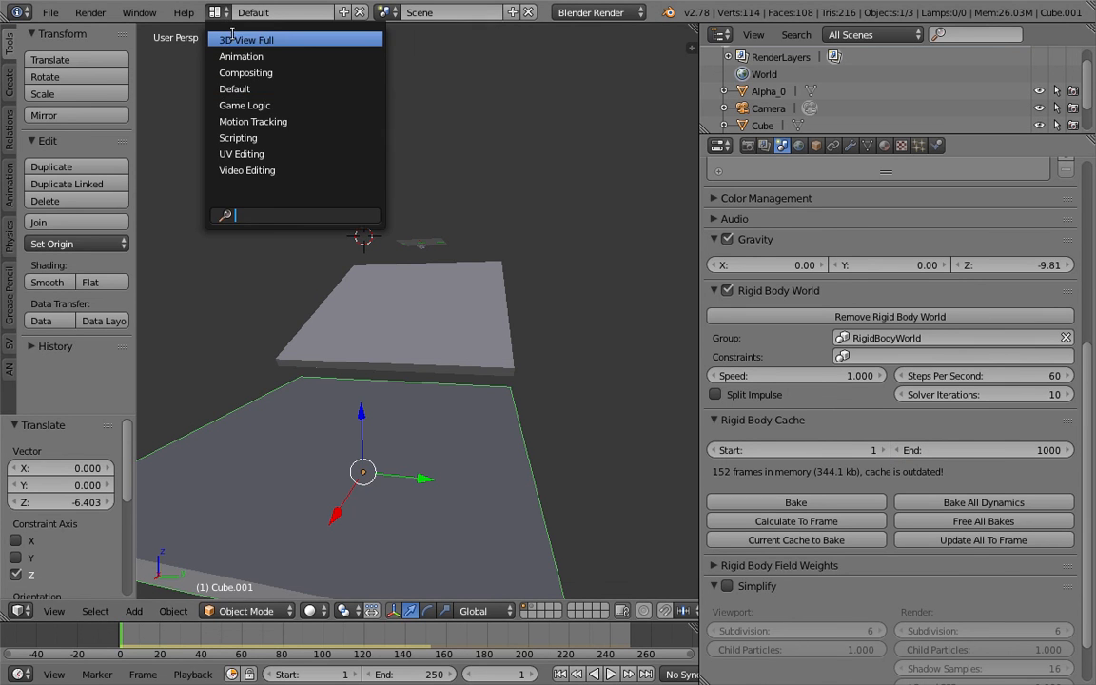
pyautogui.click(249, 37)
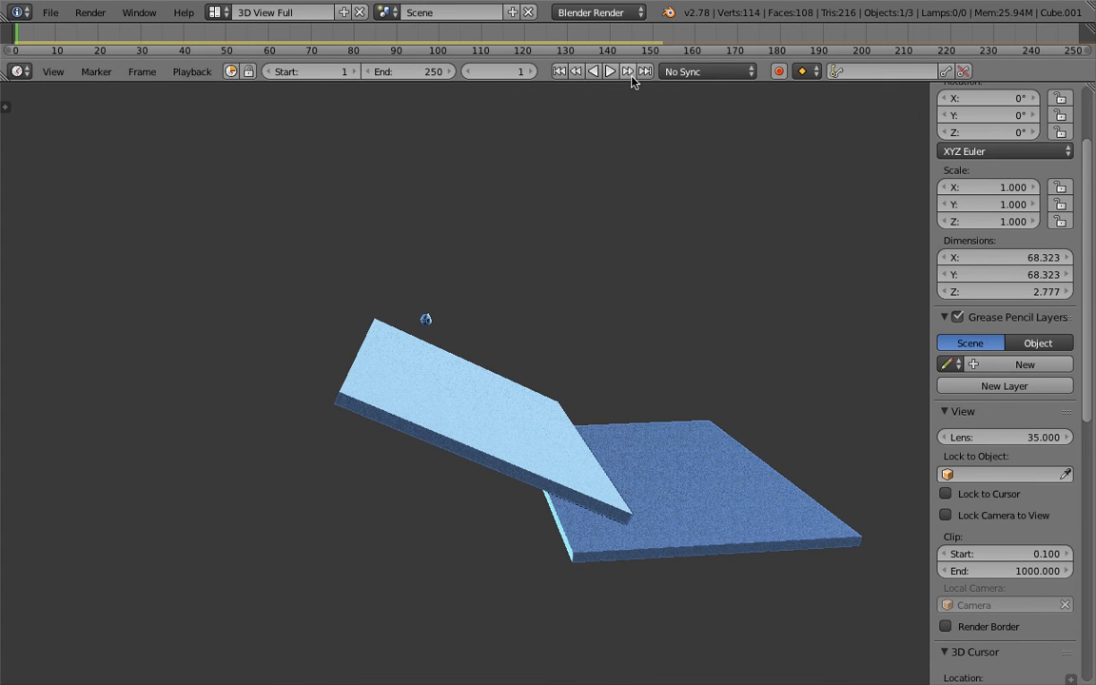
pyautogui.moveTo(633, 83); pyautogui.dragTo(631, 130)
pyautogui.click(425, 120)
pyautogui.write('1000')
pyautogui.press('Return')
pyautogui.moveTo(842, 385); pyautogui.dragTo(721, 425, button='middle')
pyautogui.hotkey('ctrl', 's')
pyautogui.click(721, 423)
pyautogui.keyDown('shift'); pyautogui.moveTo(578, 361); pyautogui.dragTo(504, 309, button='middle'); pyautogui.keyUp('shift')
pyautogui.scroll(2, 512, 347)
pyautogui.scroll(1, 497, 342)
pyautogui.hotkey('ctrl', 's')
pyautogui.click(507, 306)
# Step: Play the simulation to about frame 74 and examine the rounded boxes falling on the slabs from several angles
pyautogui.click(610, 119)
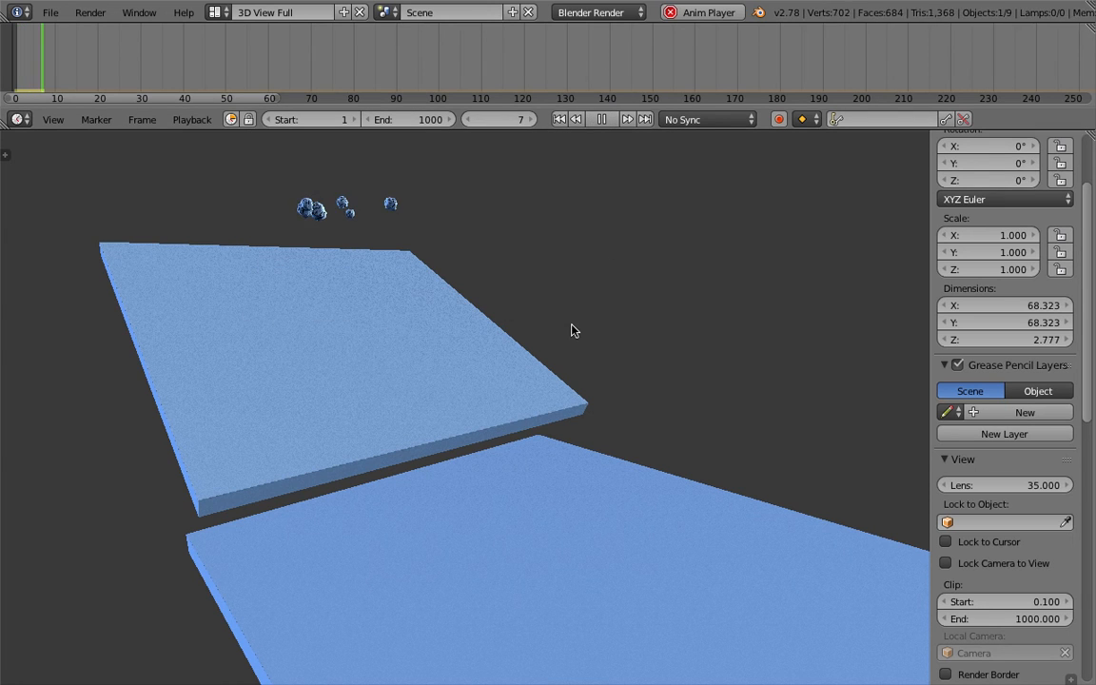
pyautogui.moveTo(572, 331); pyautogui.dragTo(477, 287, button='middle')
pyautogui.moveTo(402, 236); pyautogui.dragTo(467, 276, button='middle')
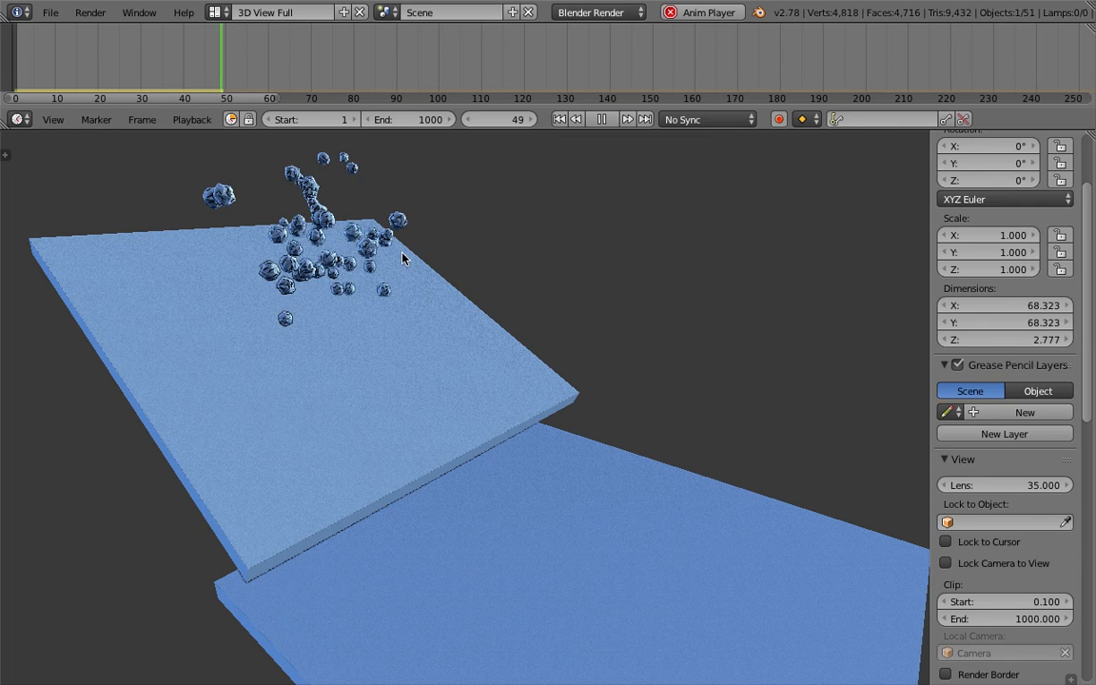
pyautogui.moveTo(364, 258); pyautogui.dragTo(324, 256, button='middle')
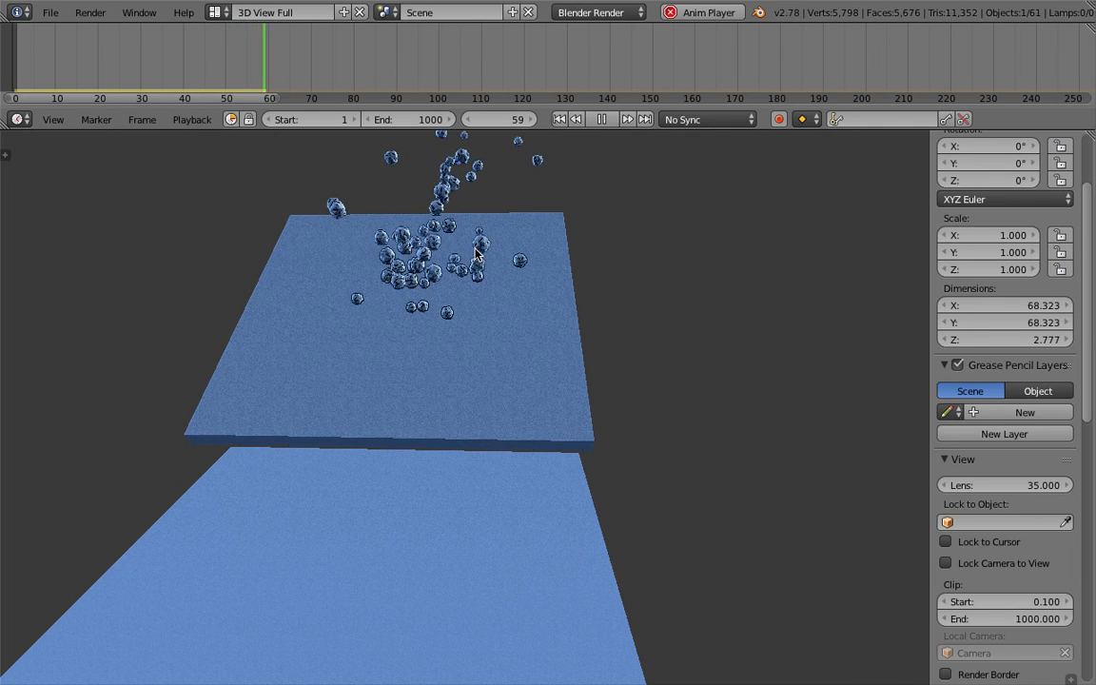
pyautogui.moveTo(476, 252); pyautogui.dragTo(415, 266, button='middle')
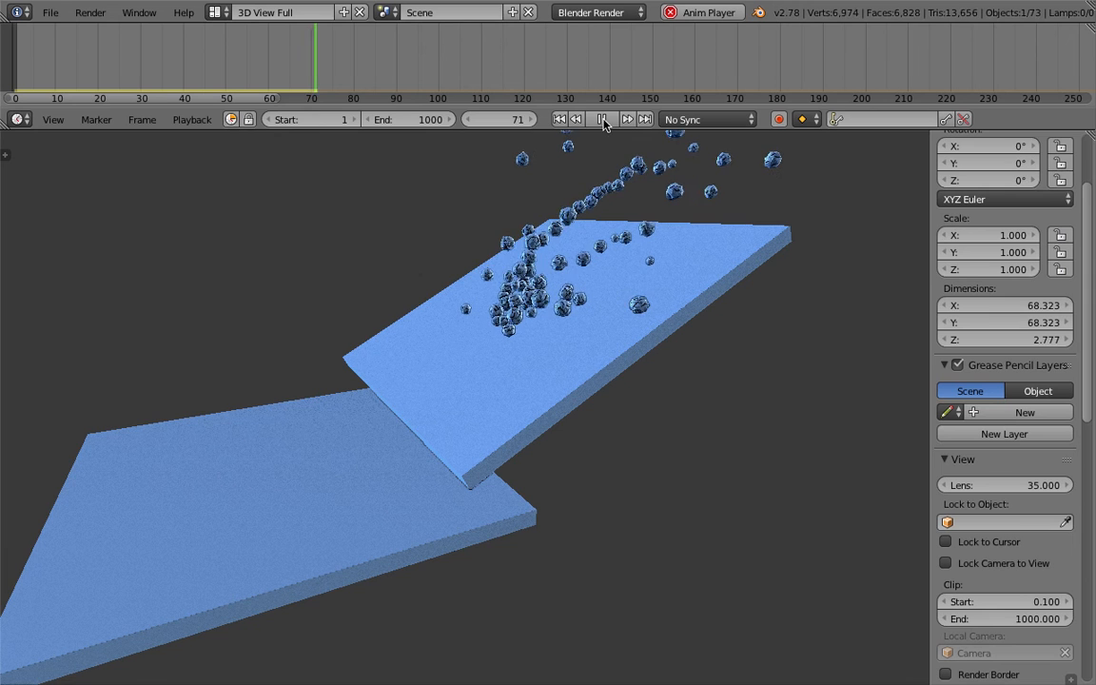
pyautogui.hotkey('alt', 'a')
pyautogui.moveTo(463, 316); pyautogui.dragTo(681, 383, button='middle')
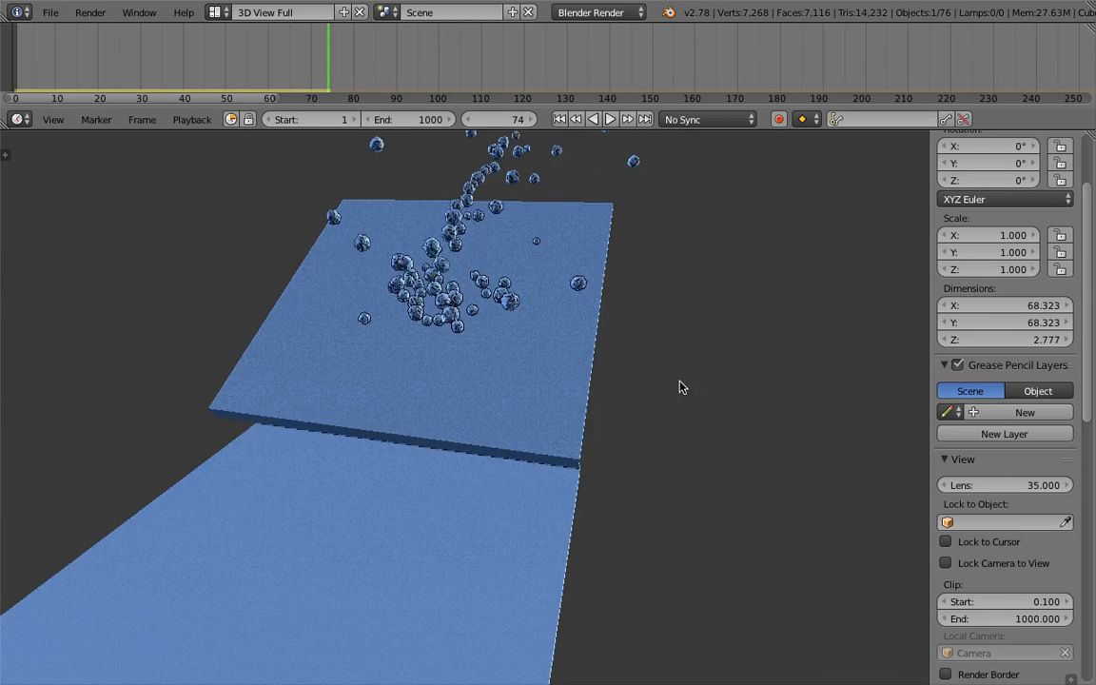
pyautogui.moveTo(456, 309); pyautogui.dragTo(465, 304, button='middle')
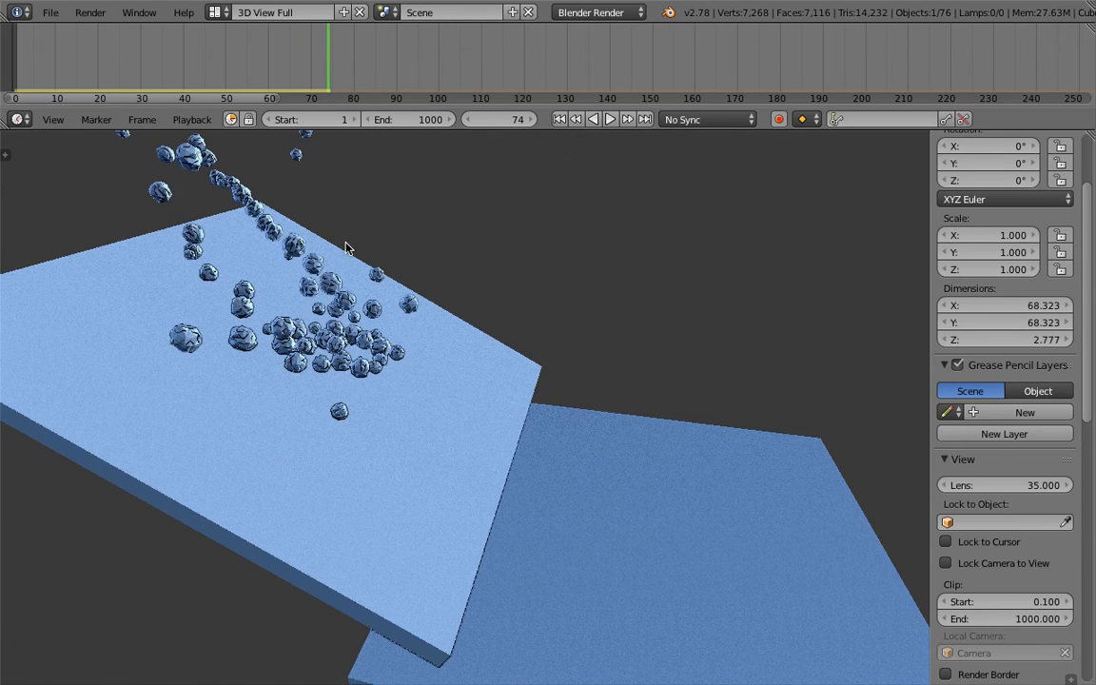
pyautogui.moveTo(347, 248); pyautogui.dragTo(324, 190, button='middle')
# Step: Switch to the Compositing layout and move the Formula node closer to the Switch node
pyautogui.click(215, 12)
pyautogui.click(236, 73)
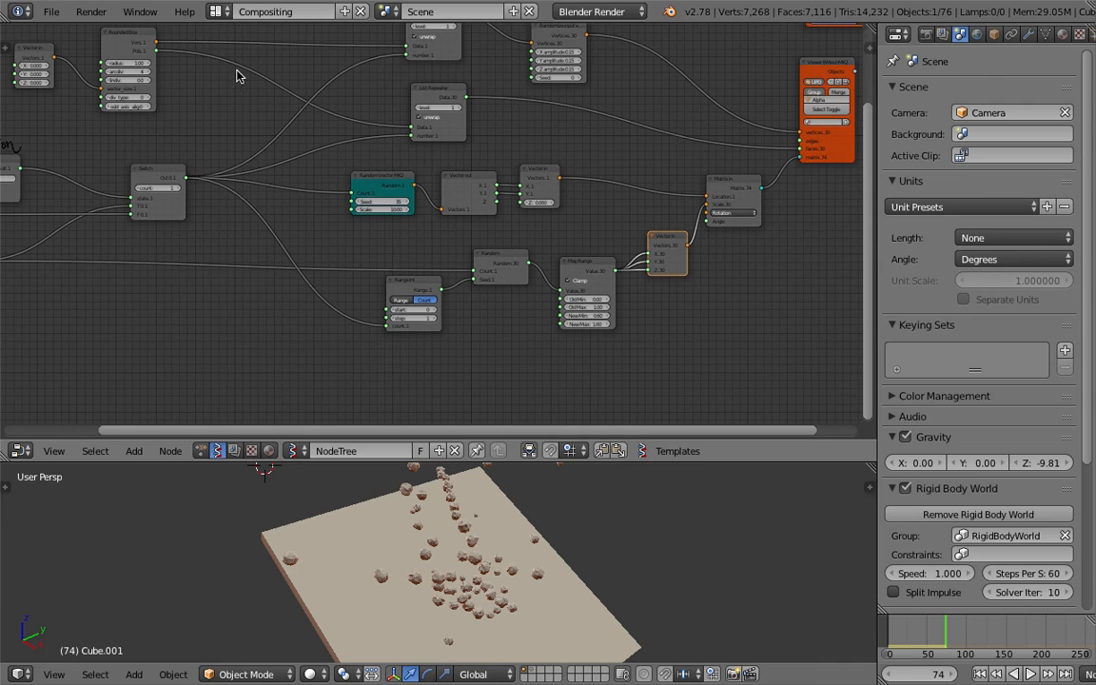
pyautogui.scroll(5, 288, 206)
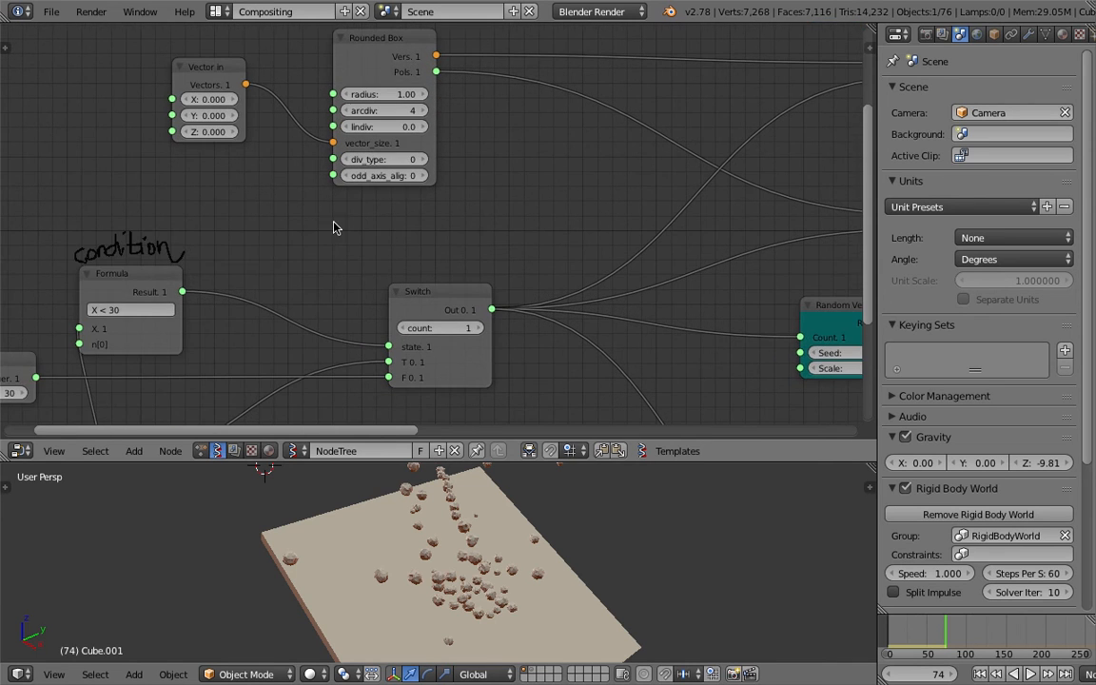
pyautogui.moveTo(148, 278); pyautogui.dragTo(211, 274)
pyautogui.moveTo(211, 275); pyautogui.dragTo(281, 151, button='middle')
pyautogui.click(491, 185)
pyautogui.scroll(-3, 424, 228)
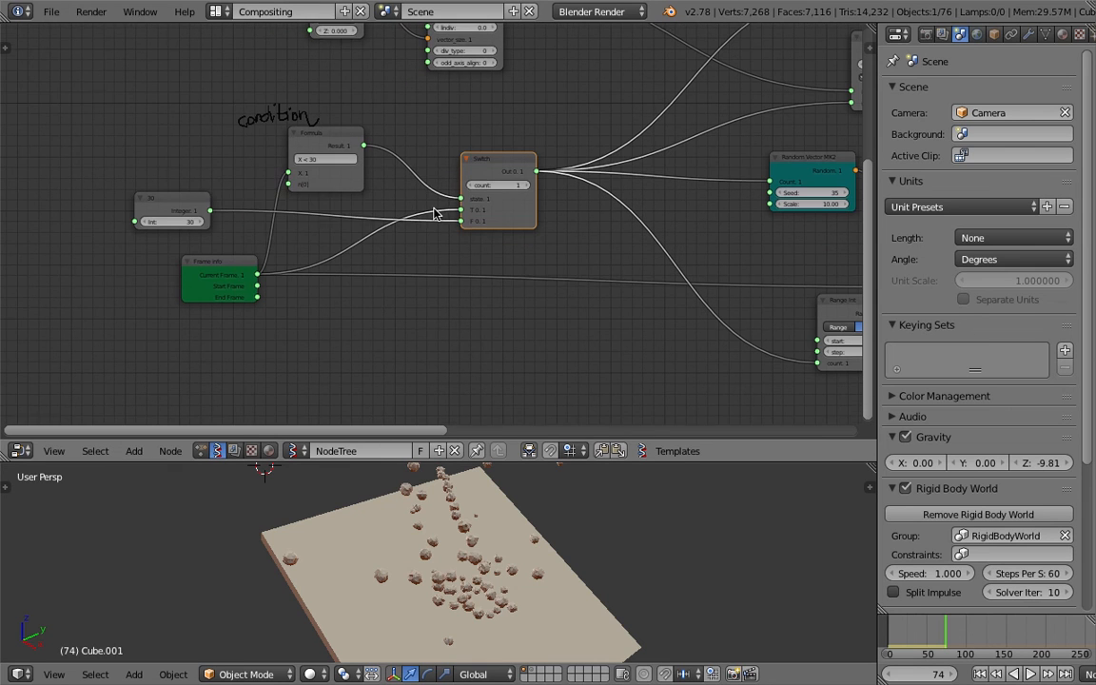
# Step: Set the integer node to 0, move the Frame Info node further below it, and save the file
pyautogui.click(202, 218)
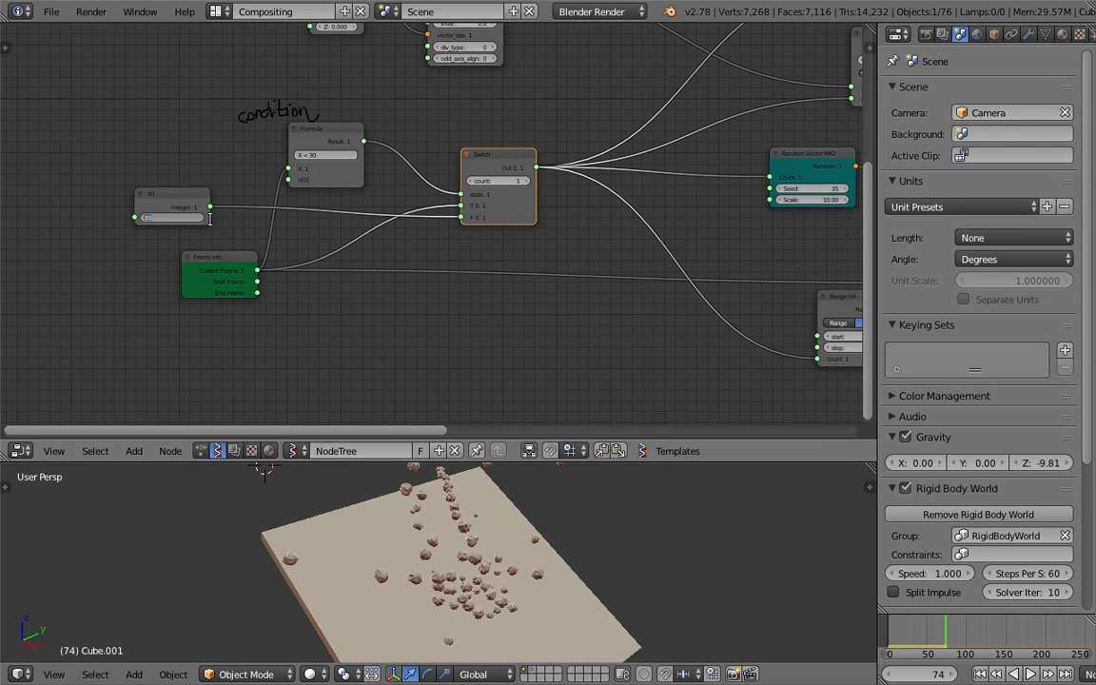
pyautogui.write('0')
pyautogui.press('Return')
pyautogui.moveTo(196, 202); pyautogui.dragTo(225, 214)
pyautogui.moveTo(237, 263); pyautogui.dragTo(203, 308)
pyautogui.scroll(2, 263, 255)
pyautogui.hotkey('ctrl', 's')
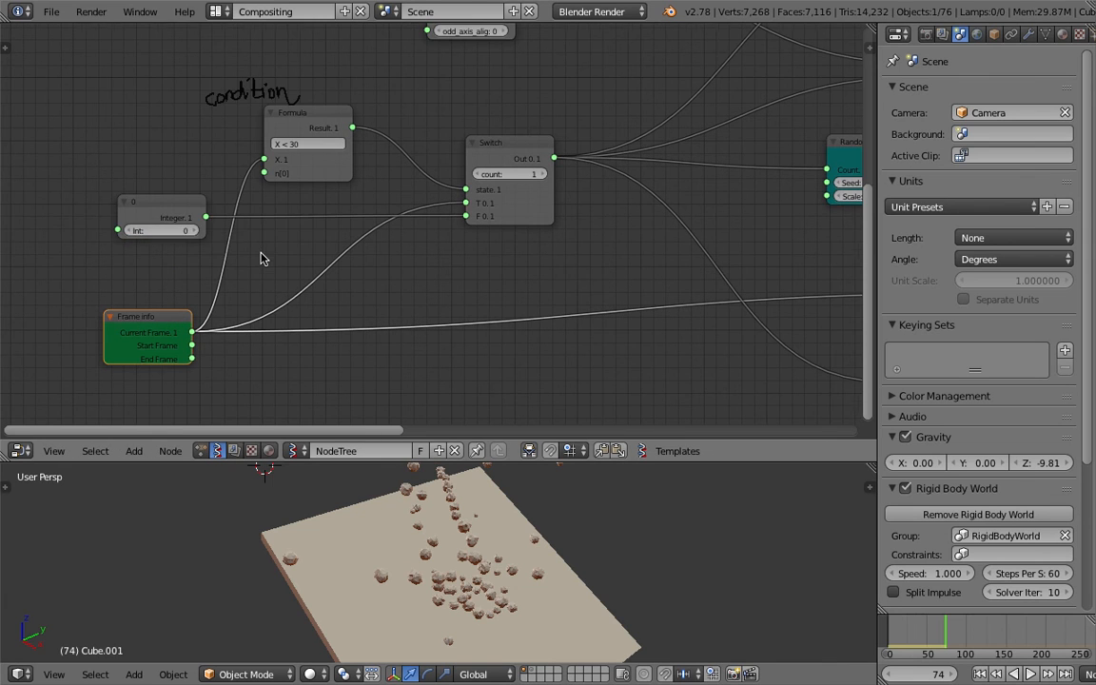
pyautogui.click(263, 255)
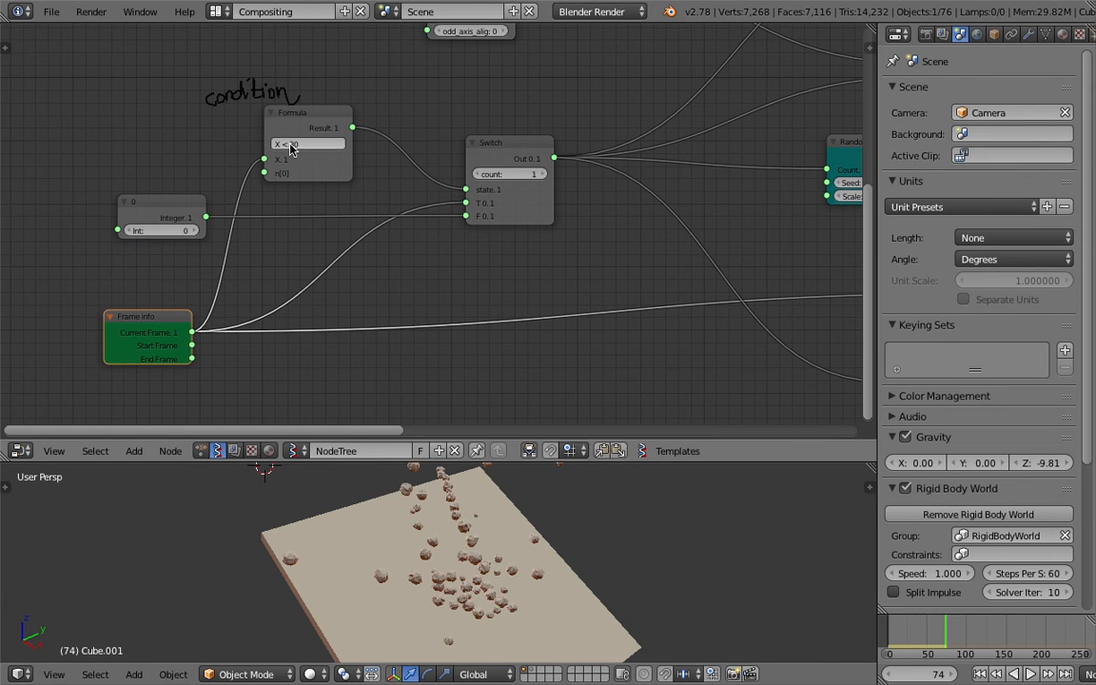
pyautogui.hotkey('ctrl', 's')
pyautogui.click(278, 149)
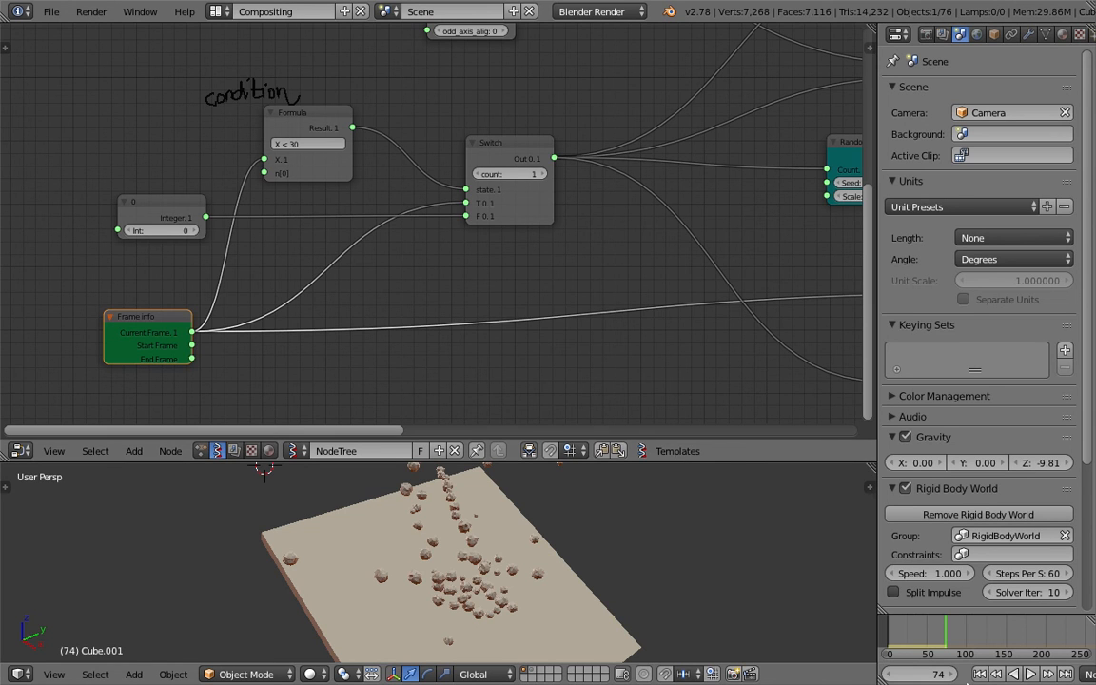
# Step: Replay the simulation from the first frame and stop it at about frame 82
pyautogui.click(981, 675)
pyautogui.click(1030, 675)
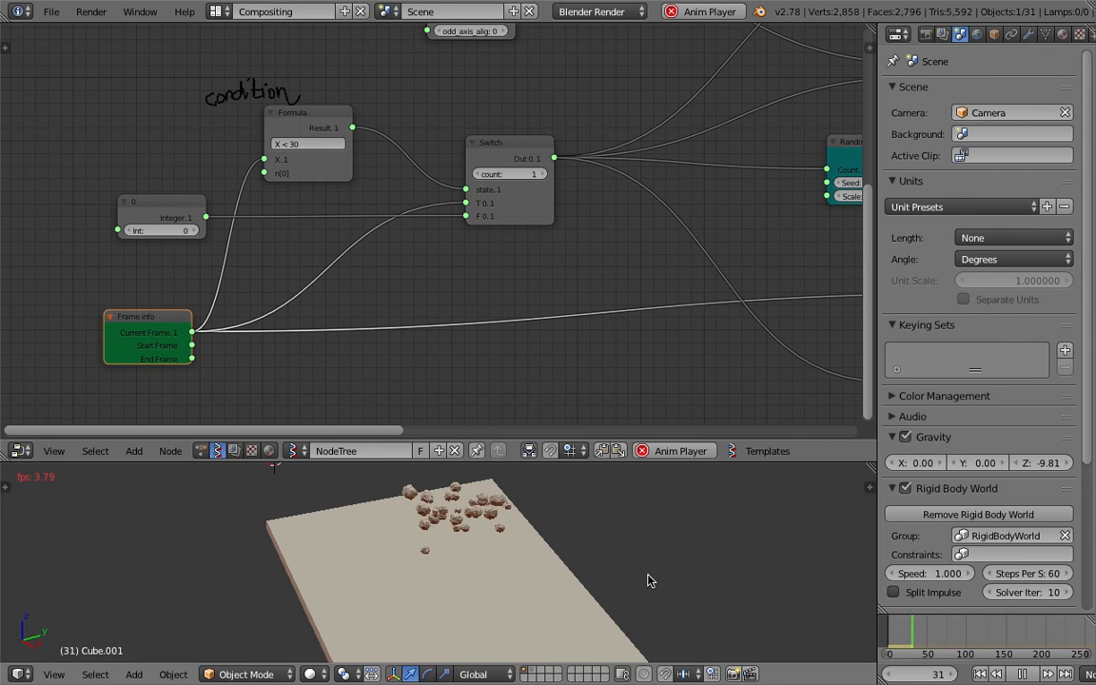
pyautogui.click(566, 565)
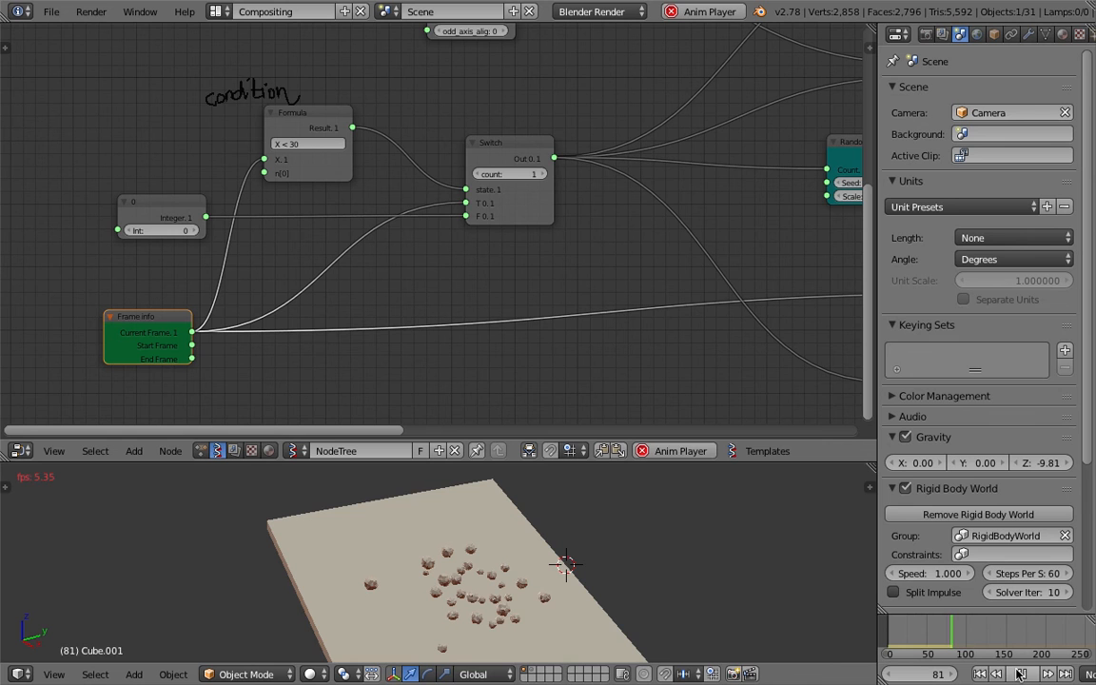
pyautogui.click(1021, 674)
# Step: Examine the node tree from the Switch node to the Matrix In and Viewer BMeshMK2 nodes and back
pyautogui.moveTo(623, 294); pyautogui.dragTo(428, 281, button='middle')
pyautogui.scroll(-5, 429, 282)
pyautogui.moveTo(524, 253); pyautogui.dragTo(162, 329, button='middle')
pyautogui.moveTo(462, 265); pyautogui.dragTo(346, 289, button='middle')
pyautogui.scroll(2, 457, 304)
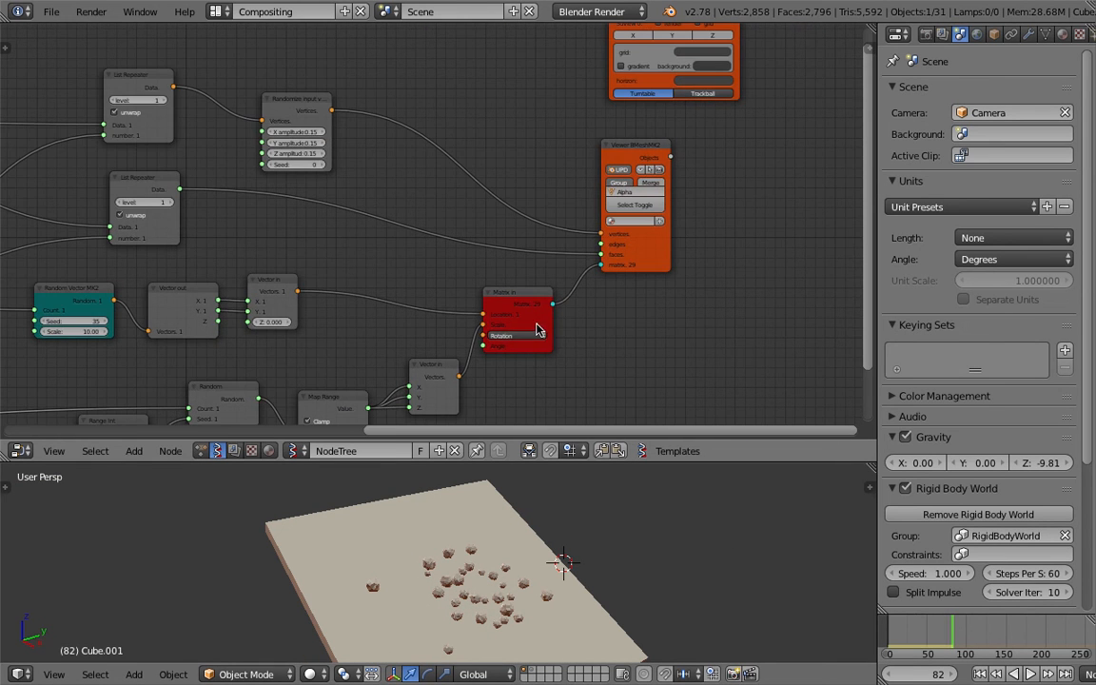
pyautogui.scroll(3, 590, 297)
pyautogui.scroll(-2, 628, 319)
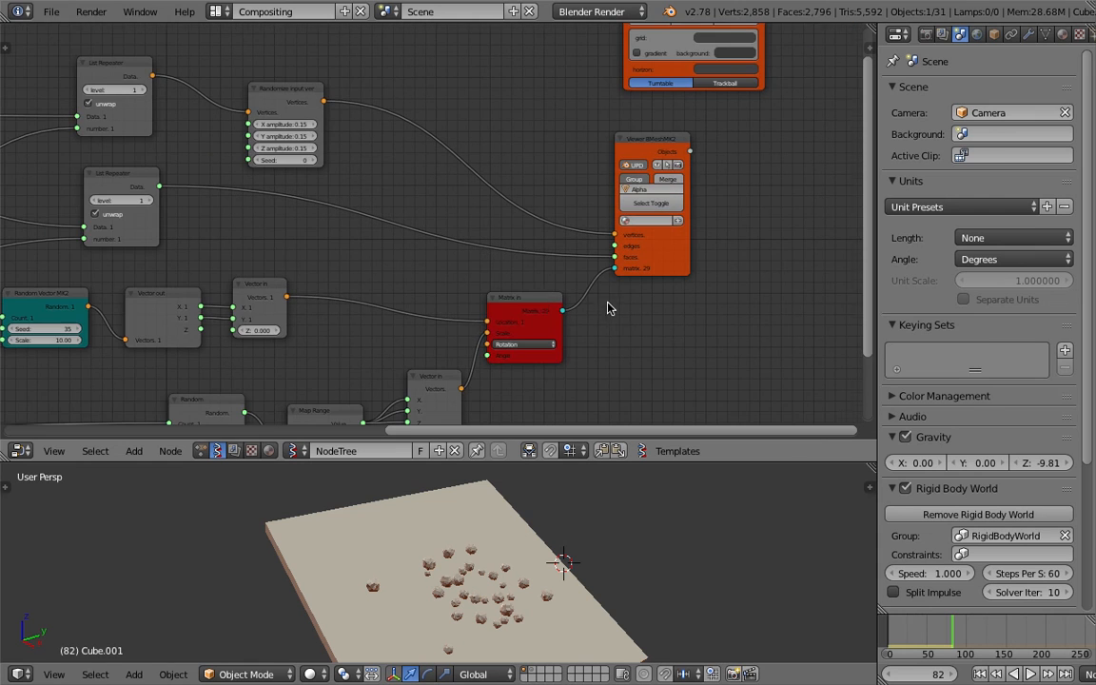
pyautogui.scroll(-2, 489, 313)
pyautogui.moveTo(371, 400); pyautogui.dragTo(309, 349, button='middle')
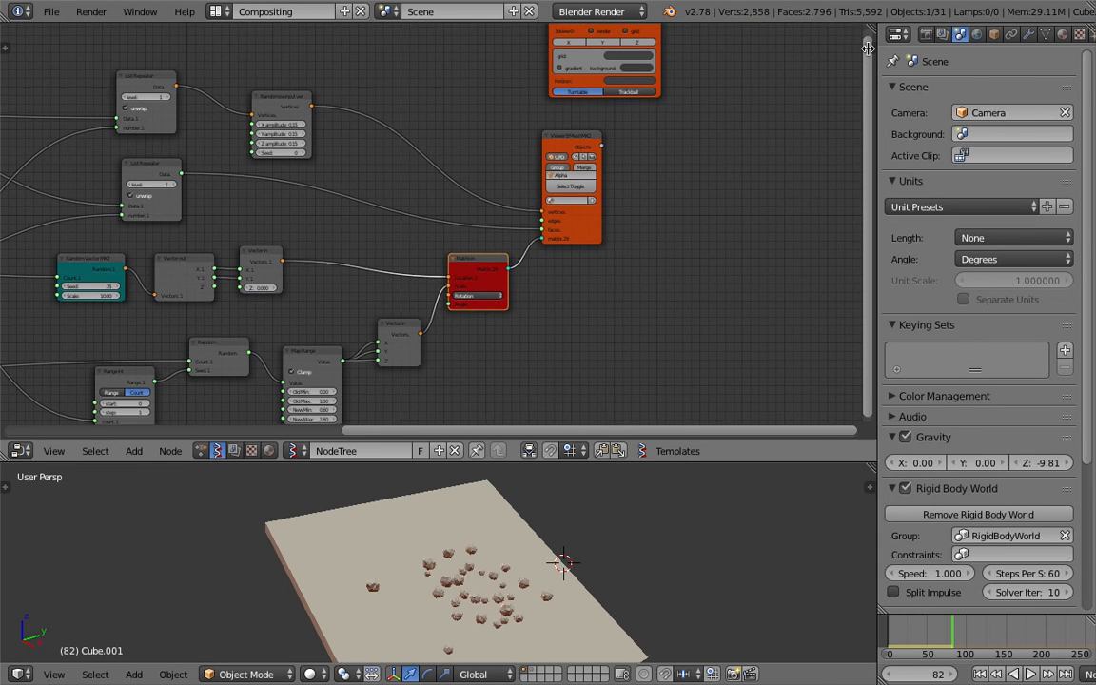
pyautogui.scroll(4, 544, 304)
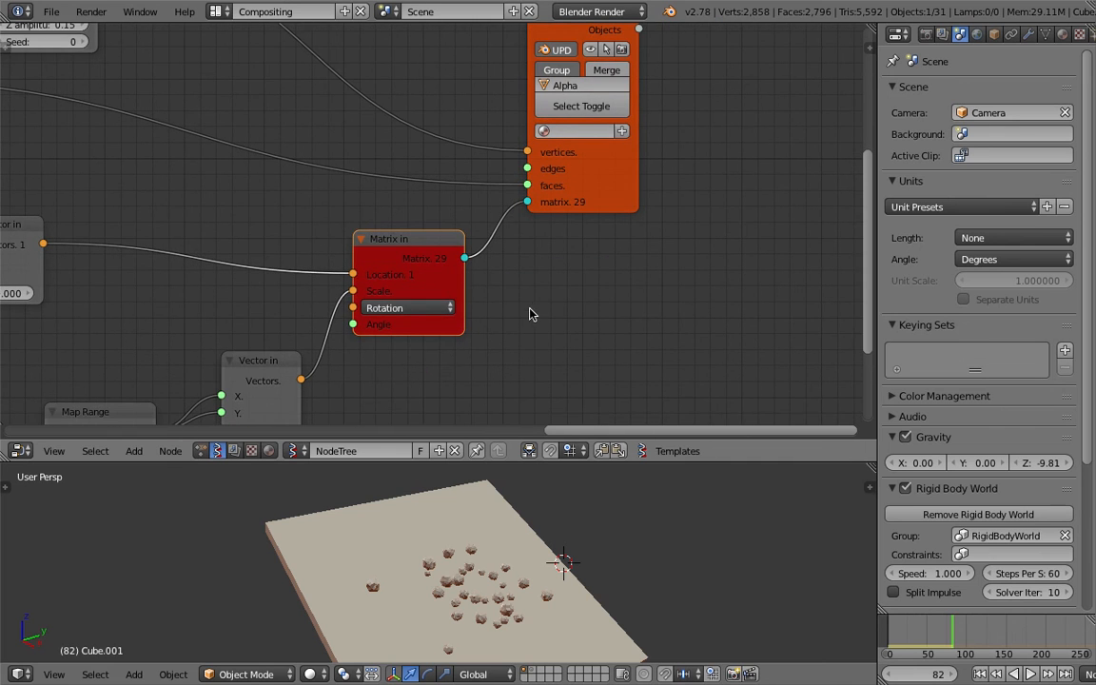
pyautogui.scroll(-2, 226, 299)
pyautogui.moveTo(226, 299); pyautogui.dragTo(715, 187, button='middle')
pyautogui.moveTo(435, 241); pyautogui.dragTo(699, 262, button='middle')
pyautogui.scroll(1, 225, 306)
pyautogui.scroll(1, 419, 225)
pyautogui.moveTo(421, 222); pyautogui.dragTo(410, 258, button='middle')
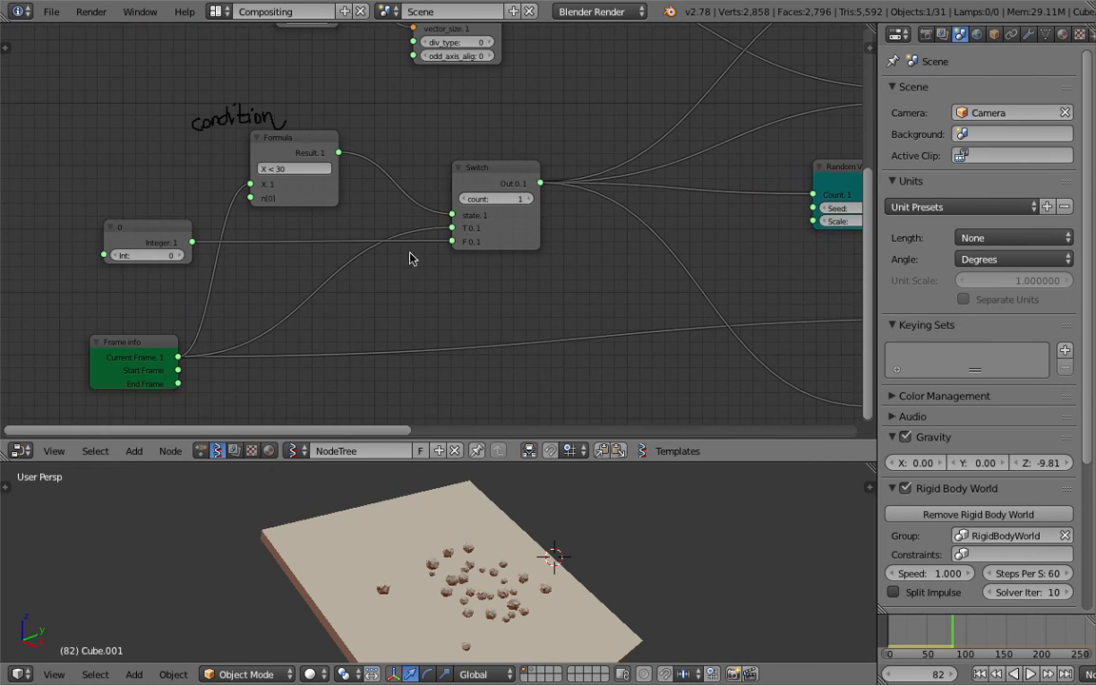
pyautogui.moveTo(217, 256); pyautogui.dragTo(255, 291, button='middle')
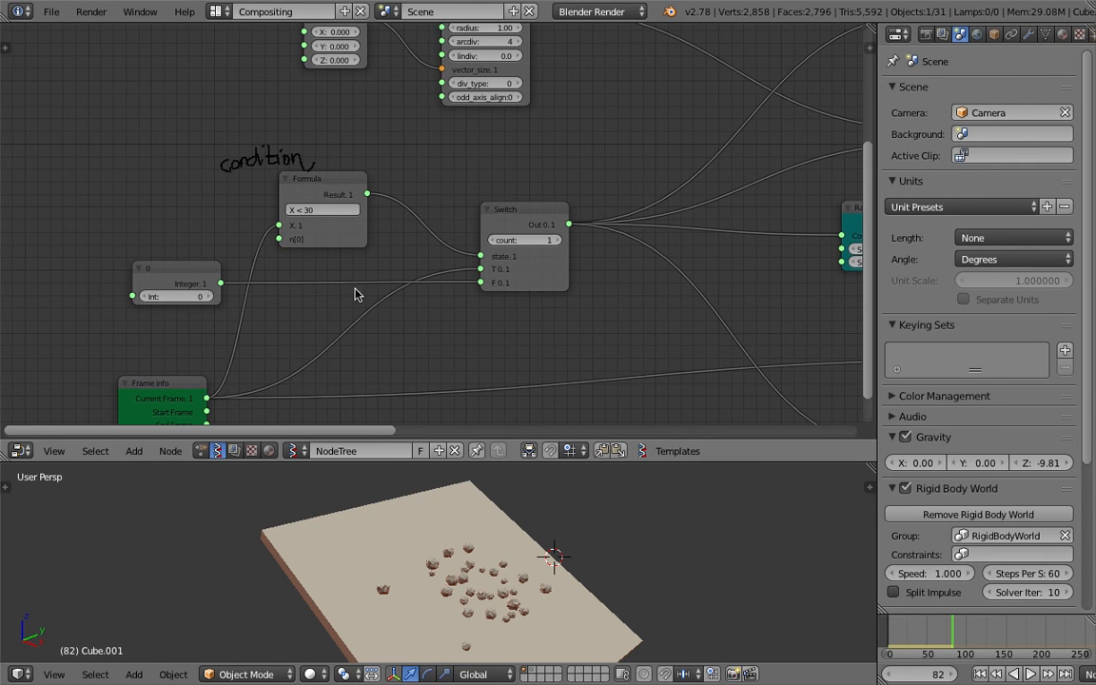
# Step: Try the integer node at 1, saving the file and replaying the simulation from the first frame
pyautogui.click(211, 296)
pyautogui.hotkey('ctrl', 's')
pyautogui.click(265, 303)
pyautogui.click(979, 674)
pyautogui.hotkey('alt', 'a')
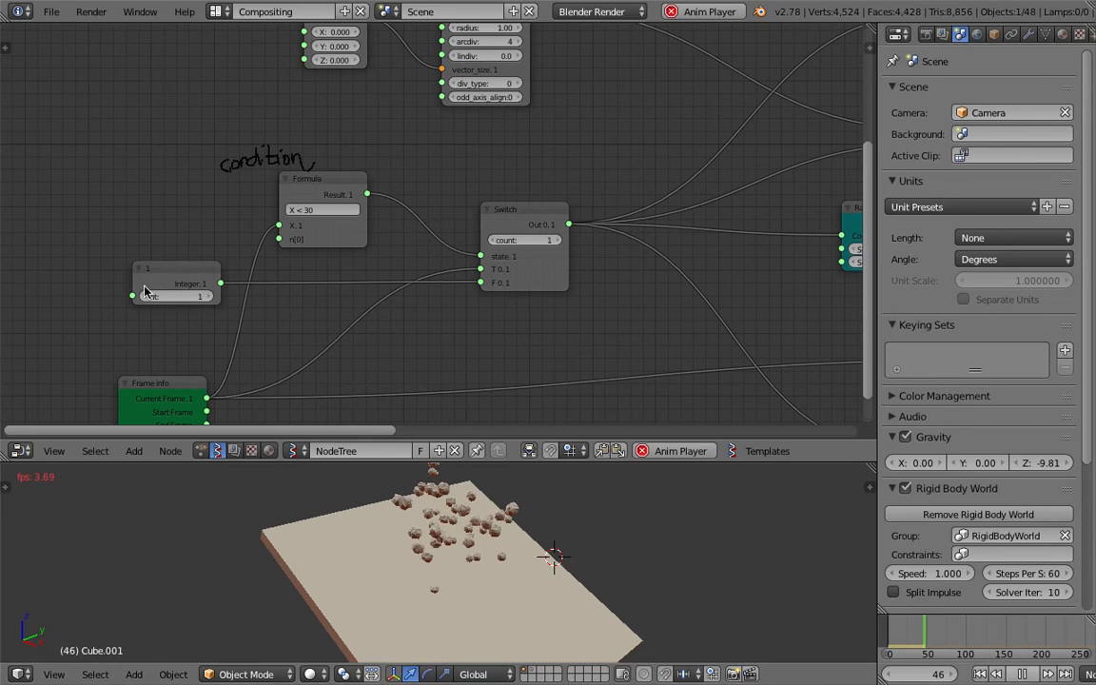
# Step: Set the integer node feeding the Switch back to 0 and save the file
pyautogui.click(173, 297)
pyautogui.write('0')
pyautogui.press('Return')
pyautogui.hotkey('ctrl', 's')
pyautogui.click(183, 296)
# Step: Widen the Viewer BMeshMK2 node and draw a question mark annotation beside it
pyautogui.scroll(-2, 531, 260)
pyautogui.moveTo(531, 260); pyautogui.dragTo(258, 227, button='middle')
pyautogui.moveTo(629, 198); pyautogui.dragTo(329, 260, button='middle')
pyautogui.scroll(7, 444, 235)
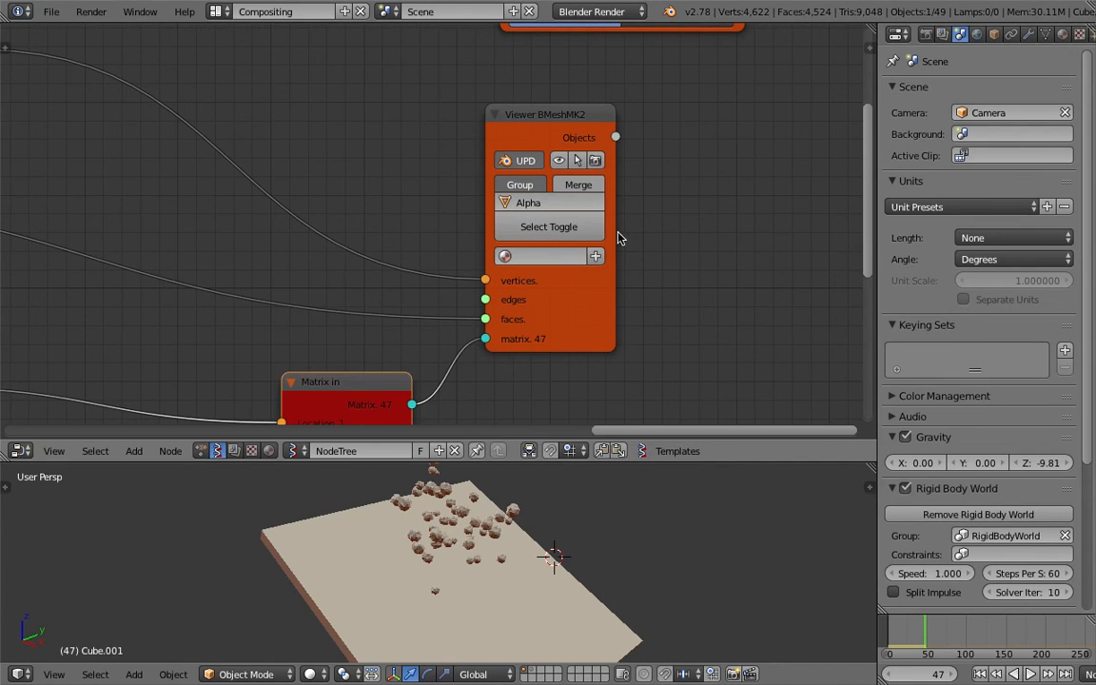
pyautogui.moveTo(617, 238); pyautogui.dragTo(658, 238)
pyautogui.moveTo(685, 250); pyautogui.dragTo(605, 254, button='middle')
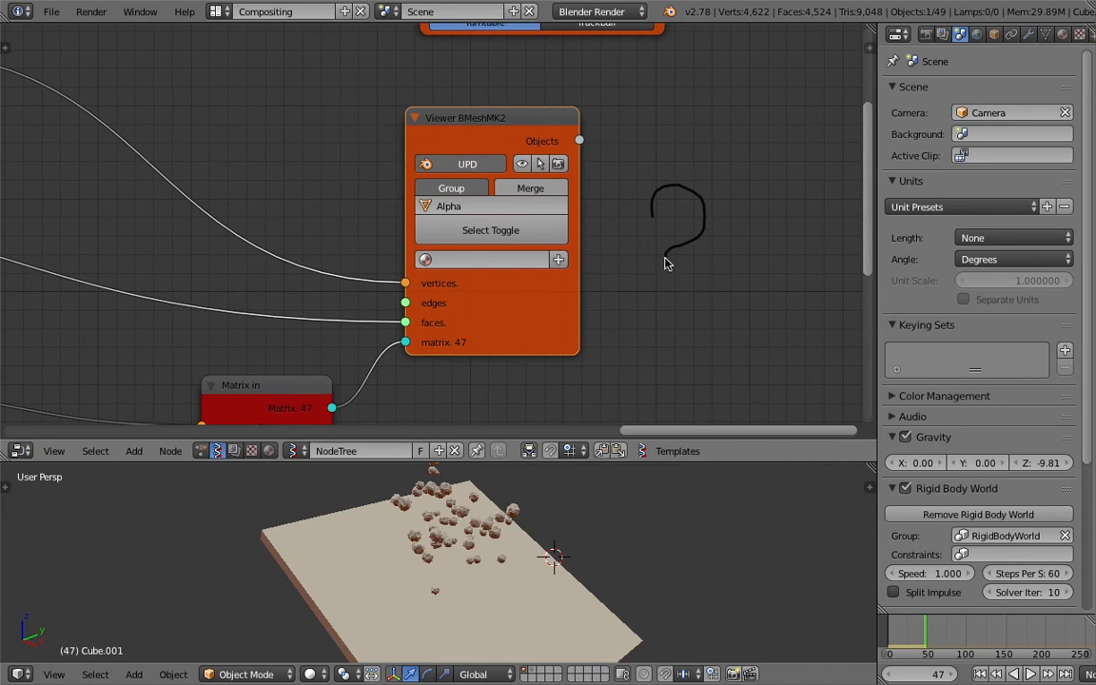
pyautogui.scroll(-2, 666, 269)
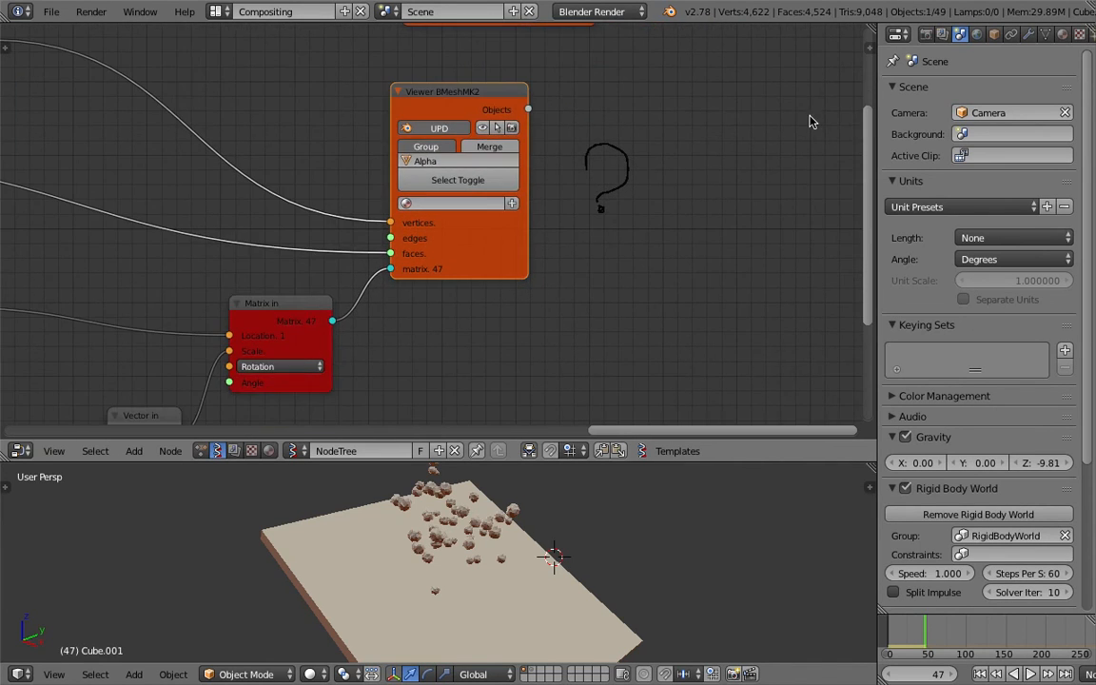
# Step: Examine the Viewer BMeshMK2 node's properties, including its beta options, and the grease pencil layer settings
pyautogui.click(859, 53)
pyautogui.scroll(-4, 823, 291)
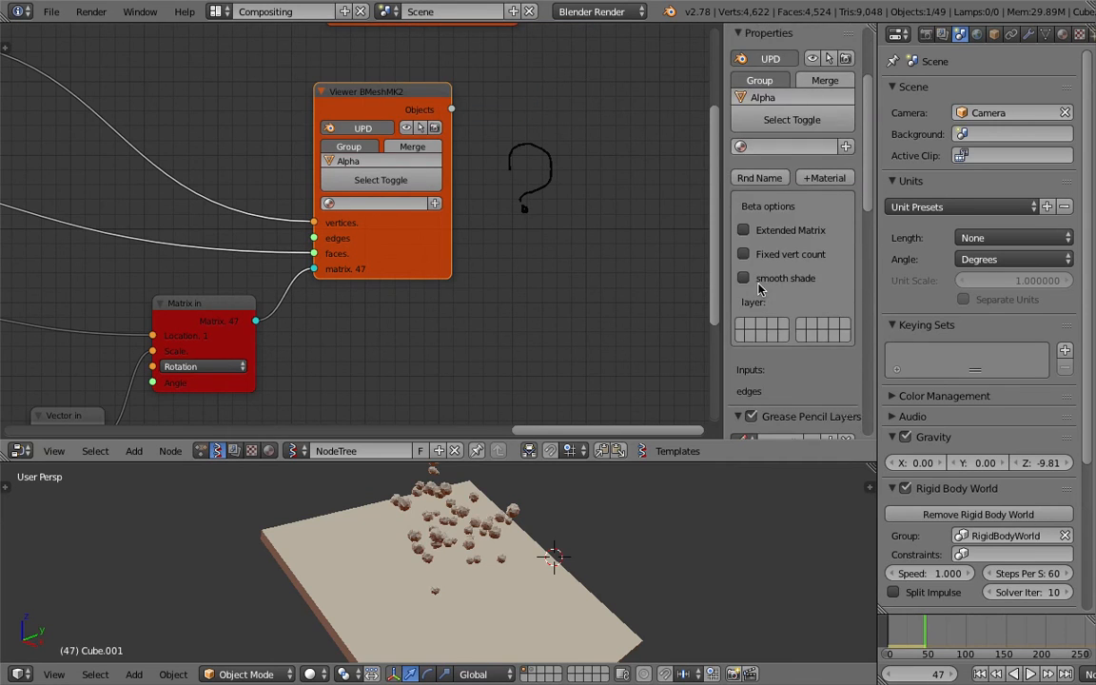
pyautogui.scroll(-8, 758, 288)
# Step: Return to the first frame, move the tilted and flat slabs together sideways and upward, and save the file
pyautogui.moveTo(693, 483); pyautogui.dragTo(712, 588, button='middle')
pyautogui.hotkey('ctrl', 's')
pyautogui.click(605, 554)
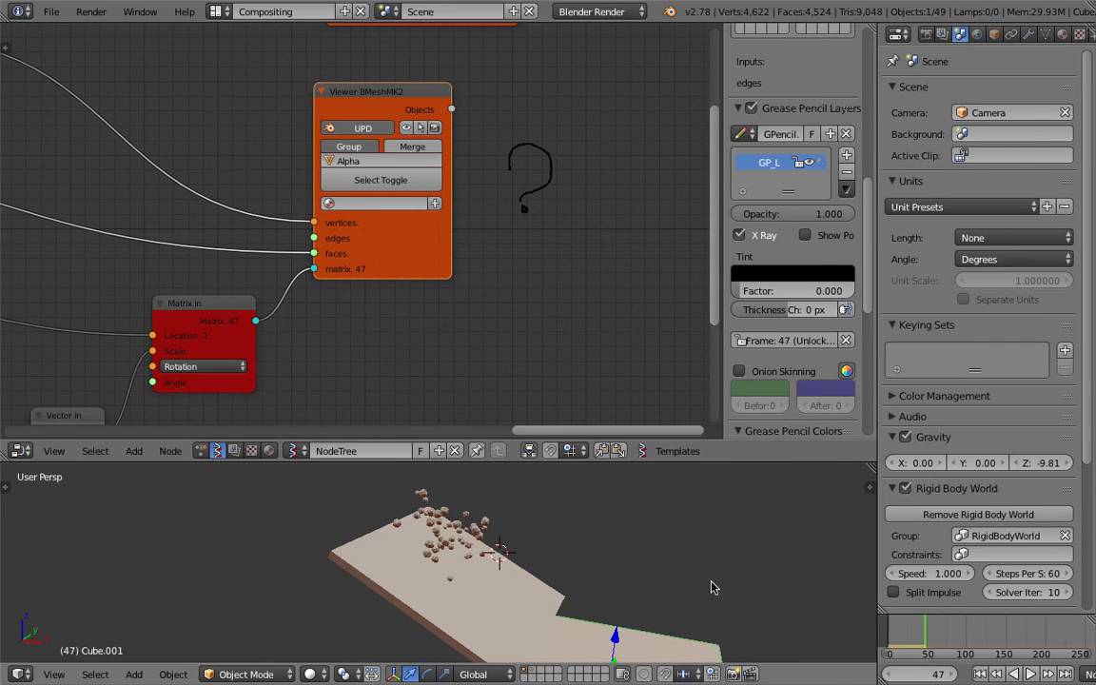
pyautogui.click(980, 675)
pyautogui.rightClick(541, 614)
pyautogui.moveTo(545, 595); pyautogui.dragTo(583, 580, button='middle')
pyautogui.keyDown('shift'); pyautogui.rightClick(612, 619); pyautogui.keyUp('shift')
pyautogui.moveTo(583, 580); pyautogui.dragTo(533, 583)
pyautogui.keyDown('shift'); pyautogui.moveTo(514, 569); pyautogui.dragTo(520, 596, button='middle'); pyautogui.keyUp('shift')
pyautogui.moveTo(472, 546); pyautogui.dragTo(472, 521)
pyautogui.hotkey('ctrl', 's')
# Step: Switch to the 3D View Full layout and play the simulation over both slabs
pyautogui.click(547, 527)
pyautogui.click(217, 11)
pyautogui.click(285, 39)
pyautogui.scroll(5, 461, 209)
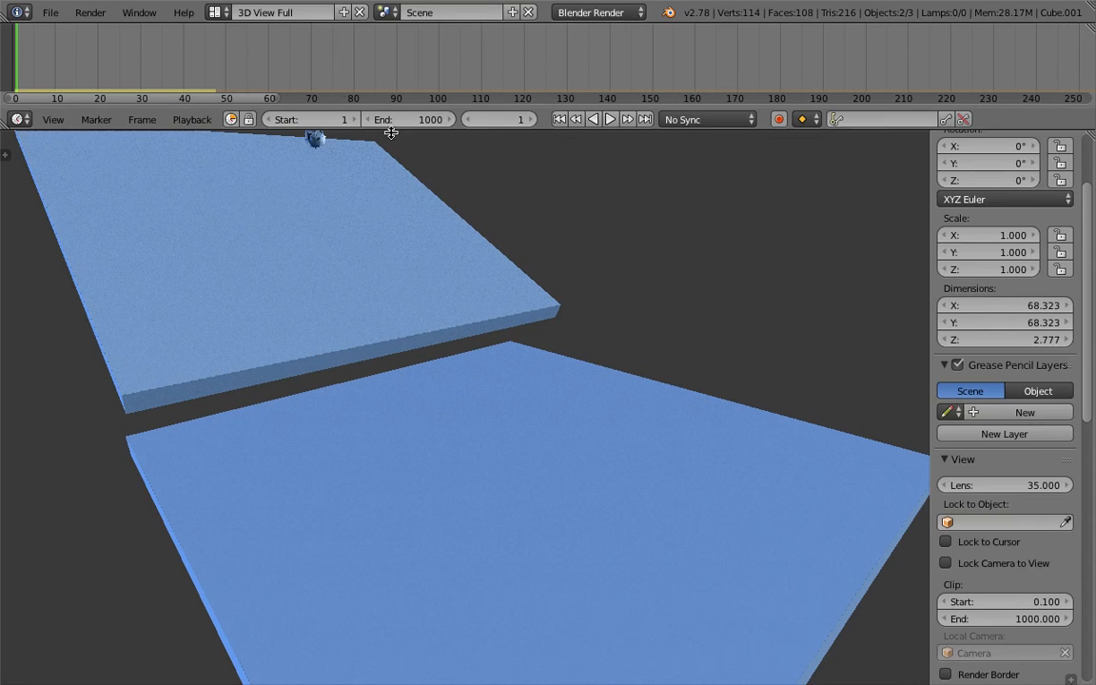
pyautogui.click(613, 119)
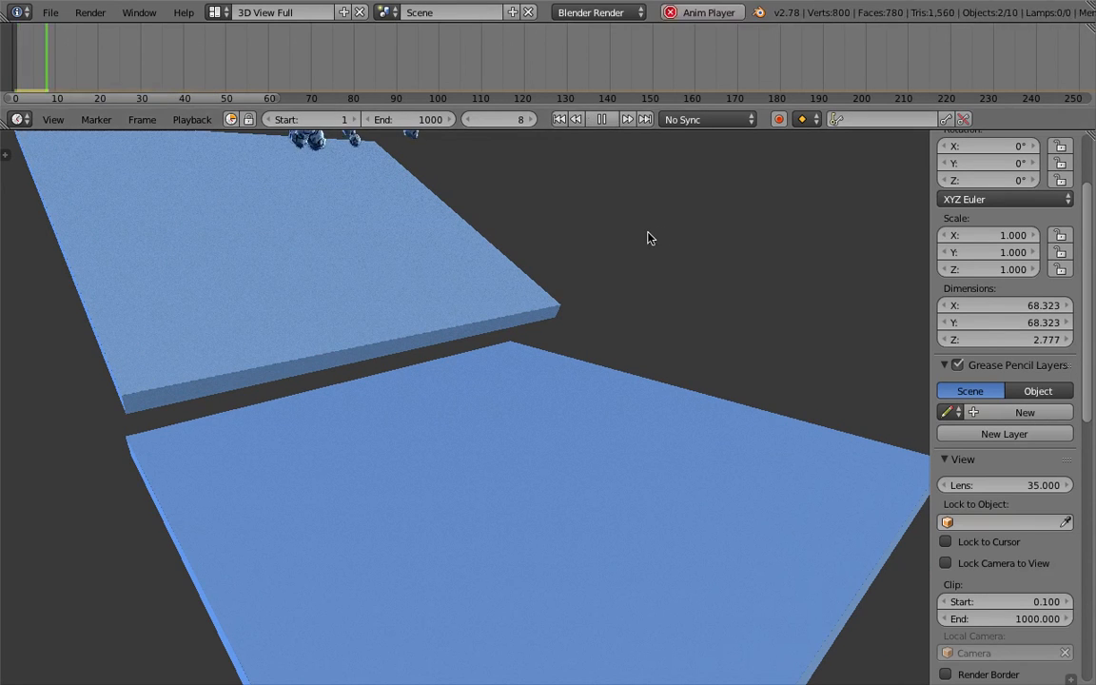
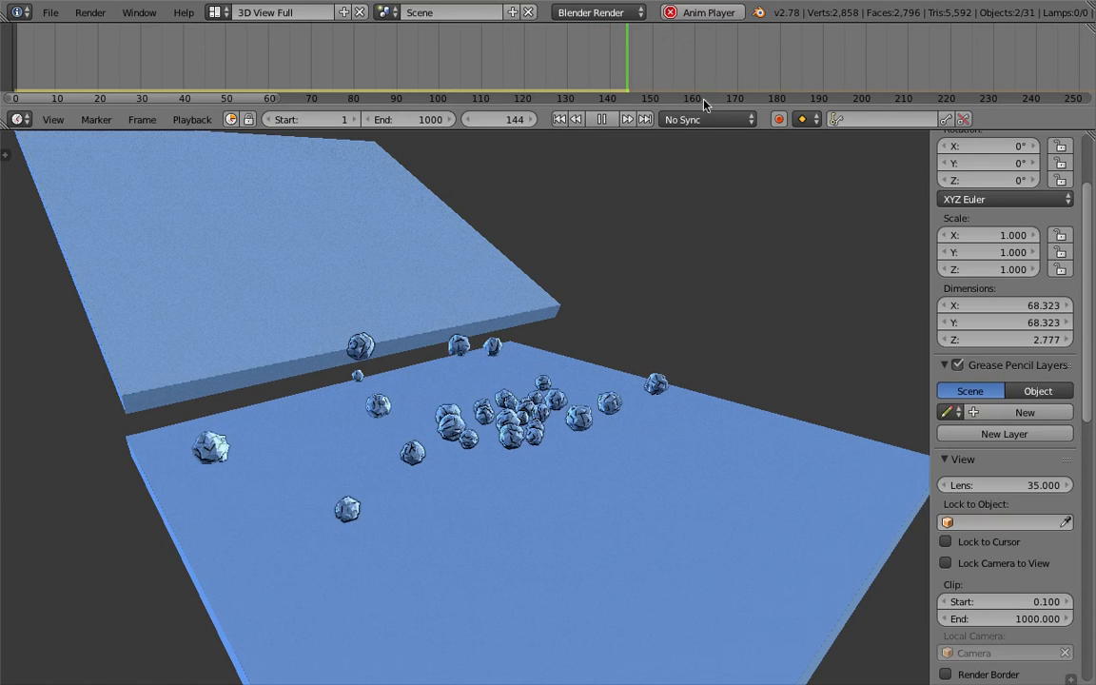
# Step: Check the Terminal console output for Matrix in node errors, return to Blender and stop the playback
pyautogui.hotkey('ctrl', 'Left')
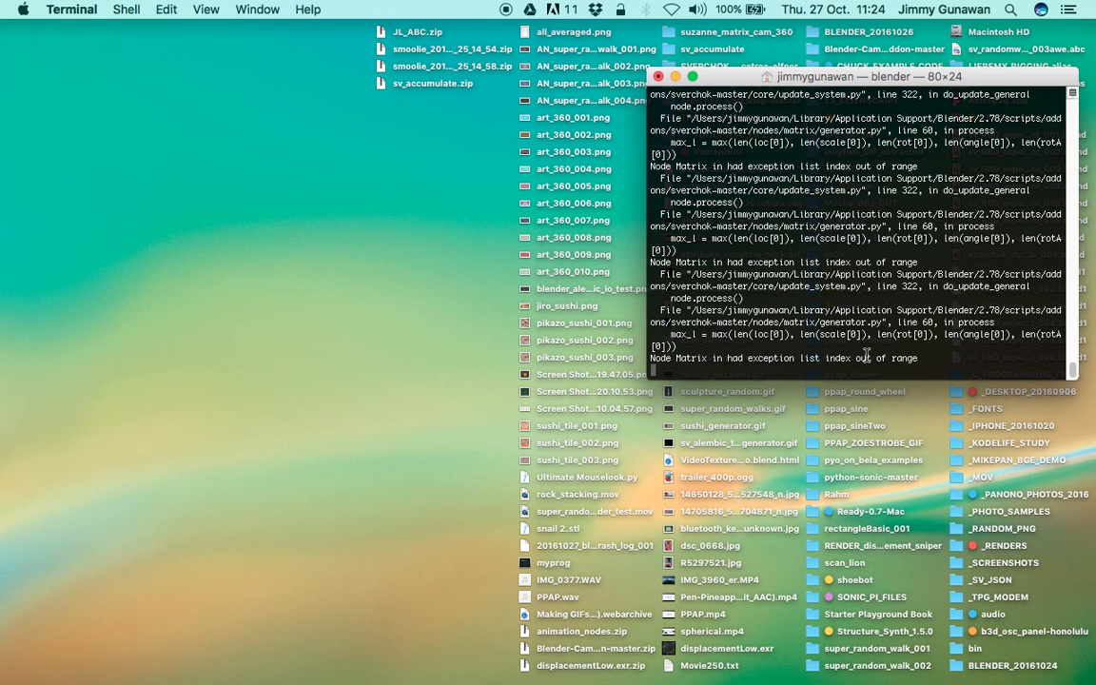
pyautogui.hotkey('ctrl', 'Right')
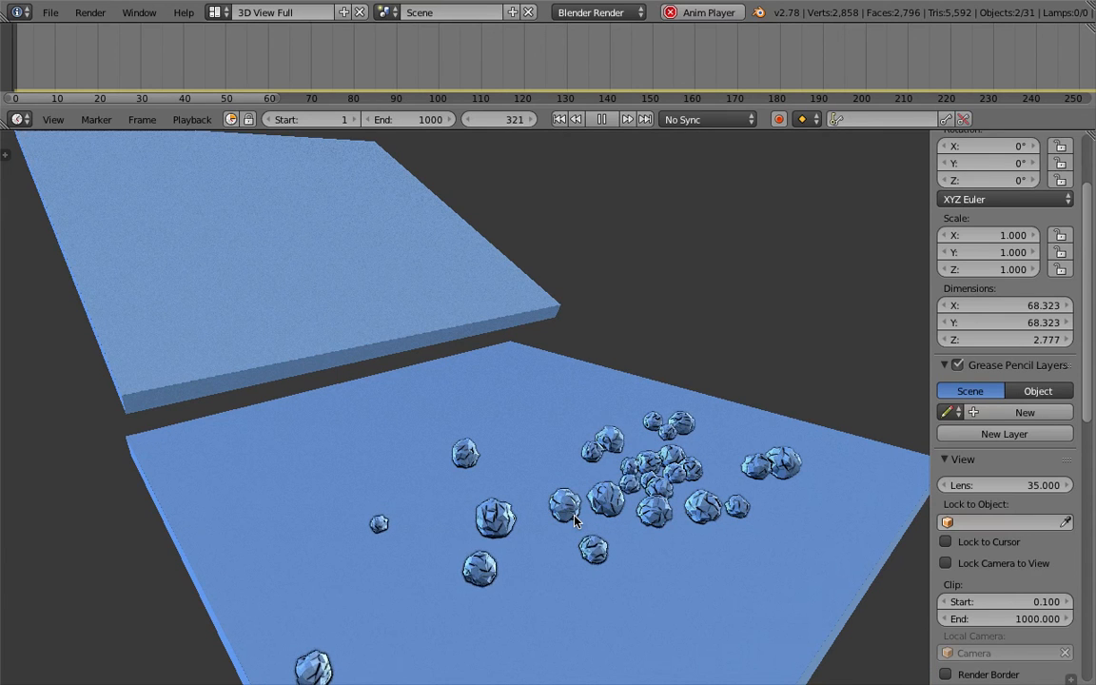
pyautogui.click(602, 126)
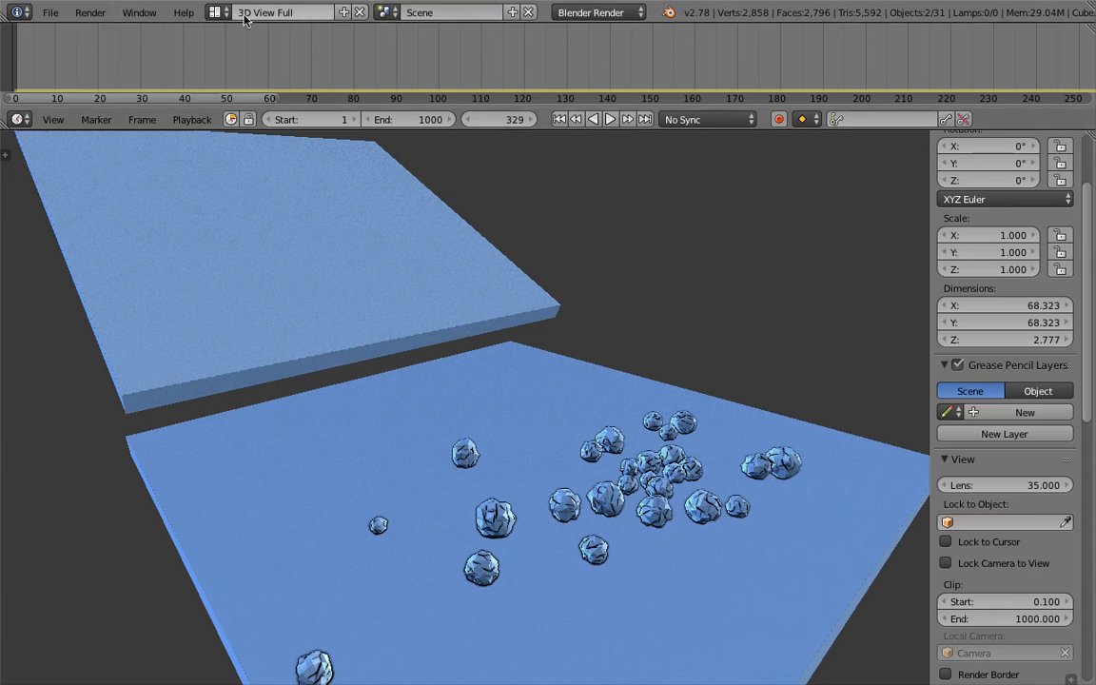
# Step: Return to the Compositing layout, enlarge the 3D viewport and delete every node from the NodeTree
pyautogui.click(215, 12)
pyautogui.click(248, 72)
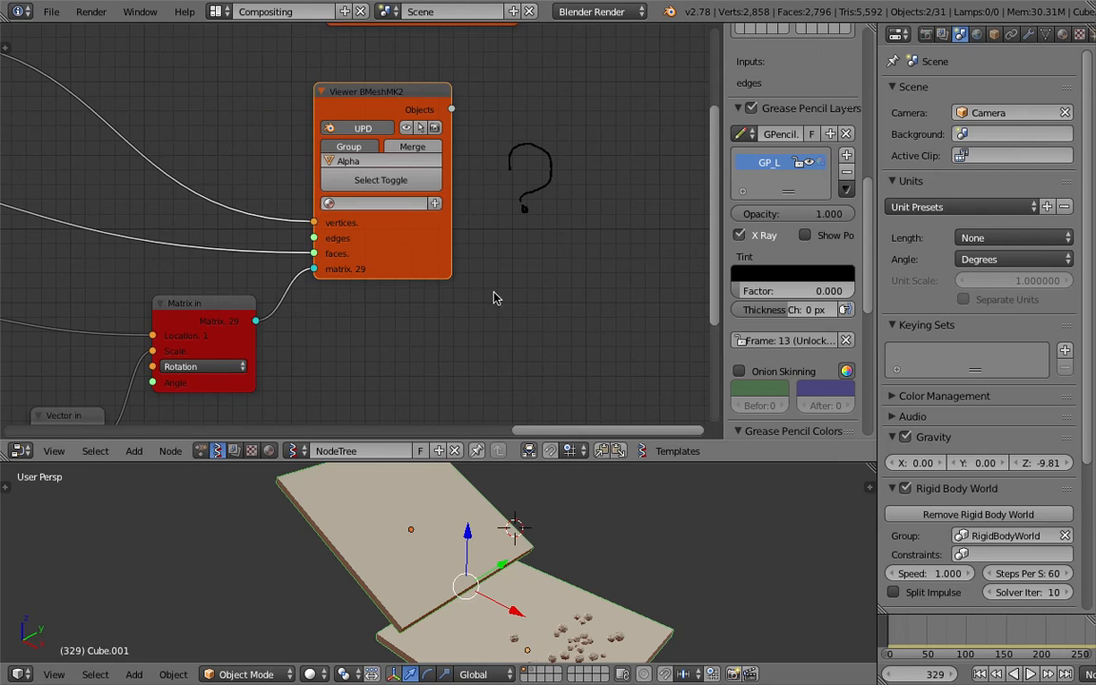
pyautogui.scroll(-5, 493, 298)
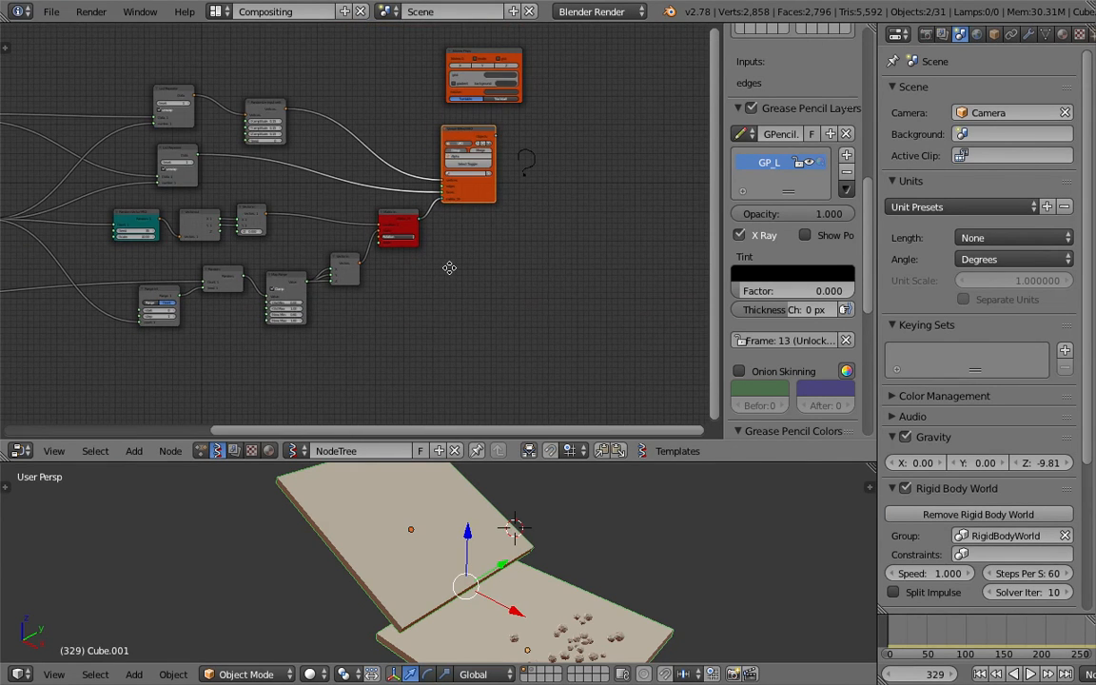
pyautogui.keyDown('ctrl'); pyautogui.hscroll(-3, 539, 273); pyautogui.keyUp('ctrl')
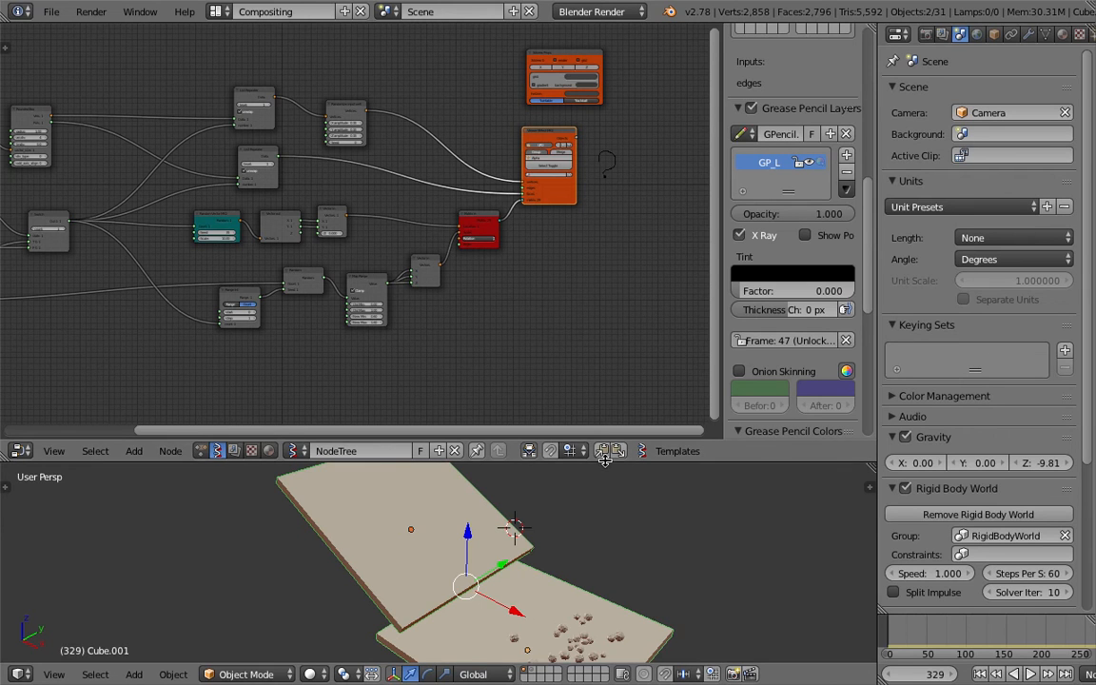
pyautogui.moveTo(603, 459); pyautogui.dragTo(603, 373)
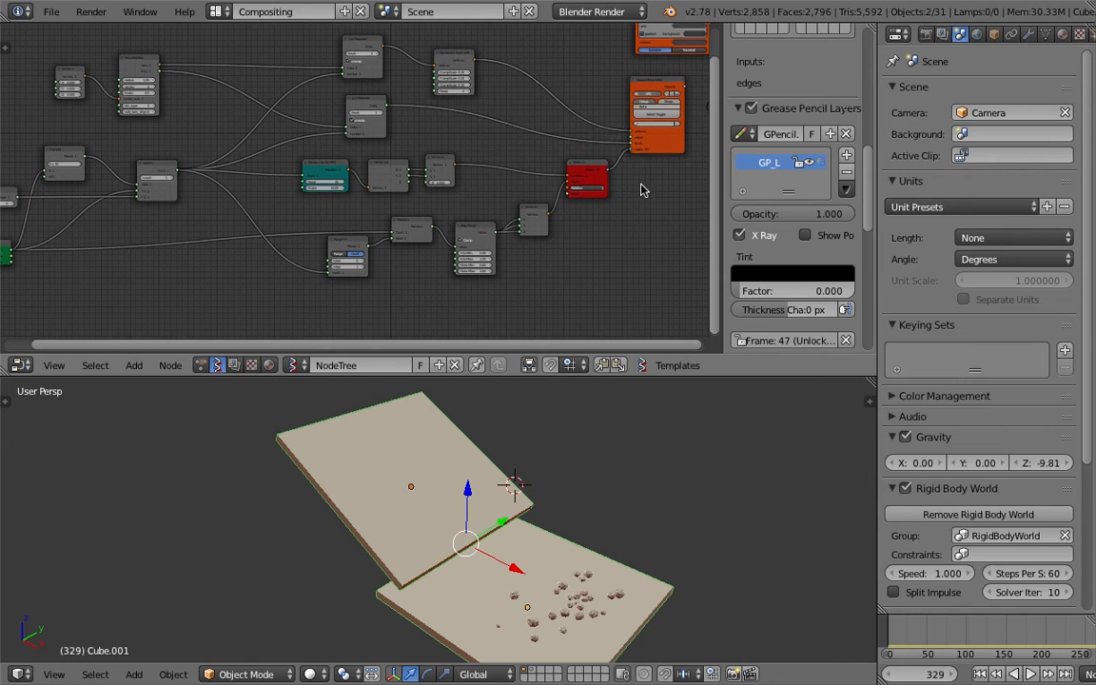
pyautogui.press('a')
pyautogui.press('a')
pyautogui.press('x')
# Step: Rewind the timeline to frame 0 and replay the rigid body simulation without the nodes
pyautogui.moveTo(588, 534); pyautogui.dragTo(571, 562, button='middle')
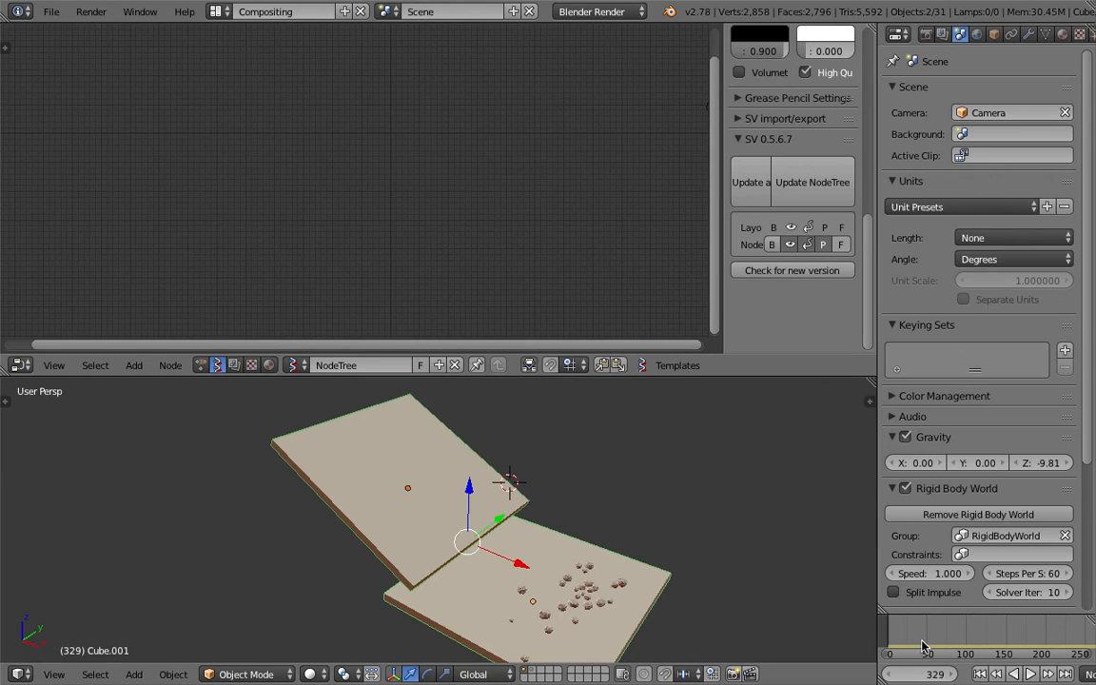
pyautogui.moveTo(549, 519); pyautogui.dragTo(541, 523, button='middle')
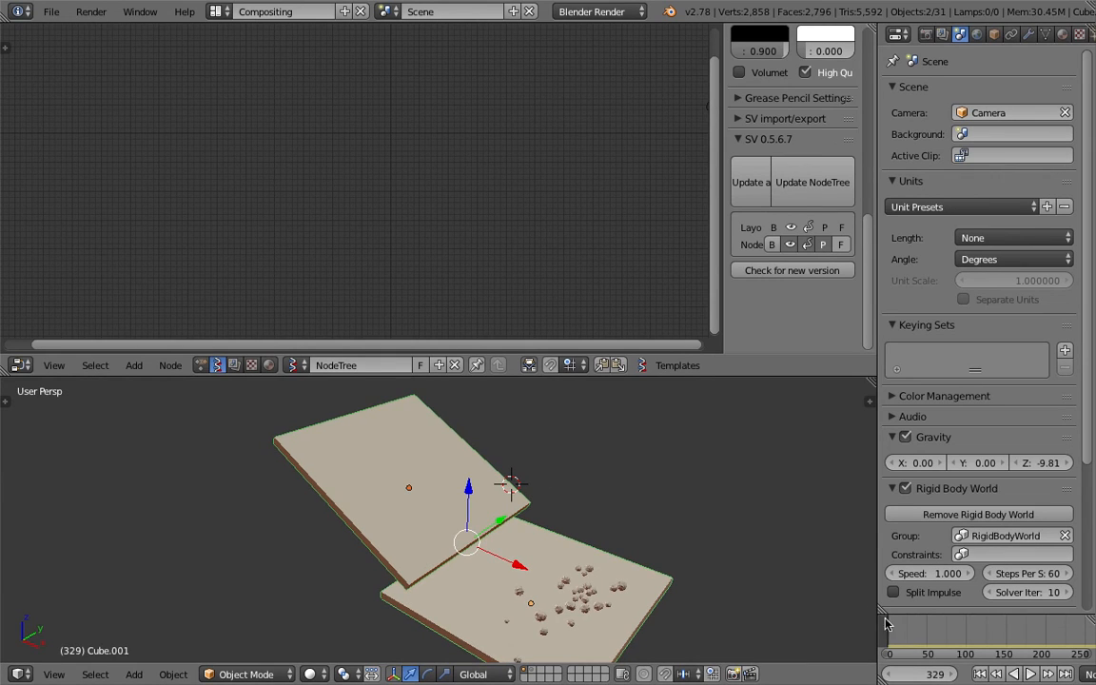
pyautogui.hotkey('alt', 'a')
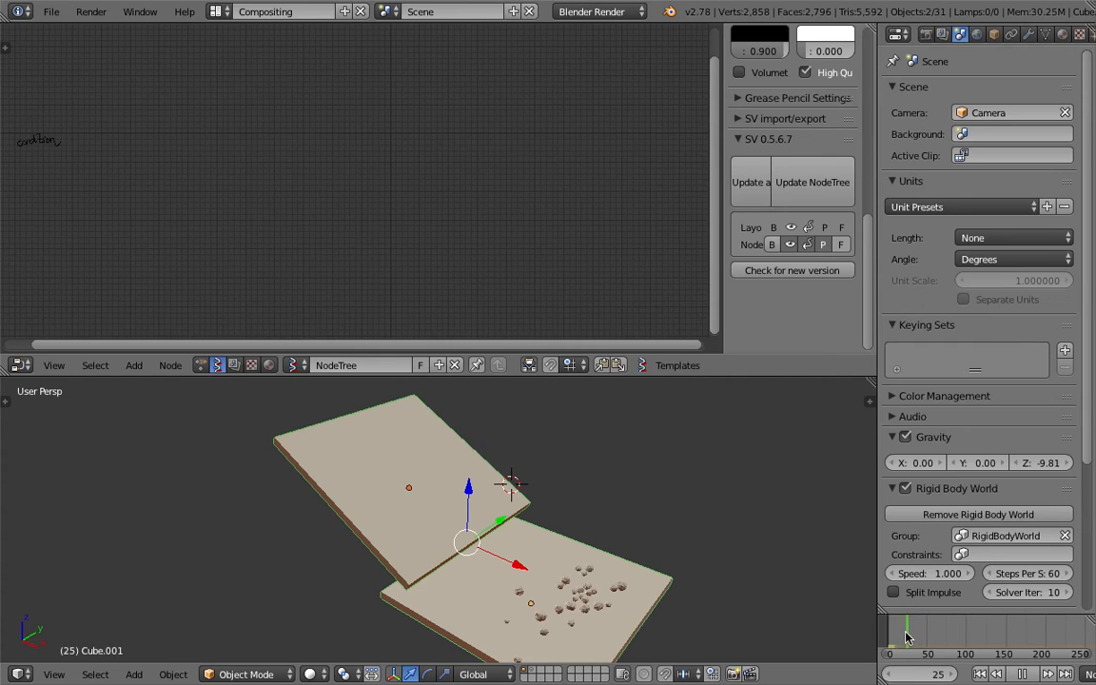
pyautogui.click(889, 640)
pyautogui.moveTo(904, 639); pyautogui.dragTo(888, 642)
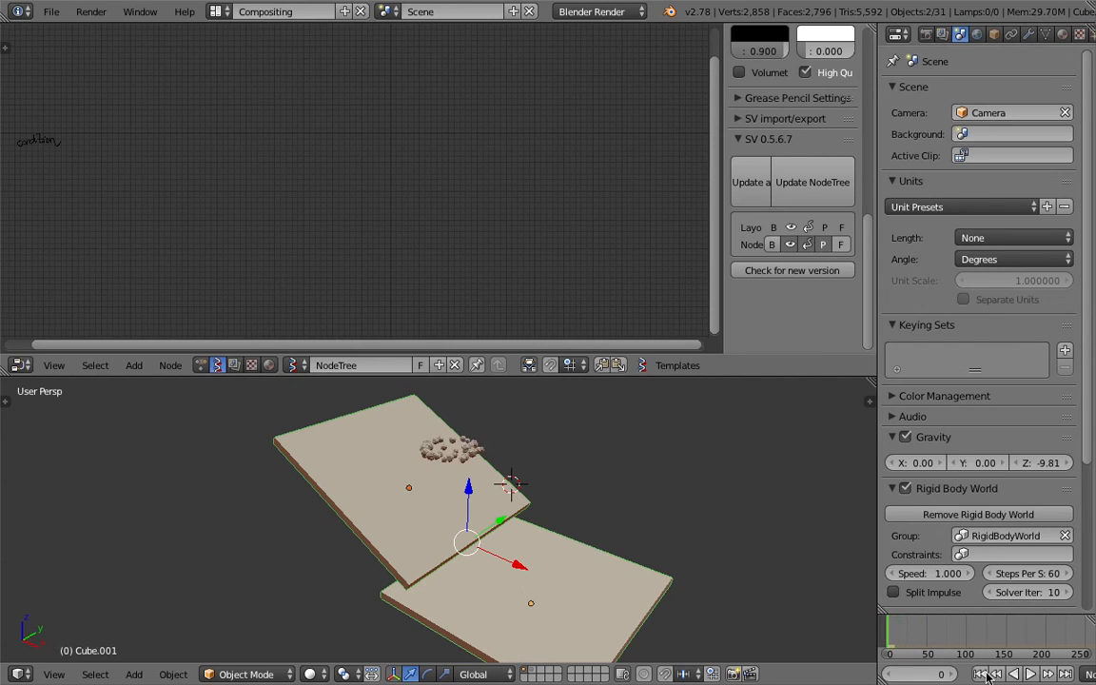
pyautogui.click(1029, 676)
pyautogui.moveTo(537, 562); pyautogui.dragTo(557, 552, button='middle')
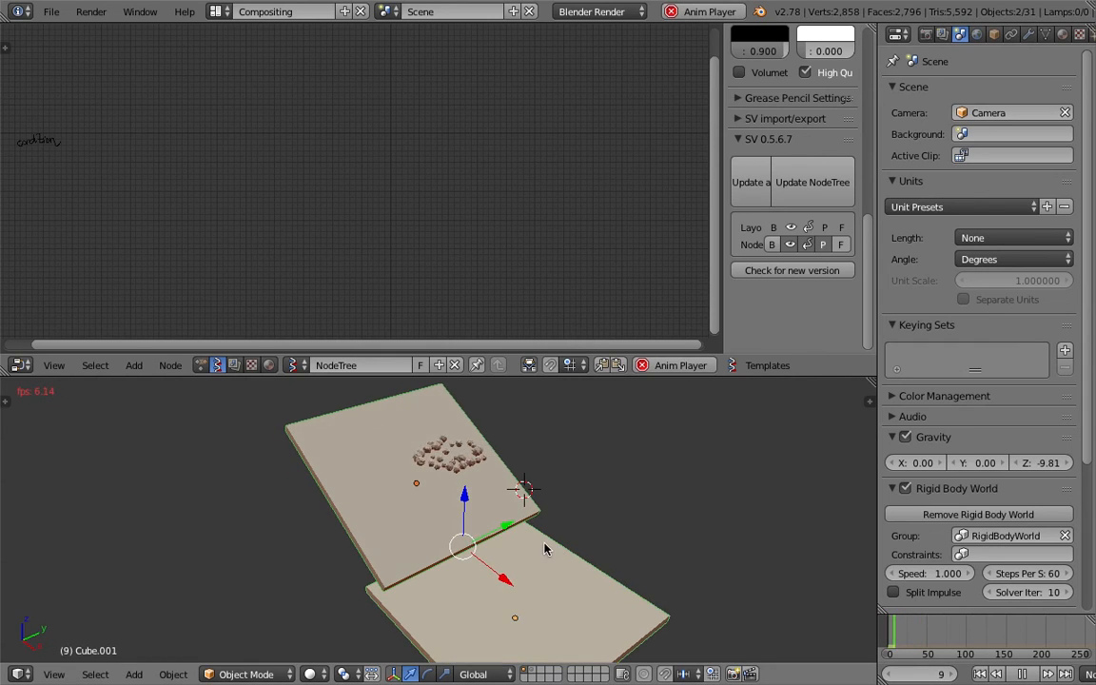
# Step: Enlarge the 3D viewport further, follow the rocks rolling onto the flat slab, and stop the playback at frame 205
pyautogui.moveTo(537, 376); pyautogui.dragTo(542, 312)
pyautogui.scroll(5, 580, 443)
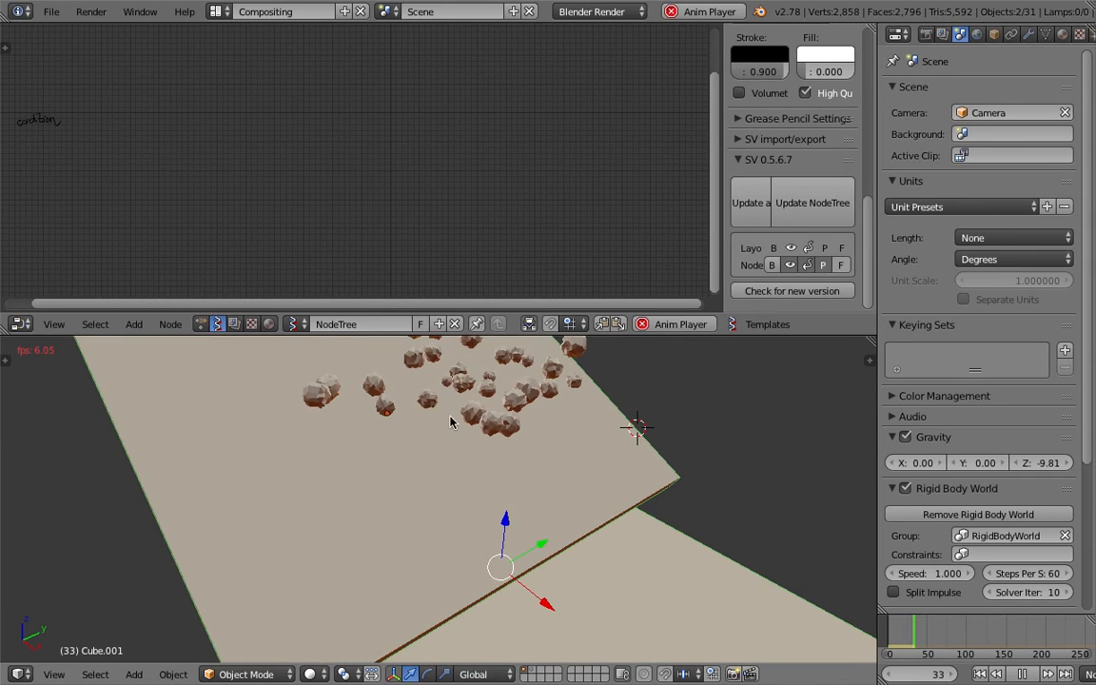
pyautogui.moveTo(442, 440); pyautogui.dragTo(499, 405, button='middle')
pyautogui.scroll(-1, 492, 473)
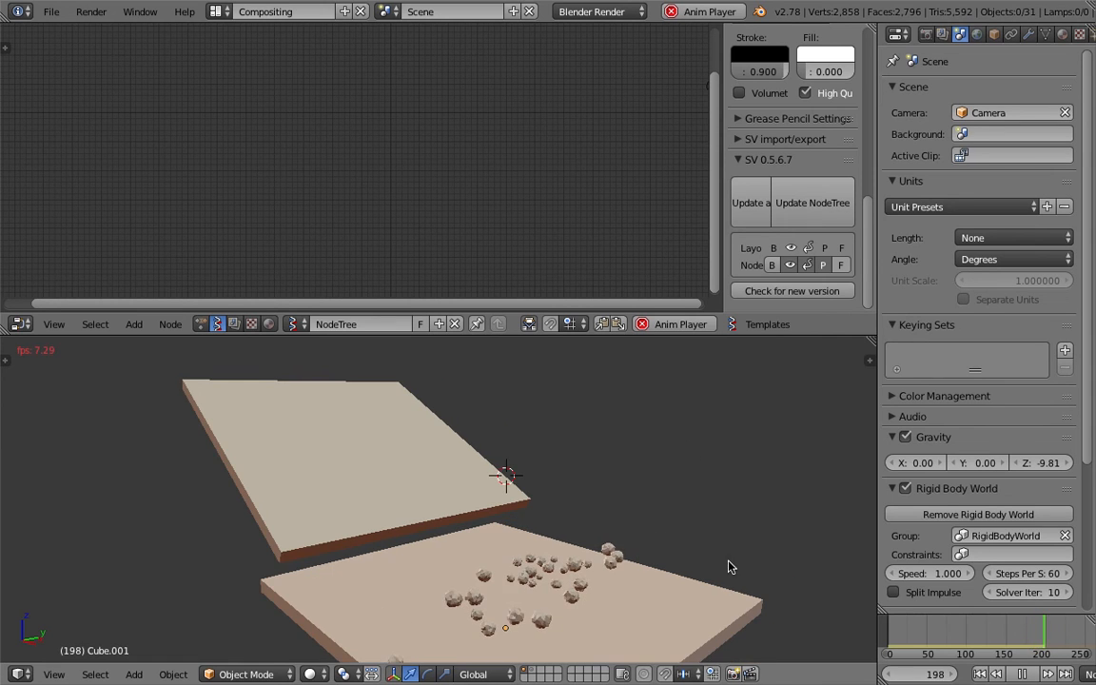
pyautogui.hotkey('alt', 'a')
pyautogui.scroll(2, 592, 483)
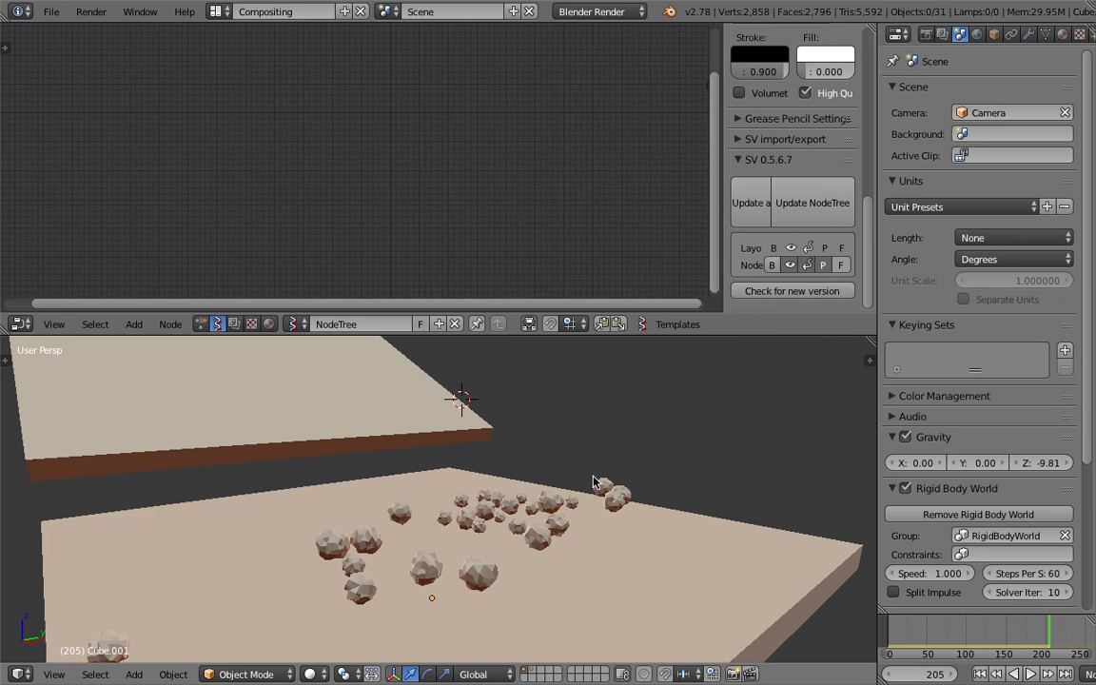
pyautogui.moveTo(594, 483); pyautogui.dragTo(536, 426, button='middle')
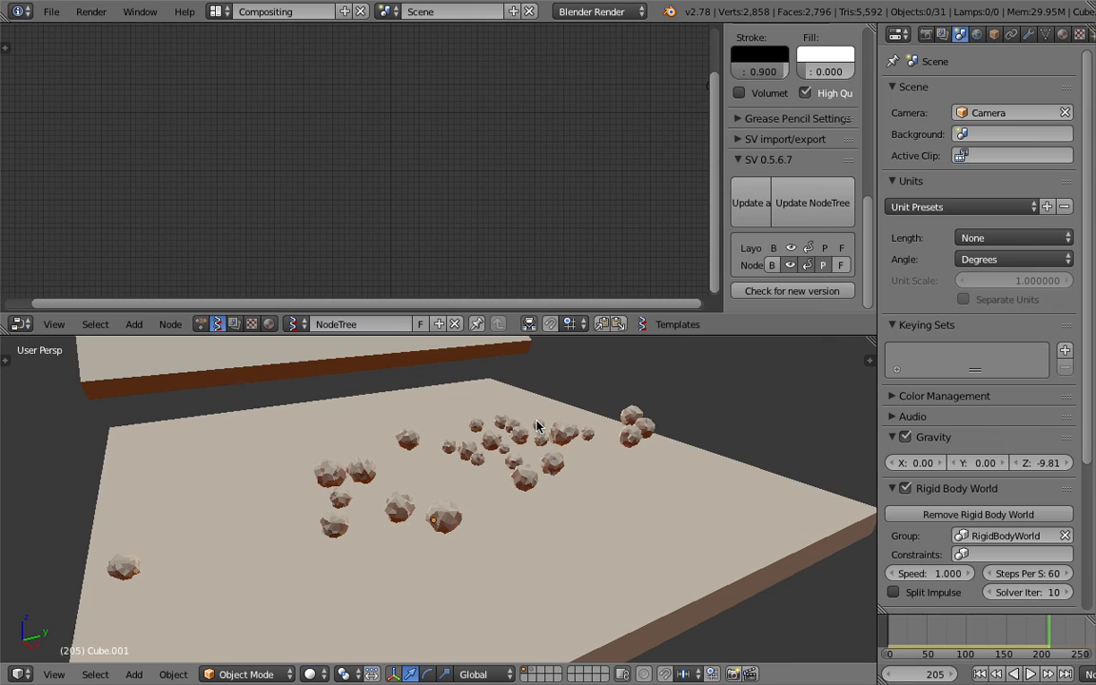